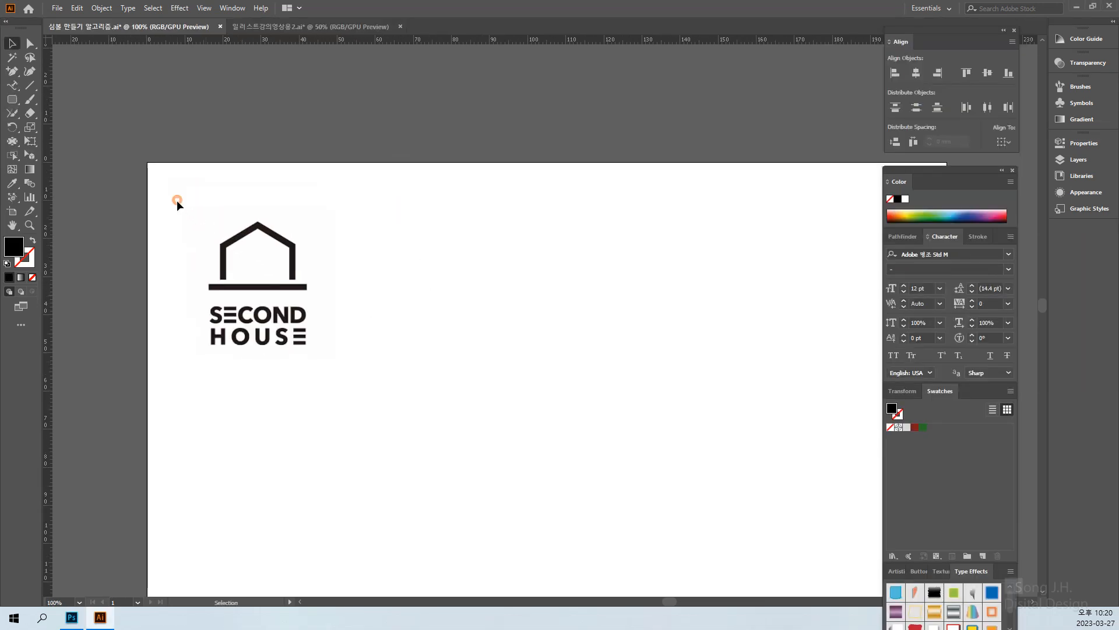
# Step: Place a horizontal guide along the lower edge of the logo's base bar and turn on guide display
pyautogui.moveTo(177, 201); pyautogui.dragTo(417, 383)
pyautogui.click(370, 296)
pyautogui.press('a')
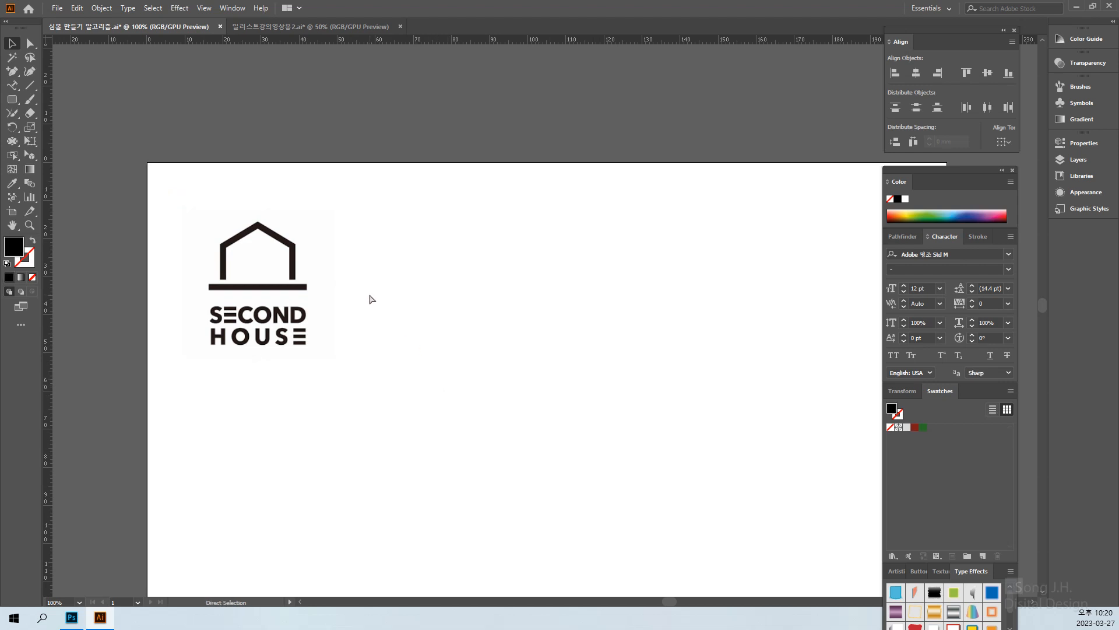
pyautogui.hotkey('ctrl', '=')
pyautogui.press('space')
pyautogui.moveTo(368, 278); pyautogui.dragTo(484, 285)
pyautogui.moveTo(200, 62); pyautogui.dragTo(236, 285)
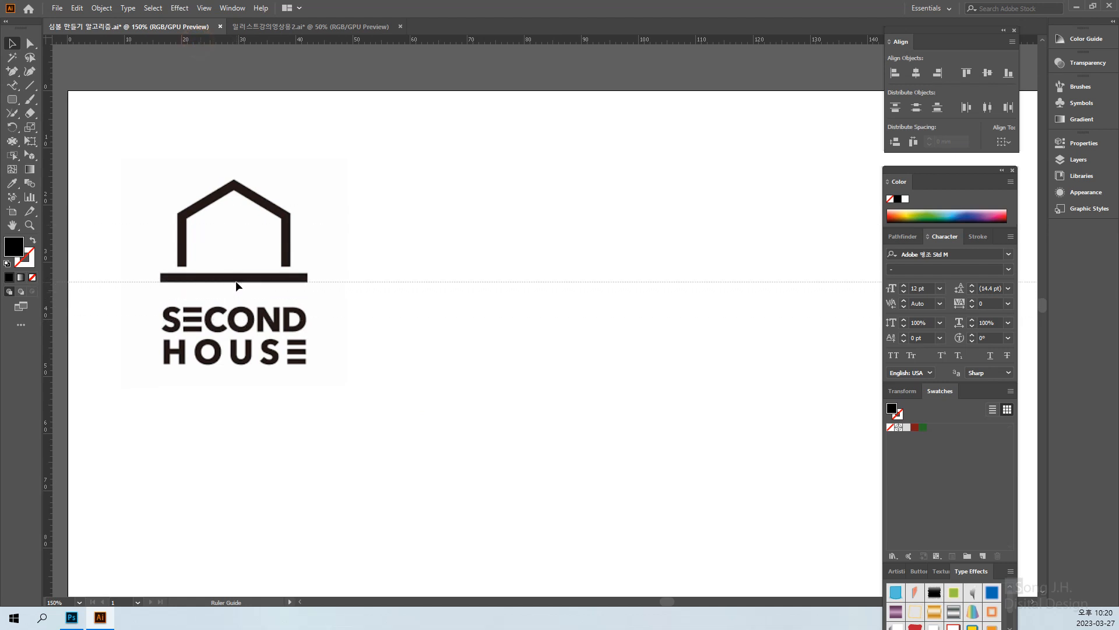
pyautogui.hotkey('ctrl', 'z')
pyautogui.hotkey('ctrl', ';')
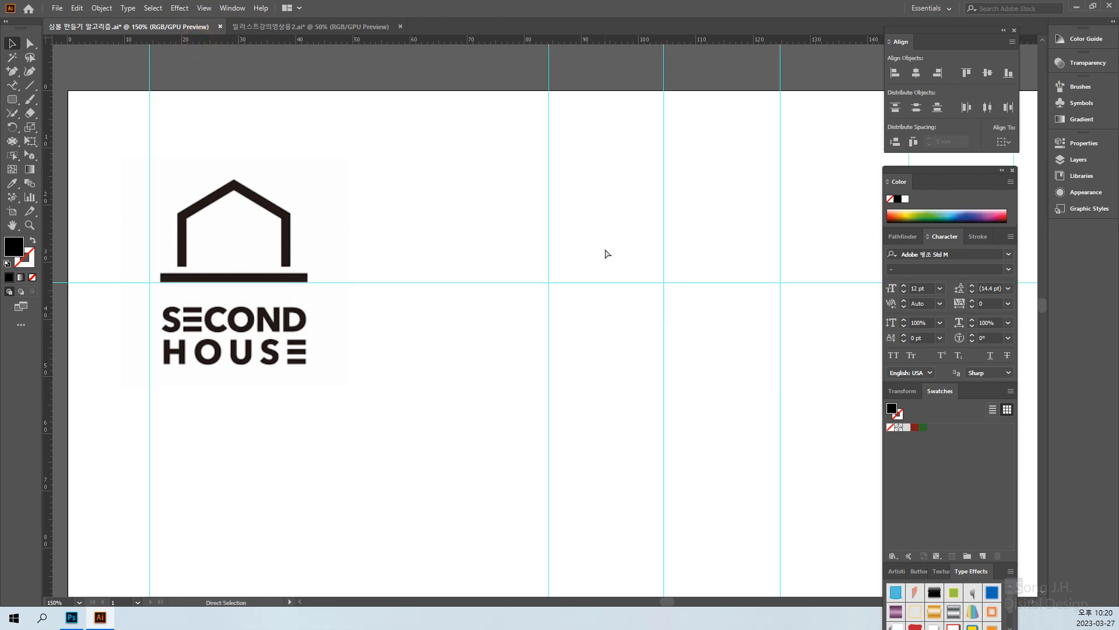
pyautogui.press('space')
pyautogui.moveTo(446, 200); pyautogui.dragTo(447, 233)
pyautogui.moveTo(307, 40); pyautogui.dragTo(286, 306)
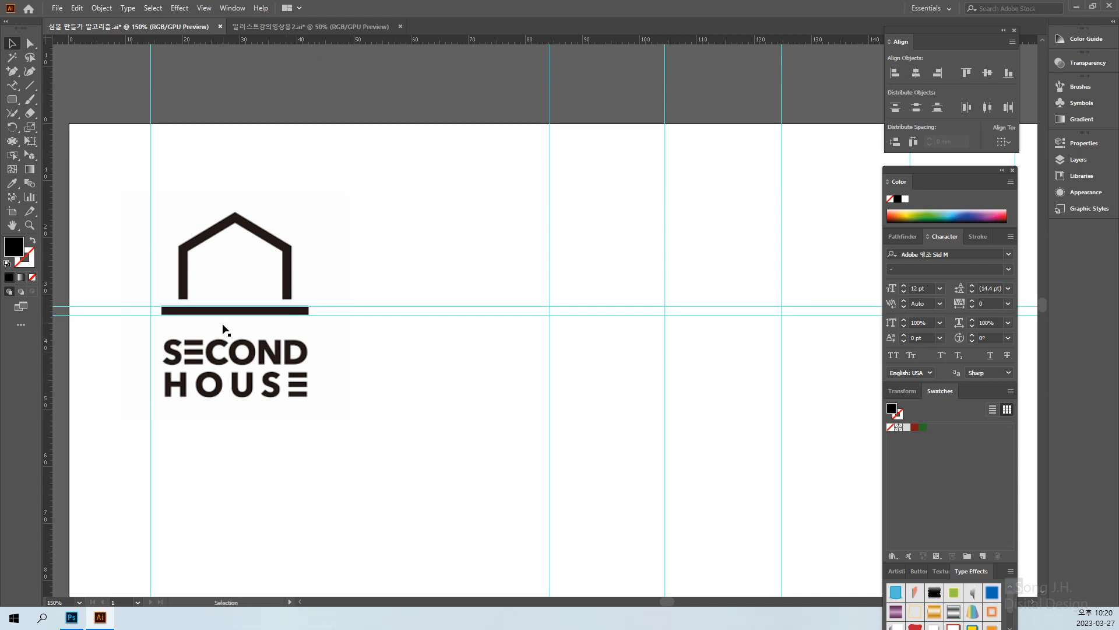
pyautogui.hotkey('ctrl', 'z')
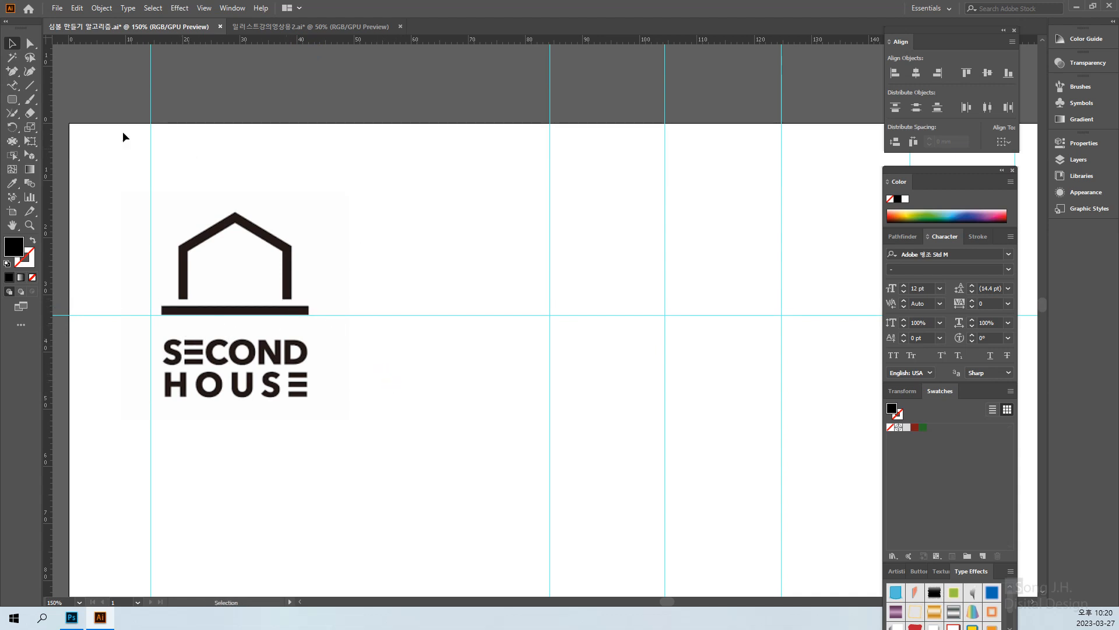
# Step: Place horizontal guides at the foot of the house walls, at the eaves and at the roof peak
pyautogui.click(16, 99)
pyautogui.click(42, 100)
pyautogui.moveTo(602, 282); pyautogui.dragTo(529, 290)
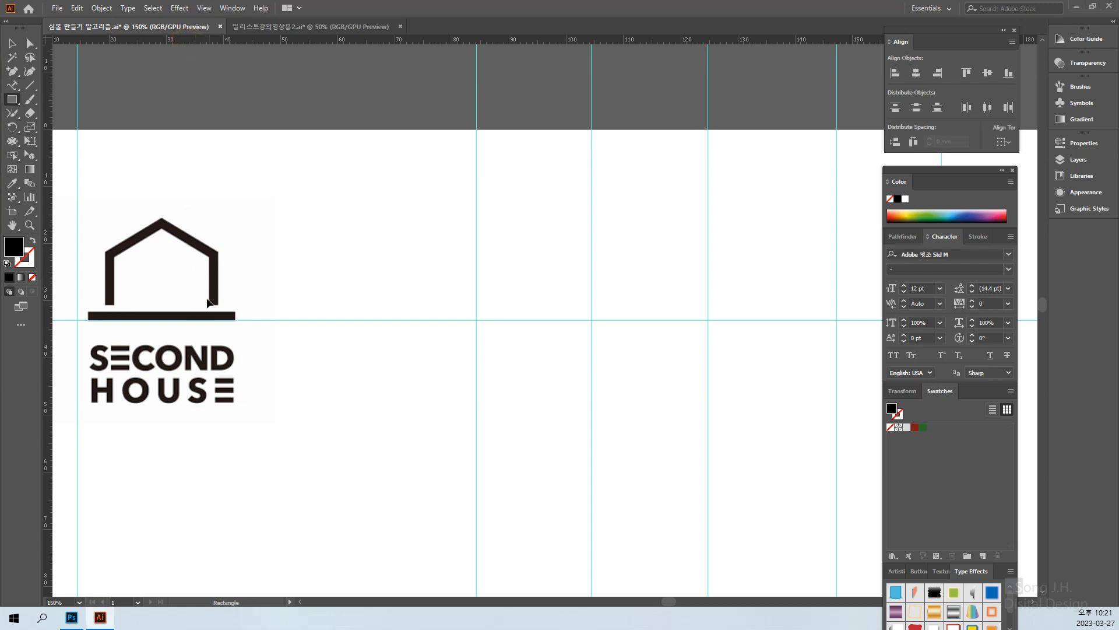
pyautogui.moveTo(131, 40); pyautogui.dragTo(218, 287)
pyautogui.moveTo(207, 39); pyautogui.dragTo(190, 256)
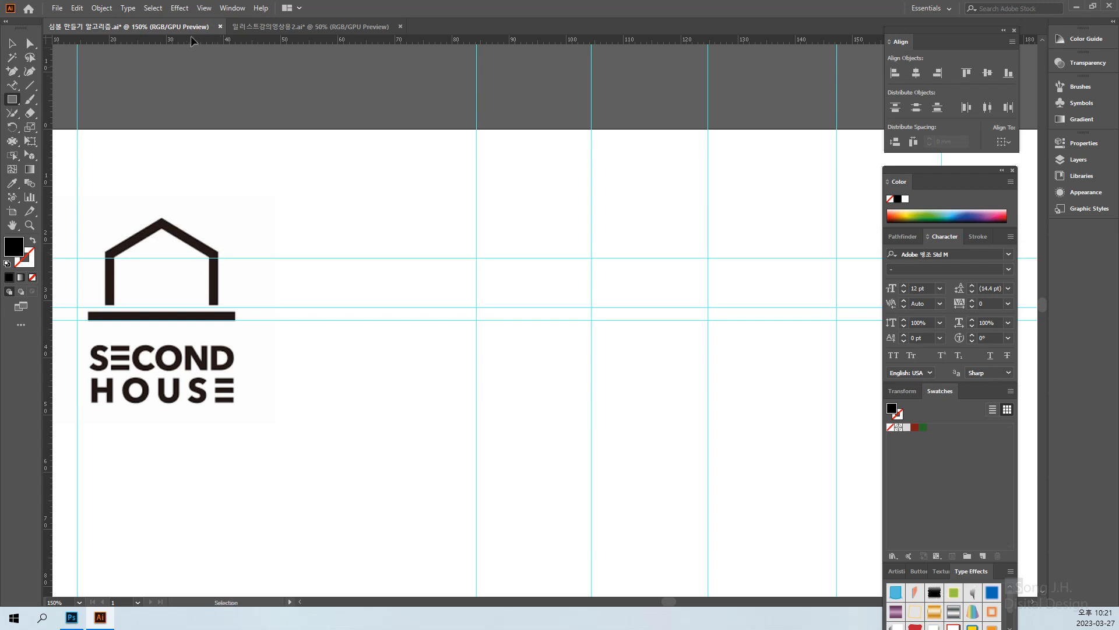
pyautogui.moveTo(191, 39); pyautogui.dragTo(176, 223)
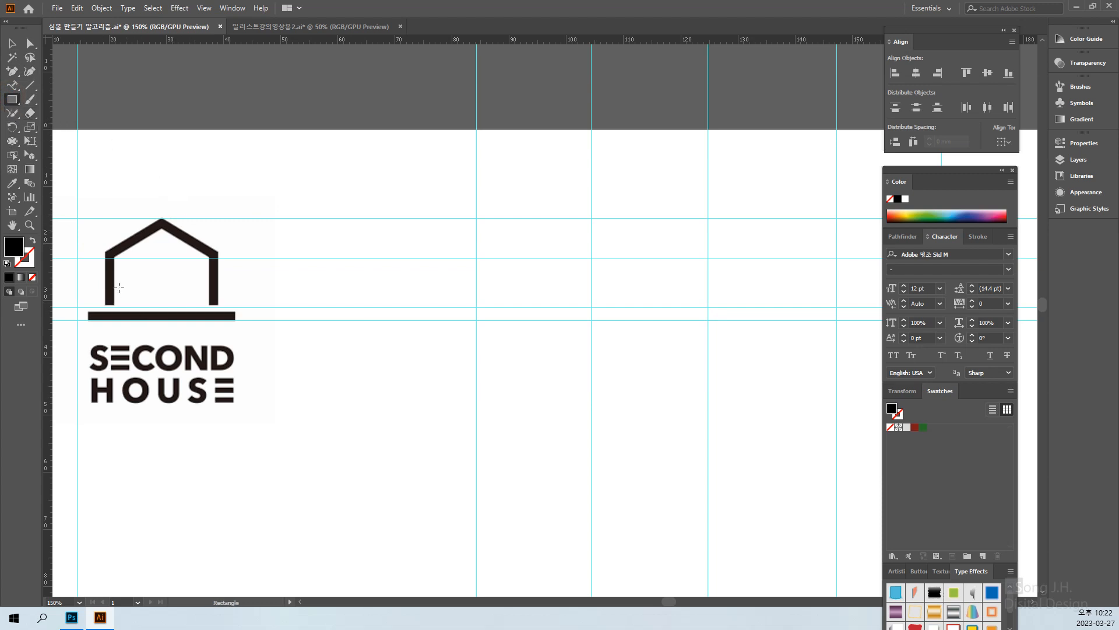
# Step: Draw a black rectangle spanning the reference house's walls from eaves to foot and move it into the empty area beside the logo
pyautogui.moveTo(106, 257); pyautogui.dragTo(217, 304)
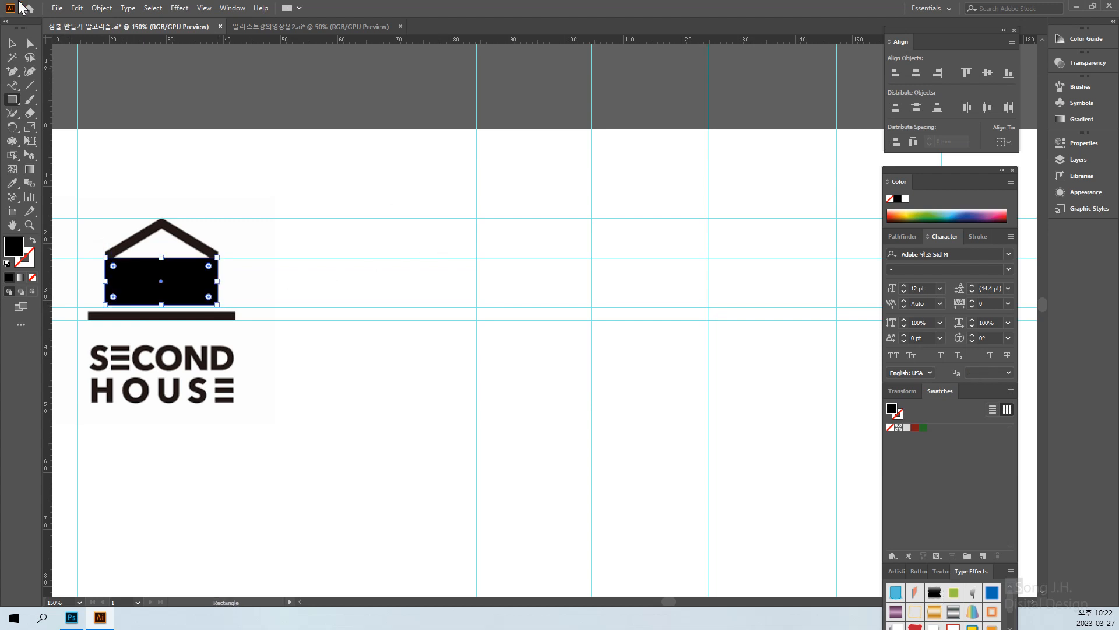
pyautogui.click(12, 43)
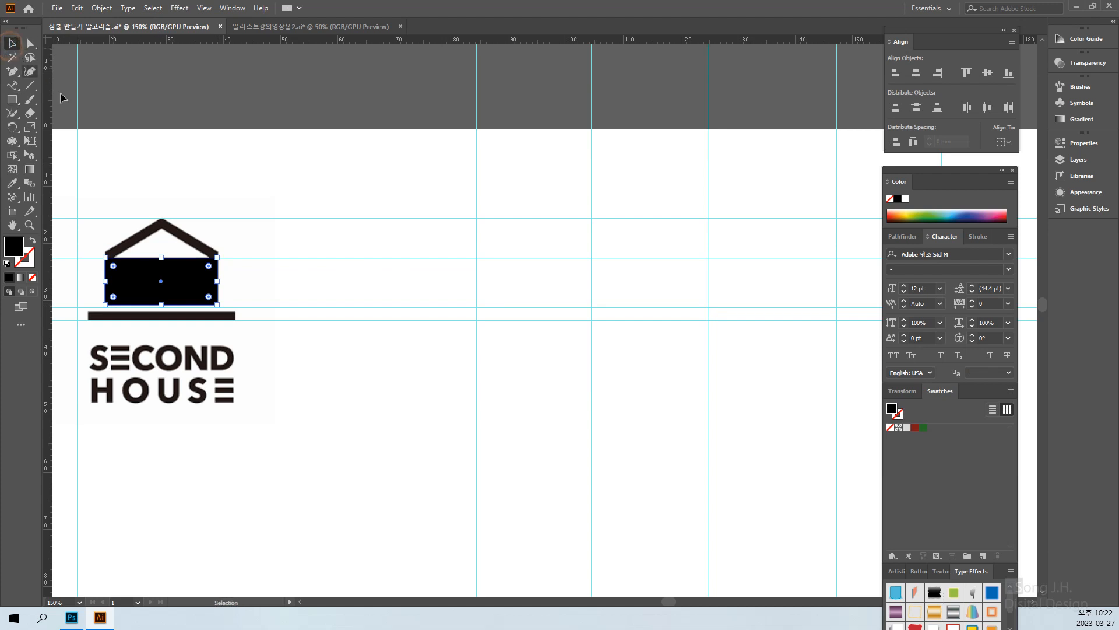
pyautogui.click(181, 287)
pyautogui.moveTo(182, 291); pyautogui.dragTo(407, 285)
pyautogui.click(410, 376)
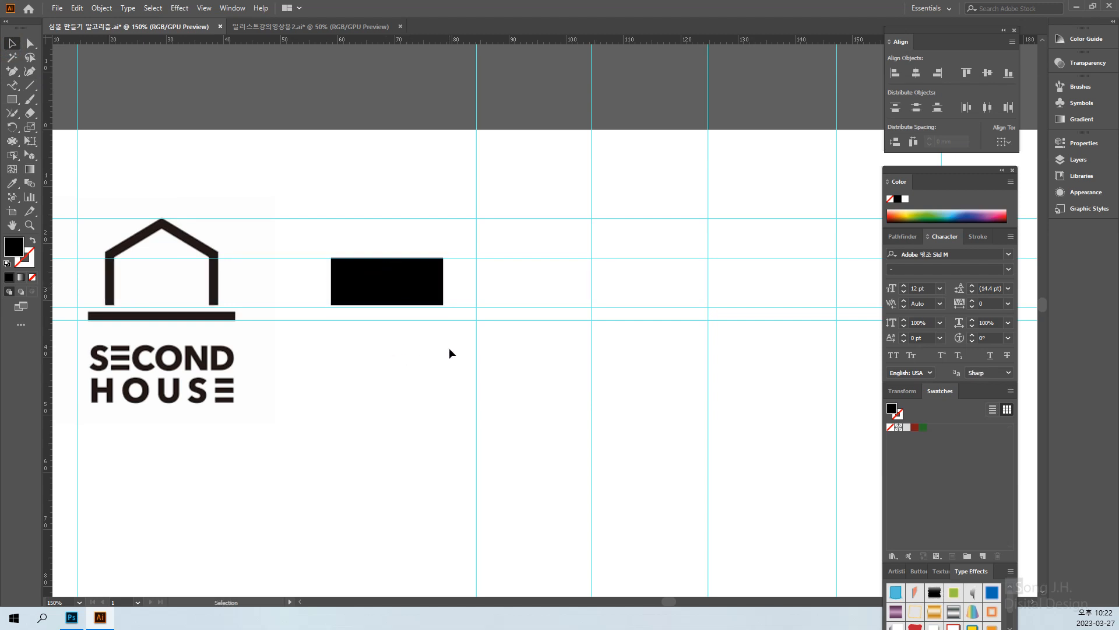
# Step: Create a uniformly scaled 85% copy of the black rectangle
pyautogui.click(374, 289)
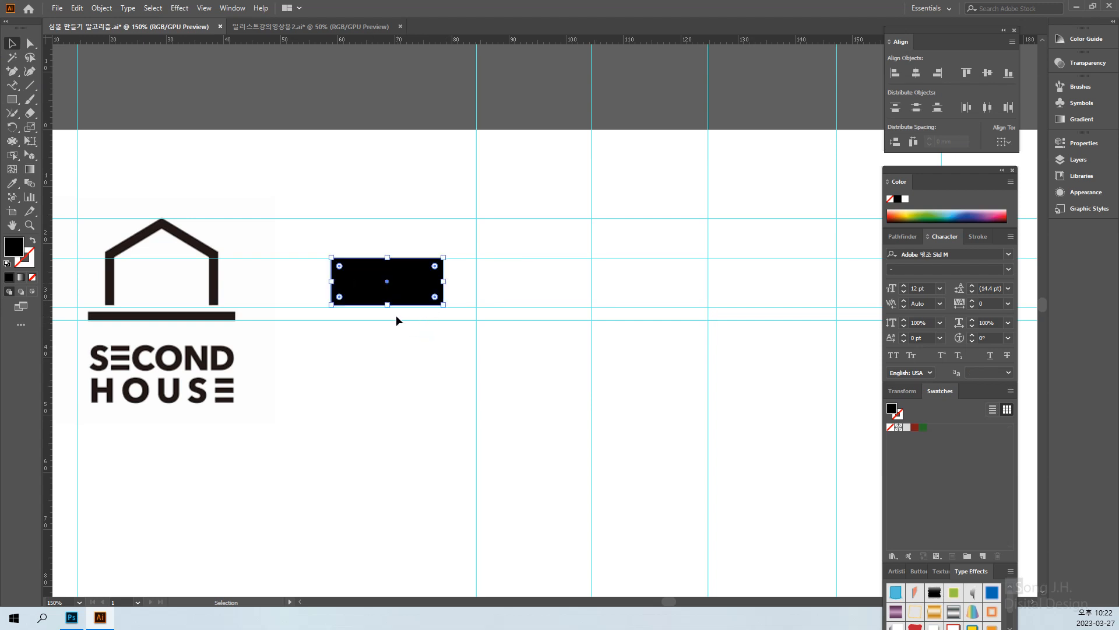
pyautogui.hotkey('ctrl', '=')
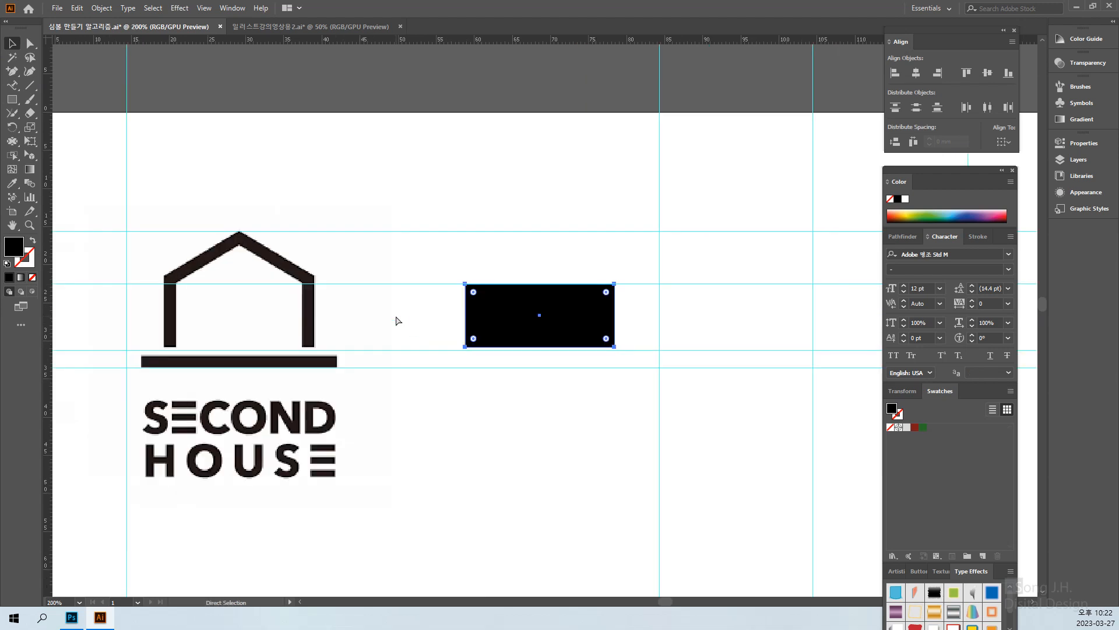
pyautogui.moveTo(405, 354); pyautogui.dragTo(297, 378)
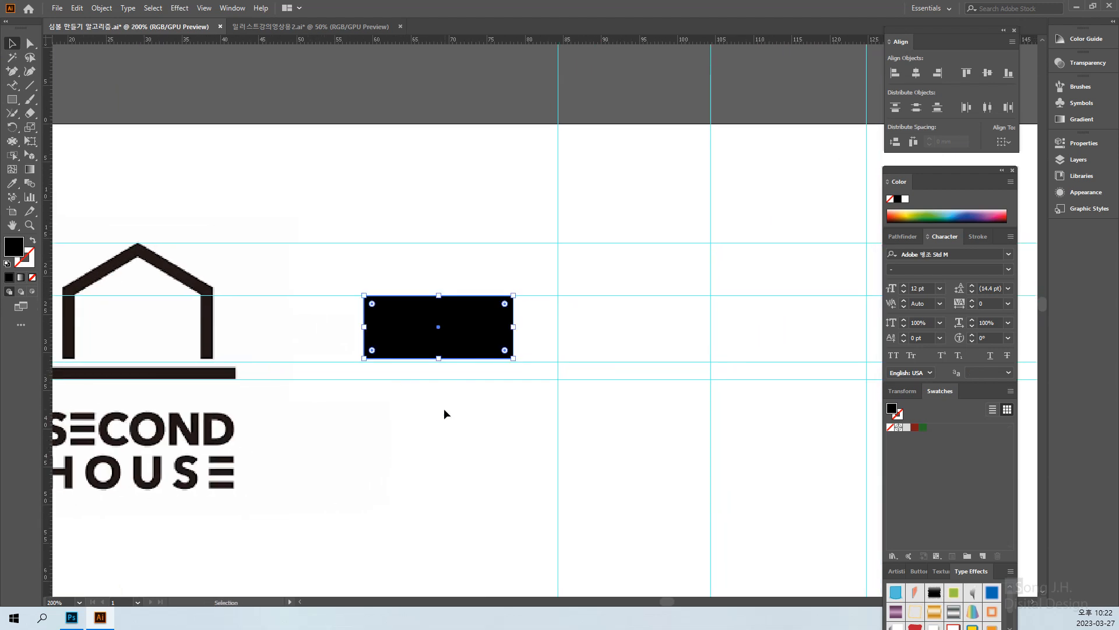
pyautogui.click(443, 411)
pyautogui.click(467, 335)
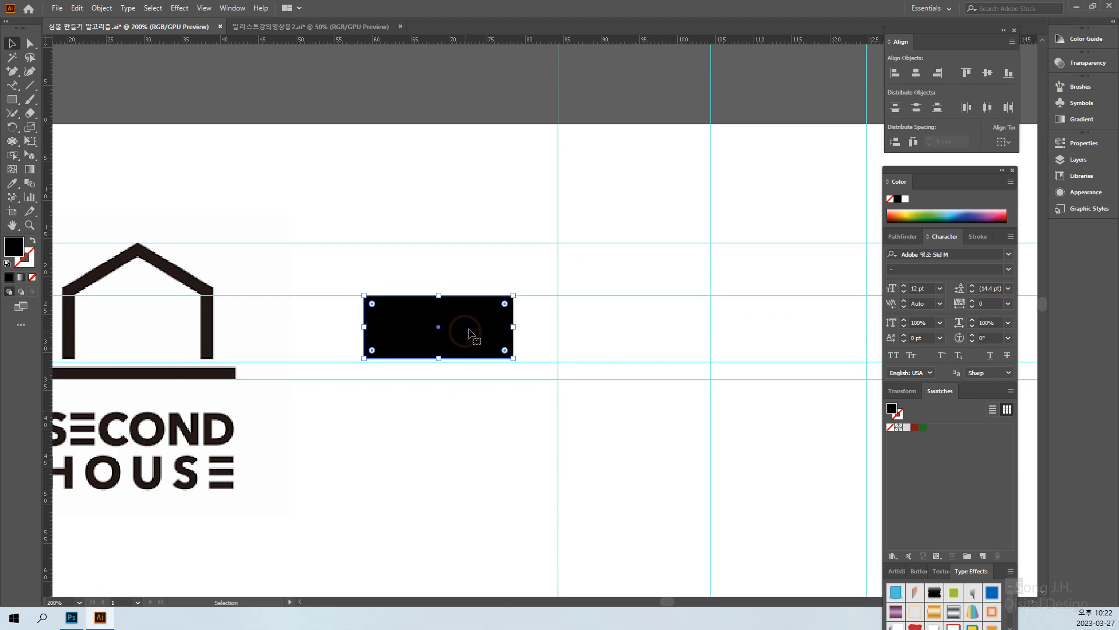
pyautogui.doubleClick(28, 128)
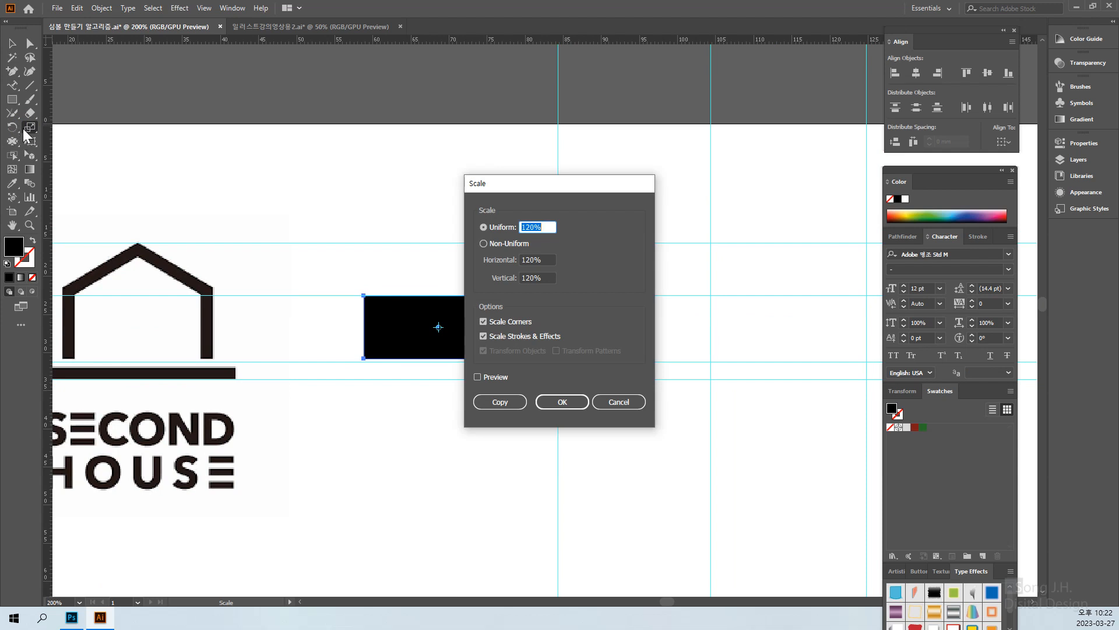
pyautogui.moveTo(538, 183); pyautogui.dragTo(688, 194)
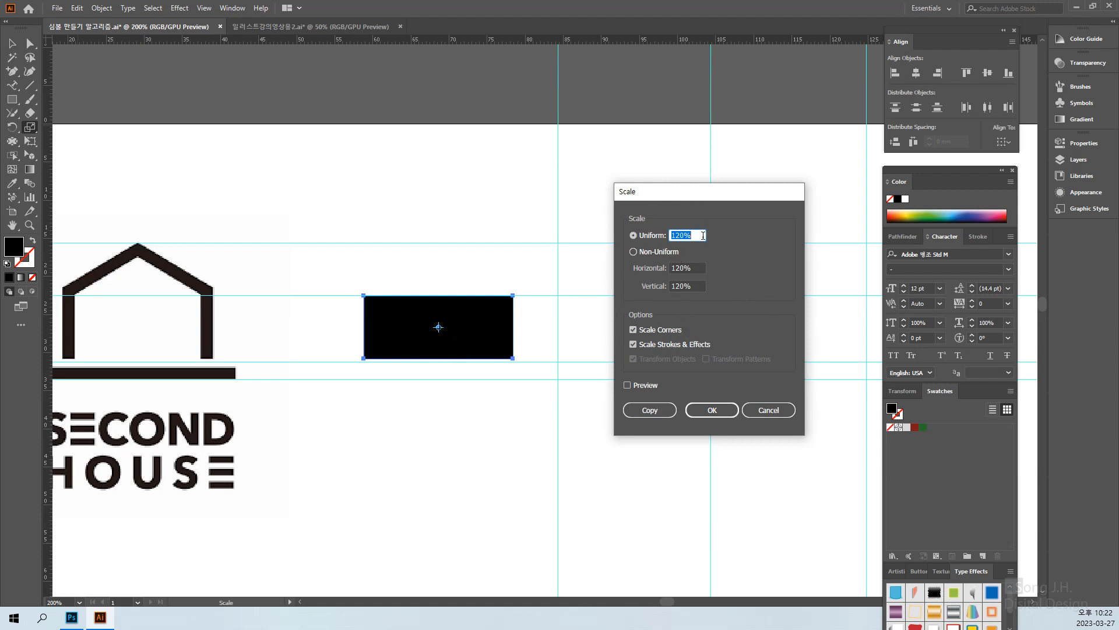
pyautogui.write('85')
pyautogui.click(648, 410)
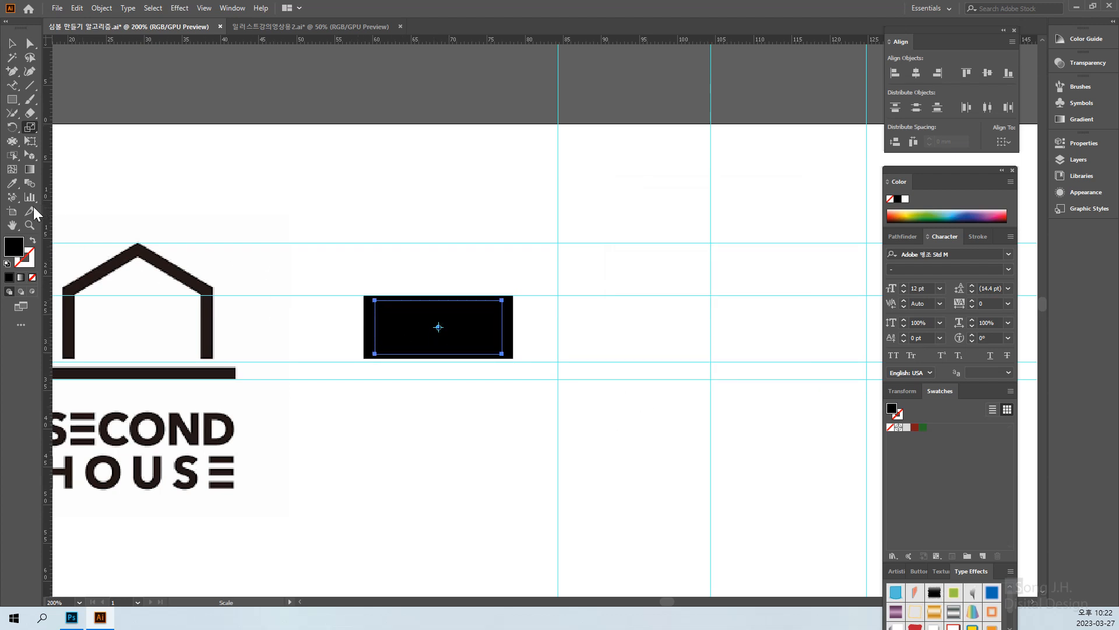
# Step: Give the smaller rectangle copy a white fill and no stroke
pyautogui.click(32, 242)
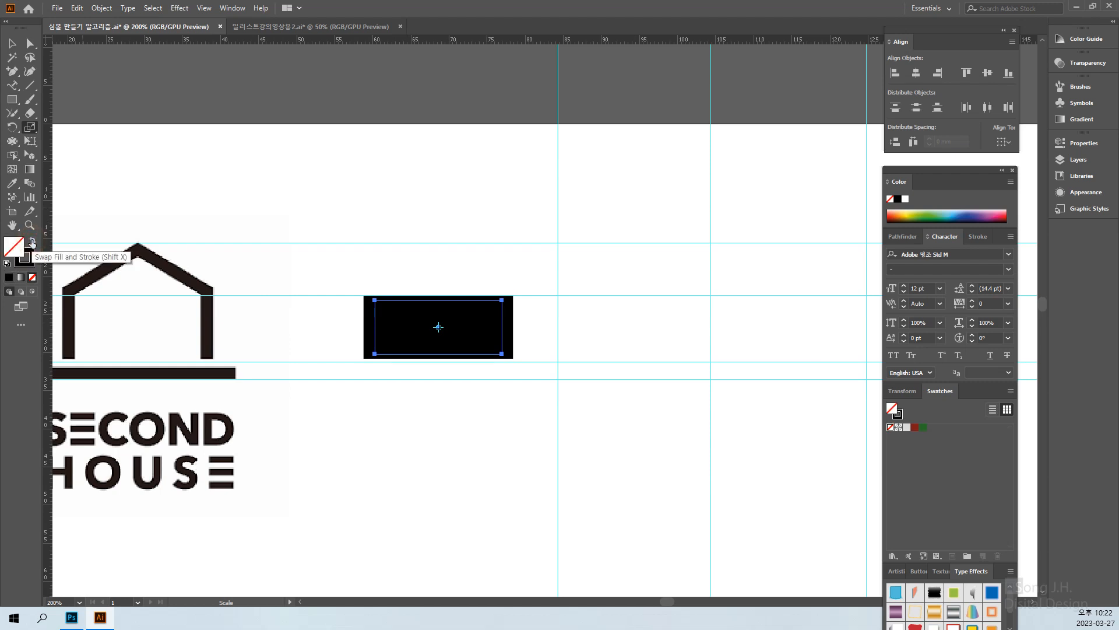
pyautogui.press('v')
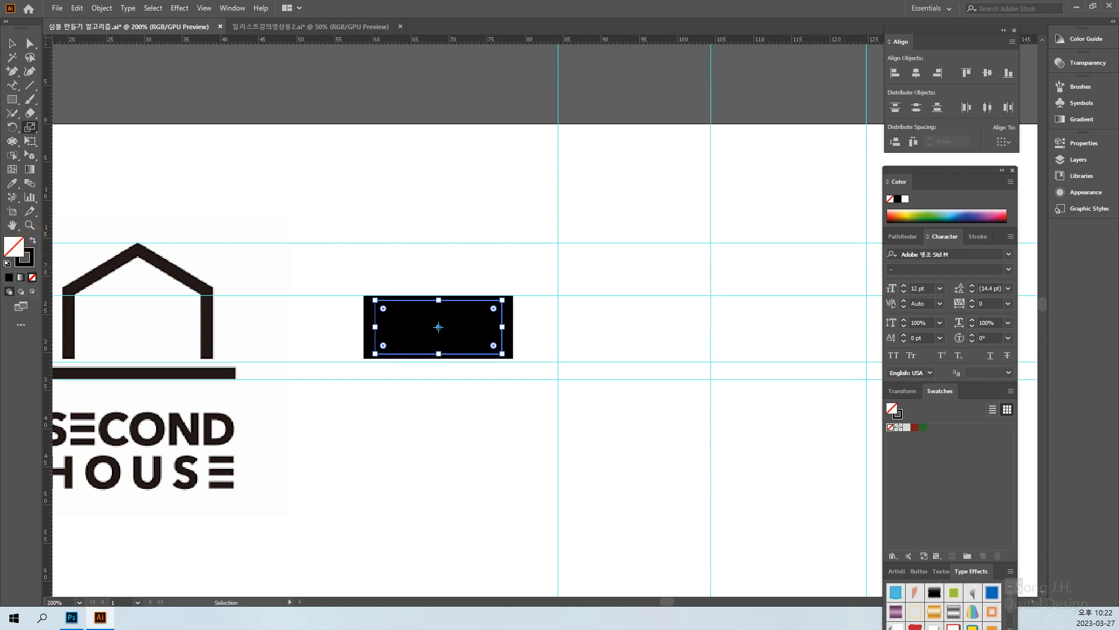
pyautogui.click(6, 264)
pyautogui.press('s')
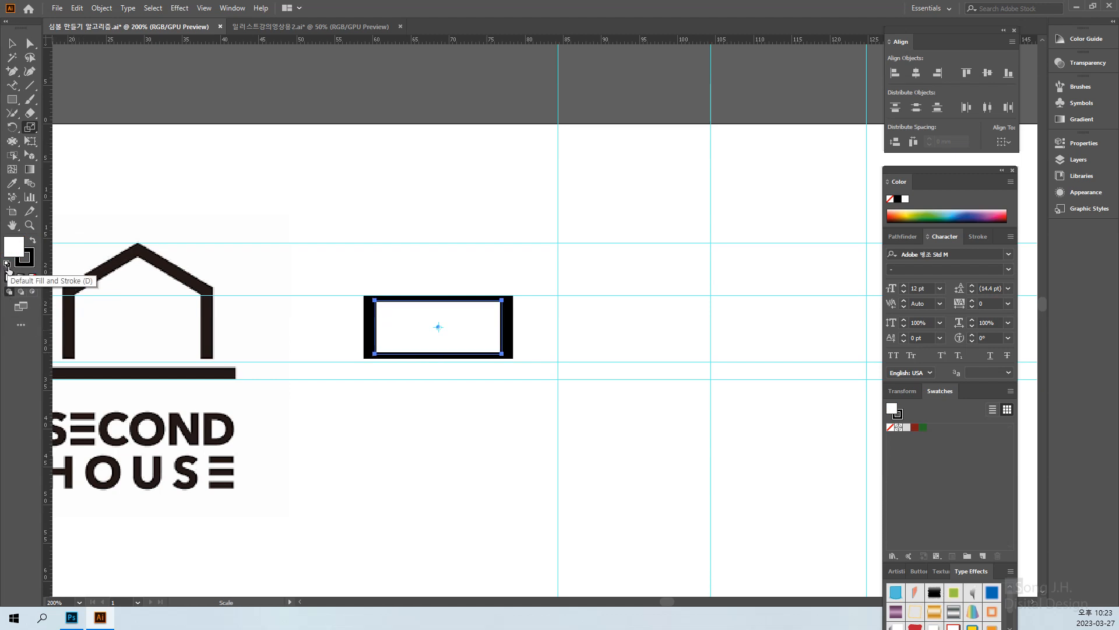
pyautogui.click(32, 243)
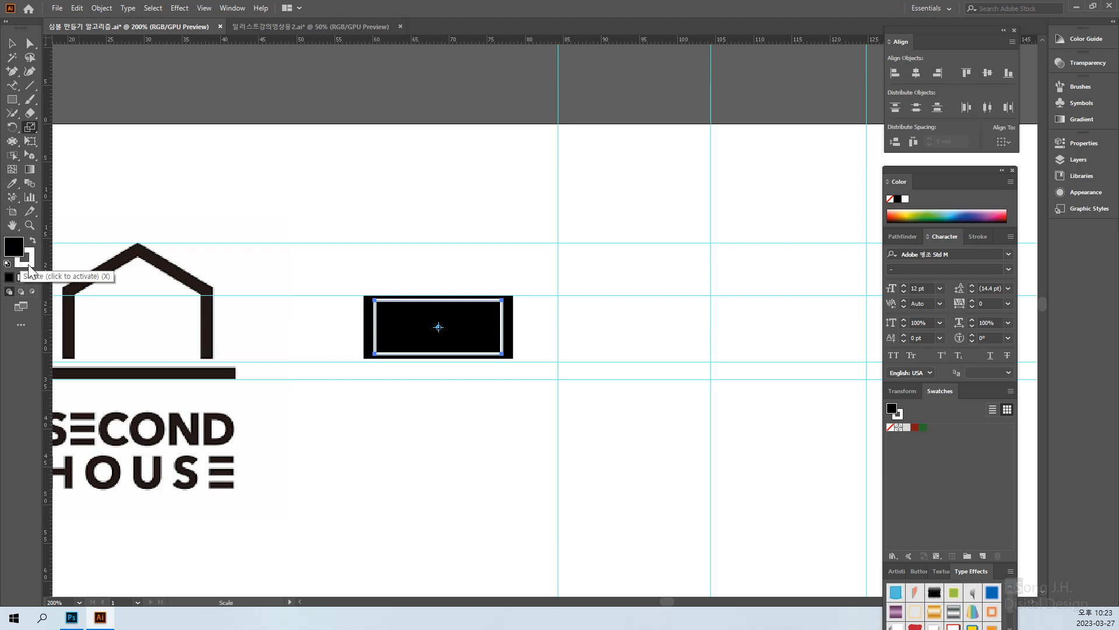
pyautogui.click(30, 264)
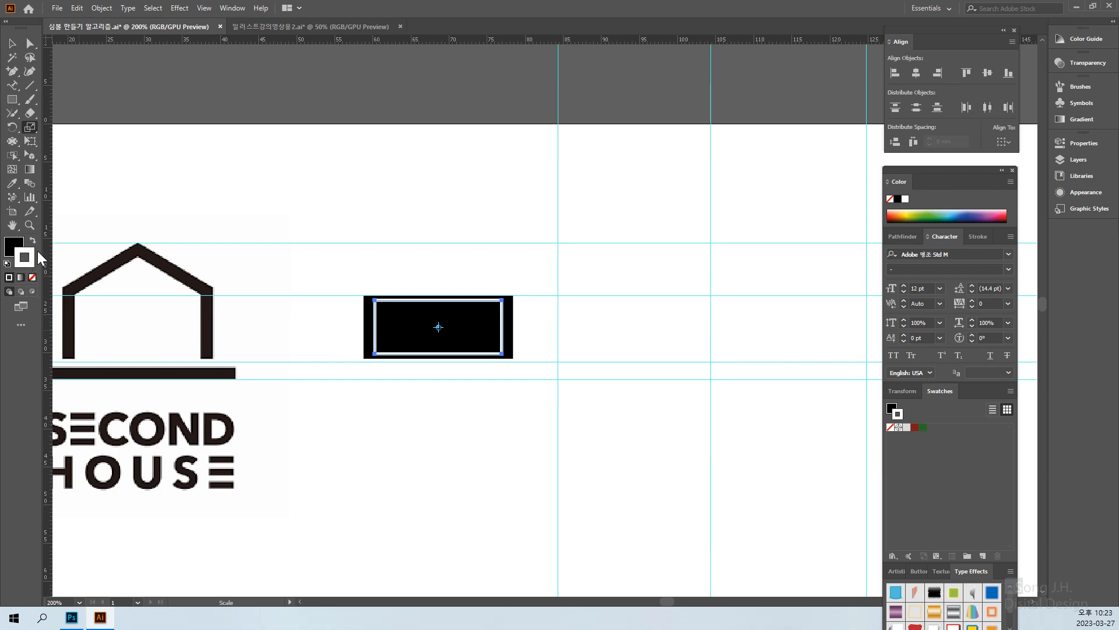
pyautogui.click(32, 239)
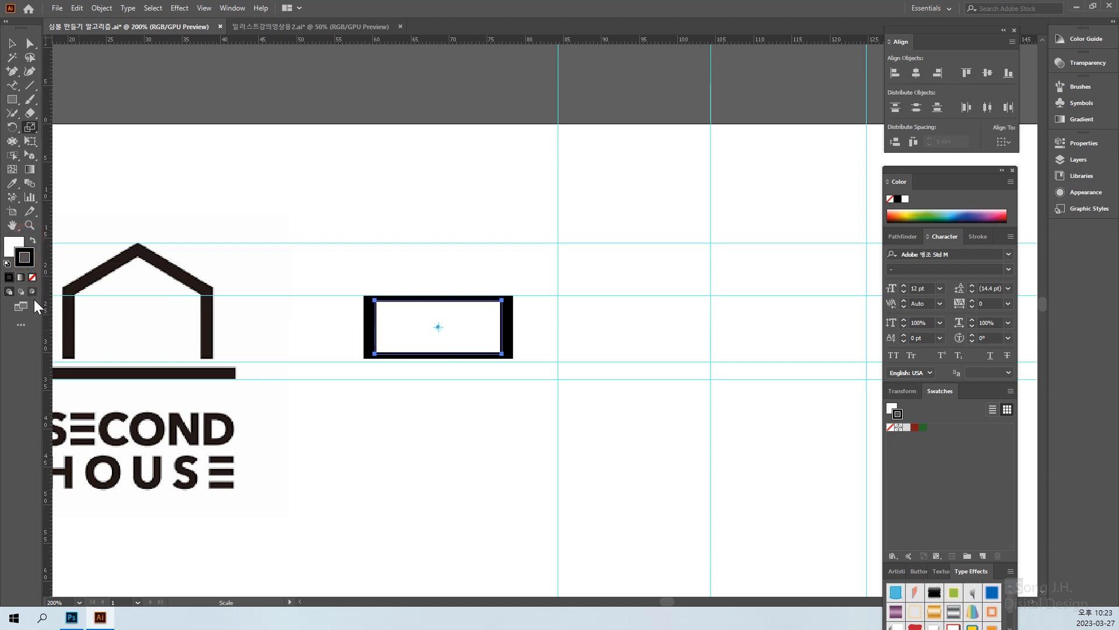
pyautogui.click(32, 277)
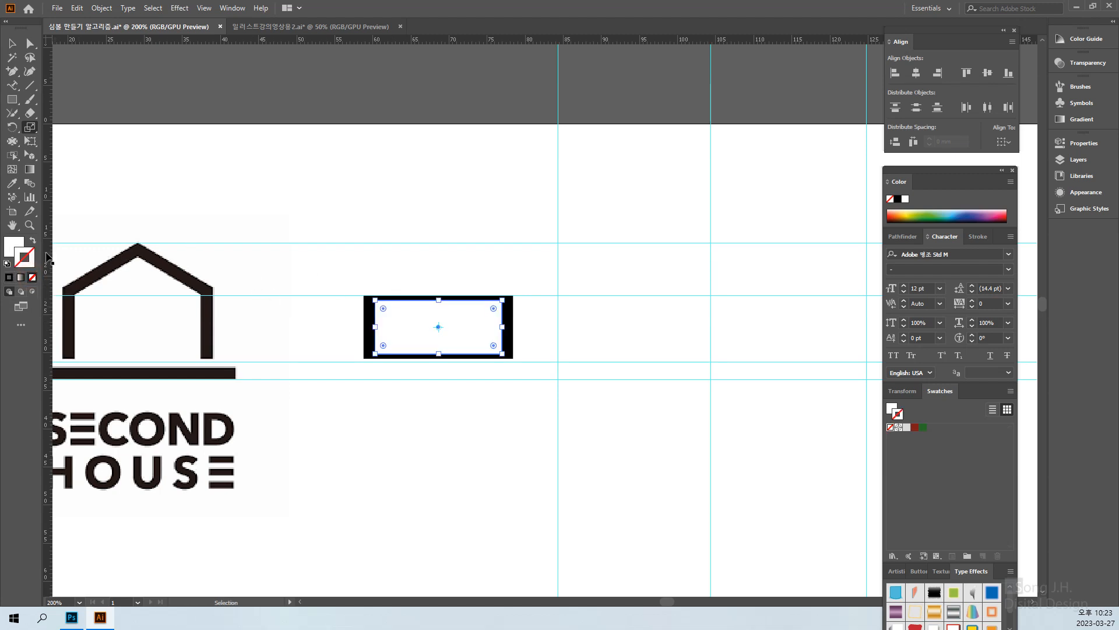
pyautogui.click(11, 250)
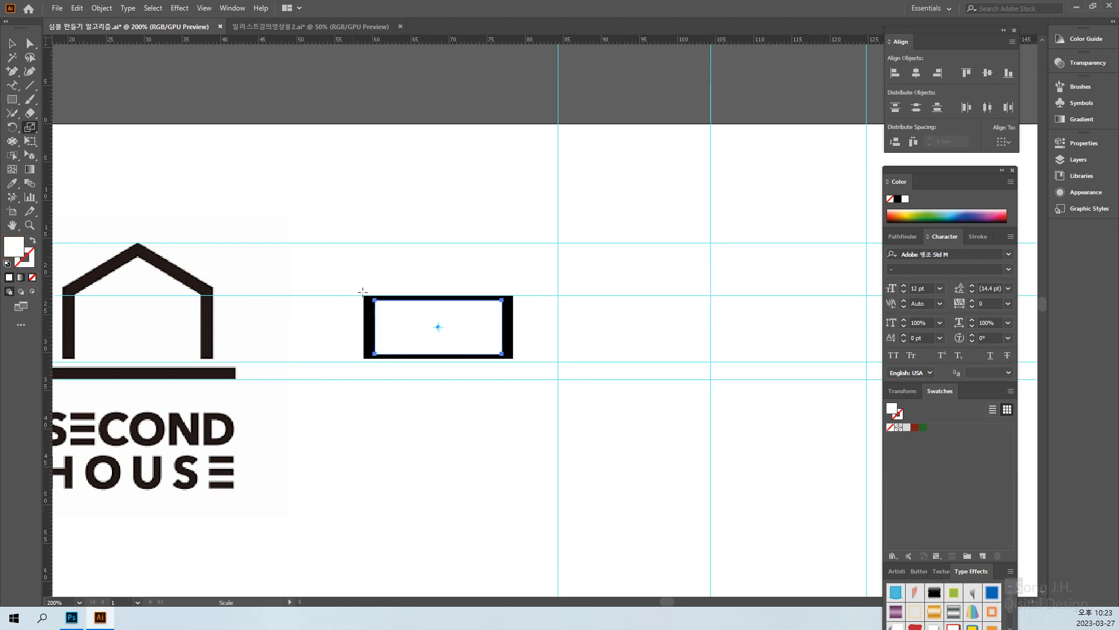
# Step: Stretch the white rectangle's bottom edge down past the bottom of the black rectangle
pyautogui.click(11, 43)
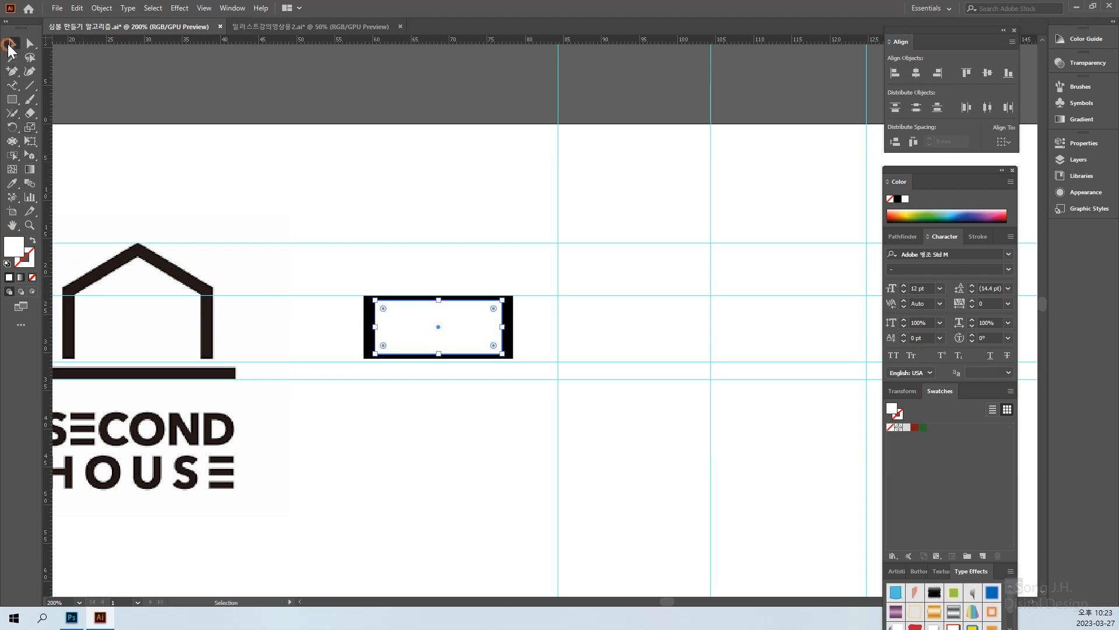
pyautogui.click(464, 435)
pyautogui.click(446, 330)
pyautogui.moveTo(438, 354); pyautogui.dragTo(443, 374)
pyautogui.click(480, 429)
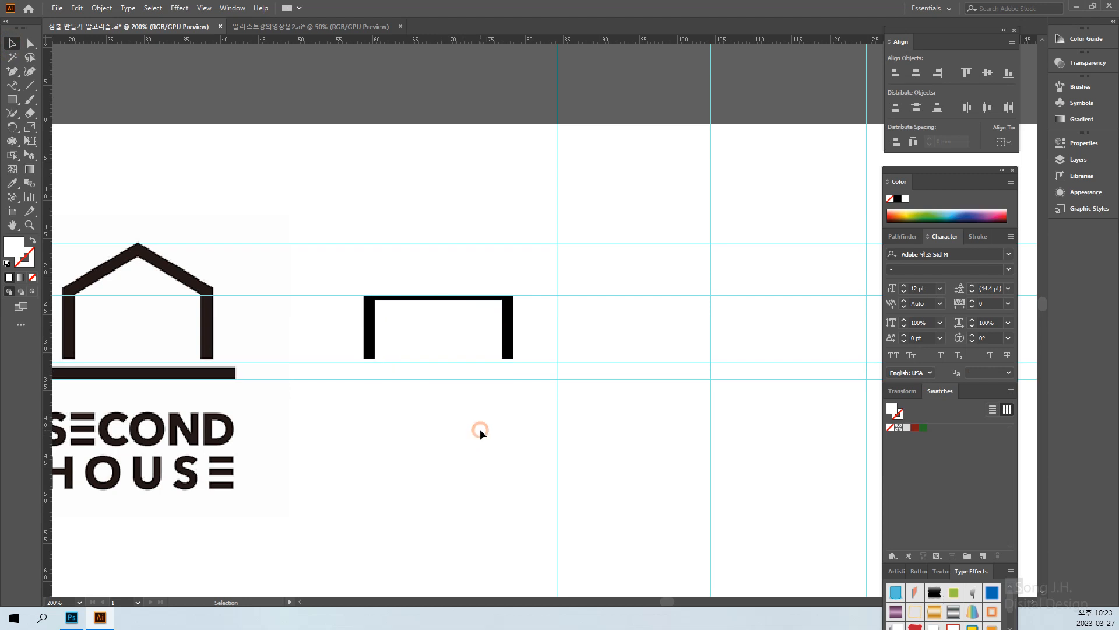
# Step: Nudge the white rectangle up over the black rectangle's top edge so only the two wall posts remain visible
pyautogui.hotkey('ctrl', '=')
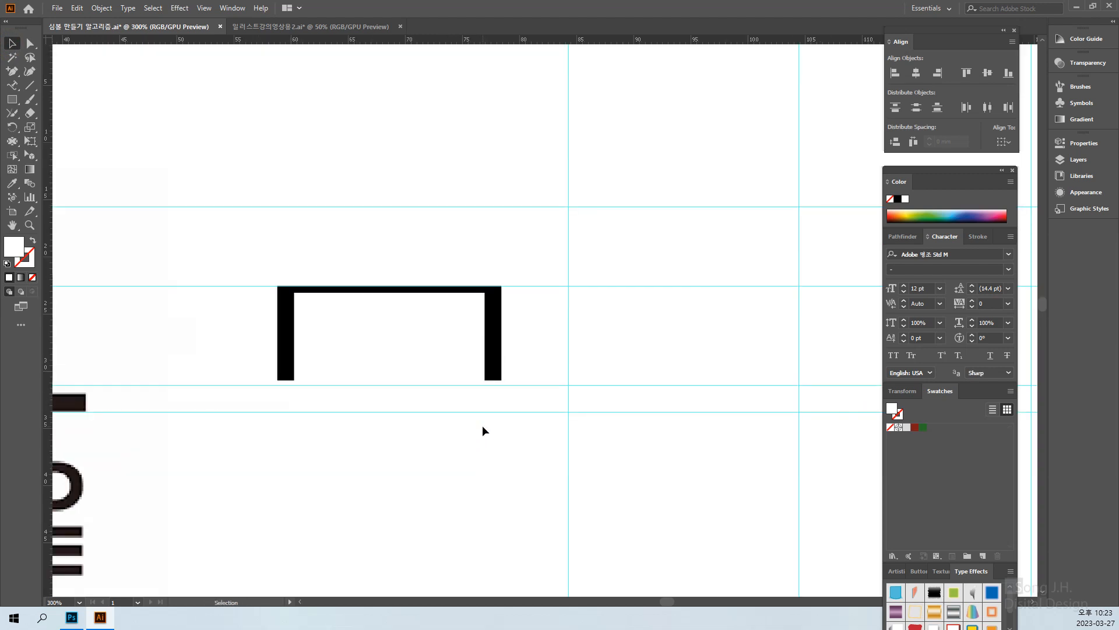
pyautogui.moveTo(481, 425); pyautogui.dragTo(747, 421)
pyautogui.click(630, 362)
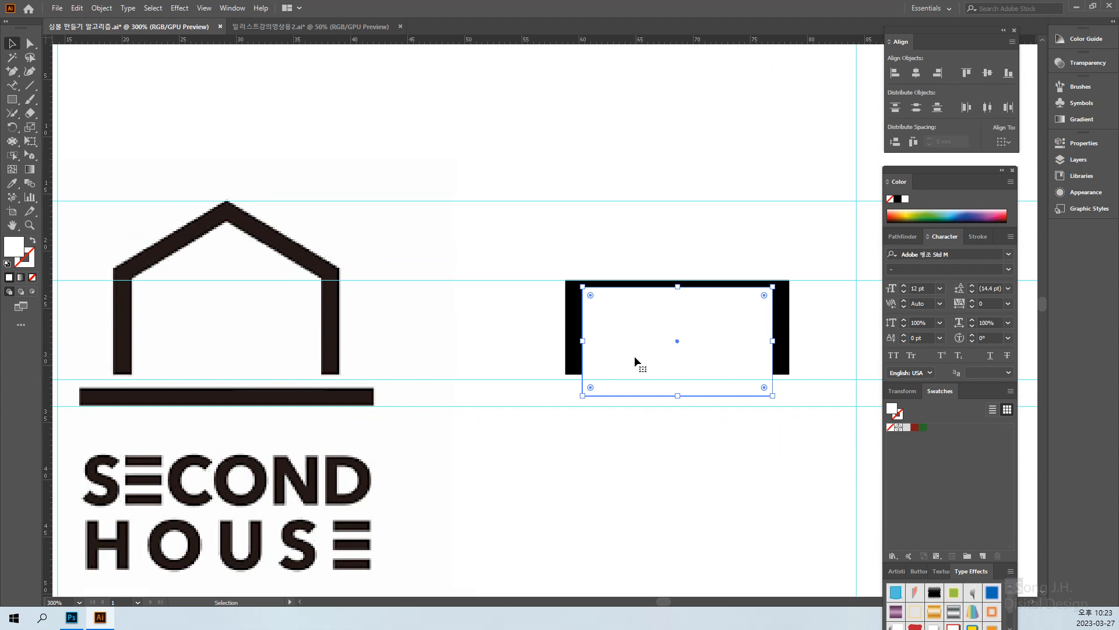
pyautogui.press('Up')
pyautogui.press('Up')
pyautogui.press('Up')
pyautogui.press('Up')
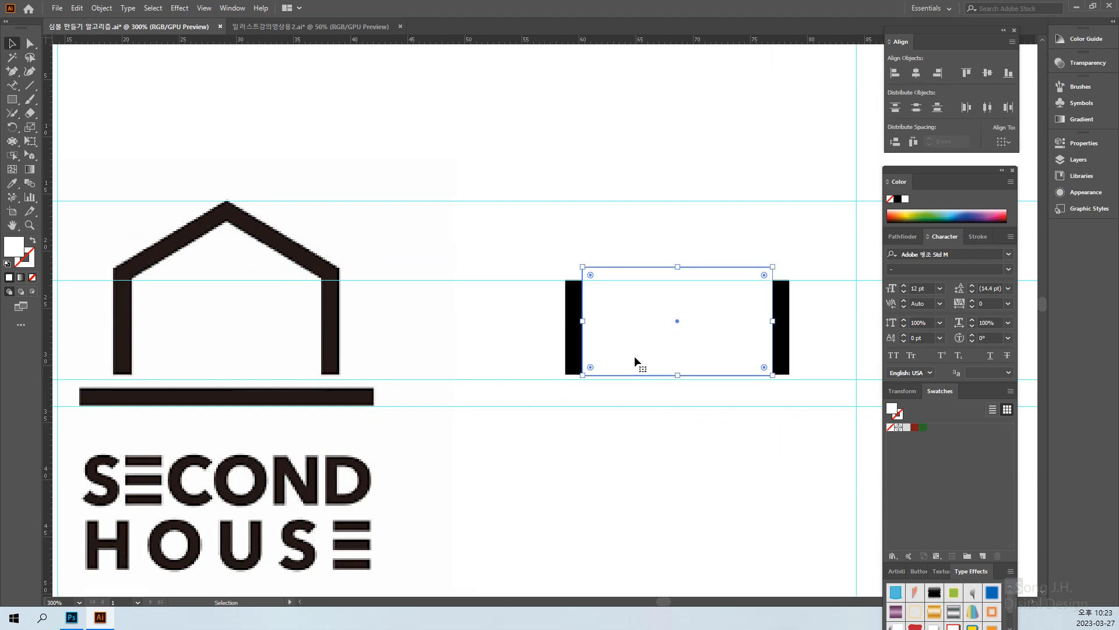
pyautogui.click(606, 225)
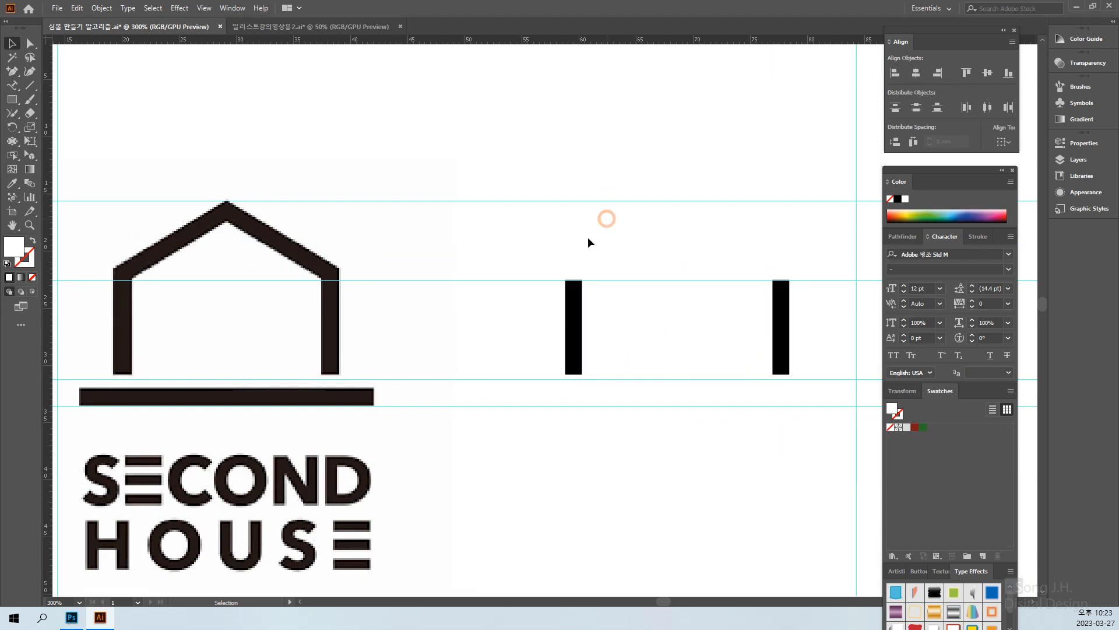
pyautogui.moveTo(734, 410); pyautogui.dragTo(710, 473)
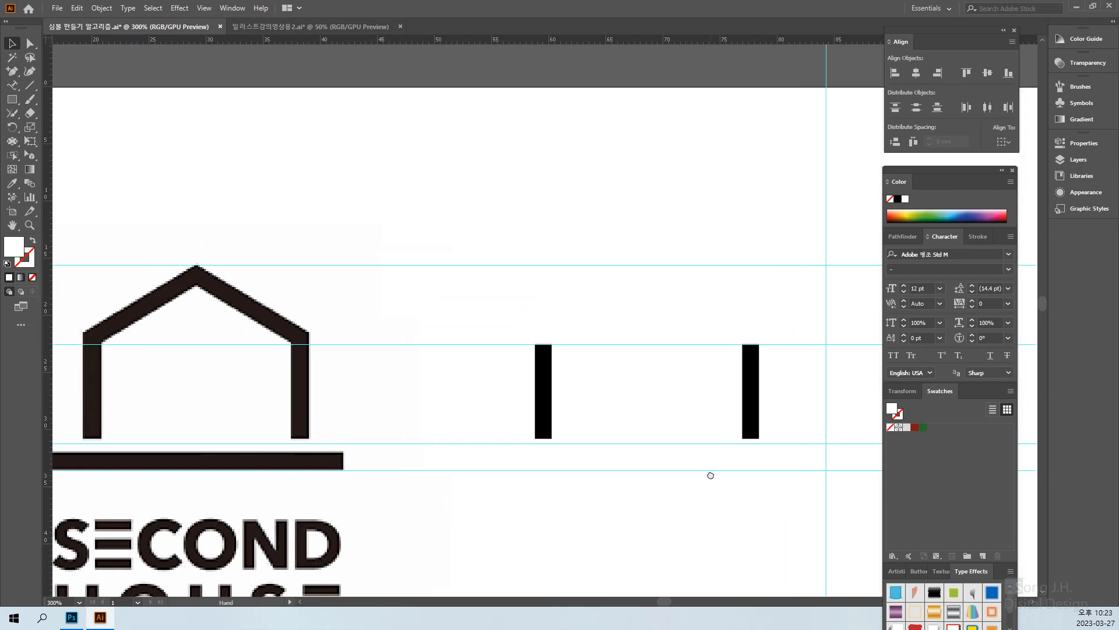
pyautogui.click(582, 376)
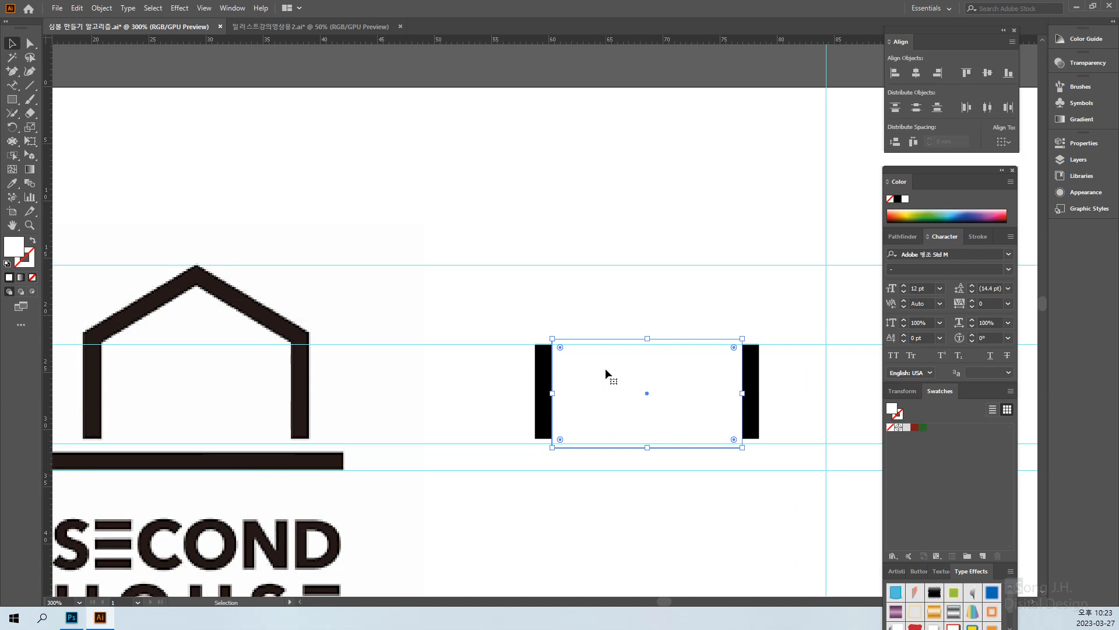
pyautogui.click(749, 373)
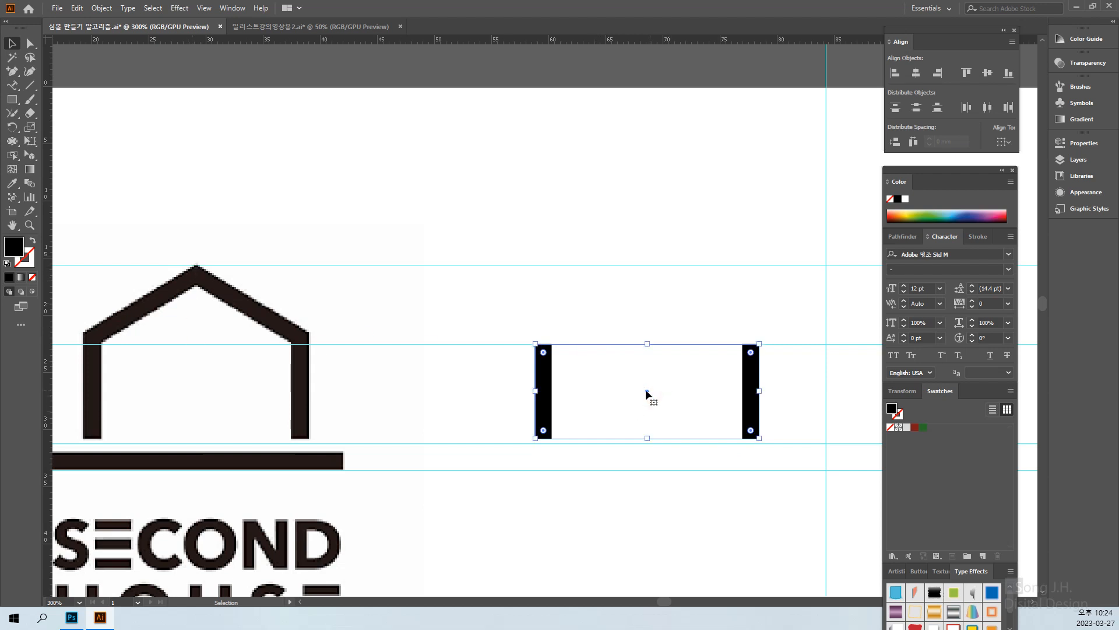
pyautogui.press('Down')
pyautogui.press('Down')
pyautogui.press('Up')
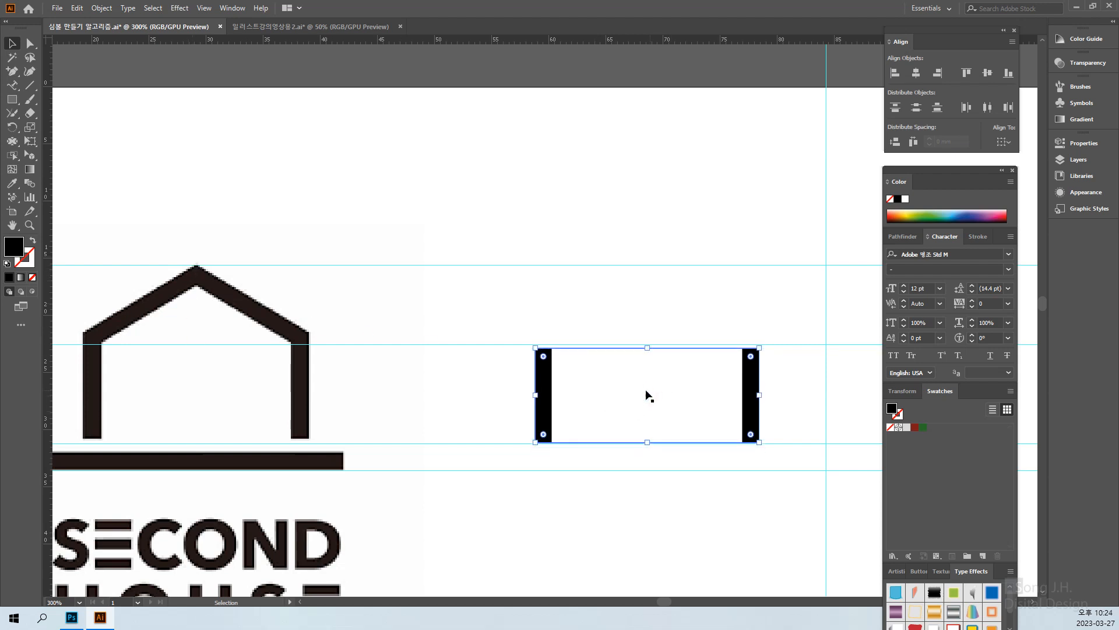
pyautogui.press('Up')
pyautogui.click(655, 522)
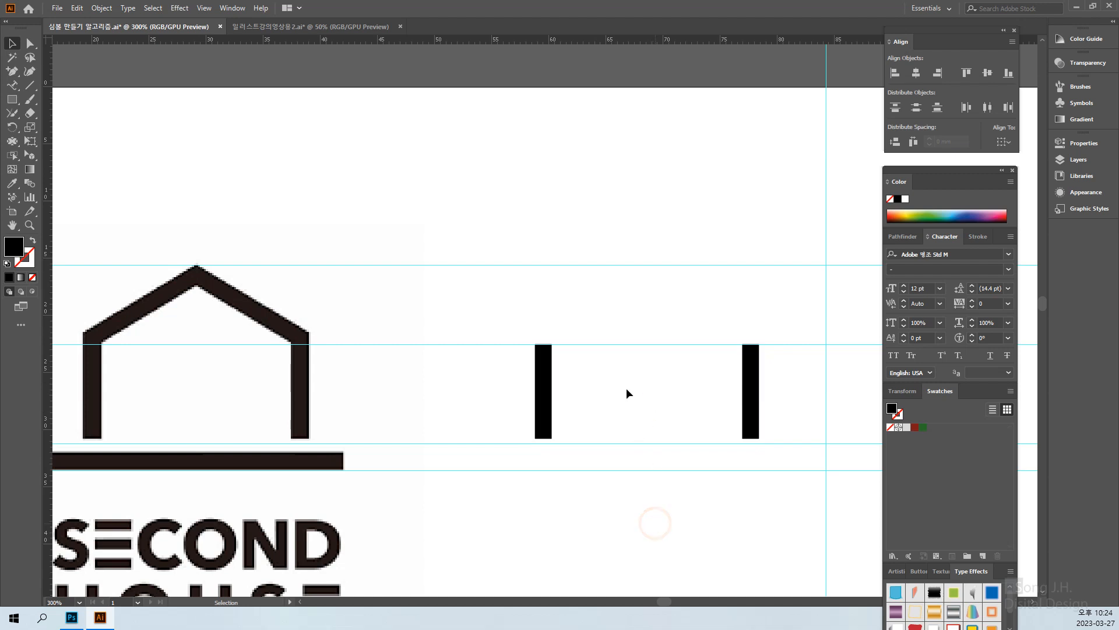
# Step: Lower the white rectangle's top edge to the guide and stretch the black rectangle's top edge above it to form a horizontal beam
pyautogui.click(626, 387)
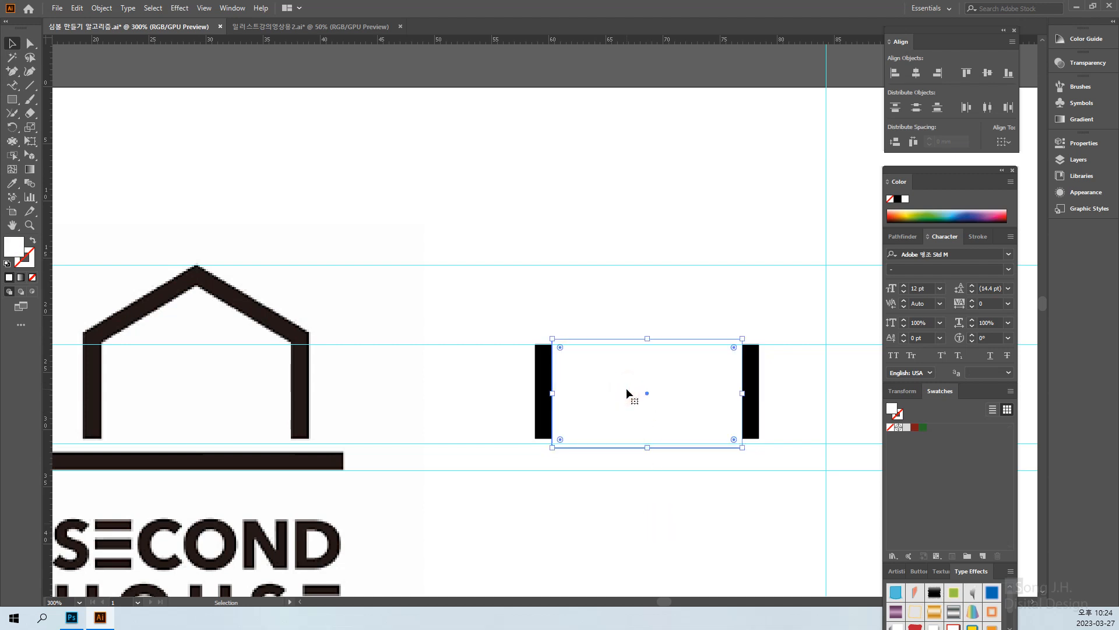
pyautogui.moveTo(647, 338); pyautogui.dragTo(646, 345)
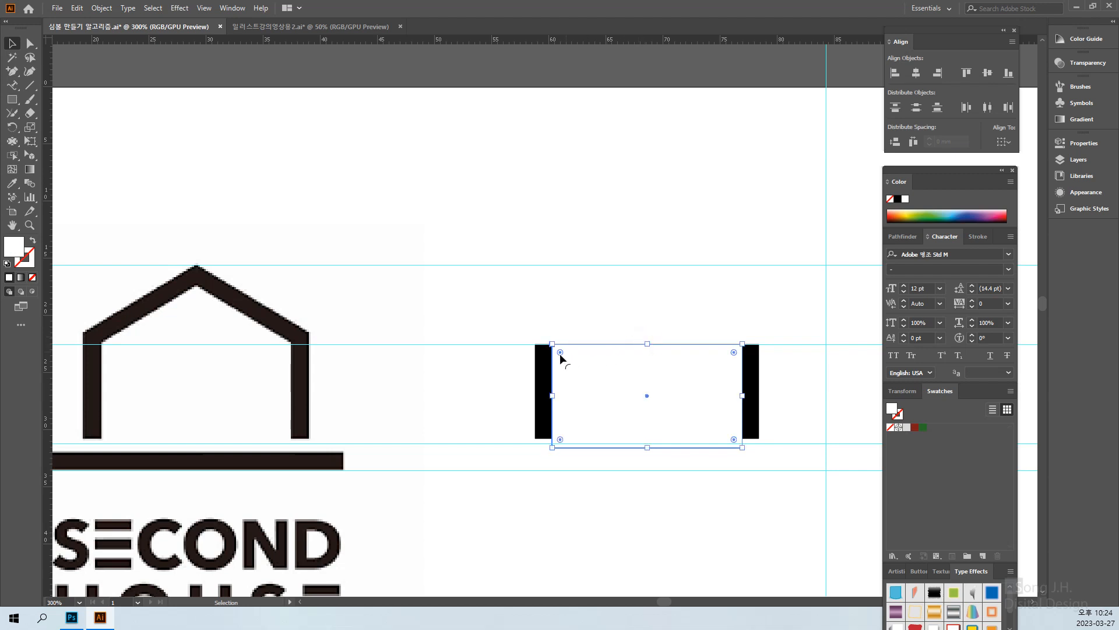
pyautogui.click(543, 368)
pyautogui.moveTo(647, 344); pyautogui.dragTo(650, 328)
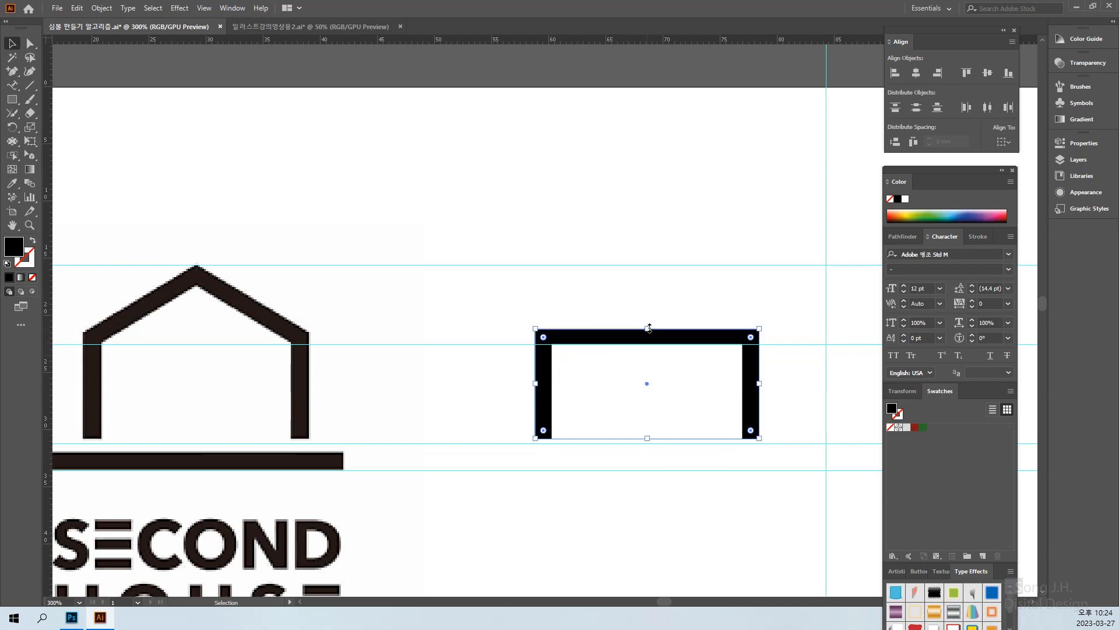
pyautogui.click(666, 504)
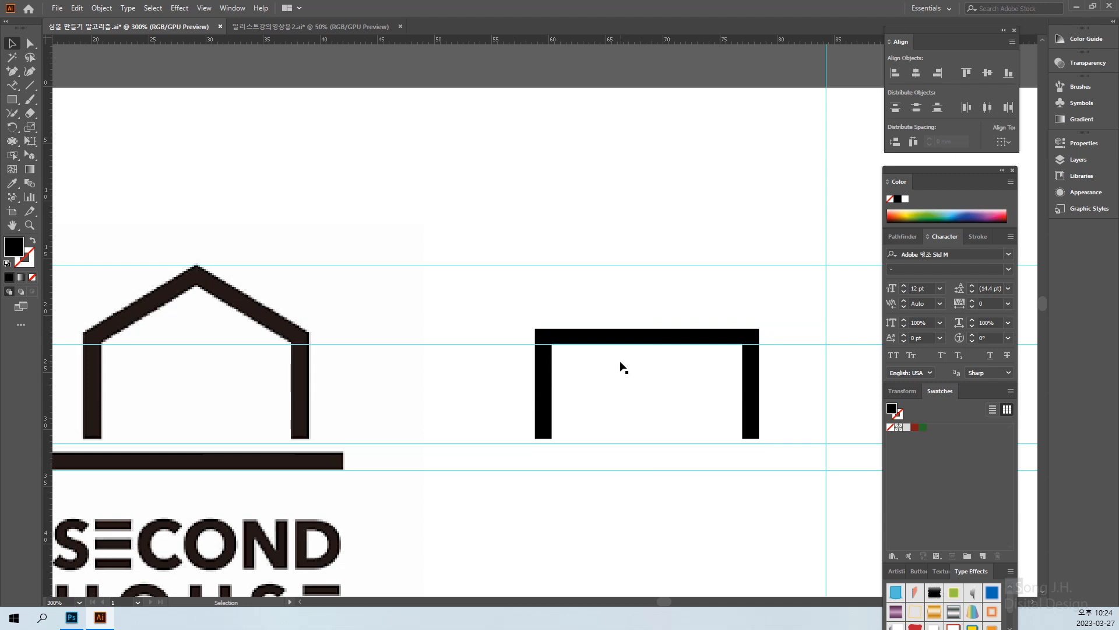
# Step: Add a vertical guide through the horizontal centre of the black rectangle
pyautogui.click(625, 336)
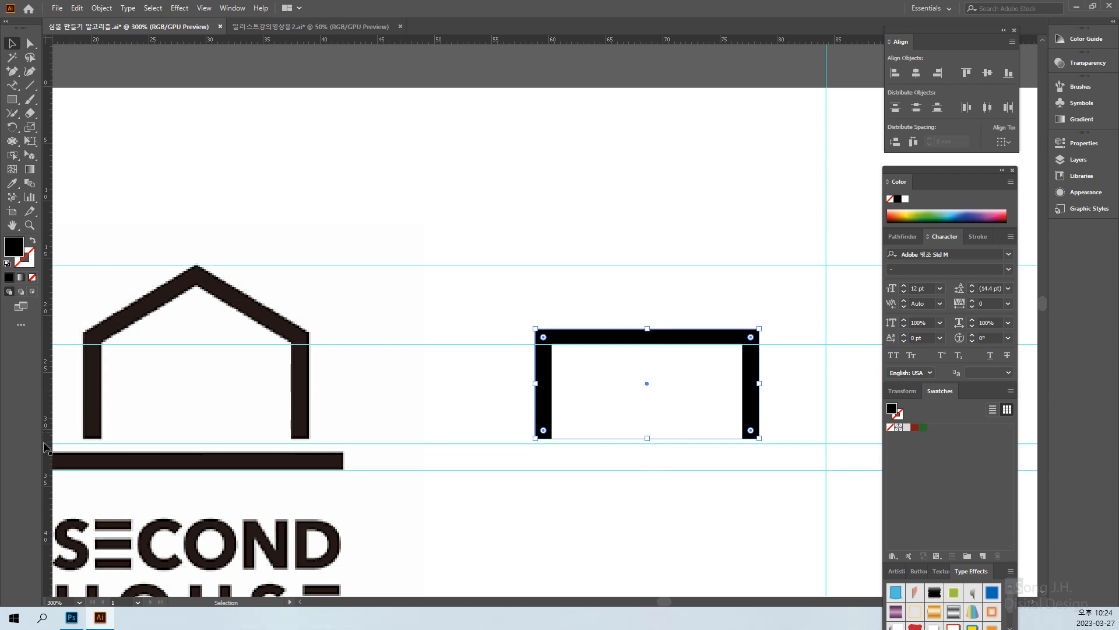
pyautogui.moveTo(44, 447); pyautogui.dragTo(647, 382)
pyautogui.click(707, 501)
pyautogui.press('space')
pyautogui.moveTo(711, 484); pyautogui.dragTo(609, 516)
pyautogui.click(577, 354)
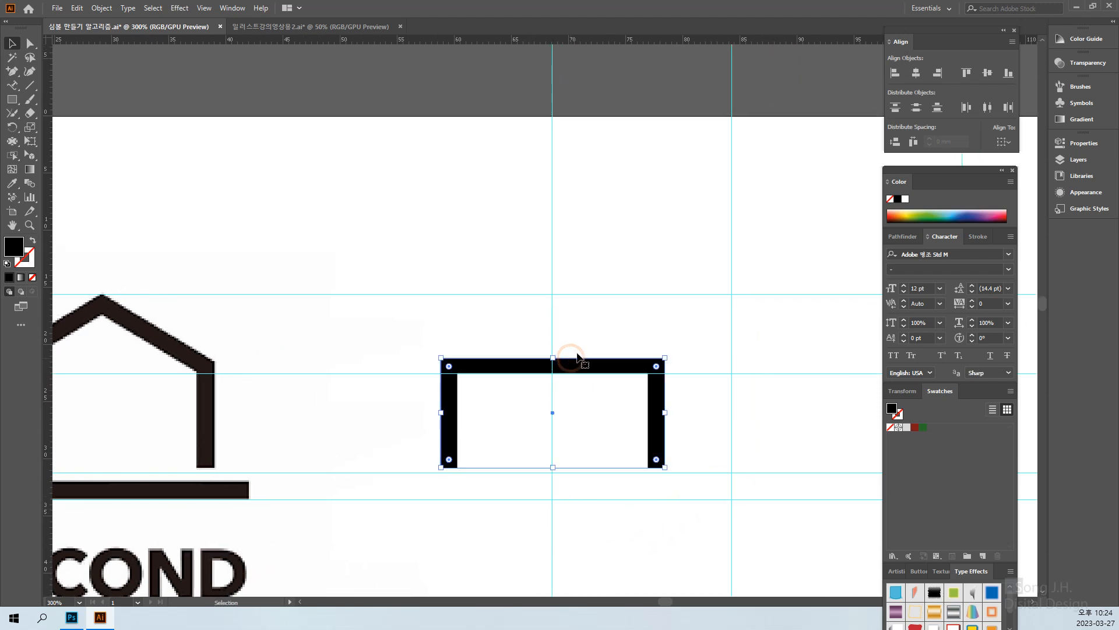
pyautogui.moveTo(607, 299); pyautogui.dragTo(702, 292)
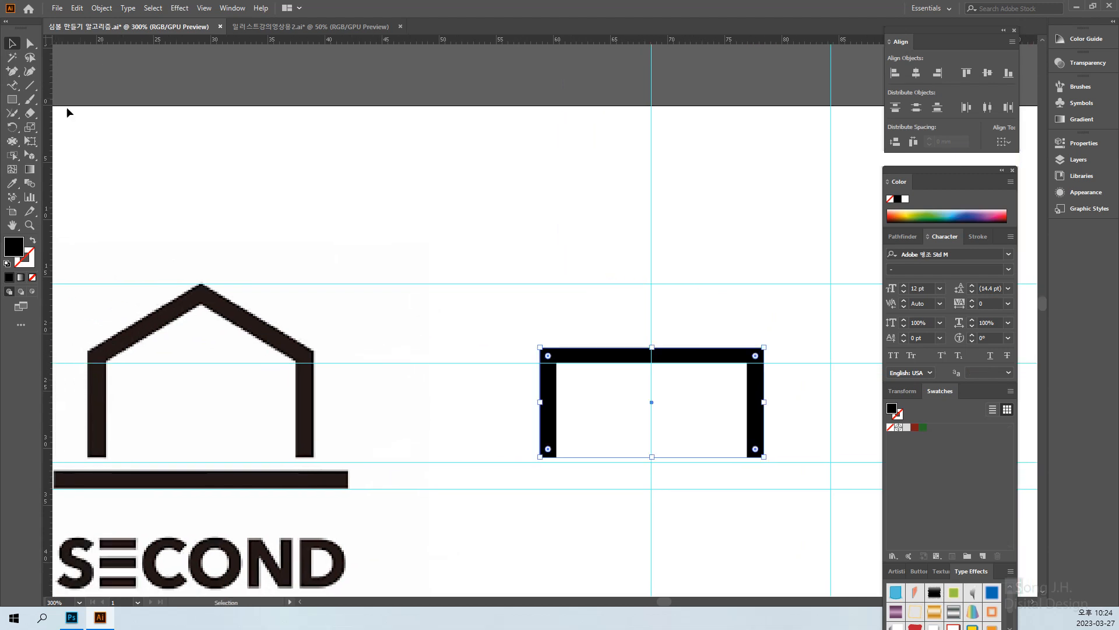
# Step: Add an anchor point at the middle of the black rectangle's top edge and raise it to the upper guide as a roof peak
pyautogui.click(11, 72)
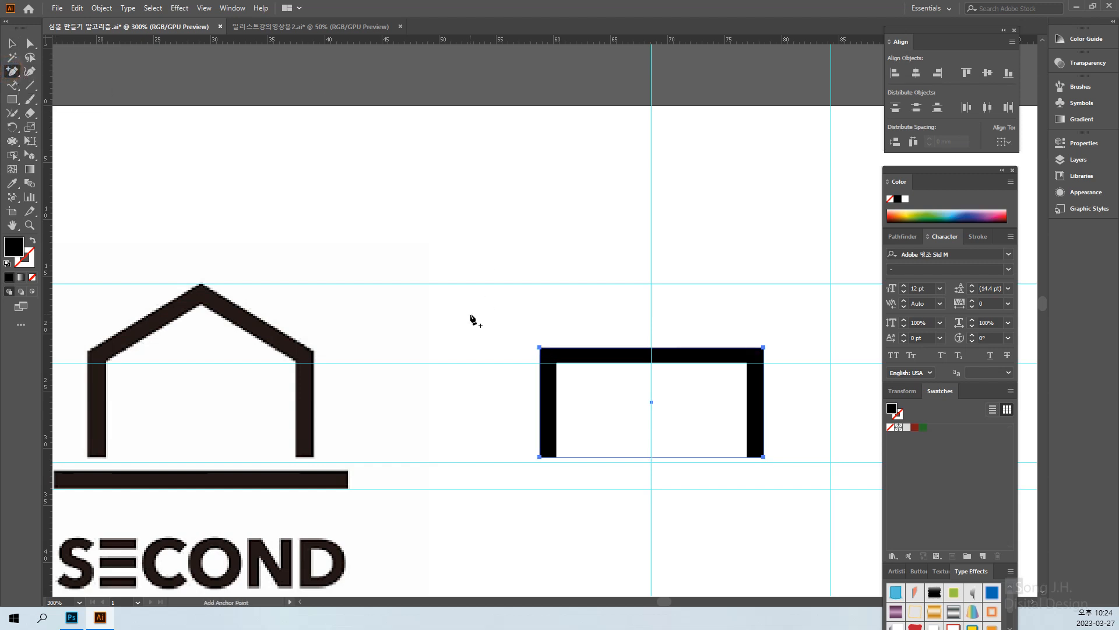
pyautogui.click(651, 348)
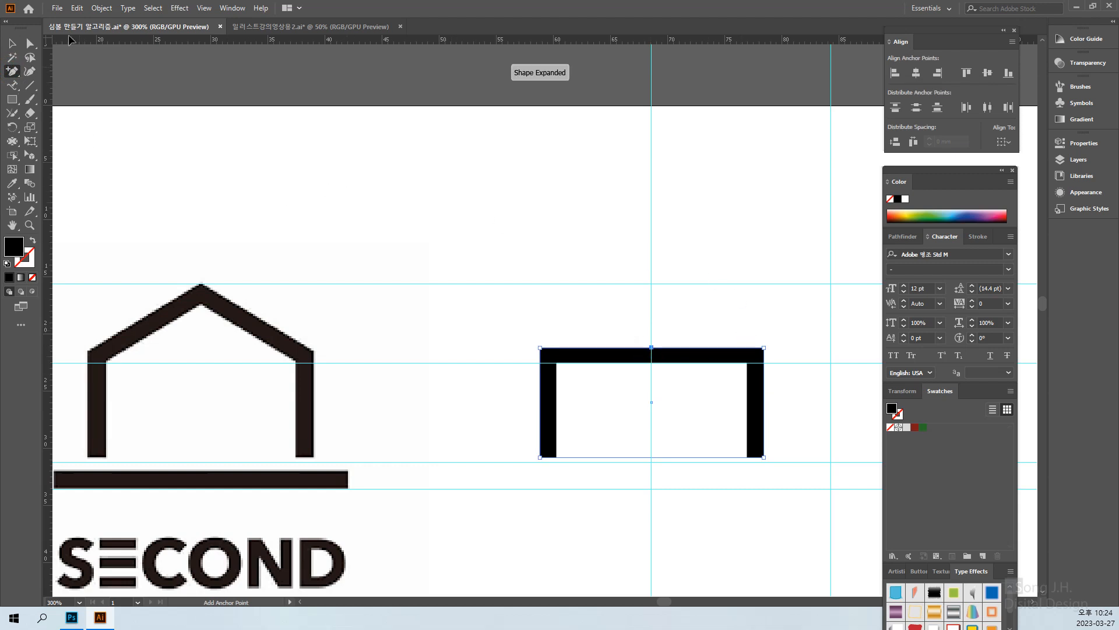
pyautogui.click(30, 43)
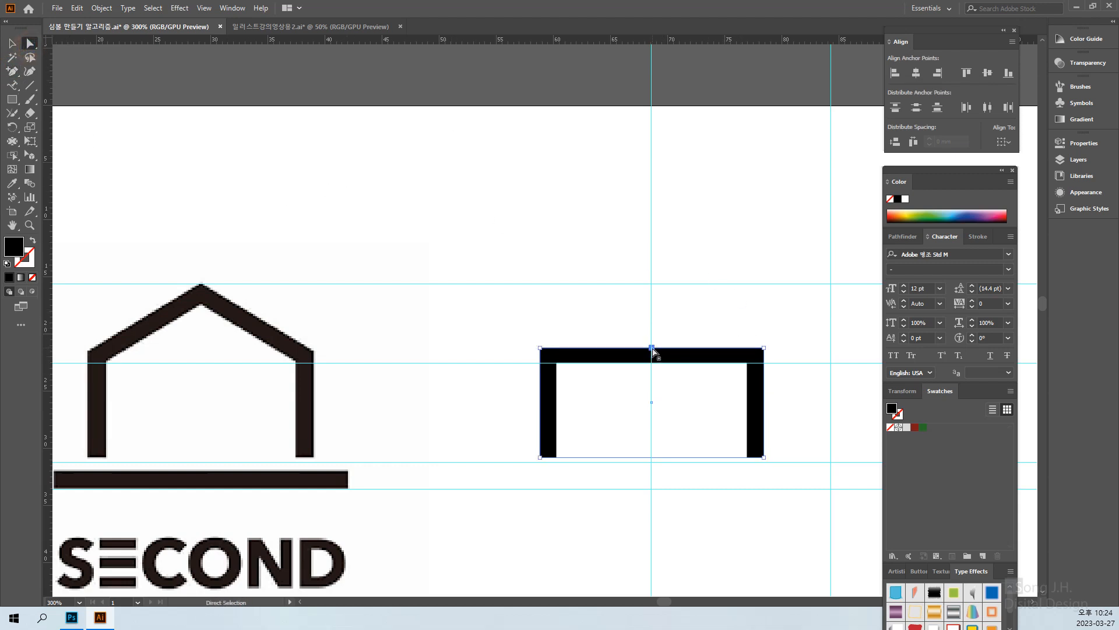
pyautogui.moveTo(652, 348); pyautogui.dragTo(652, 284)
pyautogui.click(726, 557)
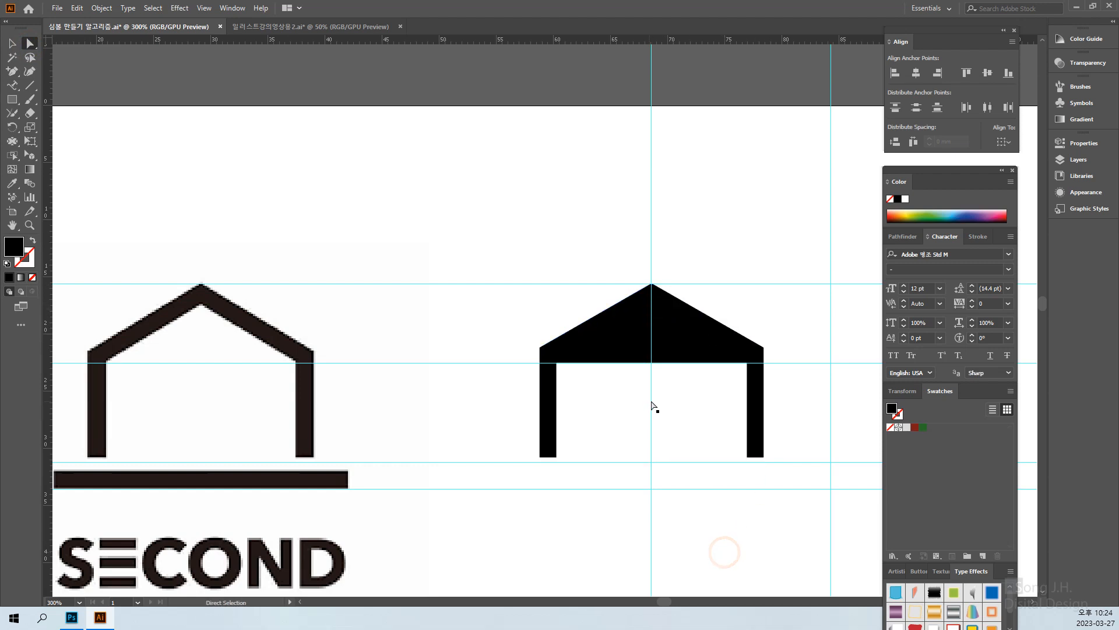
# Step: Raise the middle of the white rectangle's top edge into an inner gable using an added anchor point, and hide the guides
pyautogui.click(652, 364)
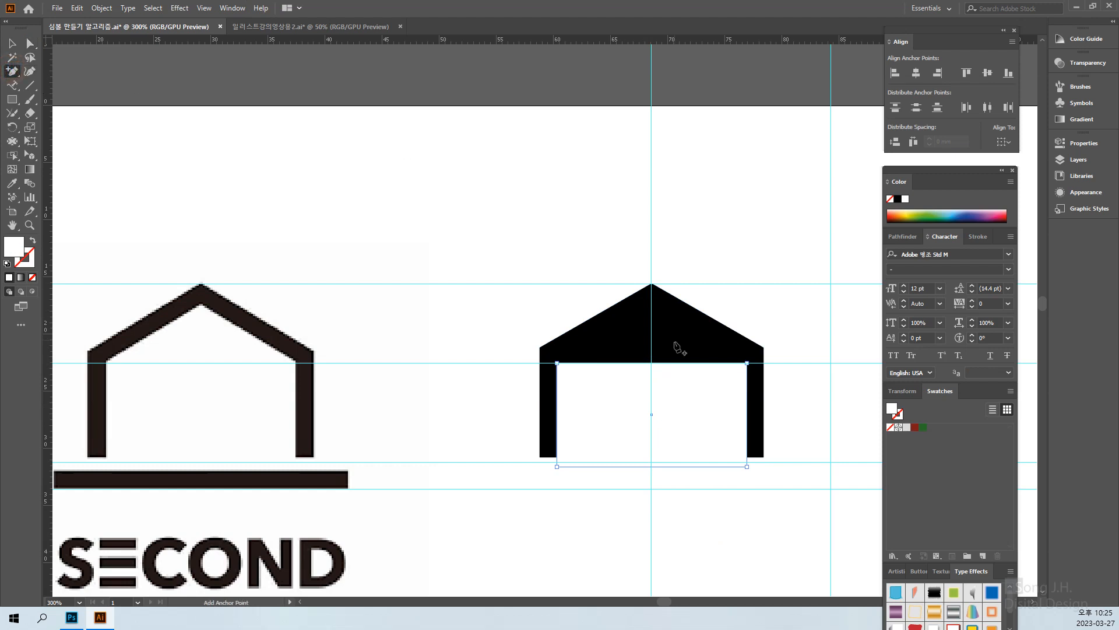
pyautogui.click(12, 71)
pyautogui.click(651, 363)
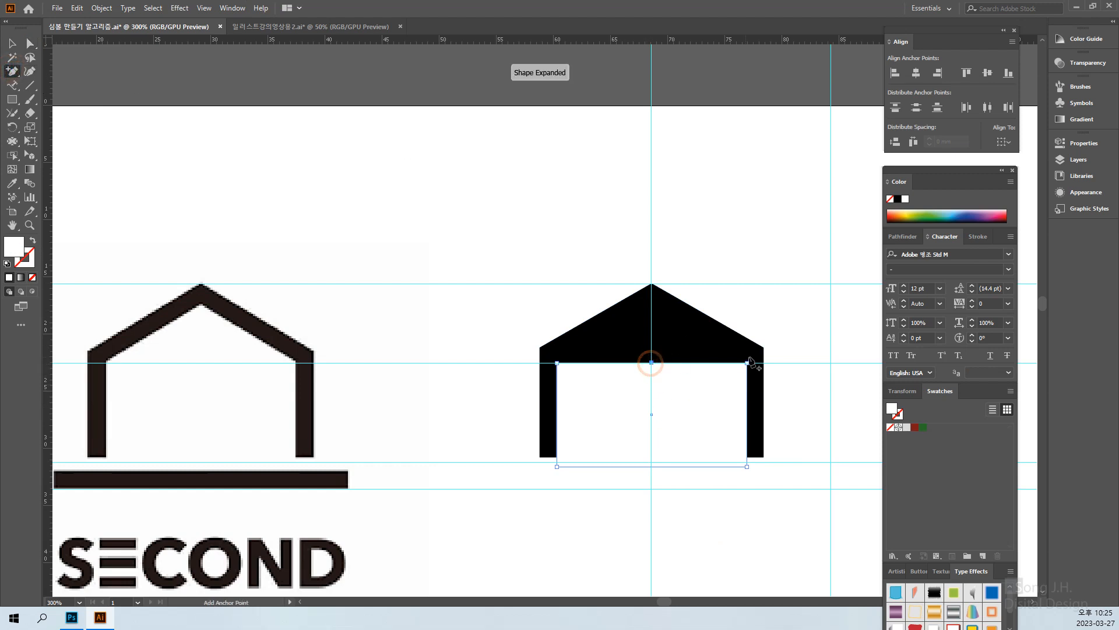
pyautogui.click(32, 44)
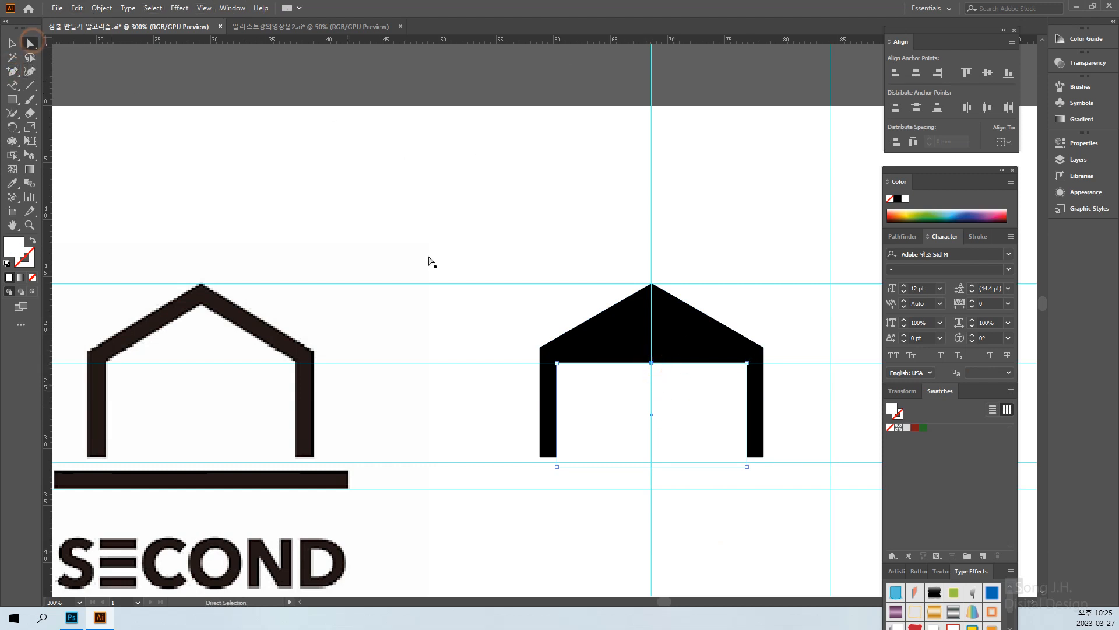
pyautogui.moveTo(651, 362); pyautogui.dragTo(651, 303)
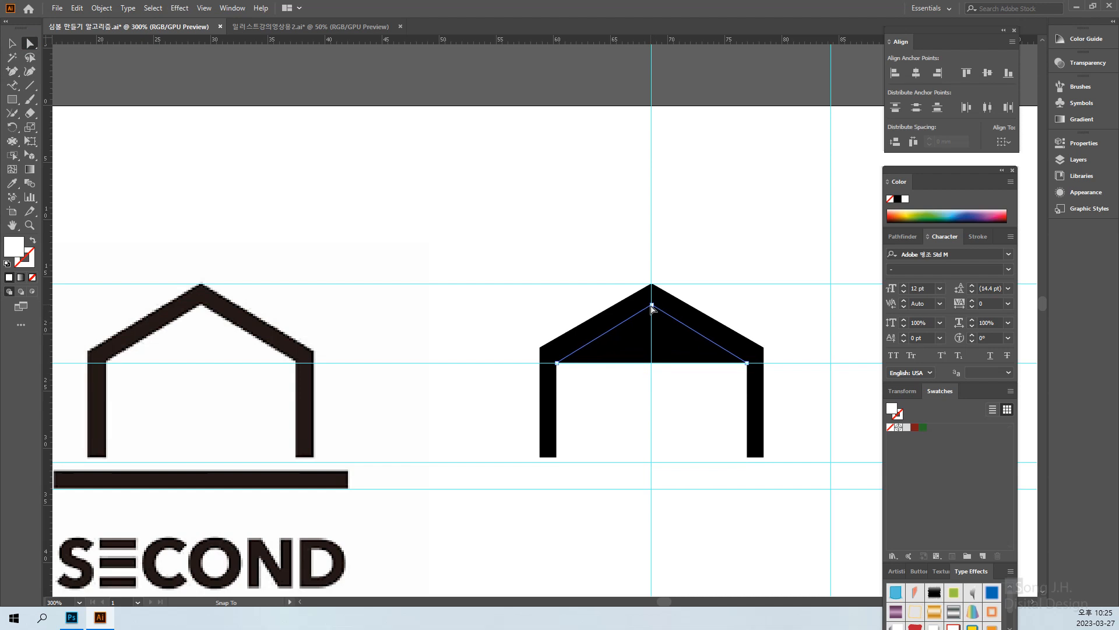
pyautogui.moveTo(651, 306); pyautogui.dragTo(652, 307)
pyautogui.click(824, 452)
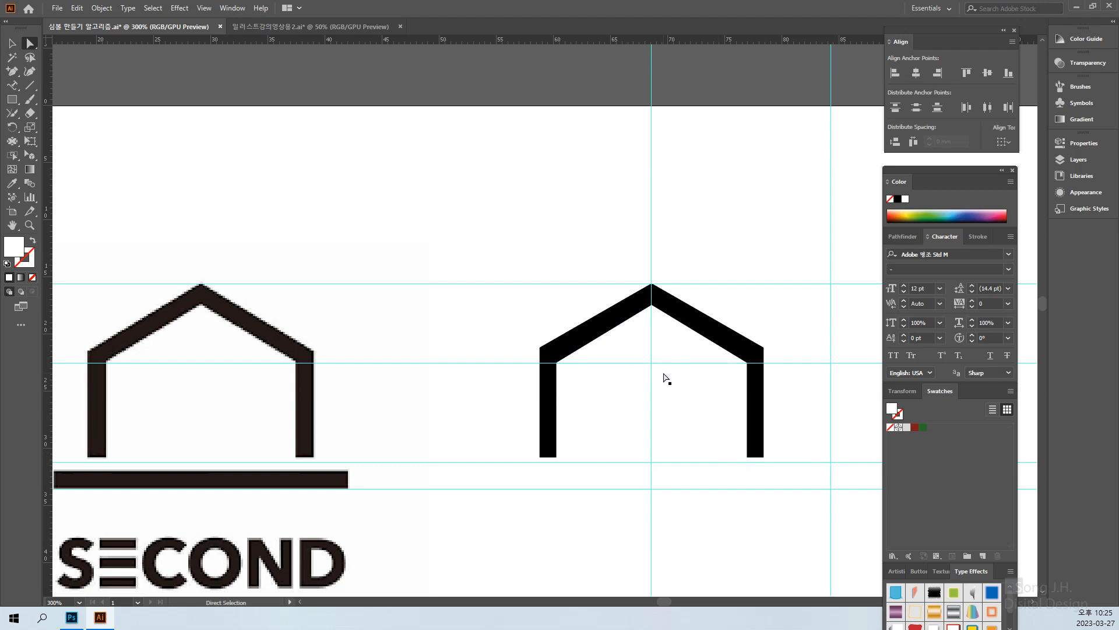
pyautogui.hotkey('ctrl', ';')
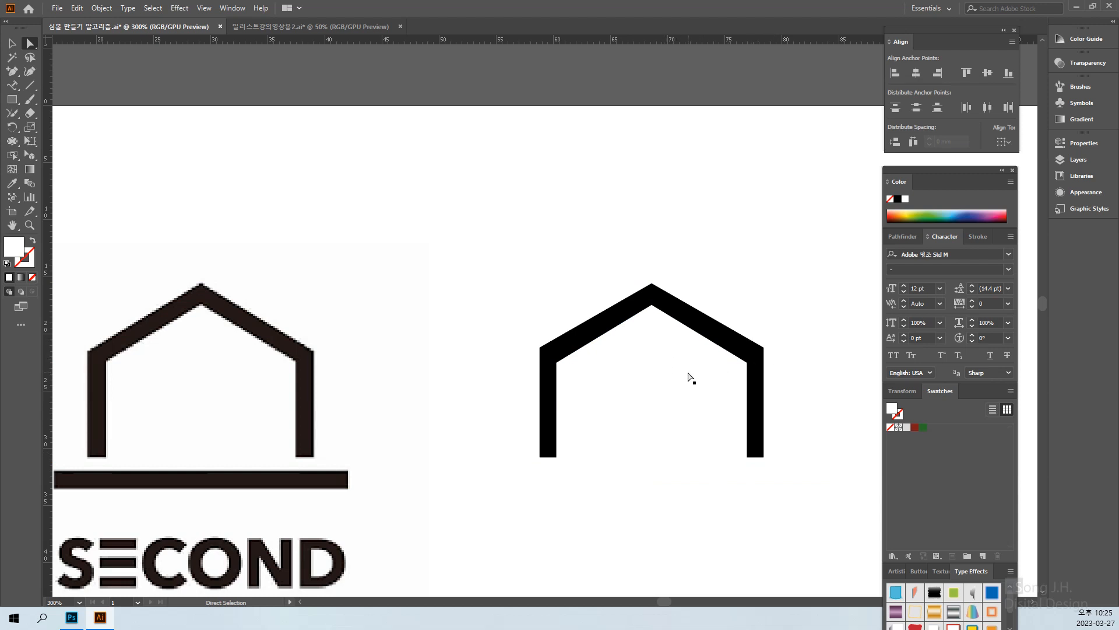
# Step: Try lowering the white inner shape slightly, and undo its edits back to a flat top edge
pyautogui.click(653, 394)
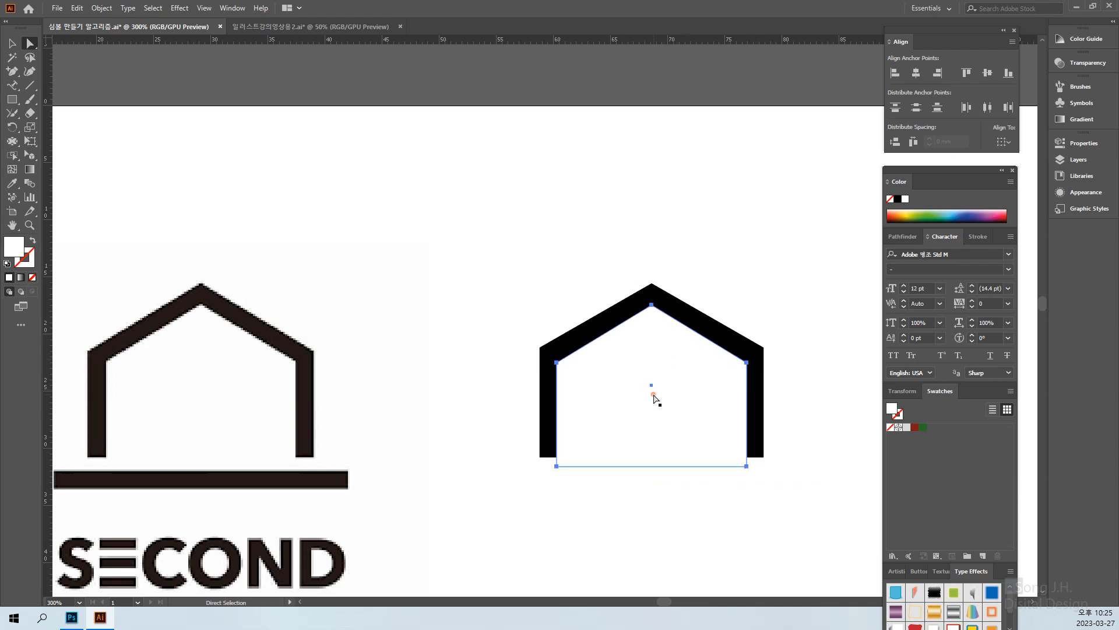
pyautogui.click(651, 304)
pyautogui.moveTo(652, 305); pyautogui.dragTo(652, 306)
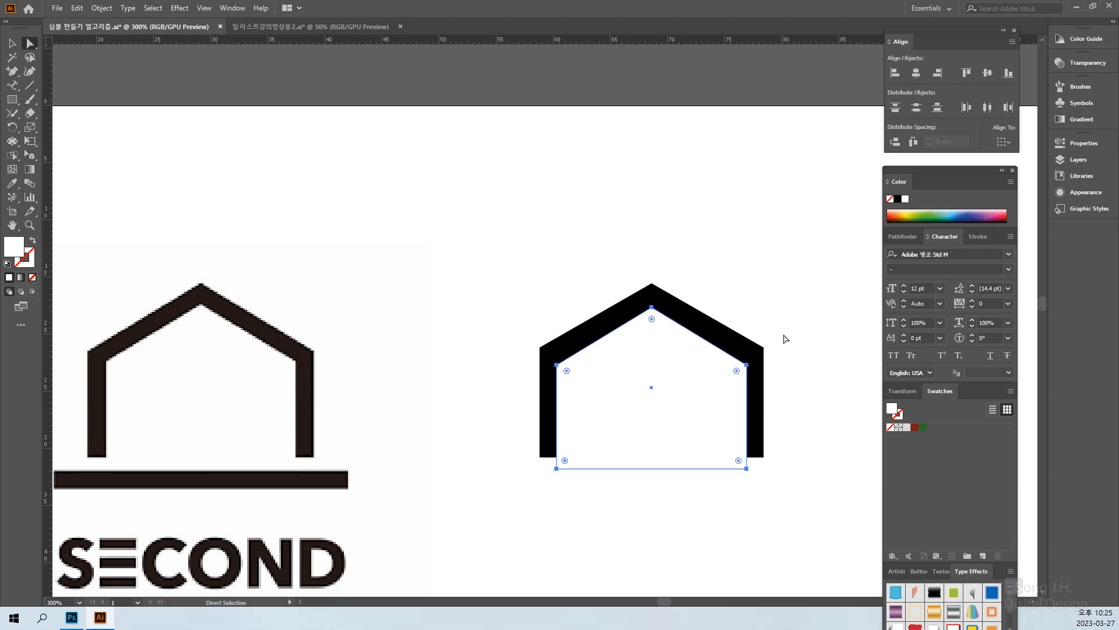
pyautogui.hotkey('ctrl', 'z')
pyautogui.hotkey('ctrl', 'z')
pyautogui.hotkey('ctrl', 'z')
pyautogui.hotkey('ctrl', 'z')
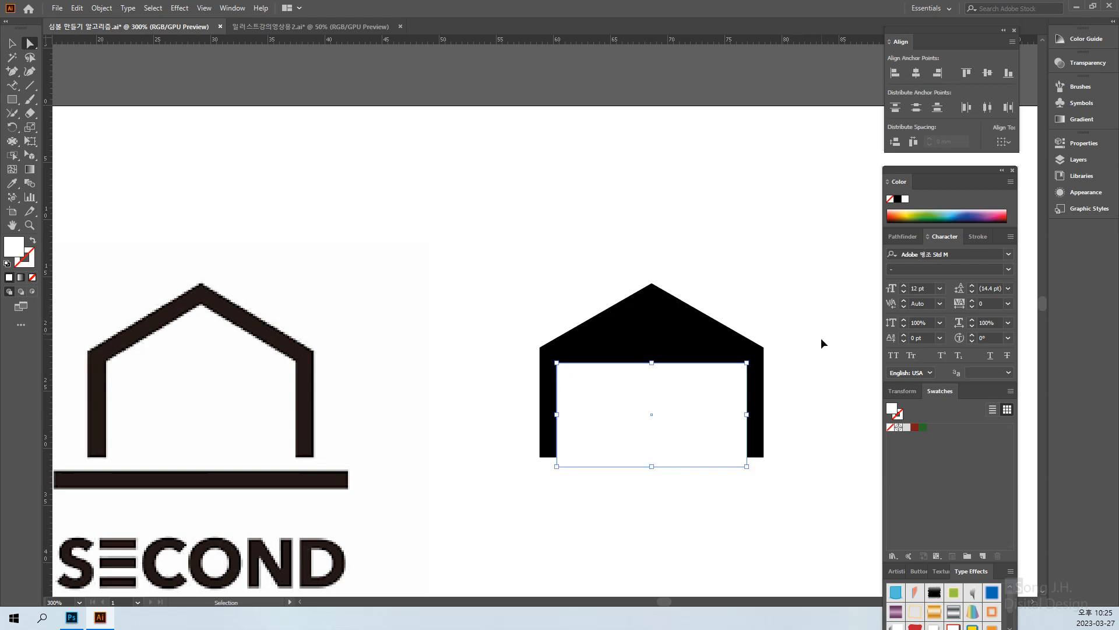
# Step: Shift the reference logo slightly right, and raise the white shape's top middle anchor point into an inner peak below the black roof
pyautogui.moveTo(362, 346); pyautogui.dragTo(368, 345)
pyautogui.click(645, 360)
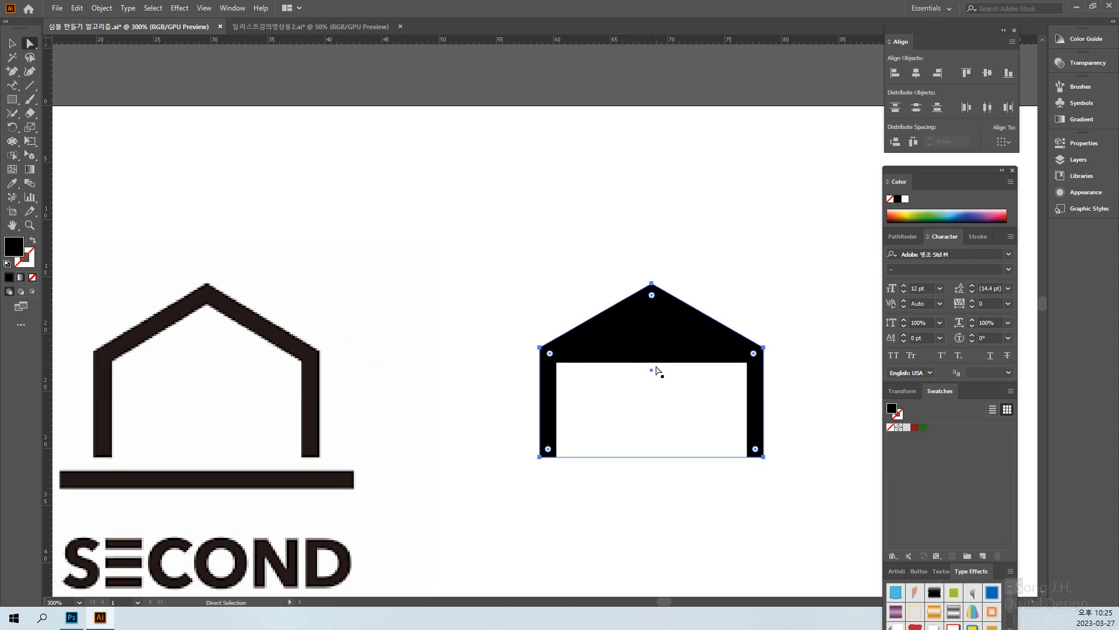
pyautogui.moveTo(652, 370); pyautogui.dragTo(652, 314)
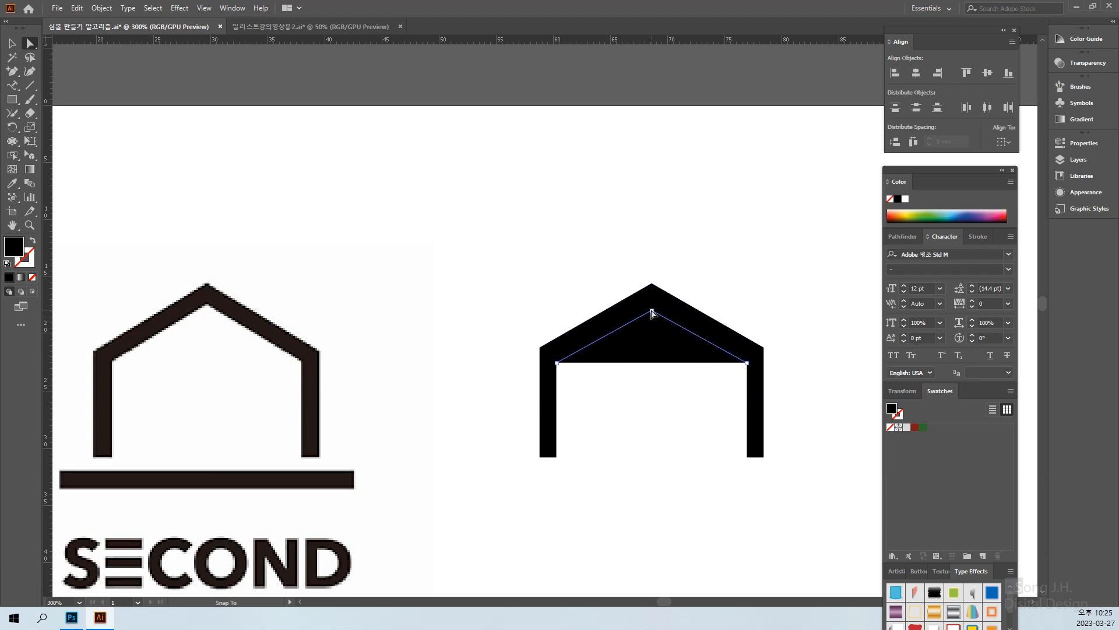
pyautogui.moveTo(652, 313); pyautogui.dragTo(651, 309)
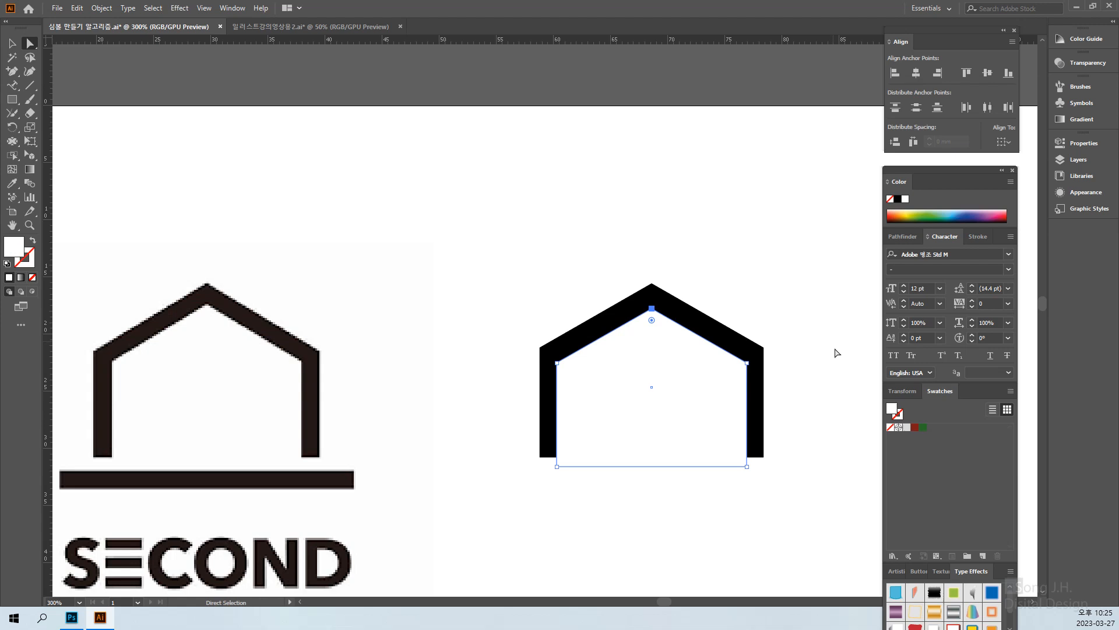
pyautogui.click(822, 476)
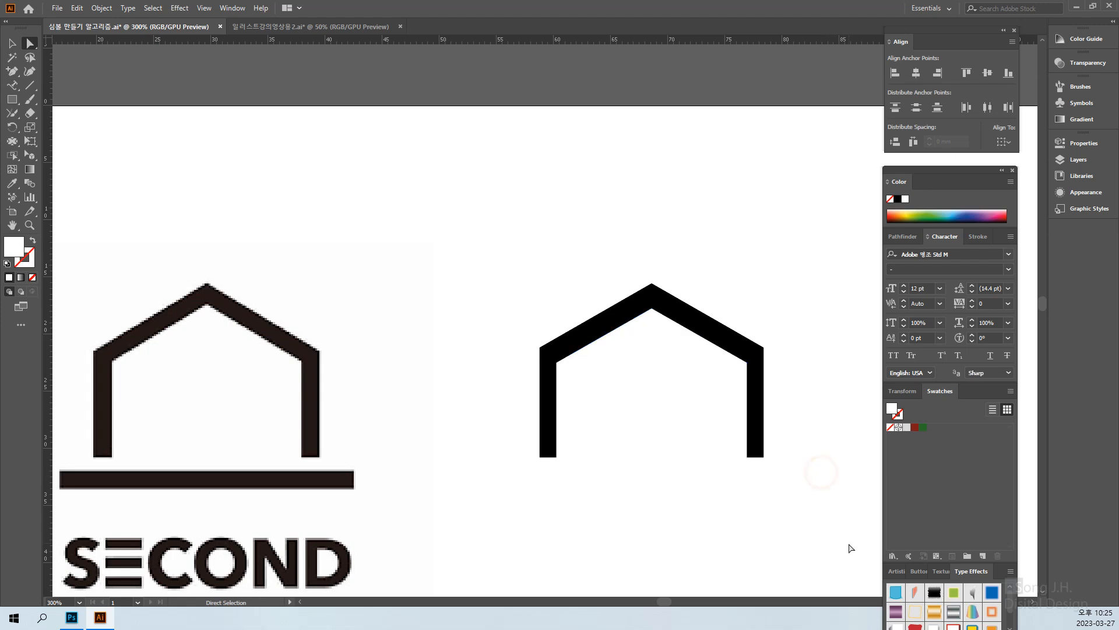
# Step: Nudge the whole white inner shape up slightly to thin the black roof band
pyautogui.click(619, 403)
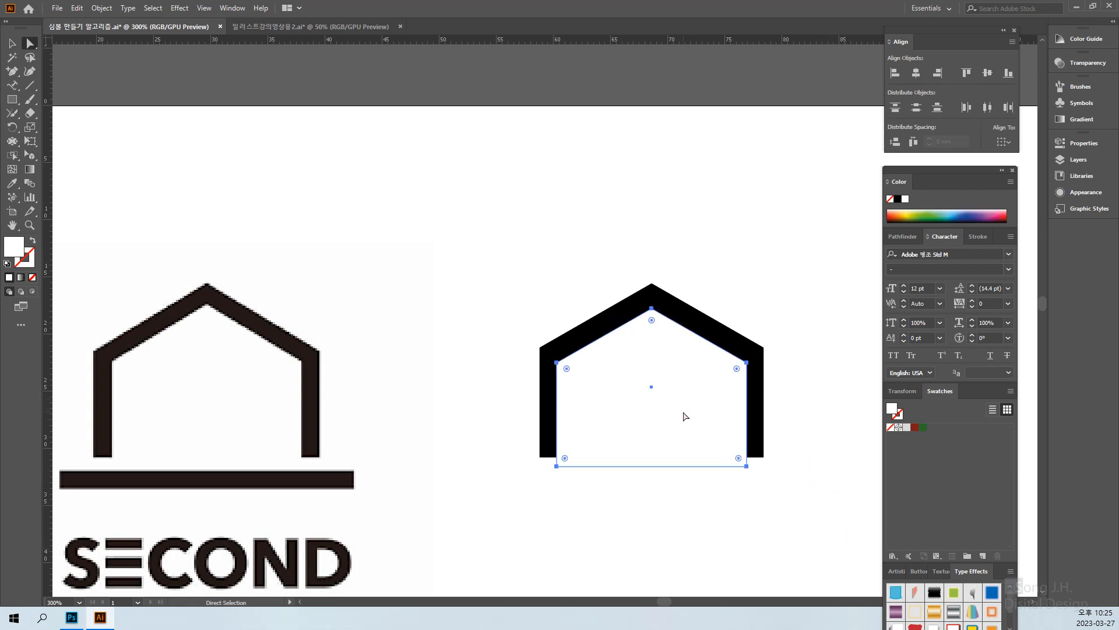
pyautogui.press('Up')
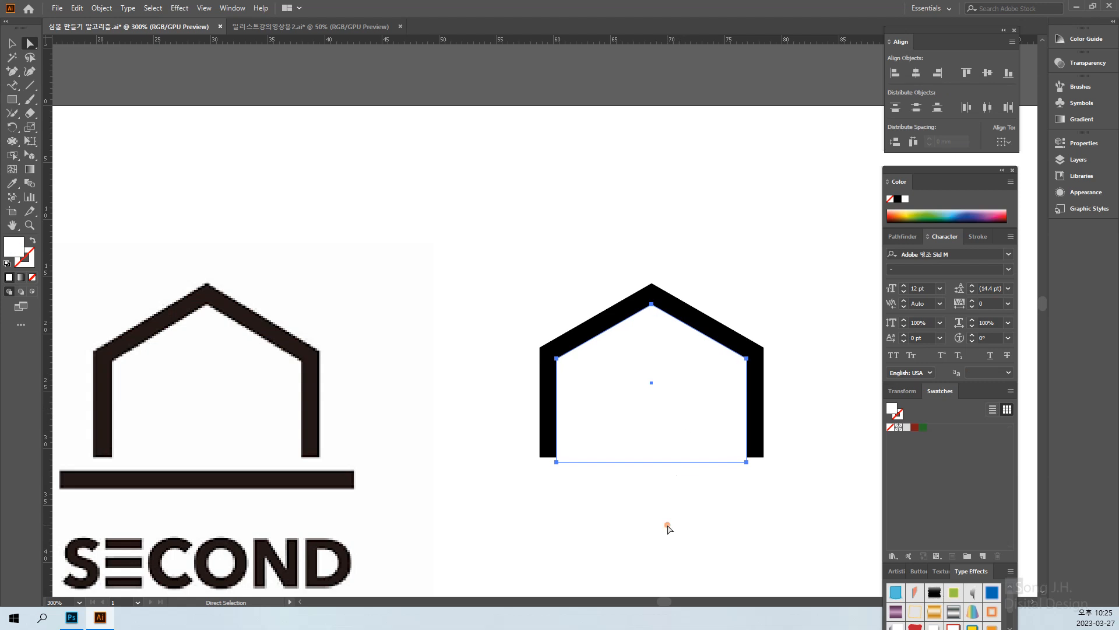
pyautogui.click(668, 525)
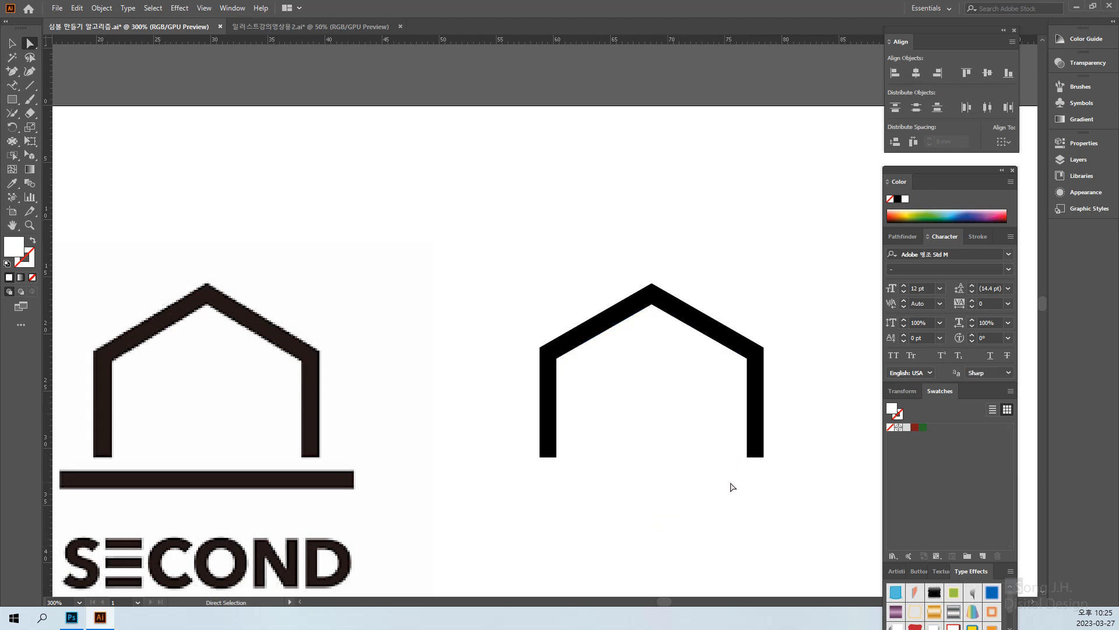
# Step: Display the enlarged house symbol in Outline view to examine the paths of its black and white shapes
pyautogui.hotkey('ctrl', '+')
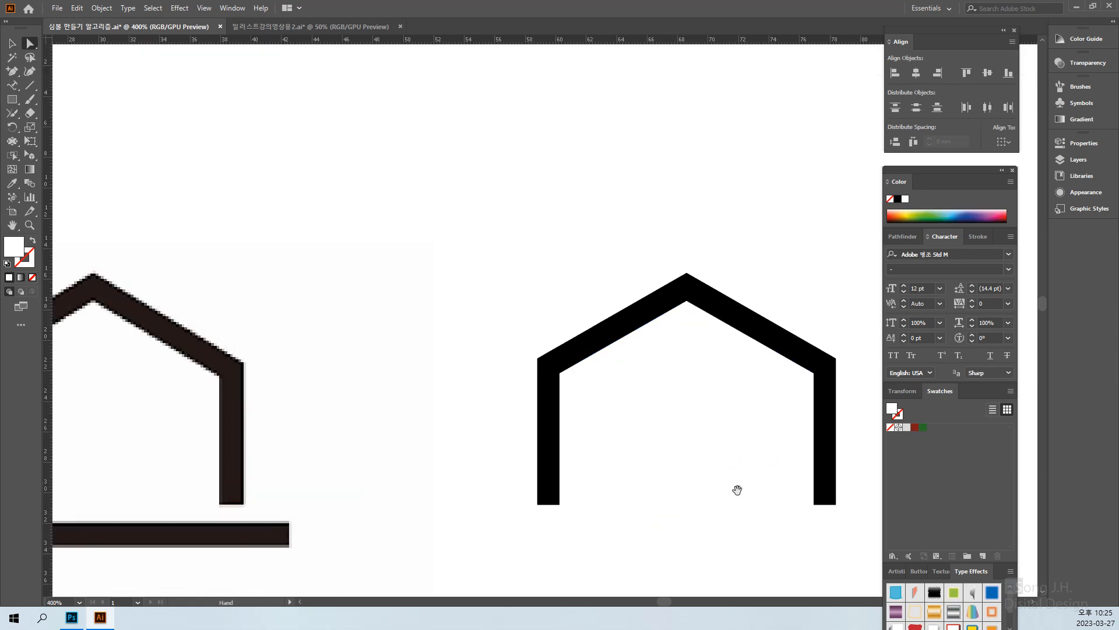
pyautogui.moveTo(671, 491); pyautogui.dragTo(590, 384)
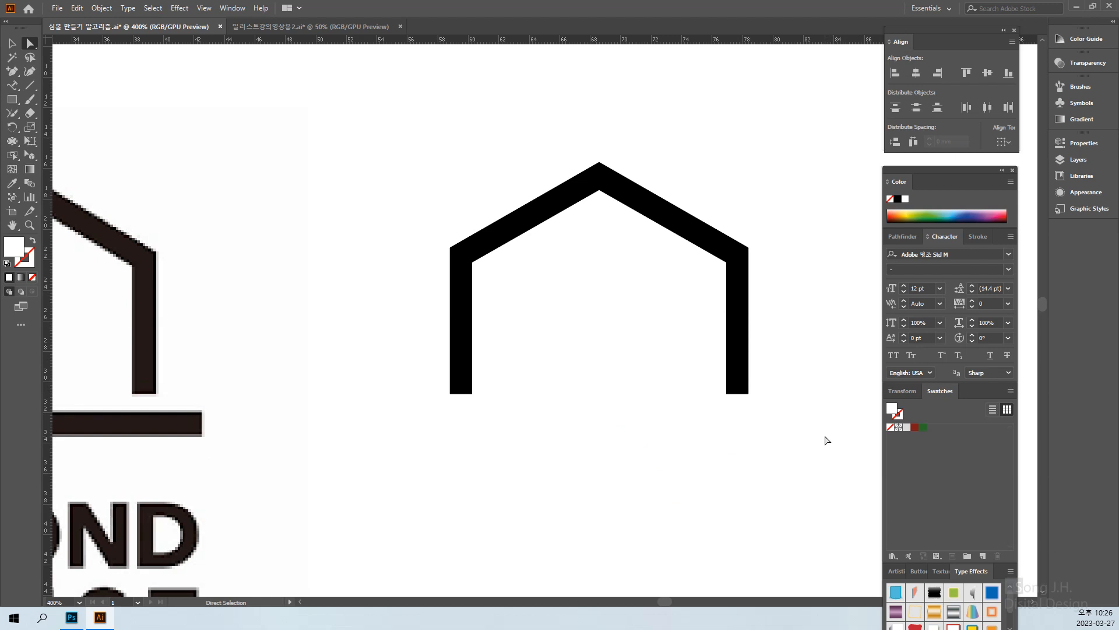
pyautogui.hotkey('ctrl', 'y')
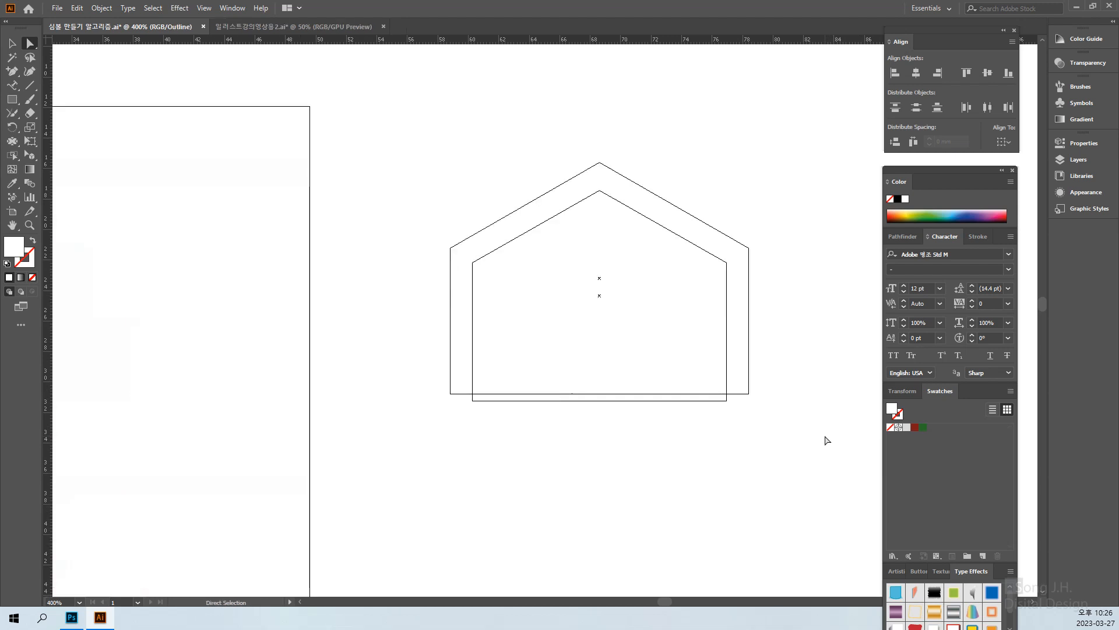
# Step: Show the guides and add vertical guides along the outer and inner edges of the house's right wall
pyautogui.moveTo(796, 419); pyautogui.dragTo(725, 442)
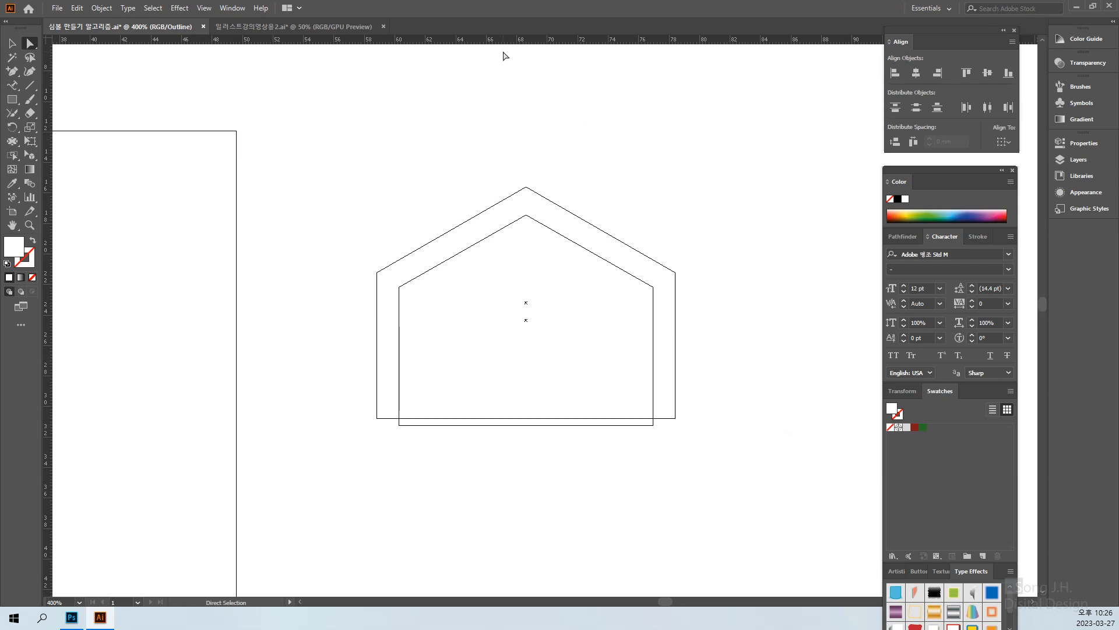
pyautogui.hotkey('ctrl', ';')
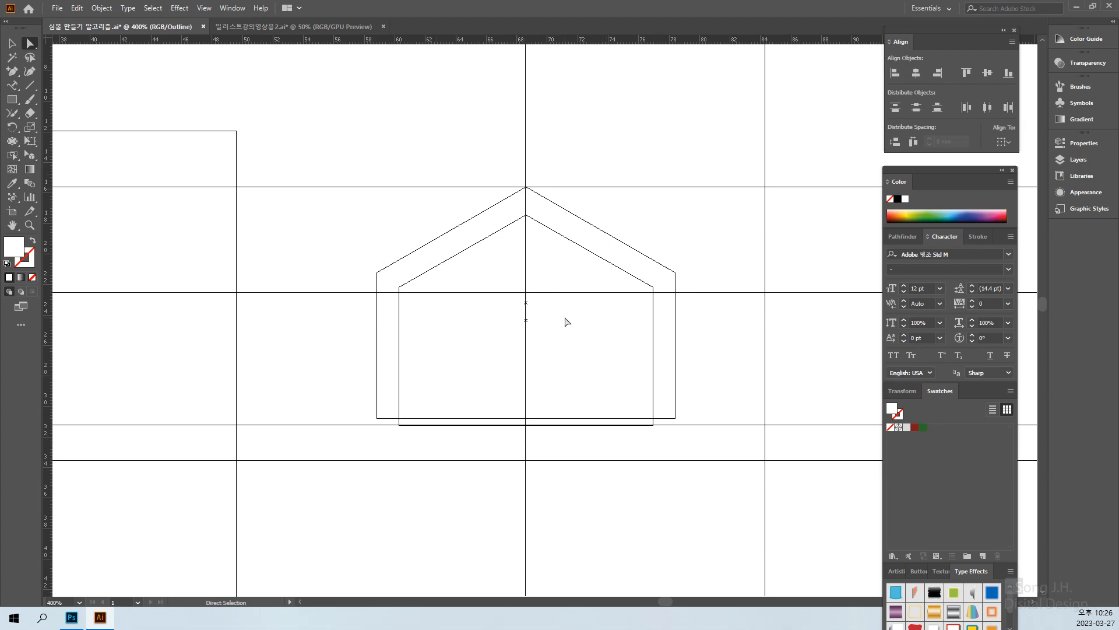
pyautogui.moveTo(721, 321); pyautogui.dragTo(724, 375)
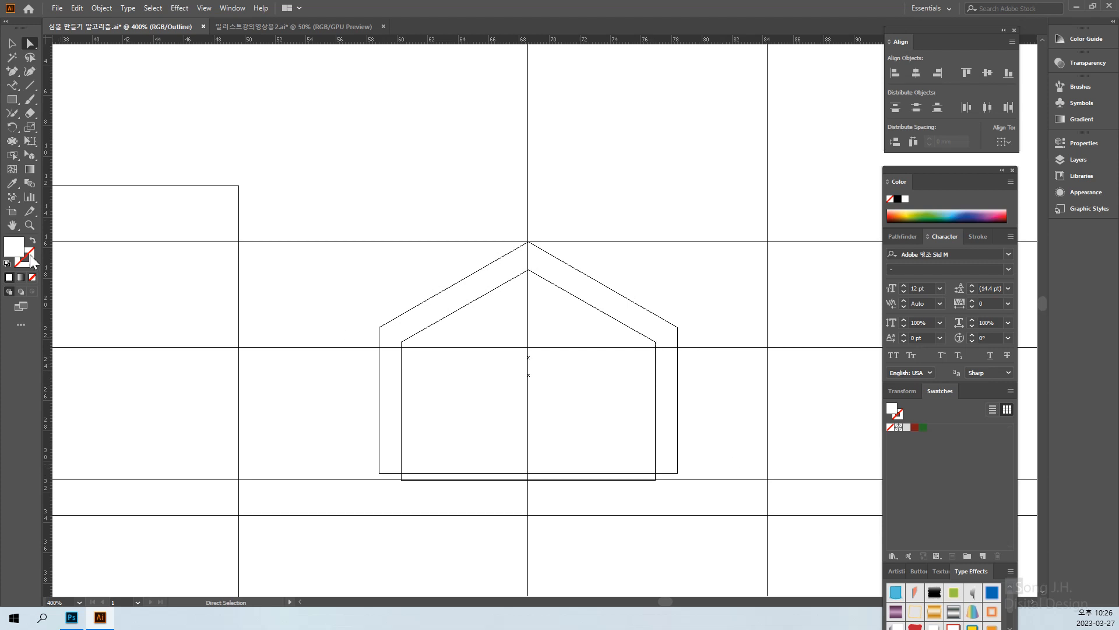
pyautogui.moveTo(48, 326); pyautogui.dragTo(677, 330)
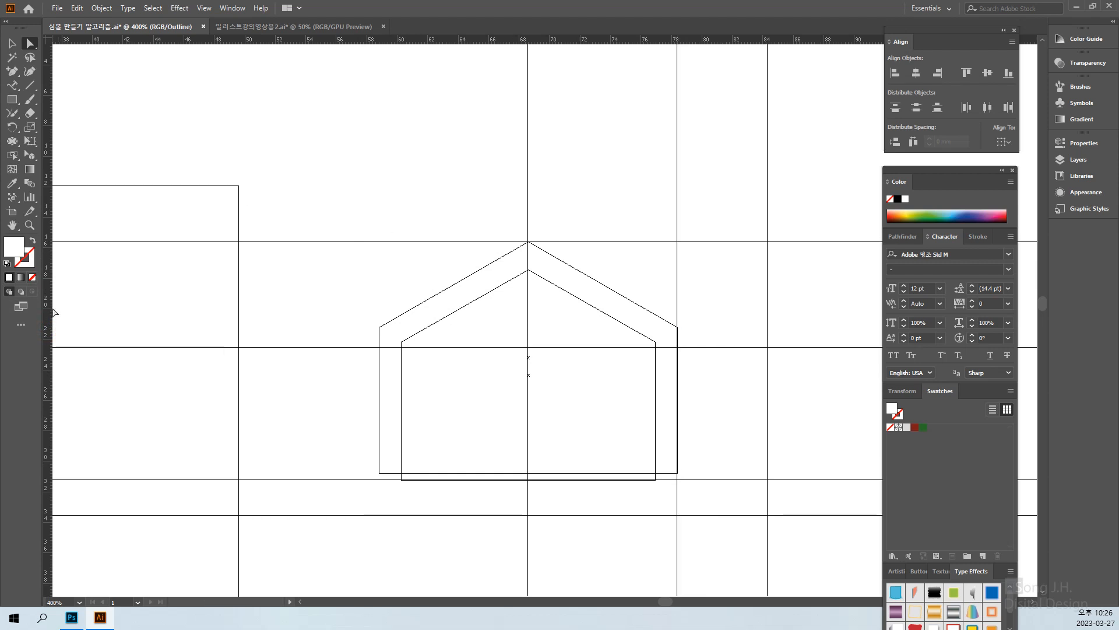
pyautogui.moveTo(45, 328); pyautogui.dragTo(655, 346)
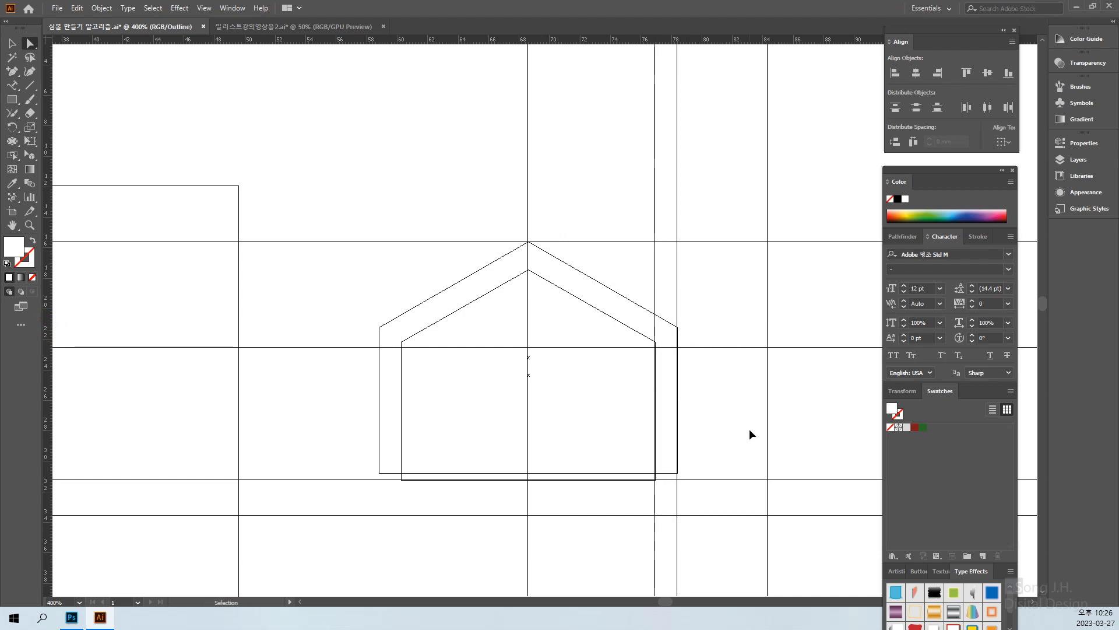
# Step: Add vertical guides along the inner and outer edges of the house's left wall
pyautogui.hotkey('ctrl', '=')
pyautogui.moveTo(615, 412); pyautogui.dragTo(614, 348)
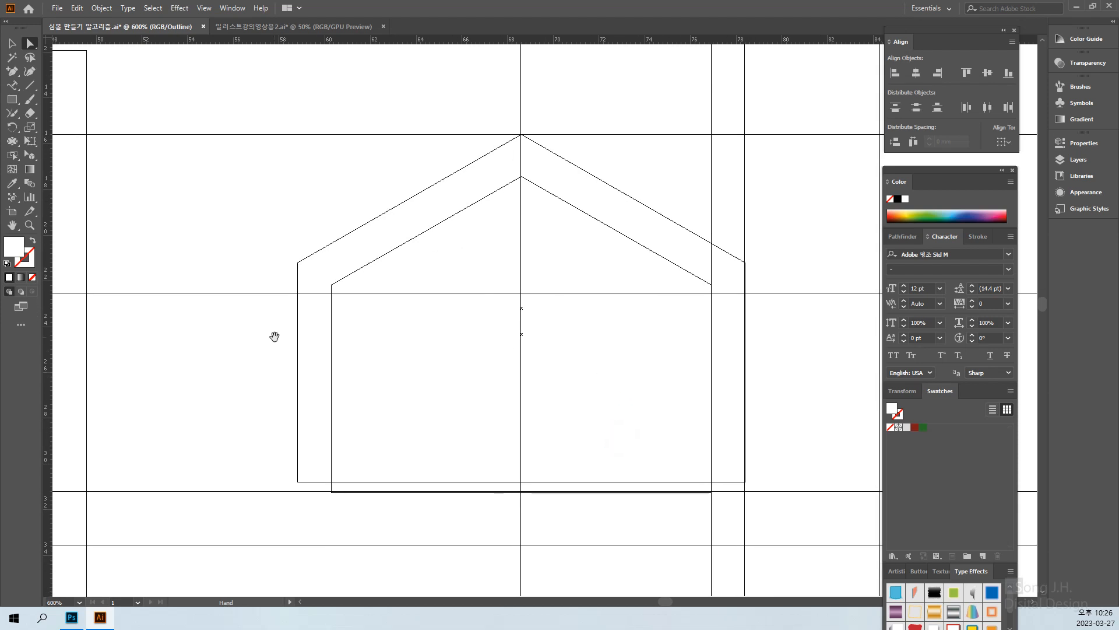
pyautogui.moveTo(136, 418); pyautogui.dragTo(331, 352)
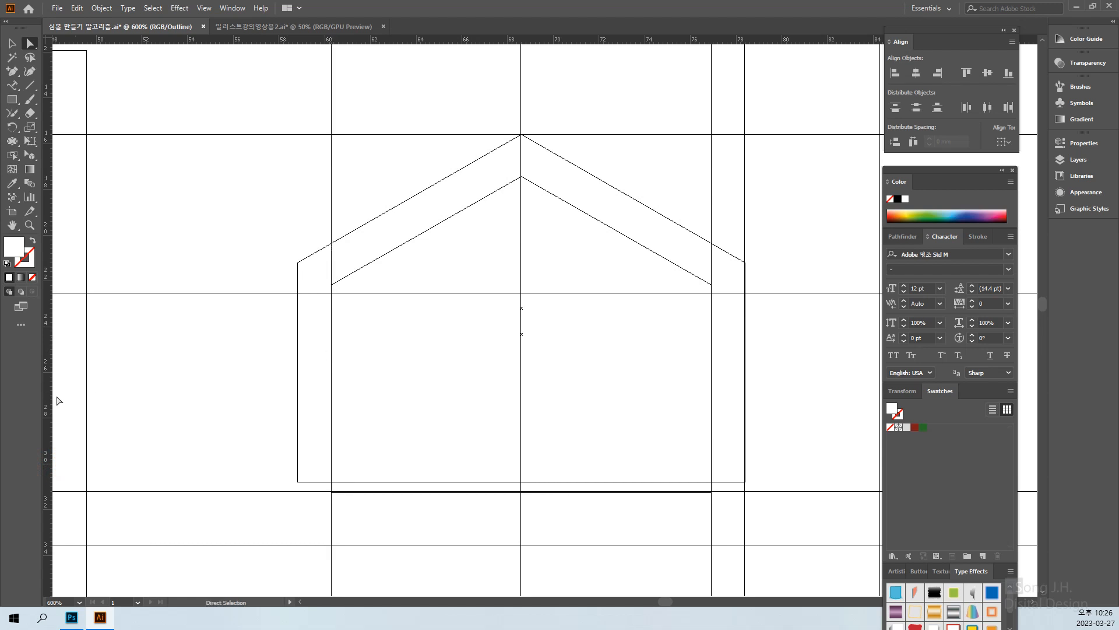
pyautogui.moveTo(47, 402); pyautogui.dragTo(298, 372)
pyautogui.hotkey('ctrl', '=')
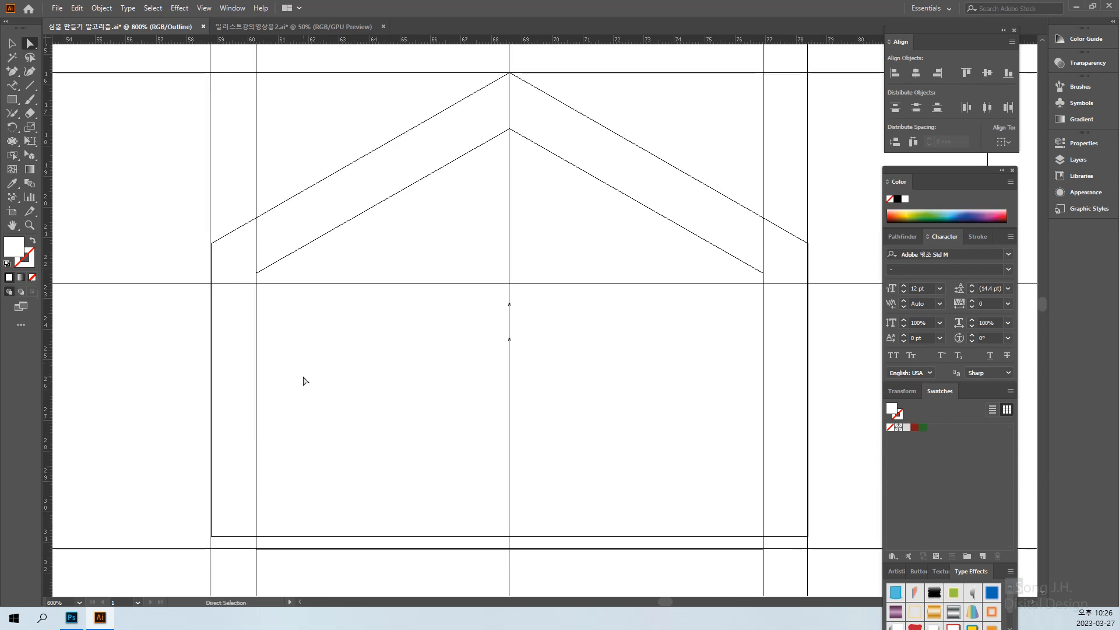
pyautogui.moveTo(261, 430); pyautogui.dragTo(307, 402)
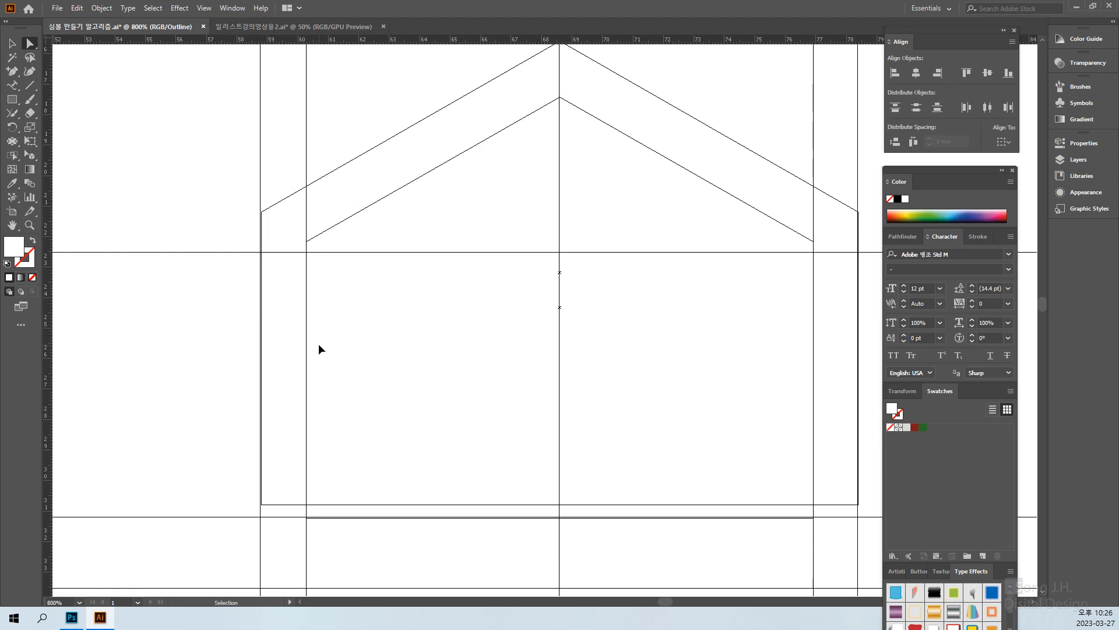
# Step: Return to the filled preview display and hide the guides to compare the house outline with the reference logo
pyautogui.hotkey('ctrl', 'y')
pyautogui.hotkey('ctrl', '-')
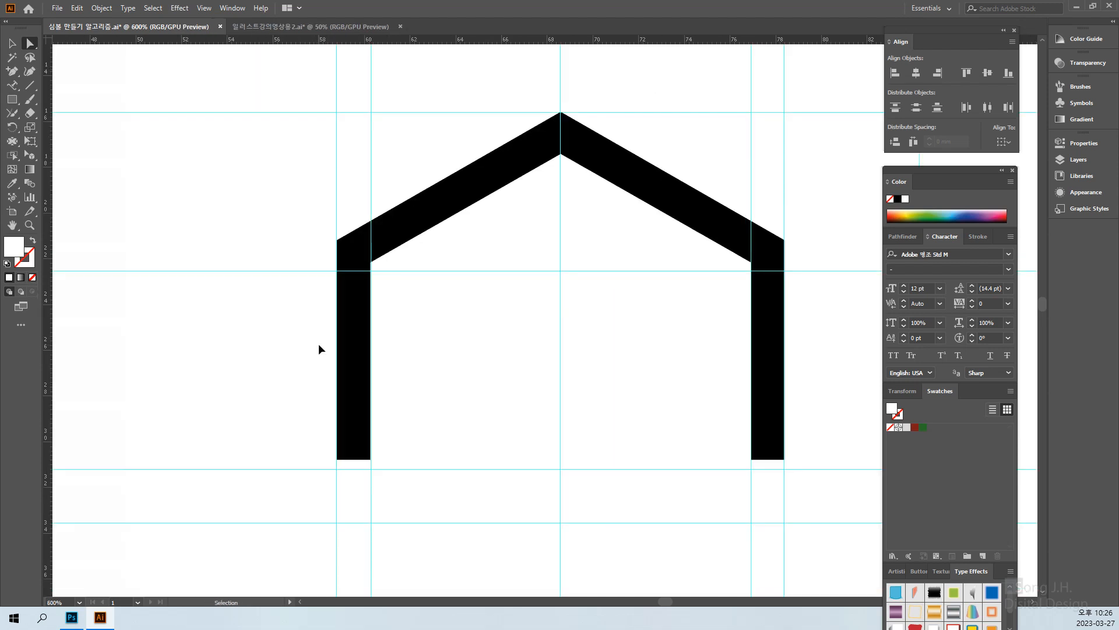
pyautogui.hotkey('ctrl', '-')
pyautogui.moveTo(488, 394); pyautogui.dragTo(387, 437)
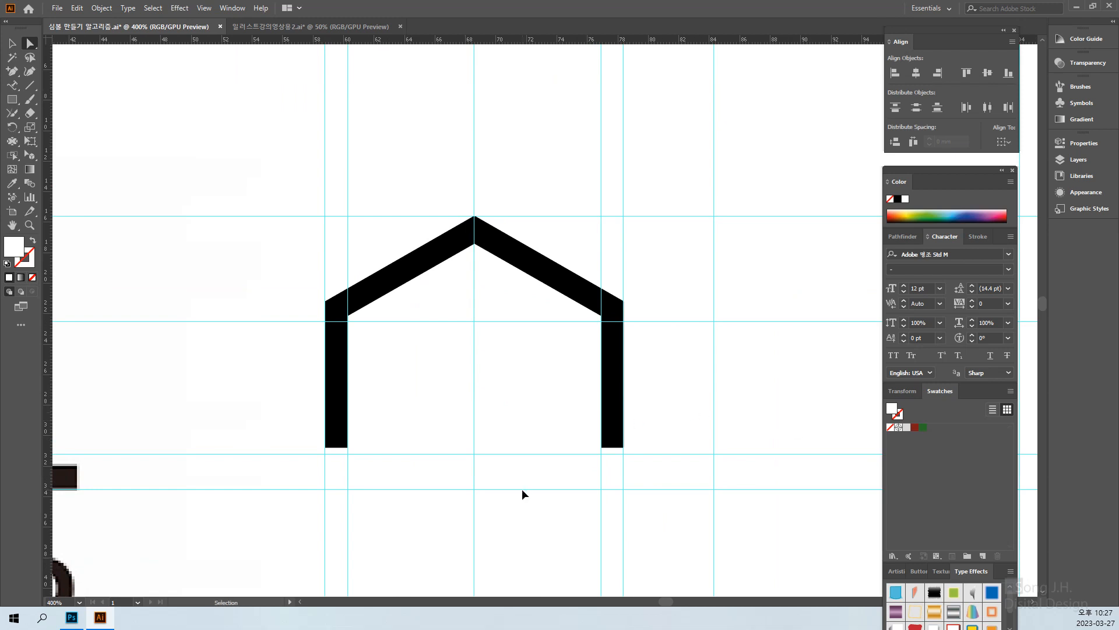
pyautogui.hotkey('ctrl', ';')
pyautogui.moveTo(522, 494); pyautogui.dragTo(610, 332)
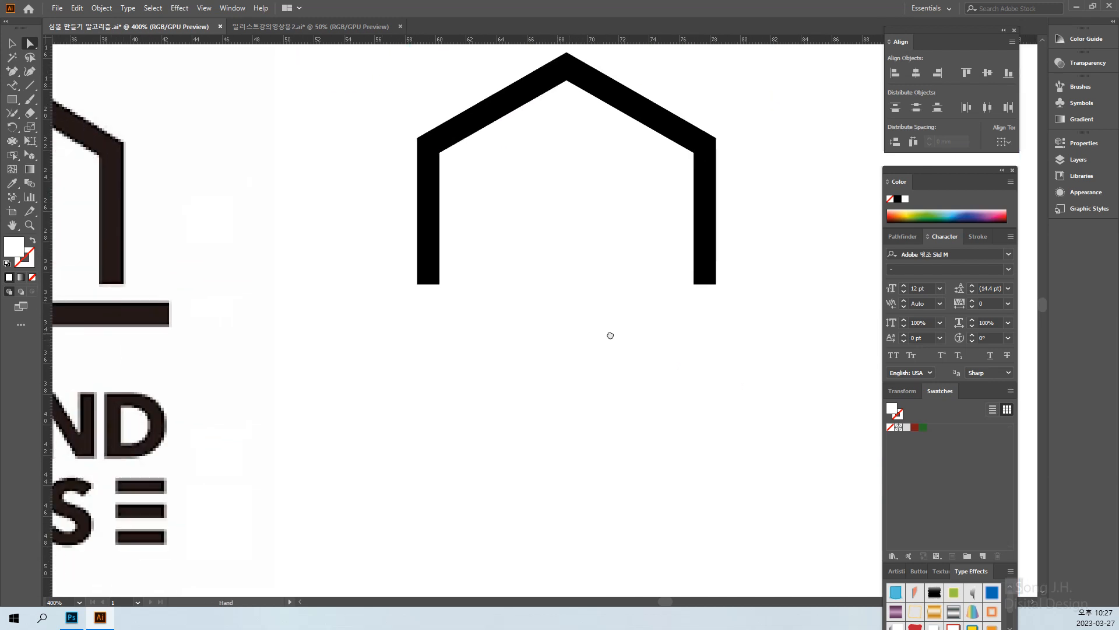
pyautogui.hotkey('ctrl', '-')
pyautogui.hotkey('ctrl', '-')
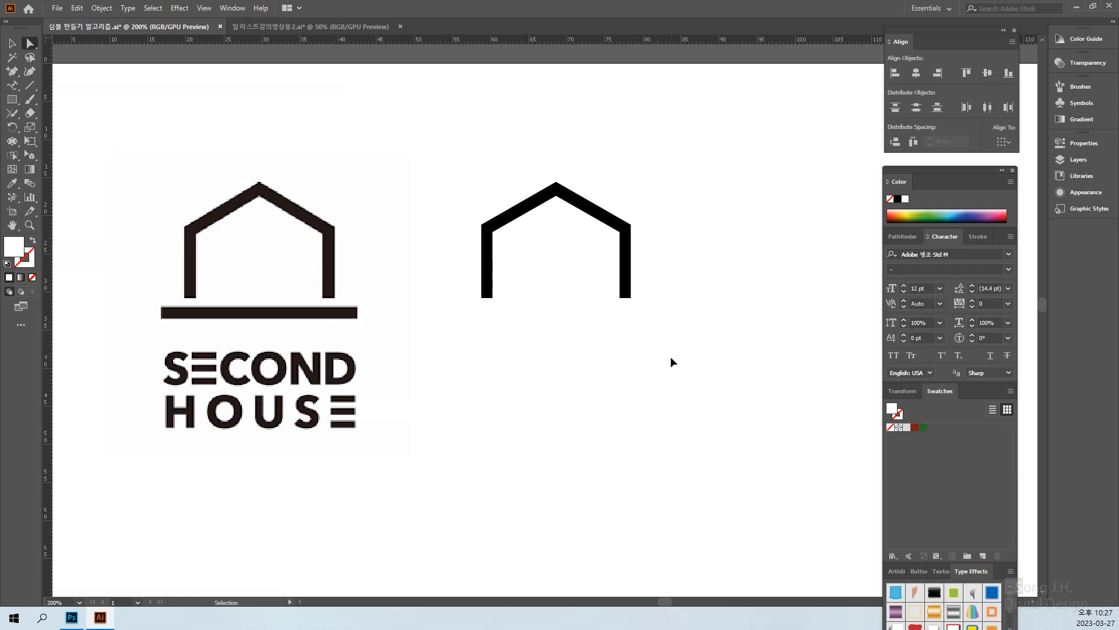
# Step: Show the guides, add a horizontal one at the reference base bar's top edge, and draw a matching thin wide rectangle below the house
pyautogui.hotkey('ctrl', ';')
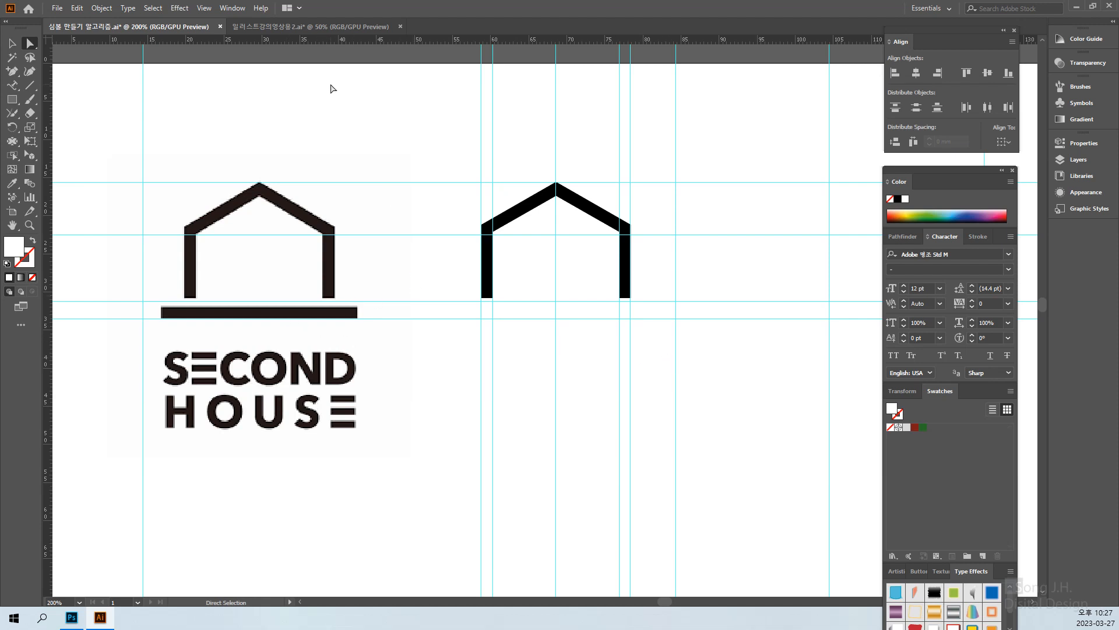
pyautogui.moveTo(286, 44); pyautogui.dragTo(335, 309)
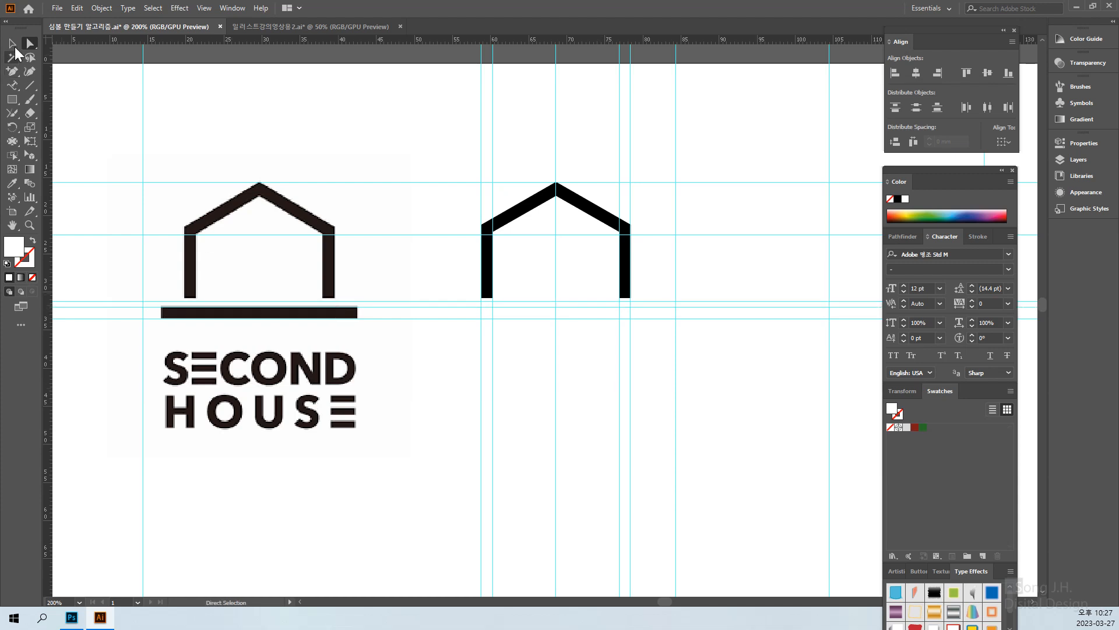
pyautogui.click(13, 100)
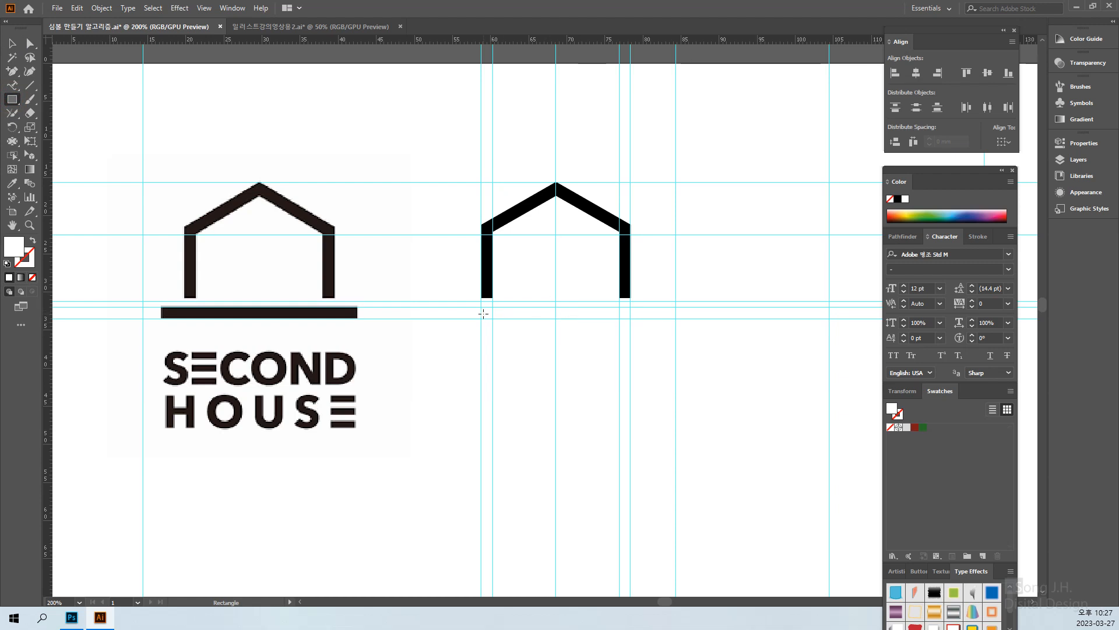
pyautogui.moveTo(465, 306); pyautogui.dragTo(649, 316)
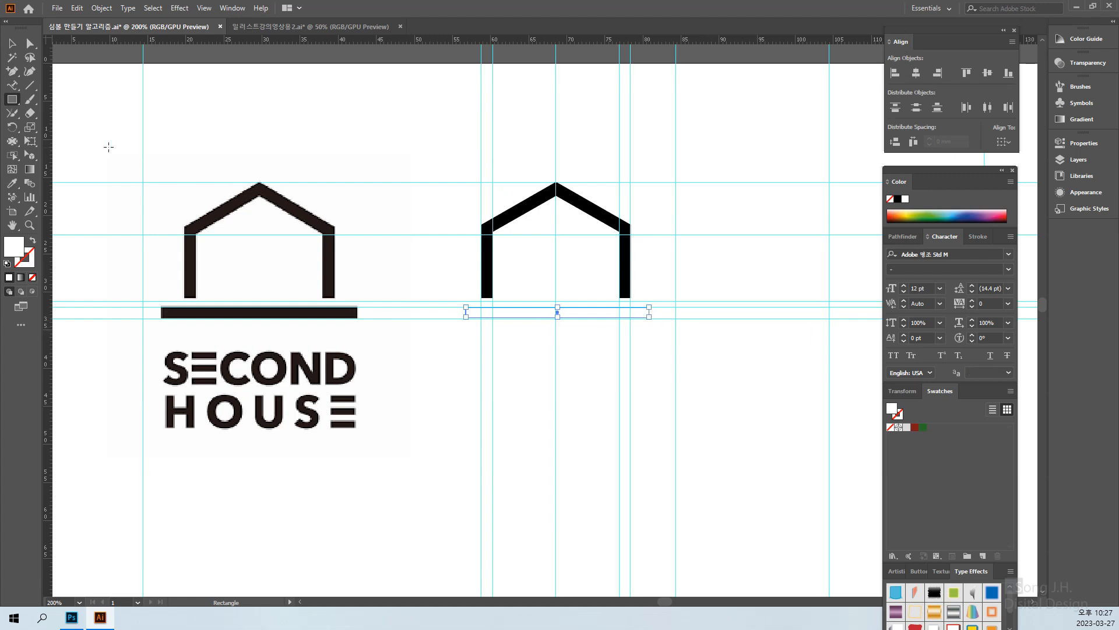
# Step: Fill the new base bar with black sampled from the house outline using the Eyedropper, and deselect it
pyautogui.press('a')
pyautogui.click(13, 184)
pyautogui.click(602, 214)
pyautogui.click(12, 43)
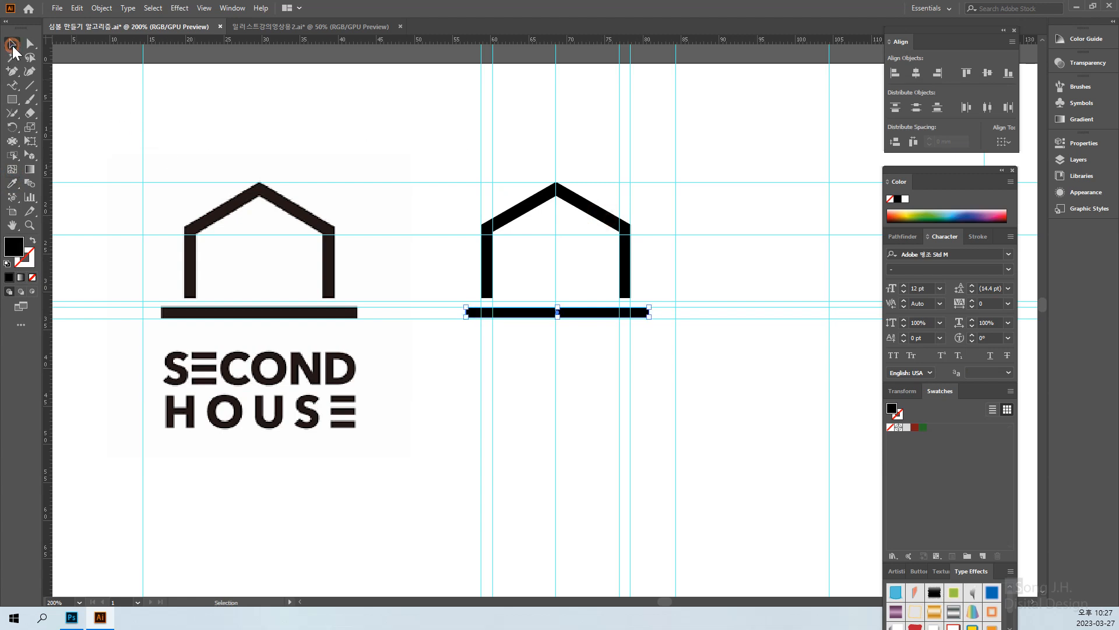
pyautogui.click(558, 373)
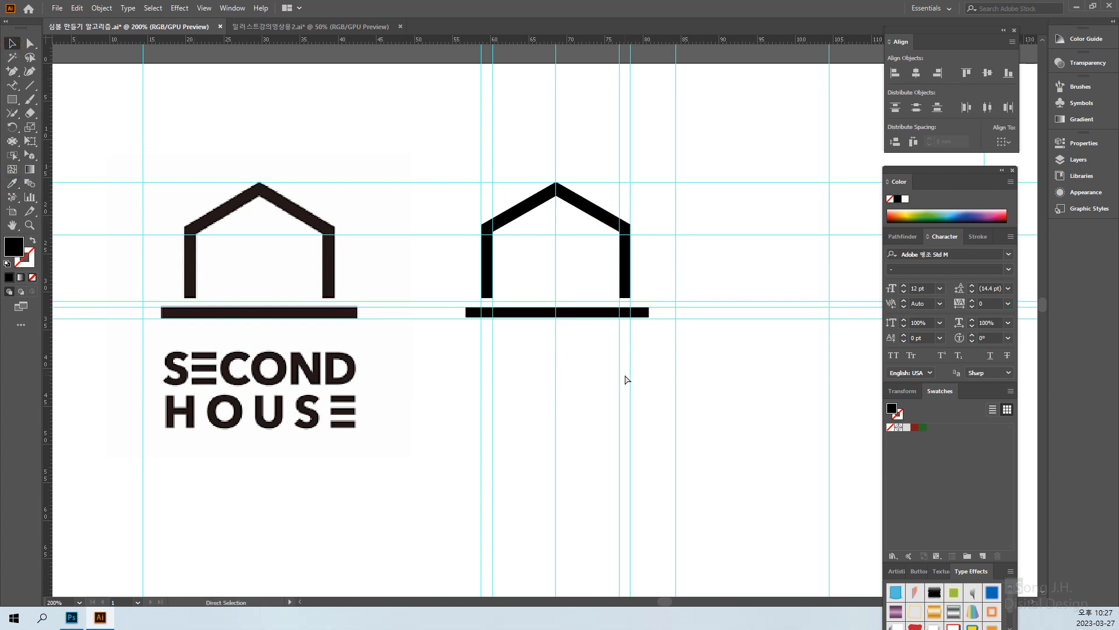
# Step: Hide the guides and shift the black base bar up very slightly below the house
pyautogui.hotkey('ctrl', '+')
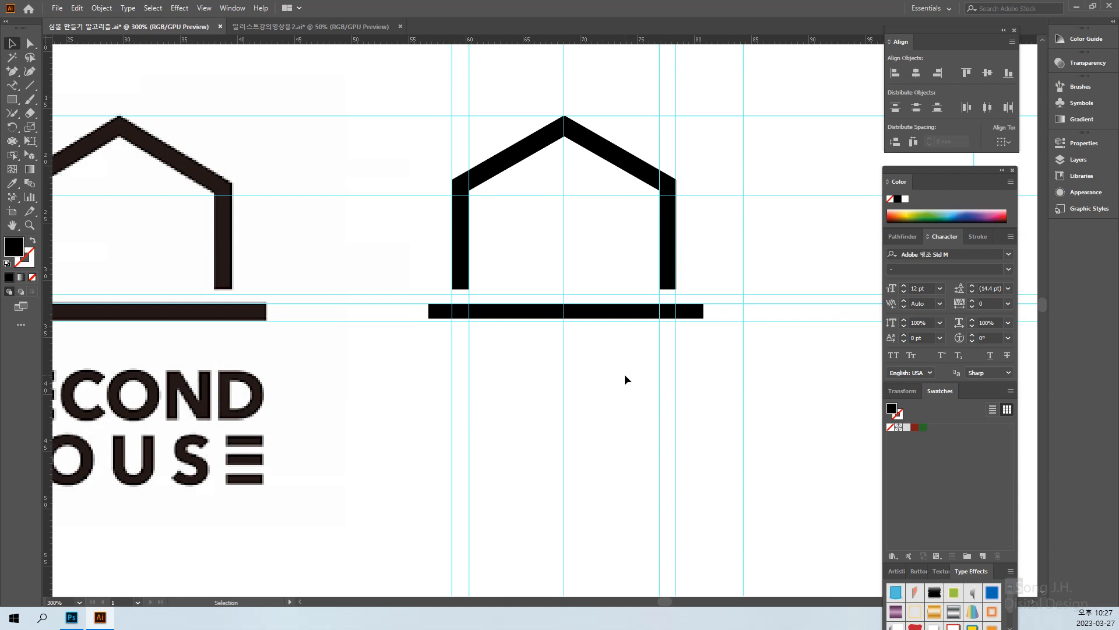
pyautogui.hotkey('ctrl', ';')
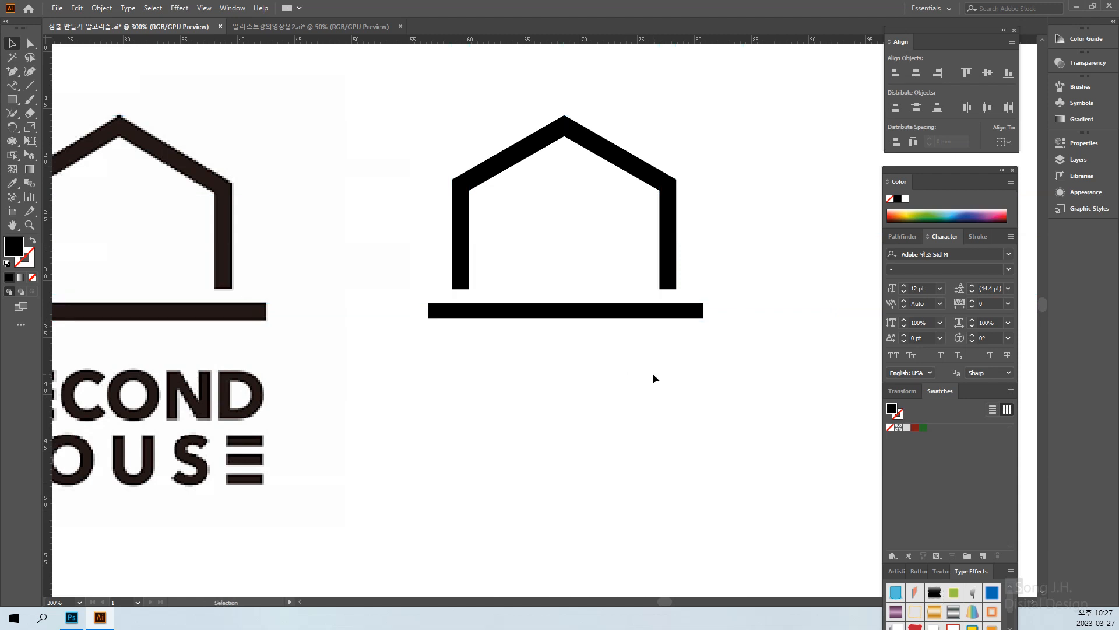
pyautogui.moveTo(582, 377); pyautogui.dragTo(670, 390)
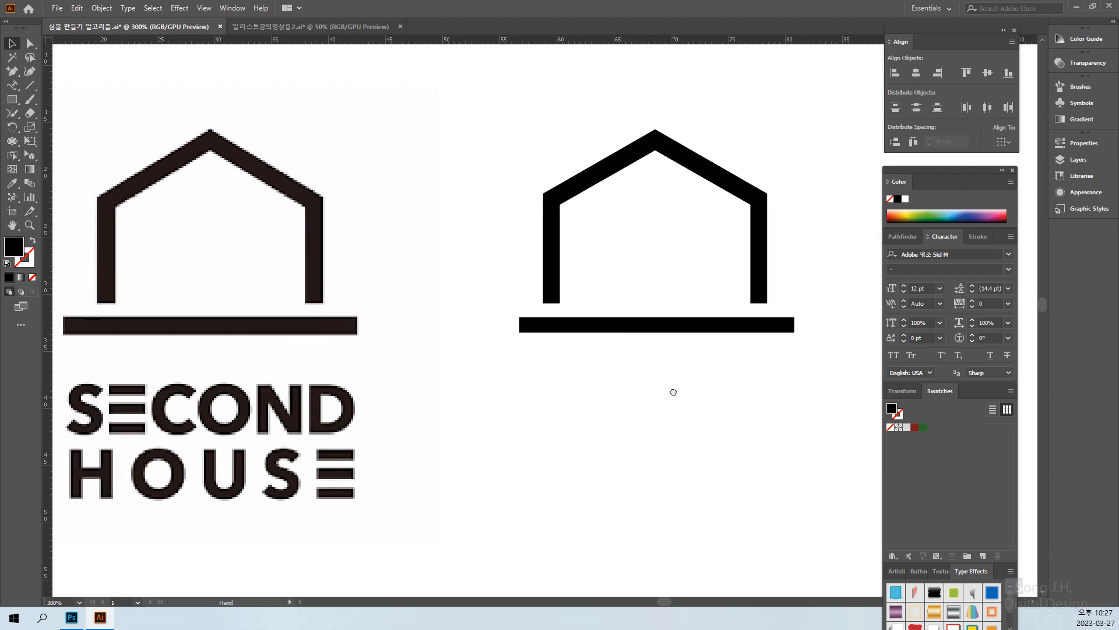
pyautogui.click(636, 326)
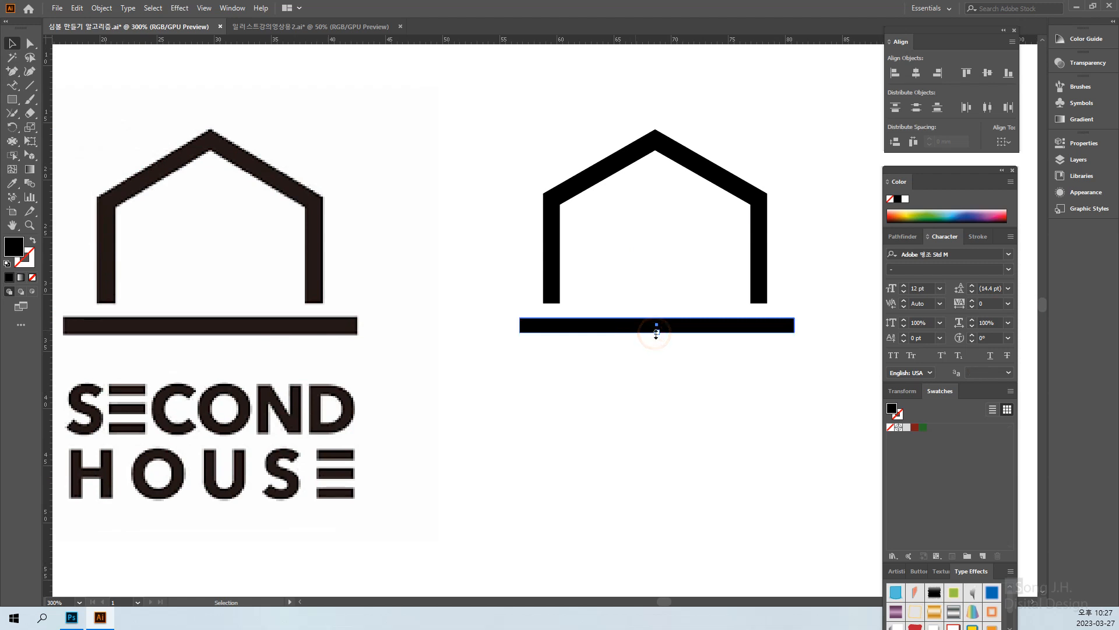
pyautogui.moveTo(657, 334); pyautogui.dragTo(656, 333)
pyautogui.click(694, 439)
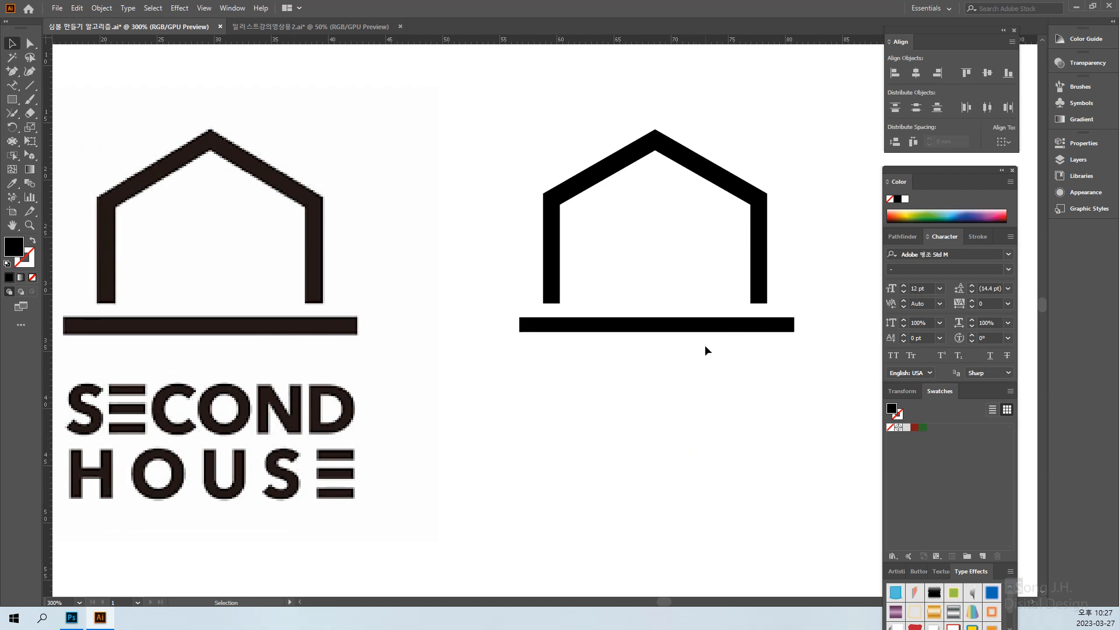
# Step: Nudge the base bar further up to narrow the gap beneath the house walls
pyautogui.click(685, 326)
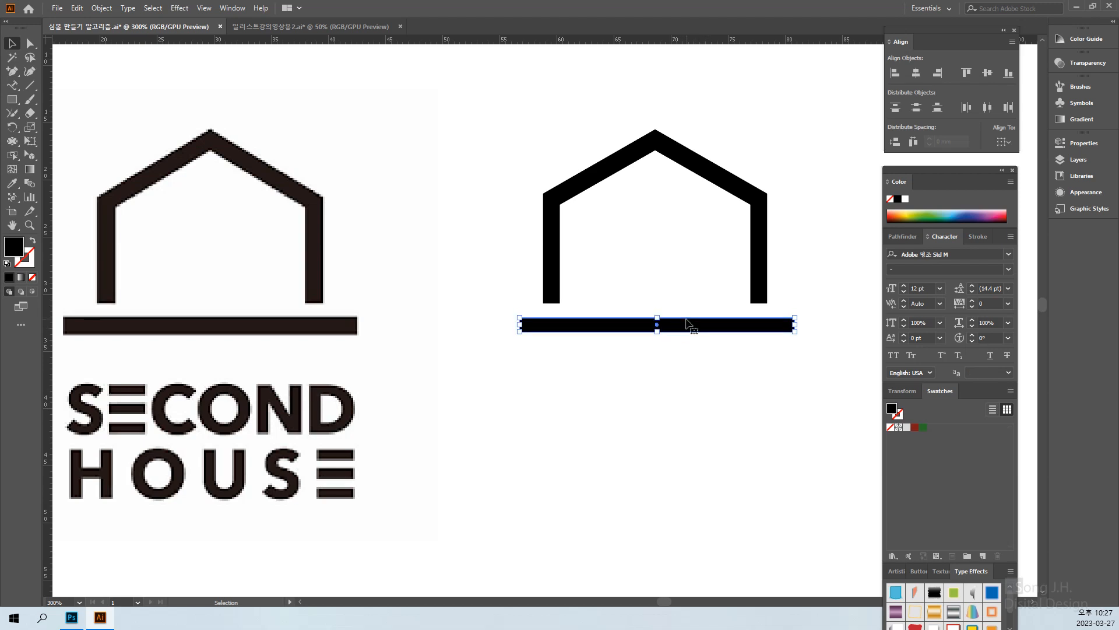
pyautogui.click(671, 397)
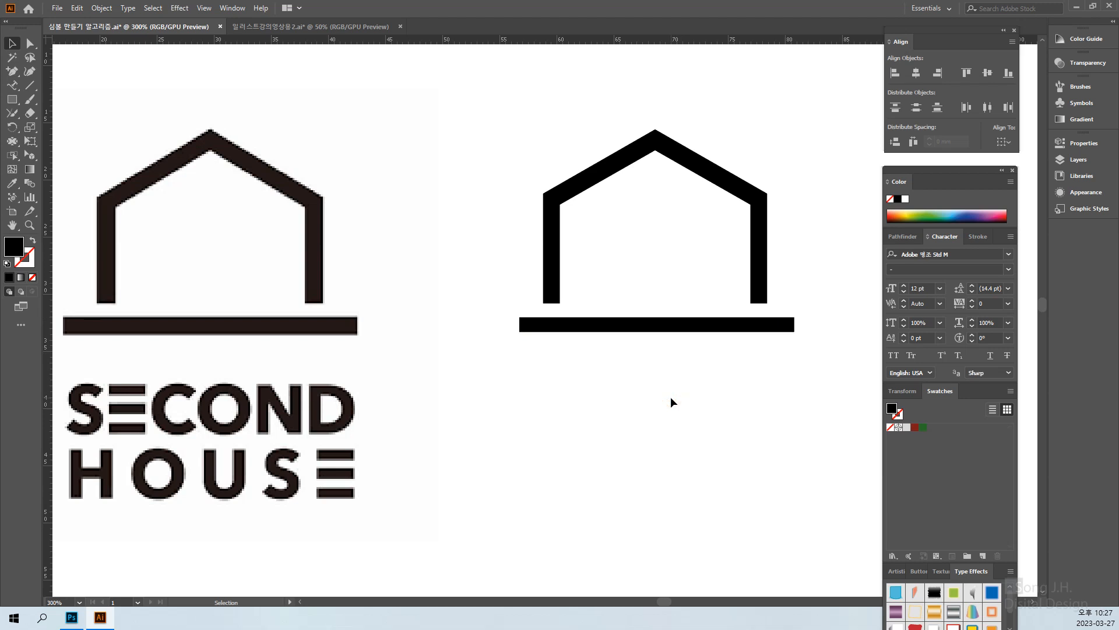
pyautogui.moveTo(670, 397); pyautogui.dragTo(655, 477)
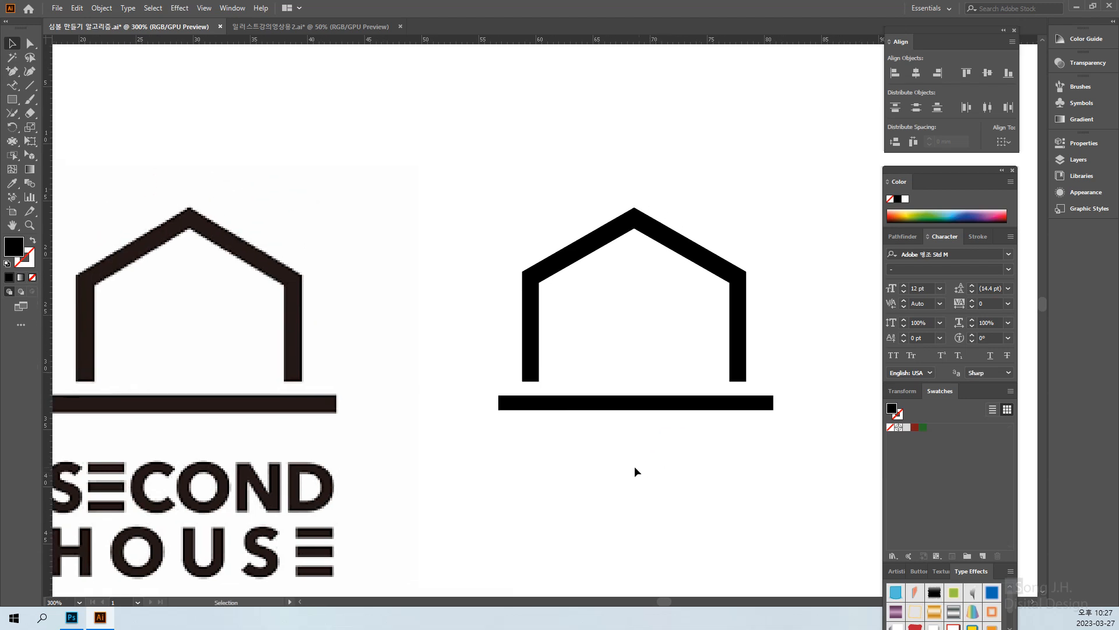
pyautogui.click(571, 408)
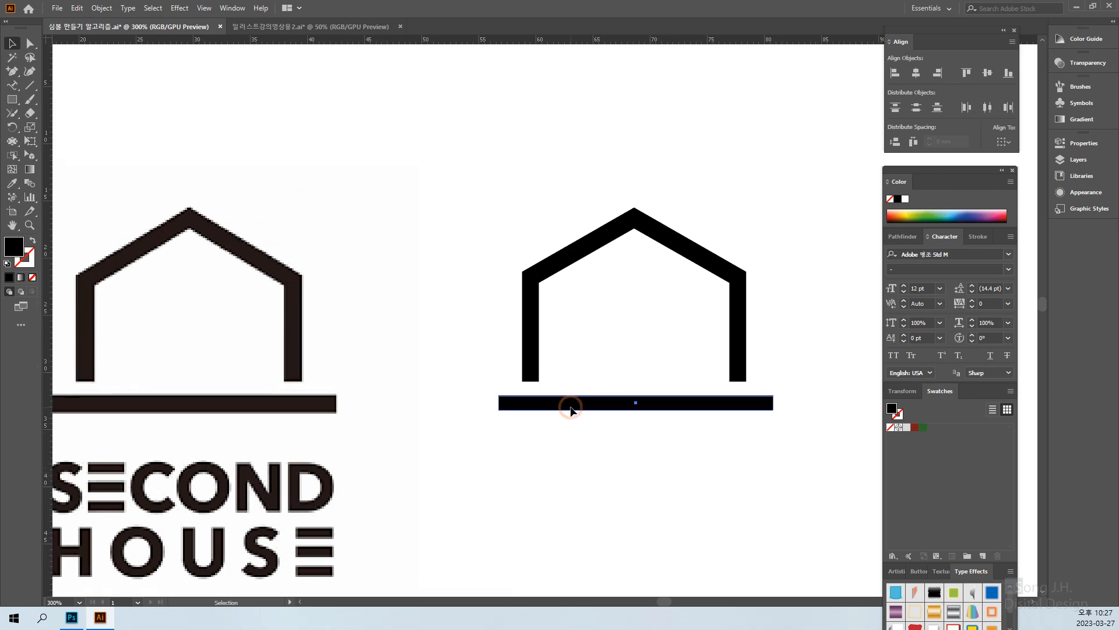
pyautogui.press('Up')
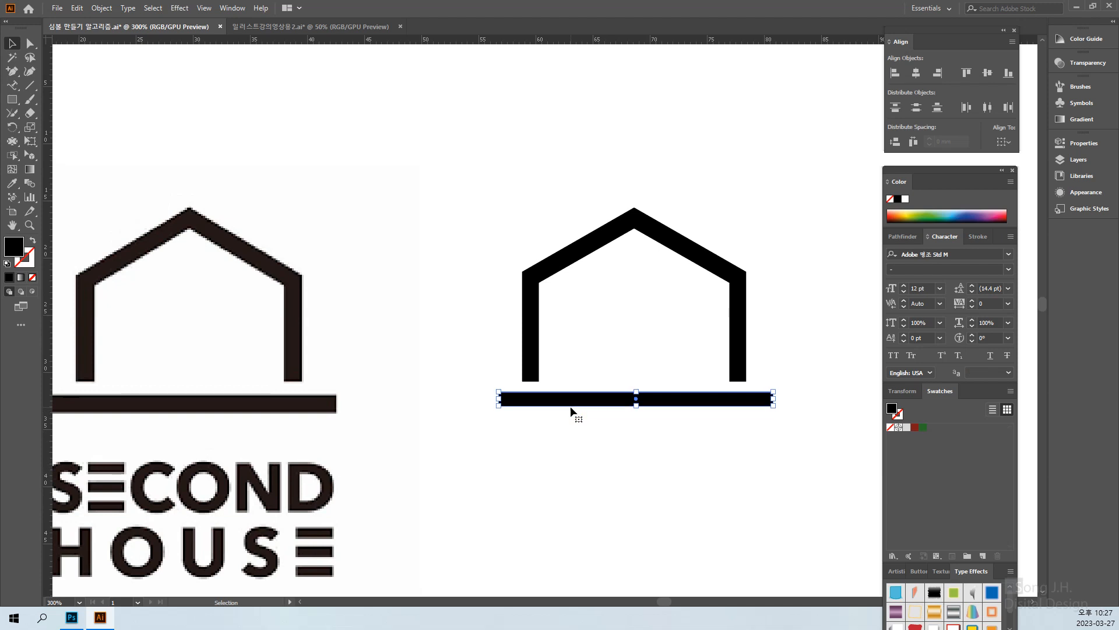
pyautogui.click(613, 467)
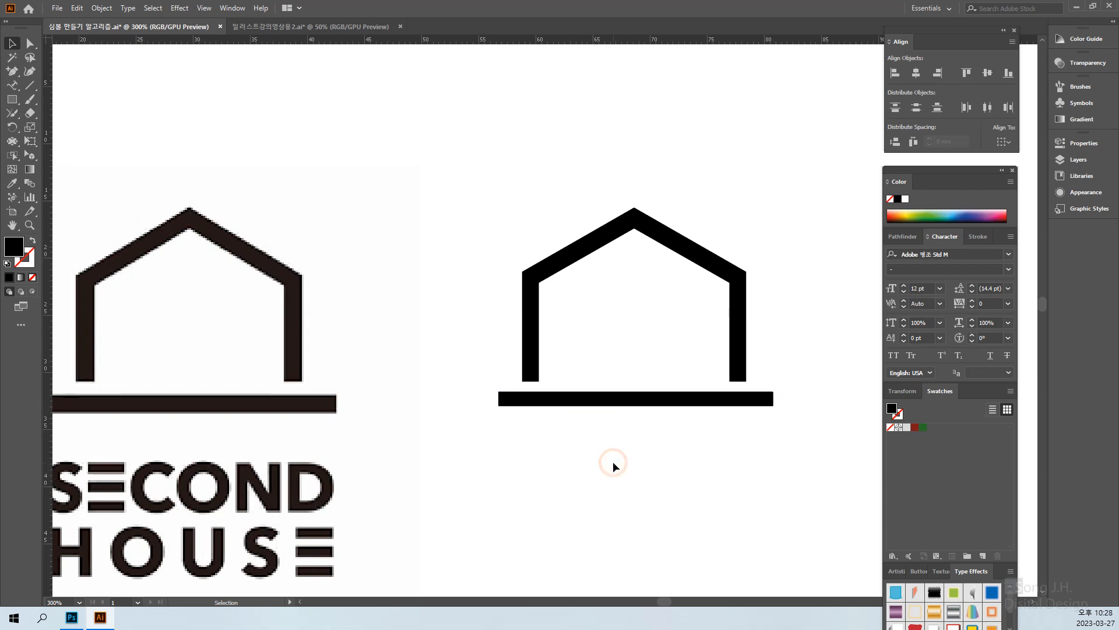
# Step: Compare the finished house and base bar with the reference logo, and inspect the symbol enlarged
pyautogui.moveTo(693, 453); pyautogui.dragTo(725, 454)
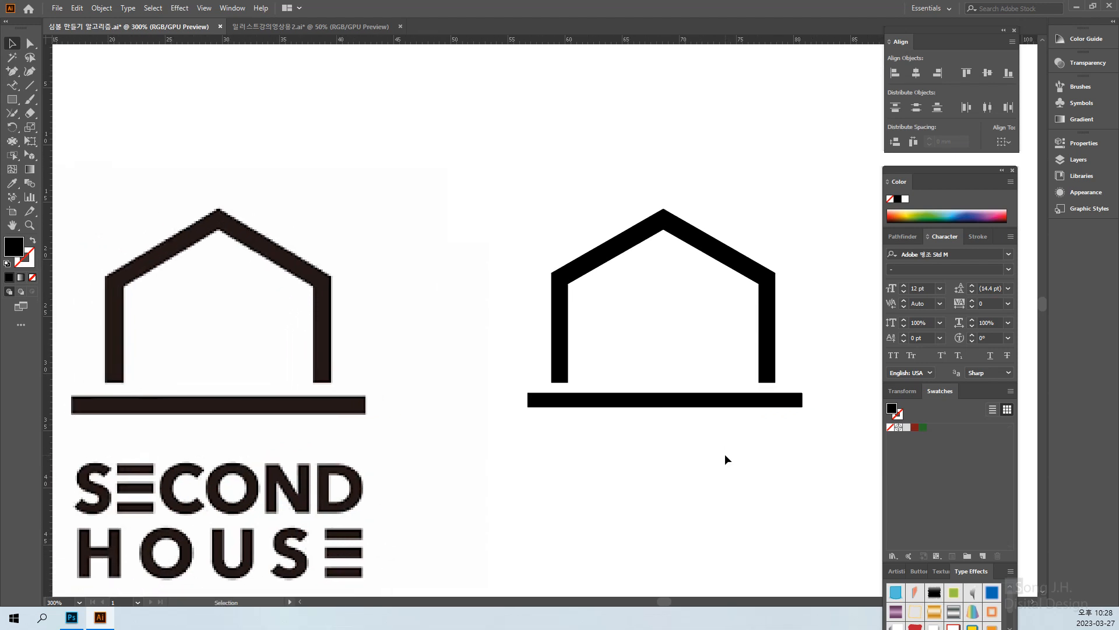
pyautogui.hotkey('ctrl', '-')
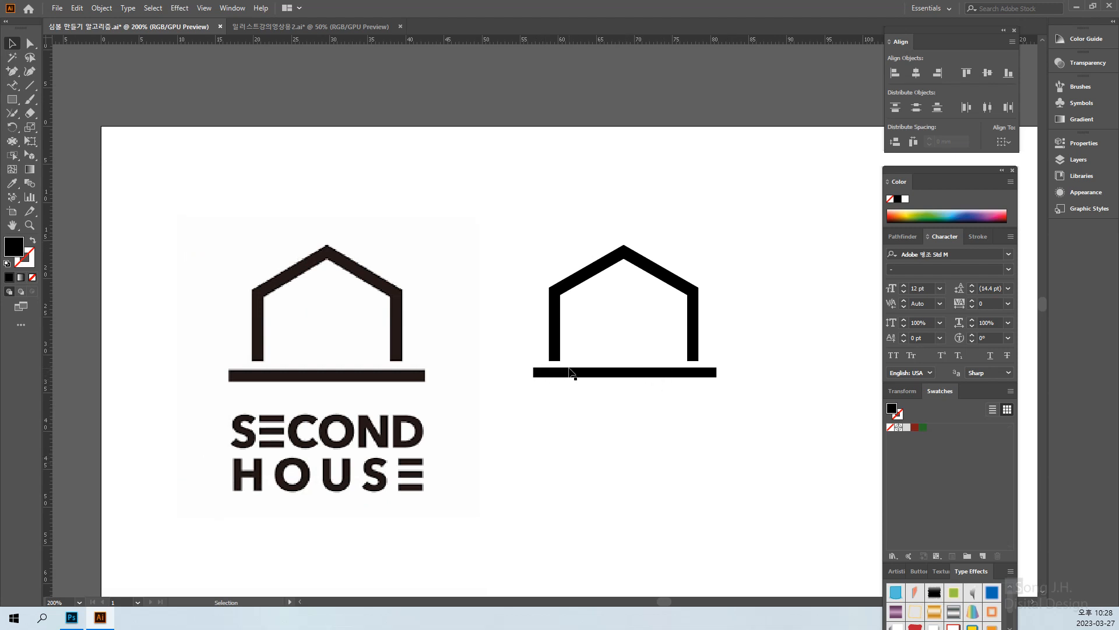
pyautogui.click(692, 350)
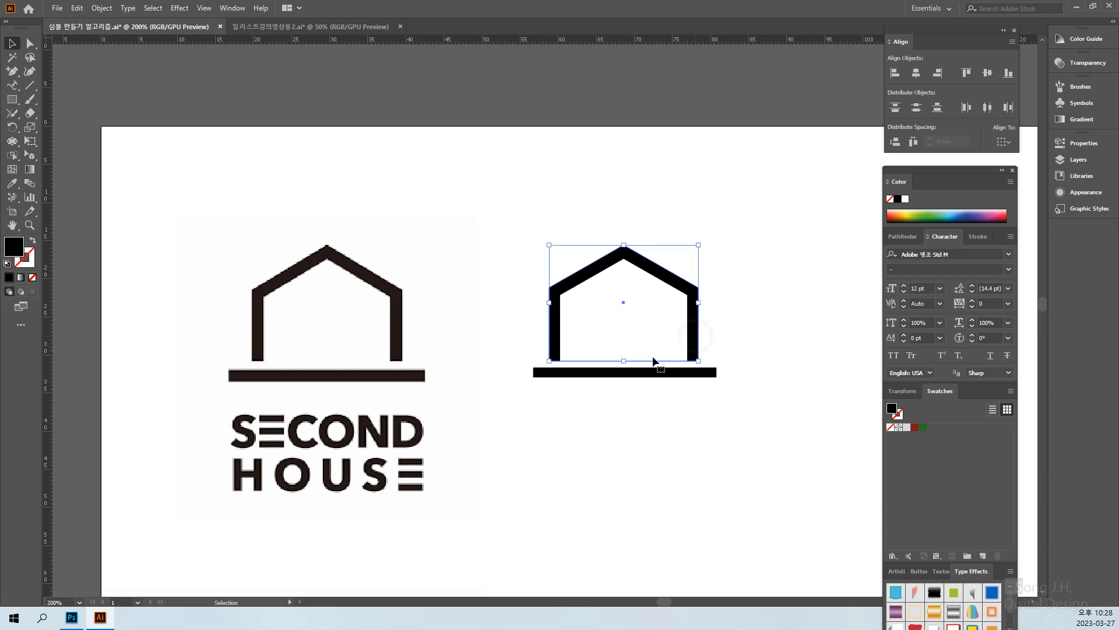
pyautogui.click(606, 373)
pyautogui.click(662, 435)
pyautogui.hotkey('ctrl', '+')
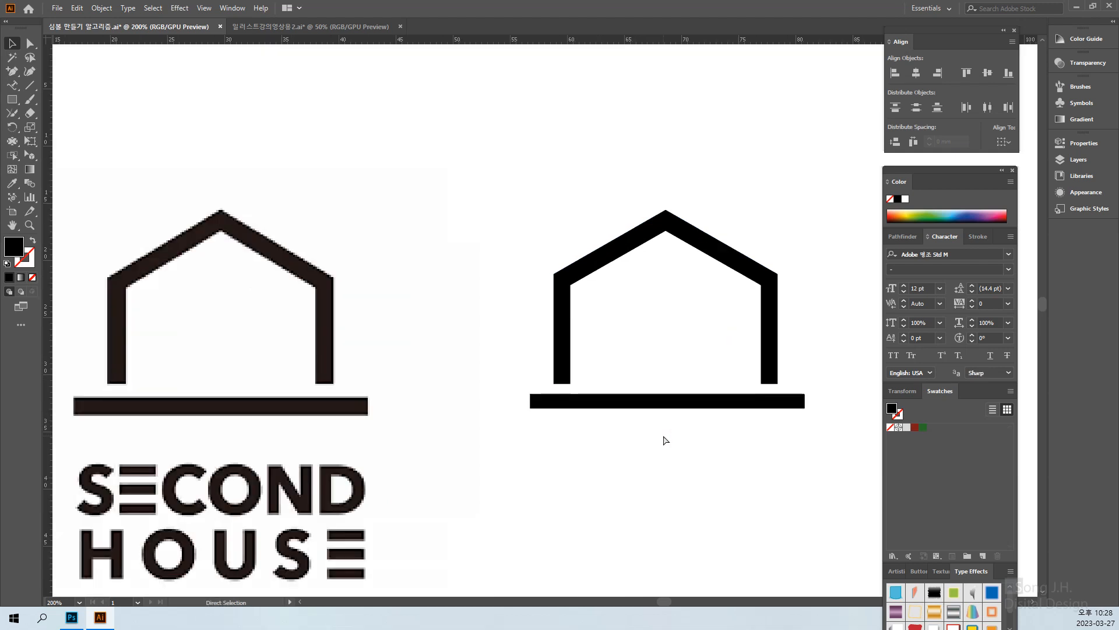
pyautogui.hotkey('ctrl', '+')
pyautogui.hotkey('ctrl', '+')
pyautogui.hotkey('ctrl', '+')
pyautogui.moveTo(660, 435); pyautogui.dragTo(286, 423)
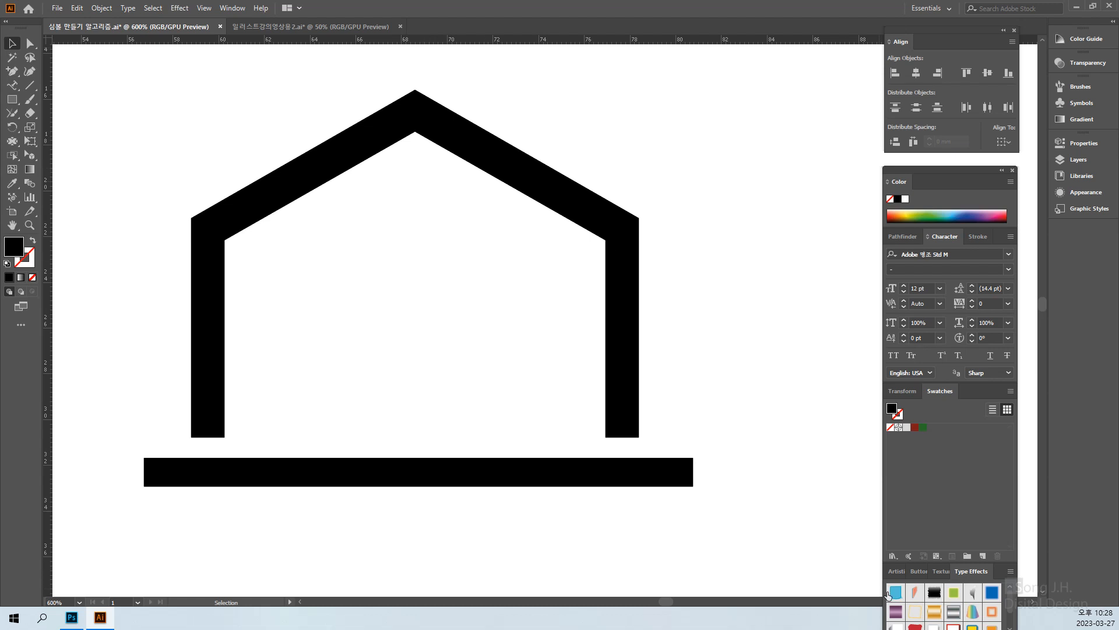
# Step: Show the Transform panel and check the black house outline's width and height
pyautogui.click(942, 572)
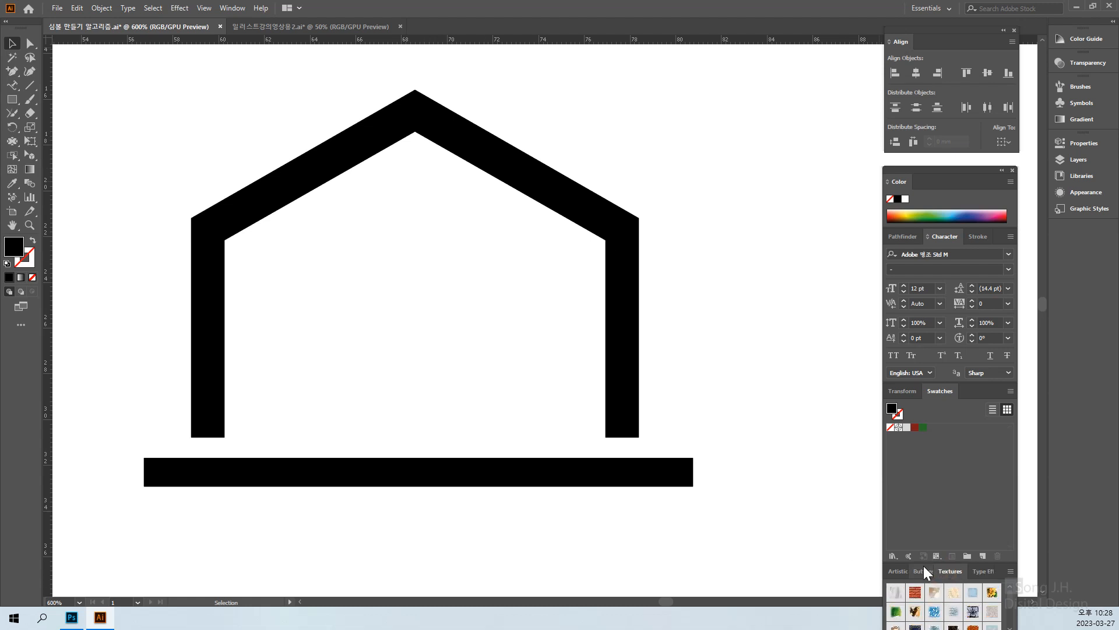
pyautogui.click(925, 571)
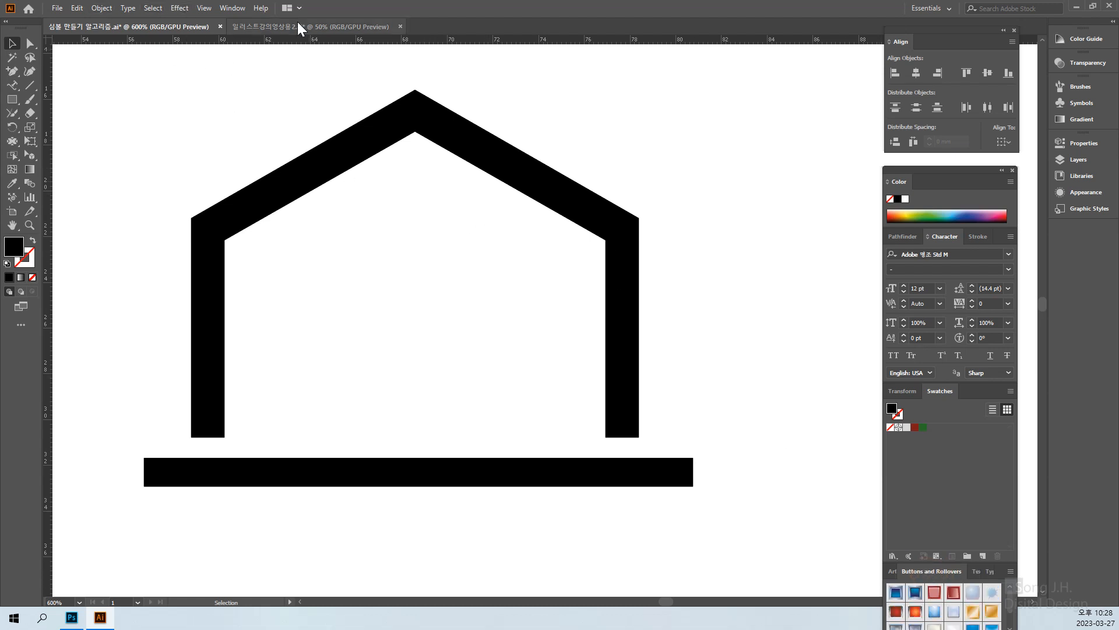
pyautogui.click(232, 8)
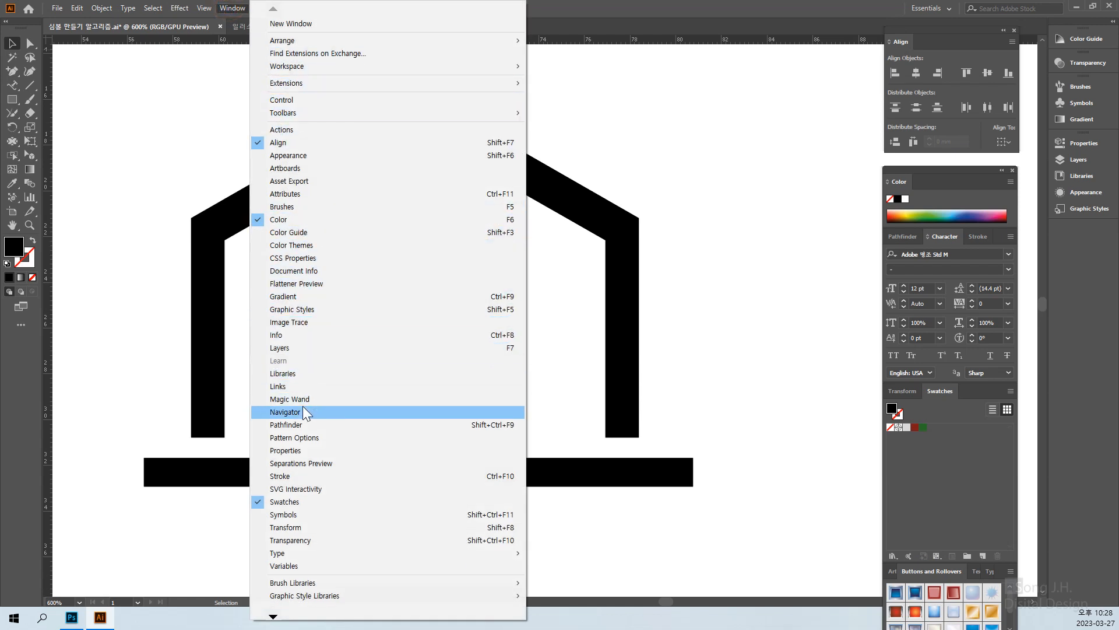
pyautogui.click(315, 527)
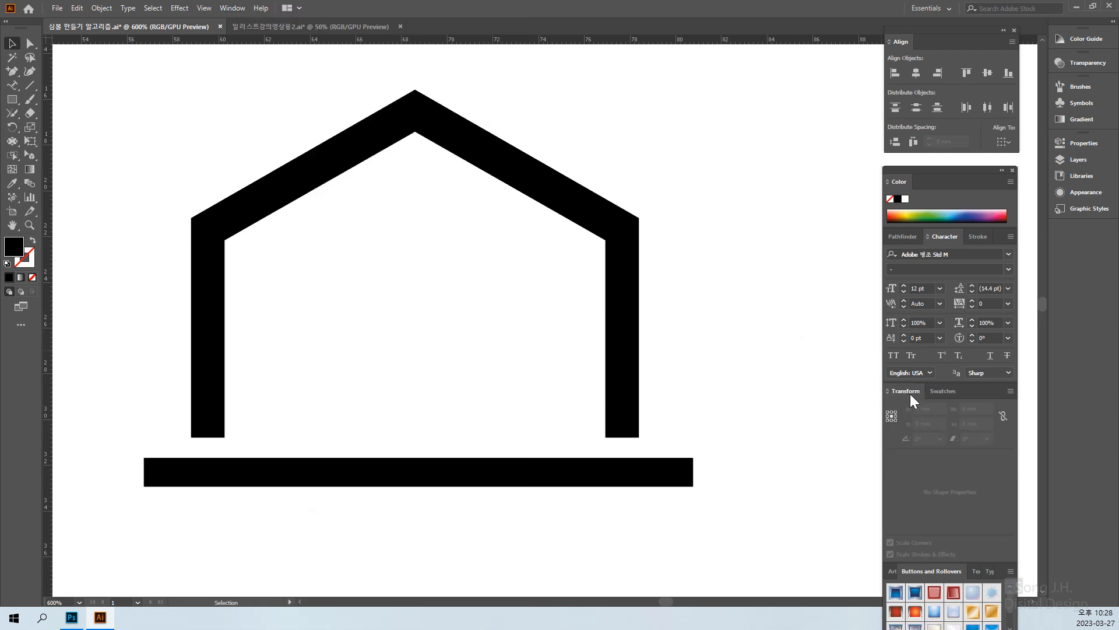
pyautogui.click(630, 428)
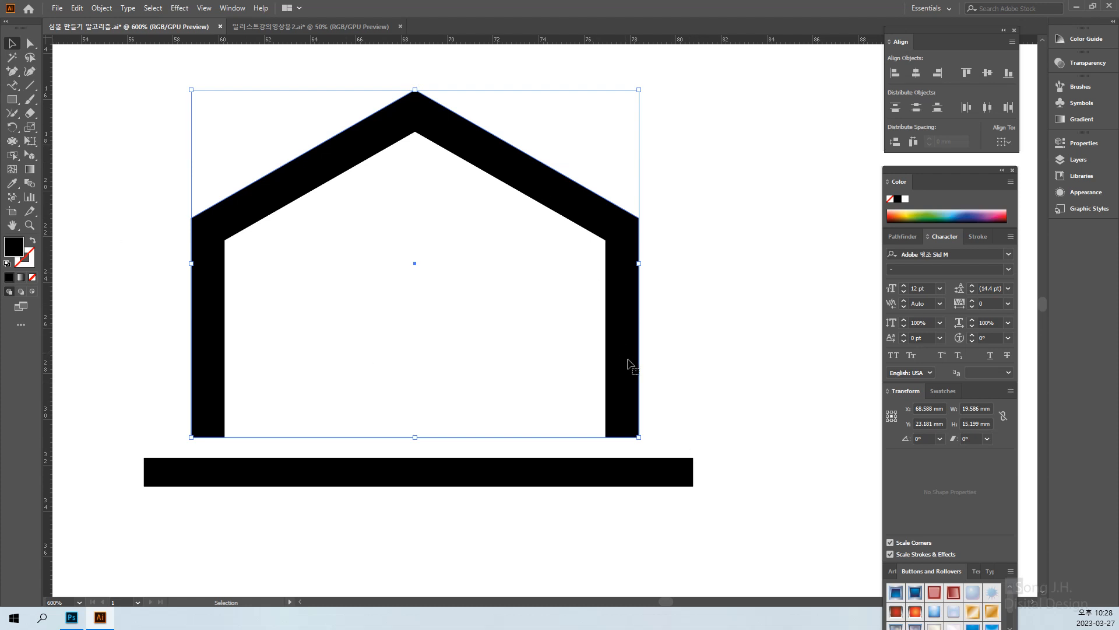
pyautogui.click(719, 354)
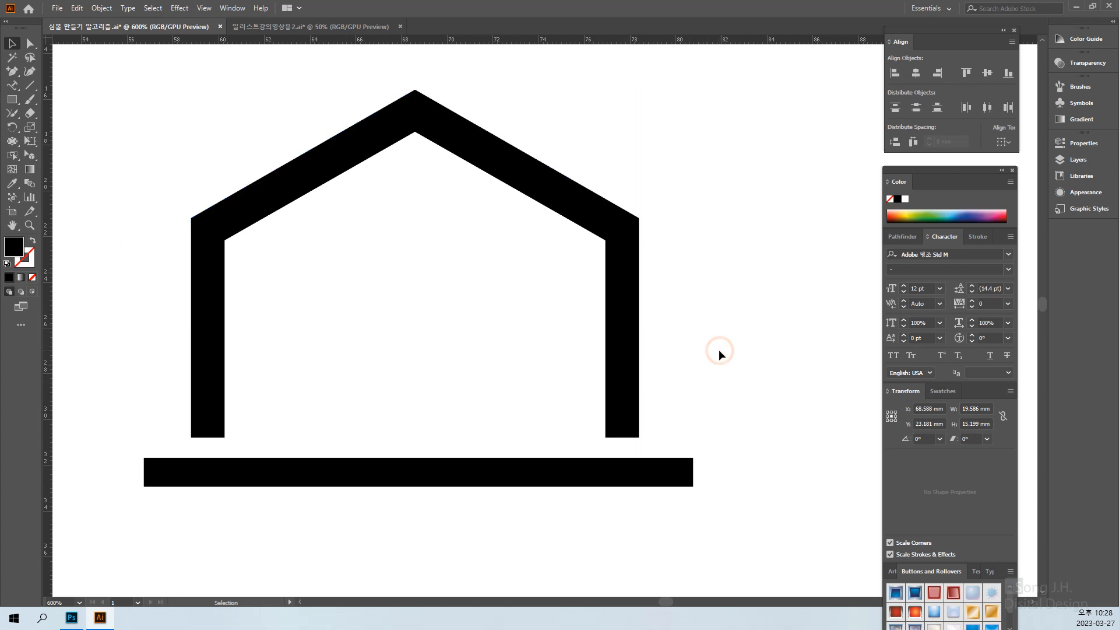
# Step: Draw a rectangle about 1.47 × 0.82 mm across the right wall's foot and another about 0.59 × 1.25 mm at the base bar's right end
pyautogui.click(12, 99)
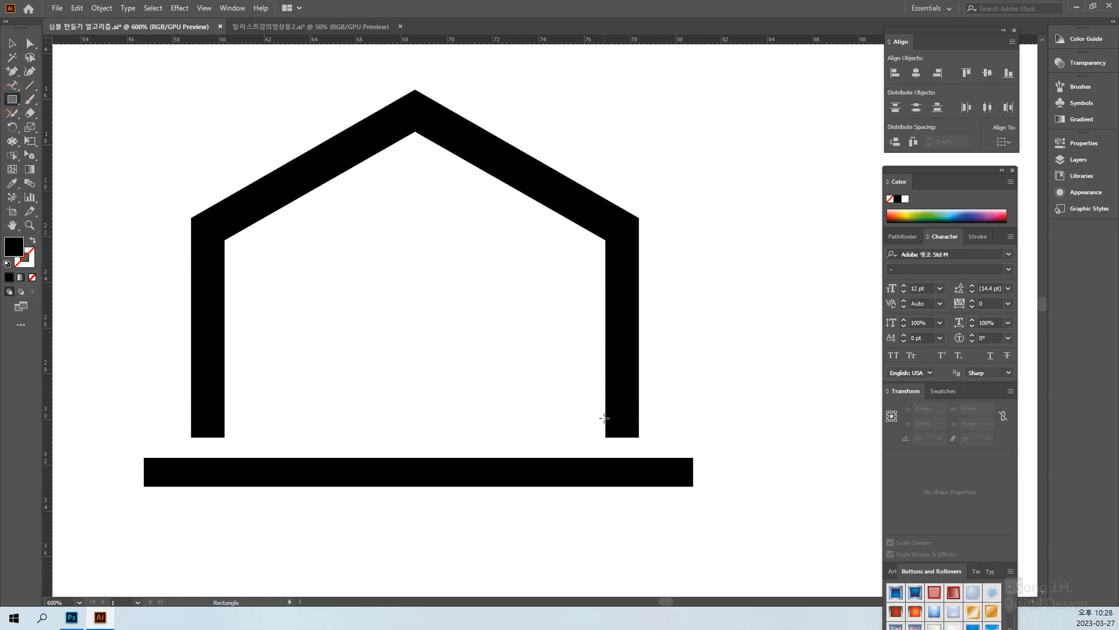
pyautogui.moveTo(605, 418); pyautogui.dragTo(638, 437)
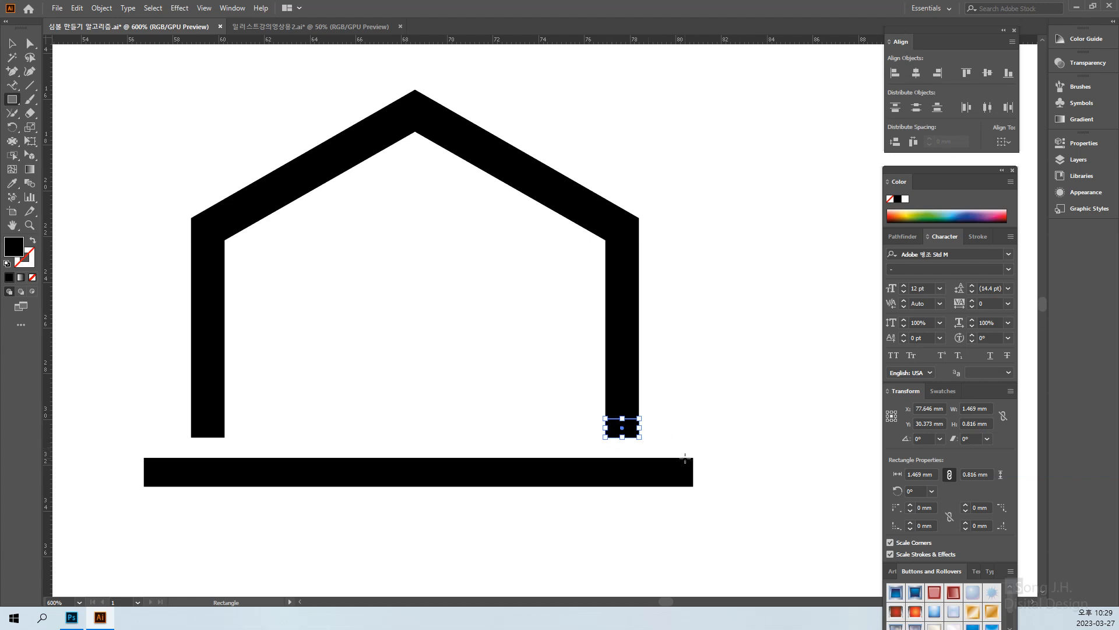
pyautogui.moveTo(679, 457); pyautogui.dragTo(693, 485)
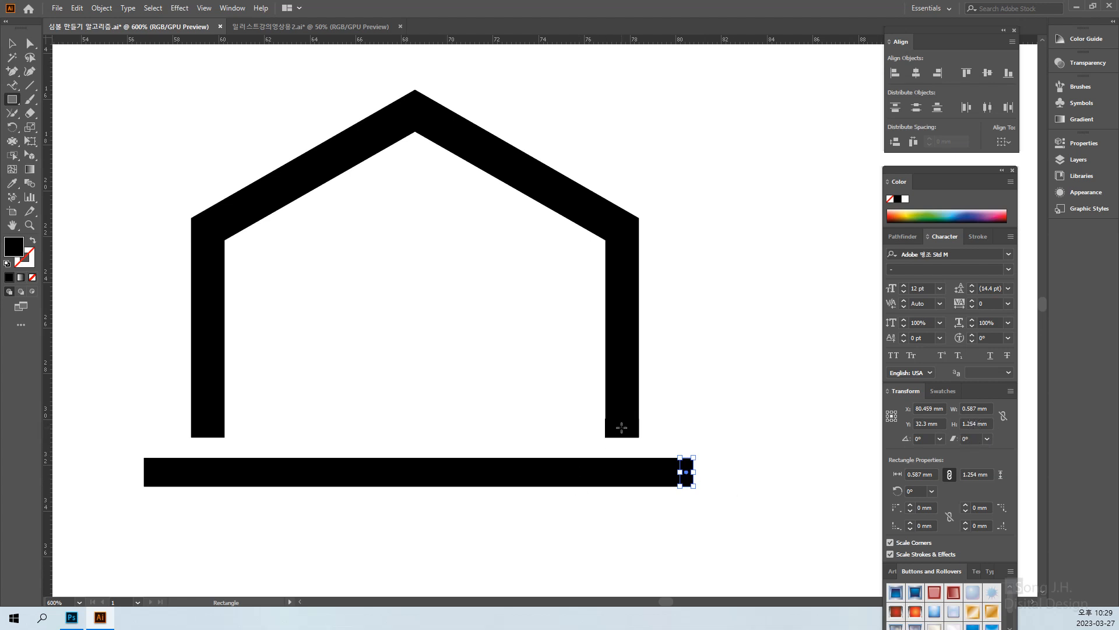
# Step: Move the two small measuring rectangles into the empty area to the right of the symbol
pyautogui.click(12, 44)
pyautogui.moveTo(633, 432); pyautogui.dragTo(754, 406)
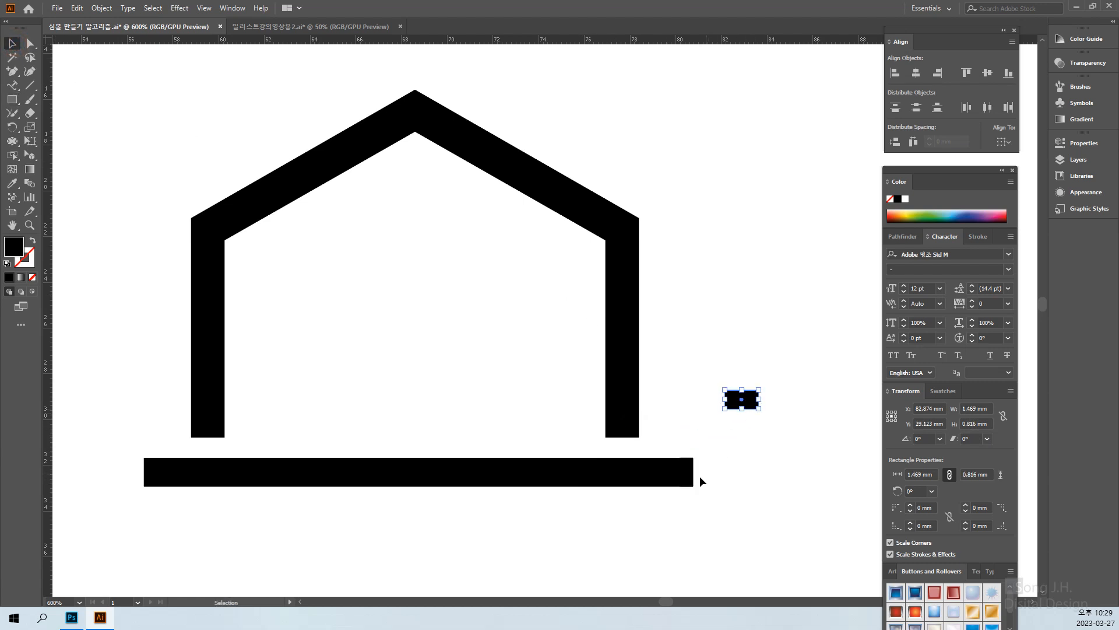
pyautogui.moveTo(685, 472); pyautogui.dragTo(822, 486)
pyautogui.moveTo(742, 403); pyautogui.dragTo(752, 441)
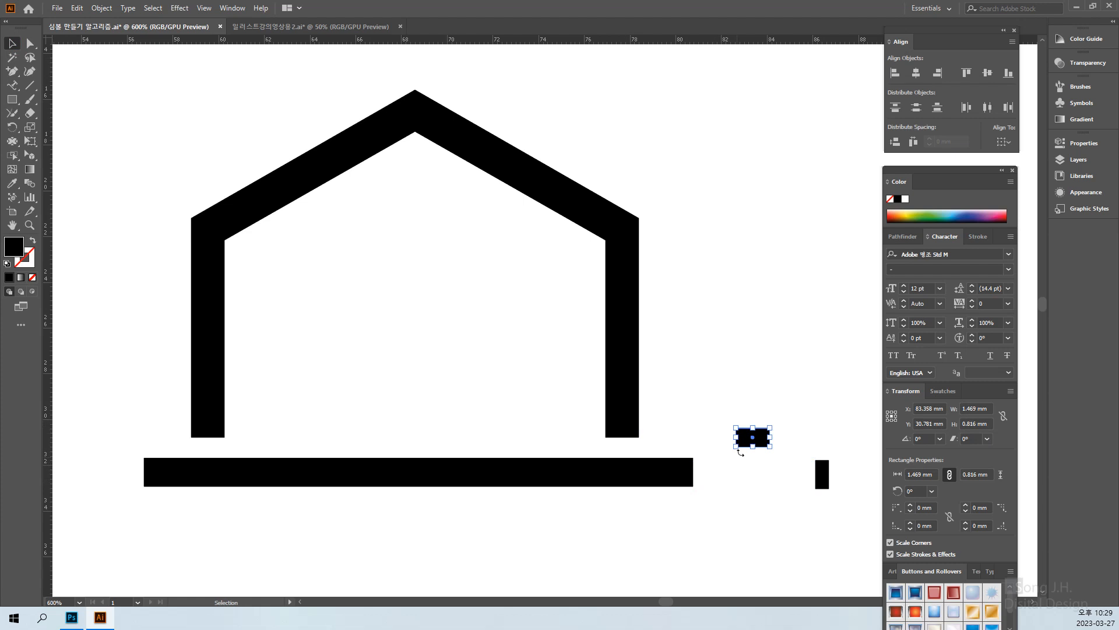
# Step: Check the base bar's width and height in its transform values, and deselect it
pyautogui.click(650, 467)
pyautogui.moveTo(560, 547); pyautogui.dragTo(566, 407)
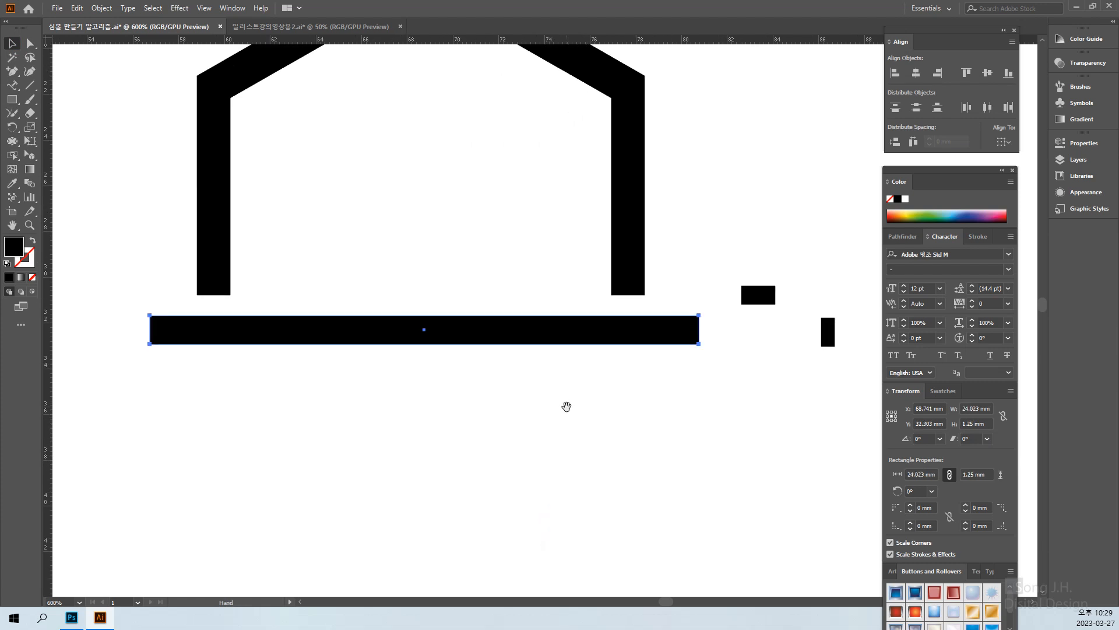
pyautogui.click(633, 333)
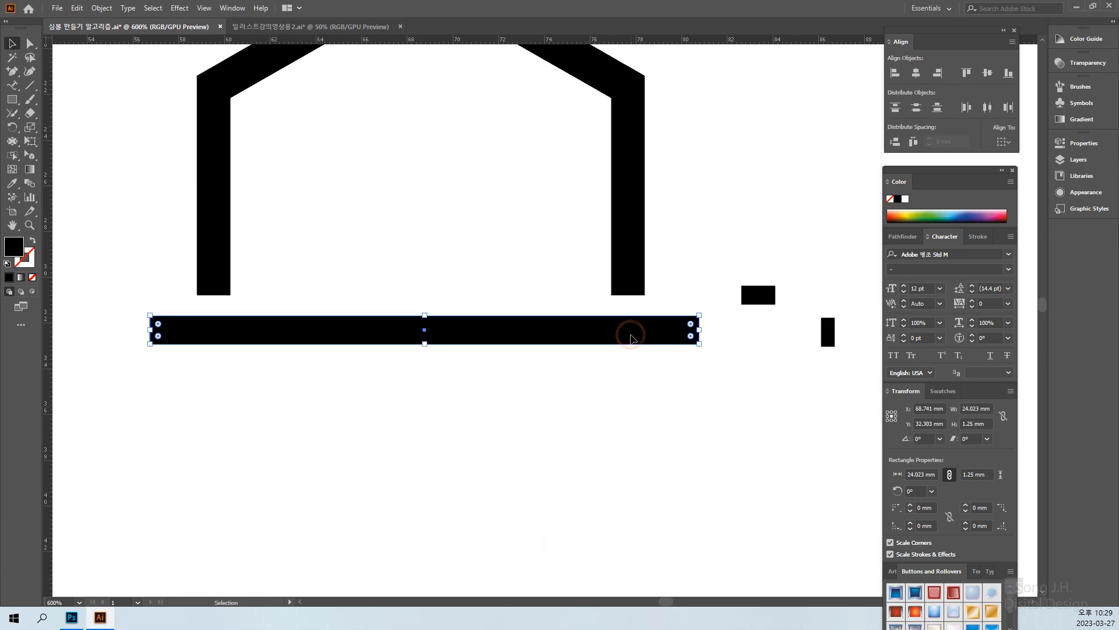
pyautogui.click(652, 410)
# Step: Delete the two small measuring rectangles beside the symbol
pyautogui.hotkey('ctrl', '-')
pyautogui.hotkey('ctrl', '-')
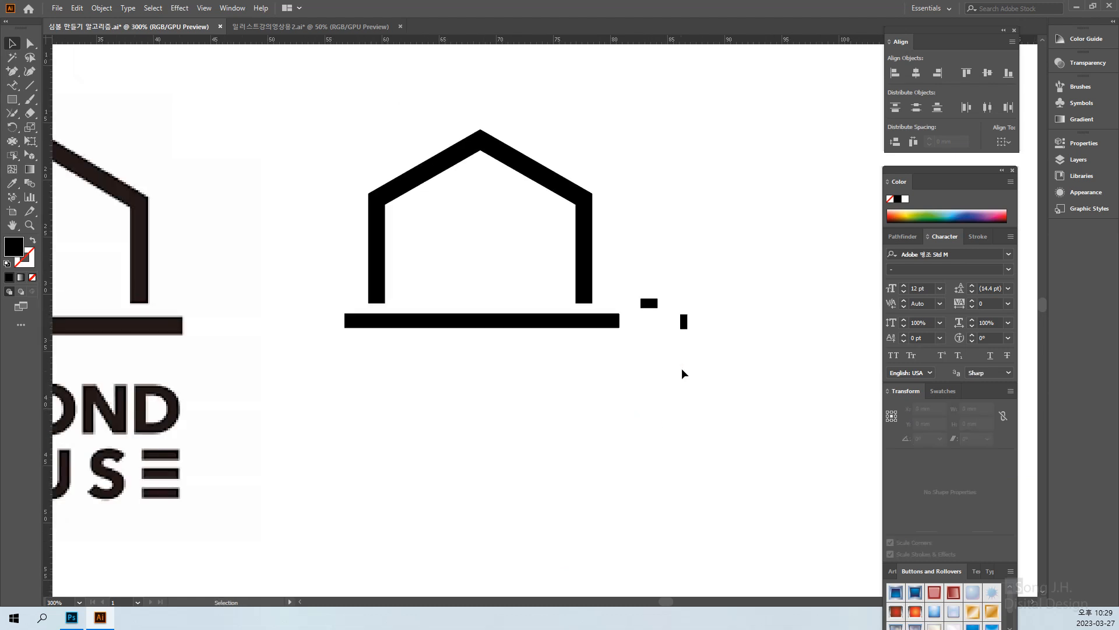
pyautogui.moveTo(707, 332); pyautogui.dragTo(647, 282)
pyautogui.press('Delete')
# Step: Inspect the symbol's construction by selecting the whole symbol, the white inner shape and the black outer shape in turn
pyautogui.moveTo(562, 402); pyautogui.dragTo(518, 98)
pyautogui.click(689, 483)
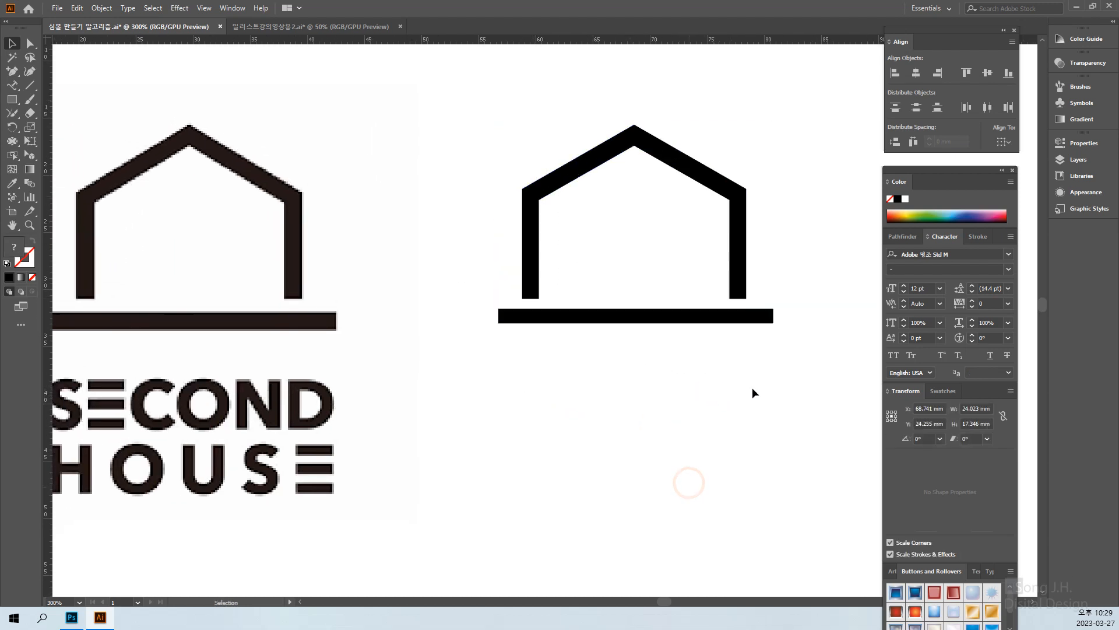
pyautogui.click(630, 238)
pyautogui.click(712, 400)
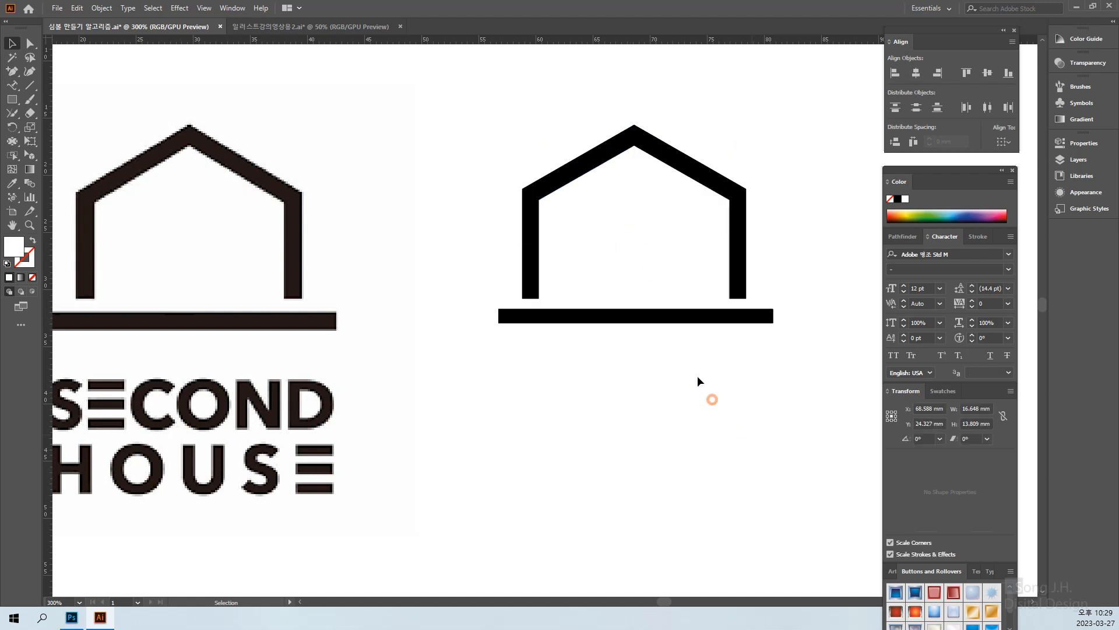
pyautogui.moveTo(711, 394); pyautogui.dragTo(651, 309)
pyautogui.click(654, 239)
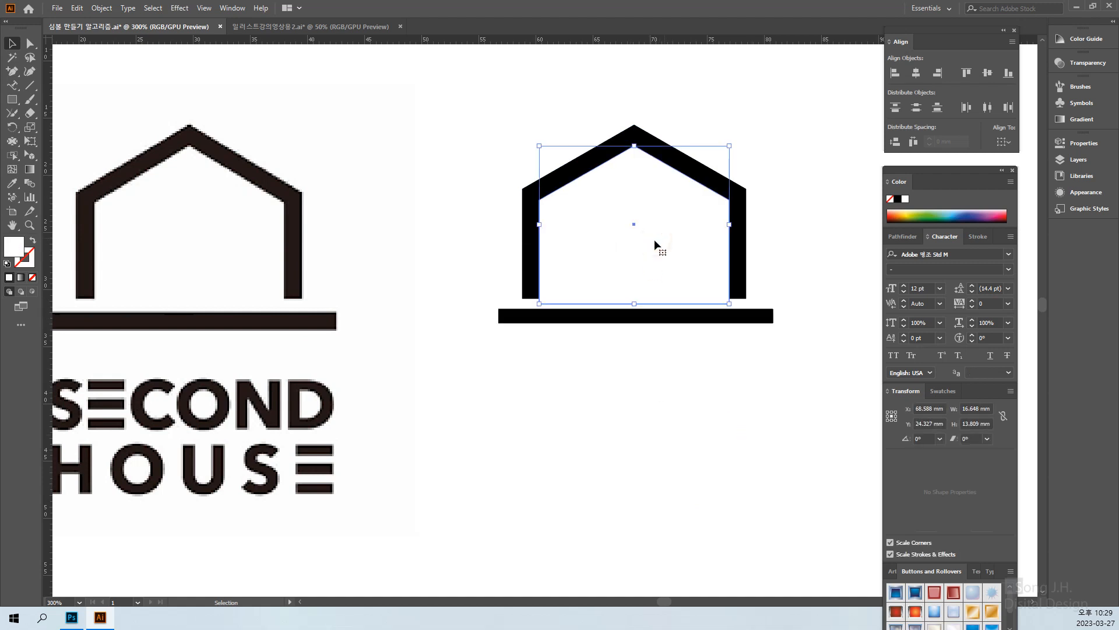
pyautogui.click(744, 284)
pyautogui.click(754, 409)
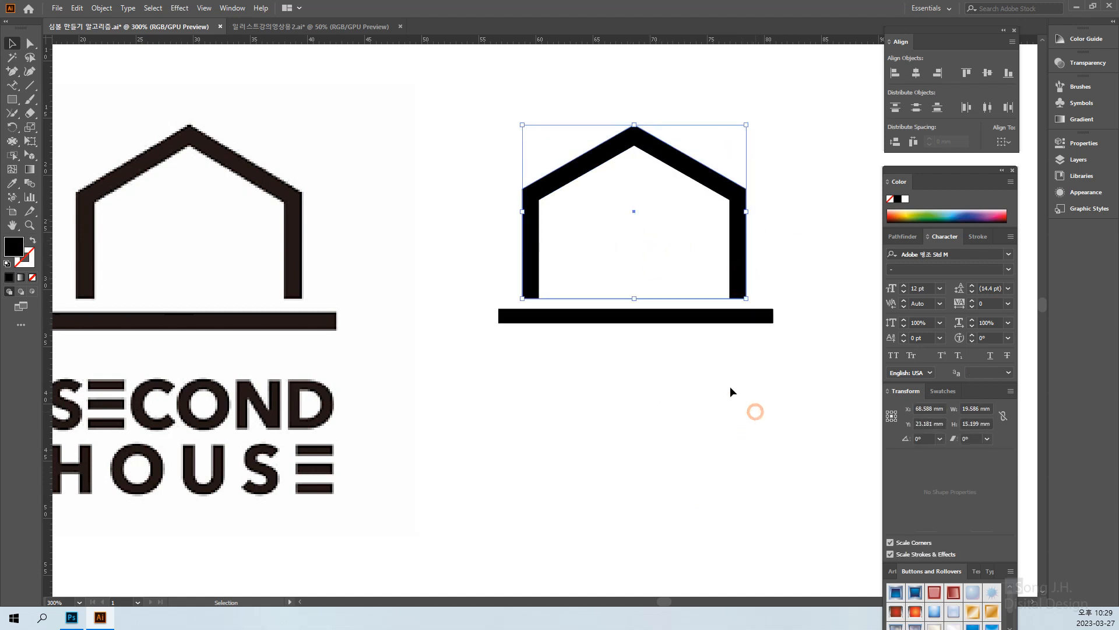
# Step: Delete the white inner house shape and undo the deletion
pyautogui.click(642, 275)
pyautogui.click(744, 276)
pyautogui.click(631, 232)
pyautogui.press('Delete')
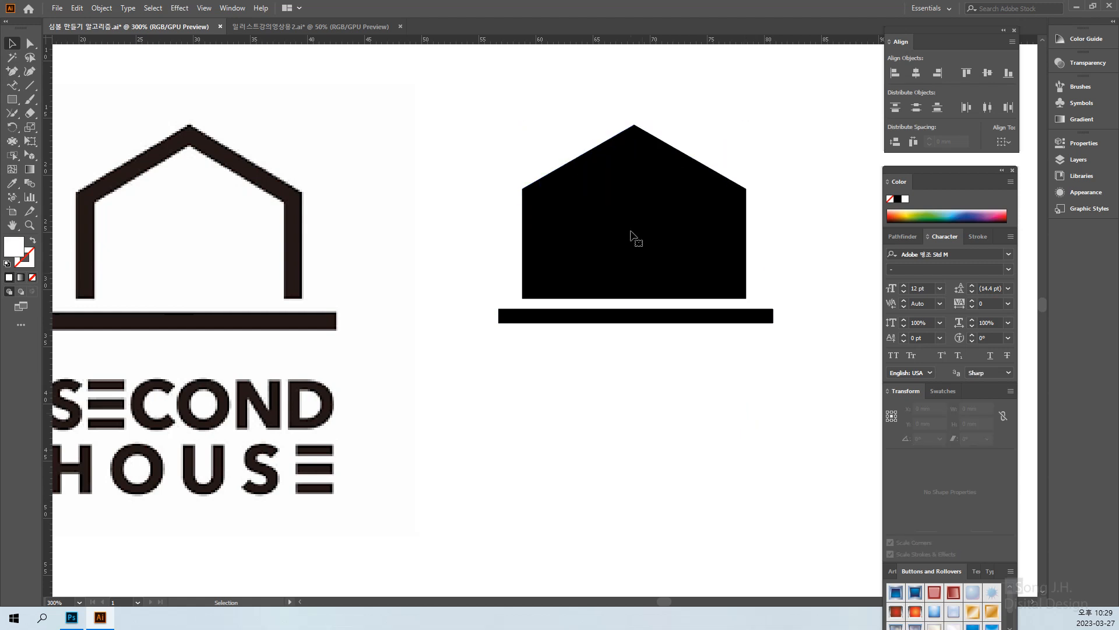
pyautogui.hotkey('ctrl', 'z')
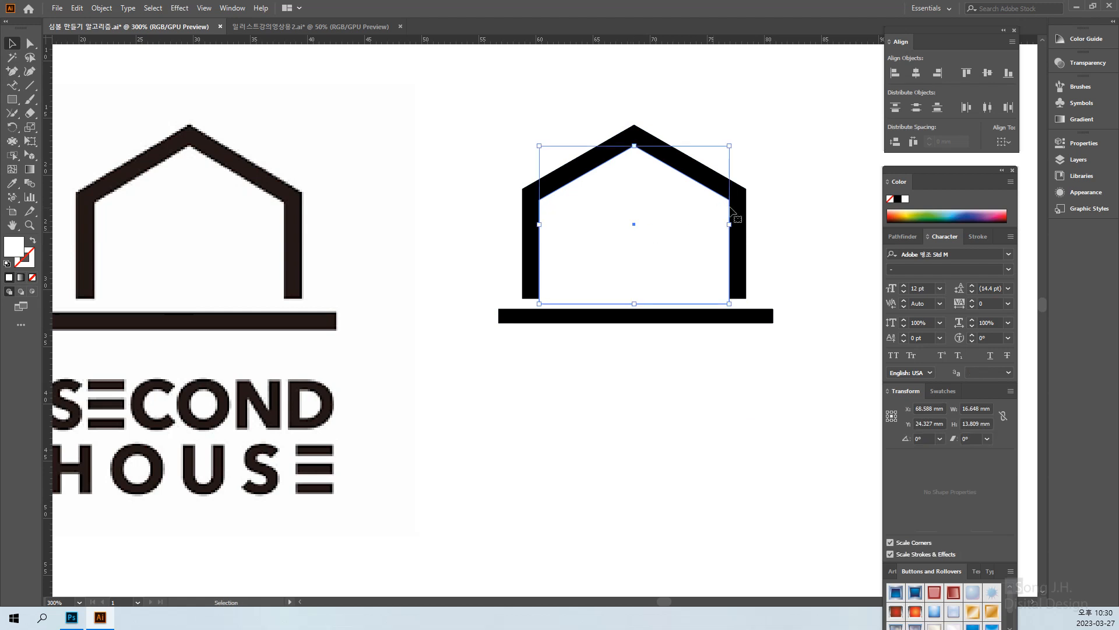
# Step: Examine how the black and white house shapes overlap, and compare the symbol with the reference logo
pyautogui.click(812, 240)
pyautogui.moveTo(773, 219); pyautogui.dragTo(700, 254)
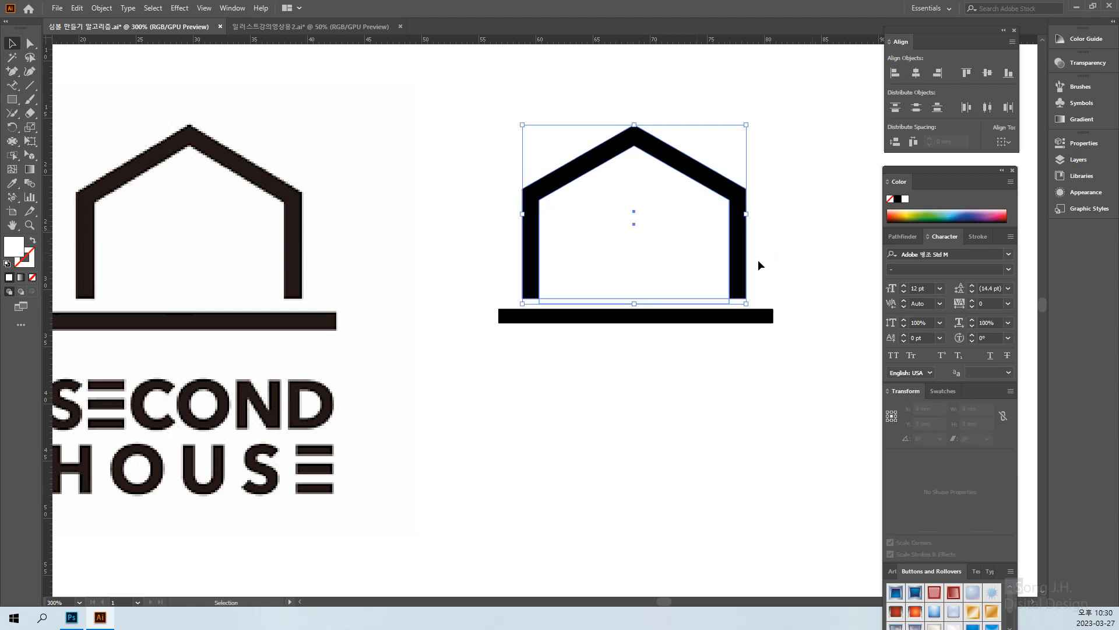
pyautogui.moveTo(784, 239); pyautogui.dragTo(750, 407)
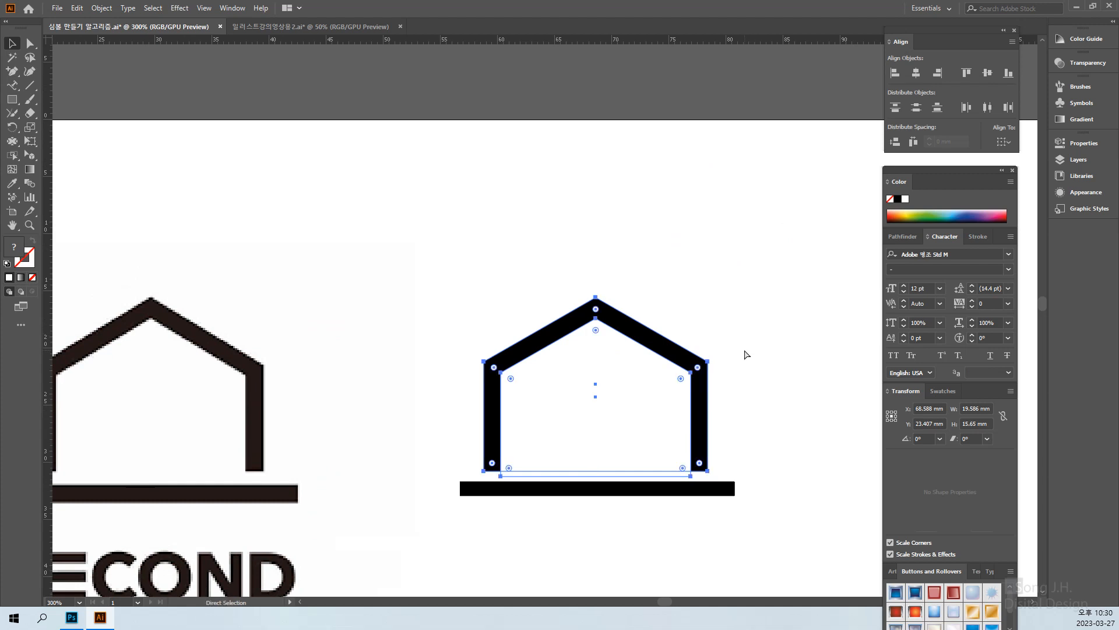
pyautogui.hotkey('ctrl', '-')
pyautogui.click(749, 424)
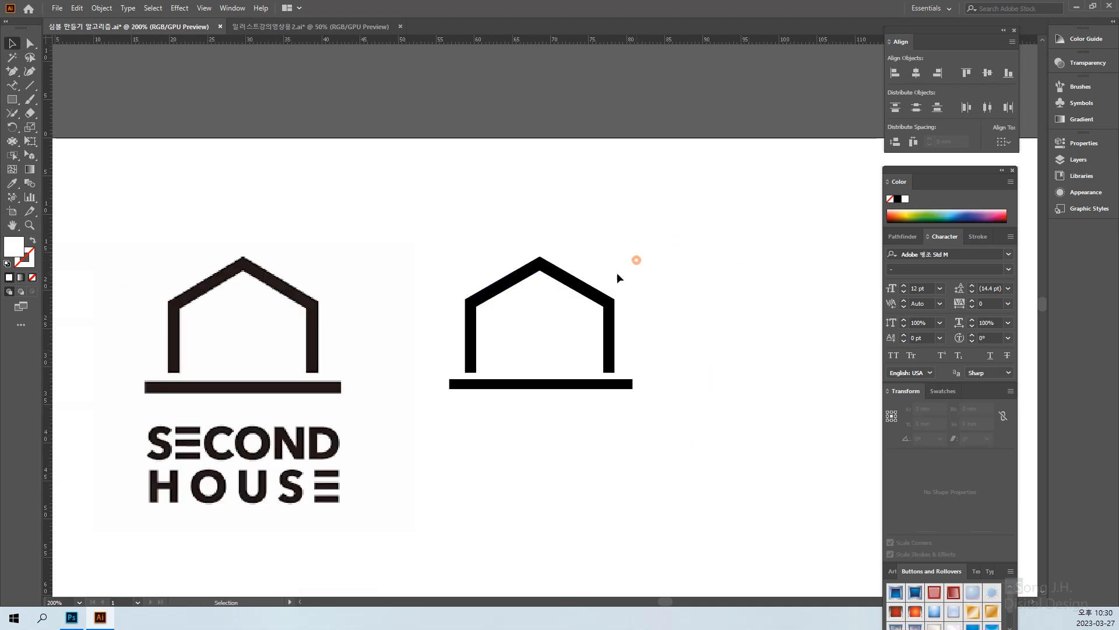
pyautogui.click(562, 309)
pyautogui.click(787, 399)
# Step: Draw a rectangle about 49.1 × 34.3 mm covering the whole house symbol
pyautogui.click(11, 99)
pyautogui.moveTo(371, 215); pyautogui.dragTo(745, 474)
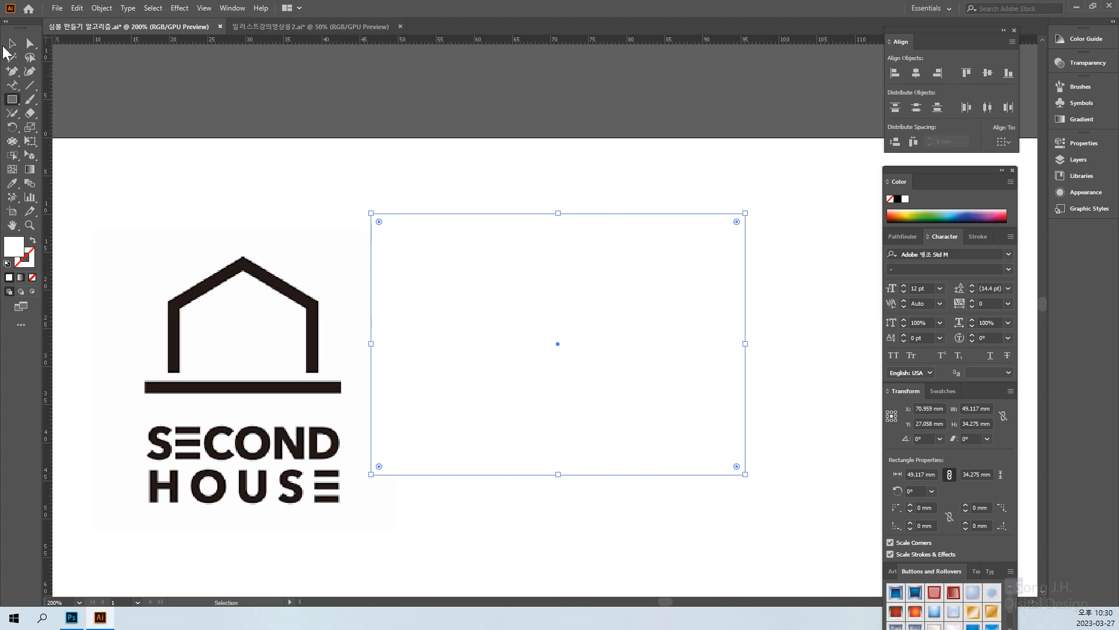
pyautogui.click(12, 44)
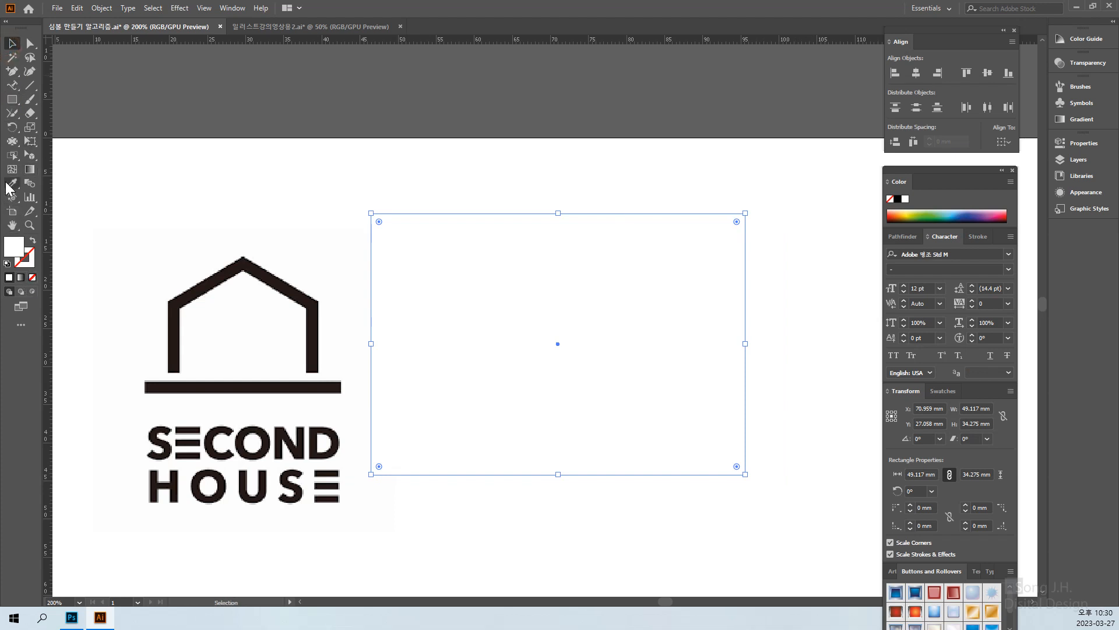
# Step: Fill the new rectangle with a dark navy blue from the CMYK spectrum
pyautogui.click(12, 183)
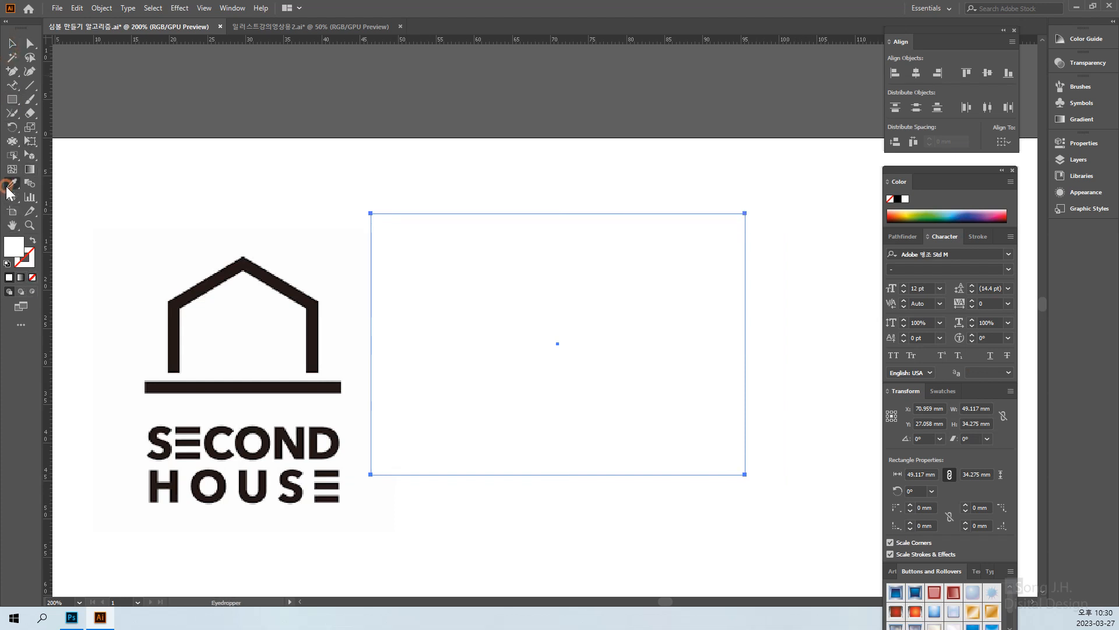
pyautogui.click(977, 215)
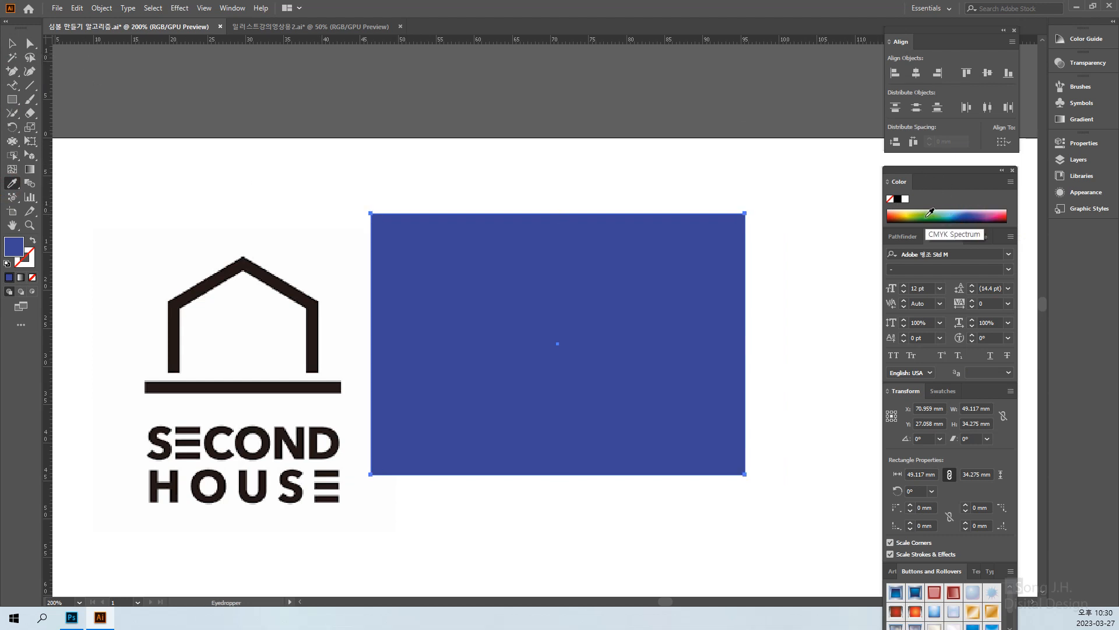
pyautogui.click(983, 214)
pyautogui.click(12, 43)
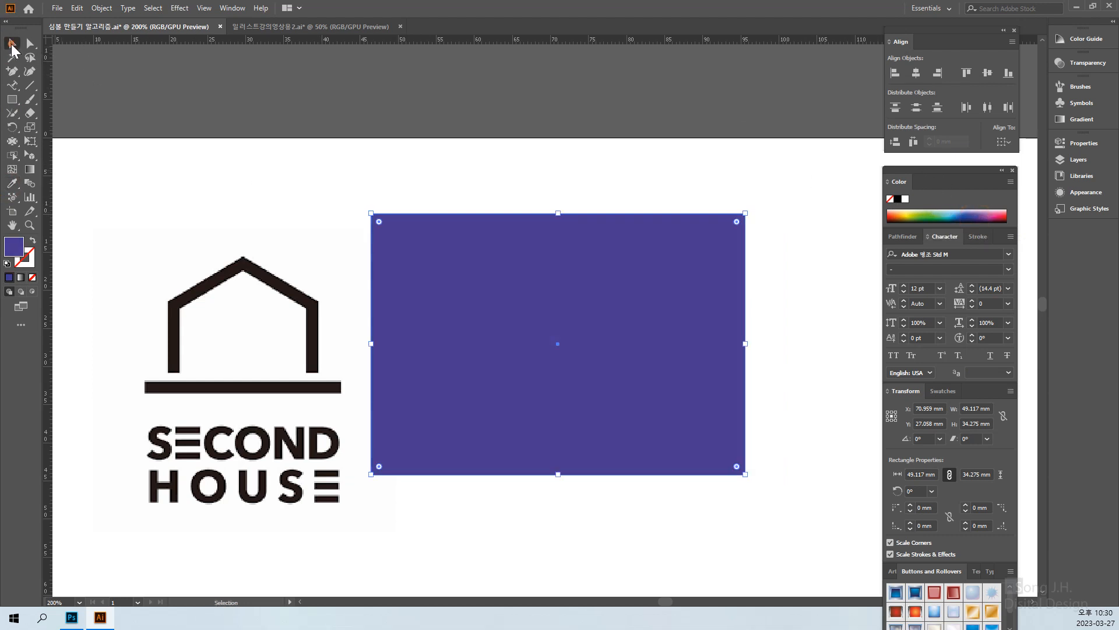
pyautogui.click(973, 217)
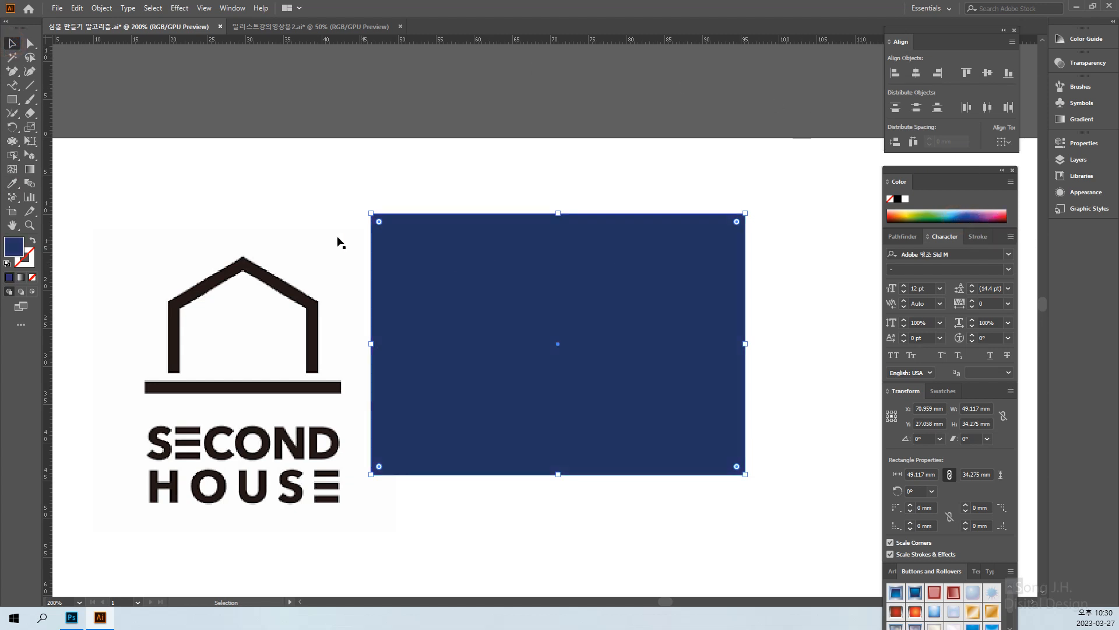
# Step: Send the navy rectangle behind the symbol and shrink it to about 33.7 × 25 mm around the house and base bar
pyautogui.hotkey('ctrl', 'shift', '[')
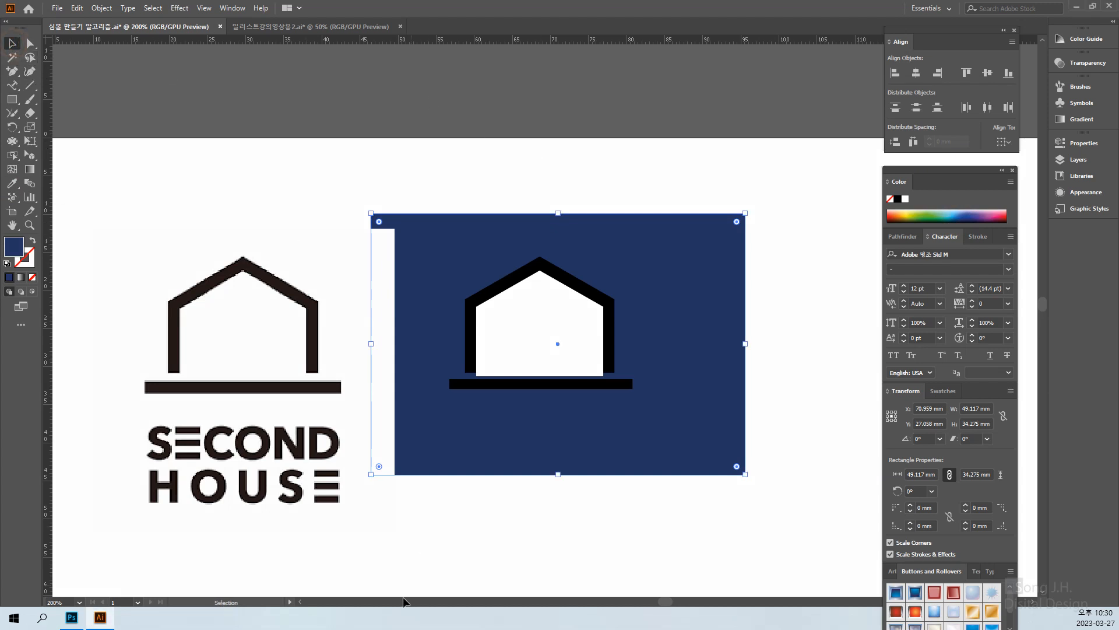
pyautogui.moveTo(371, 474); pyautogui.dragTo(439, 436)
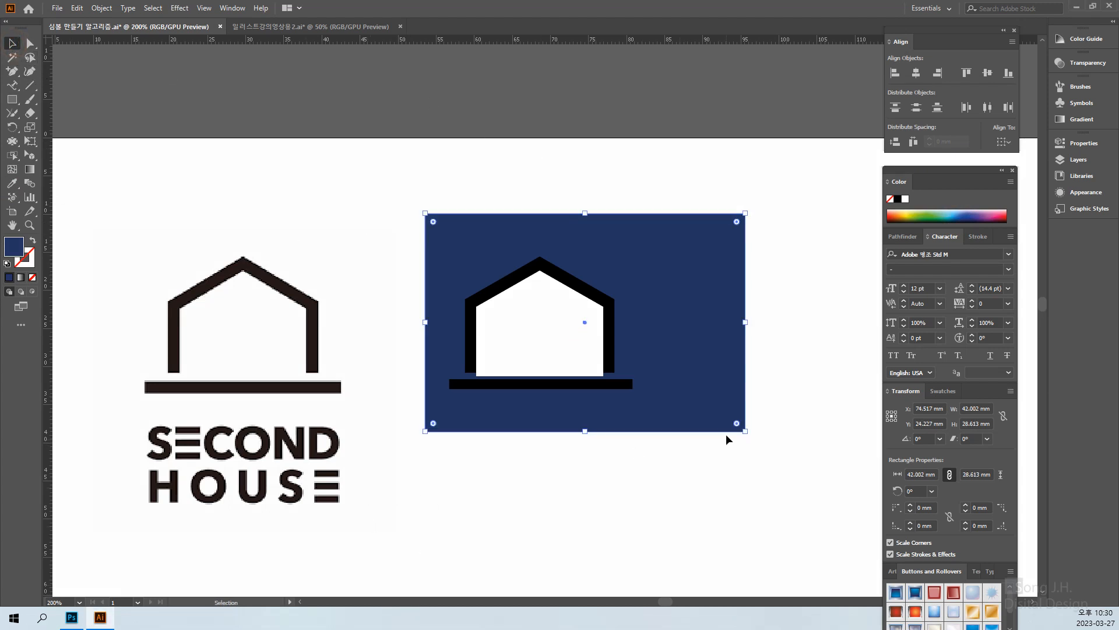
pyautogui.moveTo(745, 430); pyautogui.dragTo(682, 404)
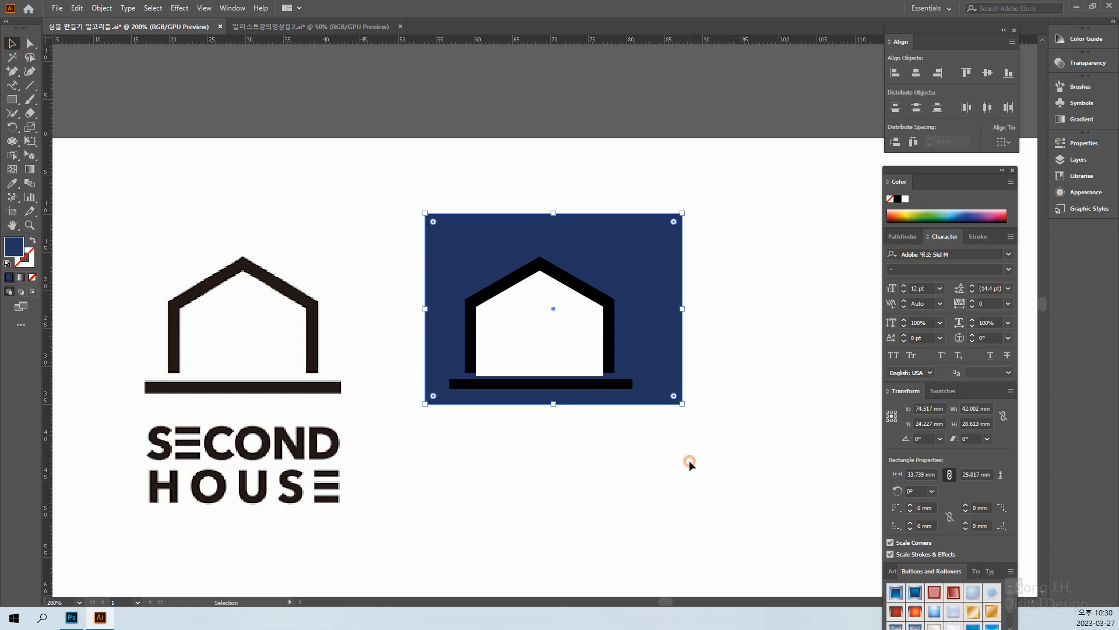
# Step: Fill the white inner house shape with the navy sampled from the background rectangle using the Eyedropper
pyautogui.click(551, 341)
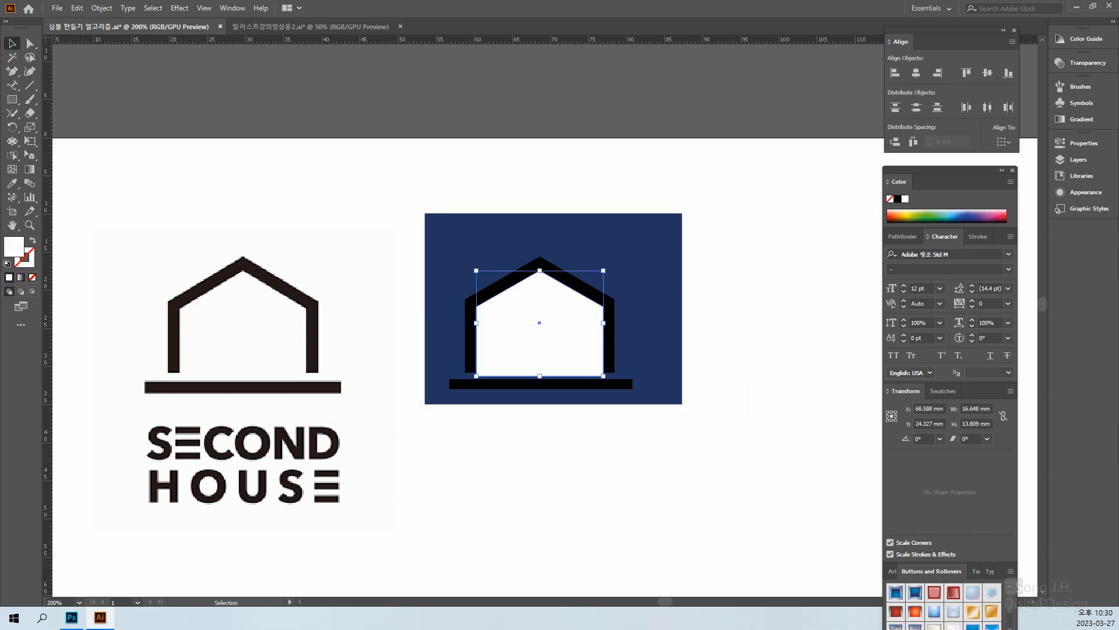
pyautogui.click(12, 183)
pyautogui.click(619, 249)
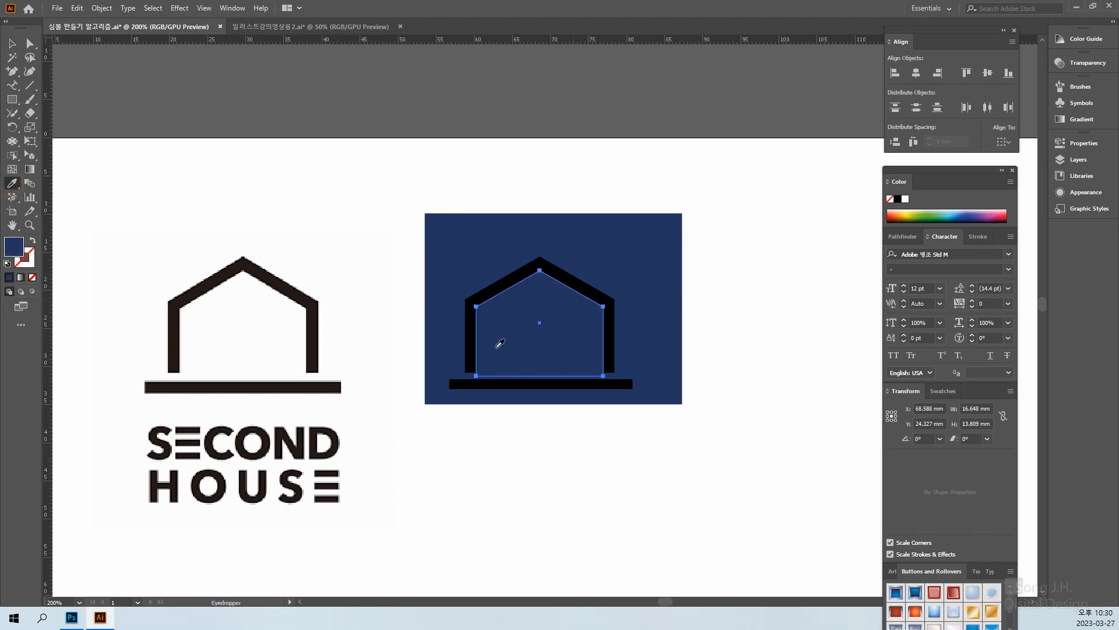
pyautogui.click(11, 43)
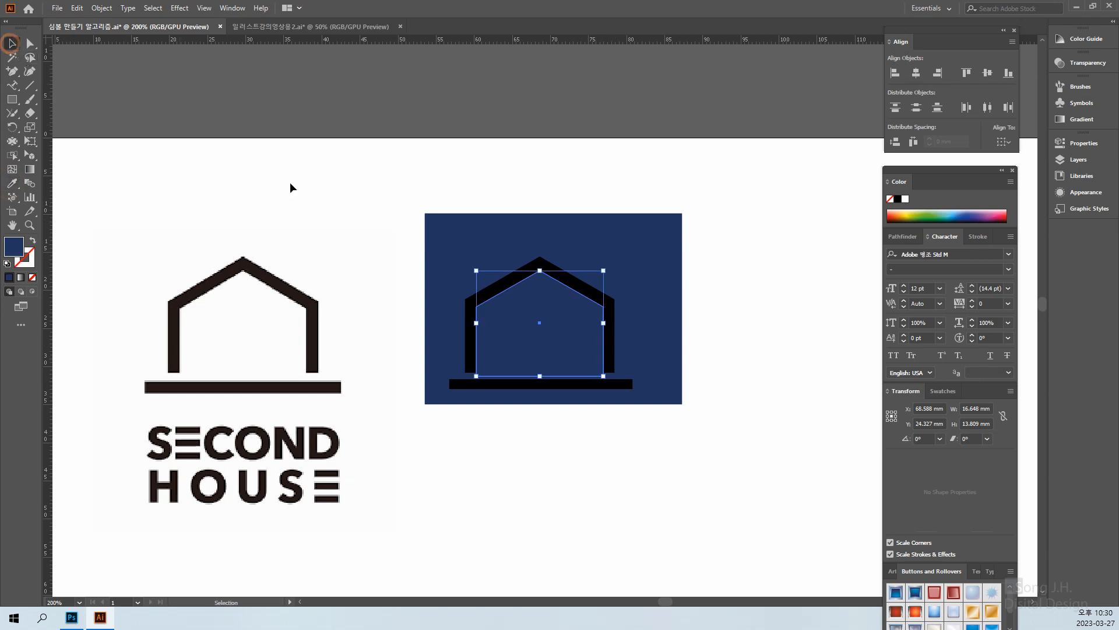
# Step: Recolor the navy background rectangle behind the house symbol with an olive green from the CMYK spectrum
pyautogui.click(588, 462)
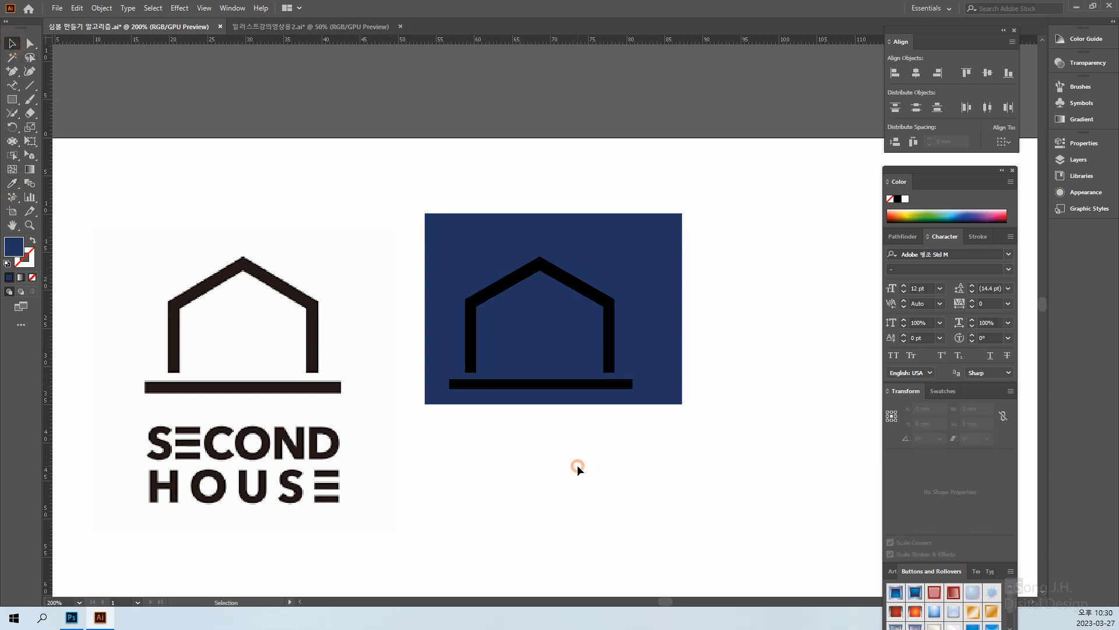
pyautogui.click(644, 316)
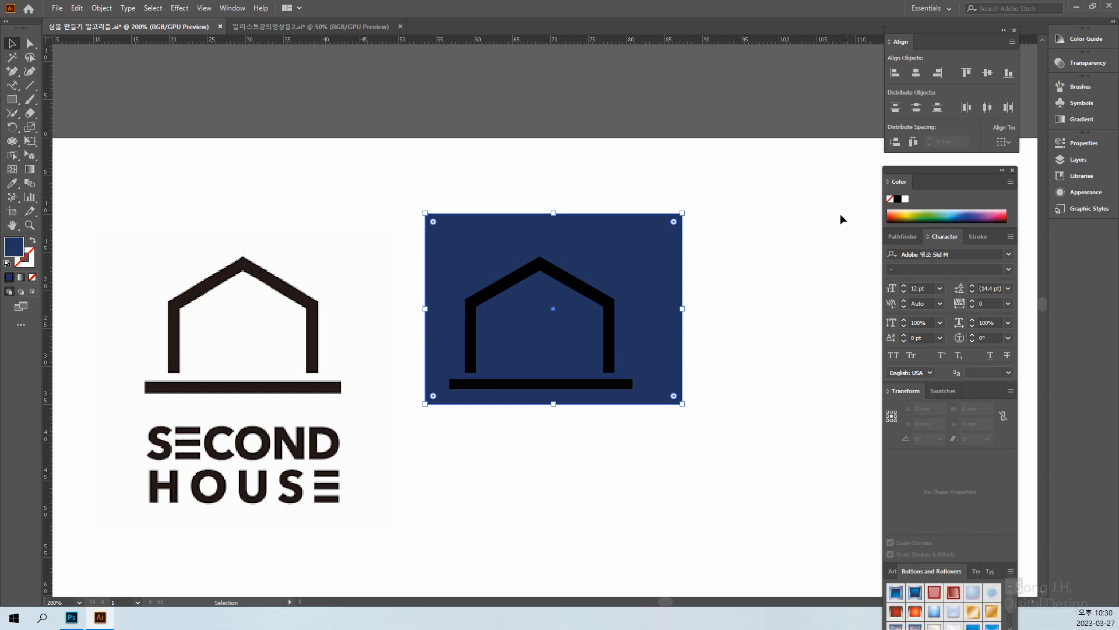
pyautogui.click(919, 213)
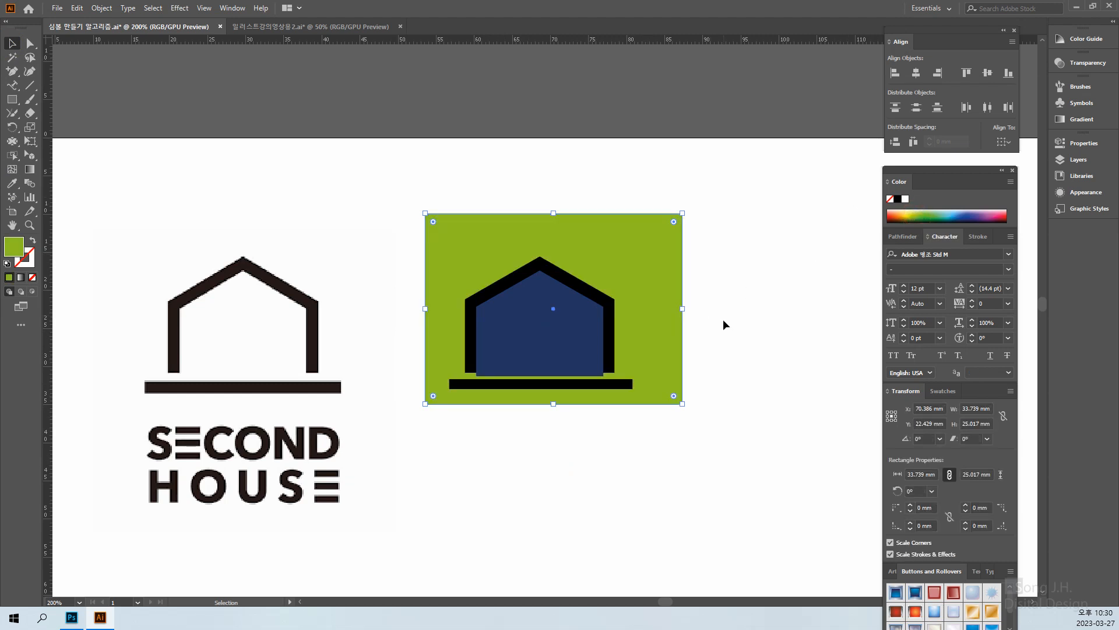
# Step: Fill the navy inner house shape with the green sampled from the background rectangle using the Eyedropper
pyautogui.click(543, 358)
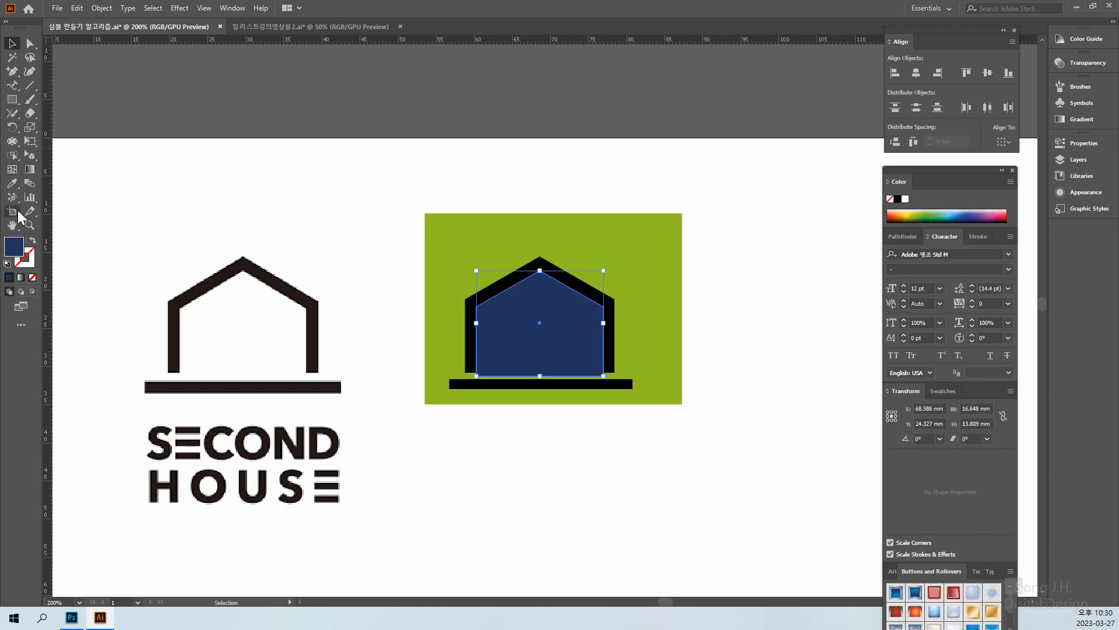
pyautogui.click(12, 186)
pyautogui.click(573, 236)
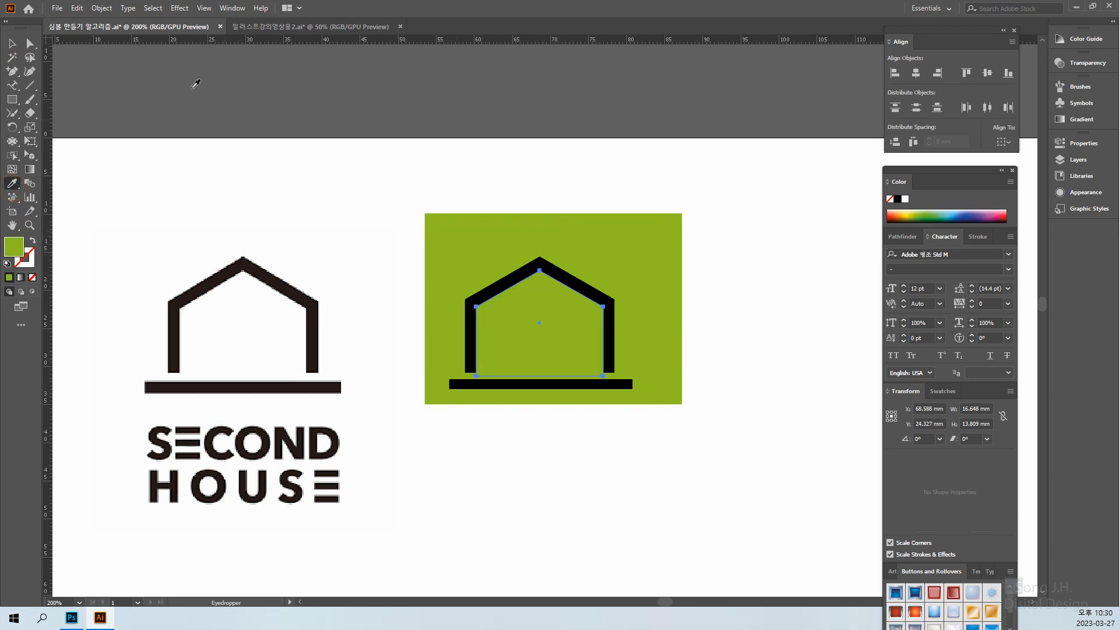
pyautogui.click(12, 44)
pyautogui.click(703, 437)
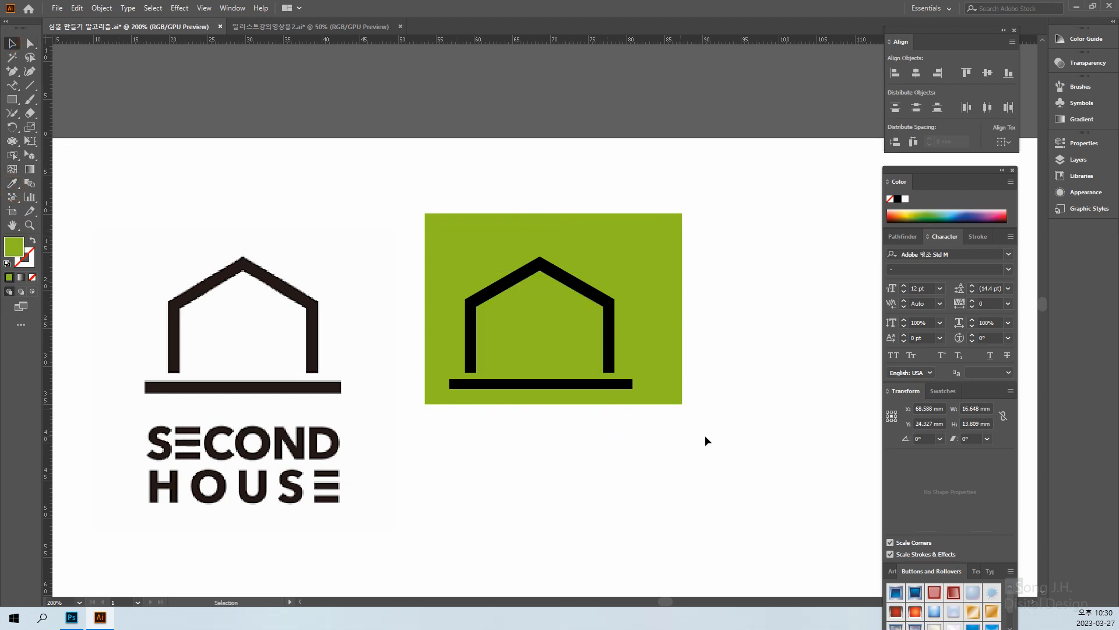
pyautogui.click(672, 323)
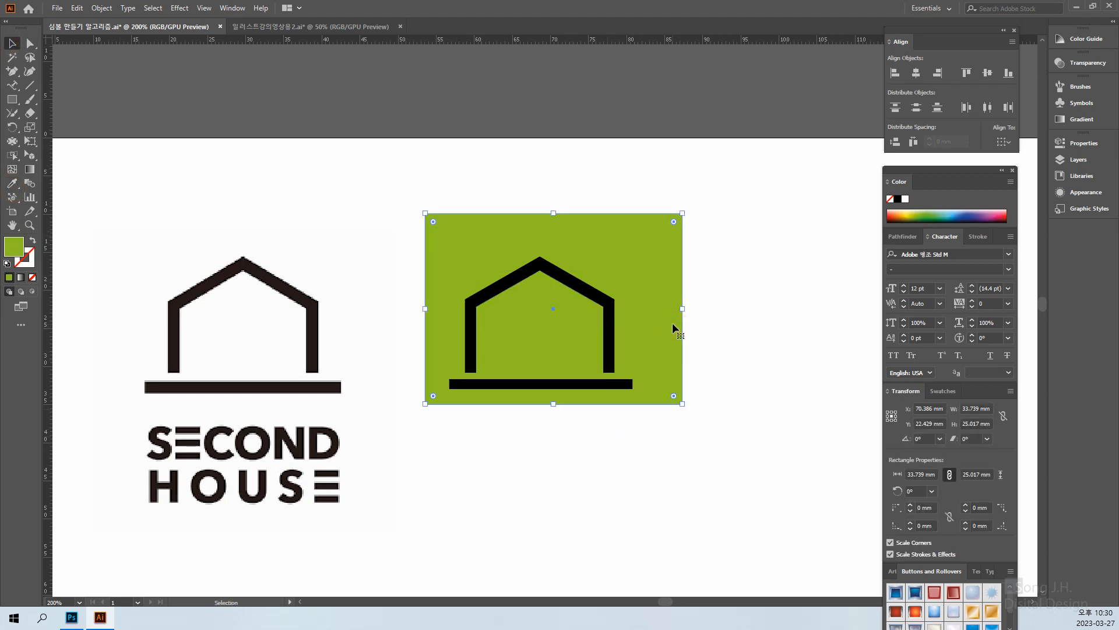
pyautogui.click(672, 458)
pyautogui.click(527, 343)
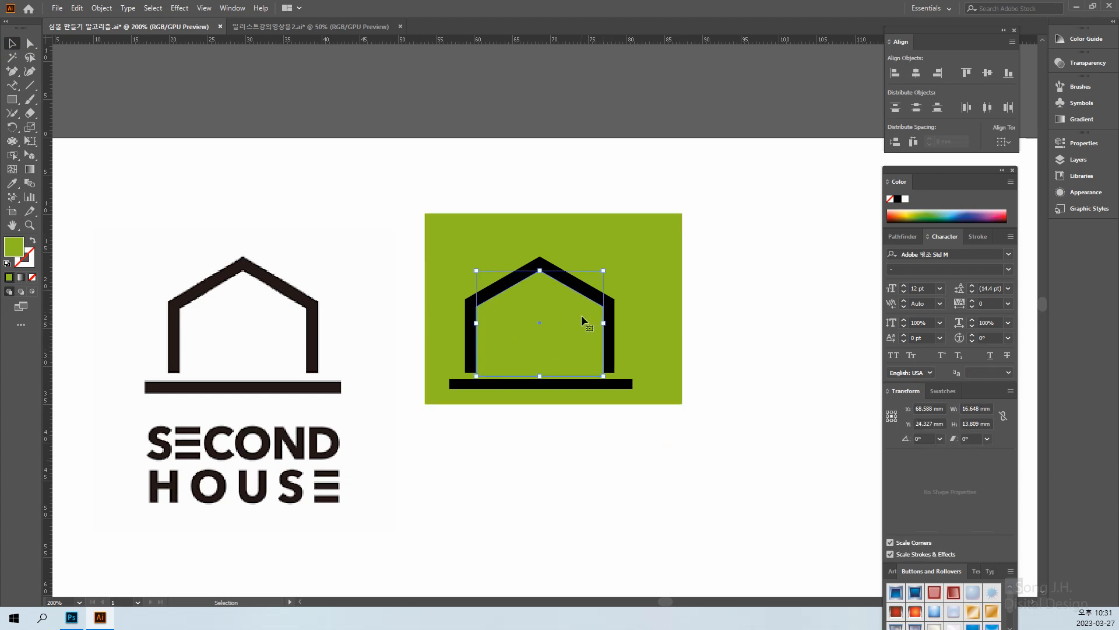
pyautogui.click(609, 348)
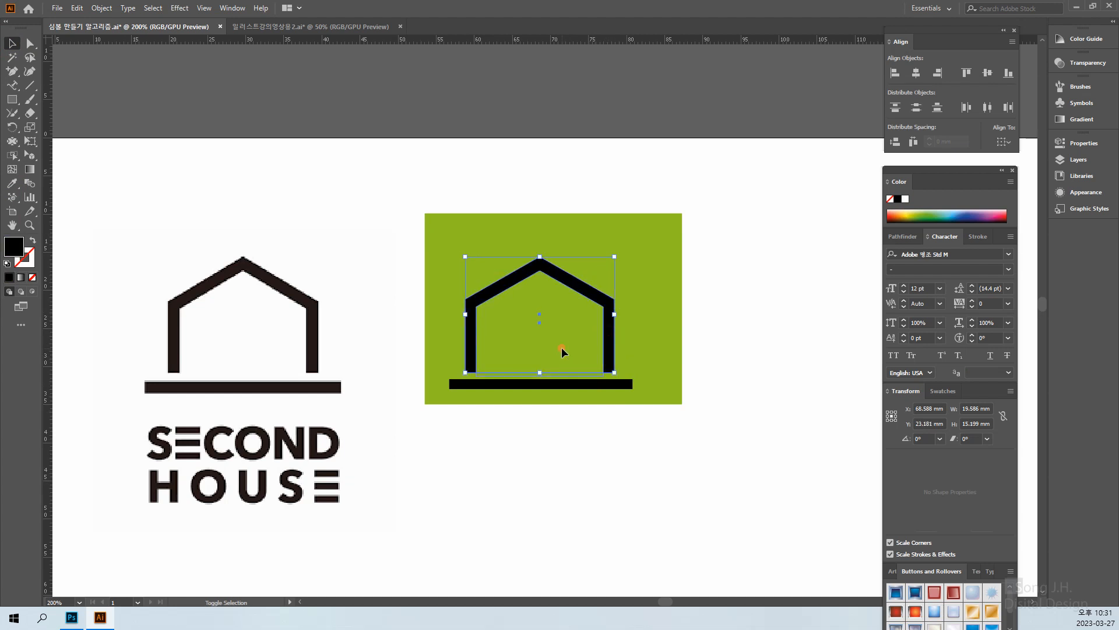
# Step: Duplicate the whole house symbol together with its green background into the empty area beside the original
pyautogui.moveTo(754, 450); pyautogui.dragTo(400, 185)
pyautogui.moveTo(742, 317); pyautogui.dragTo(676, 327)
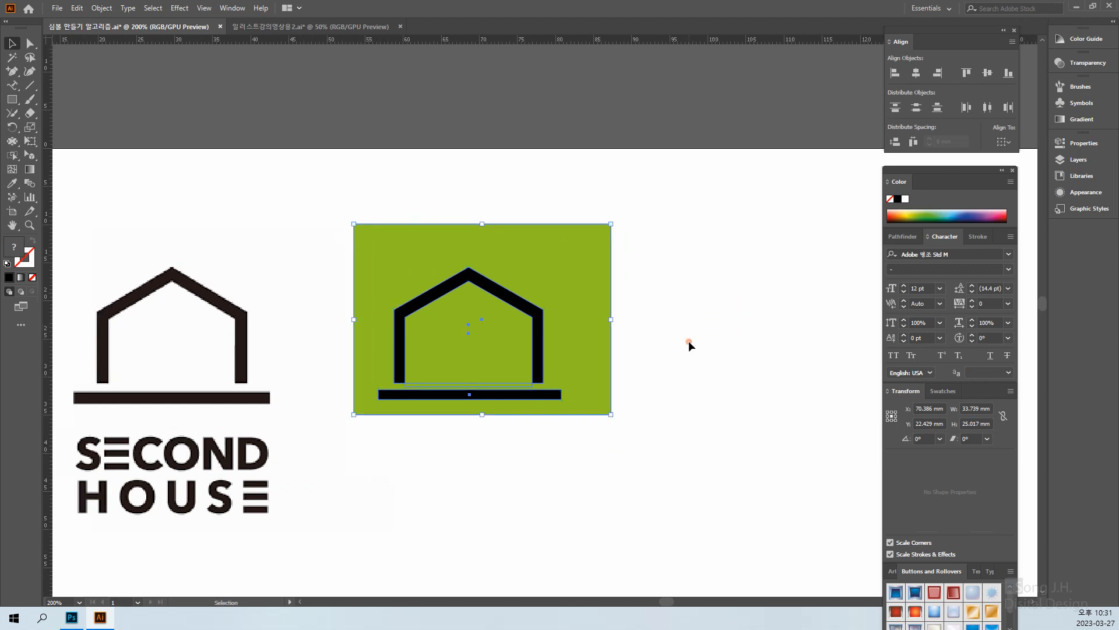
pyautogui.click(689, 341)
pyautogui.moveTo(595, 457); pyautogui.dragTo(370, 258)
pyautogui.click(693, 308)
pyautogui.moveTo(668, 228); pyautogui.dragTo(338, 441)
pyautogui.press('space')
pyautogui.moveTo(680, 370); pyautogui.dragTo(598, 411)
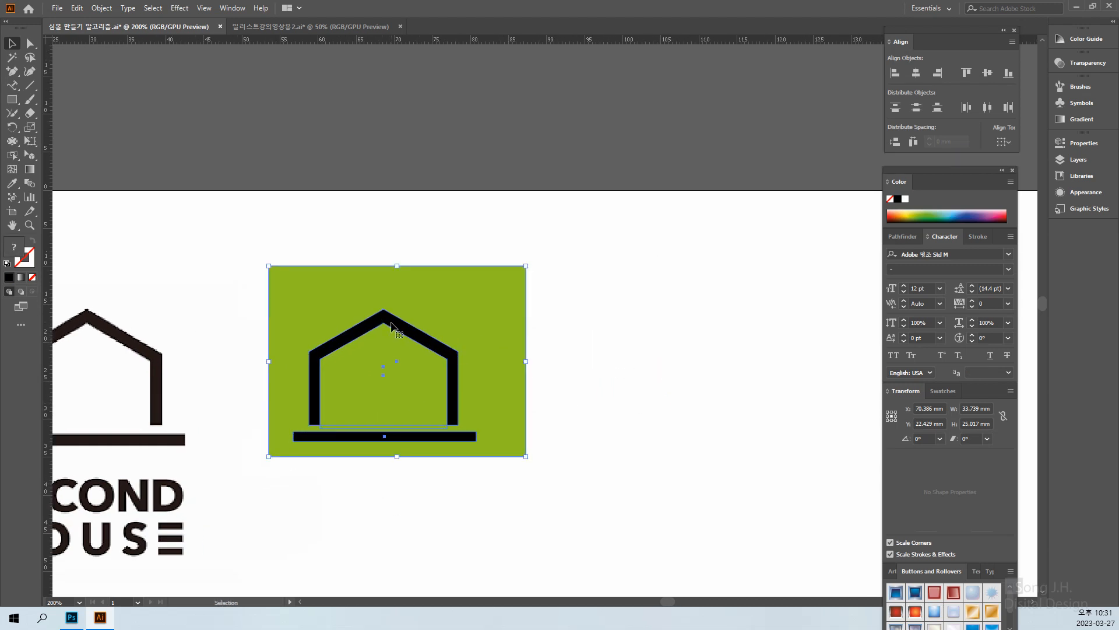
pyautogui.moveTo(395, 324); pyautogui.dragTo(719, 278)
pyautogui.click(733, 470)
# Step: Delete the green background of the copy and give its inner house shape a white fill with no stroke
pyautogui.click(816, 274)
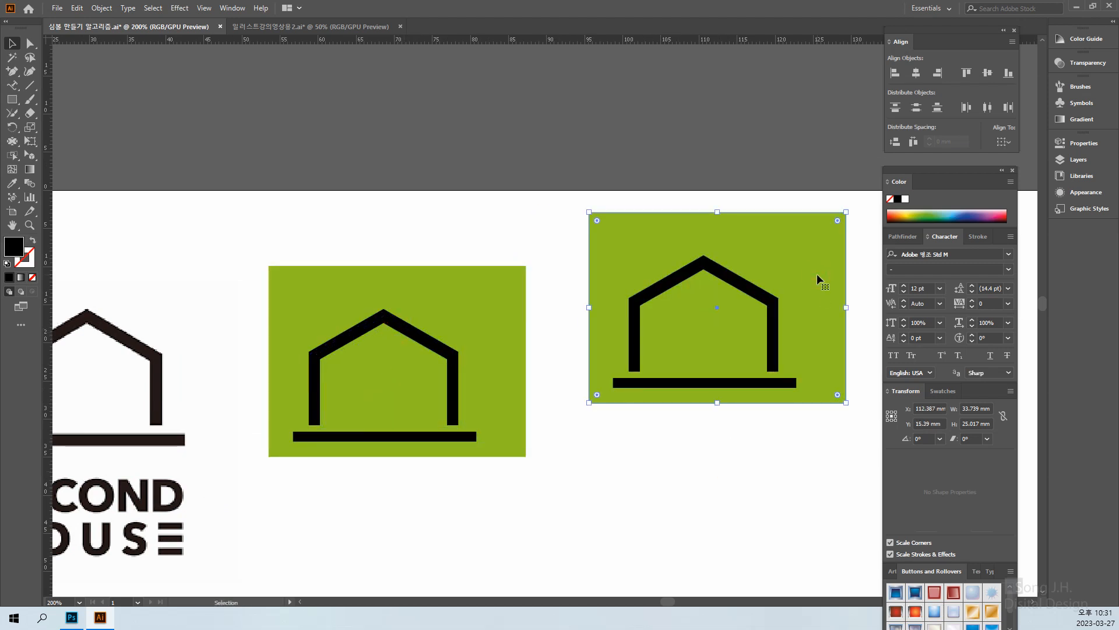
pyautogui.press('Delete')
pyautogui.click(699, 329)
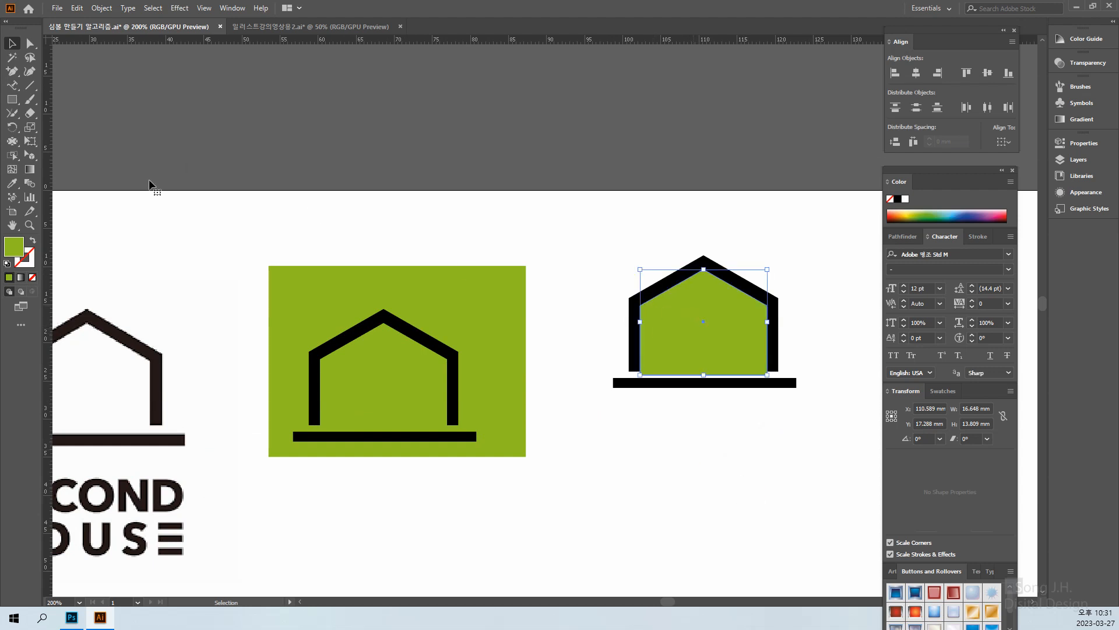
pyautogui.click(7, 264)
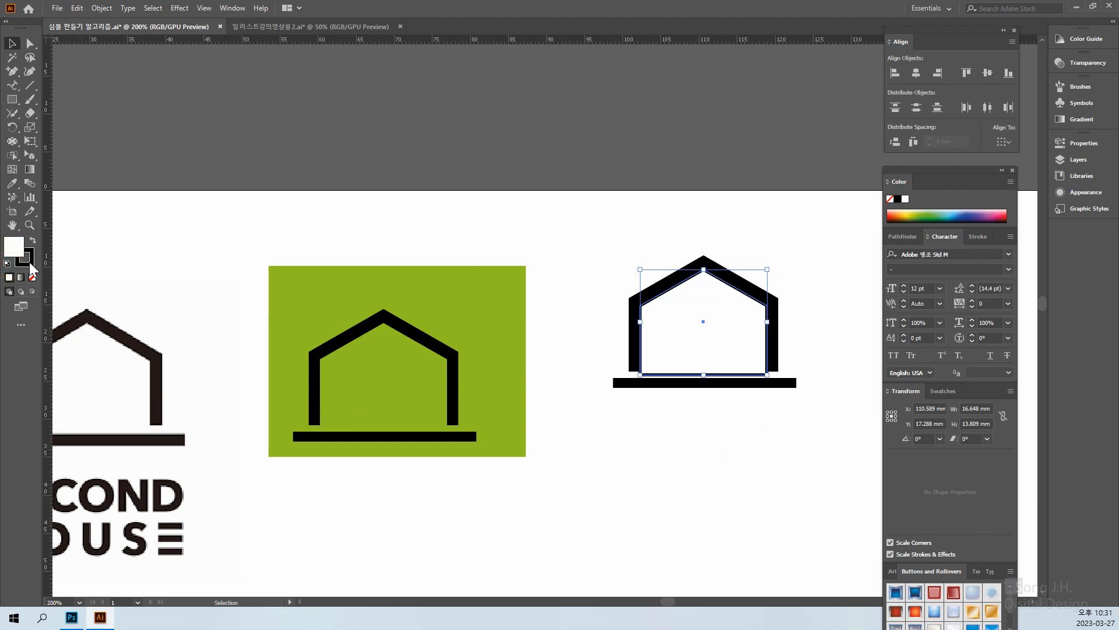
pyautogui.click(32, 276)
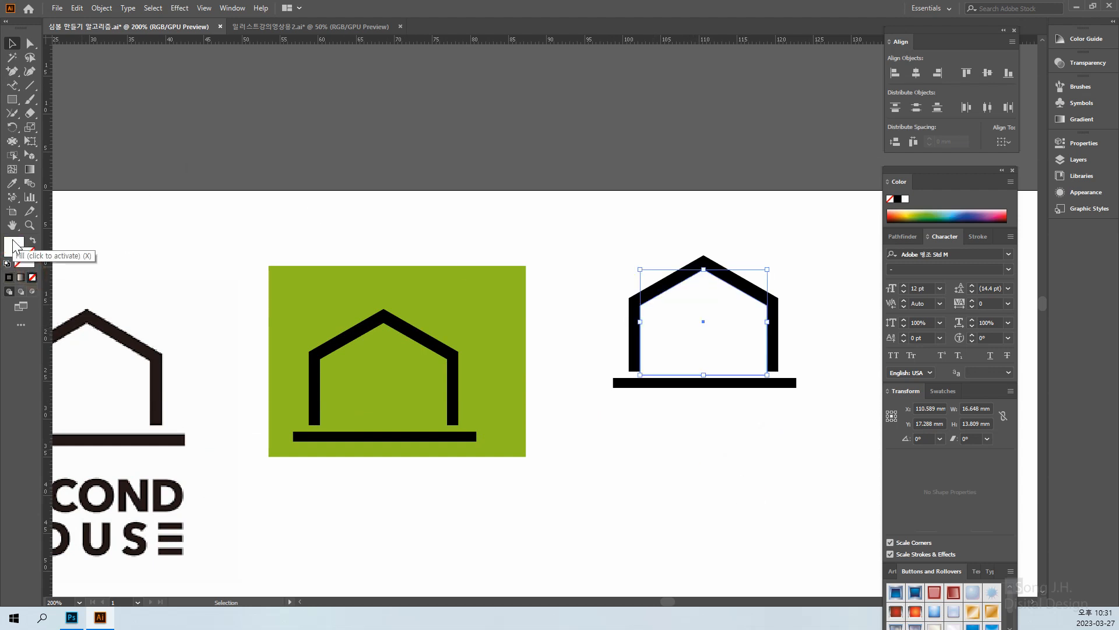
pyautogui.click(764, 447)
# Step: Move the copied house symbol and its base bar farther away from the green original
pyautogui.scroll(1, 761, 432)
pyautogui.hscroll(2, 762, 432)
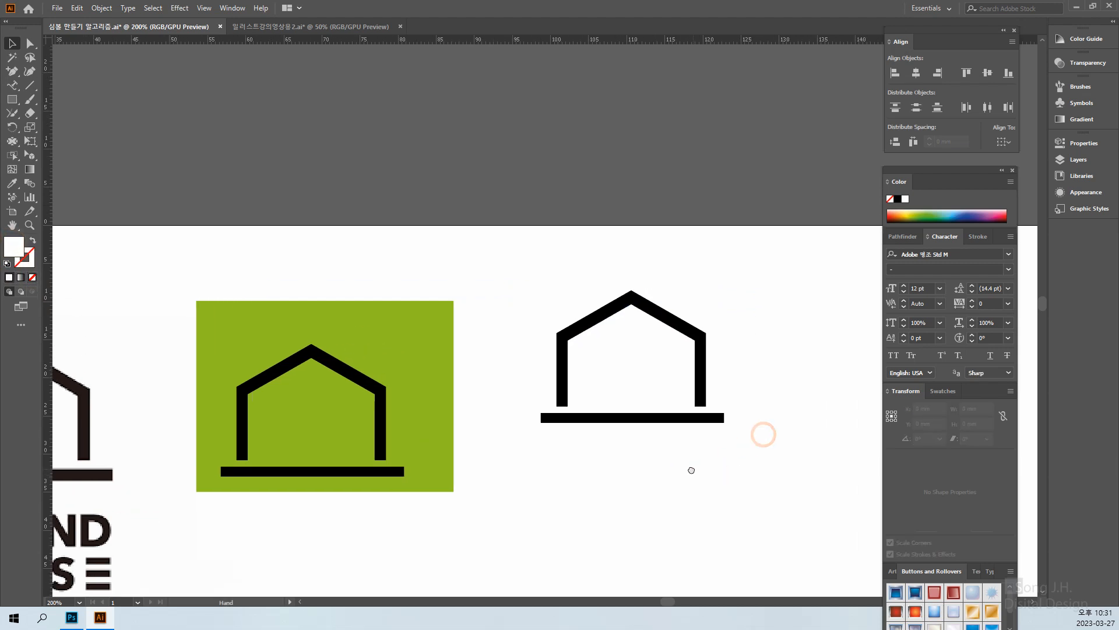
pyautogui.moveTo(507, 259); pyautogui.dragTo(748, 460)
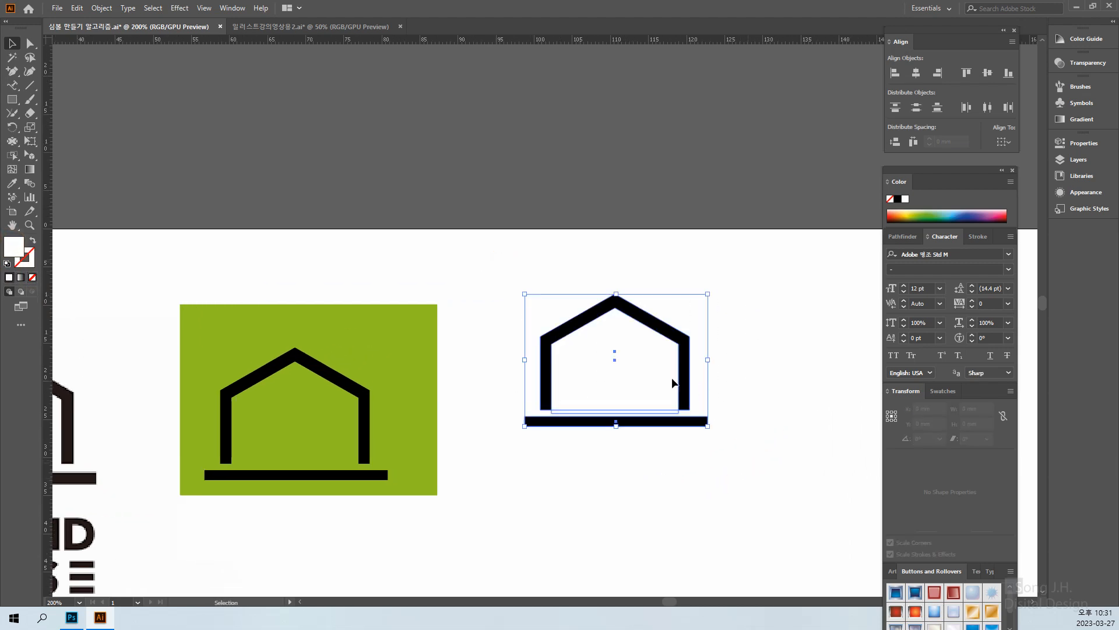
pyautogui.moveTo(679, 389); pyautogui.dragTo(793, 344)
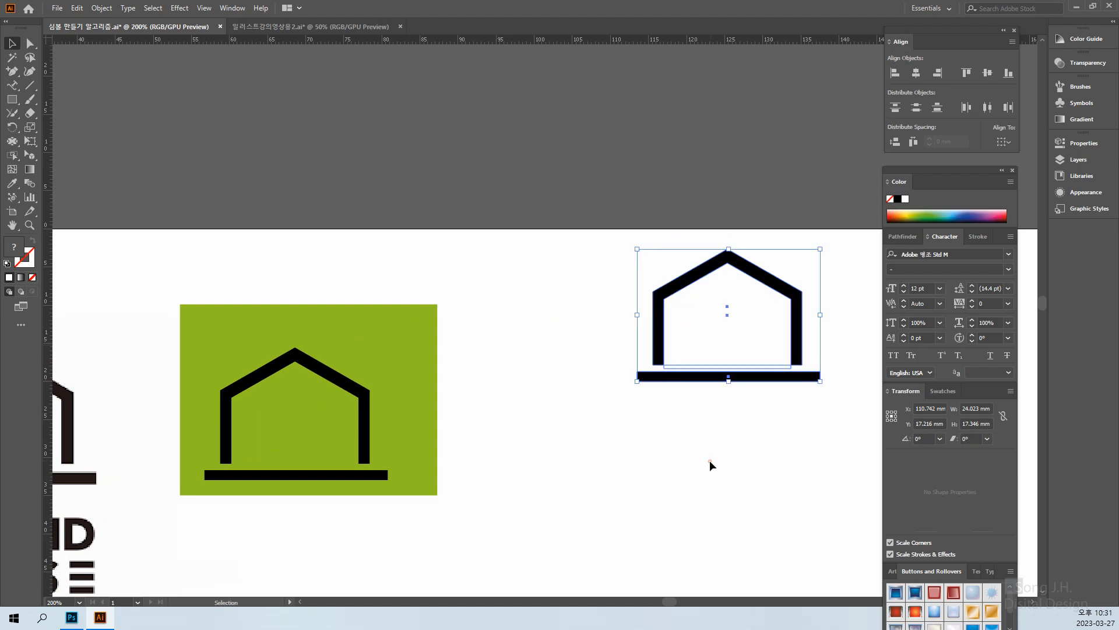
pyautogui.click(710, 463)
# Step: Move the green background rectangle off the original symbol and back behind it
pyautogui.moveTo(426, 358); pyautogui.dragTo(589, 277)
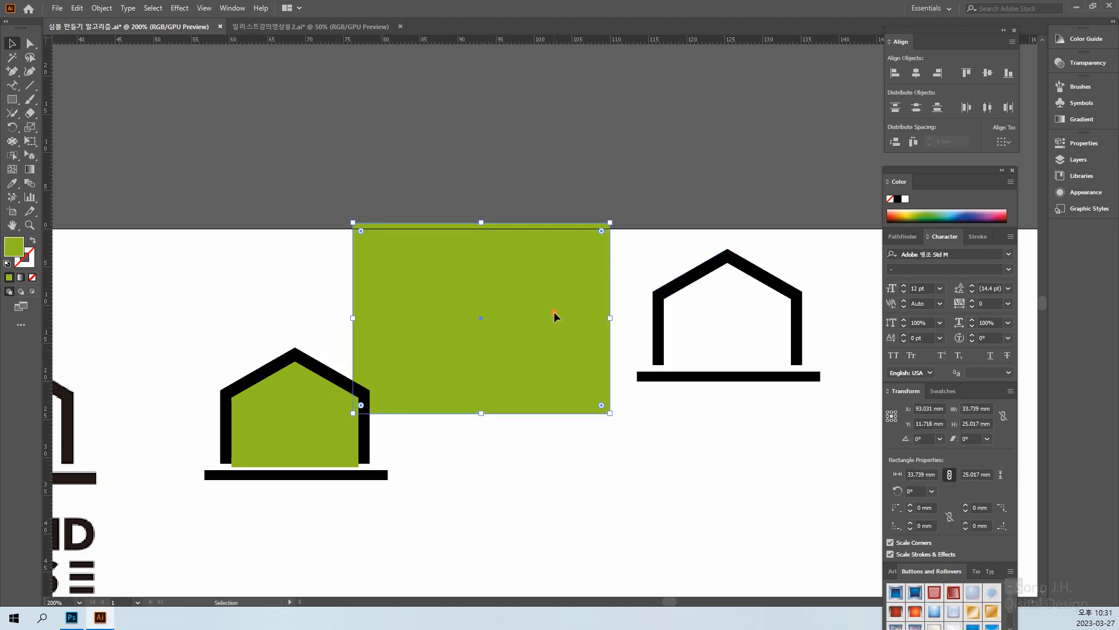
pyautogui.moveTo(554, 315); pyautogui.dragTo(363, 410)
pyautogui.click(545, 419)
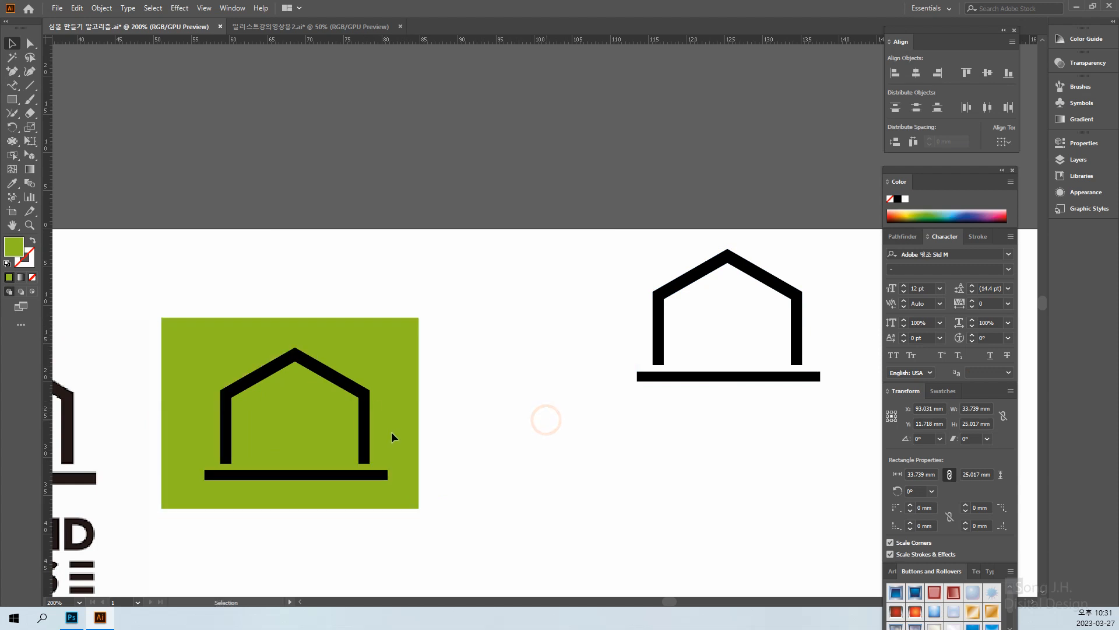
# Step: Give the inner house shape on the green background a white fill with no stroke
pyautogui.click(344, 406)
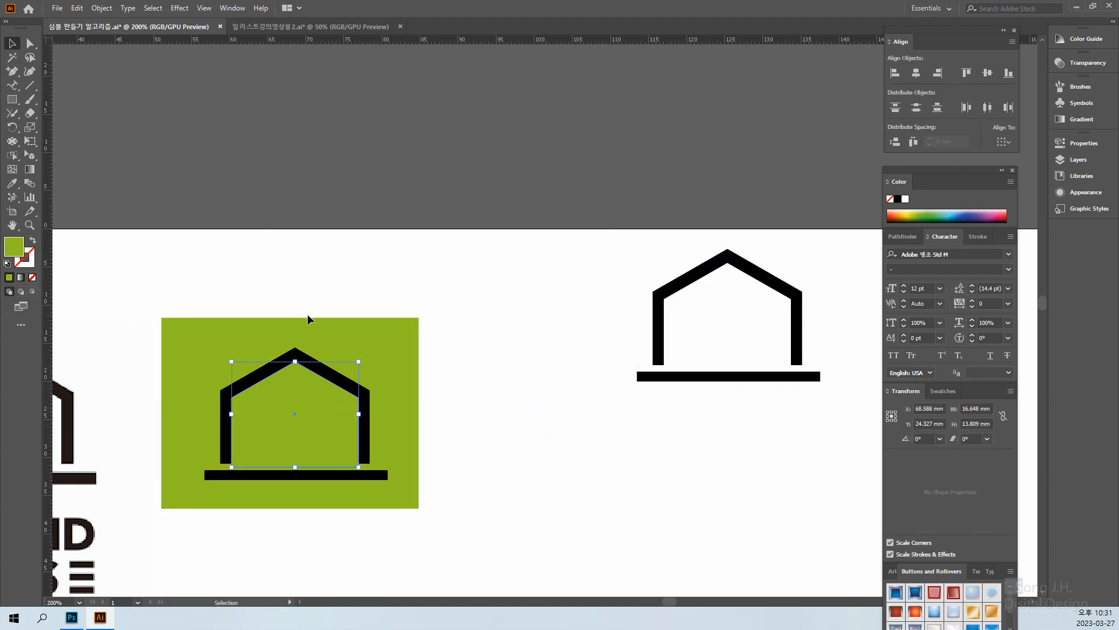
pyautogui.click(7, 263)
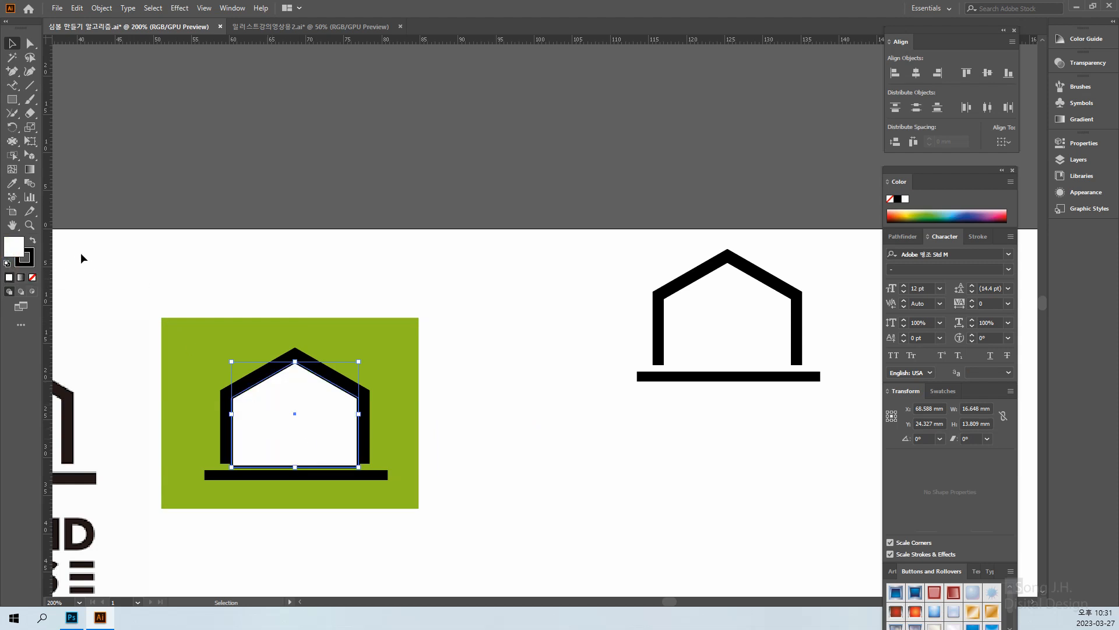
pyautogui.click(28, 262)
pyautogui.click(32, 277)
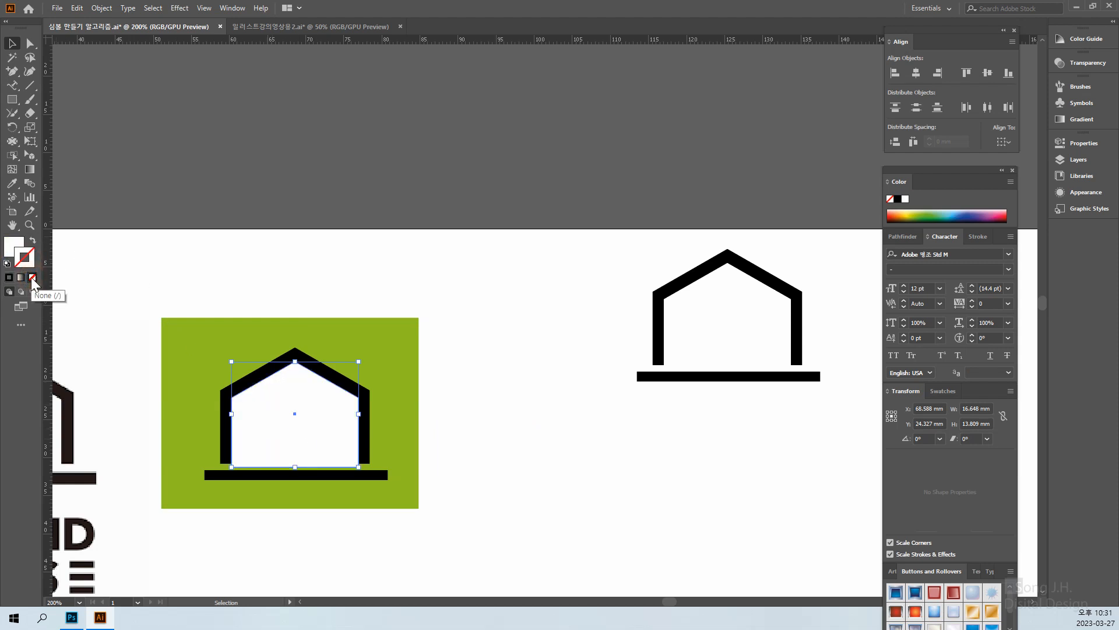
# Step: Move the green background rectangle off the original symbol to the empty area below the copy
pyautogui.click(169, 335)
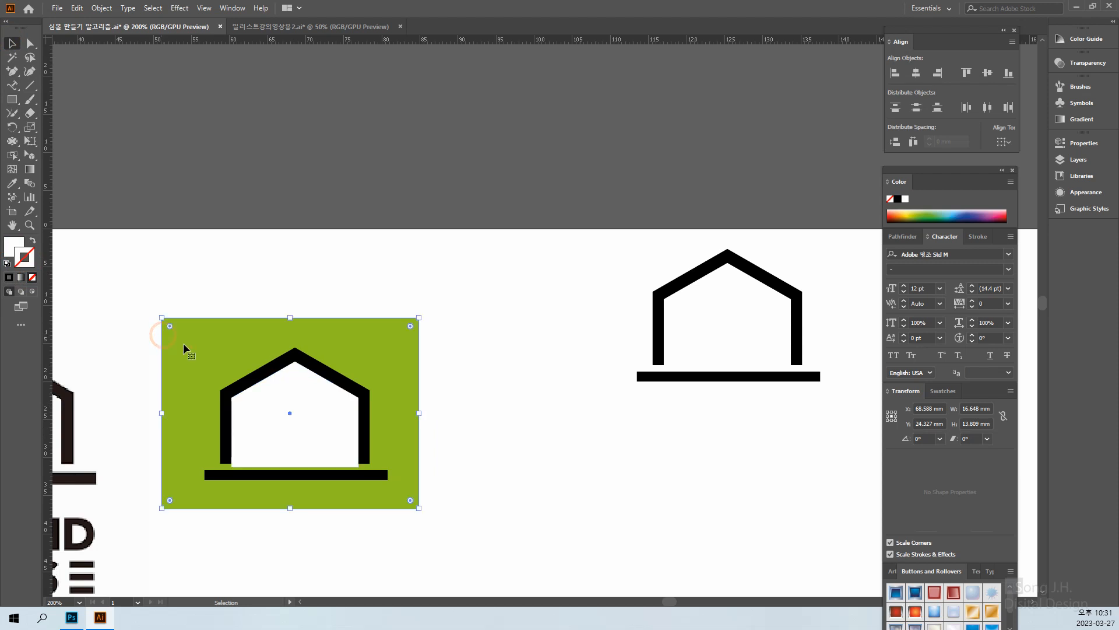
pyautogui.click(282, 287)
pyautogui.moveTo(348, 355); pyautogui.dragTo(655, 452)
# Step: Cut the white inner shape out of the original black house shape with the Pathfinder's Minus Front
pyautogui.click(332, 384)
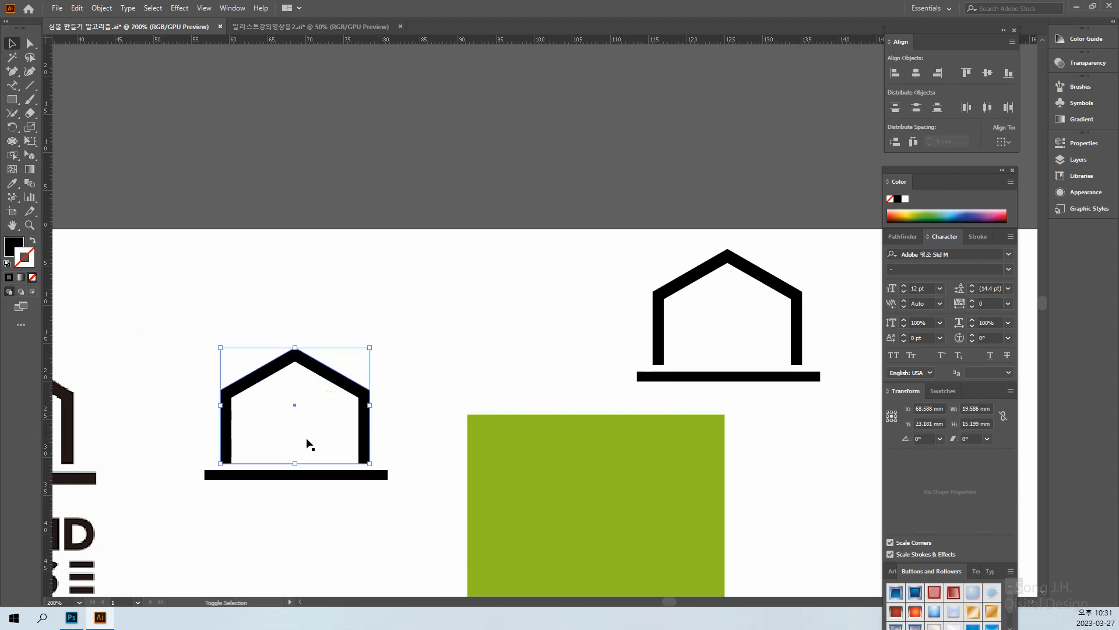
pyautogui.click(305, 439)
pyautogui.moveTo(362, 322); pyautogui.dragTo(266, 394)
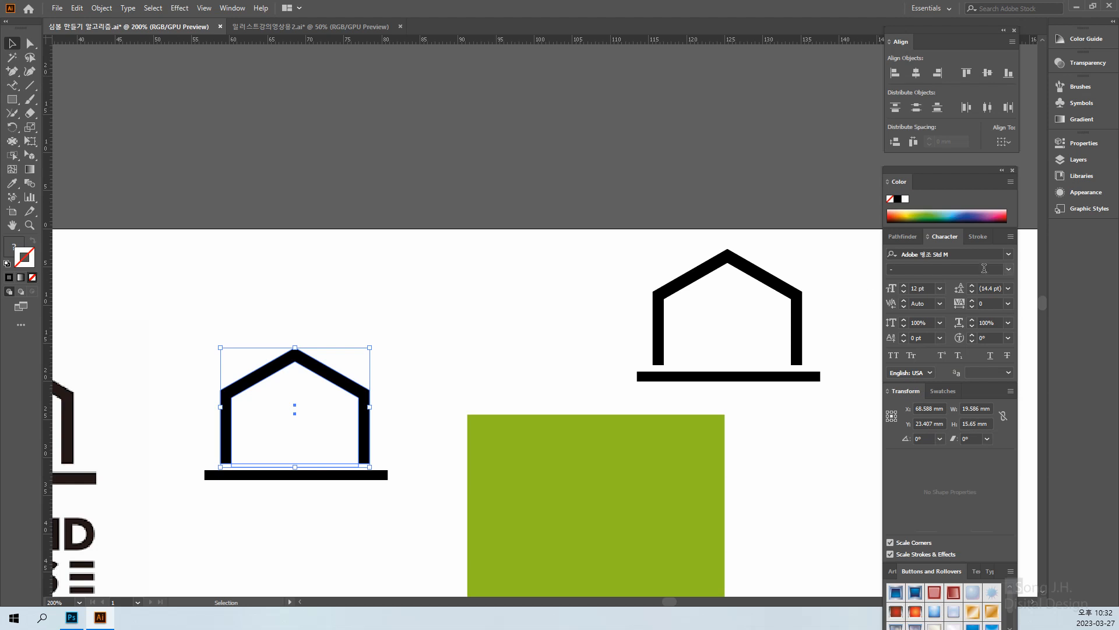
pyautogui.click(902, 236)
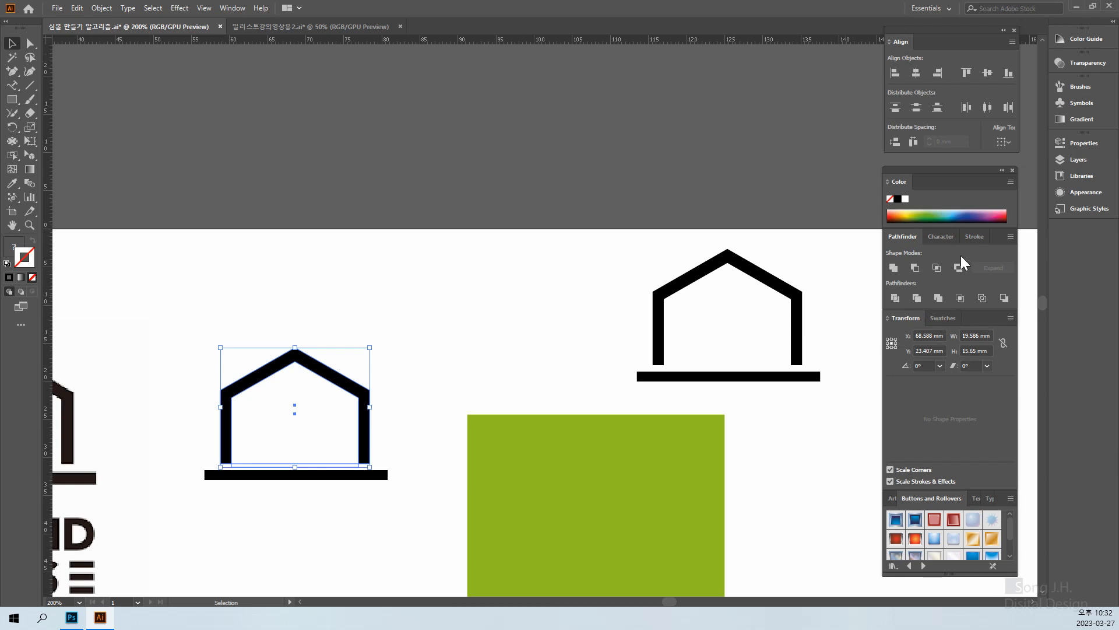
pyautogui.click(914, 267)
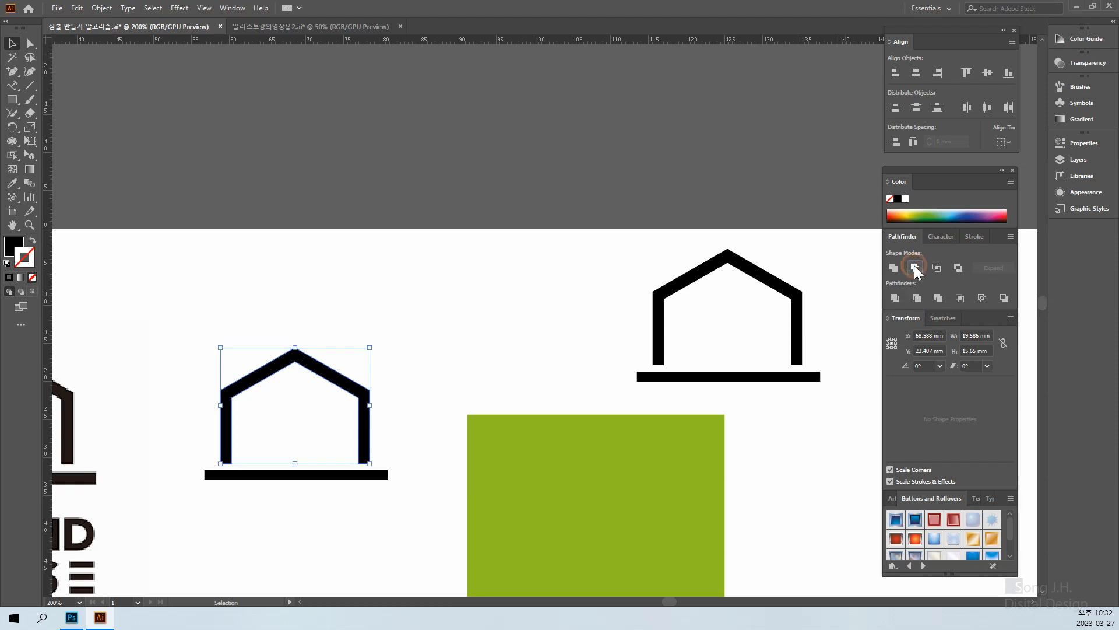
pyautogui.click(487, 313)
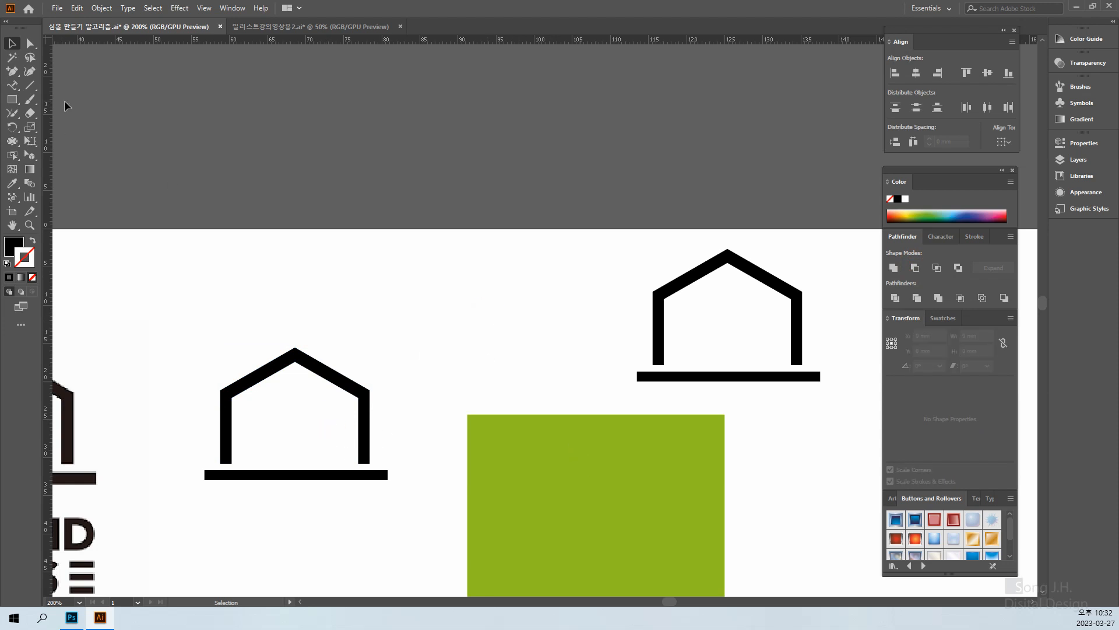
# Step: Move the green rectangle back behind the cut-out house symbol and check the resulting house outline against it
pyautogui.moveTo(594, 491); pyautogui.dragTo(289, 384)
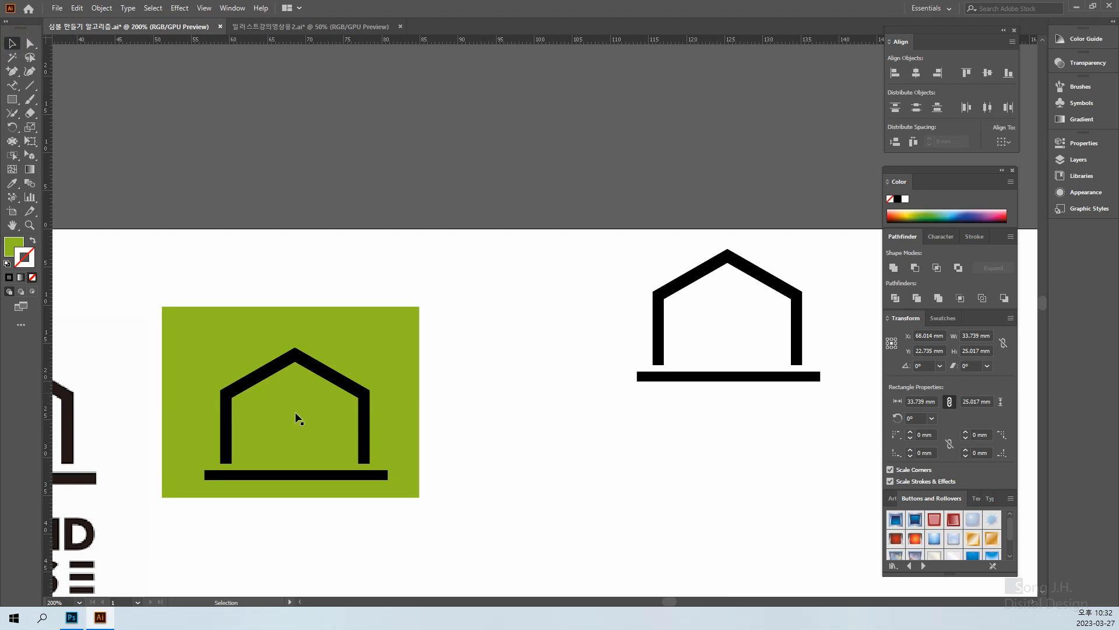
pyautogui.hotkey('ctrl', 'shift', 'a')
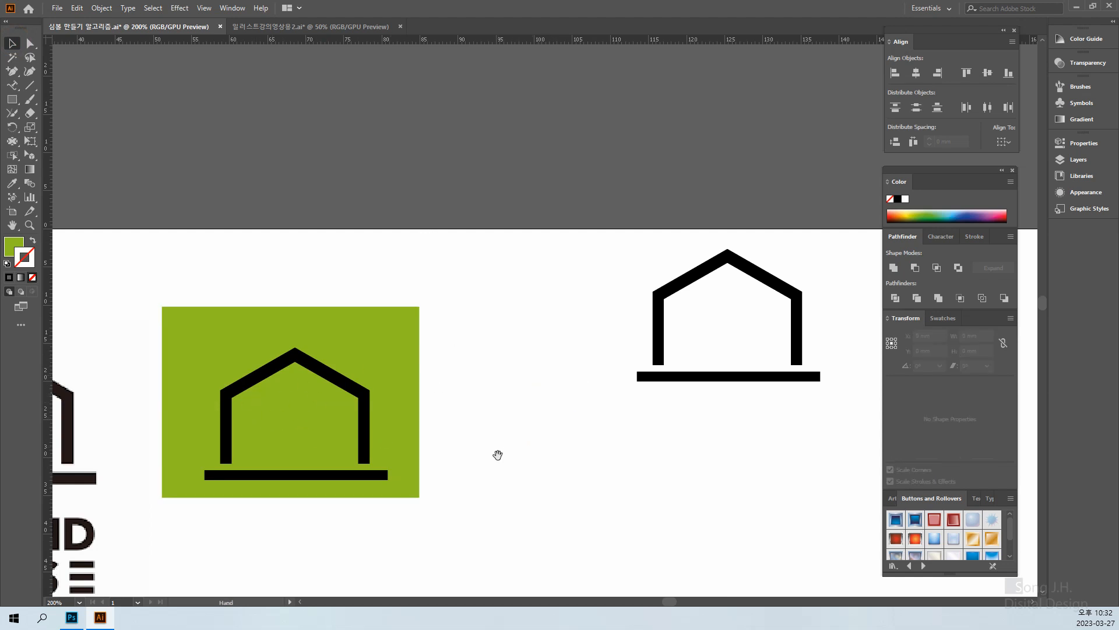
pyautogui.moveTo(497, 455); pyautogui.dragTo(623, 376)
pyautogui.click(481, 317)
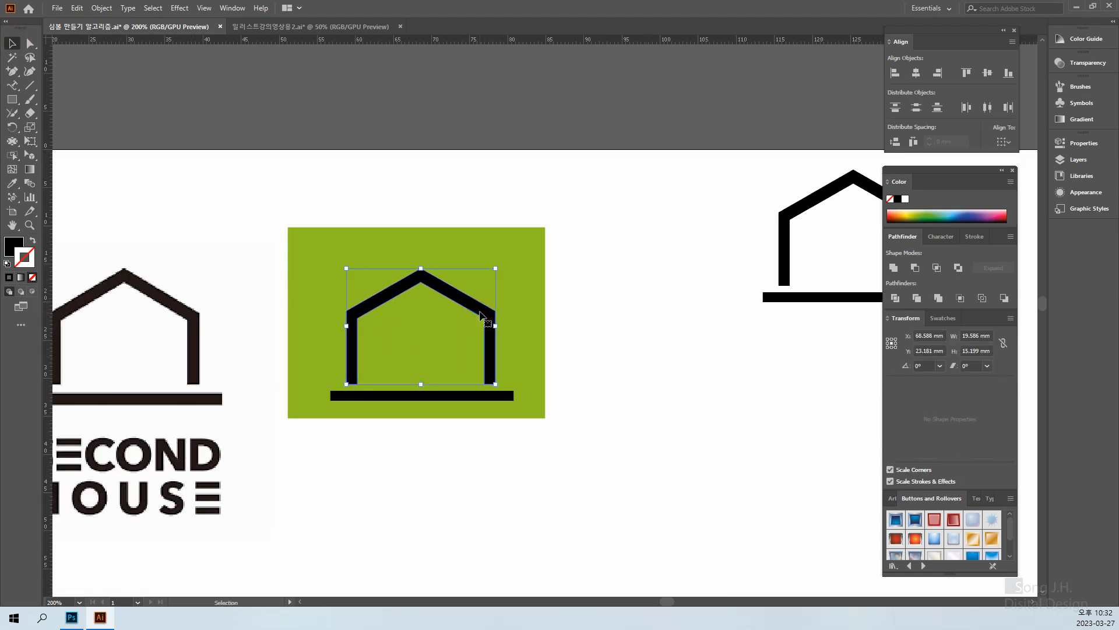
pyautogui.click(520, 457)
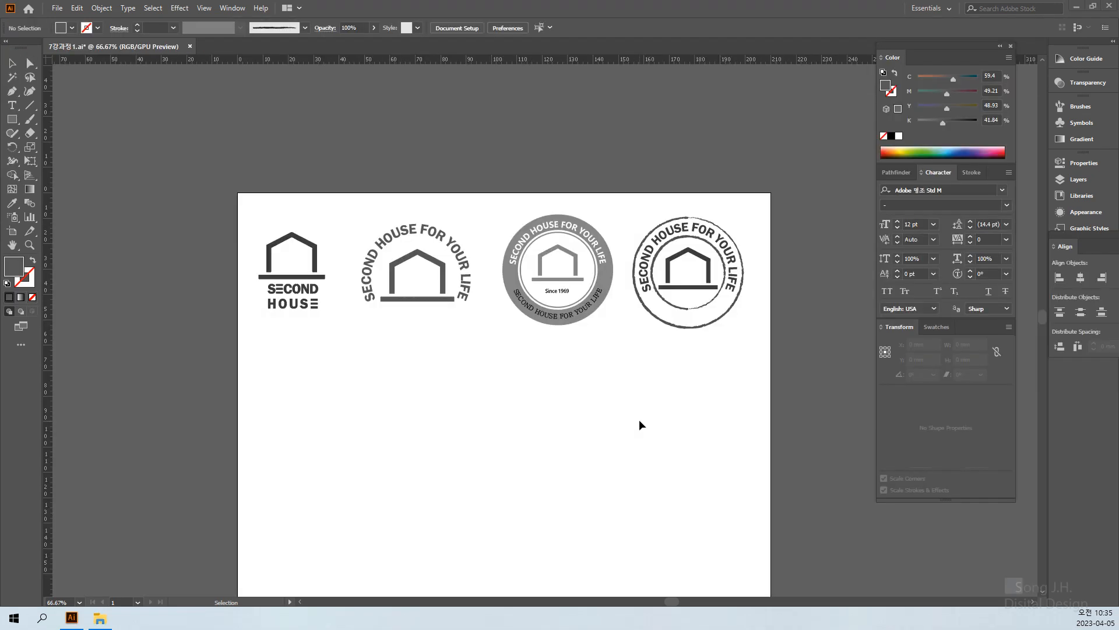
# Step: Draw a rectangle about 210 × 188 mm over the upper part of the artboard, covering all four logo variations
pyautogui.scroll(-2, 640, 422)
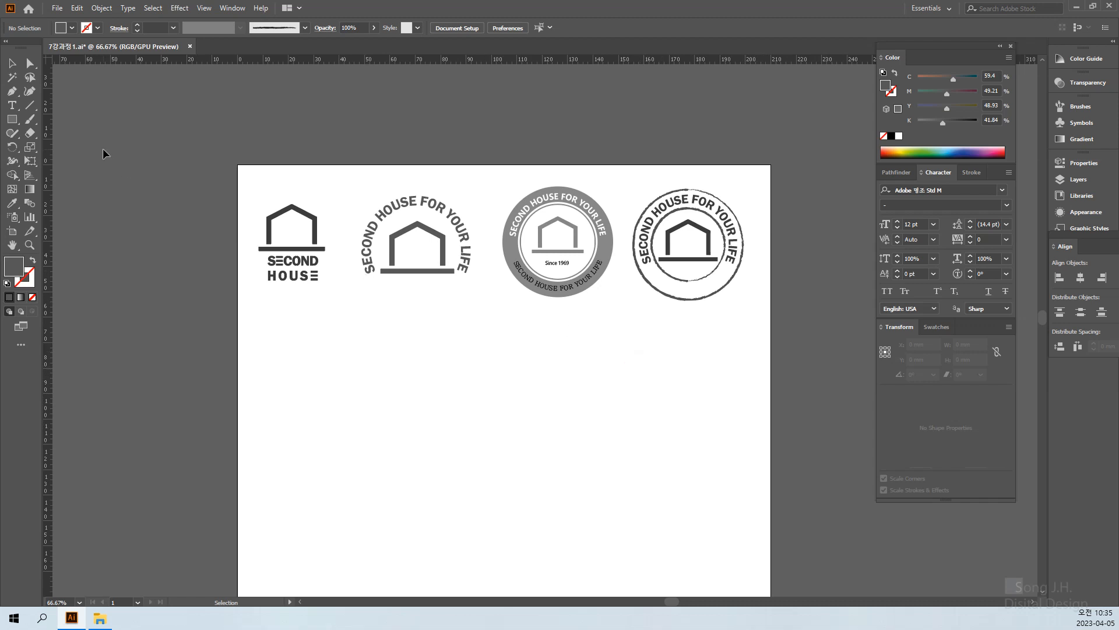
pyautogui.click(8, 122)
pyautogui.moveTo(237, 163); pyautogui.dragTo(771, 529)
pyautogui.click(796, 531)
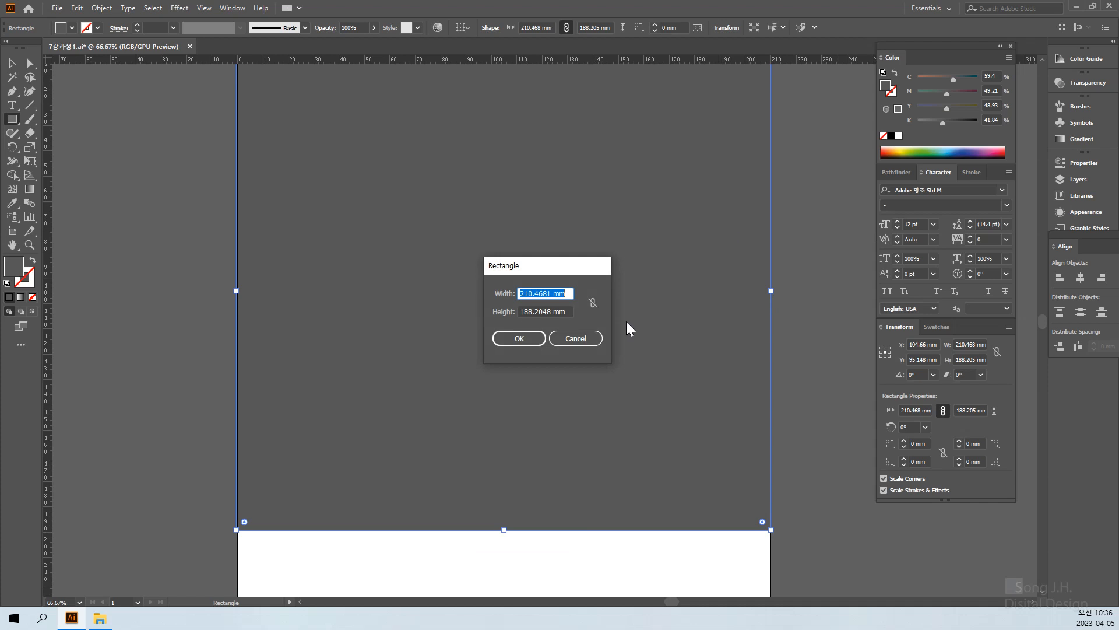
pyautogui.click(577, 338)
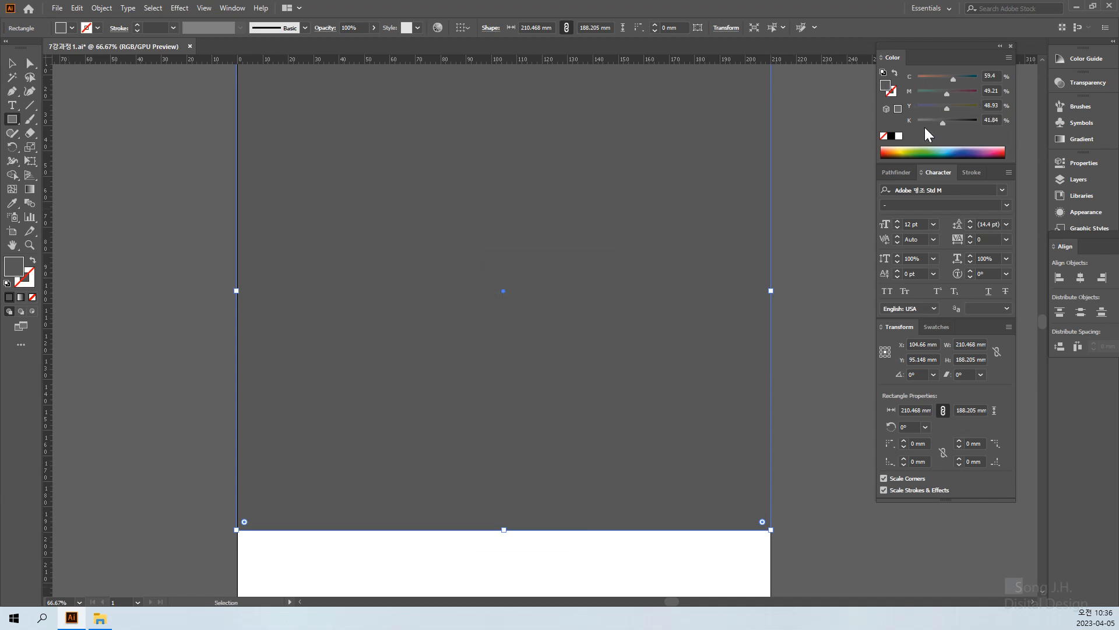
# Step: Send the rectangle behind the logos and fill it with light beige, C 7, M 5, Y 16, K 9
pyautogui.click(924, 120)
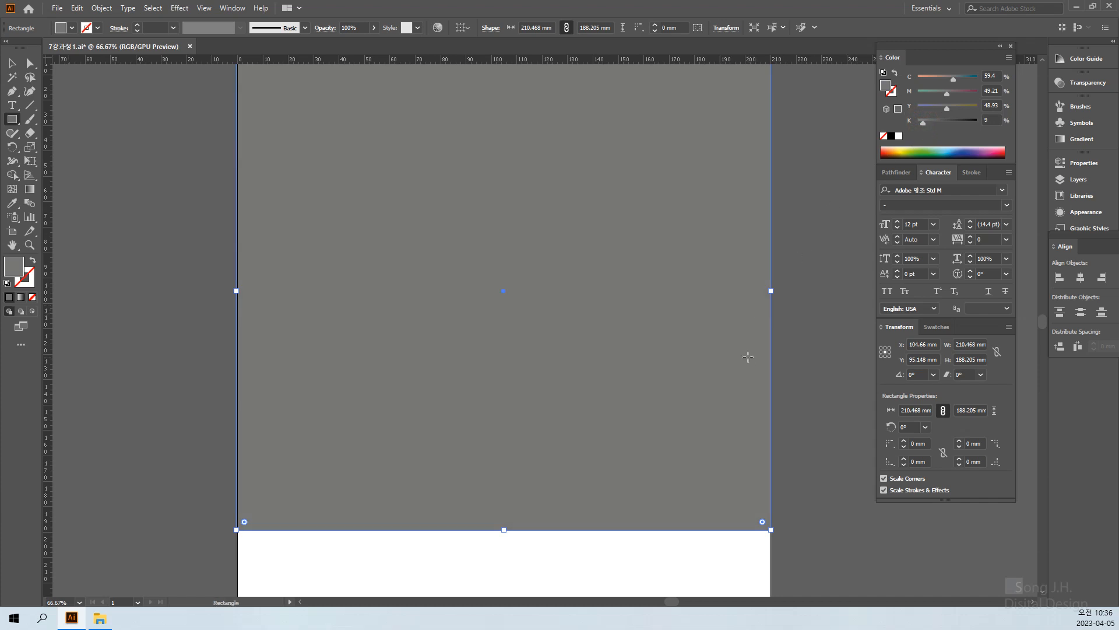
pyautogui.hotkey('ctrl', 'shift', '[')
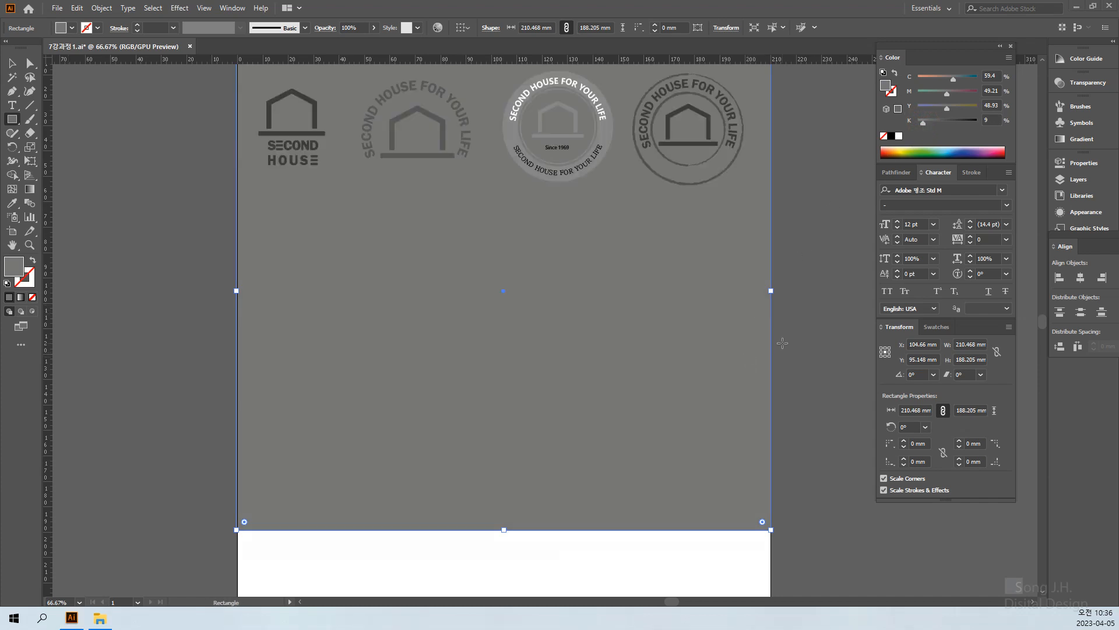
pyautogui.press('v')
pyautogui.click(970, 105)
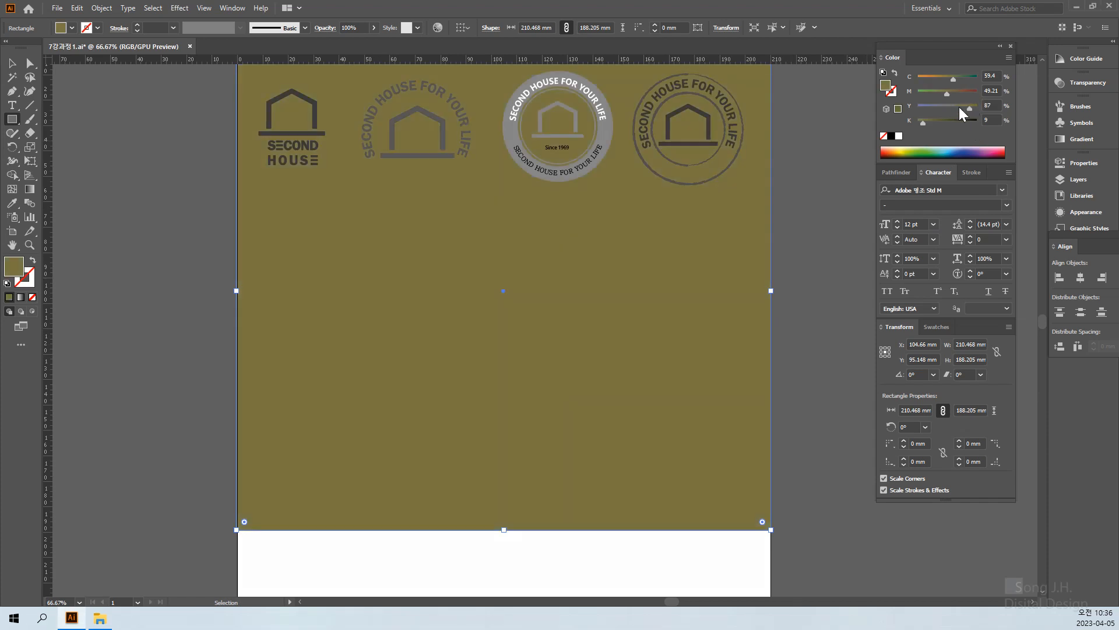
pyautogui.moveTo(948, 81); pyautogui.dragTo(915, 112)
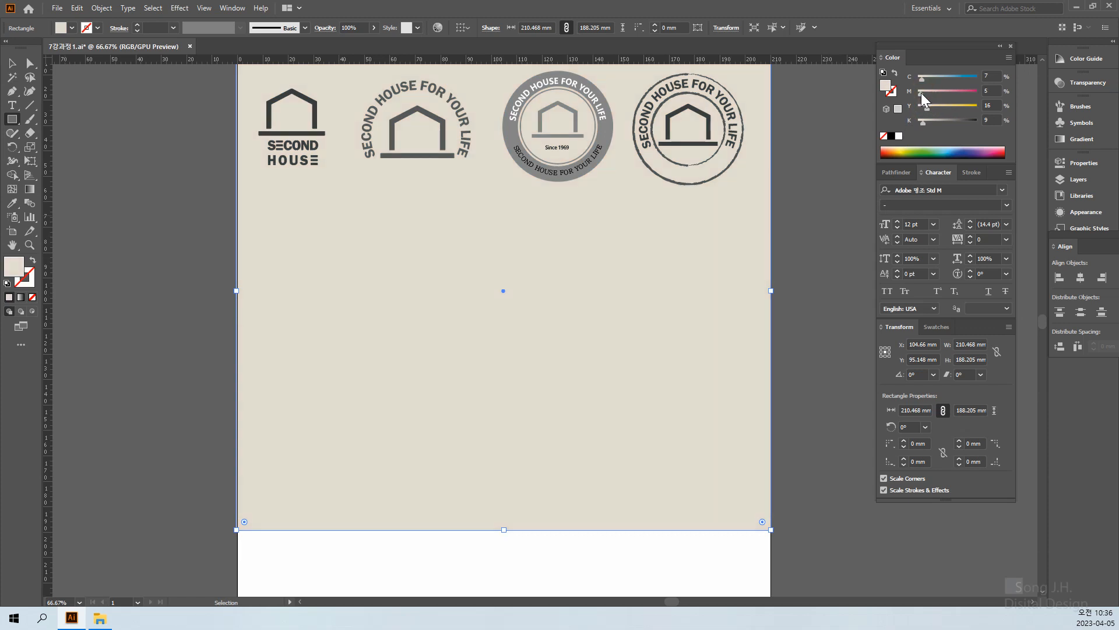
pyautogui.click(810, 309)
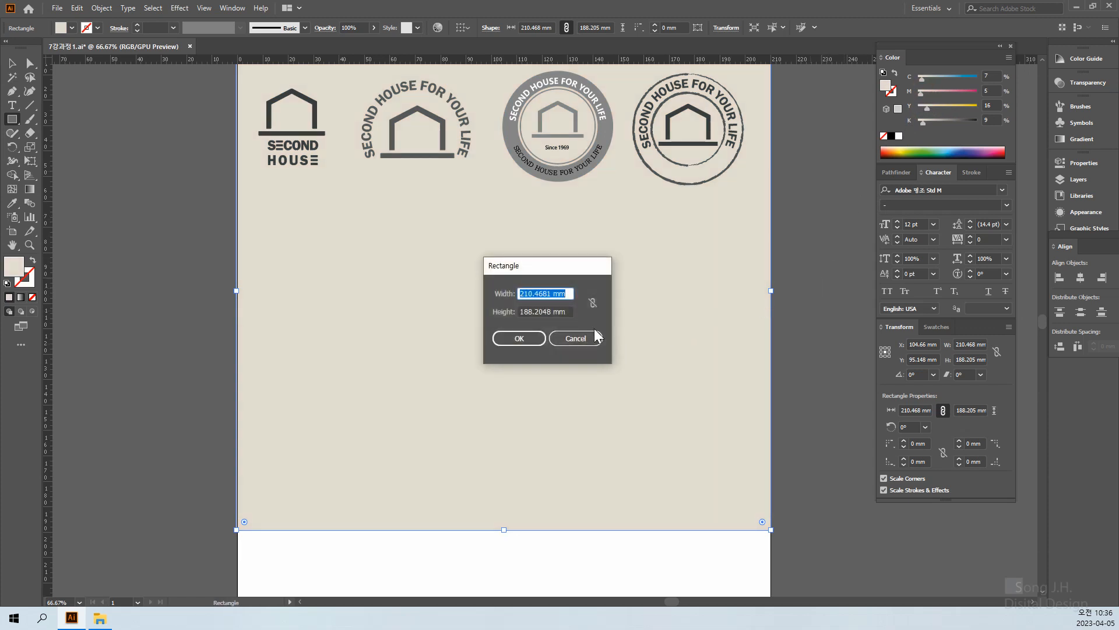
pyautogui.click(565, 337)
# Step: Stretch the beige rectangle's upper edge to the top of the artboard, making it about 189.4 mm high
pyautogui.moveTo(572, 319); pyautogui.dragTo(559, 504)
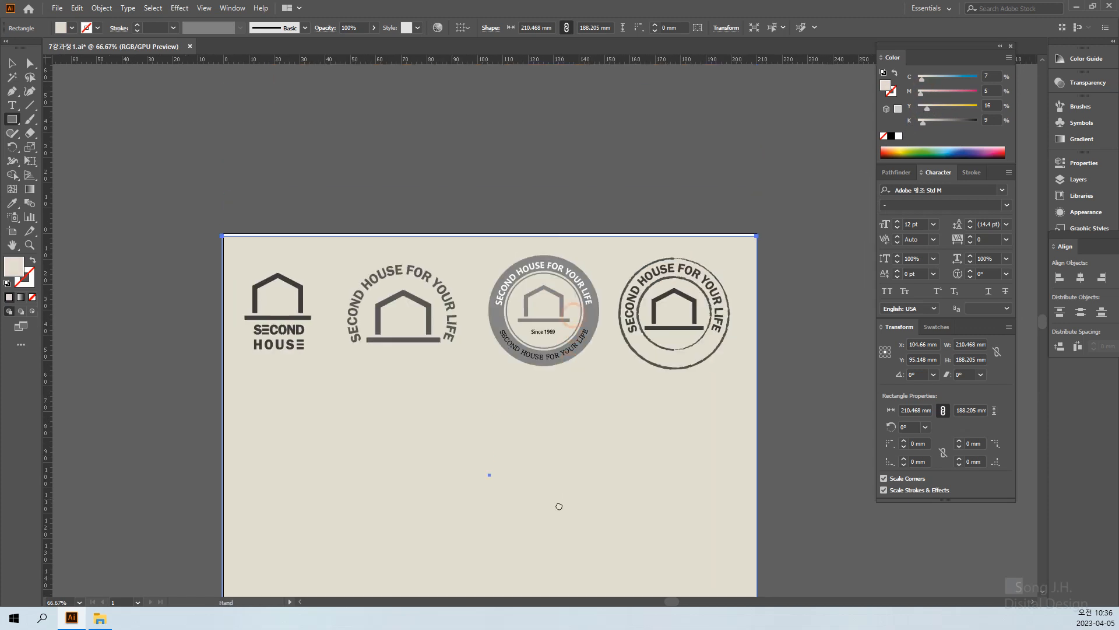
pyautogui.moveTo(569, 445); pyautogui.dragTo(612, 295)
pyautogui.click(551, 313)
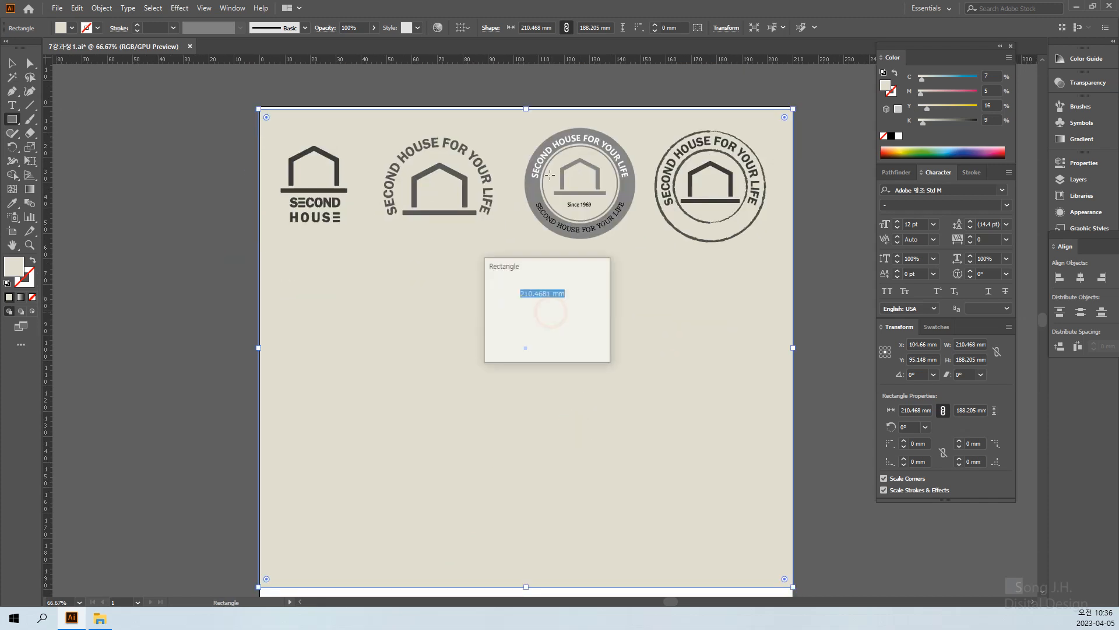
pyautogui.press('Escape')
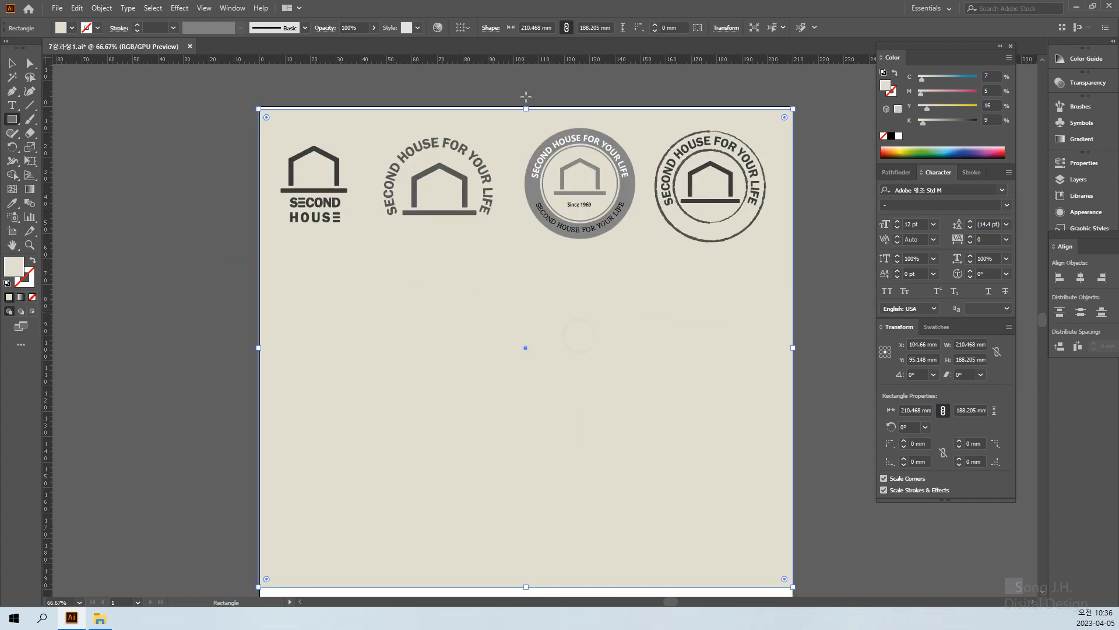
pyautogui.moveTo(527, 108)
pyautogui.mouseDown()
pyautogui.moveTo(551, 104)
pyautogui.moveTo(527, 106)
pyautogui.mouseUp()
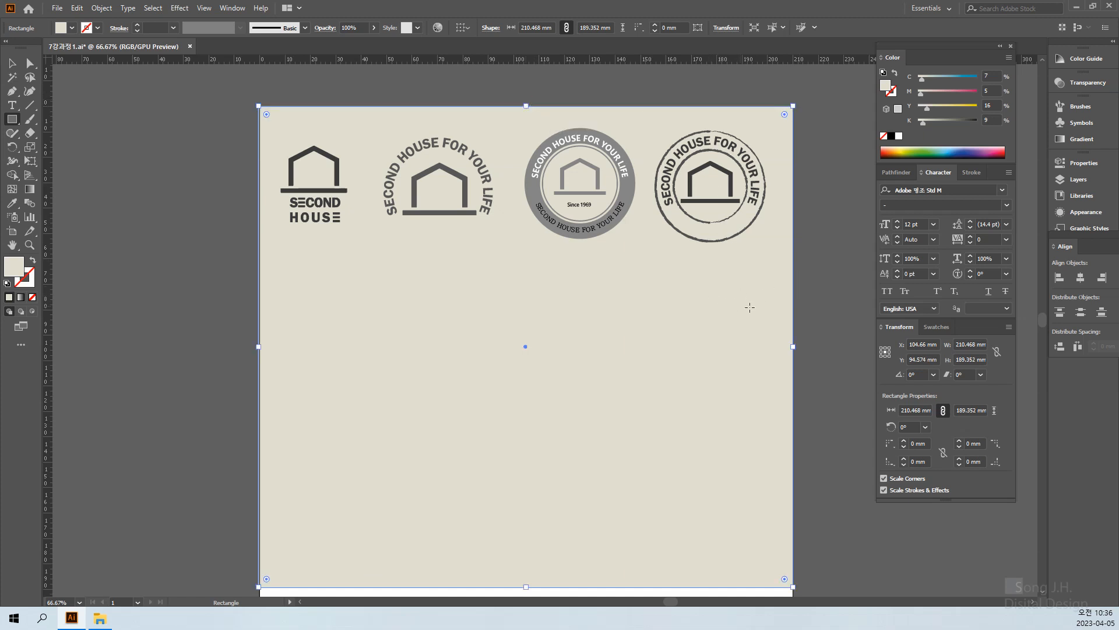
pyautogui.click(11, 62)
pyautogui.click(92, 185)
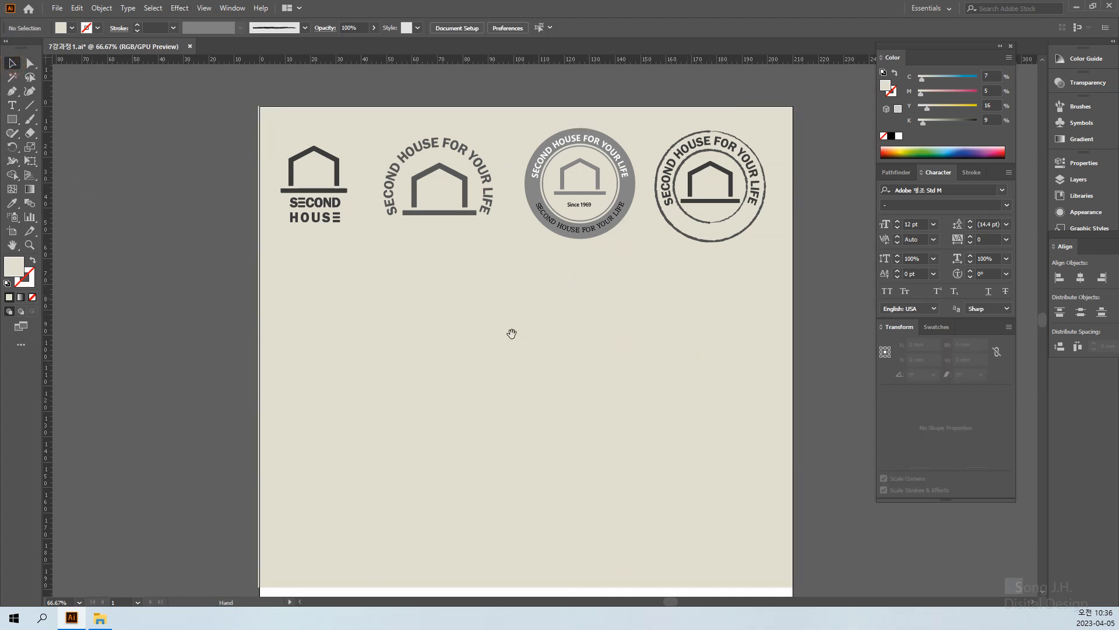
# Step: Lock the beige background rectangle so it cannot be selected
pyautogui.moveTo(452, 292); pyautogui.dragTo(428, 285)
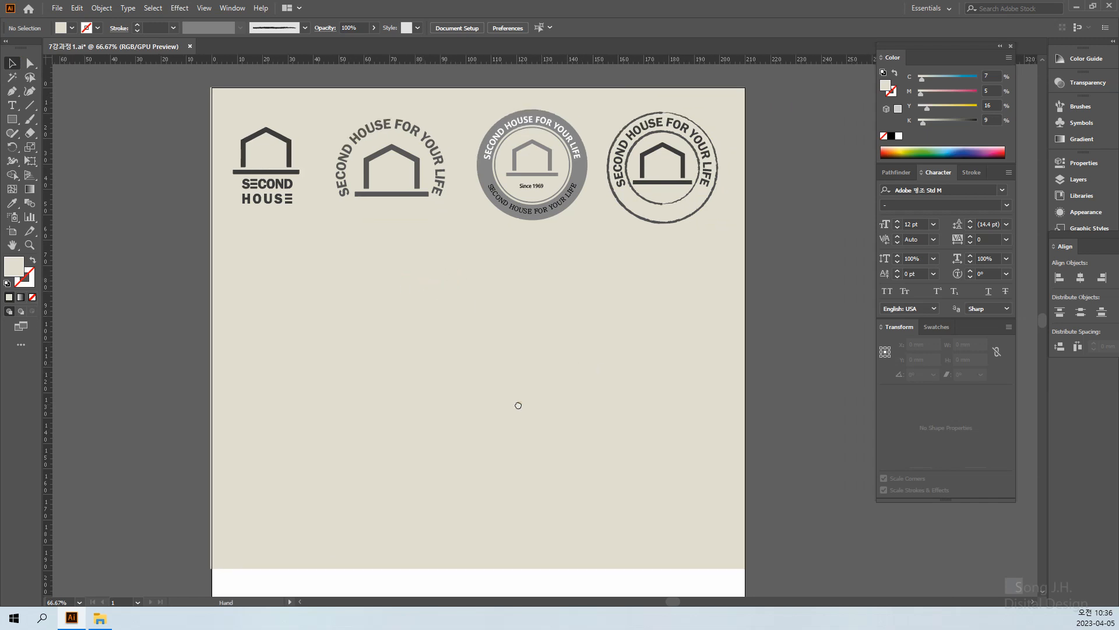
pyautogui.moveTo(537, 414); pyautogui.dragTo(543, 151)
pyautogui.moveTo(474, 365); pyautogui.dragTo(465, 488)
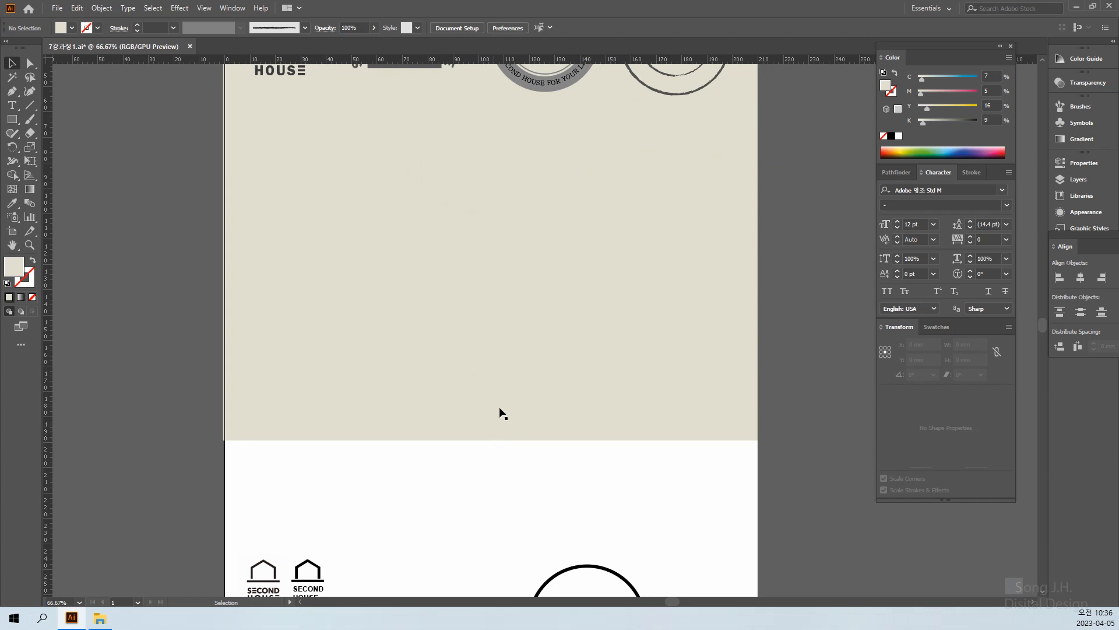
pyautogui.moveTo(505, 295); pyautogui.dragTo(531, 448)
pyautogui.click(418, 383)
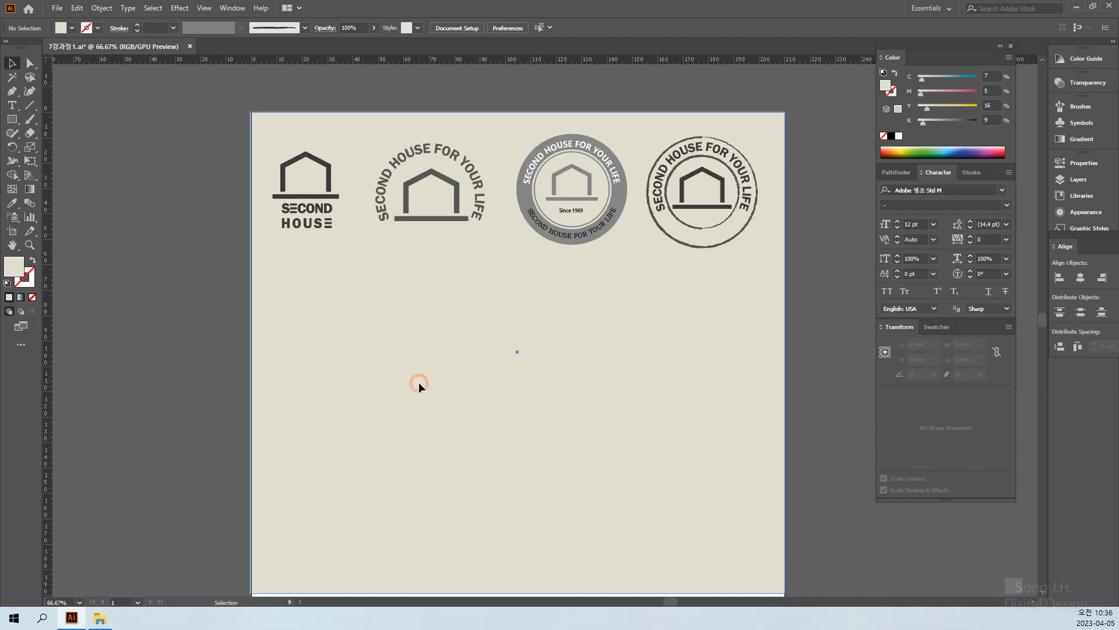
pyautogui.hotkey('ctrl', '2')
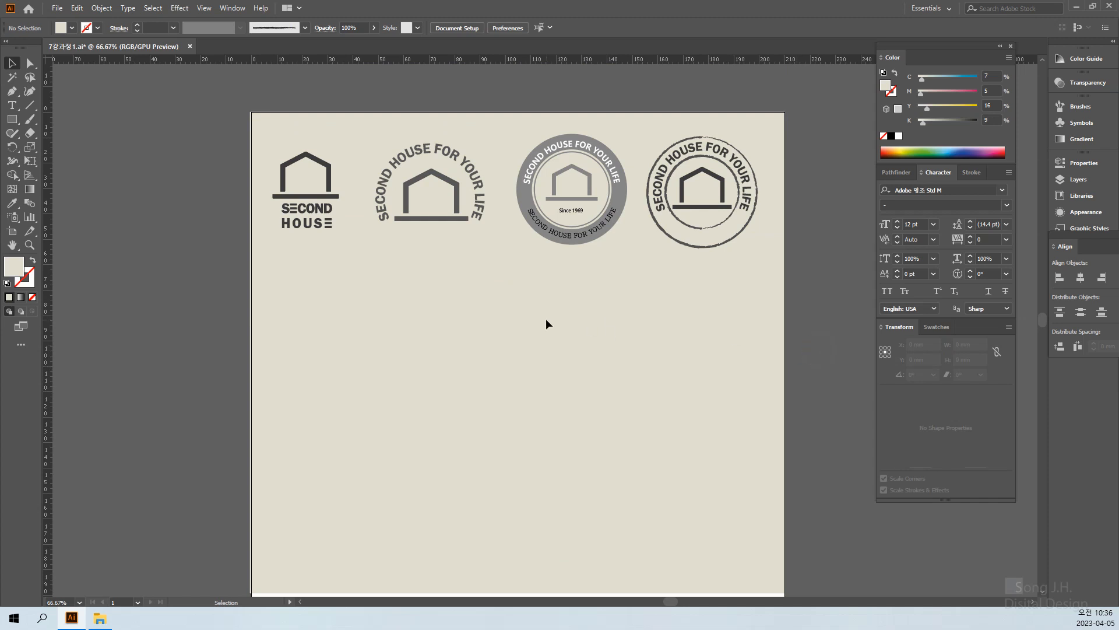
pyautogui.moveTo(546, 320); pyautogui.dragTo(531, 330)
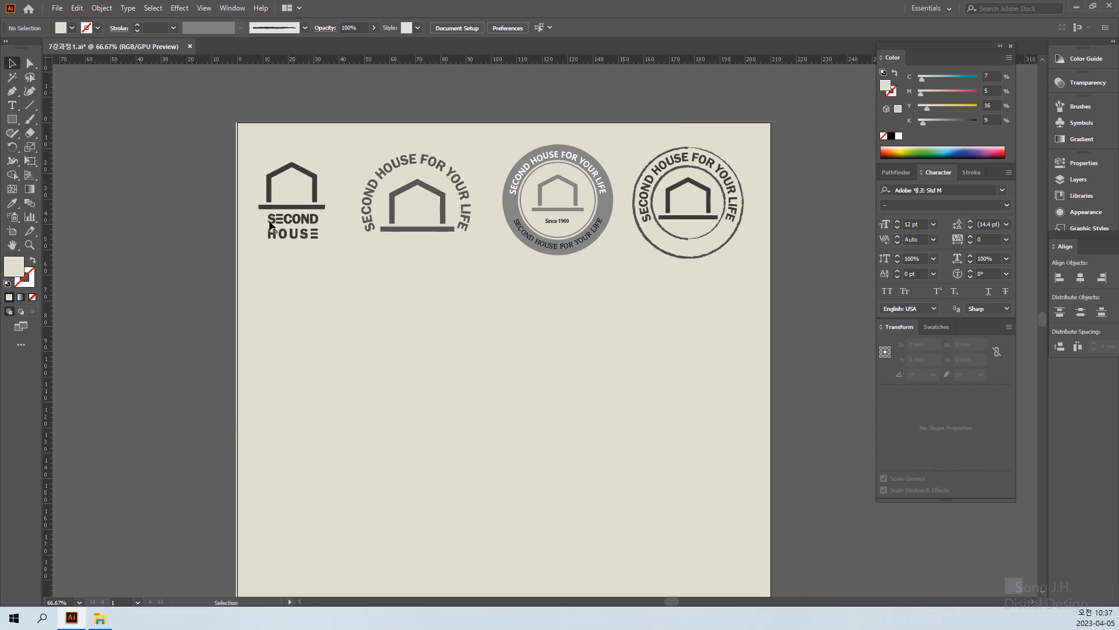
pyautogui.moveTo(260, 155); pyautogui.dragTo(336, 204)
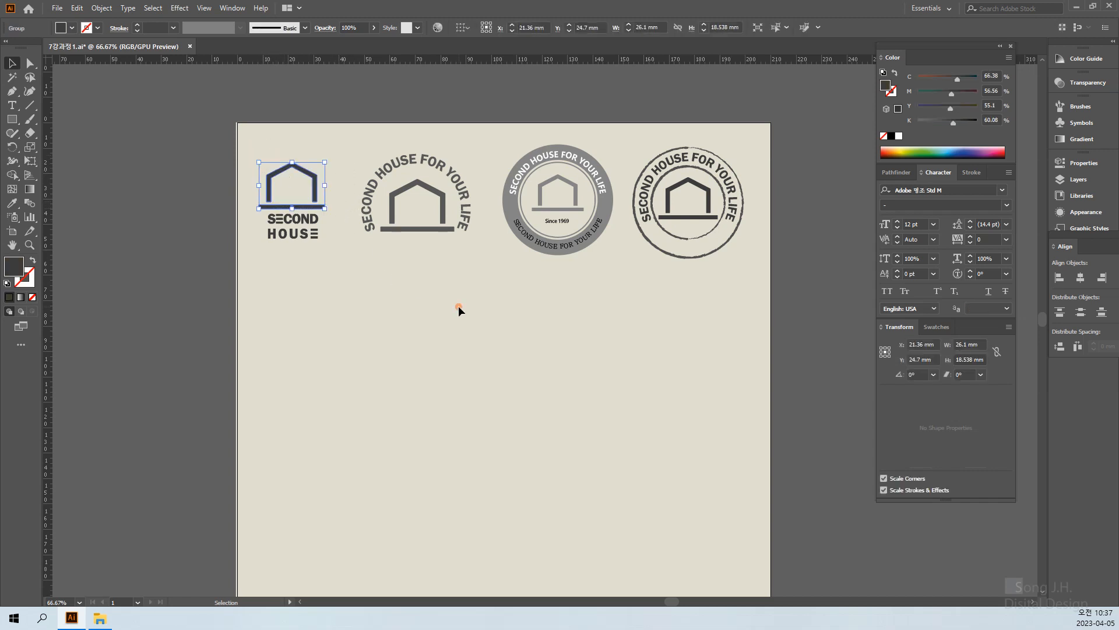
pyautogui.click(458, 306)
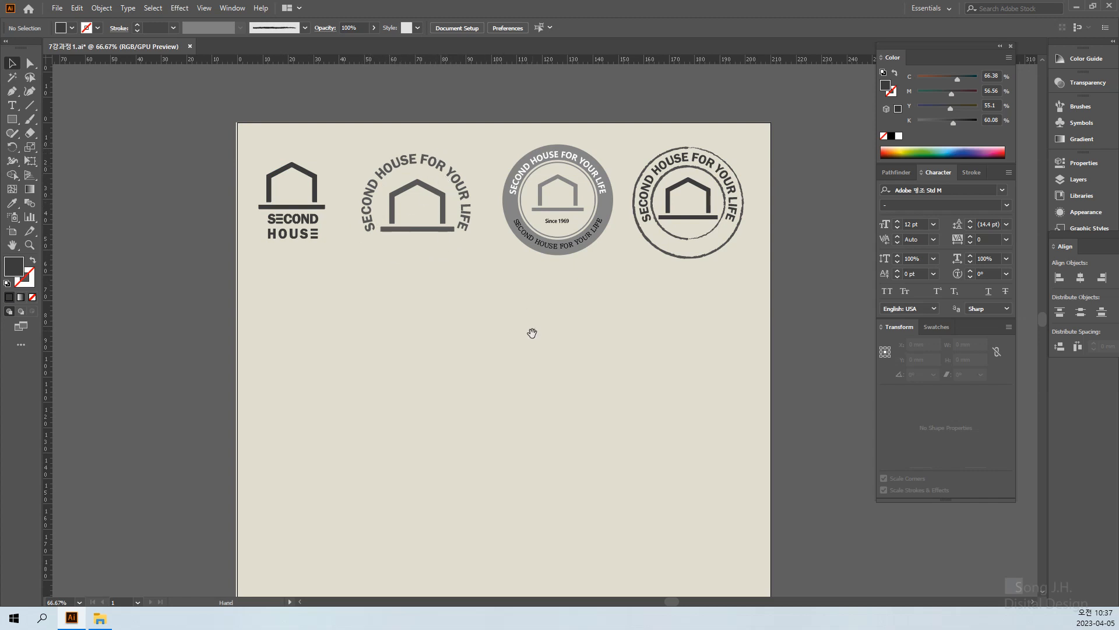
pyautogui.moveTo(554, 369); pyautogui.dragTo(469, 385)
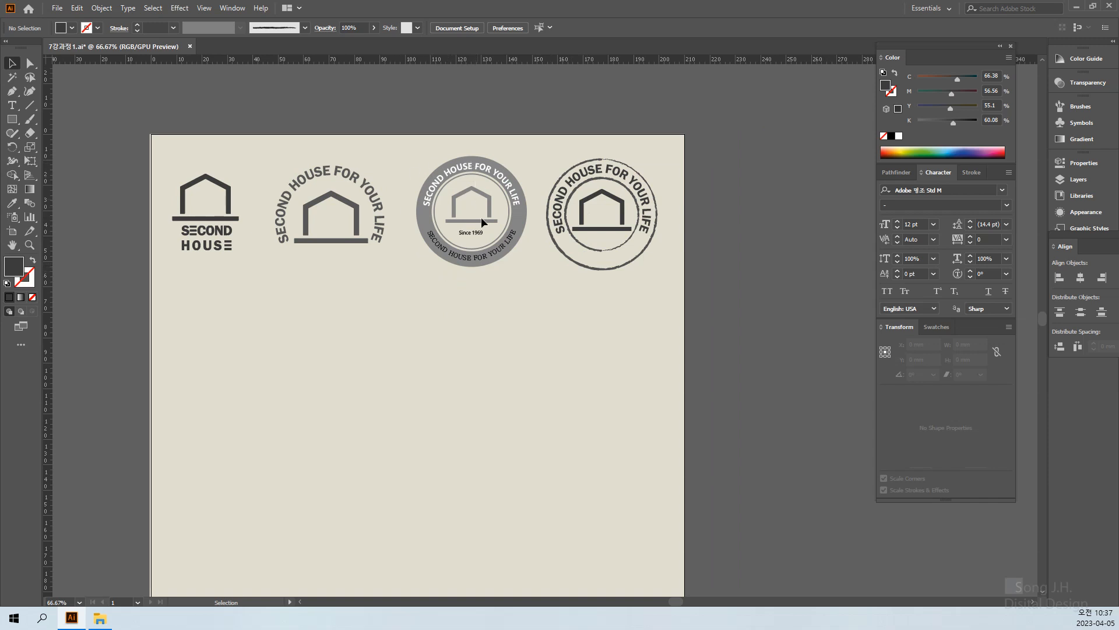
pyautogui.moveTo(500, 369); pyautogui.dragTo(571, 323)
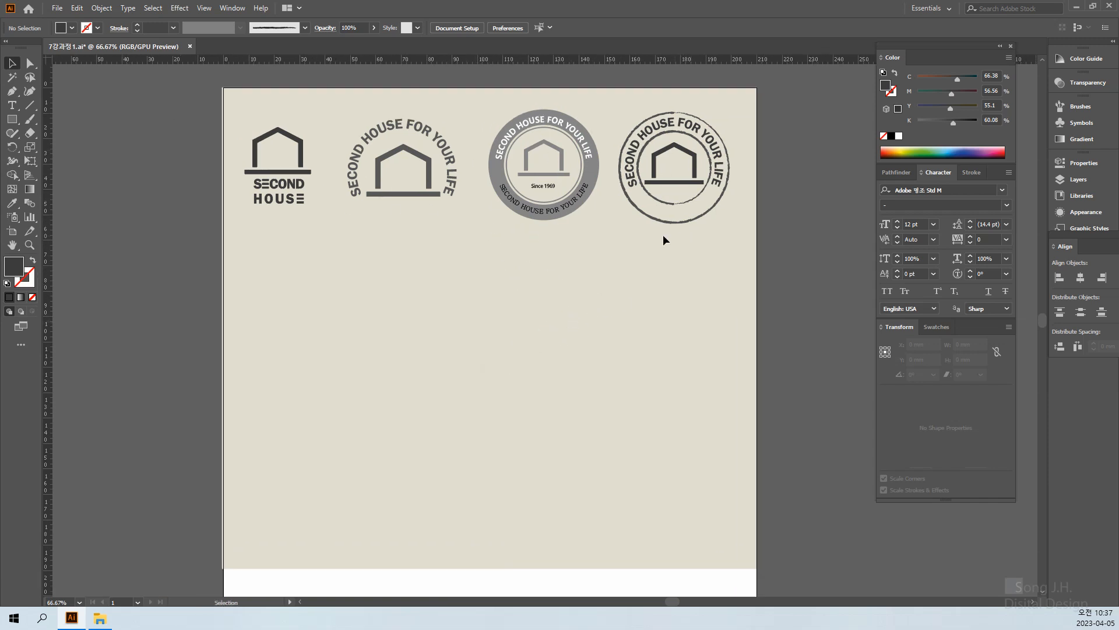
# Step: Duplicate the gray round badge to the empty beige area below the first logo, at about X 36.8, Y 101 mm
pyautogui.moveTo(469, 91); pyautogui.dragTo(606, 240)
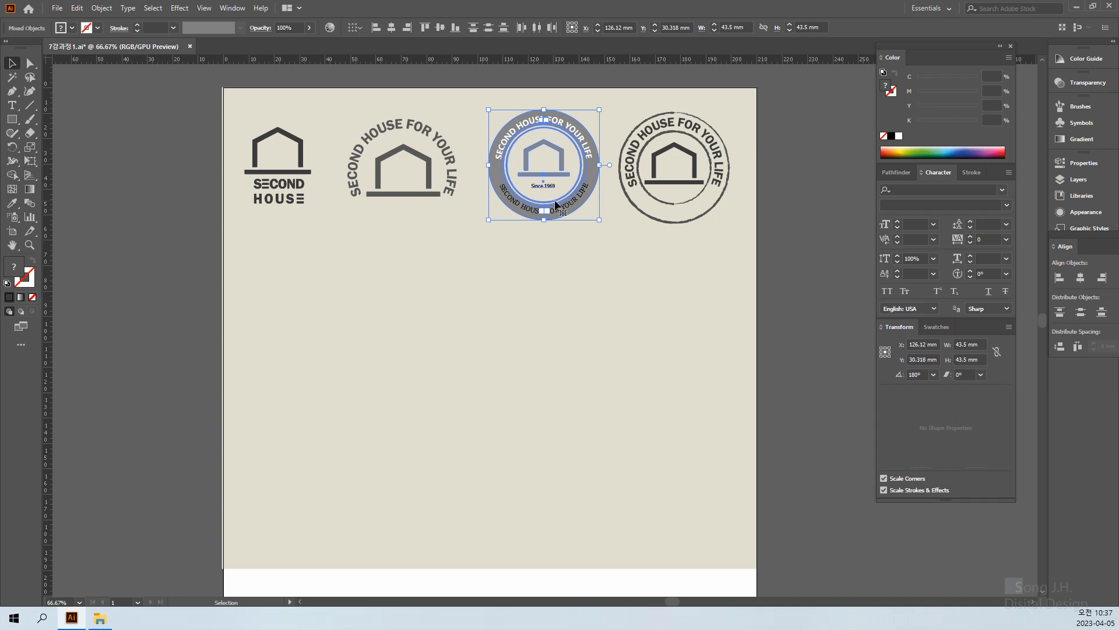
pyautogui.moveTo(554, 212); pyautogui.dragTo(327, 392)
pyautogui.click(506, 394)
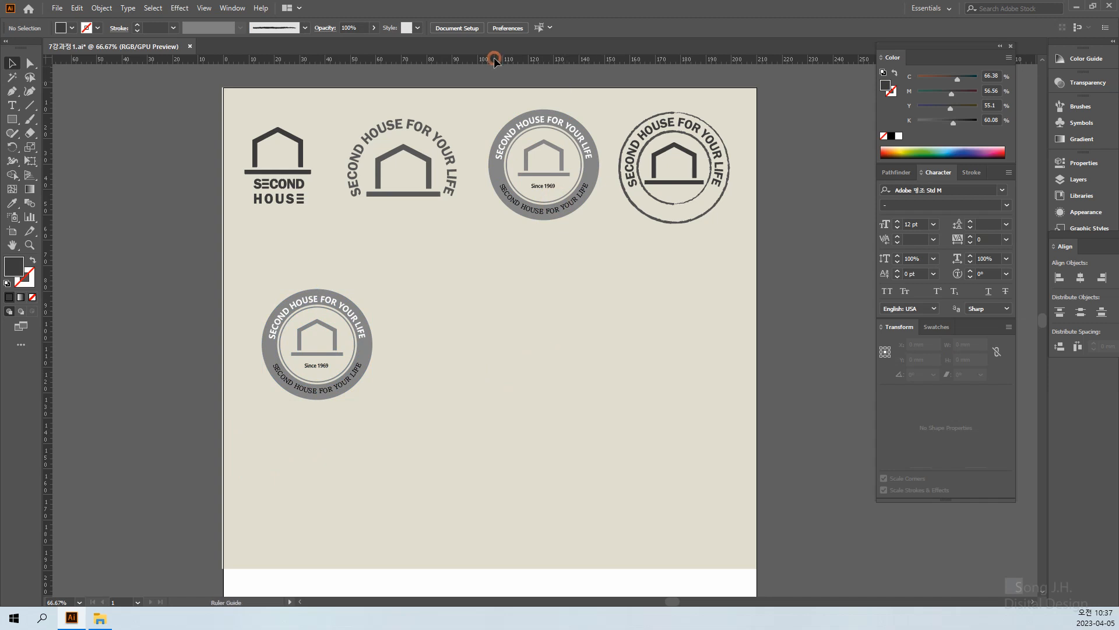
# Step: Place a horizontal guide level with the top of the badge copy and show the document's guides
pyautogui.click(267, 346)
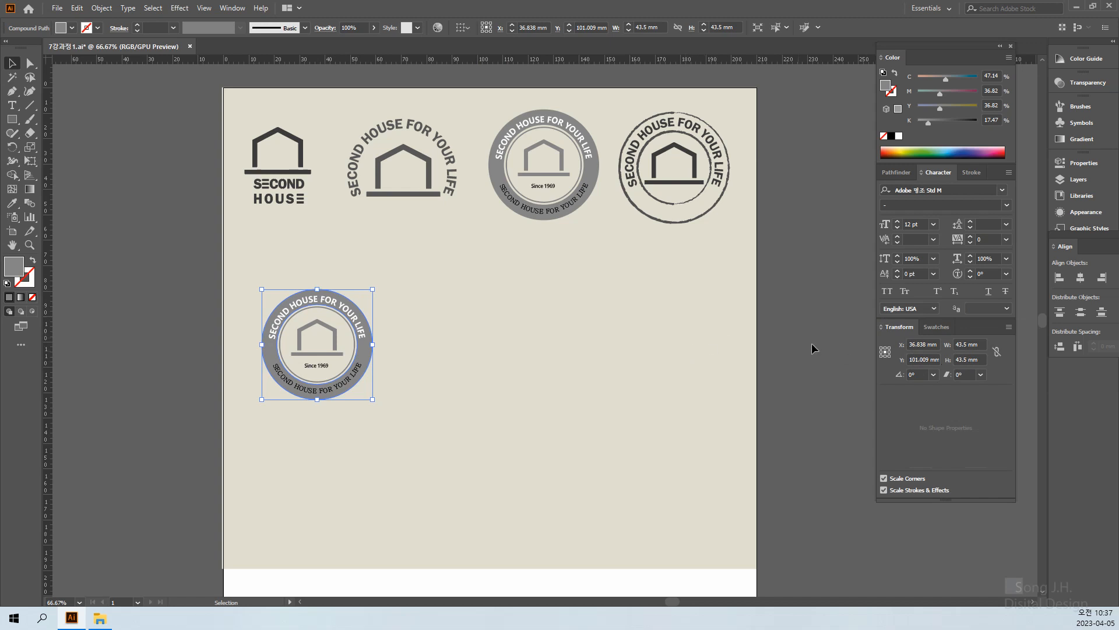
pyautogui.click(509, 438)
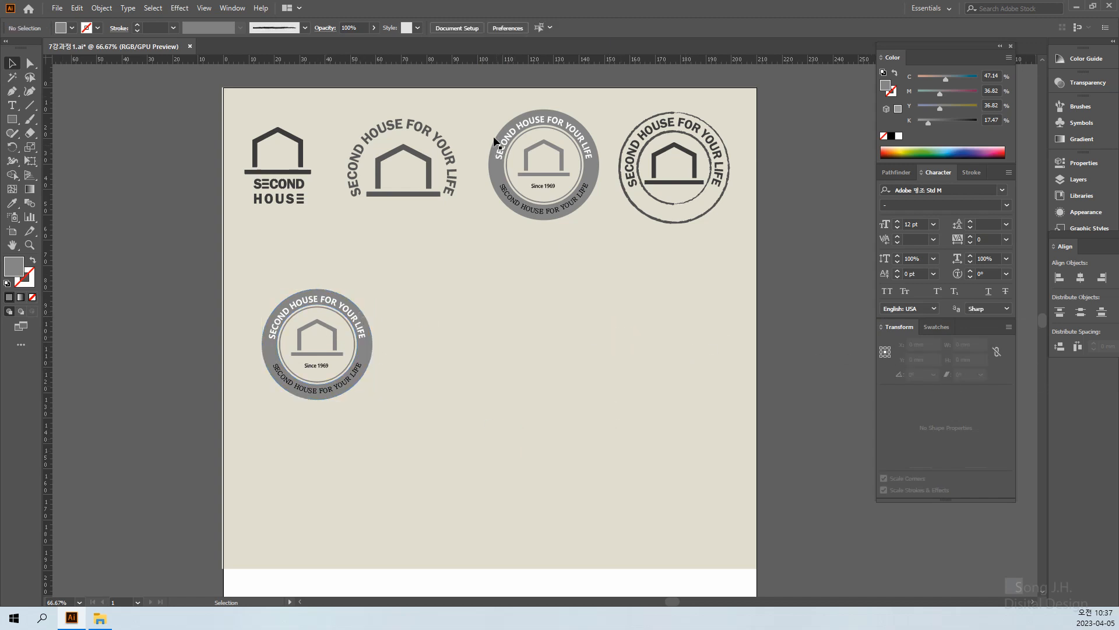
pyautogui.moveTo(498, 61); pyautogui.dragTo(394, 286)
pyautogui.hotkey('ctrl', ';')
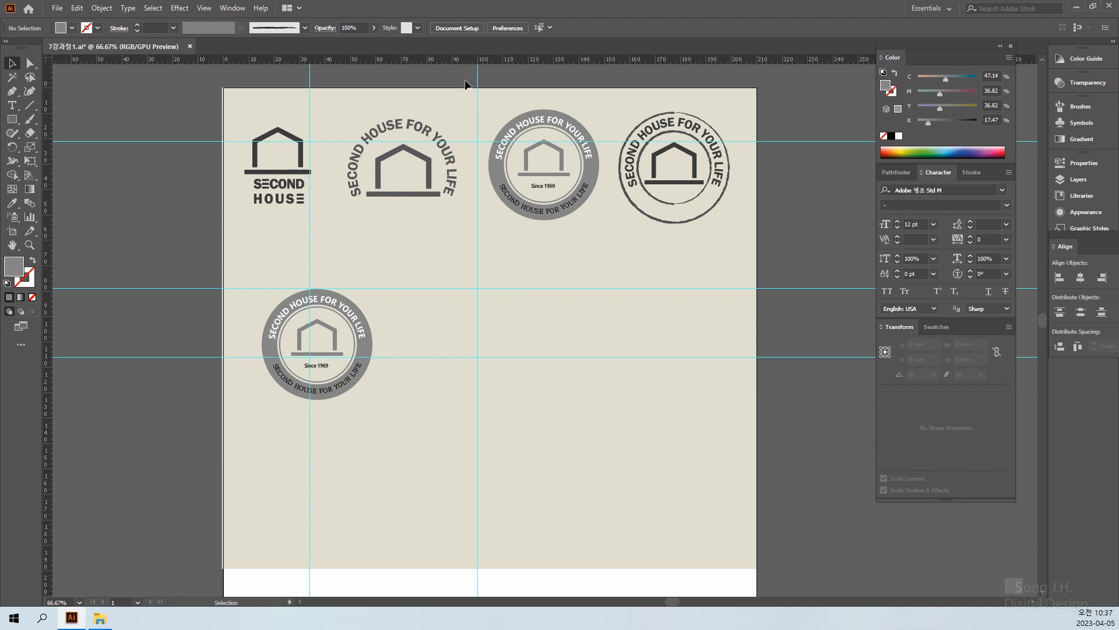
# Step: Move the whole badge copy so its center lies on the vertical guide, at about X 33.5, Y 102.5 mm
pyautogui.moveTo(248, 266); pyautogui.dragTo(413, 439)
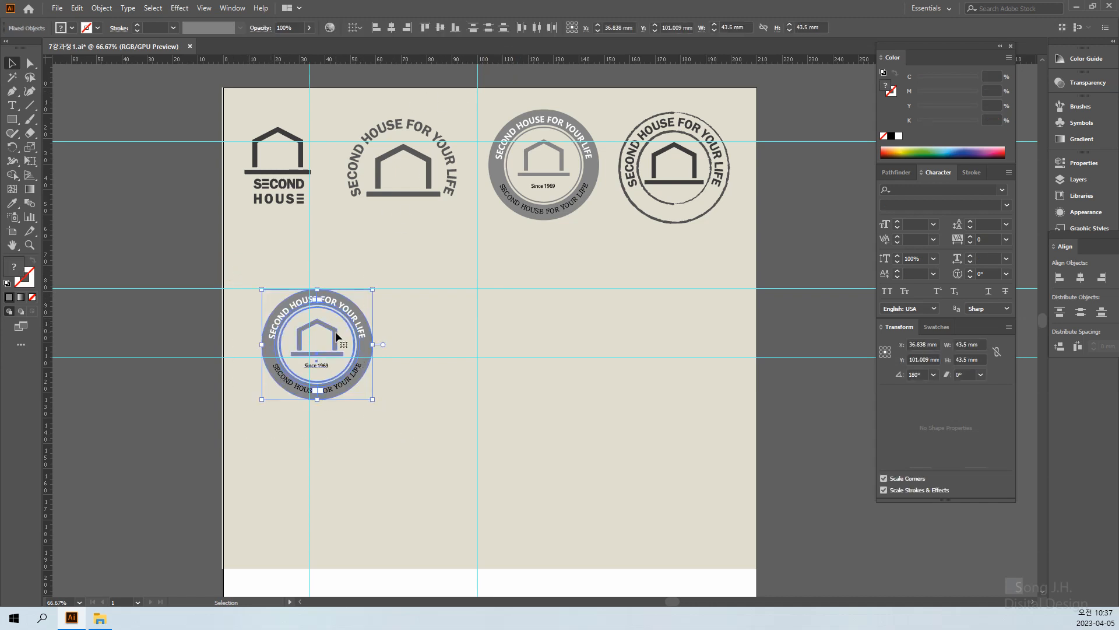
pyautogui.hotkey('ctrl', '1')
pyautogui.moveTo(384, 439); pyautogui.dragTo(324, 458)
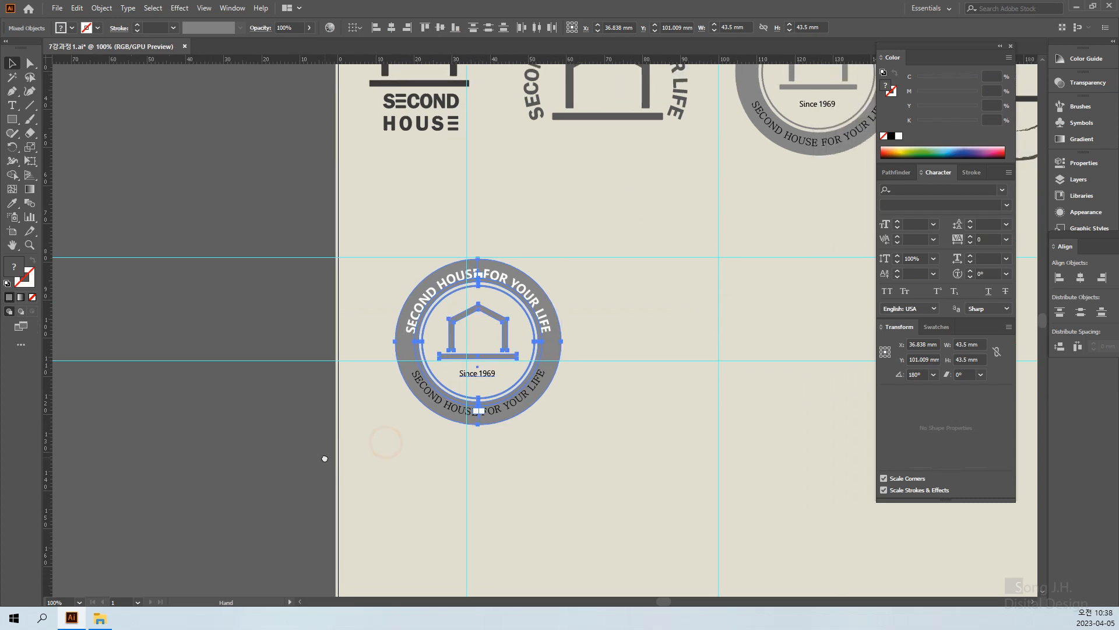
pyautogui.press('space')
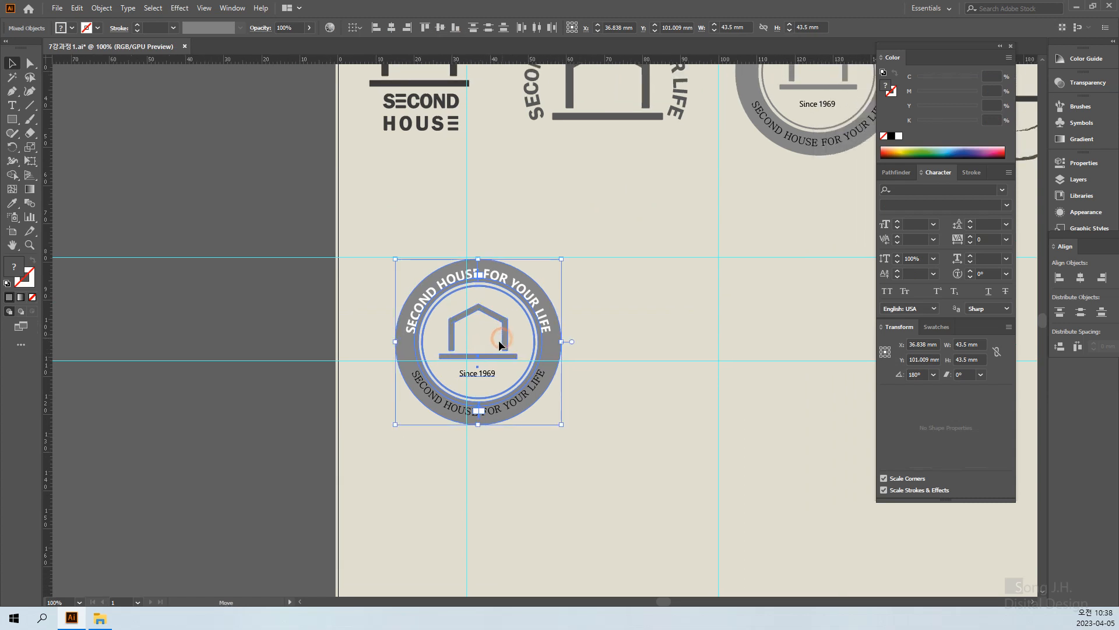
pyautogui.moveTo(500, 337); pyautogui.dragTo(488, 343)
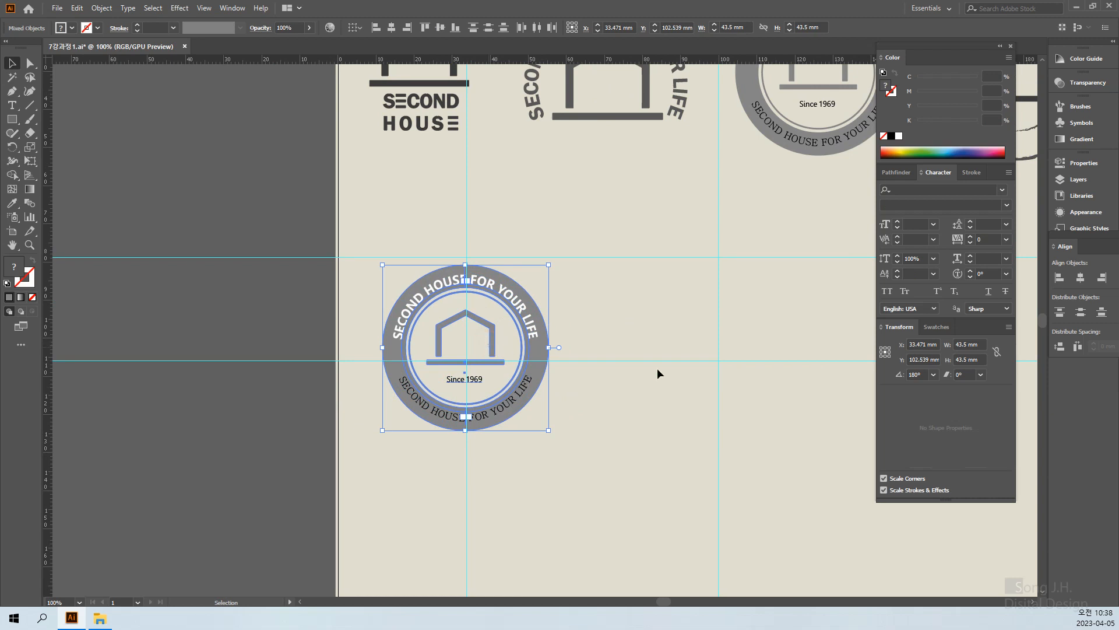
# Step: Move the badge copy up so its center meets the new horizontal guide, at about X 32.6, Y 79.1 mm
pyautogui.click(643, 413)
pyautogui.moveTo(654, 413); pyautogui.dragTo(393, 269)
pyautogui.moveTo(504, 299); pyautogui.dragTo(501, 209)
pyautogui.click(631, 297)
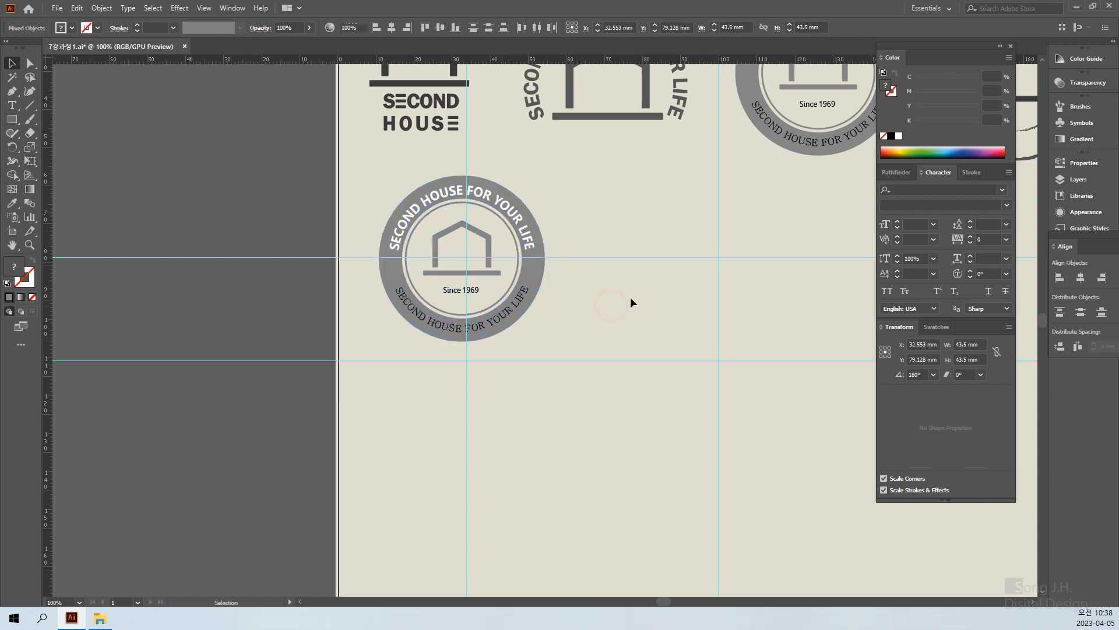
# Step: Nudge the badge copy up slightly until its center sits exactly on the horizontal guide
pyautogui.moveTo(631, 296); pyautogui.dragTo(576, 389)
pyautogui.moveTo(321, 260); pyautogui.dragTo(519, 458)
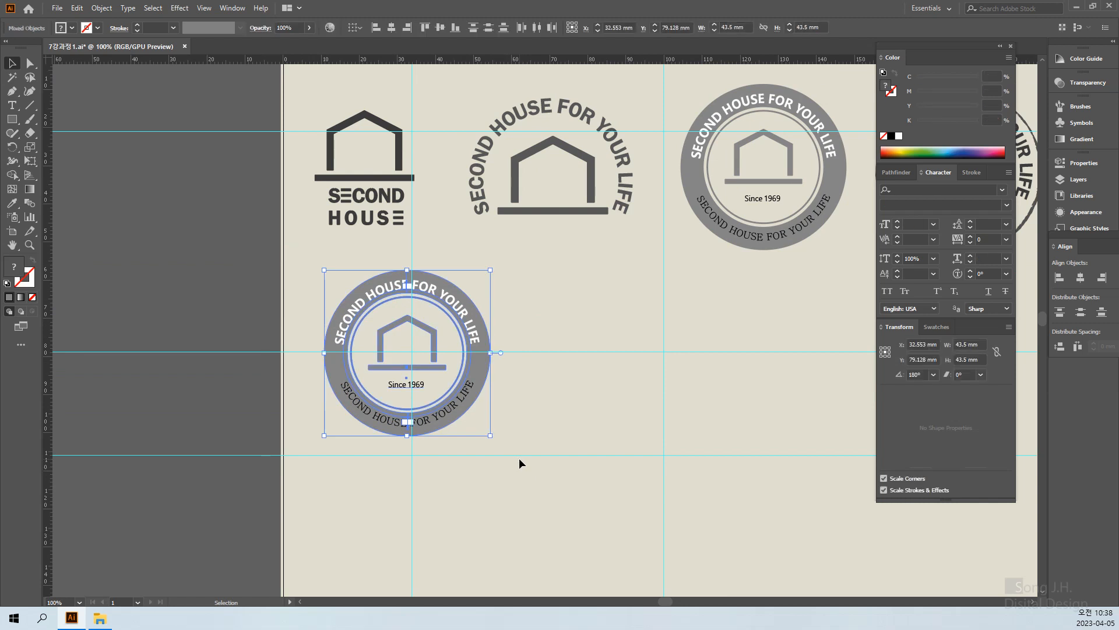
pyautogui.press('Up')
pyautogui.press('Down')
pyautogui.press('Up')
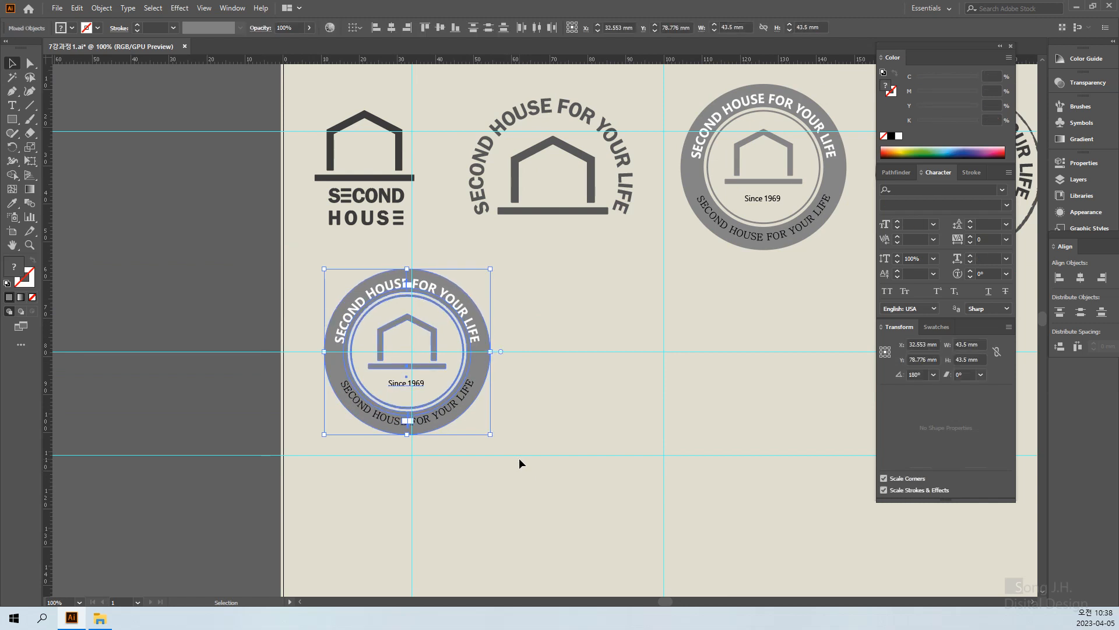
pyautogui.press('Up')
pyautogui.hotkey('ctrl', '=')
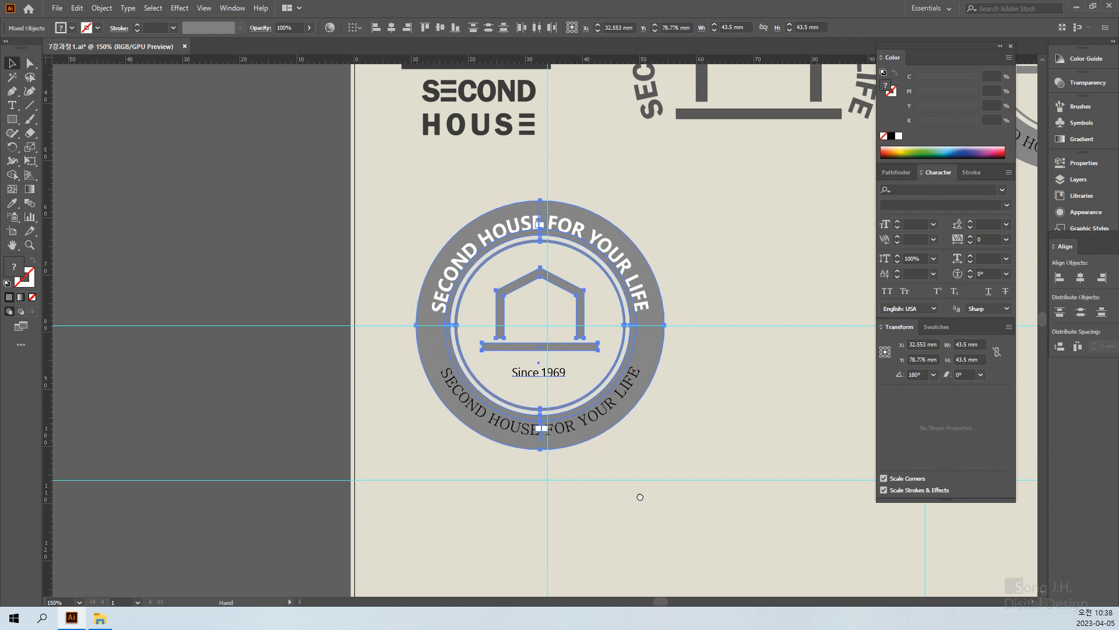
# Step: Deselect the badge copy and unlock the document's guides
pyautogui.scroll(1, 639, 493)
pyautogui.hscroll(1, 639, 493)
pyautogui.moveTo(713, 505); pyautogui.dragTo(548, 556)
pyautogui.moveTo(550, 400); pyautogui.dragTo(507, 311)
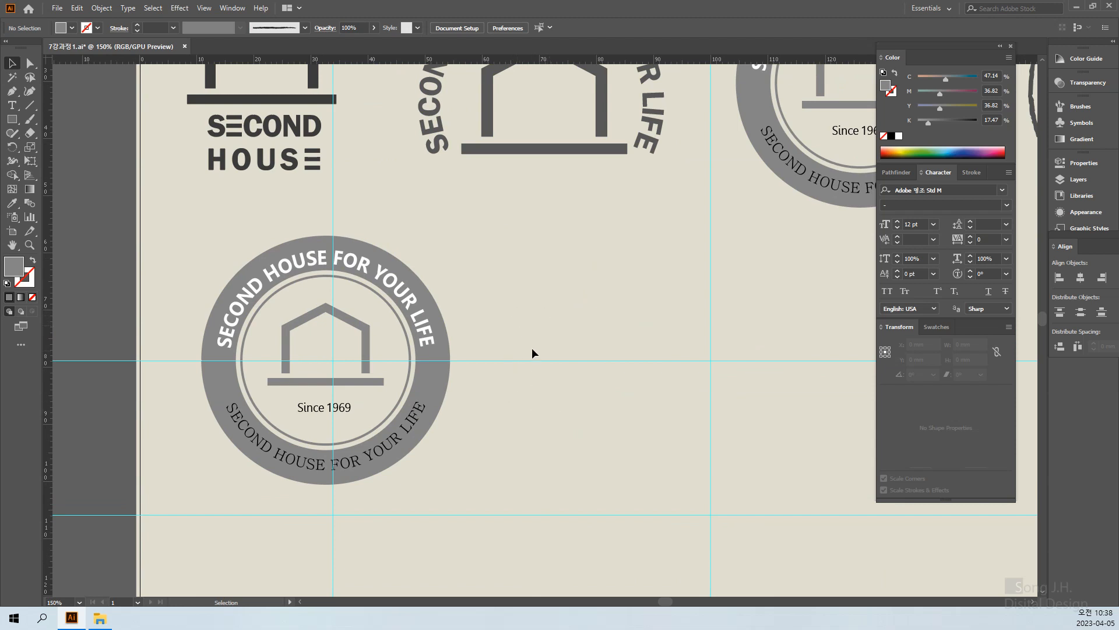
pyautogui.click(203, 8)
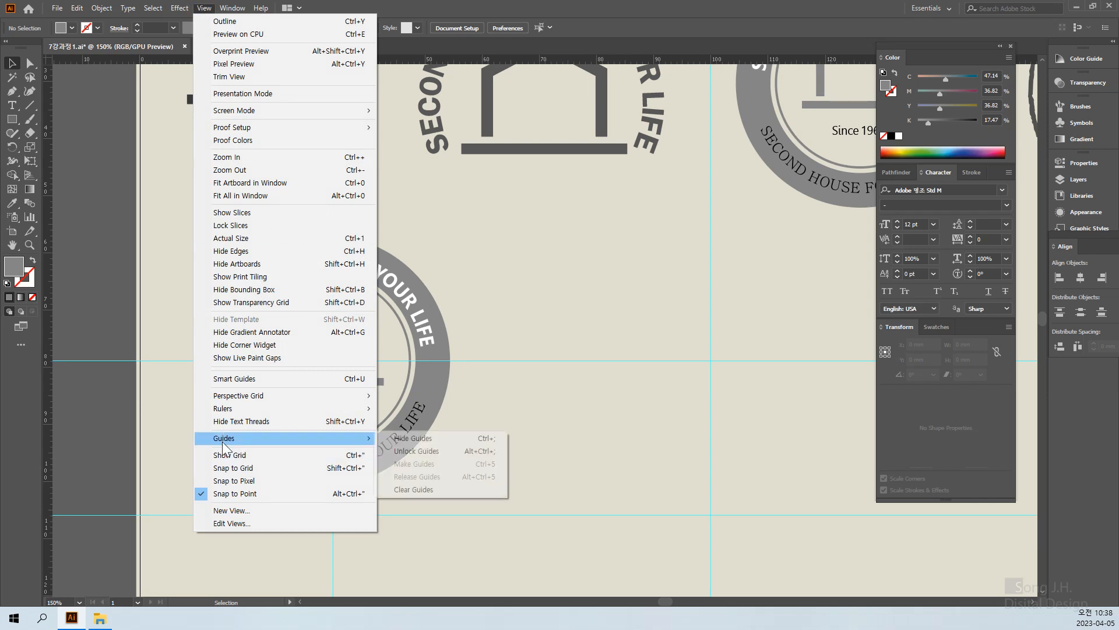
pyautogui.moveTo(228, 443)
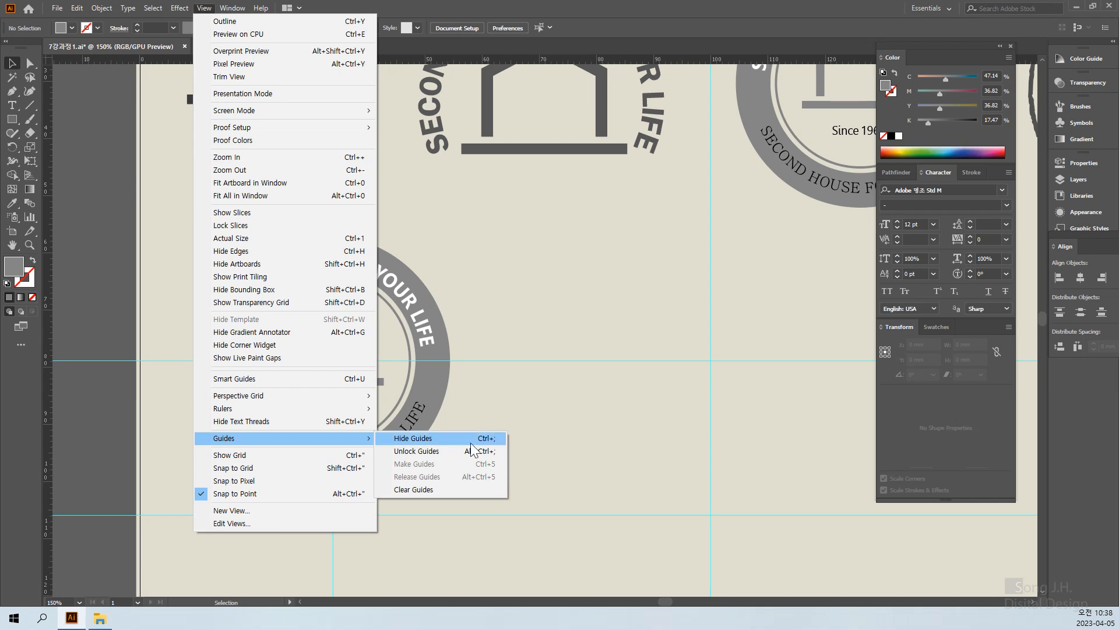
pyautogui.click(446, 453)
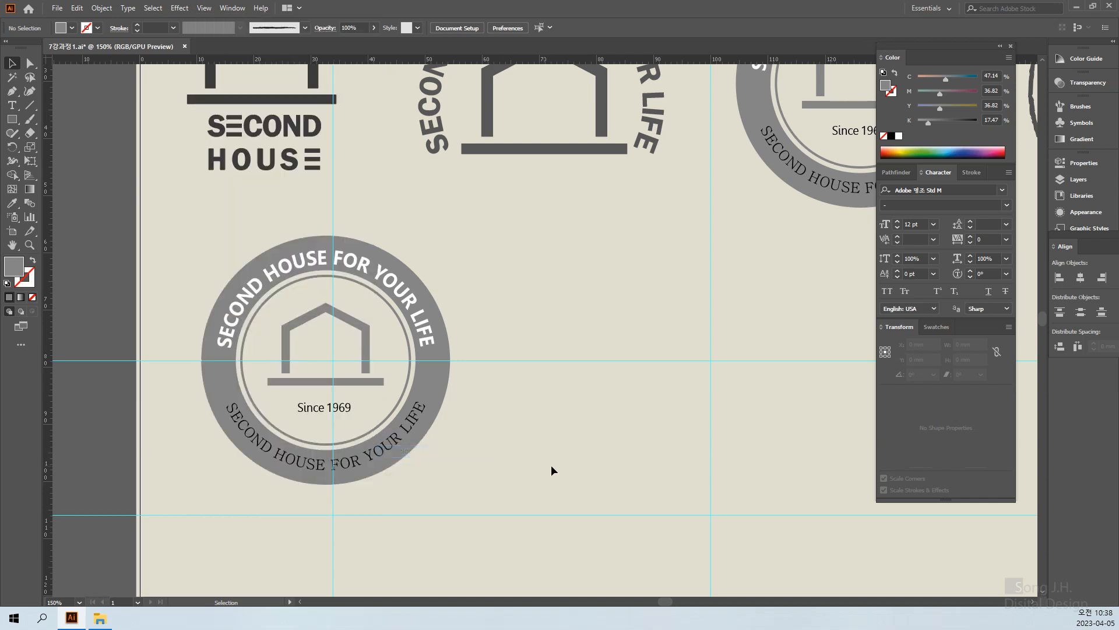
# Step: Move the horizontal guide through the badge copy down slightly and delete the other horizontal guide below the badge
pyautogui.moveTo(561, 360); pyautogui.dragTo(558, 389)
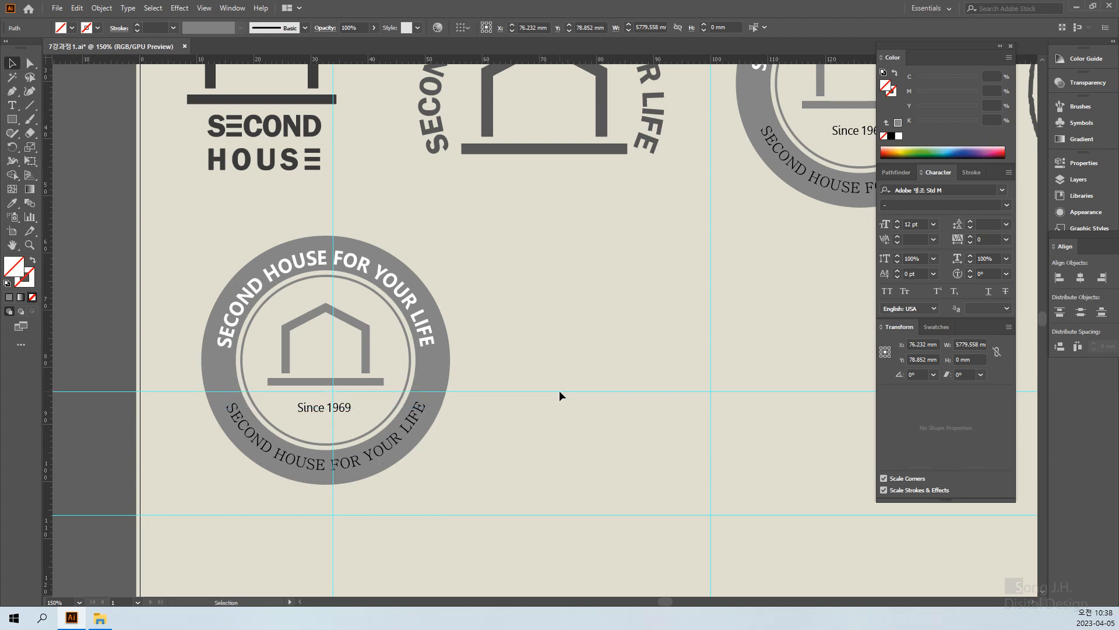
pyautogui.click(576, 453)
pyautogui.scroll(-3, 577, 449)
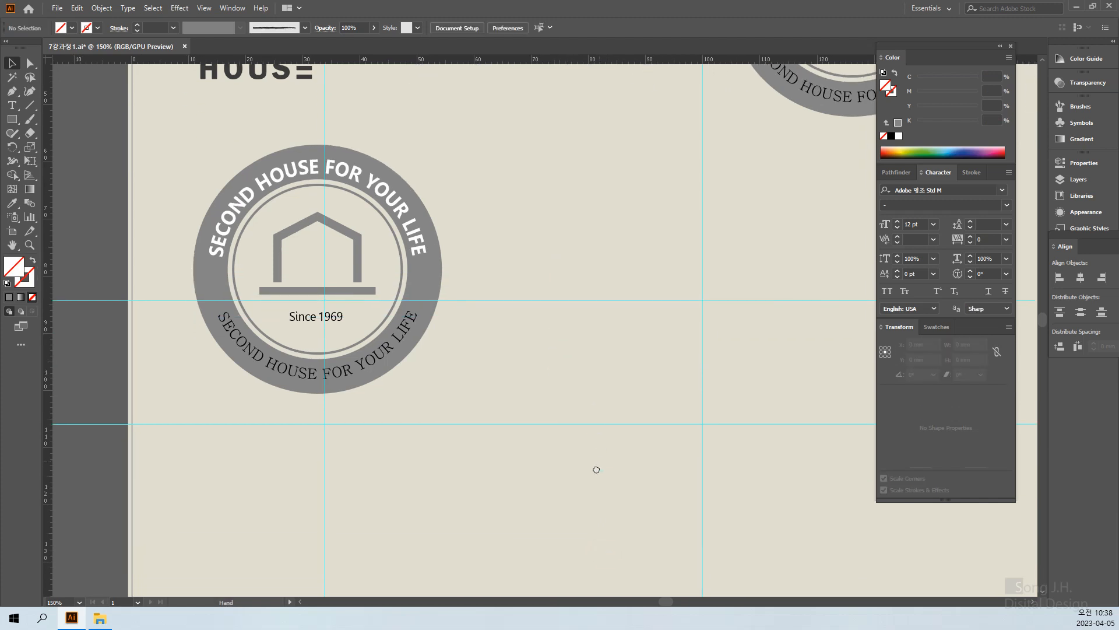
pyautogui.click(580, 433)
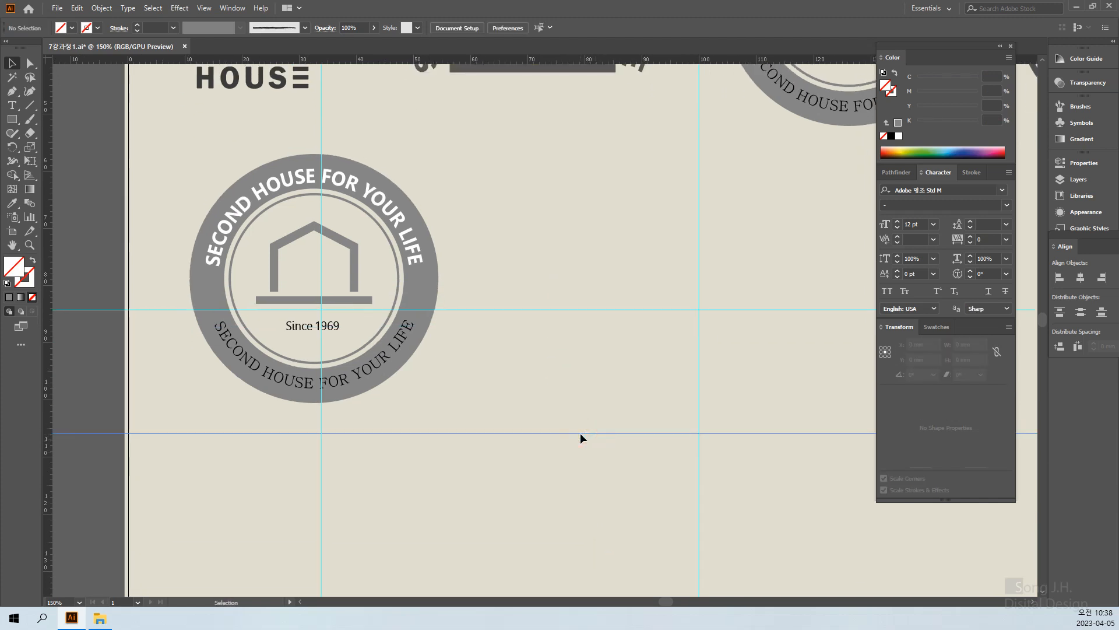
pyautogui.press('Delete')
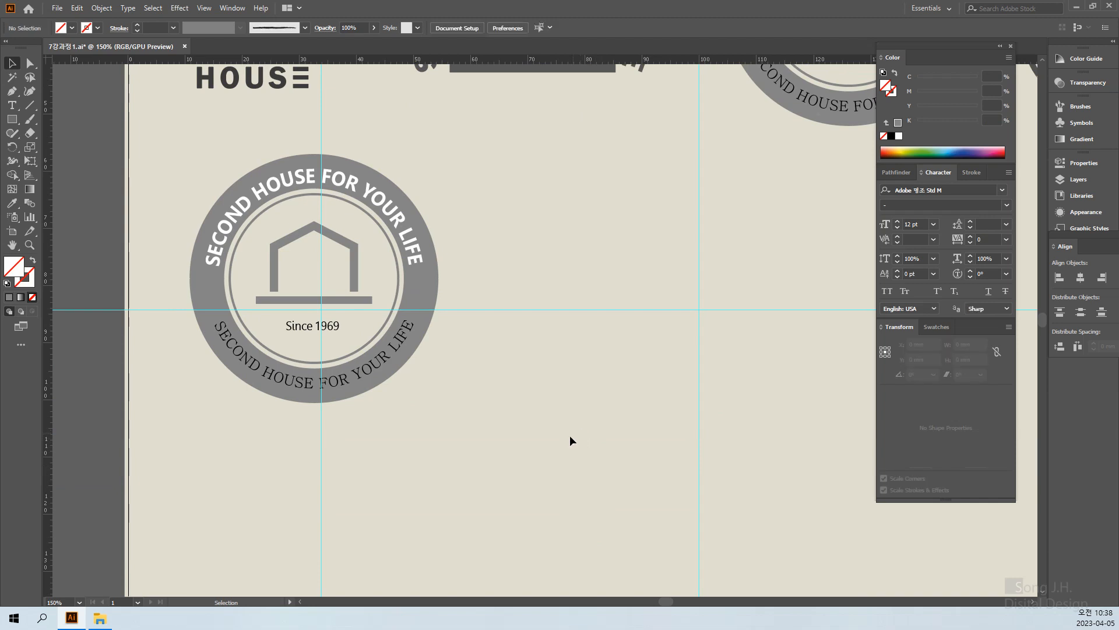
pyautogui.moveTo(145, 102); pyautogui.dragTo(482, 406)
pyautogui.moveTo(599, 360); pyautogui.dragTo(551, 392)
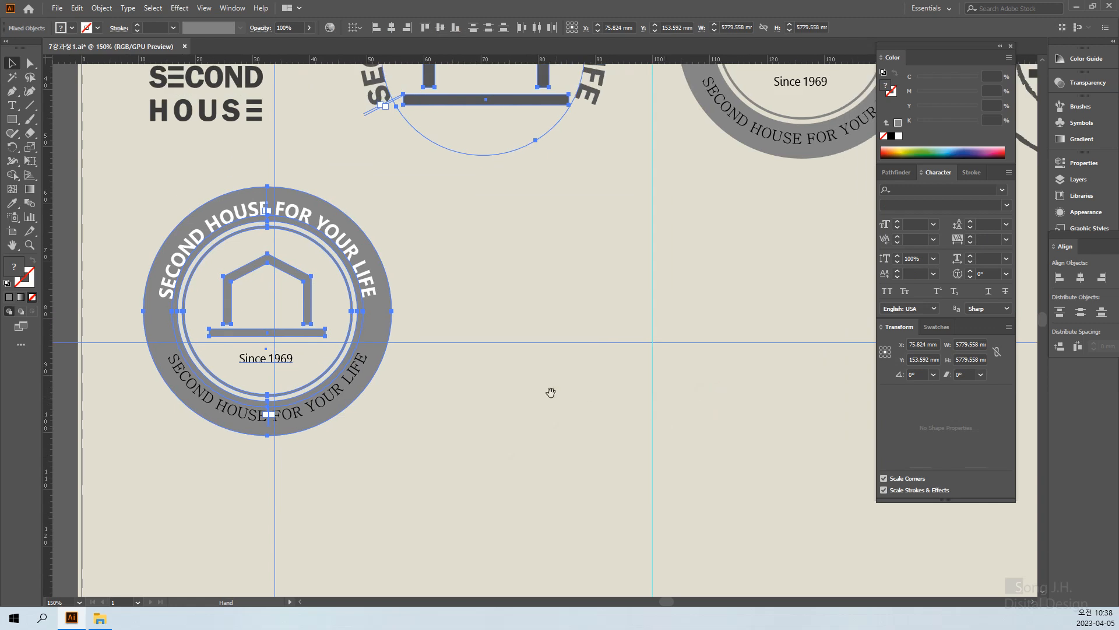
pyautogui.moveTo(358, 372); pyautogui.dragTo(363, 404)
pyautogui.hotkey('ctrl', 'z')
pyautogui.click(551, 444)
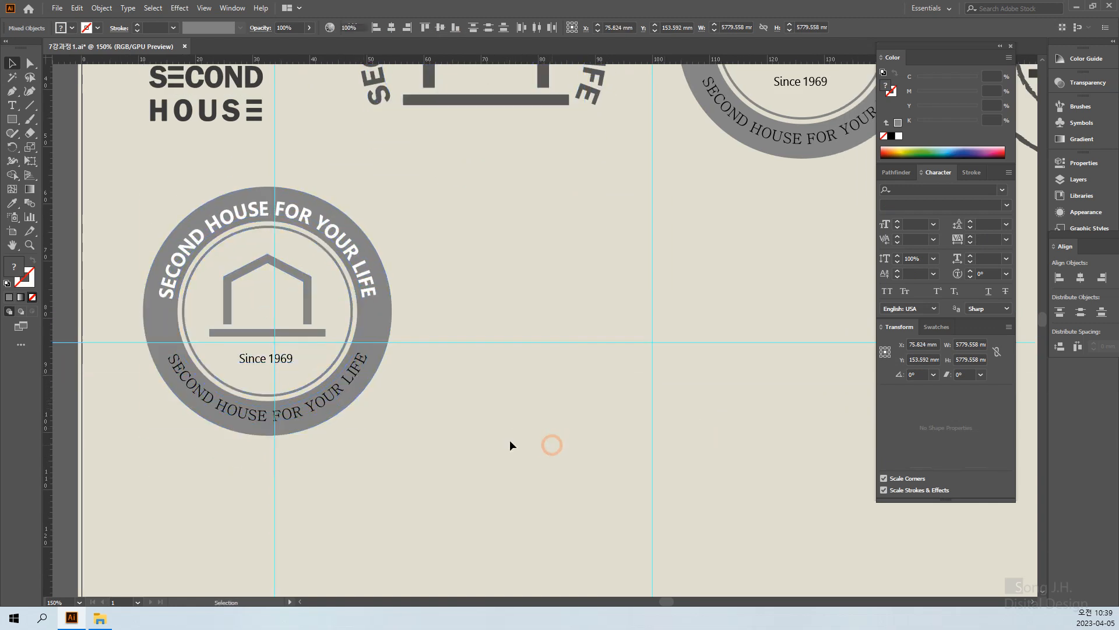
# Step: Move the badge copy together with its two crossing guides slightly down and to the right
pyautogui.moveTo(145, 233); pyautogui.dragTo(395, 436)
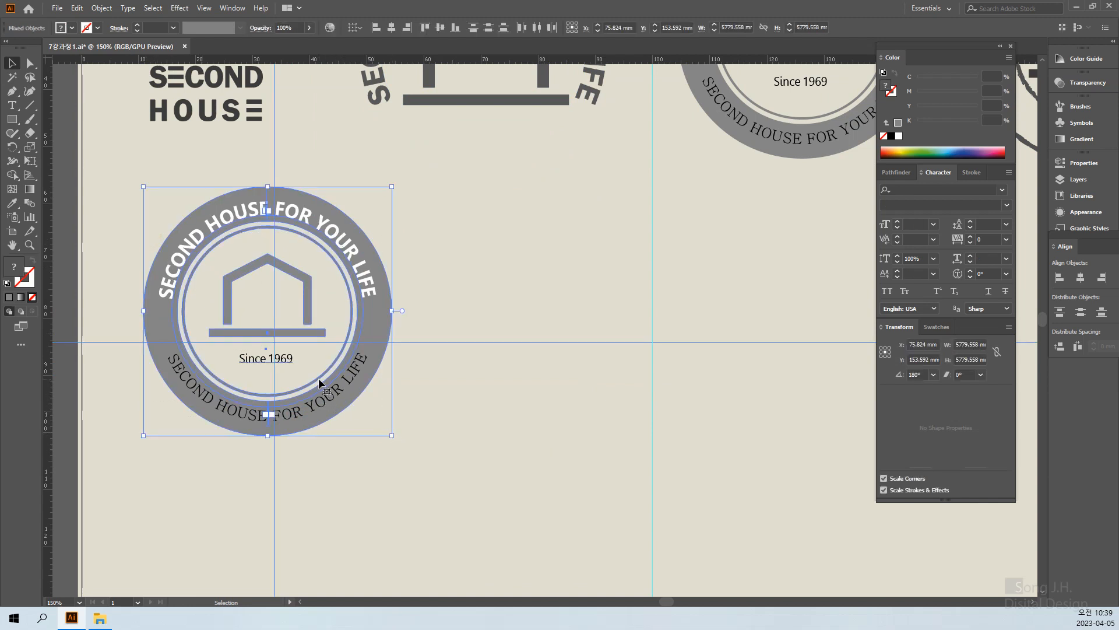
pyautogui.moveTo(318, 378); pyautogui.dragTo(324, 385)
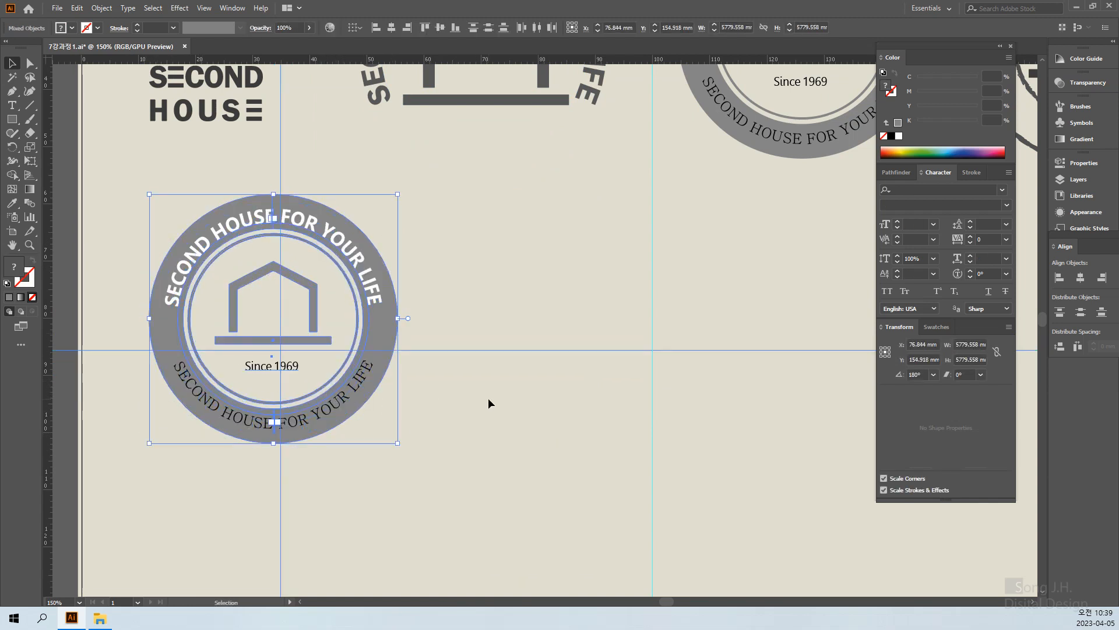
pyautogui.hotkey('ctrl', '+')
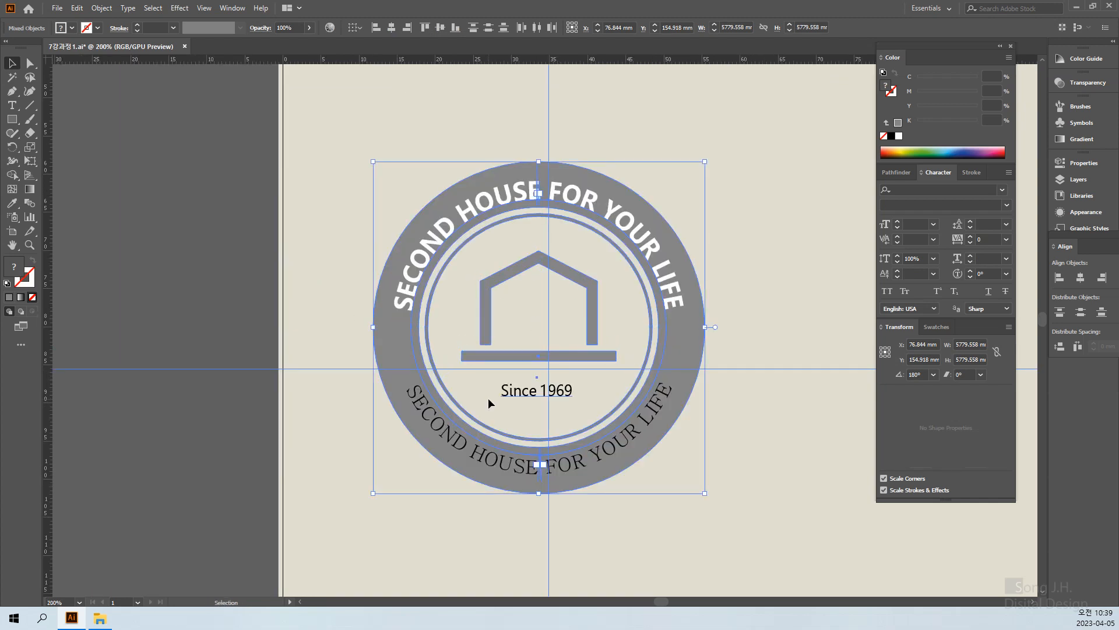
pyautogui.press('Left')
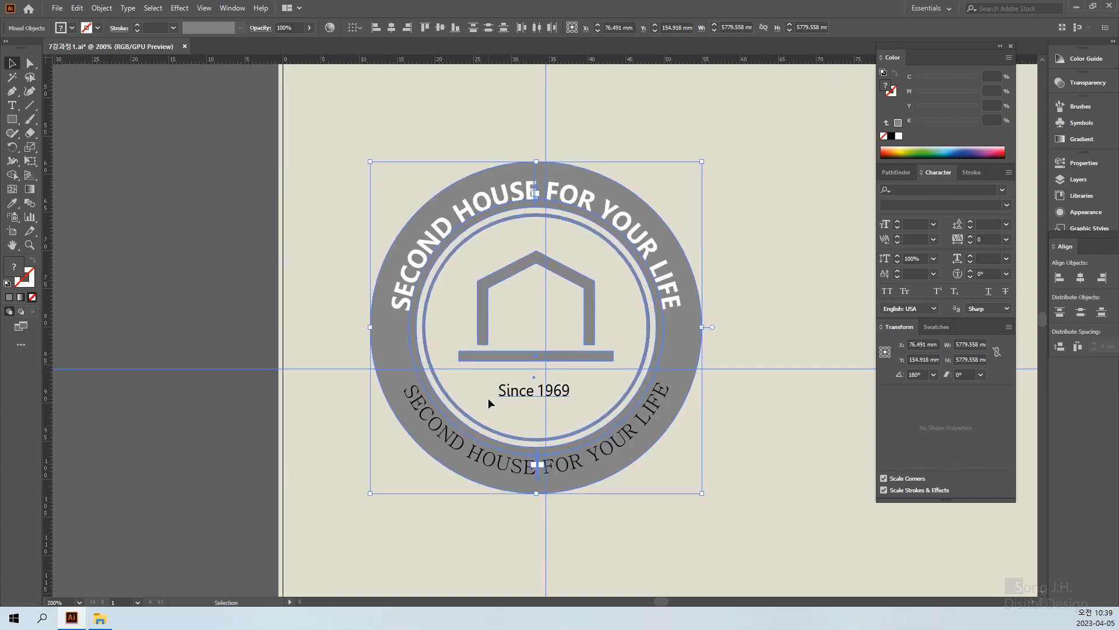
pyautogui.press('Right')
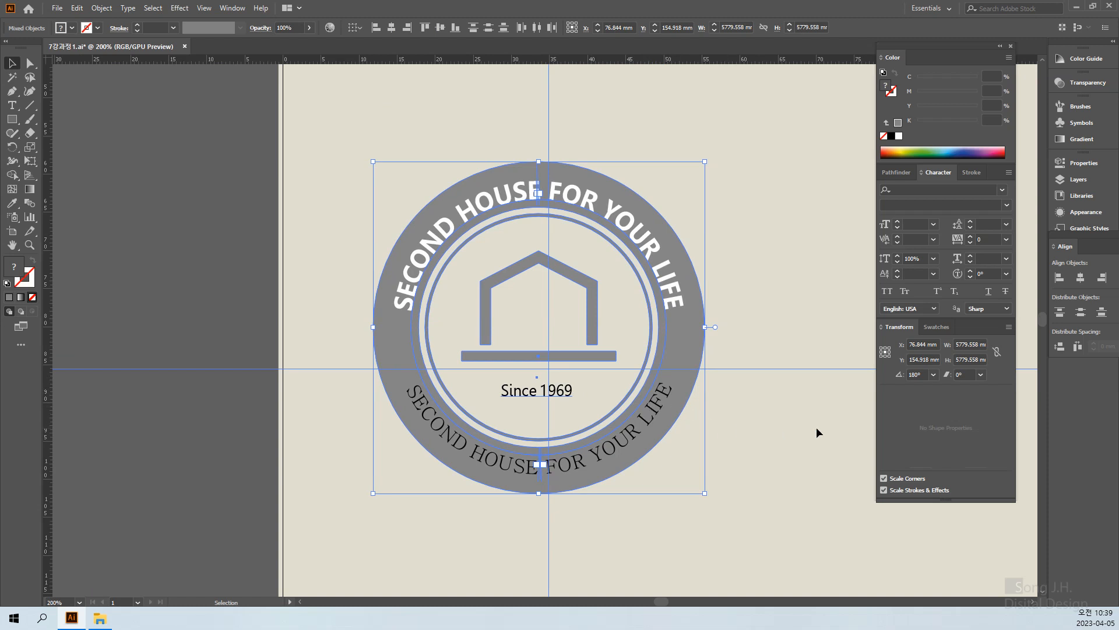
# Step: Clear the selection and lock the document's guides in place
pyautogui.moveTo(816, 426); pyautogui.dragTo(752, 308)
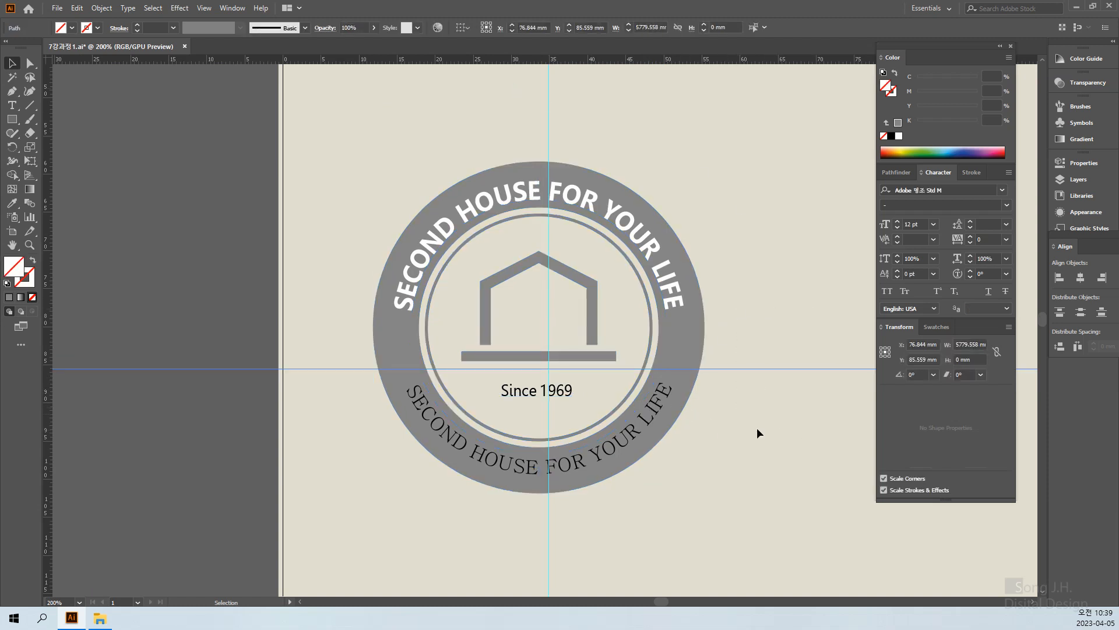
pyautogui.click(755, 475)
pyautogui.click(233, 9)
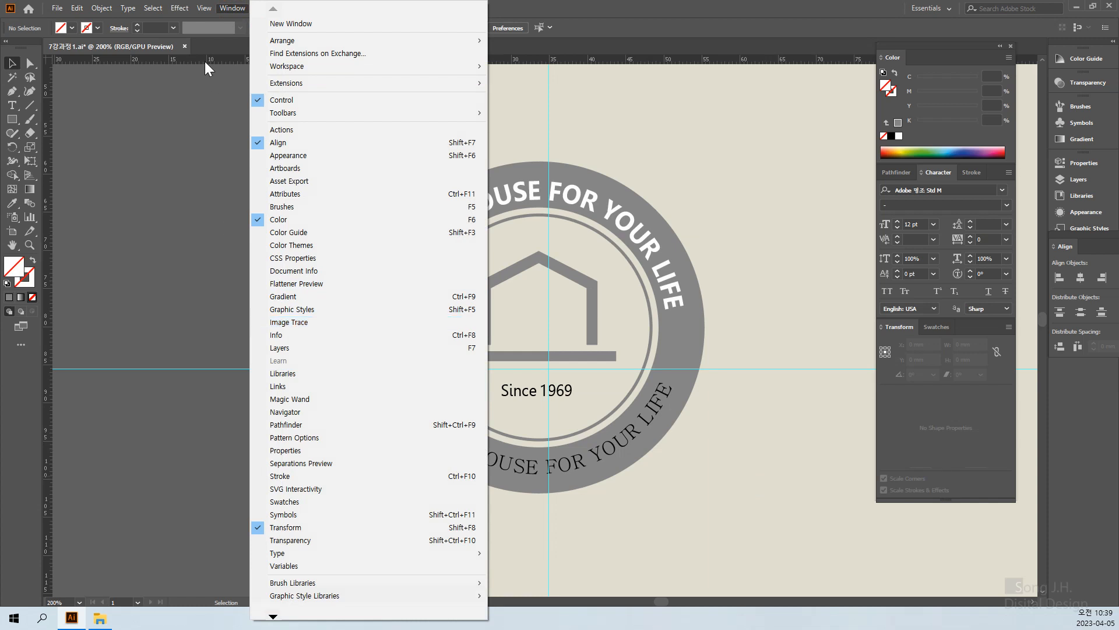
pyautogui.moveTo(207, 8)
pyautogui.moveTo(253, 439)
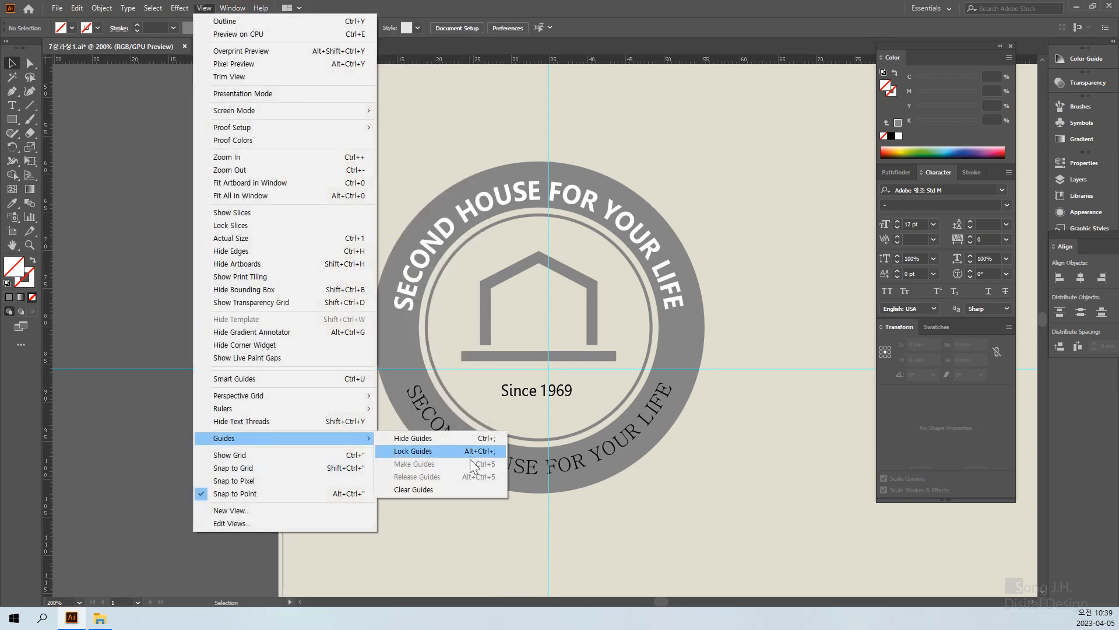
pyautogui.click(421, 452)
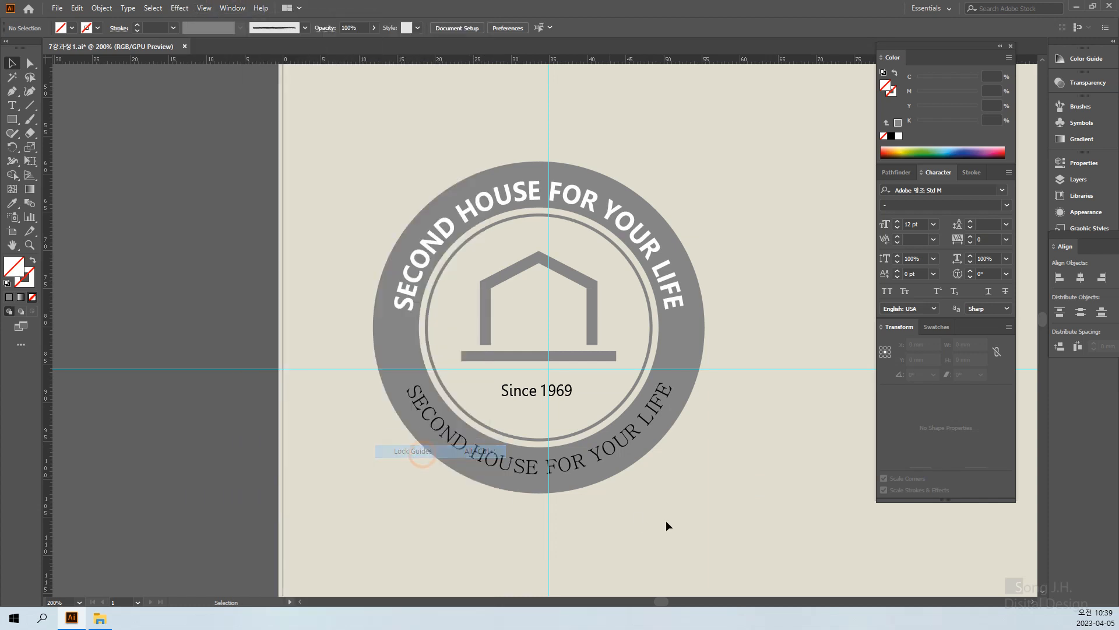
# Step: Move the whole badge copy down until its center lies on the horizontal guide, at Y 85.585 mm
pyautogui.moveTo(355, 137); pyautogui.dragTo(715, 528)
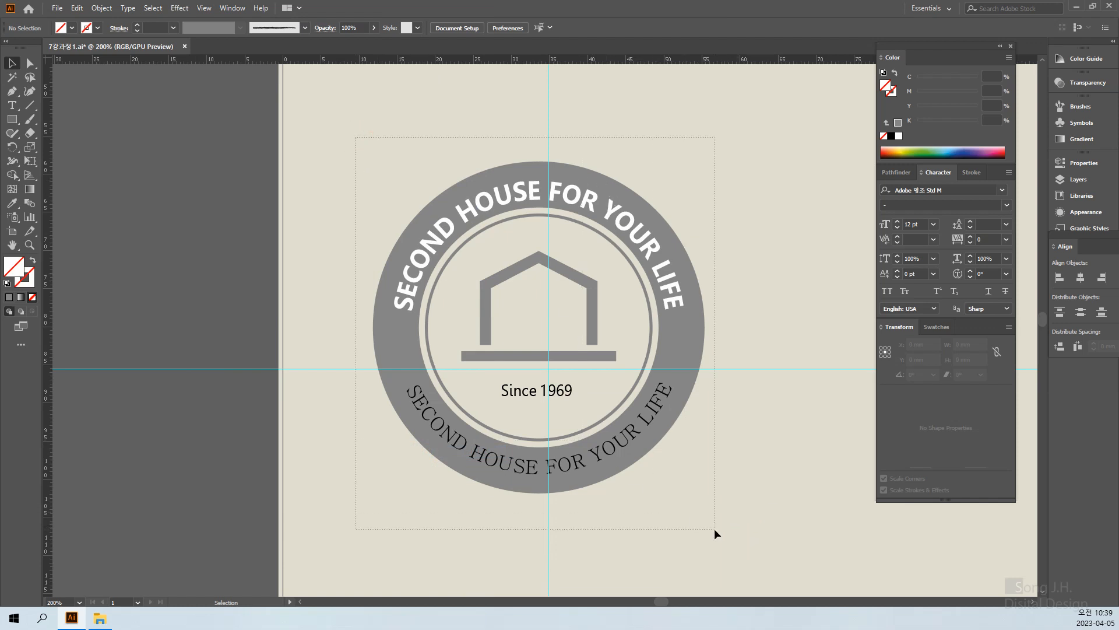
pyautogui.moveTo(673, 394); pyautogui.dragTo(677, 420)
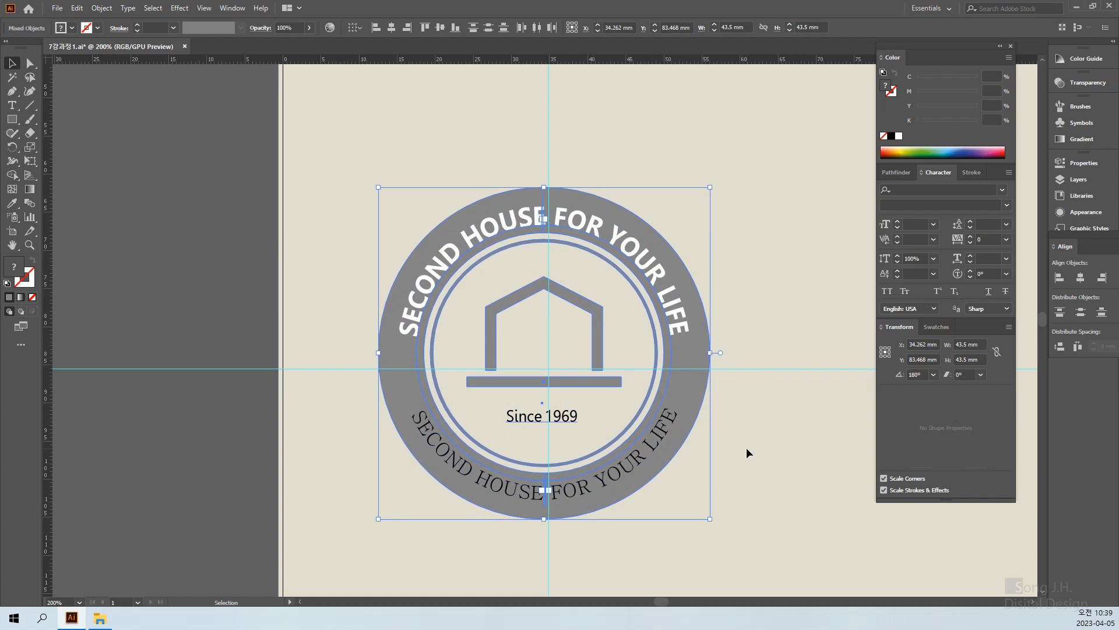
pyautogui.press('Up')
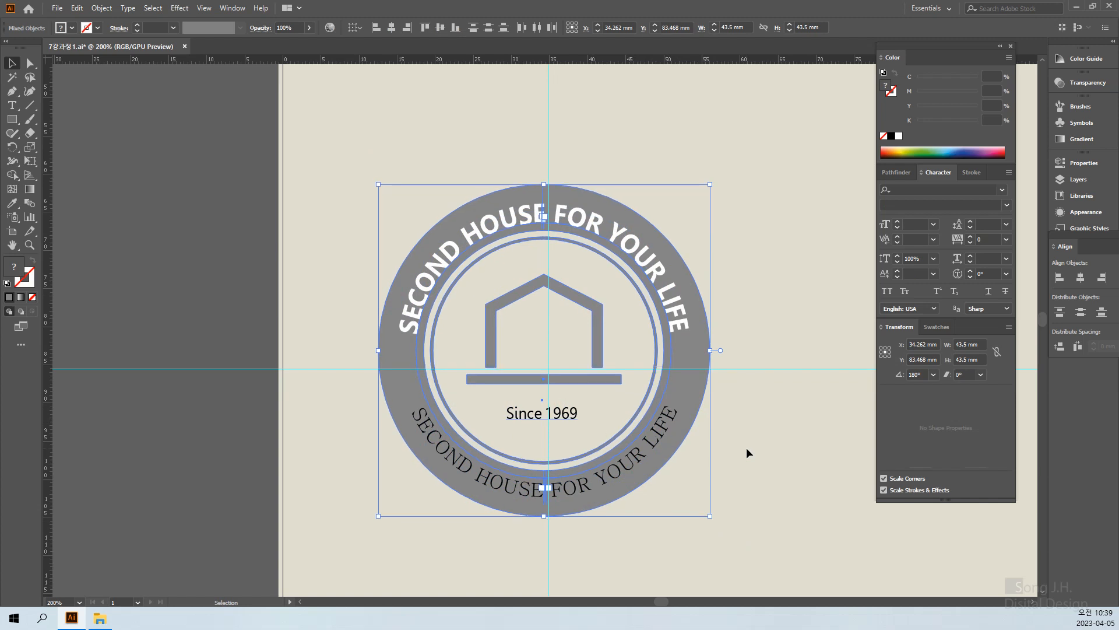
pyautogui.press('Down')
pyautogui.press('Down')
pyautogui.press('Down')
pyautogui.press('Down')
pyautogui.press('Down')
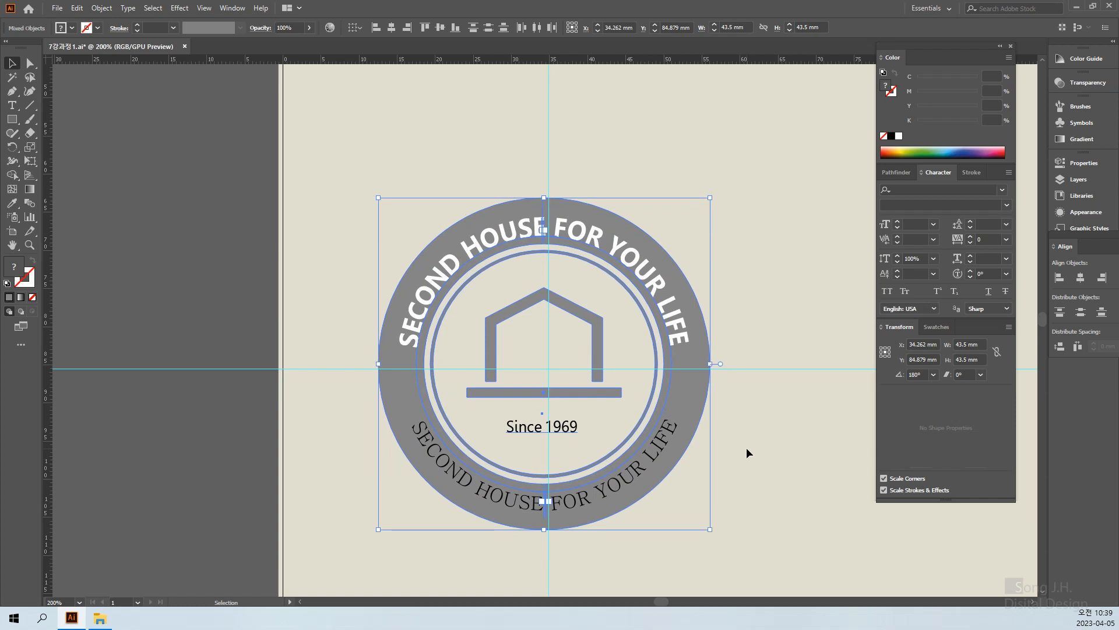
pyautogui.press('Up')
pyautogui.press('Up')
pyautogui.press('Down')
pyautogui.press('Down')
pyautogui.press('Down')
pyautogui.press('Down')
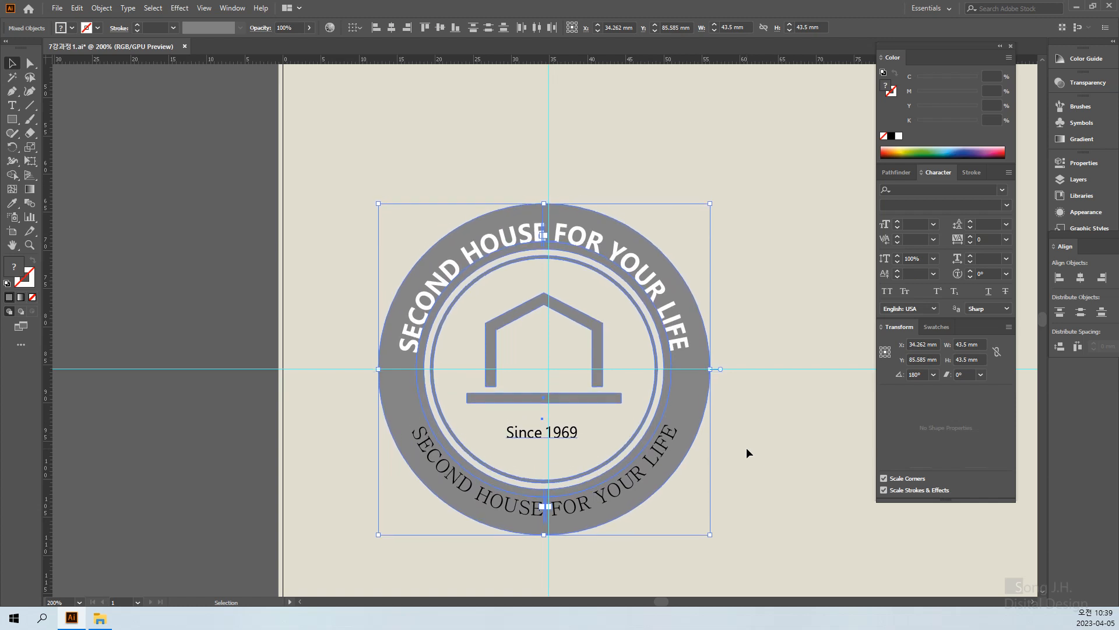
# Step: Nudge the badge copy right until its center meets the vertical guide, at X 34.968 mm
pyautogui.press('Right')
pyautogui.press('Right')
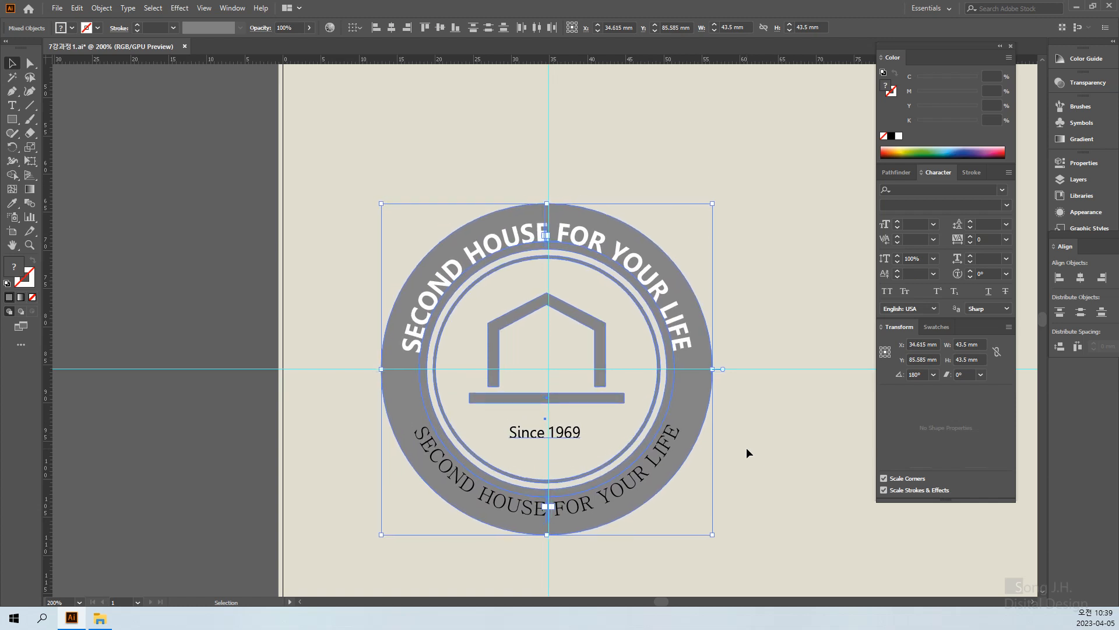
pyautogui.click(763, 414)
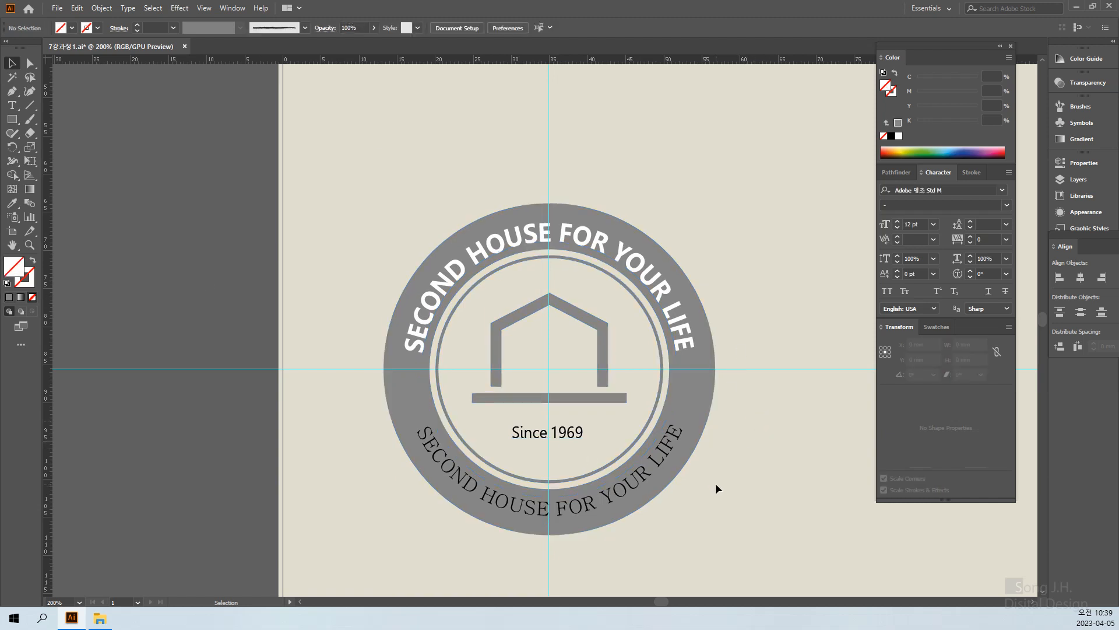
# Step: In outline view, select the badge copy's concentric circles with their curved texts and move them slightly left to X 34.763 mm, Y 85.534 mm
pyautogui.hotkey('ctrl', 'y')
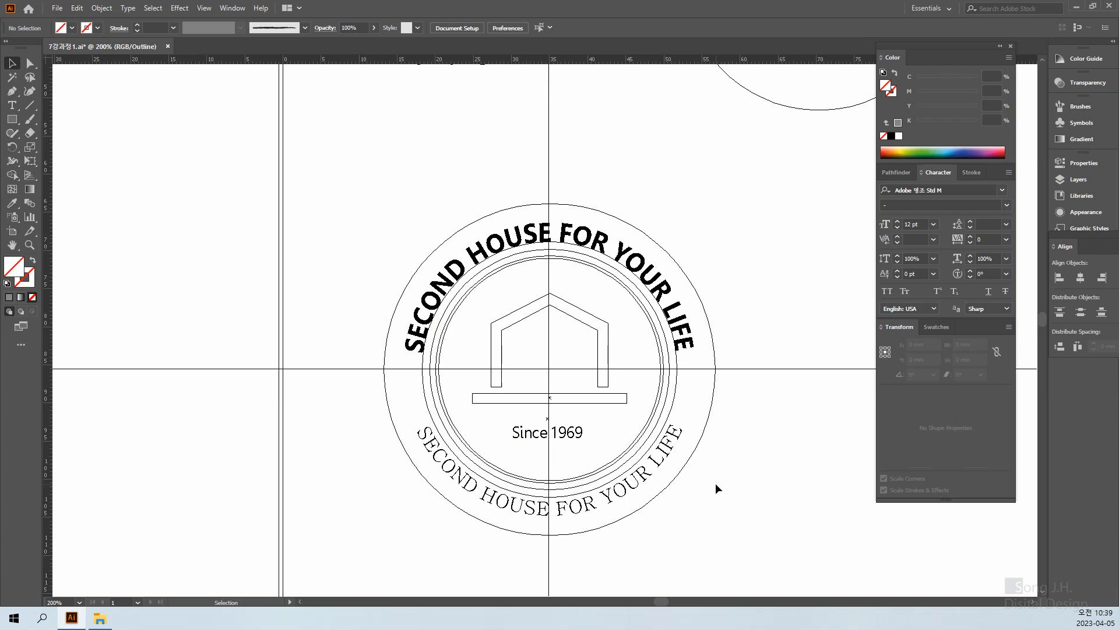
pyautogui.moveTo(722, 494); pyautogui.dragTo(629, 401)
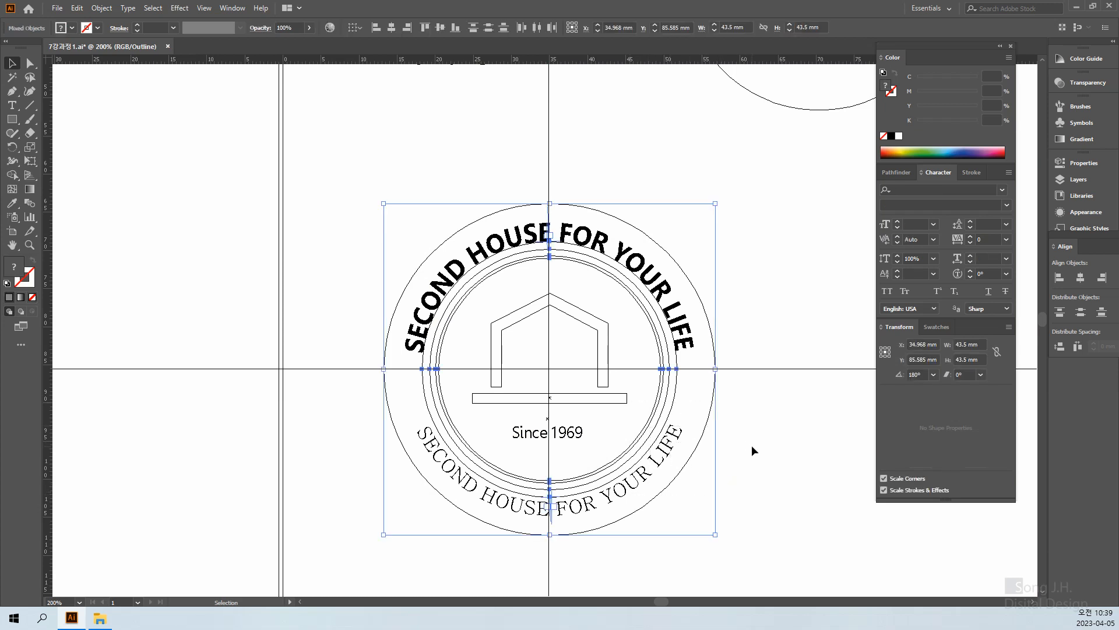
pyautogui.hotkey('ctrl', '=')
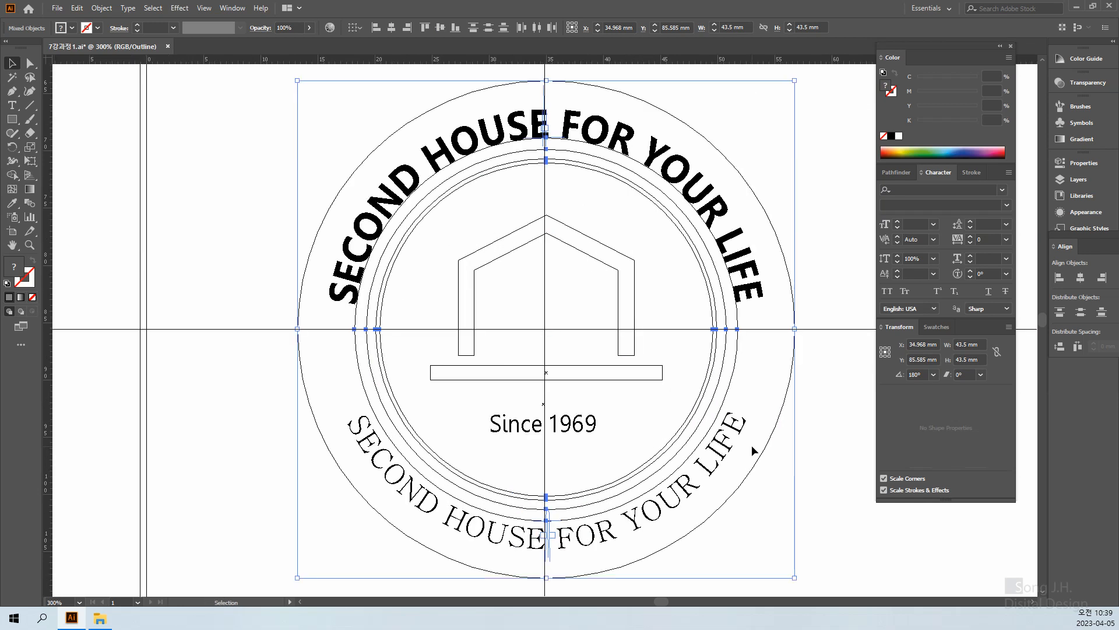
pyautogui.moveTo(626, 389); pyautogui.dragTo(626, 484)
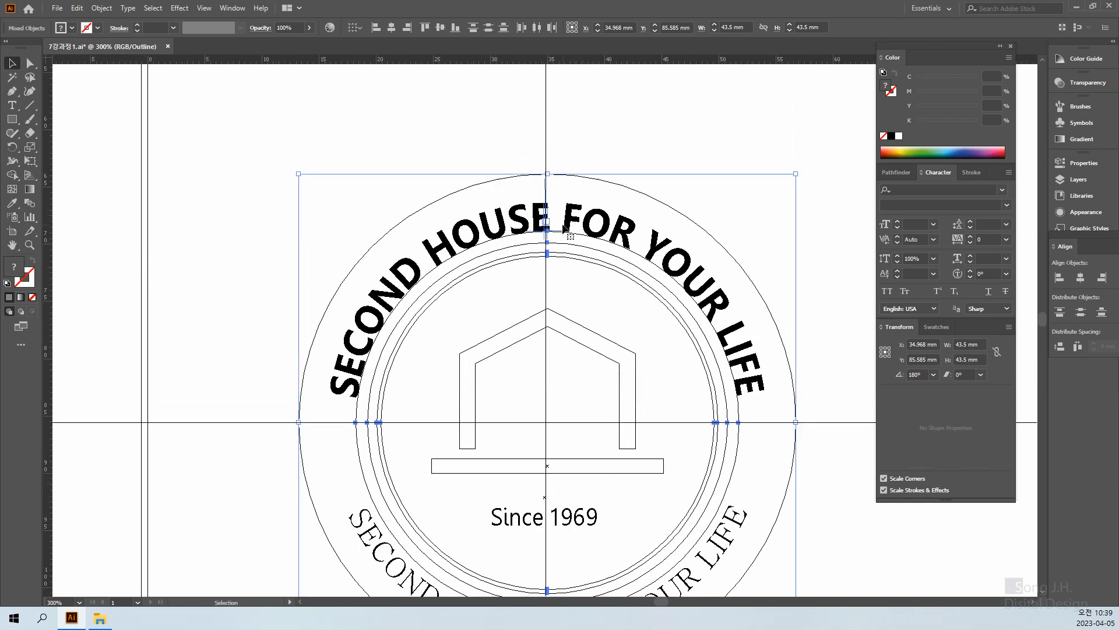
pyautogui.moveTo(564, 227); pyautogui.dragTo(560, 228)
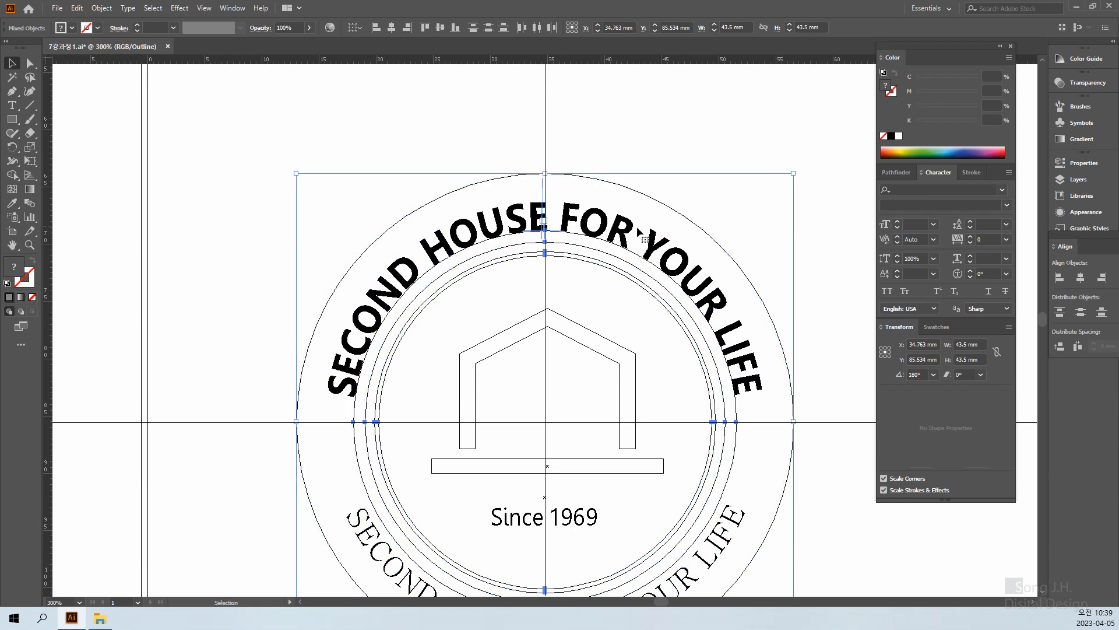
pyautogui.press('Right')
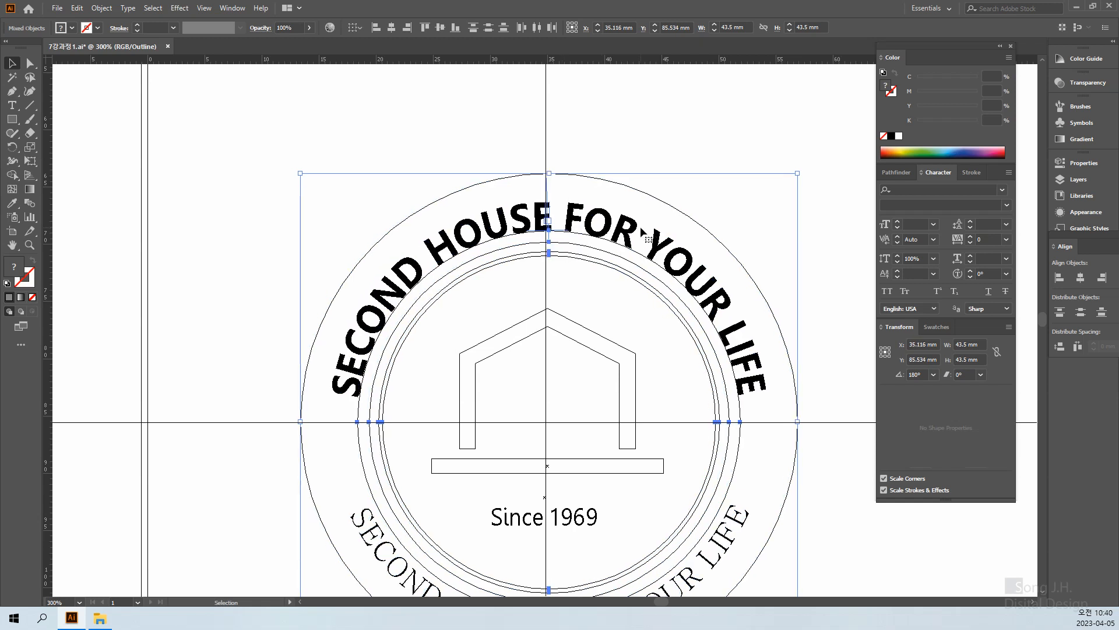
pyautogui.press('Left')
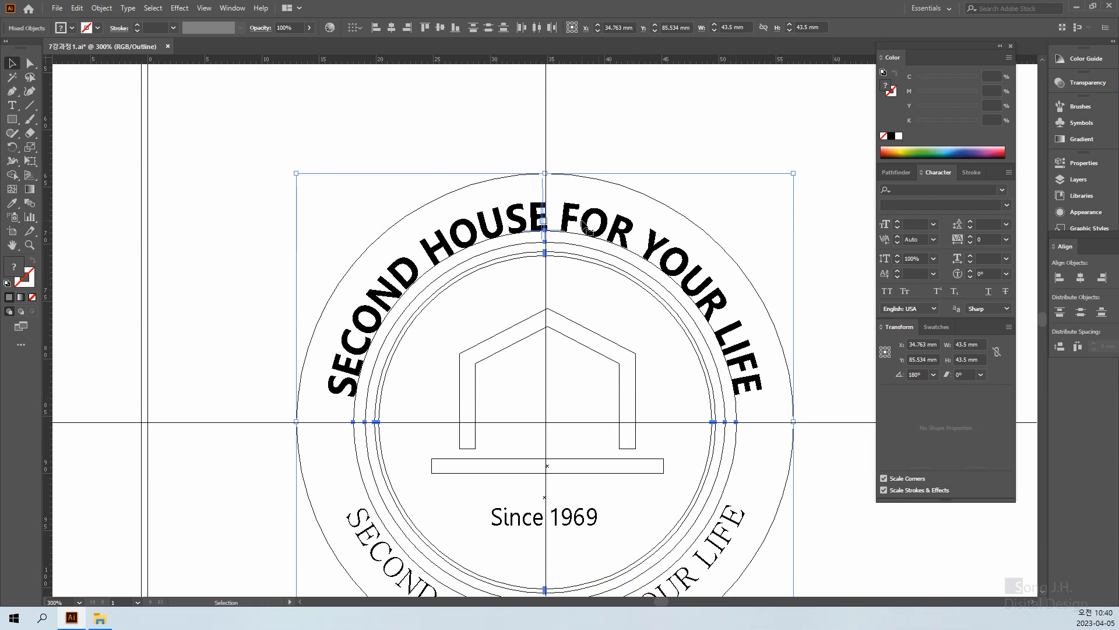
# Step: Shift the selected circles and curved texts right onto the vertical guide at X 34.865 mm, deselect them and return to the color preview
pyautogui.hotkey('ctrl', '=')
pyautogui.hotkey('ctrl', '=')
pyautogui.moveTo(582, 220); pyautogui.dragTo(605, 465)
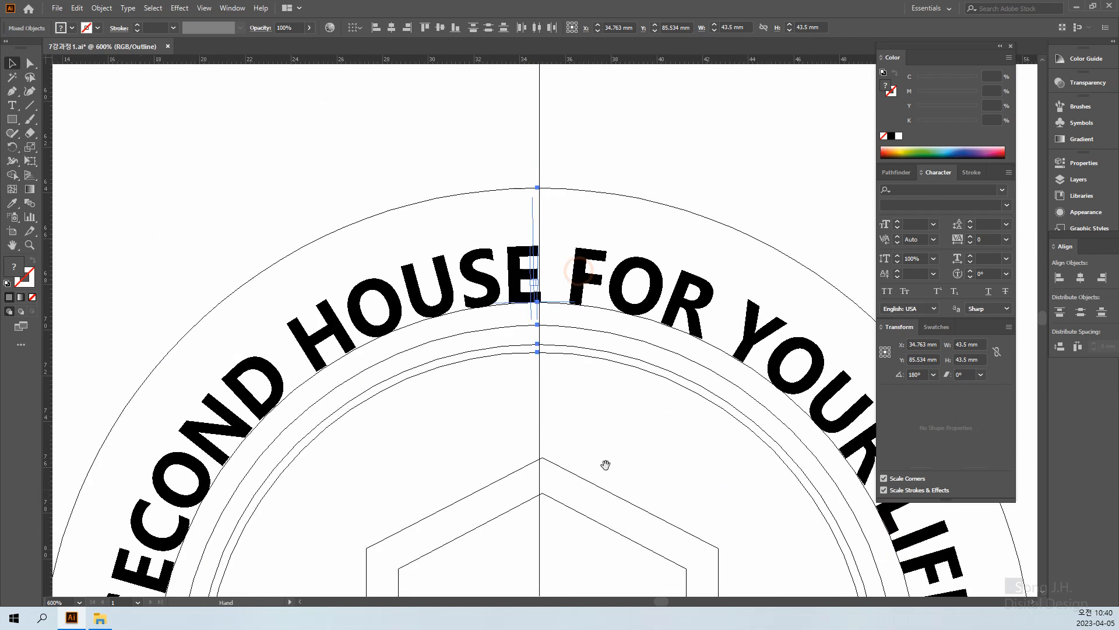
pyautogui.moveTo(608, 307); pyautogui.dragTo(608, 327)
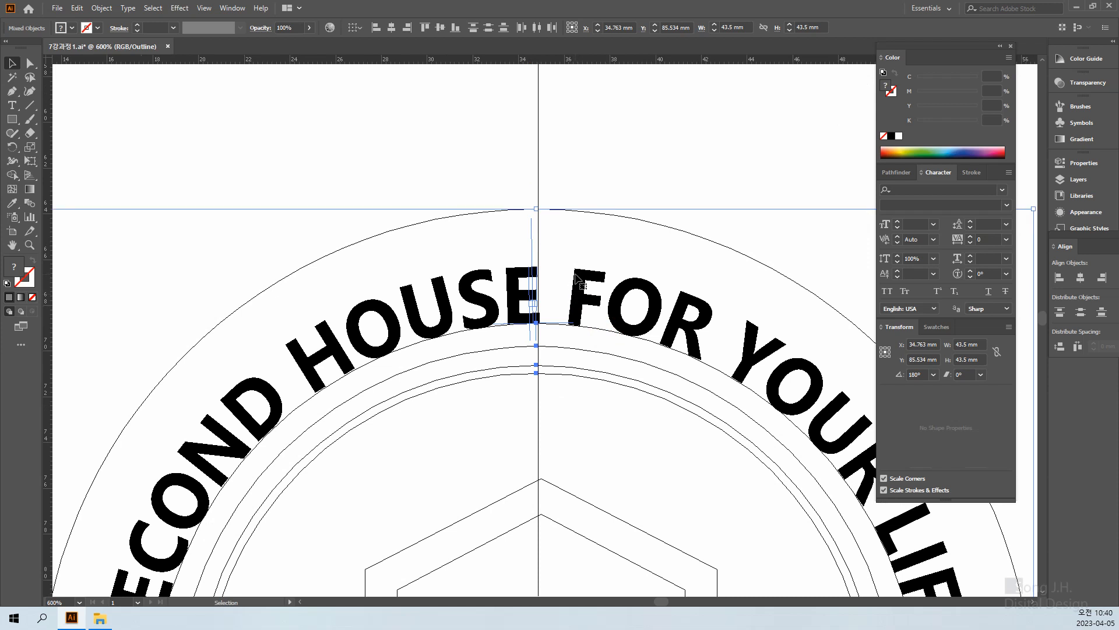
pyautogui.moveTo(577, 279); pyautogui.dragTo(582, 275)
pyautogui.press('space')
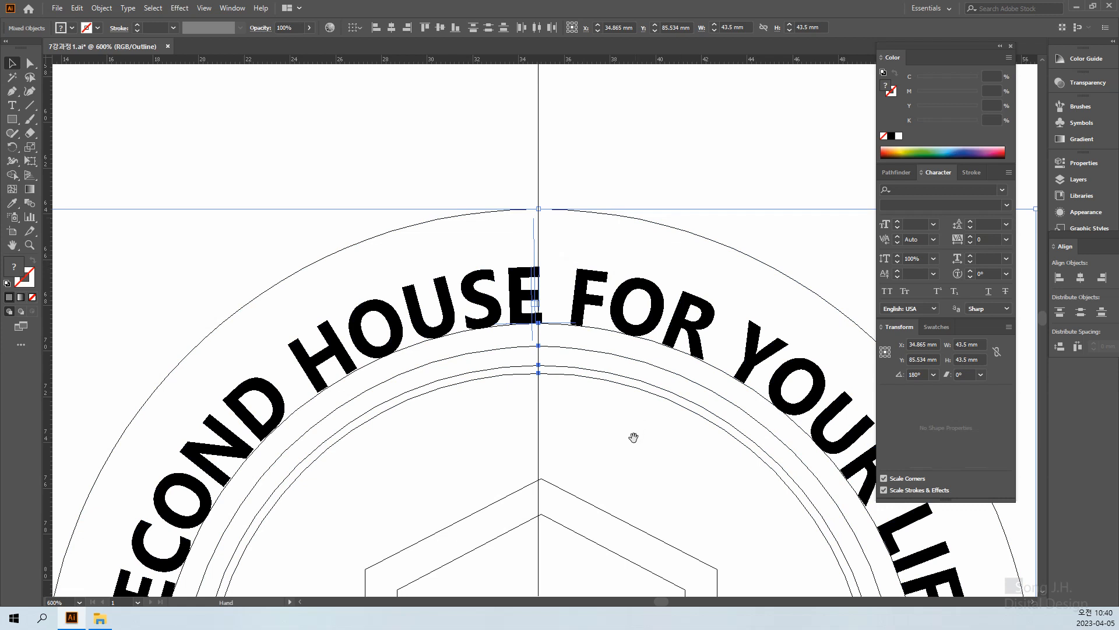
pyautogui.hotkey('ctrl', '-')
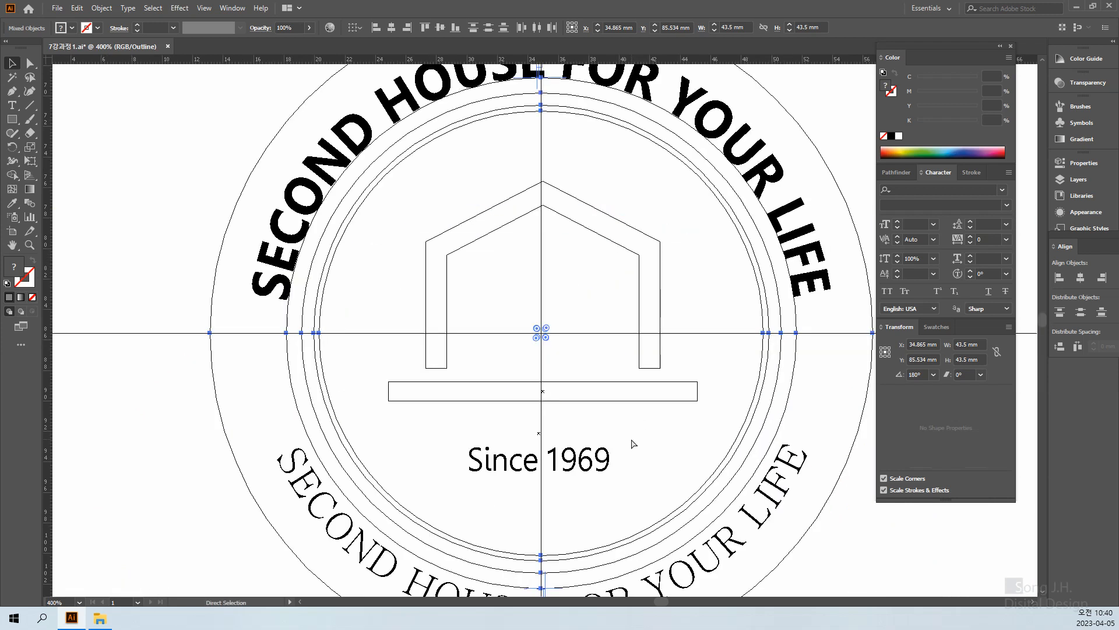
pyautogui.hotkey('ctrl', '-')
pyautogui.press('v')
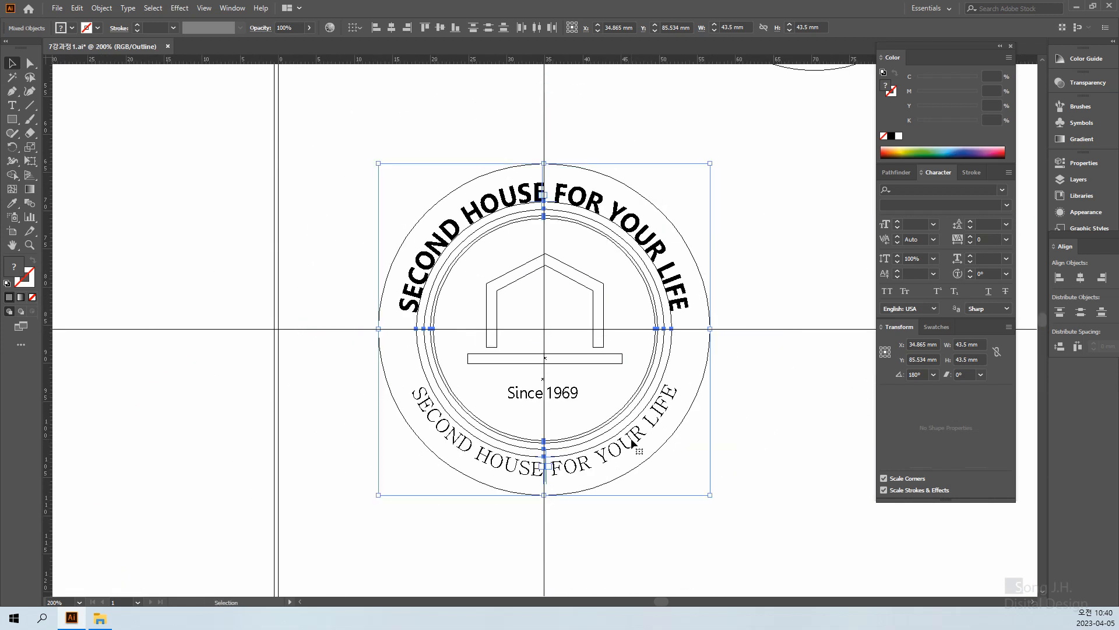
pyautogui.click(755, 459)
pyautogui.hotkey('ctrl', 'y')
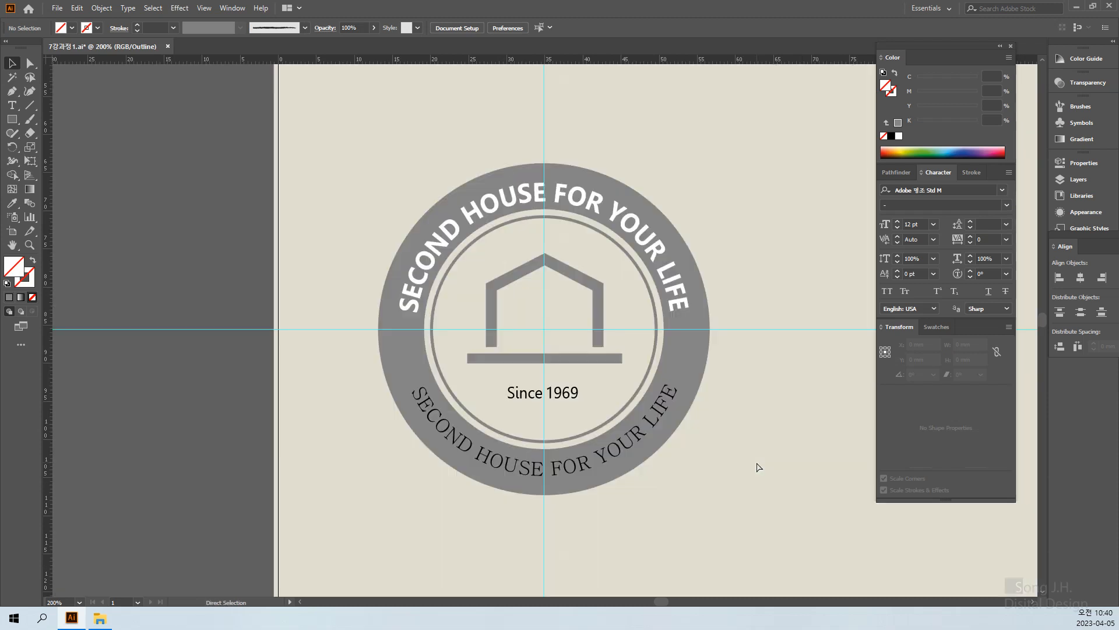
# Step: Check the width and height of the badge copy's outer gray ring
pyautogui.moveTo(756, 461); pyautogui.dragTo(723, 466)
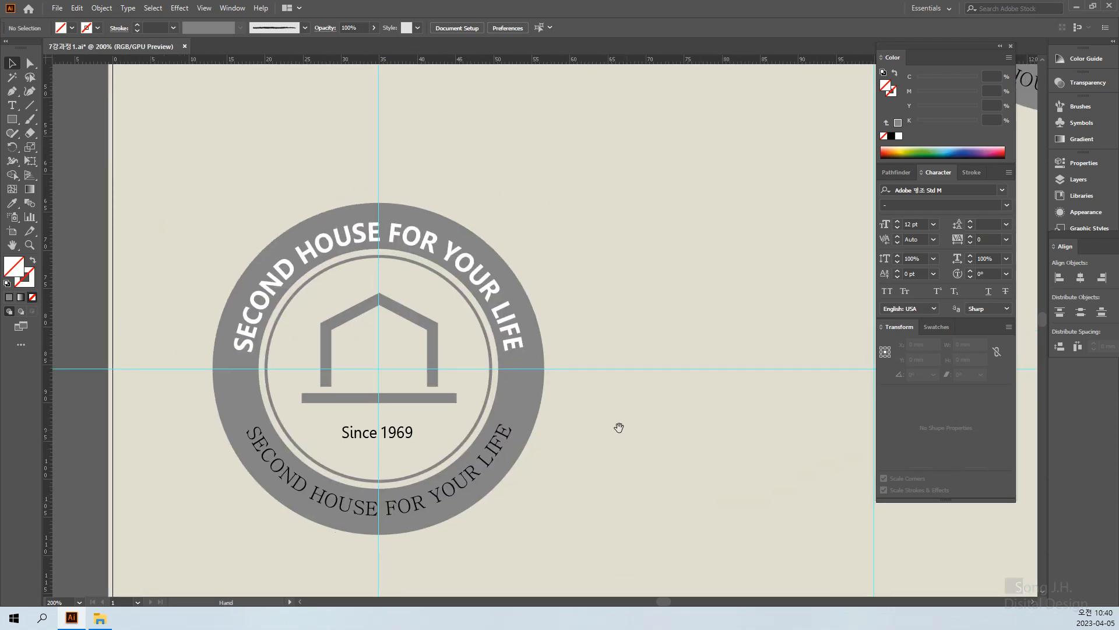
pyautogui.moveTo(617, 427); pyautogui.dragTo(419, 377)
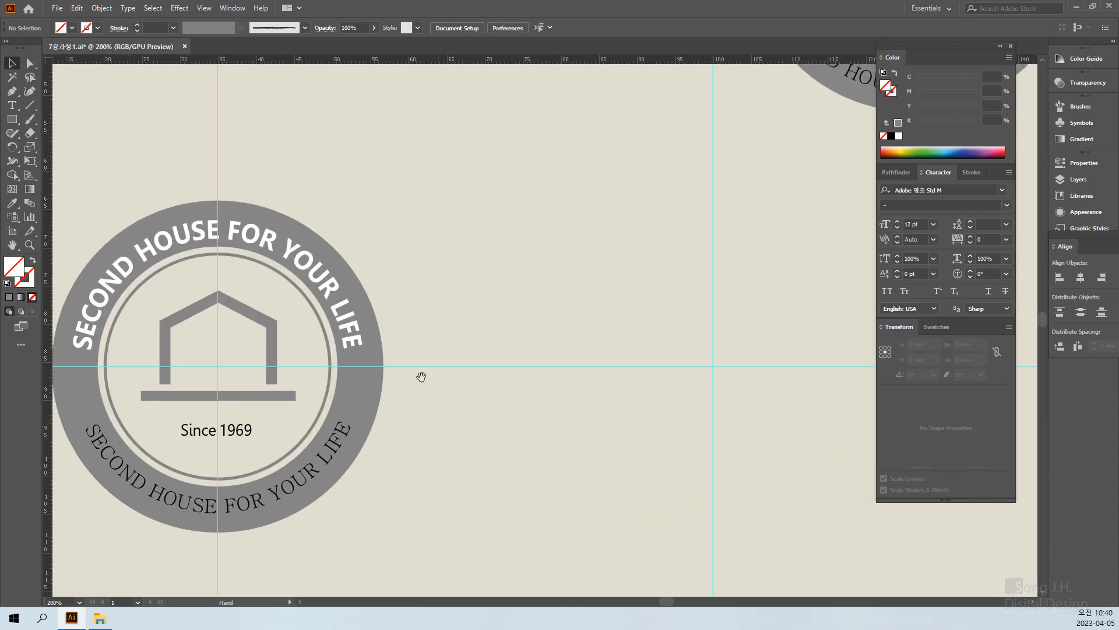
pyautogui.click(377, 362)
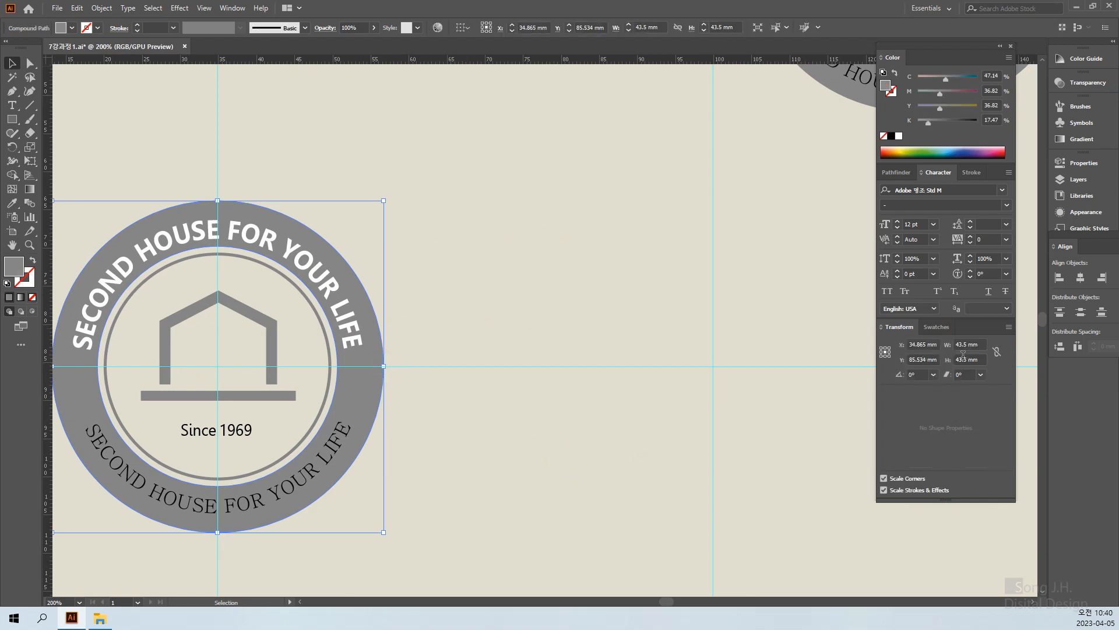
pyautogui.click(505, 471)
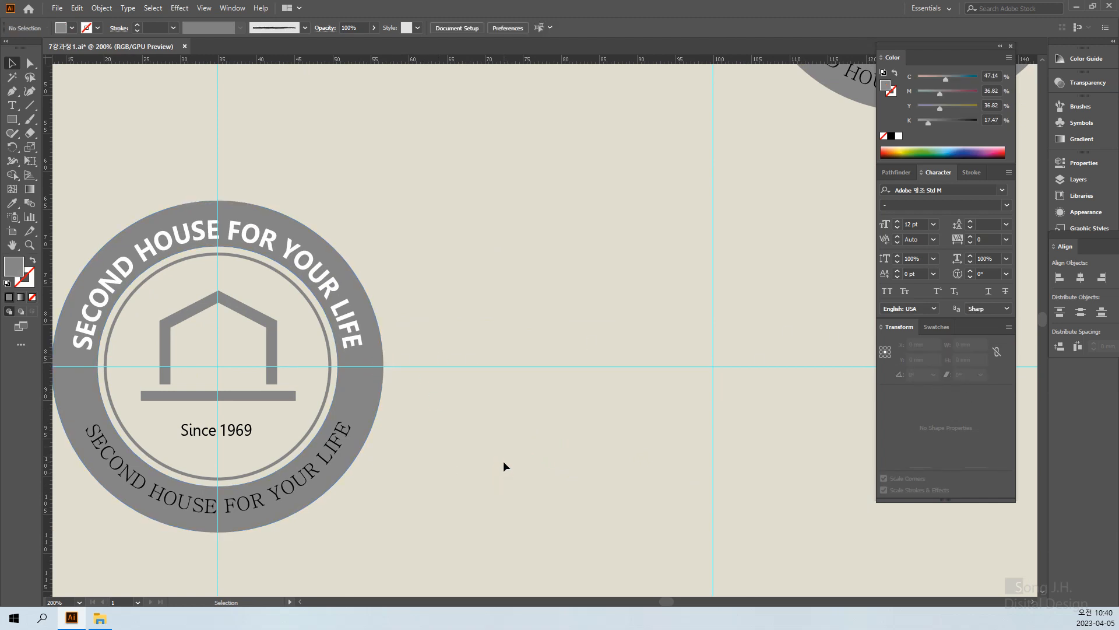
pyautogui.press('a')
pyautogui.hotkey('ctrl', '0')
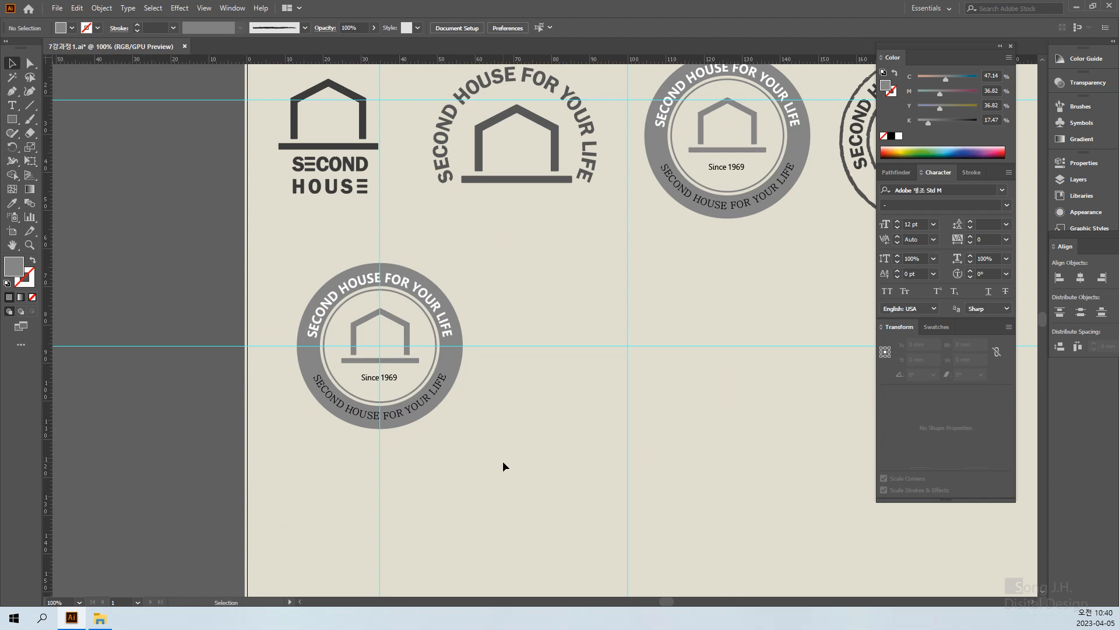
pyautogui.hotkey('ctrl', '1')
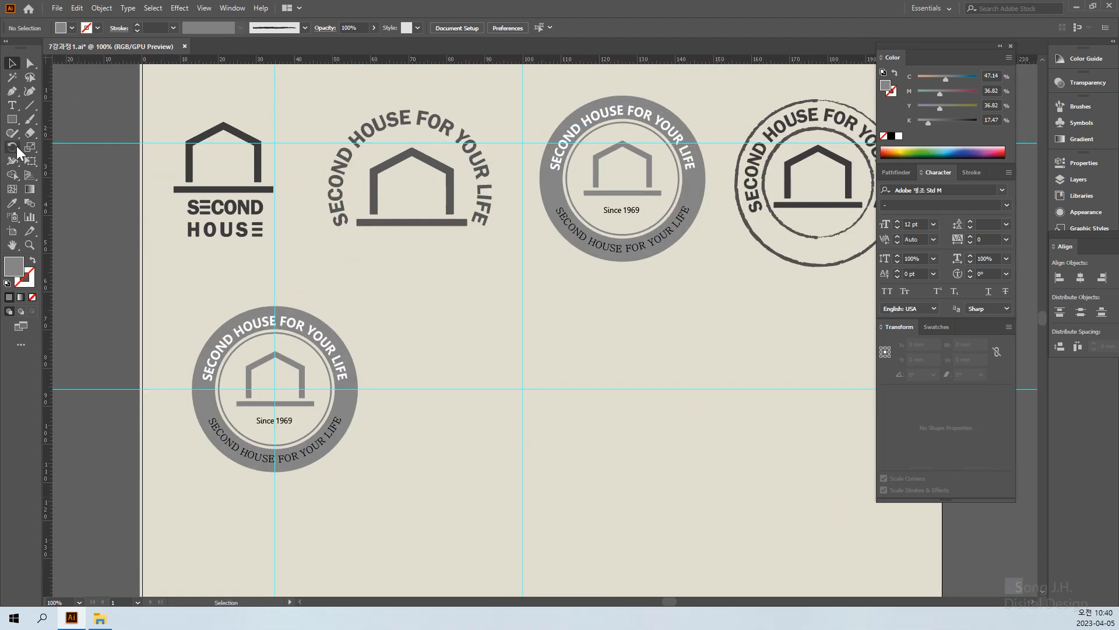
# Step: Try drawing a circle outward from the guide intersection in the empty area beside the badge copy, and undo it
pyautogui.click(13, 120)
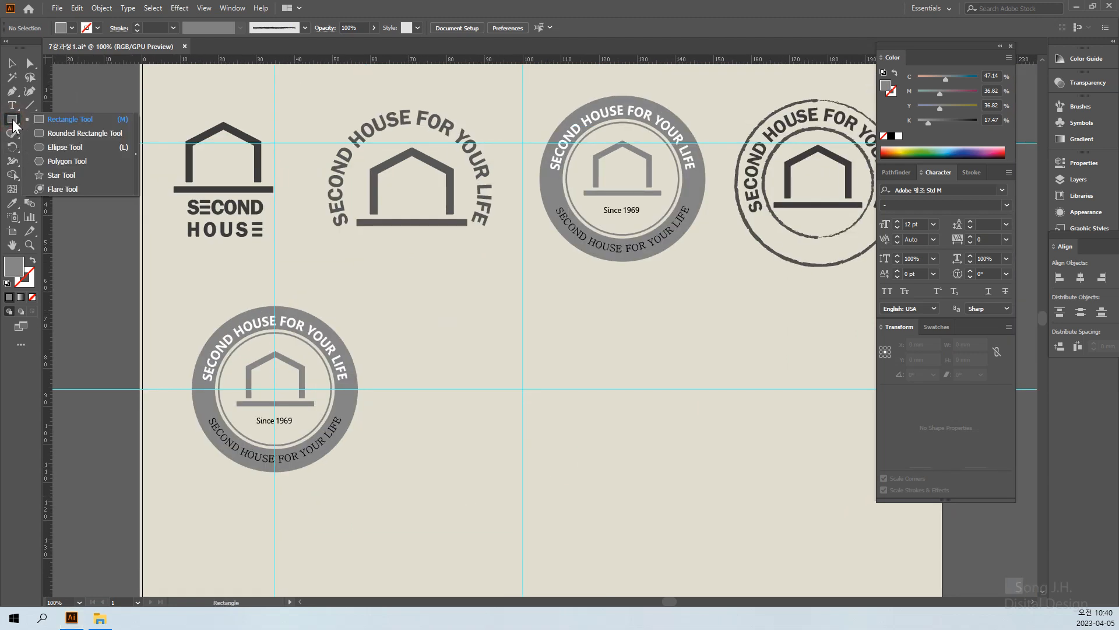
pyautogui.click(76, 153)
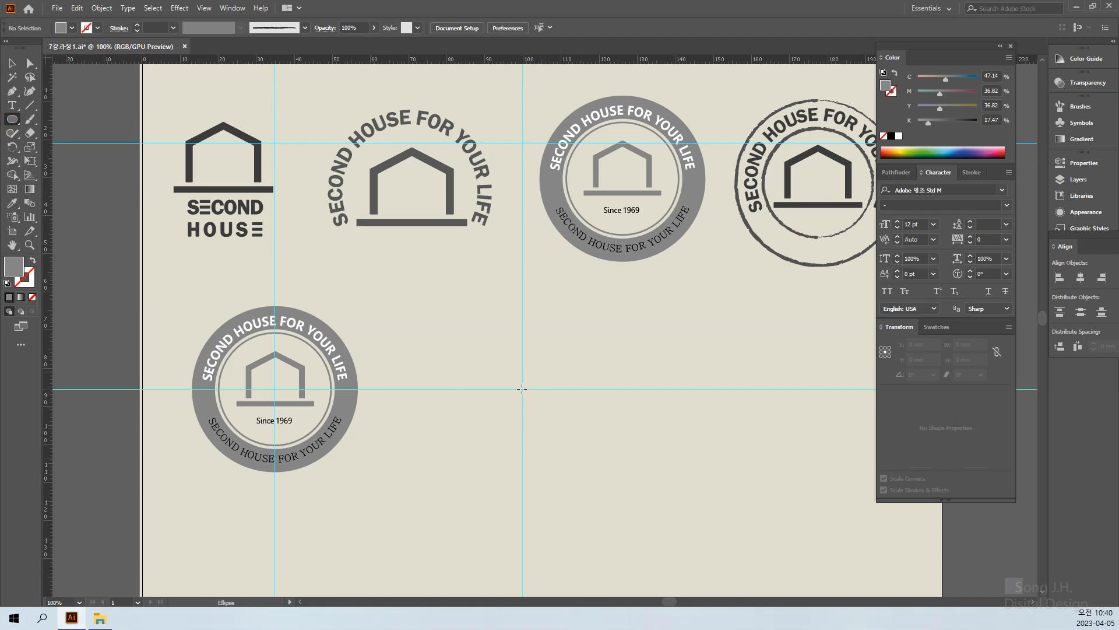
pyautogui.moveTo(522, 388); pyautogui.dragTo(619, 382)
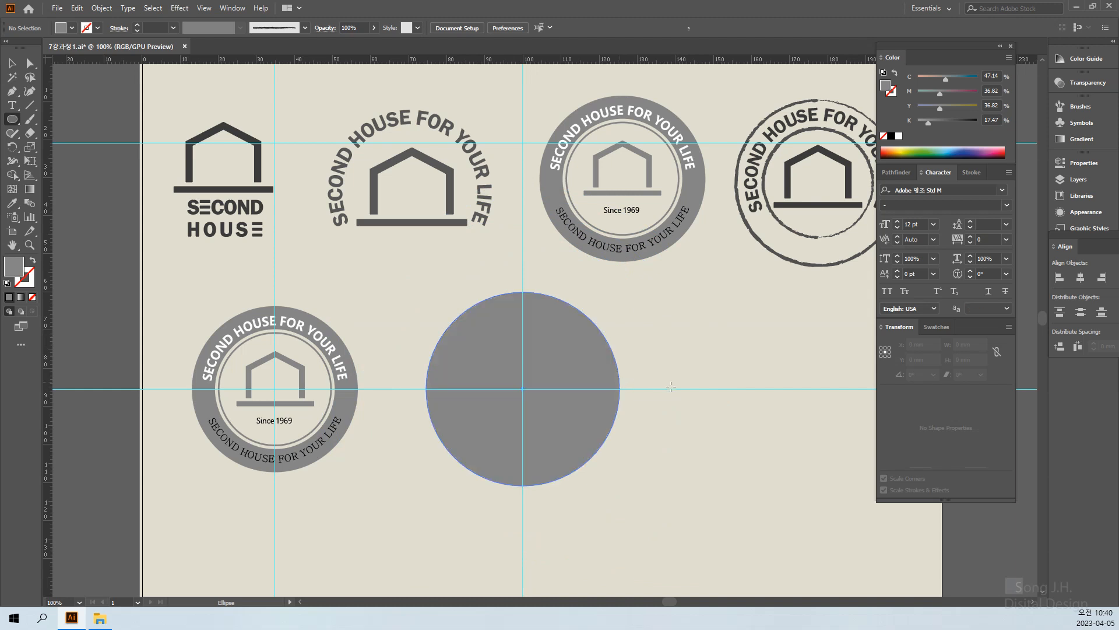
pyautogui.hotkey('ctrl', 'z')
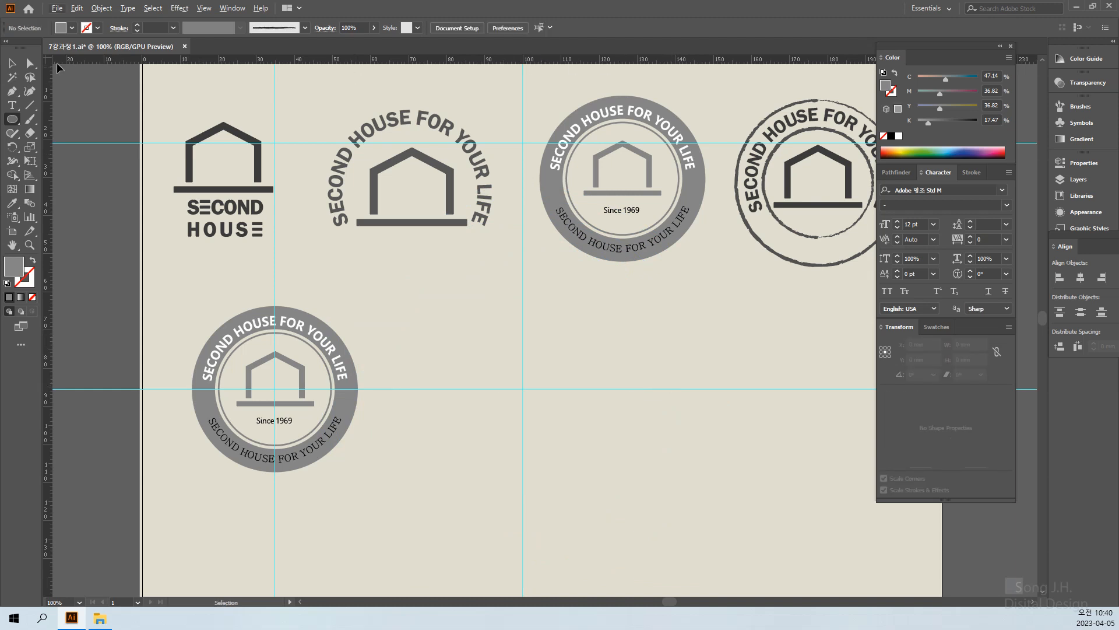
# Step: Dismiss the numeric ellipse settings, try drawing a circle about 39 mm wide with its corner on the guide intersection, and undo it
pyautogui.click(13, 119)
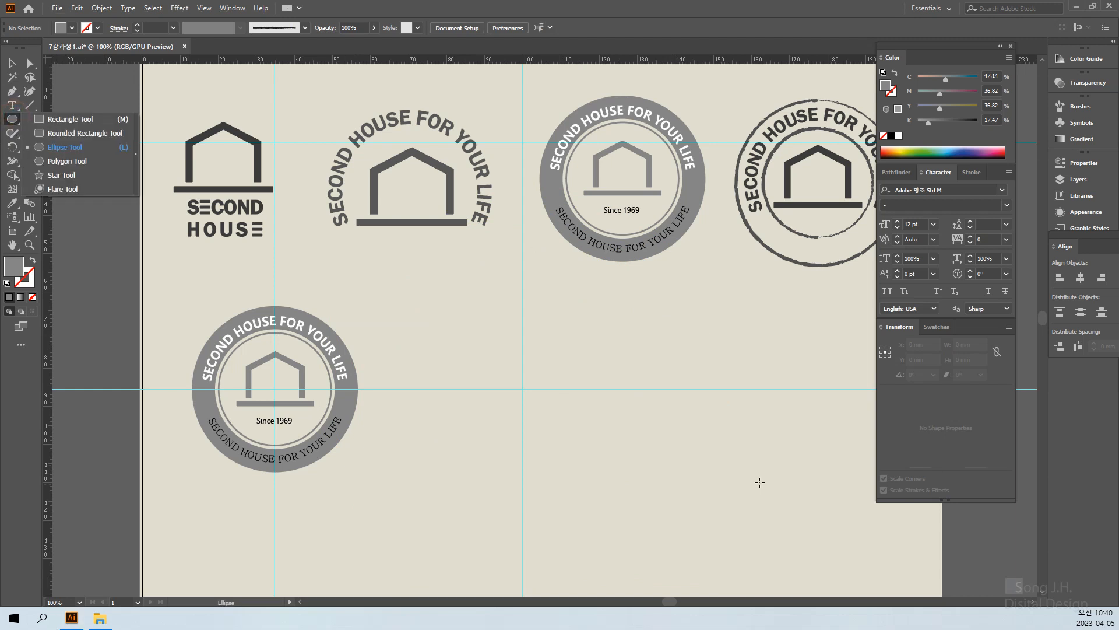
pyautogui.click(713, 544)
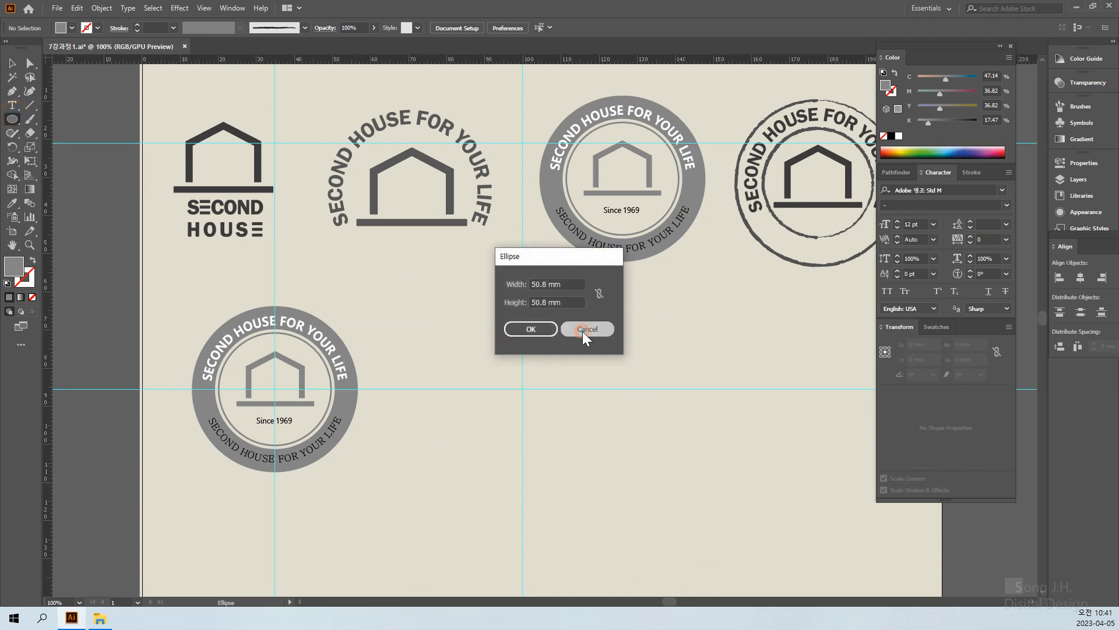
pyautogui.click(582, 331)
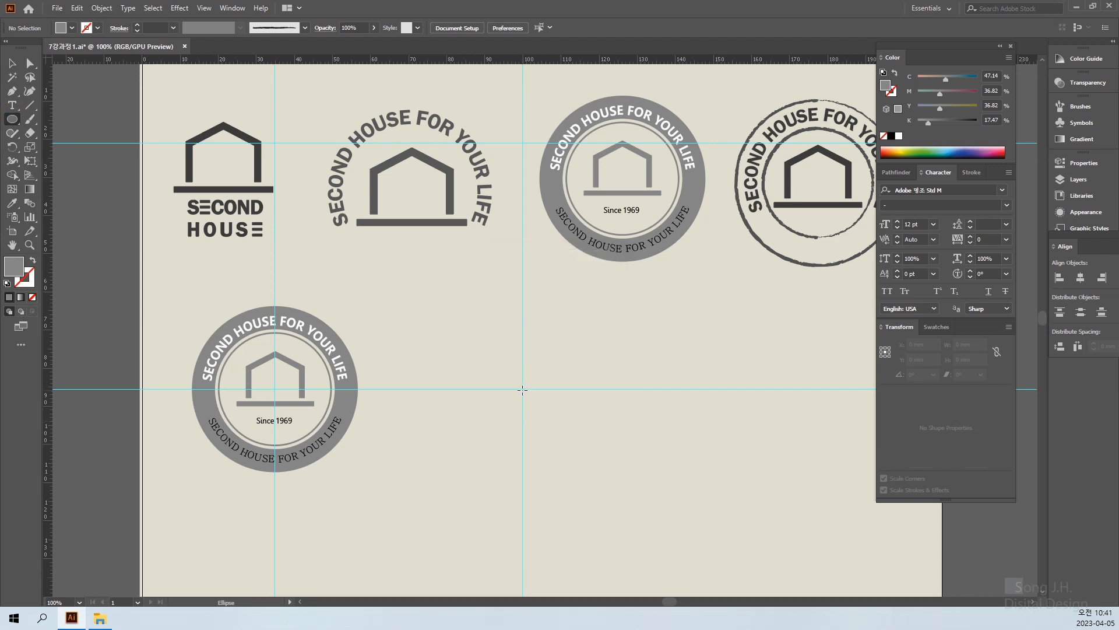
pyautogui.moveTo(522, 389); pyautogui.dragTo(671, 330)
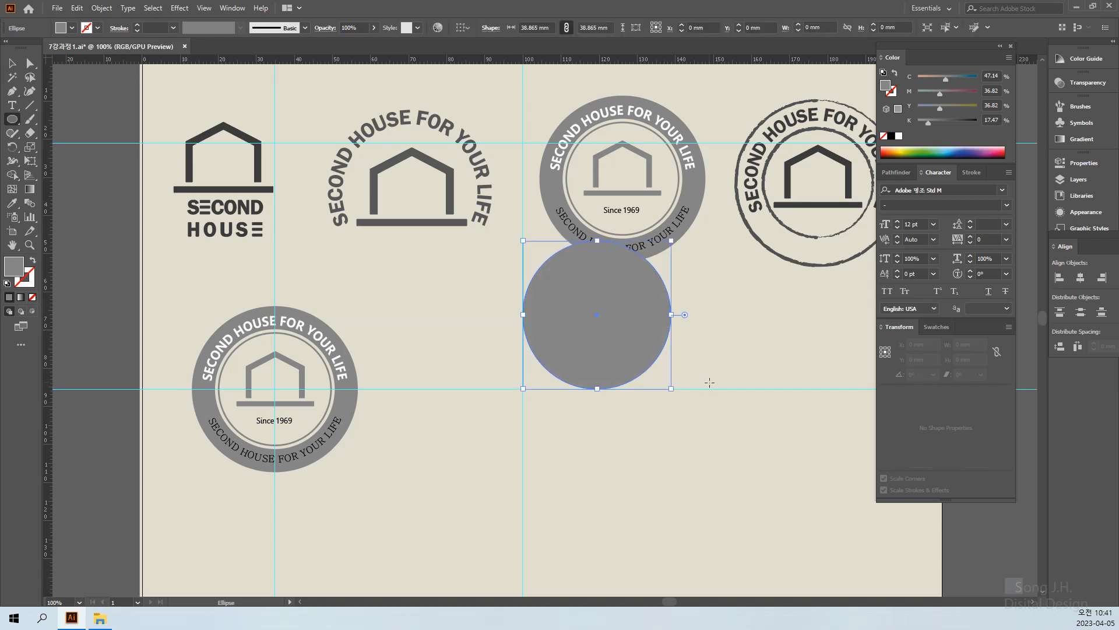
pyautogui.hotkey('ctrl', 'z')
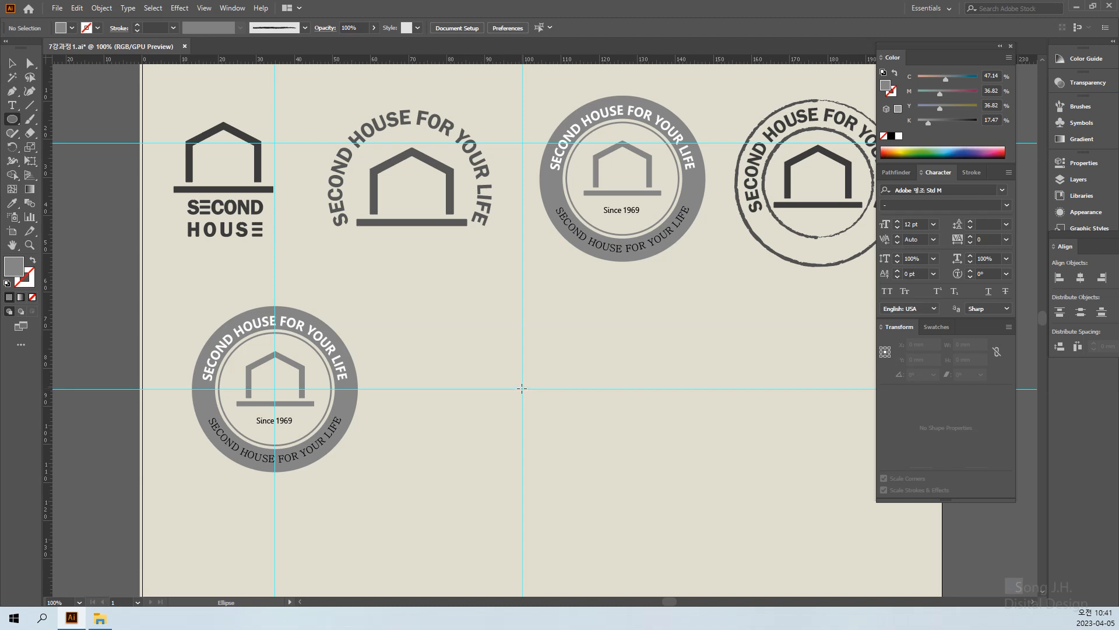
# Step: Draw a circle about 46 mm wide centered on the guide intersection, and check the badge copy's outer ring size for reference
pyautogui.moveTo(523, 389); pyautogui.dragTo(612, 389)
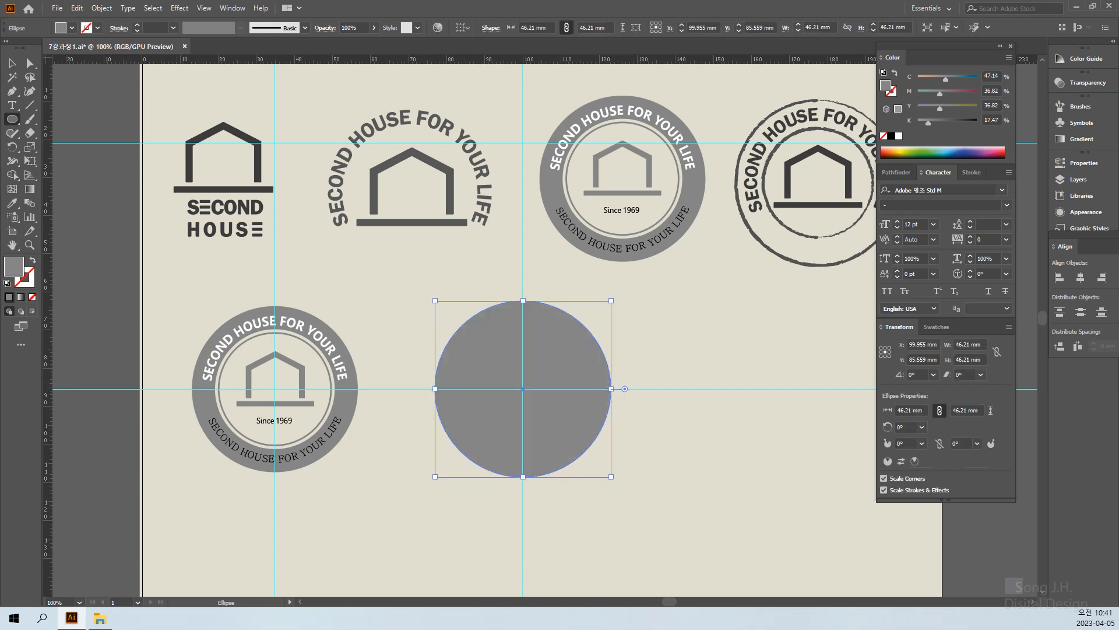
pyautogui.click(11, 62)
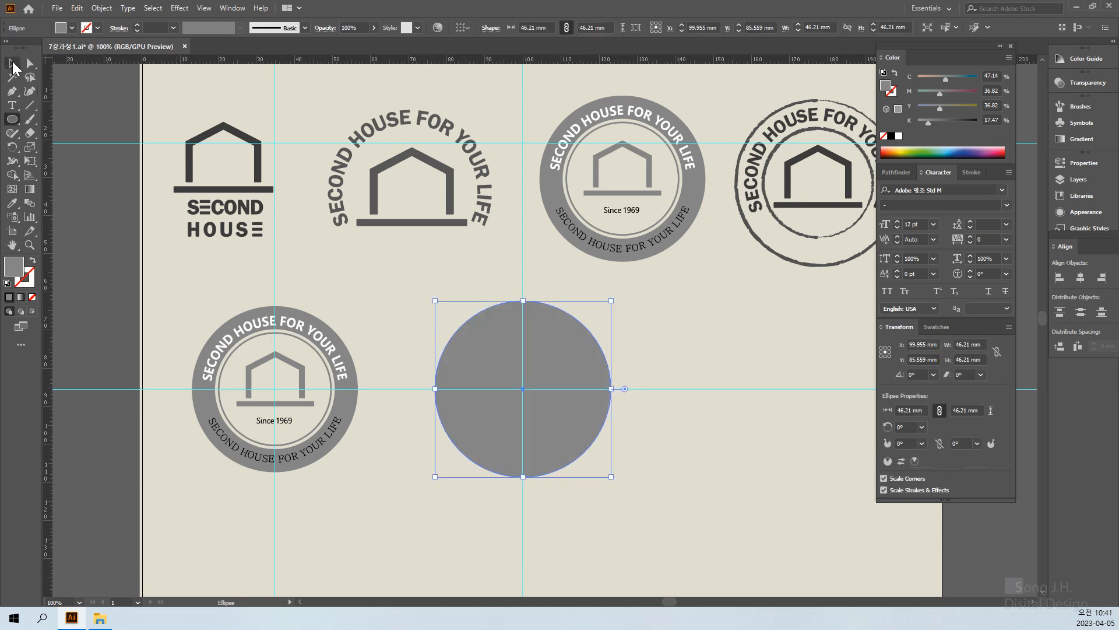
pyautogui.click(350, 398)
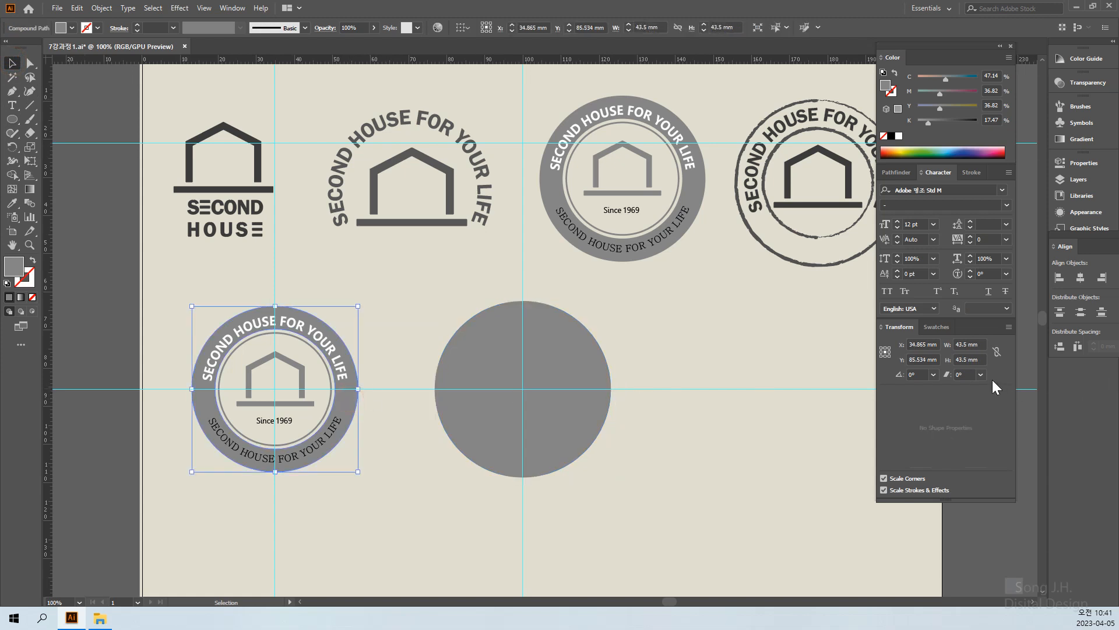
pyautogui.click(556, 415)
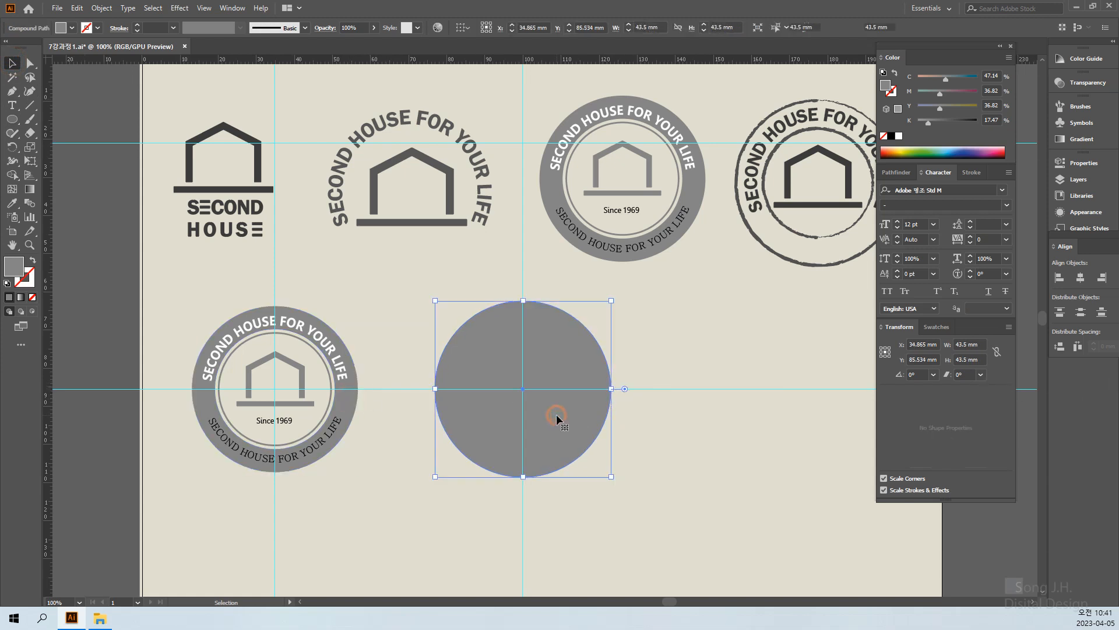
# Step: Set the new circle's width and height to 43.5 mm, link its width and height proportions, and deselect it
pyautogui.click(967, 344)
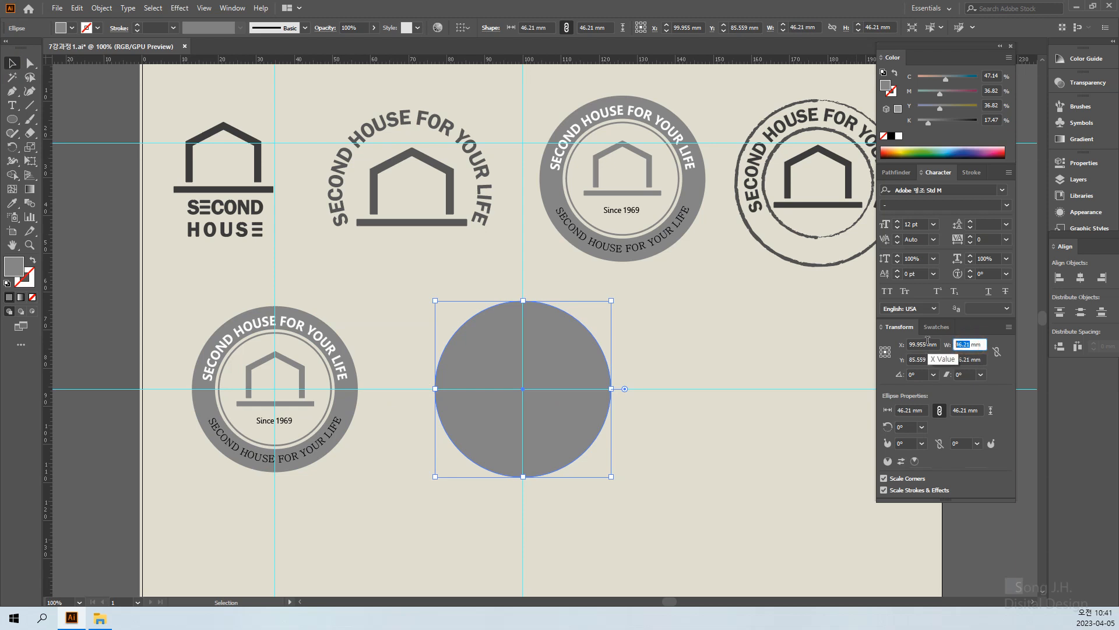
pyautogui.write('43.5')
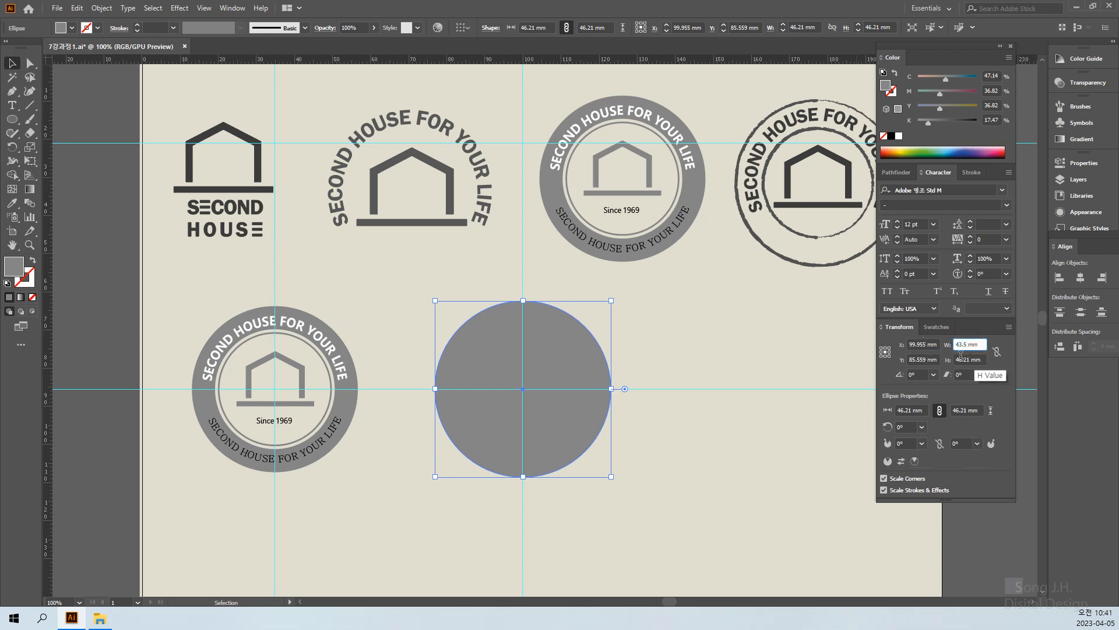
pyautogui.press('Tab')
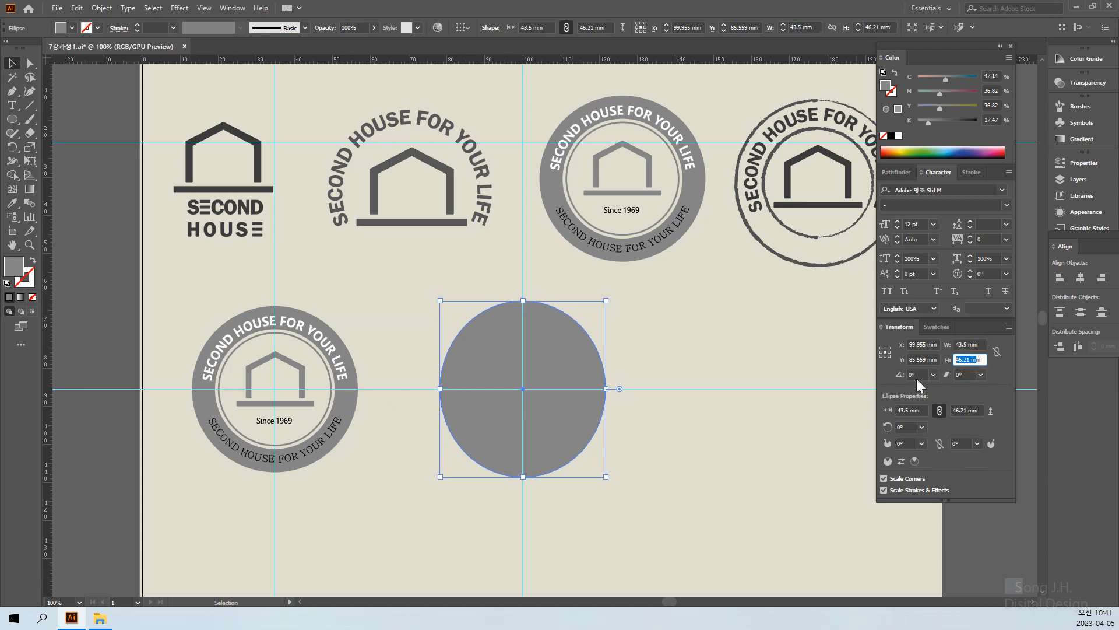
pyautogui.write('4')
pyautogui.write('6.21')
pyautogui.press('Return')
pyautogui.click(968, 359)
pyautogui.doubleClick(963, 359)
pyautogui.write('43.')
pyautogui.press('Return')
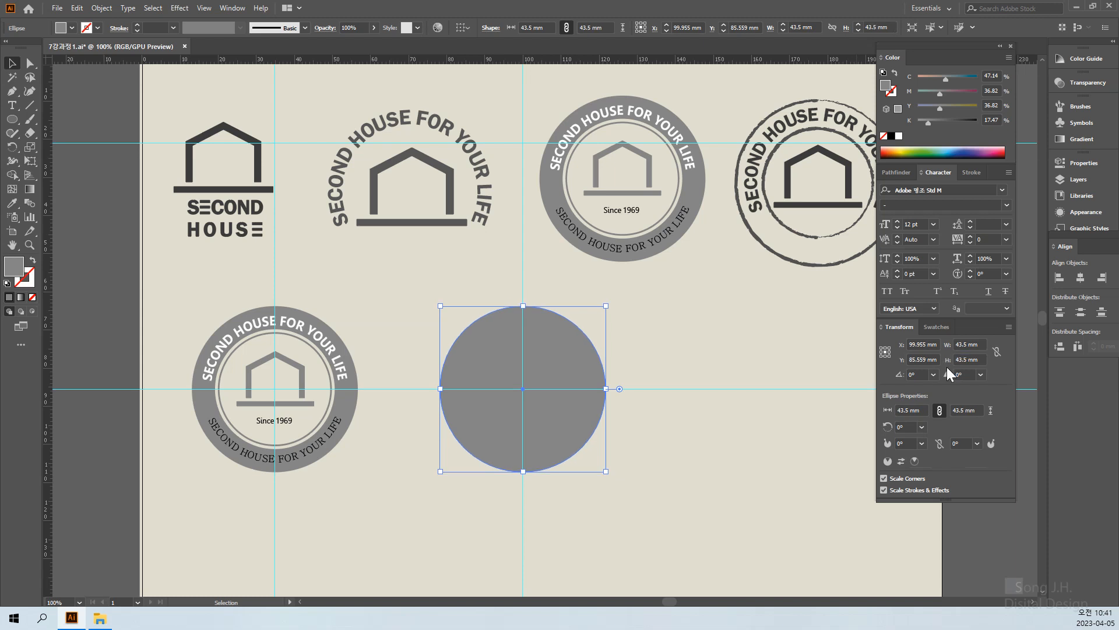
pyautogui.click(997, 351)
pyautogui.click(734, 448)
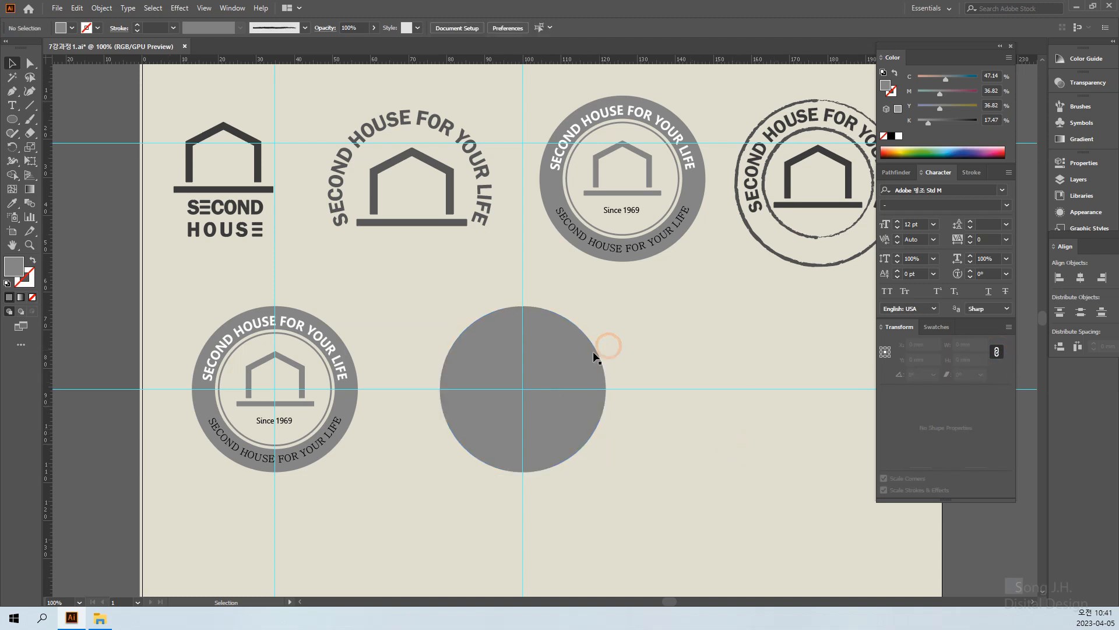
pyautogui.click(554, 366)
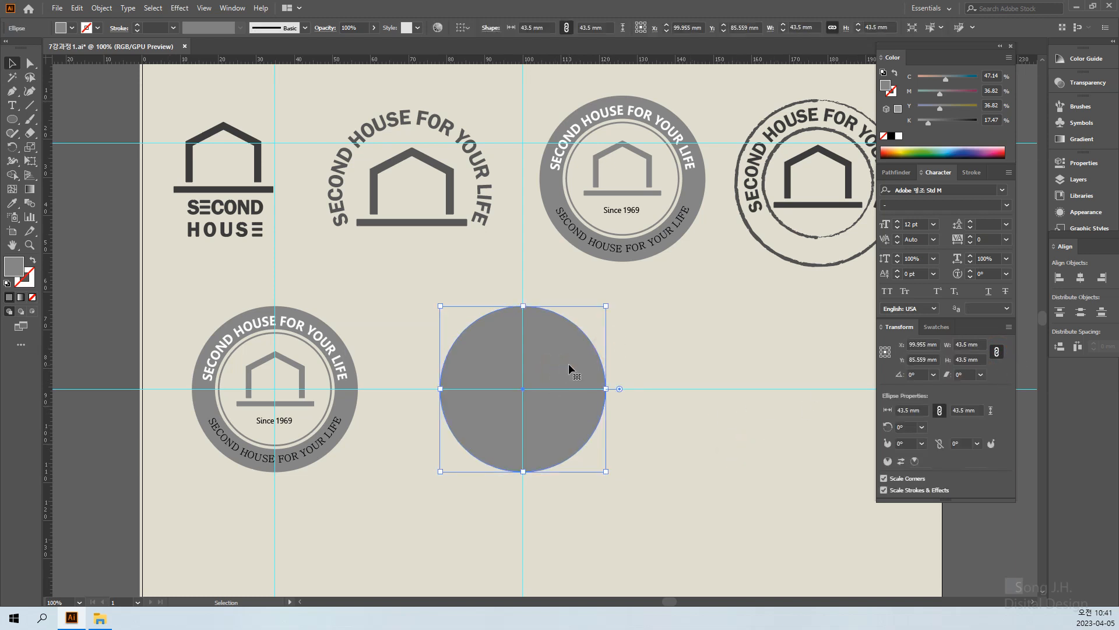
pyautogui.click(684, 382)
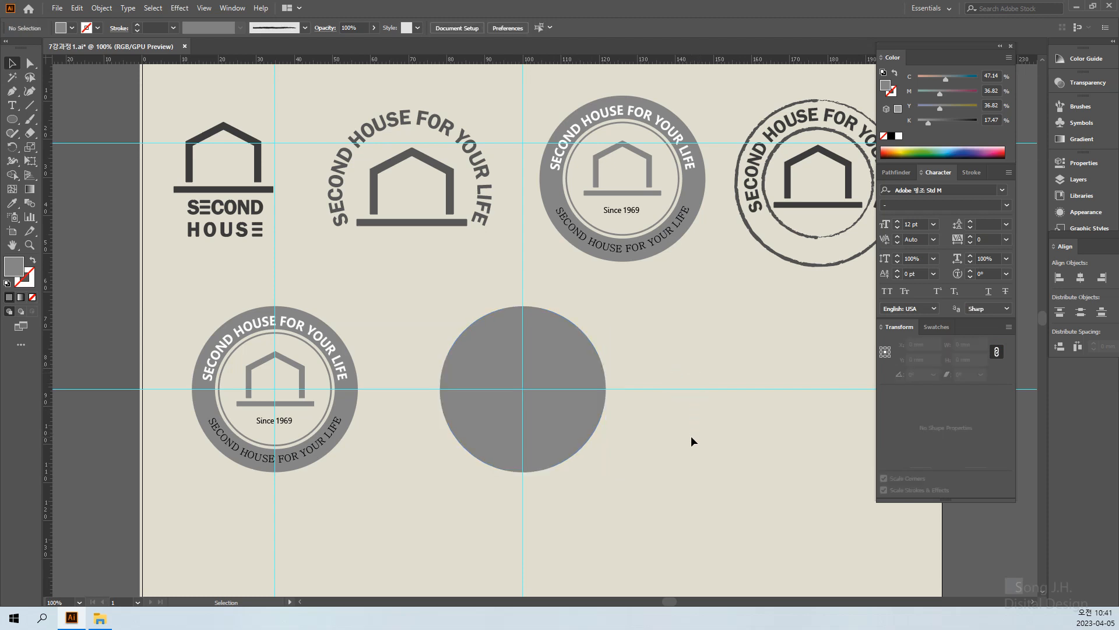
pyautogui.click(579, 352)
pyautogui.click(737, 370)
pyautogui.click(586, 369)
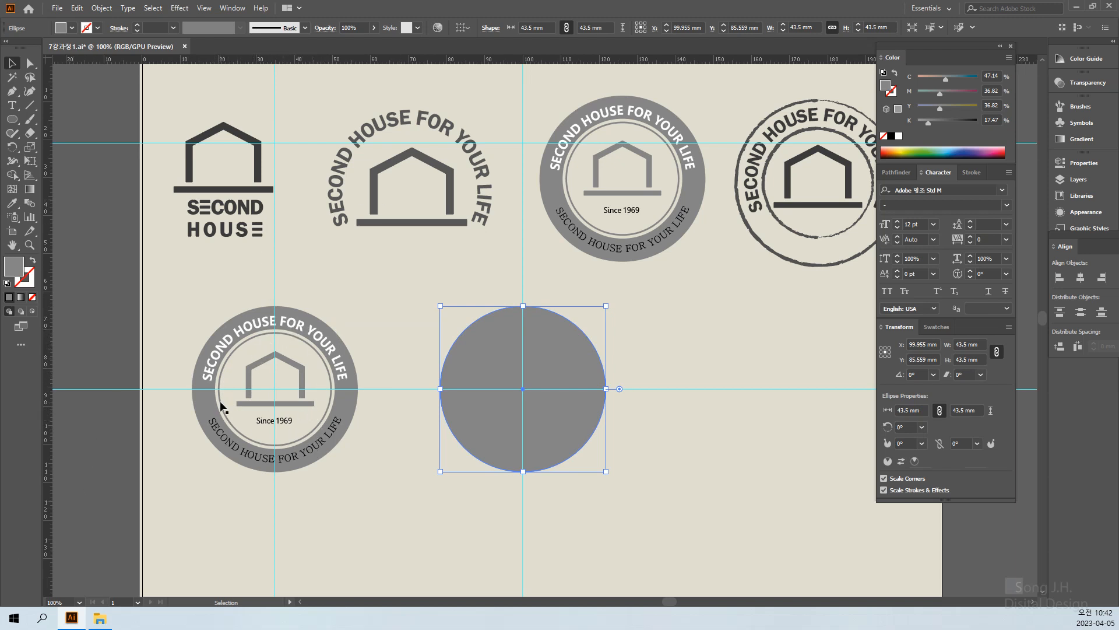
pyautogui.click(467, 538)
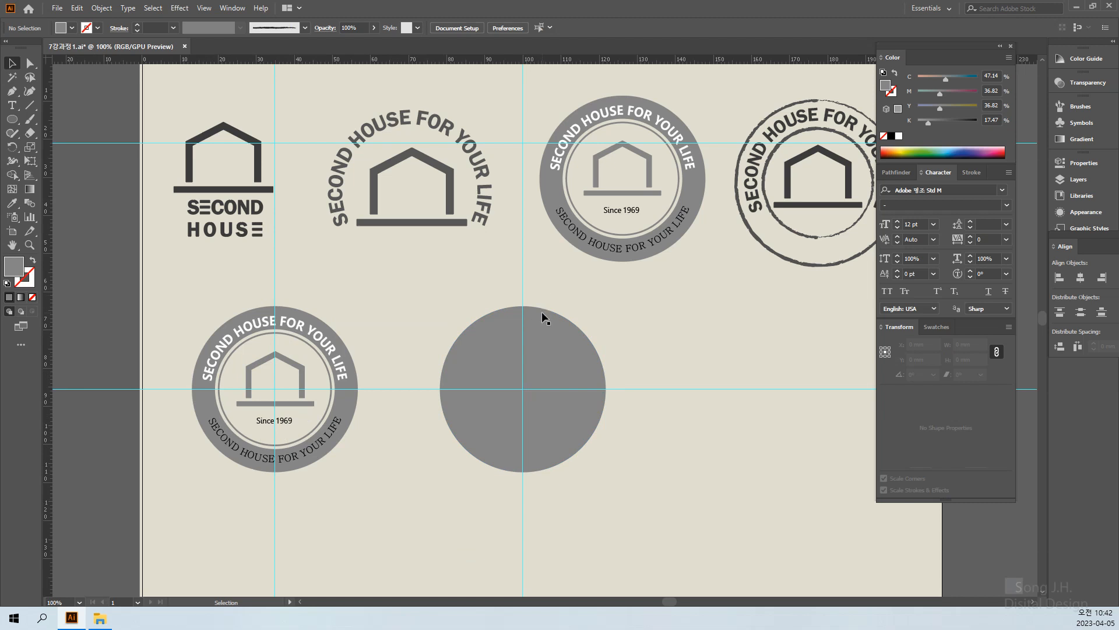
# Step: Open the Offset Path settings for the new gray circle with the preview turned on
pyautogui.click(542, 315)
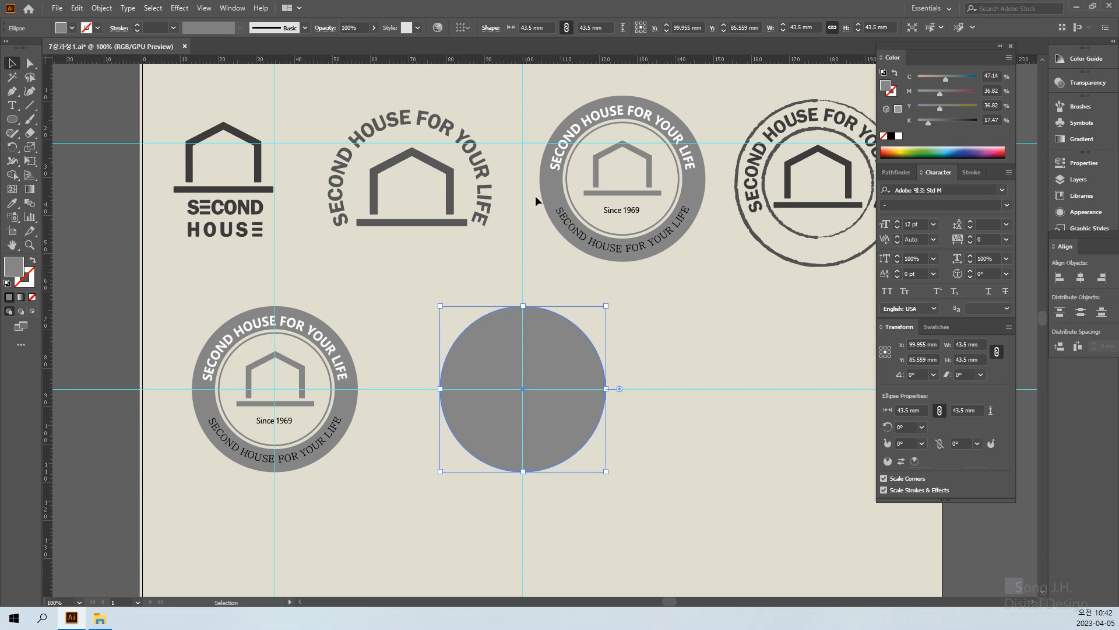
pyautogui.click(100, 9)
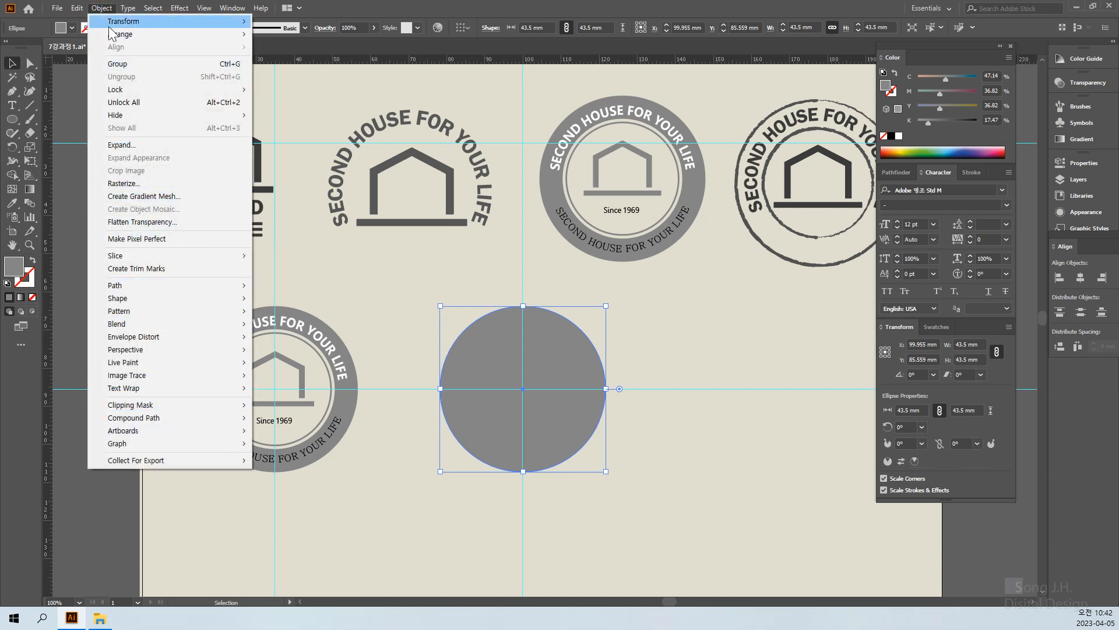
pyautogui.moveTo(155, 289)
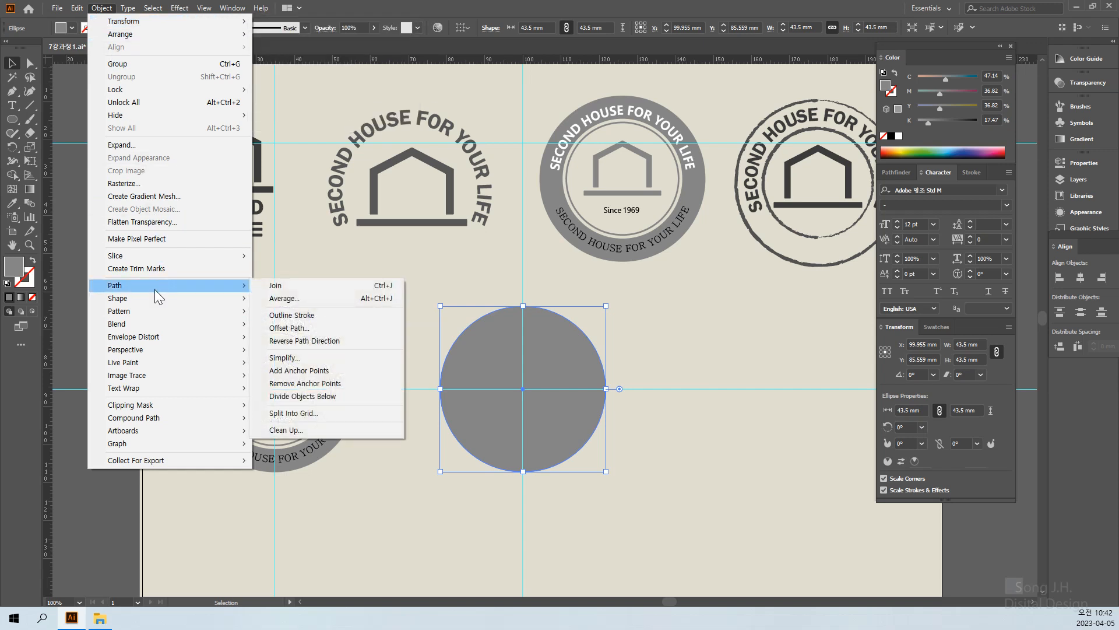
pyautogui.click(313, 324)
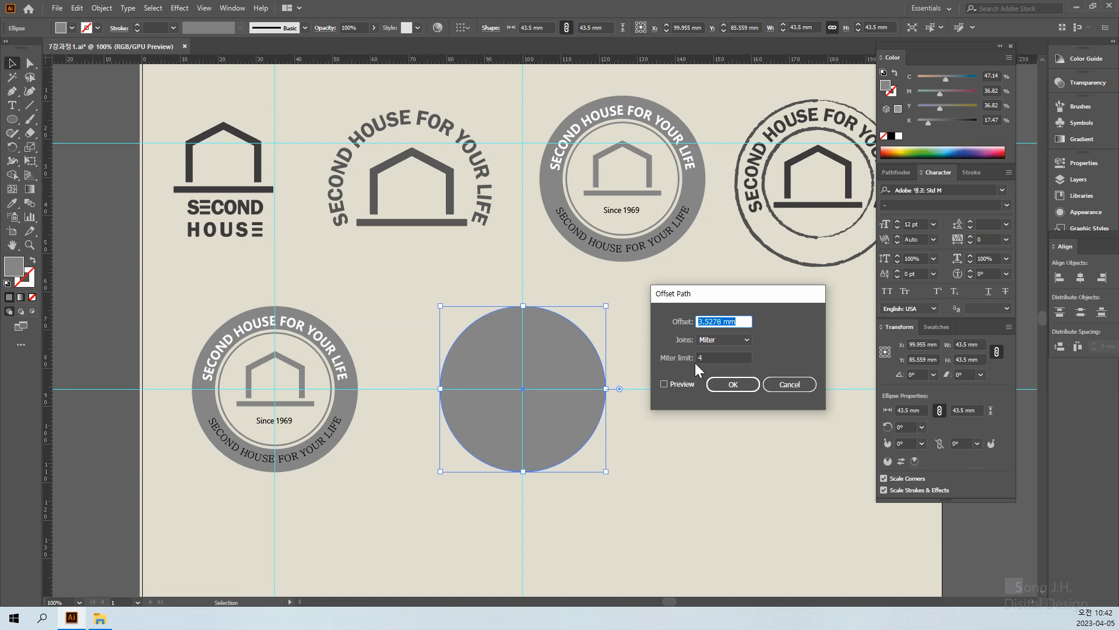
pyautogui.click(667, 382)
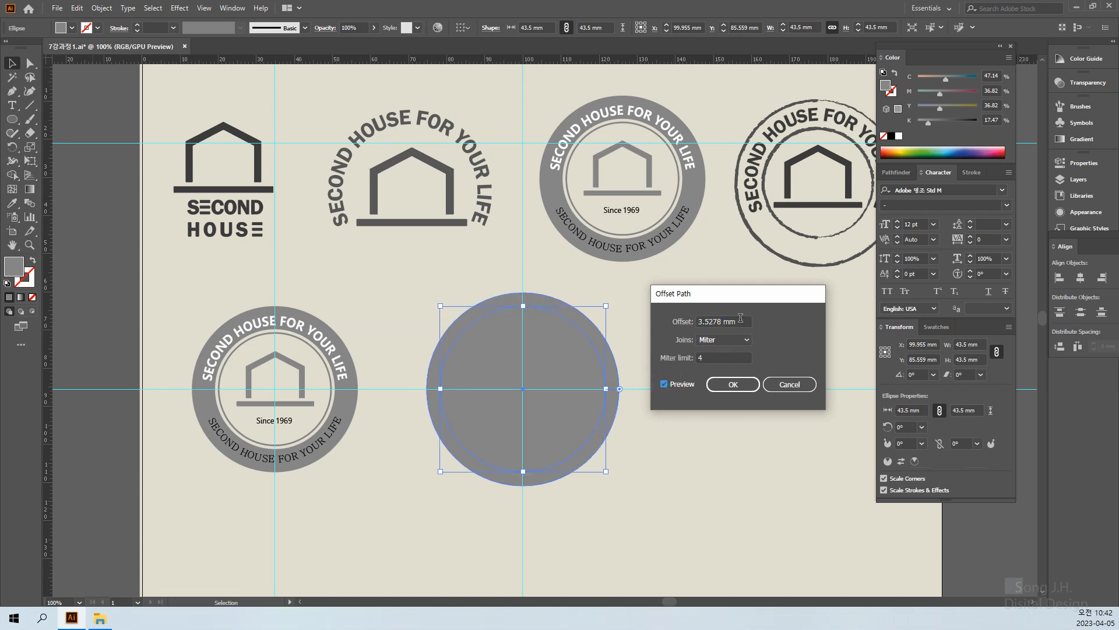
# Step: Preview path offsets of -5 mm and -4 mm for the circle, ending on -5 mm
pyautogui.moveTo(741, 320); pyautogui.dragTo(680, 320)
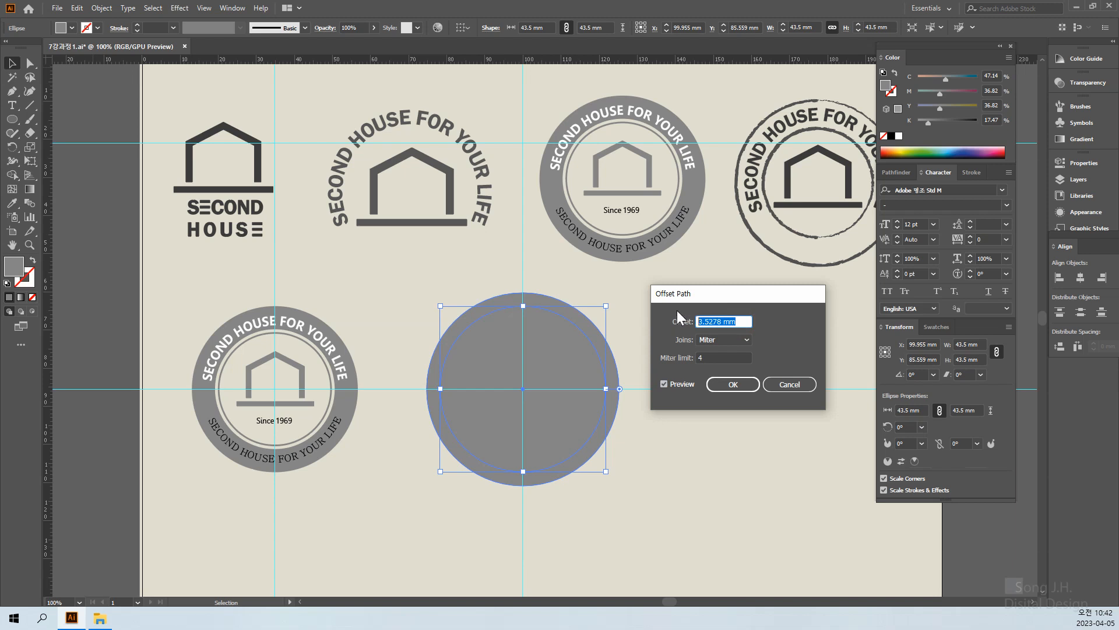
pyautogui.write('-5')
pyautogui.click(665, 383)
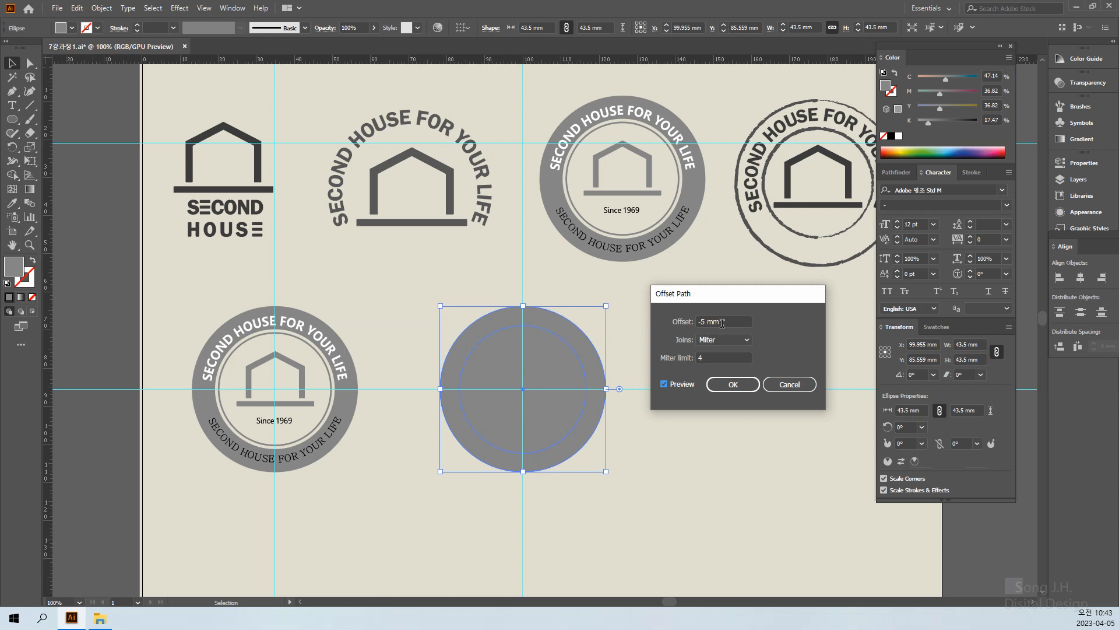
pyautogui.moveTo(725, 323); pyautogui.dragTo(665, 323)
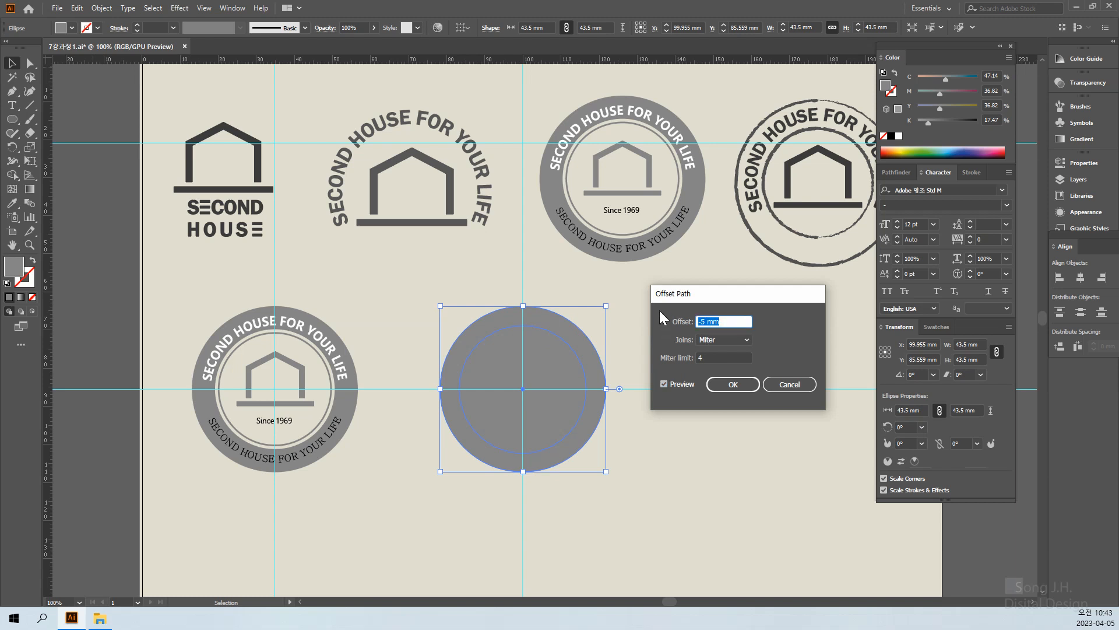
pyautogui.write('-4')
pyautogui.click(666, 385)
pyautogui.moveTo(726, 324); pyautogui.dragTo(697, 322)
pyautogui.write('-5')
pyautogui.click(664, 384)
pyautogui.click(663, 383)
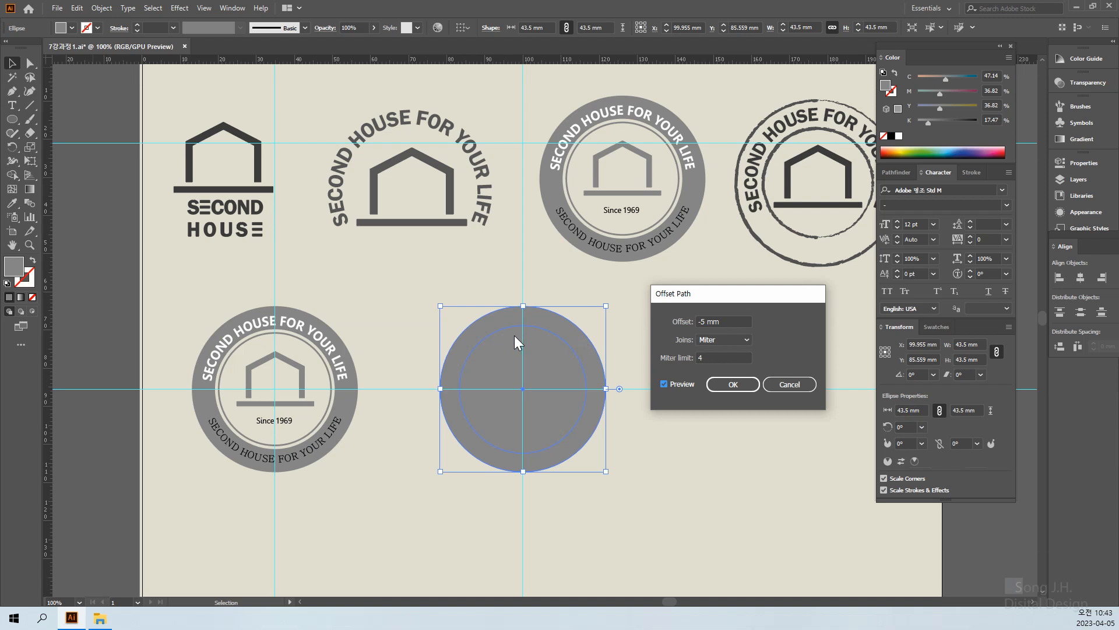
# Step: Create an inner concentric circle by applying a path offset of -6 mm
pyautogui.click(724, 319)
pyautogui.write('-')
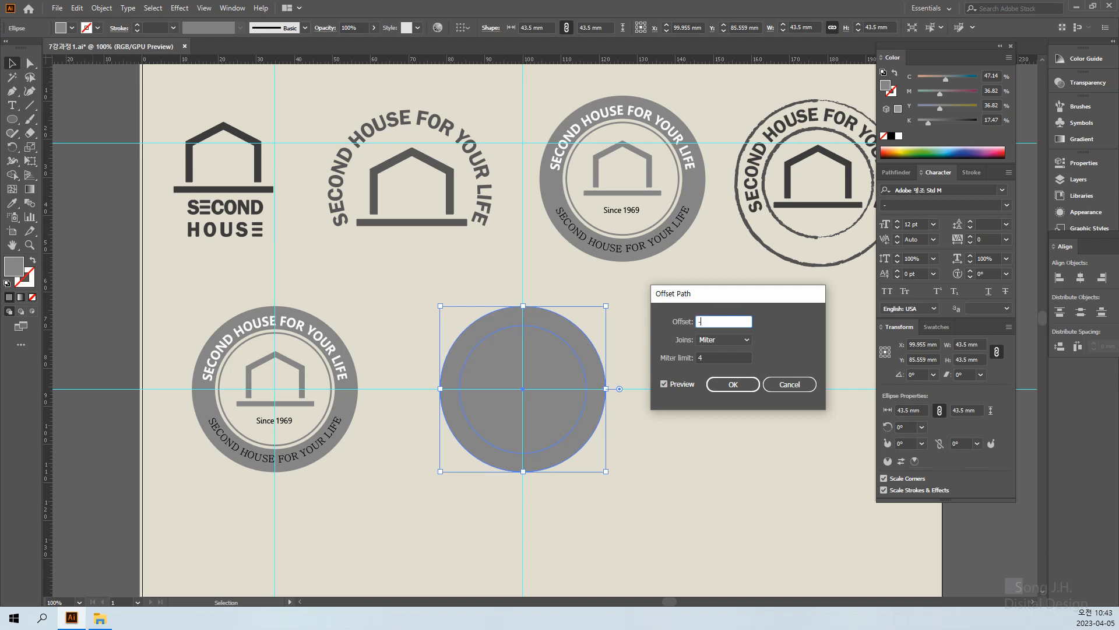
pyautogui.write('6')
pyautogui.click(663, 383)
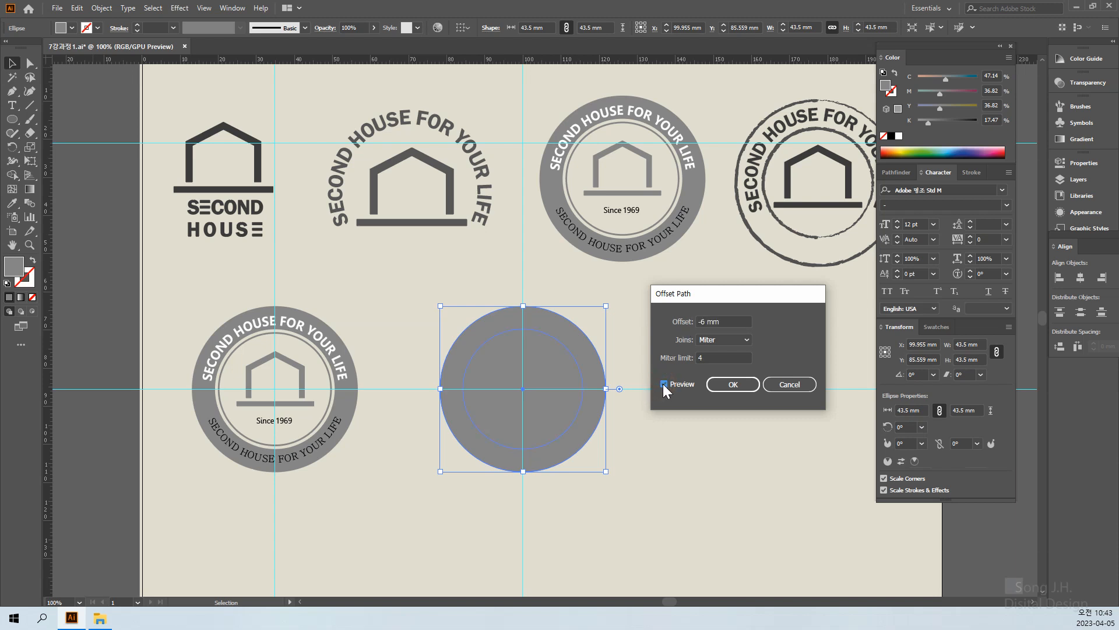
pyautogui.click(719, 383)
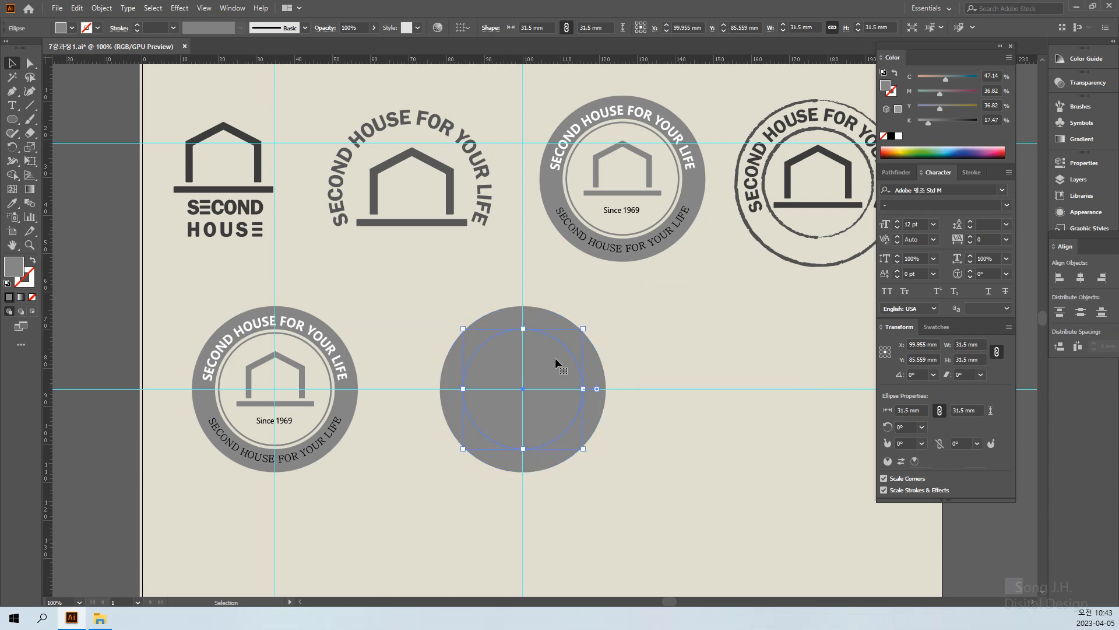
# Step: Apply the default white fill to the inner circle, remove its stroke, and deselect it
pyautogui.click(28, 282)
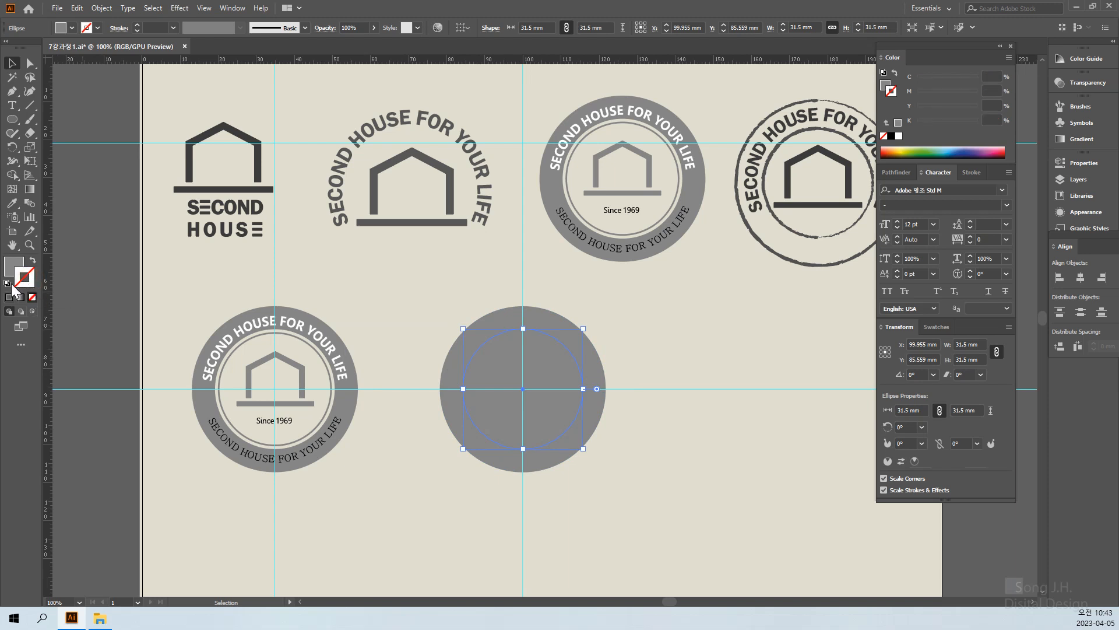
pyautogui.click(7, 284)
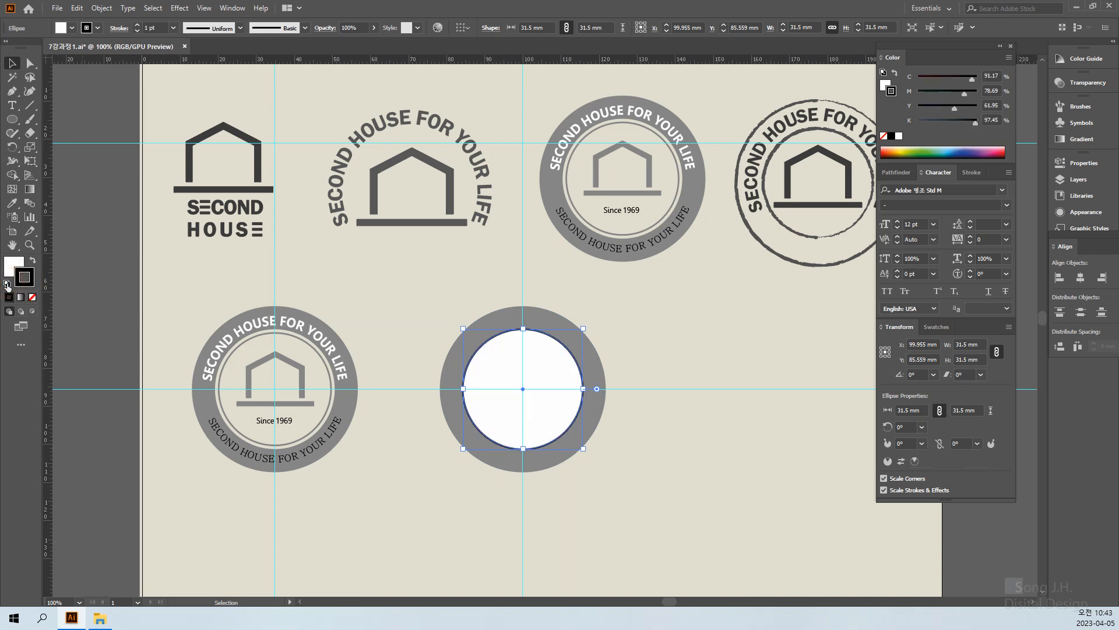
pyautogui.click(721, 440)
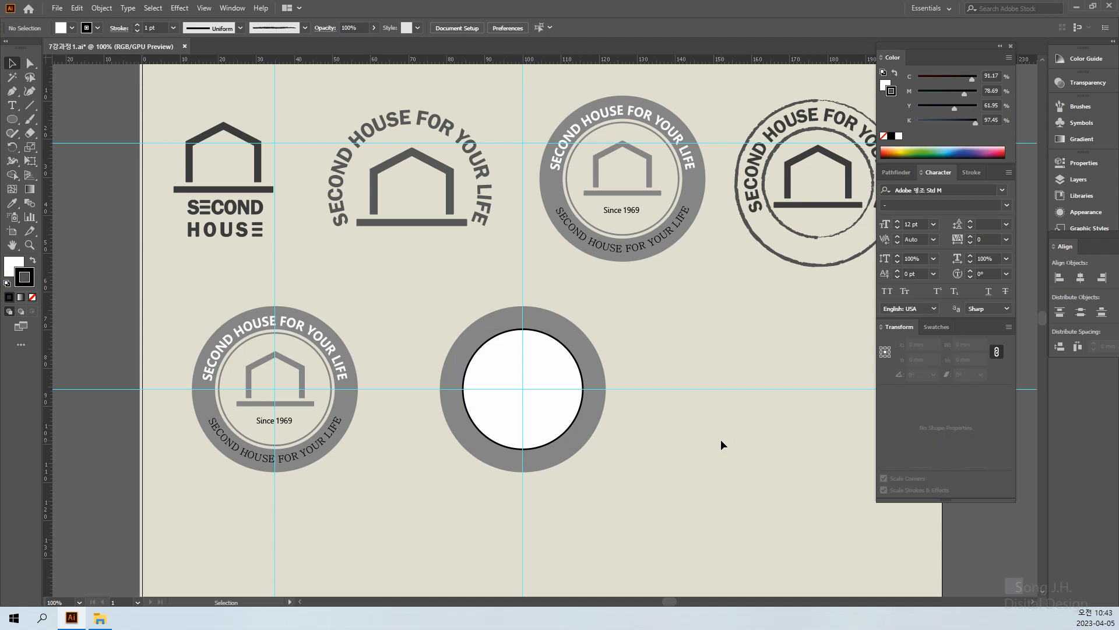
pyautogui.click(529, 363)
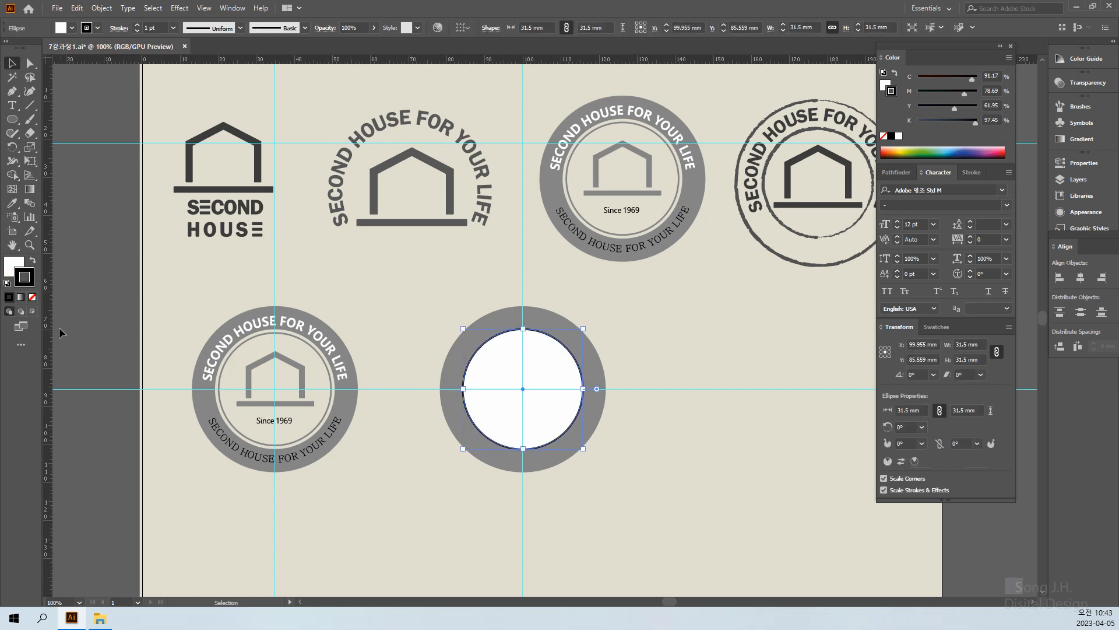
pyautogui.click(32, 297)
pyautogui.click(621, 530)
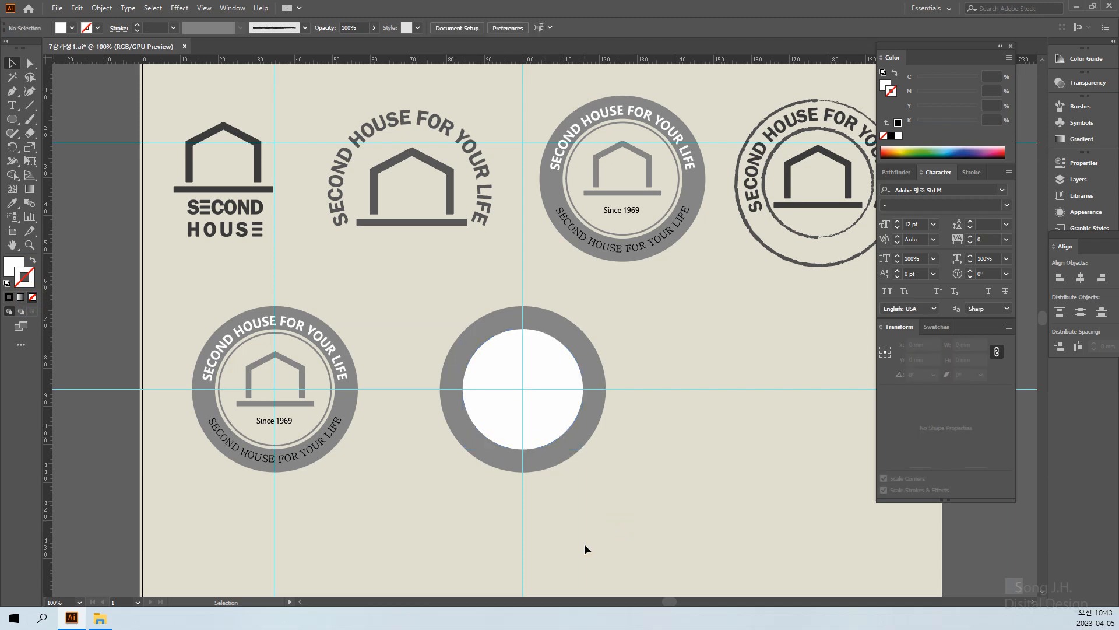
pyautogui.click(540, 332)
pyautogui.click(652, 506)
# Step: Select the white inner circle of the new gray badge
pyautogui.hotkey('ctrl', '+')
pyautogui.moveTo(624, 503); pyautogui.dragTo(658, 451)
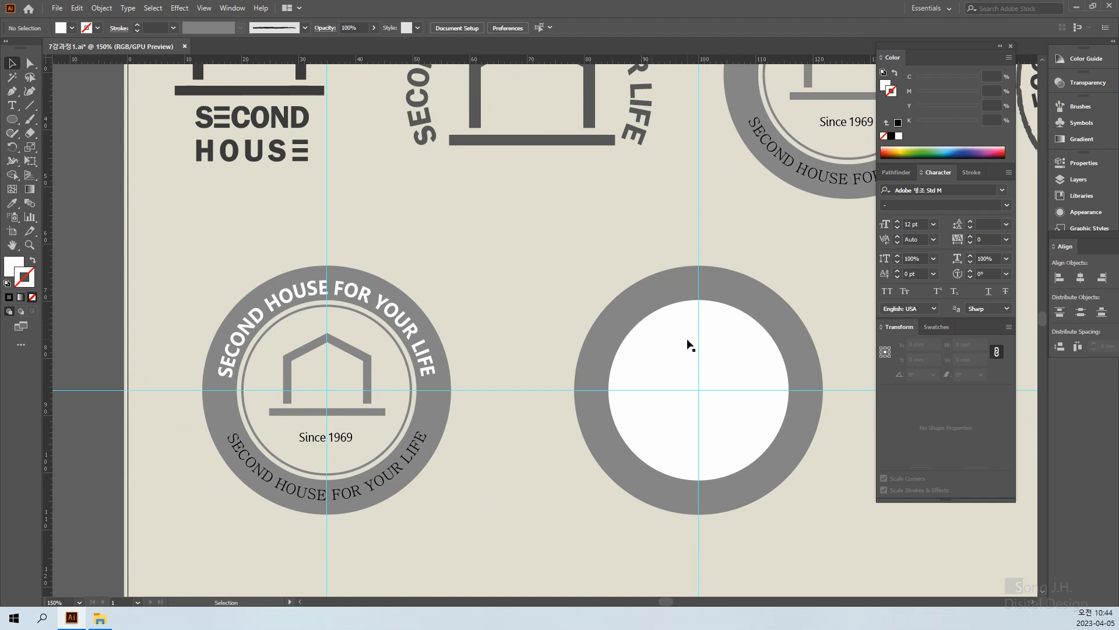
pyautogui.moveTo(702, 364); pyautogui.dragTo(617, 373)
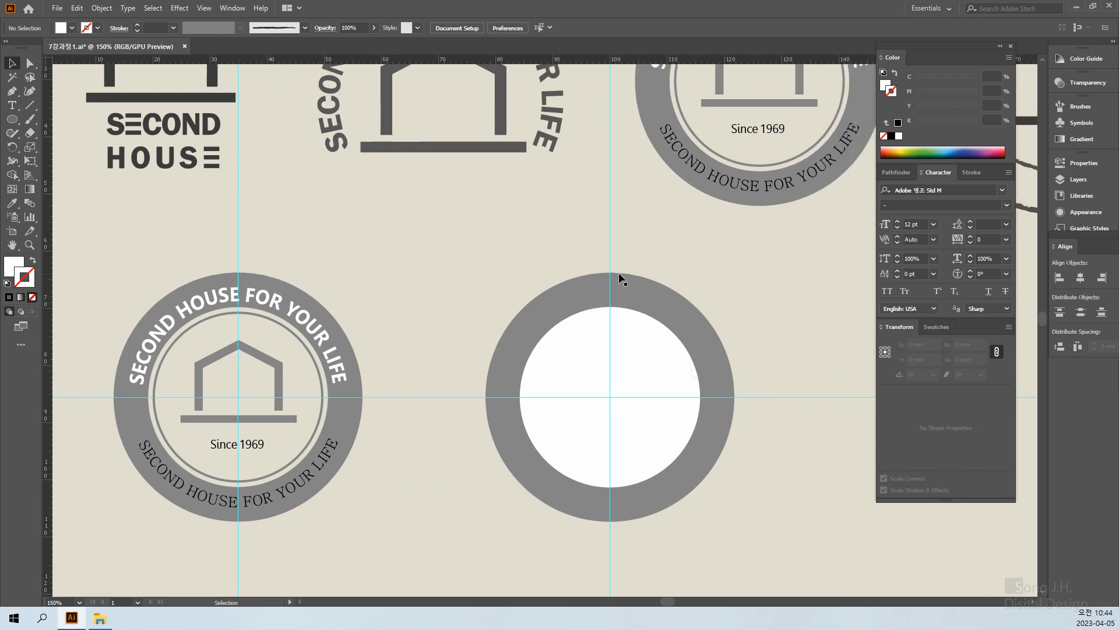
pyautogui.click(631, 310)
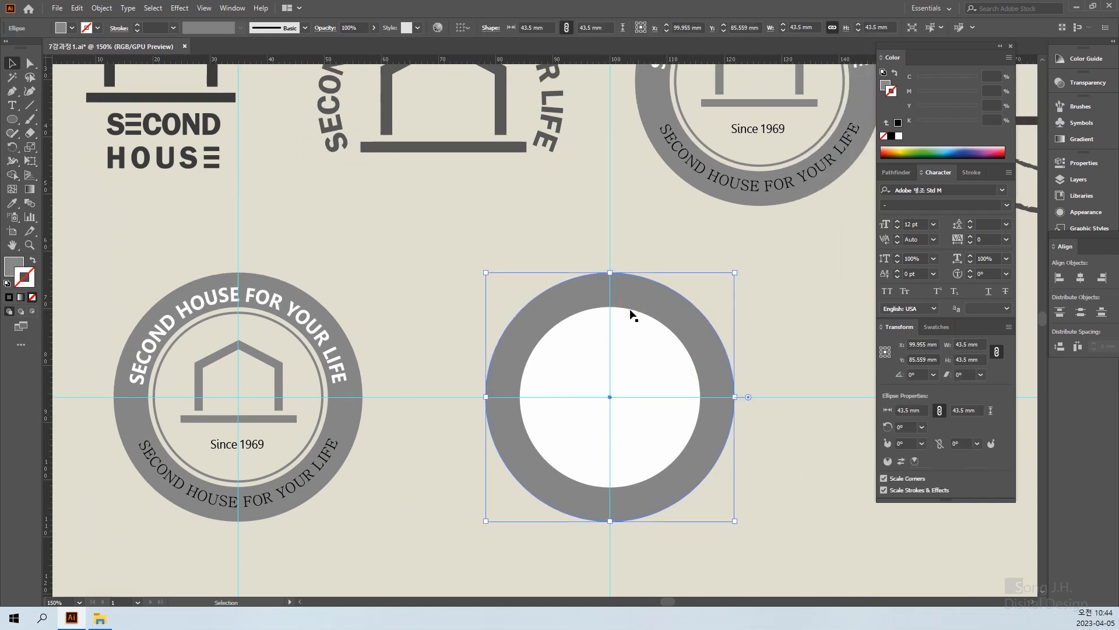
pyautogui.click(630, 311)
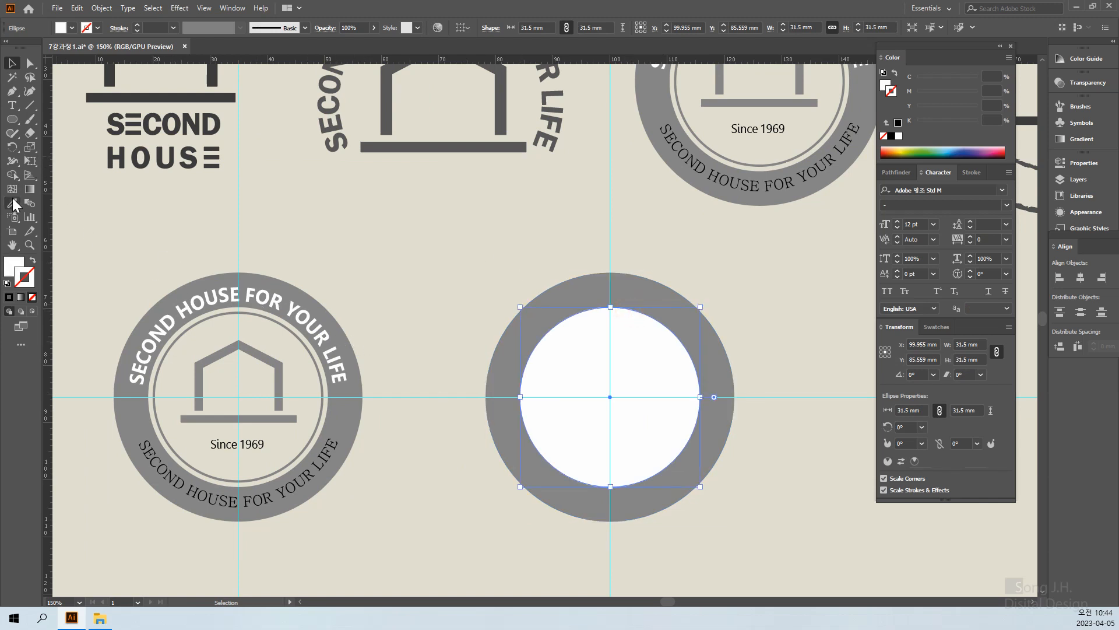
# Step: Try scaling the white inner circle uniformly to 105%, and undo it
pyautogui.doubleClick(29, 150)
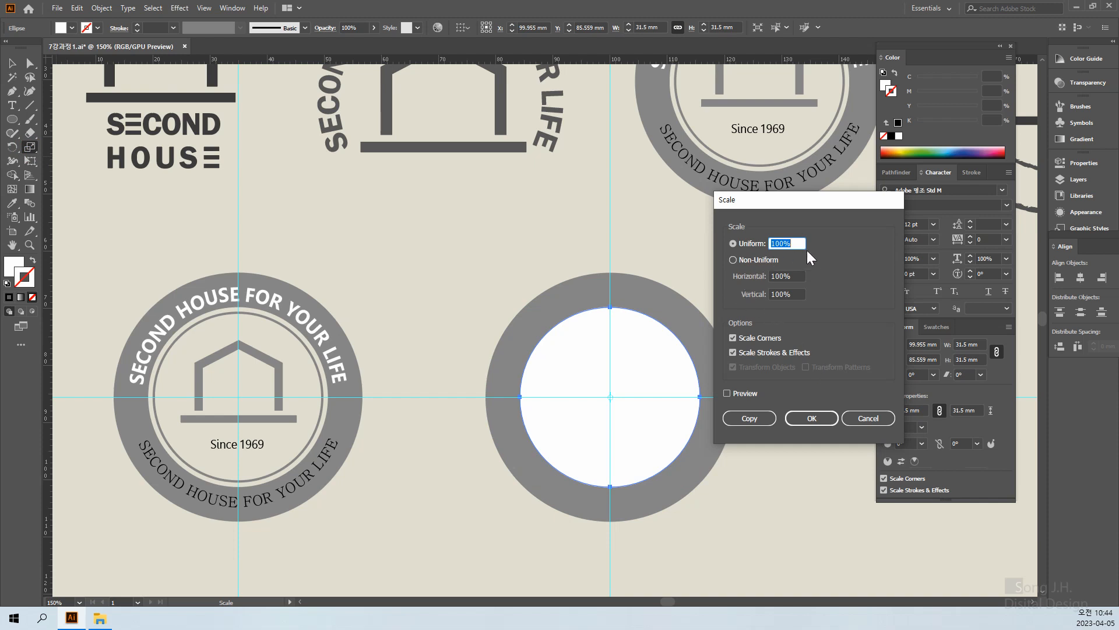
pyautogui.write('105')
pyautogui.press('Return')
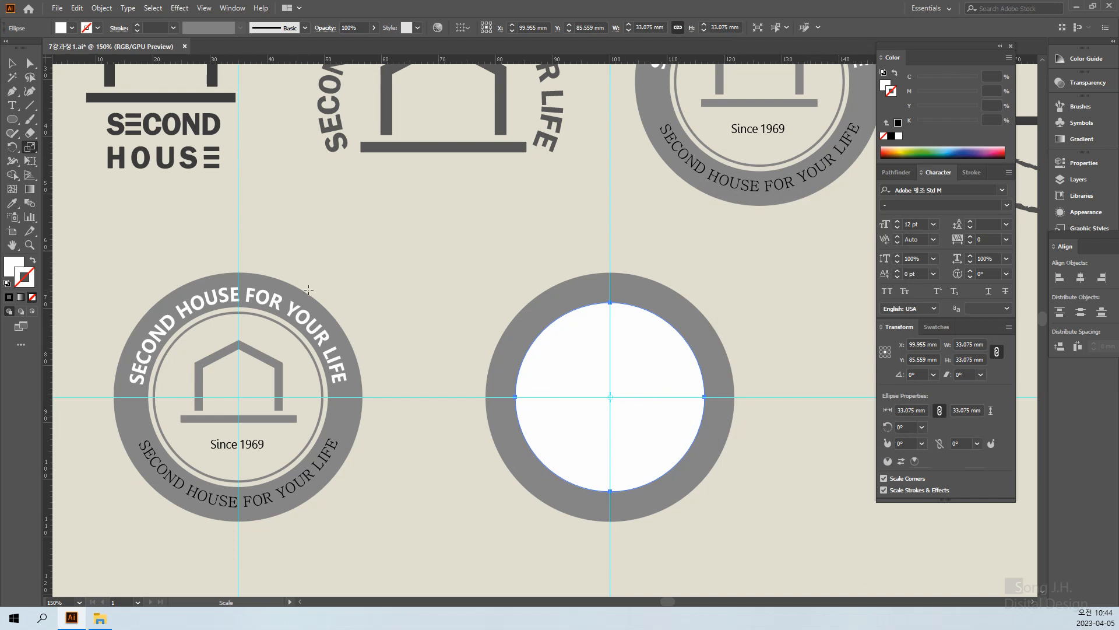
pyautogui.press('v')
pyautogui.hotkey('ctrl', 'z')
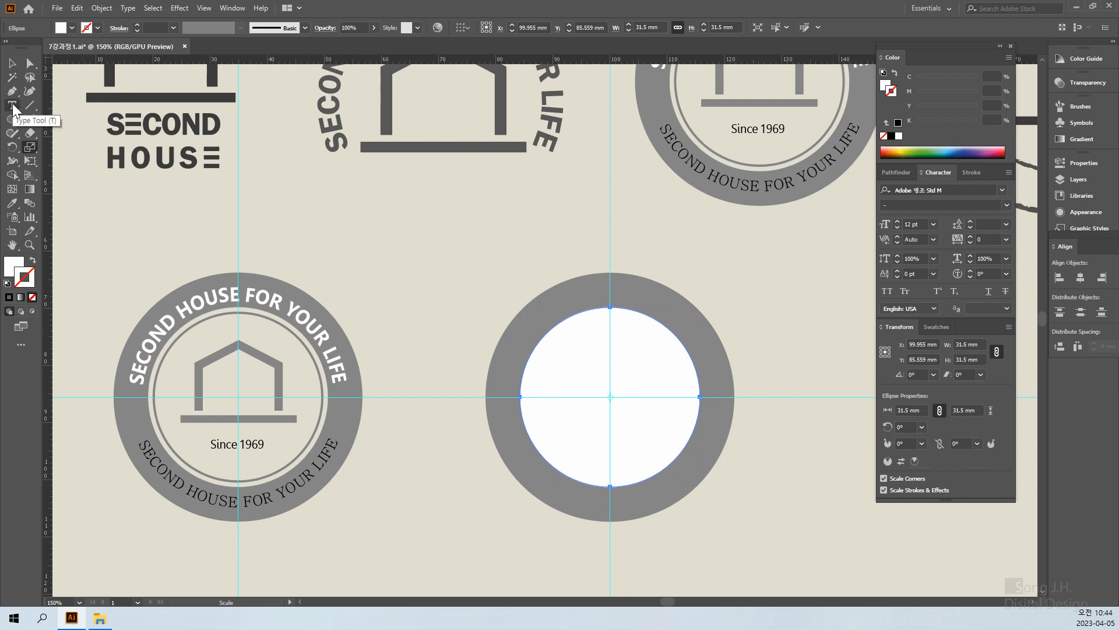
pyautogui.click(11, 62)
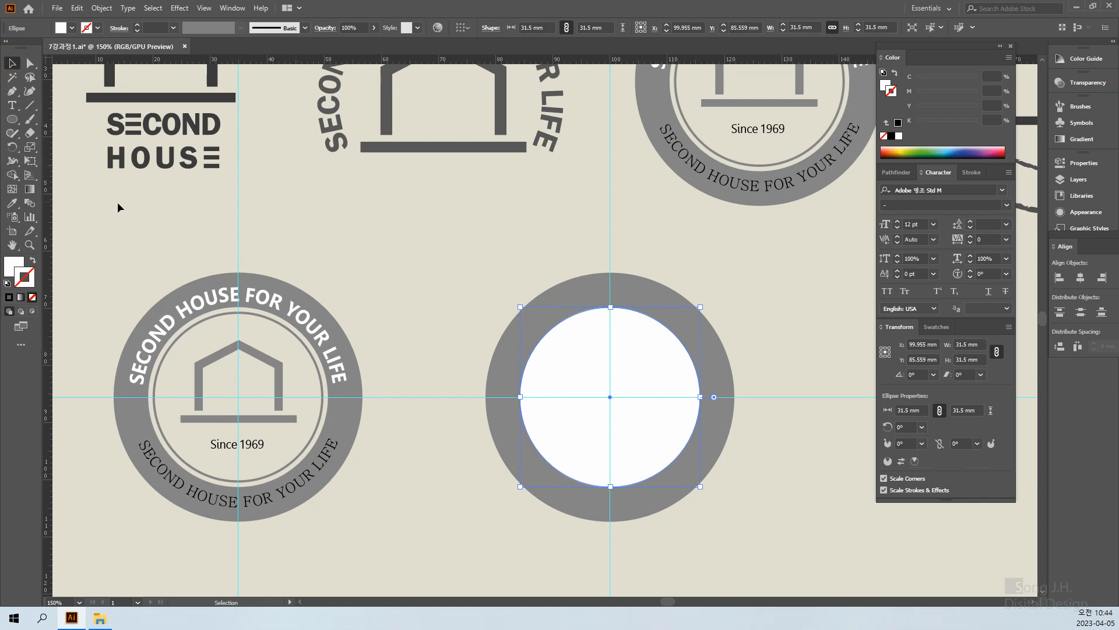
# Step: Try giving the white inner circle the default black stroke and making a copy of it scaled to 95%
pyautogui.click(6, 283)
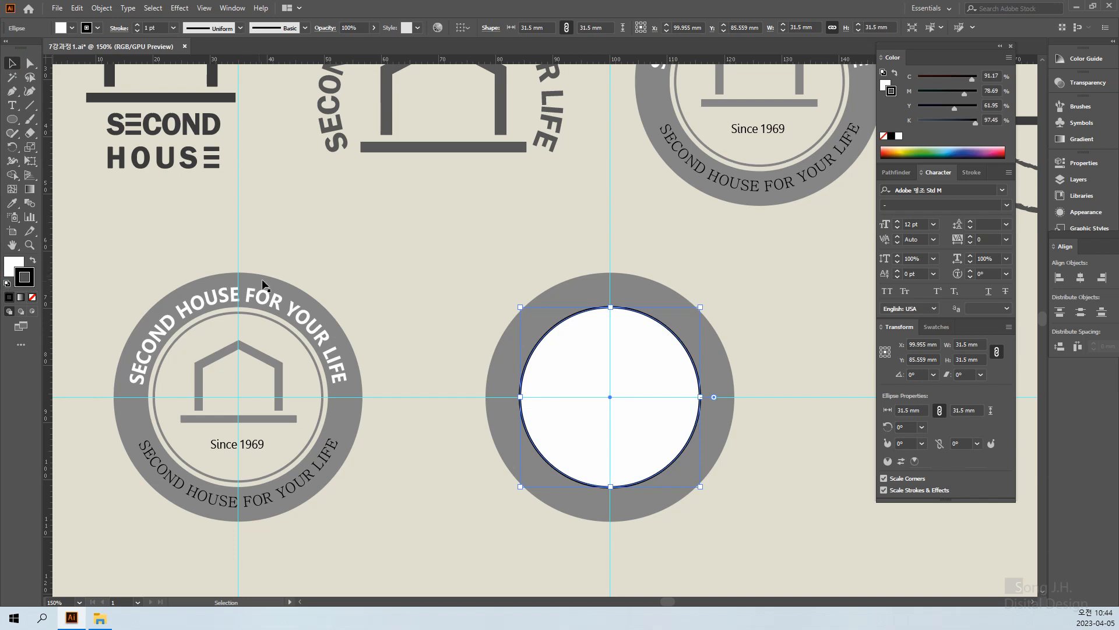
pyautogui.click(31, 147)
pyautogui.doubleClick(31, 147)
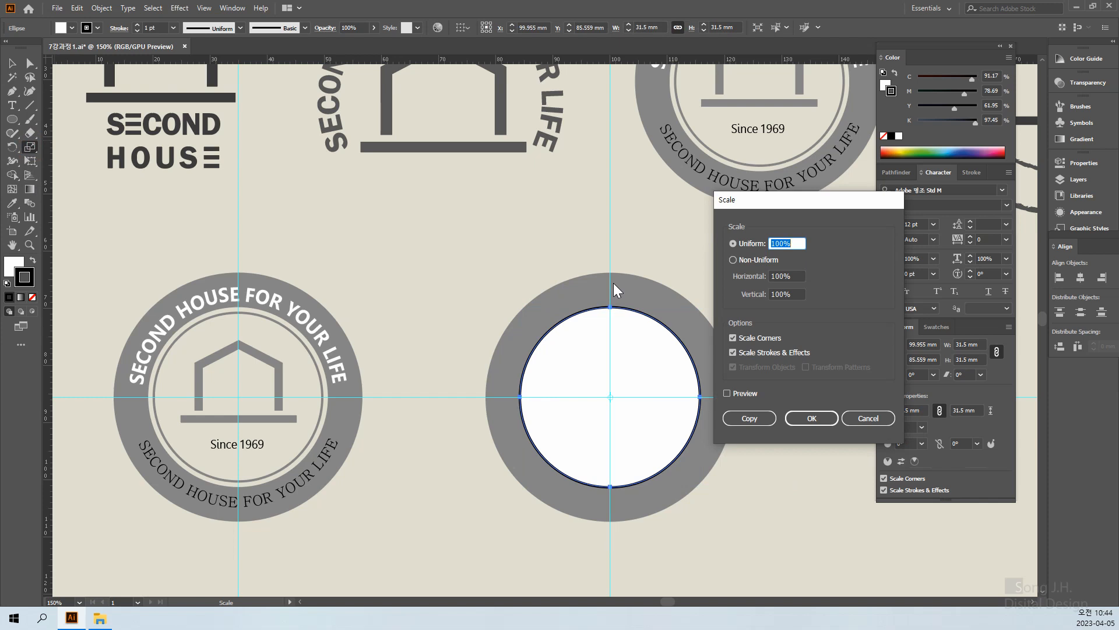
pyautogui.write('95')
pyautogui.click(726, 393)
pyautogui.click(745, 418)
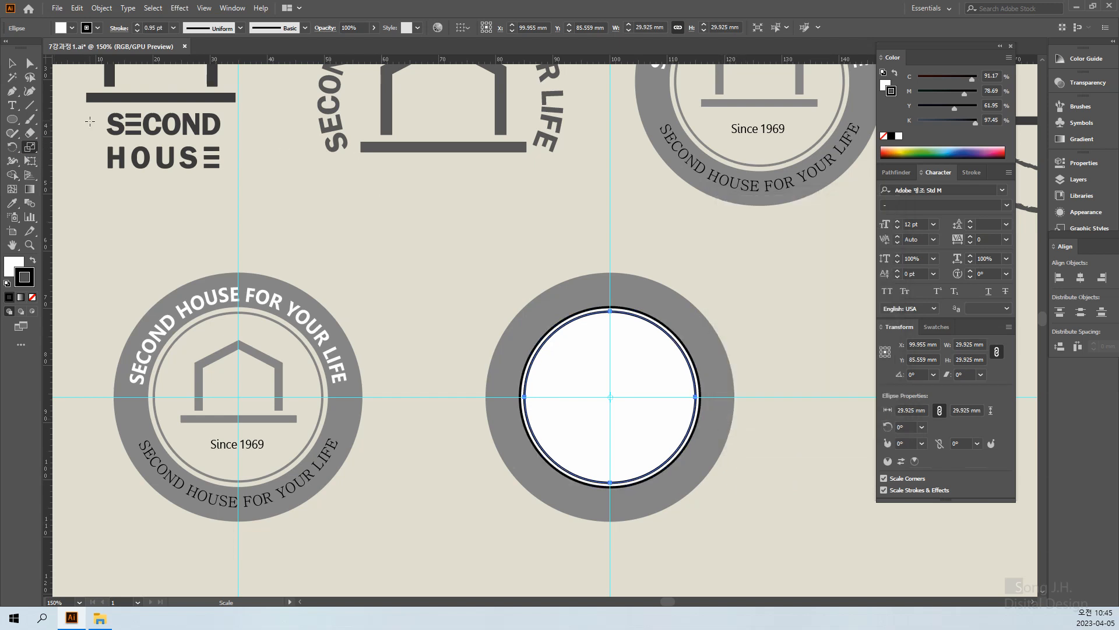
pyautogui.click(12, 62)
pyautogui.click(392, 299)
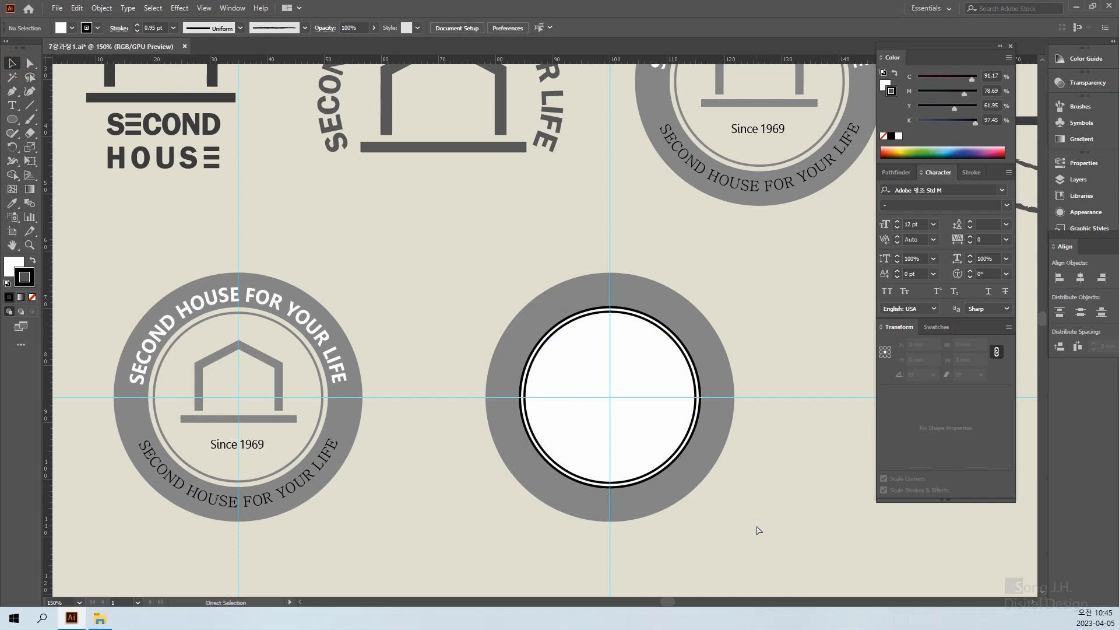
# Step: Undo the scaled copy and remove the black stroke from the white inner circle
pyautogui.hotkey('ctrl', 'z')
pyautogui.press('/')
pyautogui.press('v')
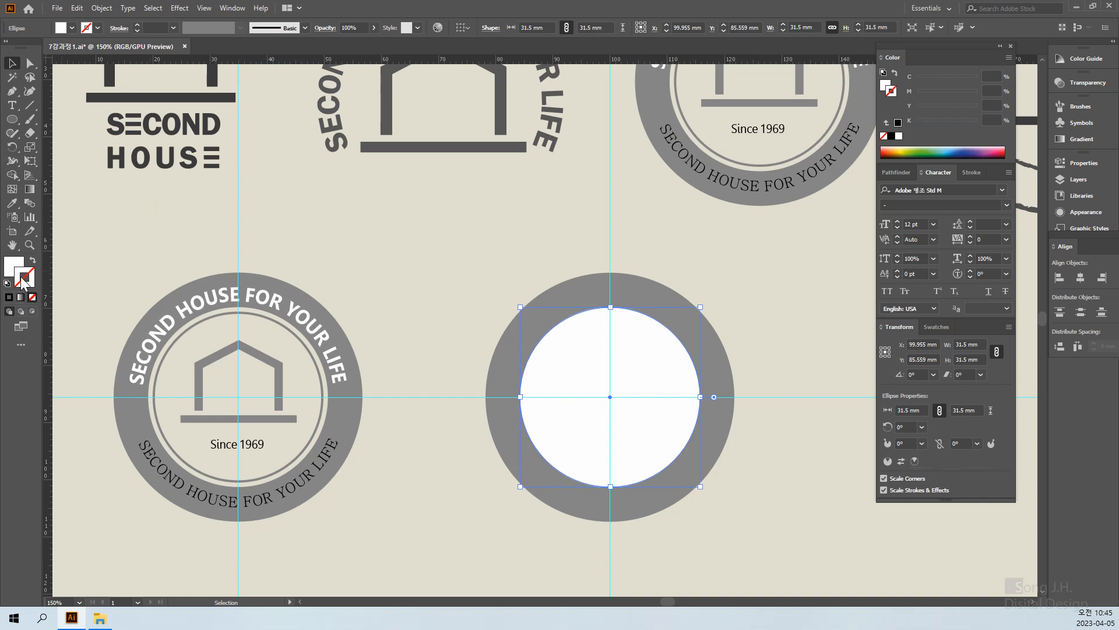
# Step: Create a copy of the white inner circle scaled to 95% and give it the default white fill and black stroke
pyautogui.doubleClick(29, 148)
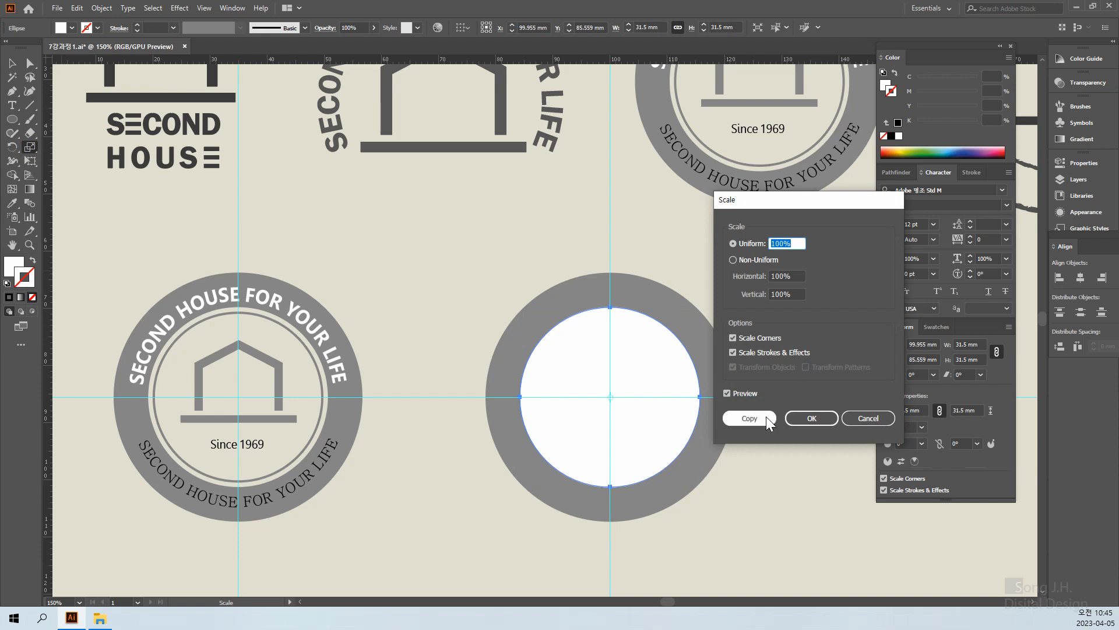
pyautogui.write('95')
pyautogui.click(741, 418)
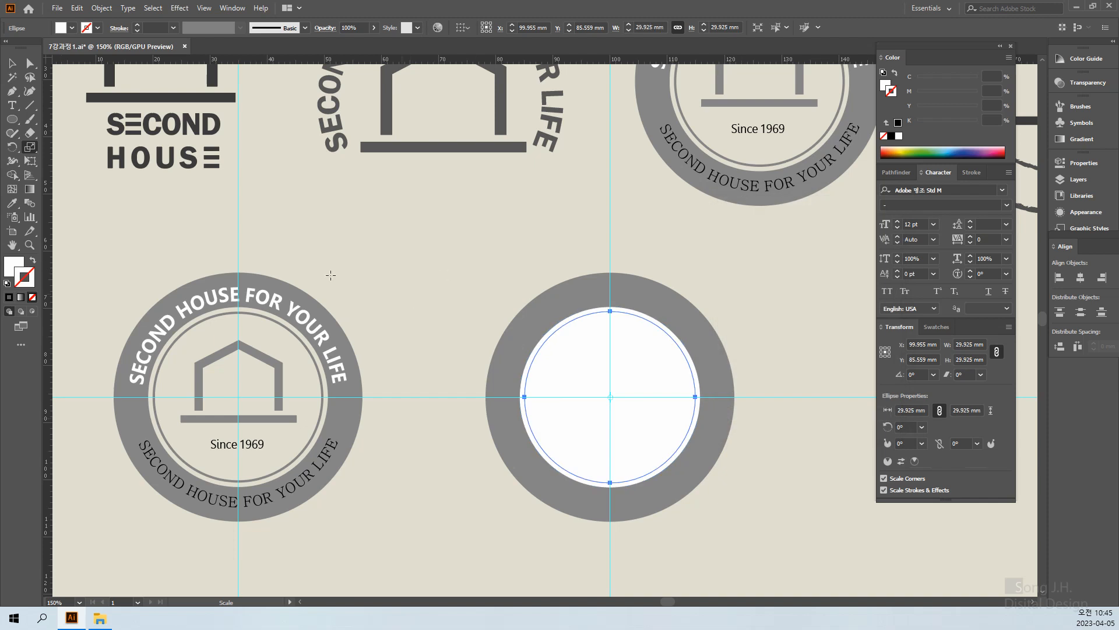
pyautogui.click(7, 283)
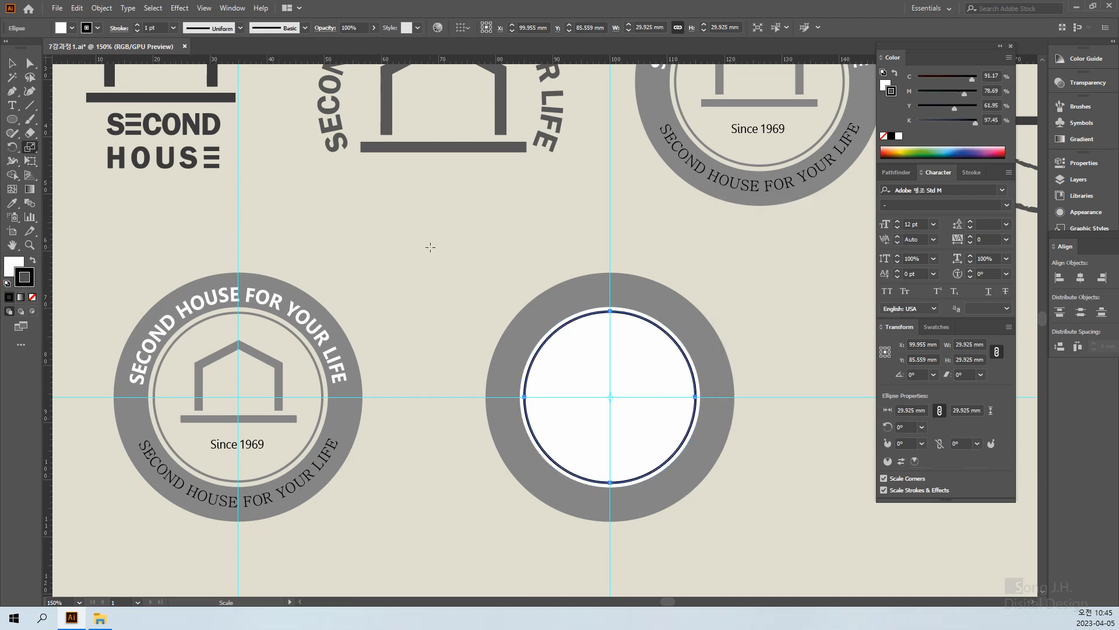
pyautogui.click(11, 62)
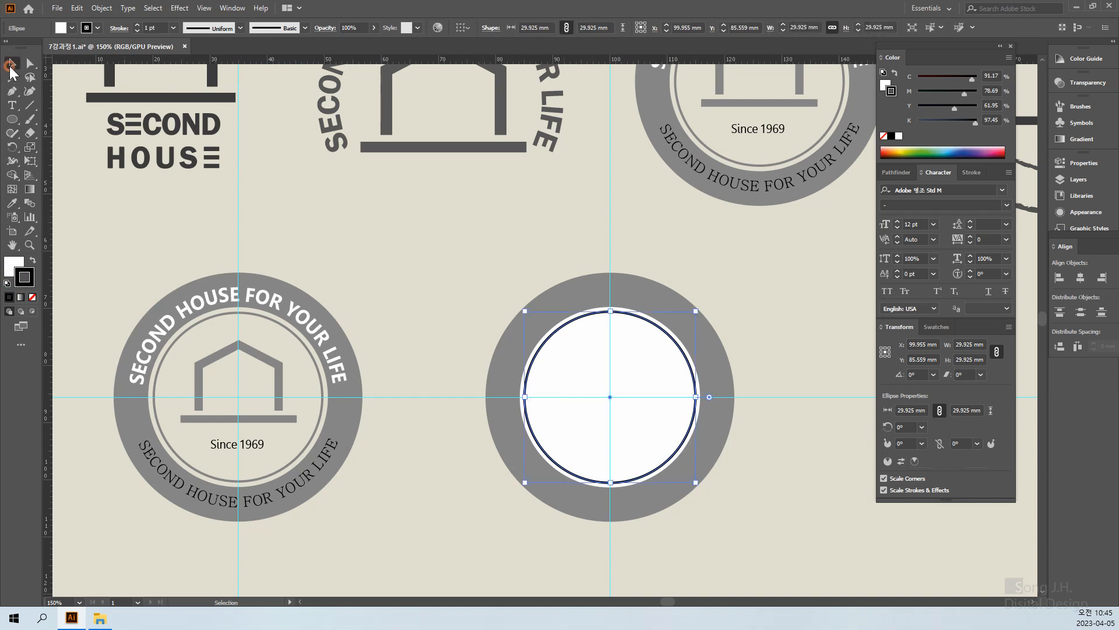
pyautogui.click(715, 437)
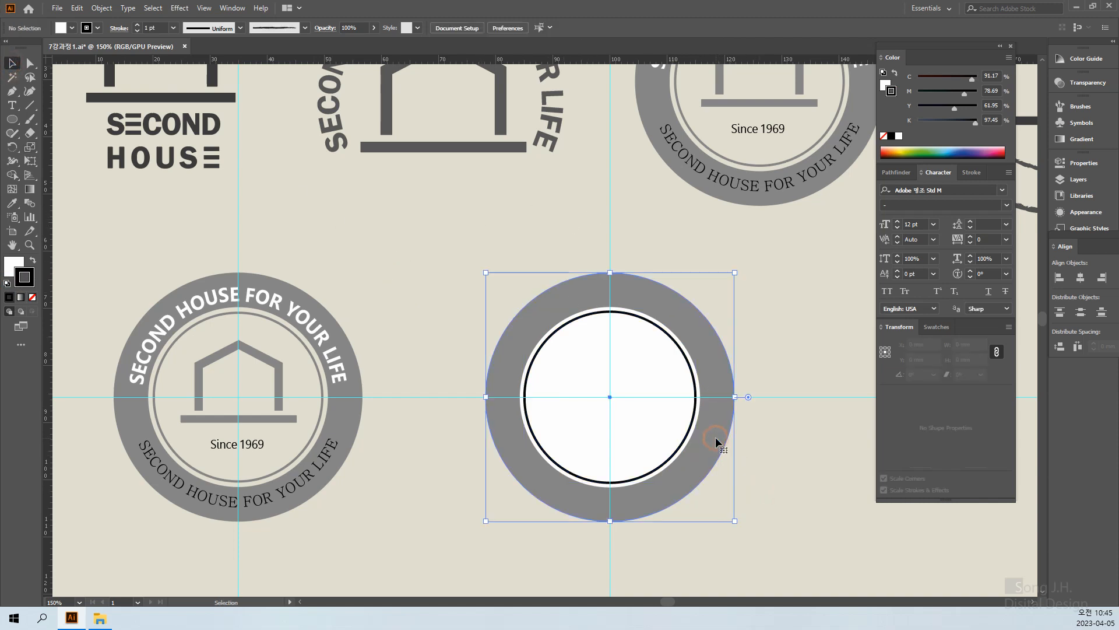
# Step: Add path type along the 31.5 mm white circle, starting at its topmost point, reading "SECOND HOUSE YOUR LIFE"
pyautogui.click(646, 318)
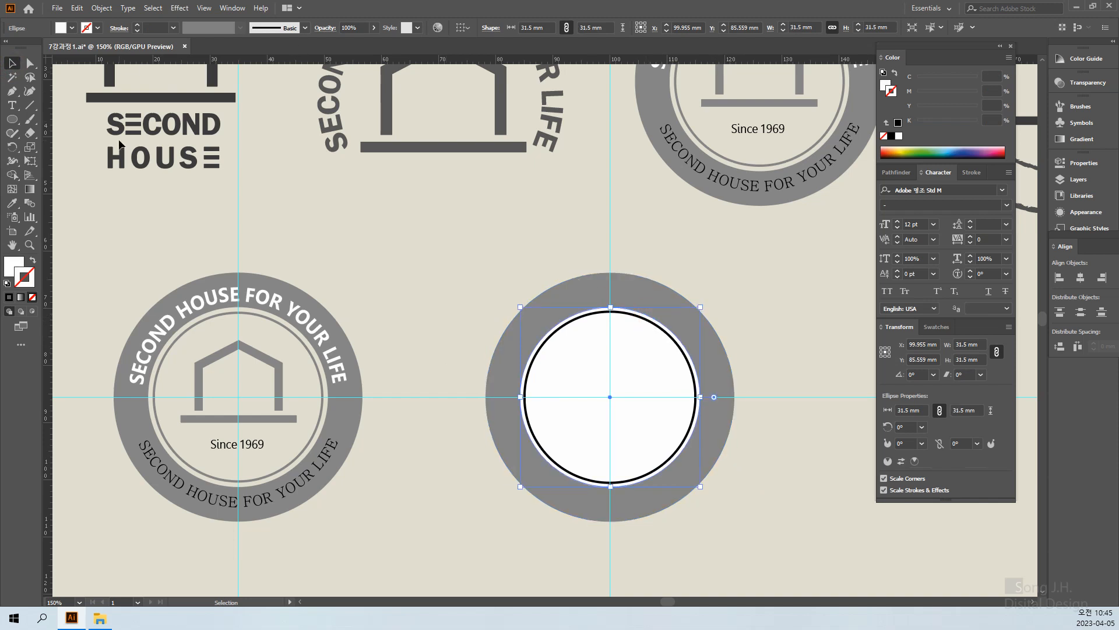
pyautogui.click(12, 107)
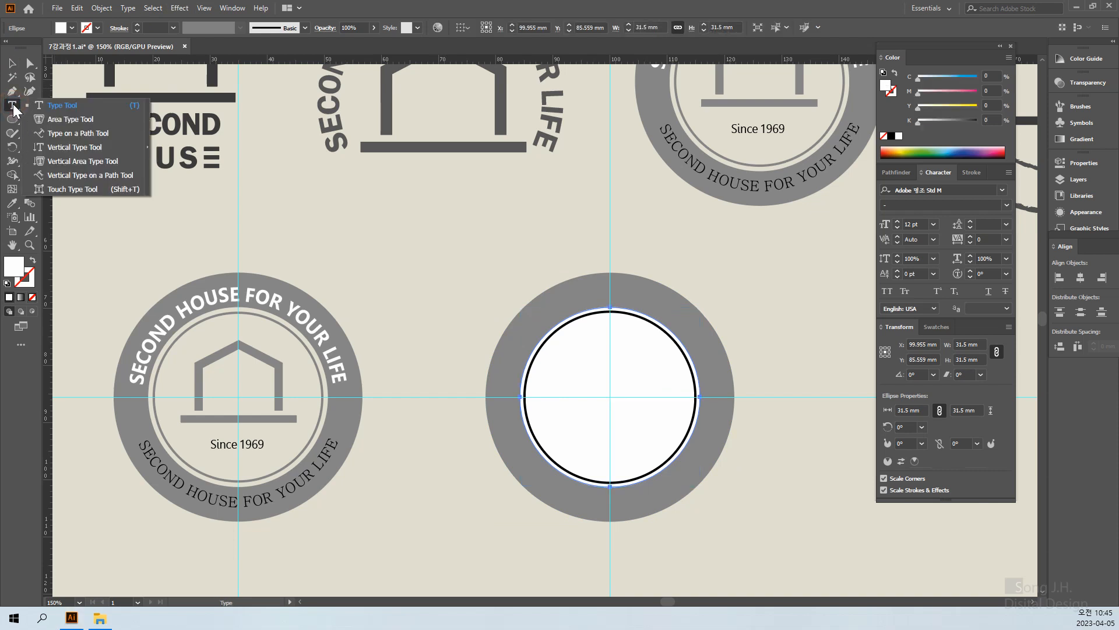
pyautogui.click(87, 138)
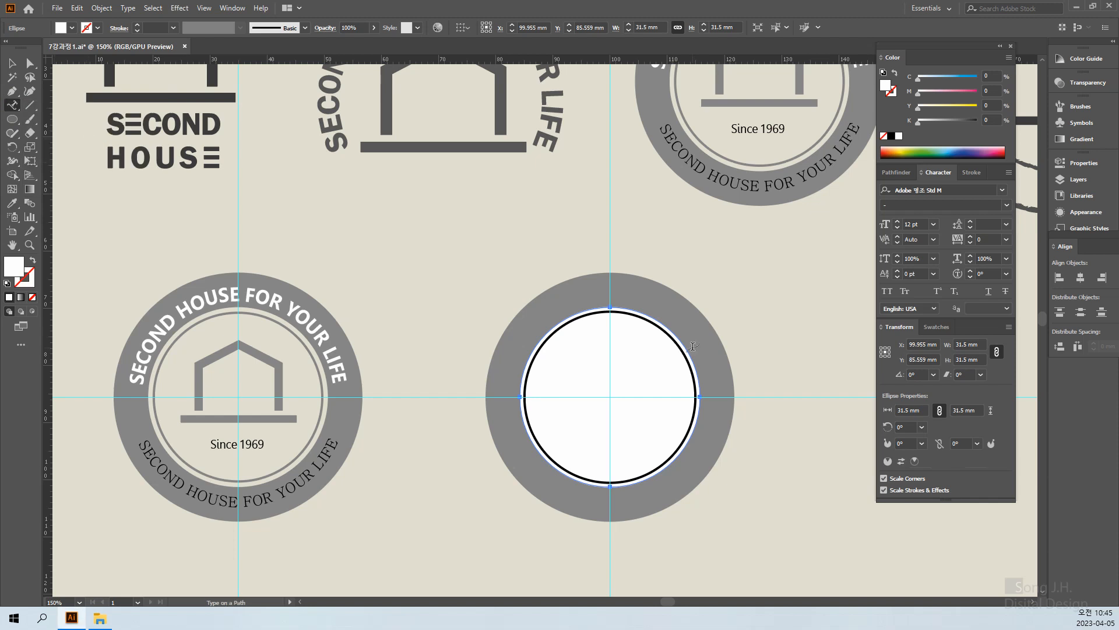
pyautogui.click(608, 304)
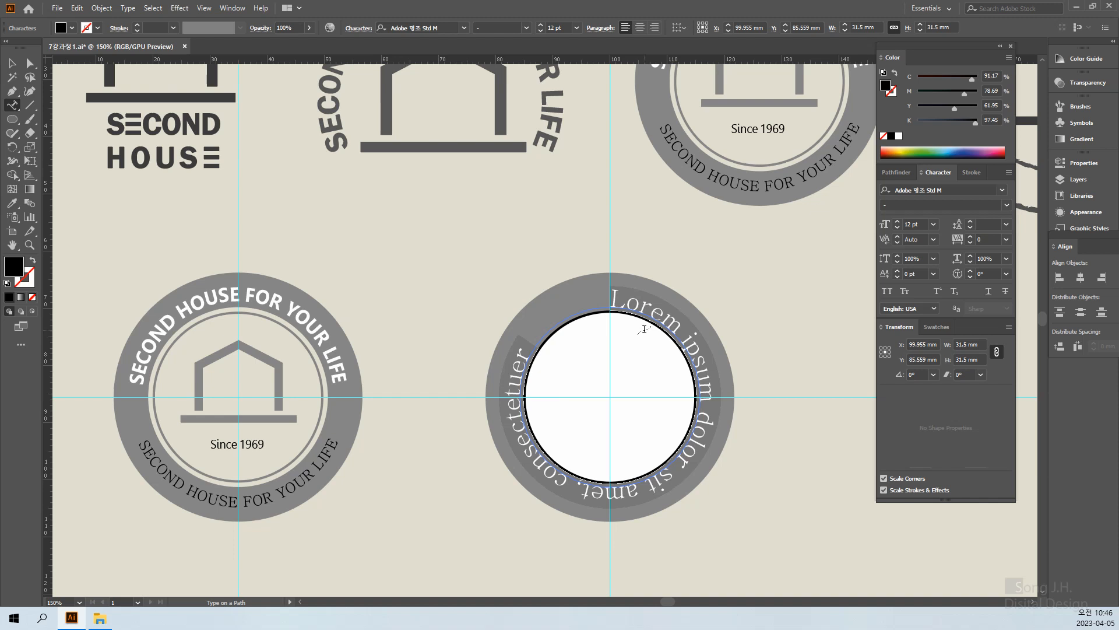
pyautogui.write('S')
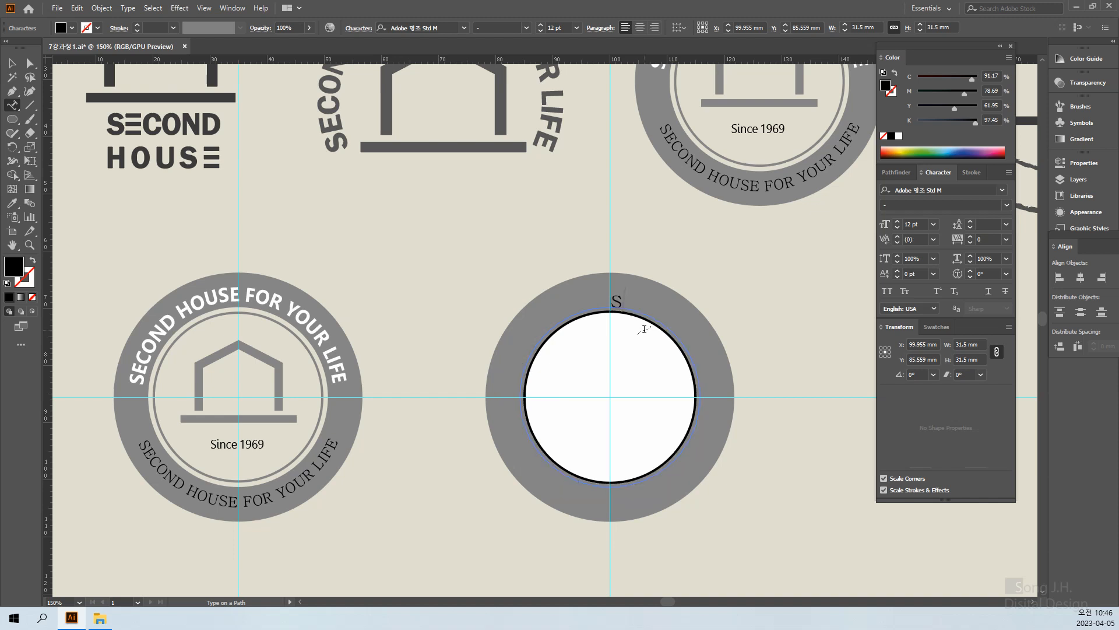
pyautogui.write('e')
pyautogui.press('BackSpace')
pyautogui.press('BackSpace')
pyautogui.write('SECOND HOUSE')
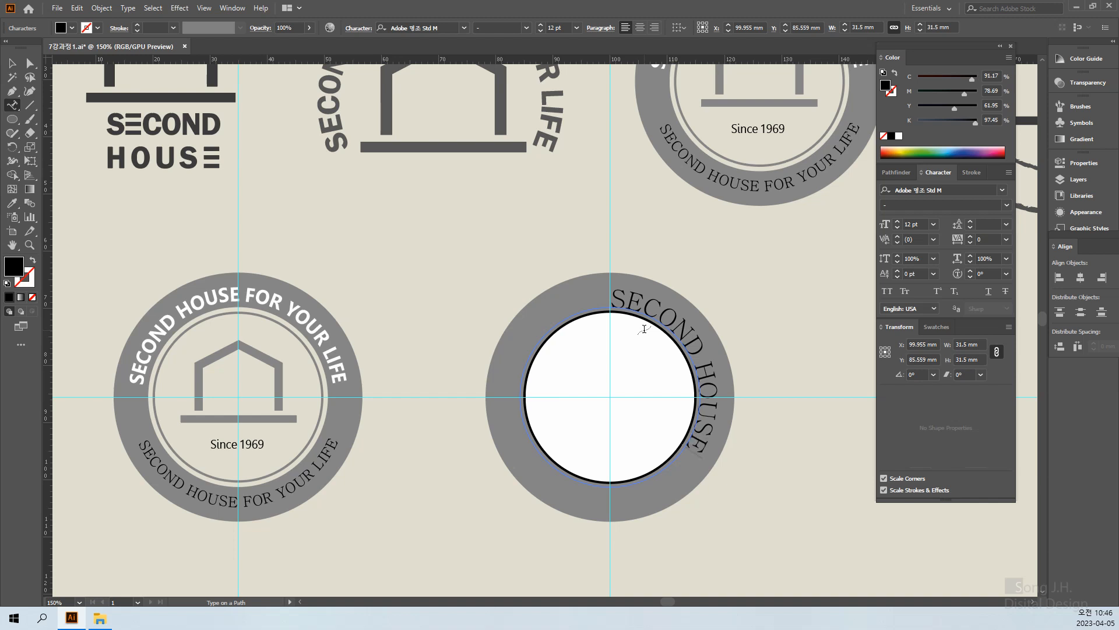
pyautogui.write(' YOUR LIFE')
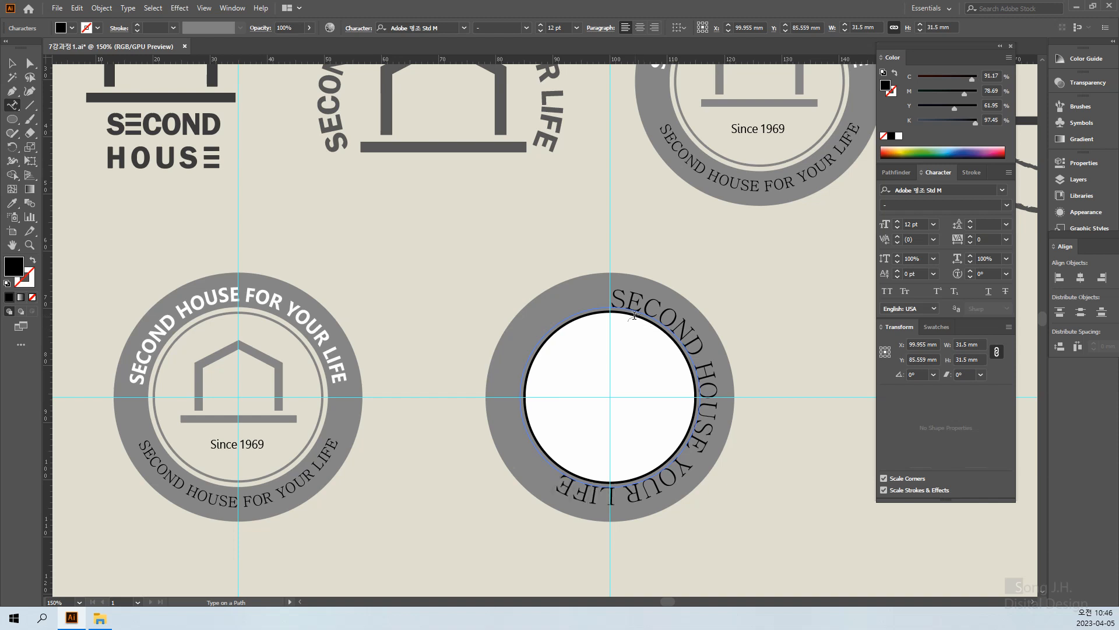
# Step: Reduce the font size of the whole circular text to 9 pt
pyautogui.moveTo(613, 295); pyautogui.dragTo(510, 518)
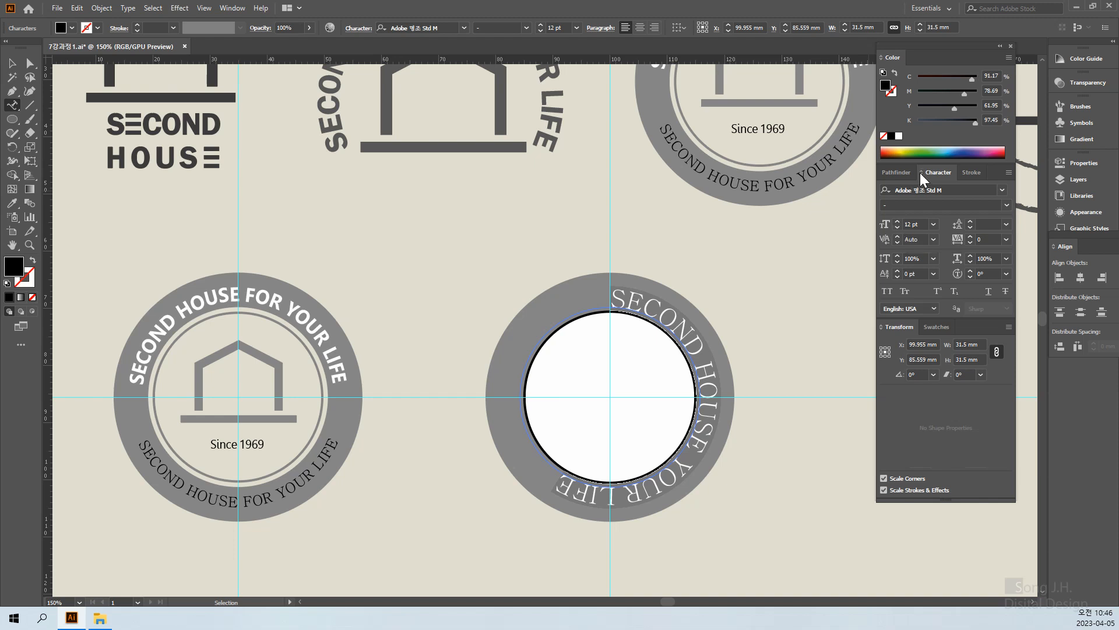
pyautogui.click(897, 227)
pyautogui.click(897, 227)
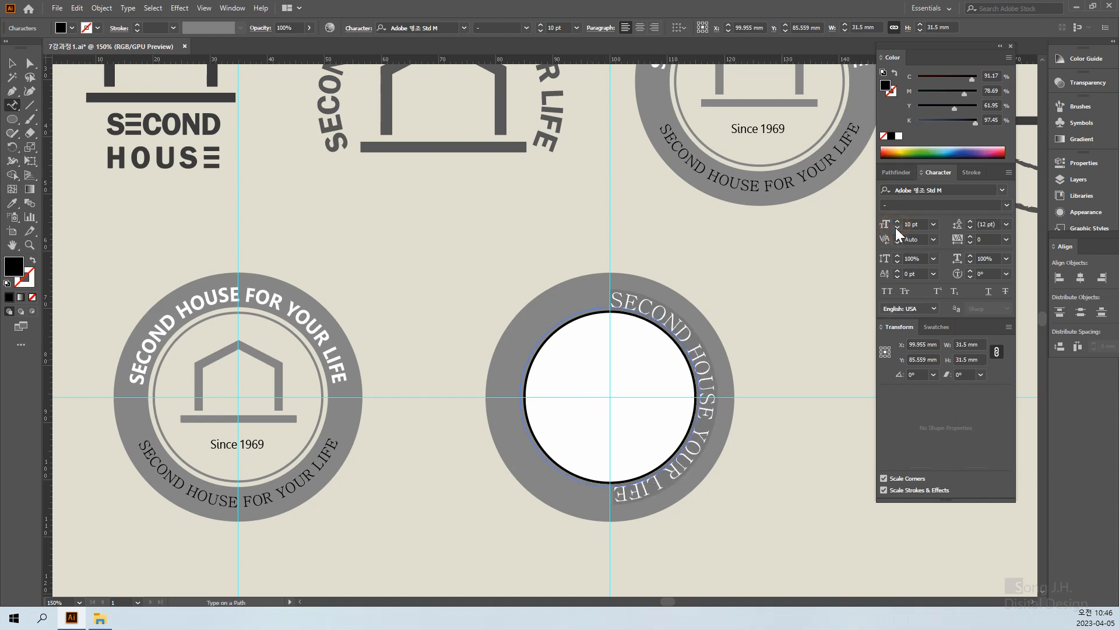
pyautogui.click(897, 227)
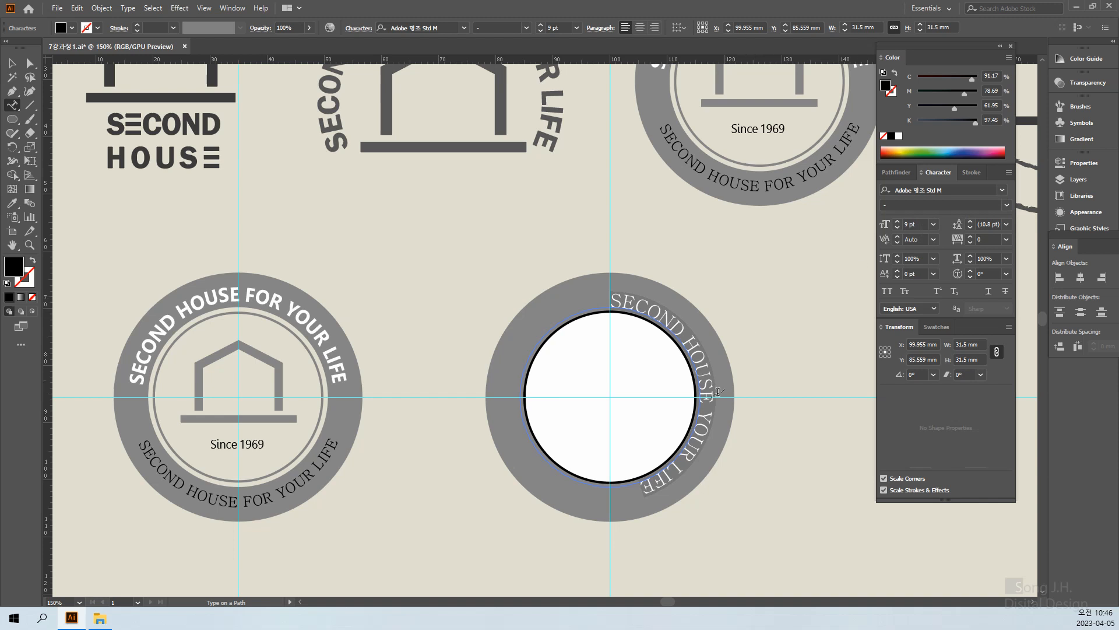
# Step: Center-align the circular text on its path and finish editing it
pyautogui.click(644, 313)
pyautogui.moveTo(612, 300); pyautogui.dragTo(646, 494)
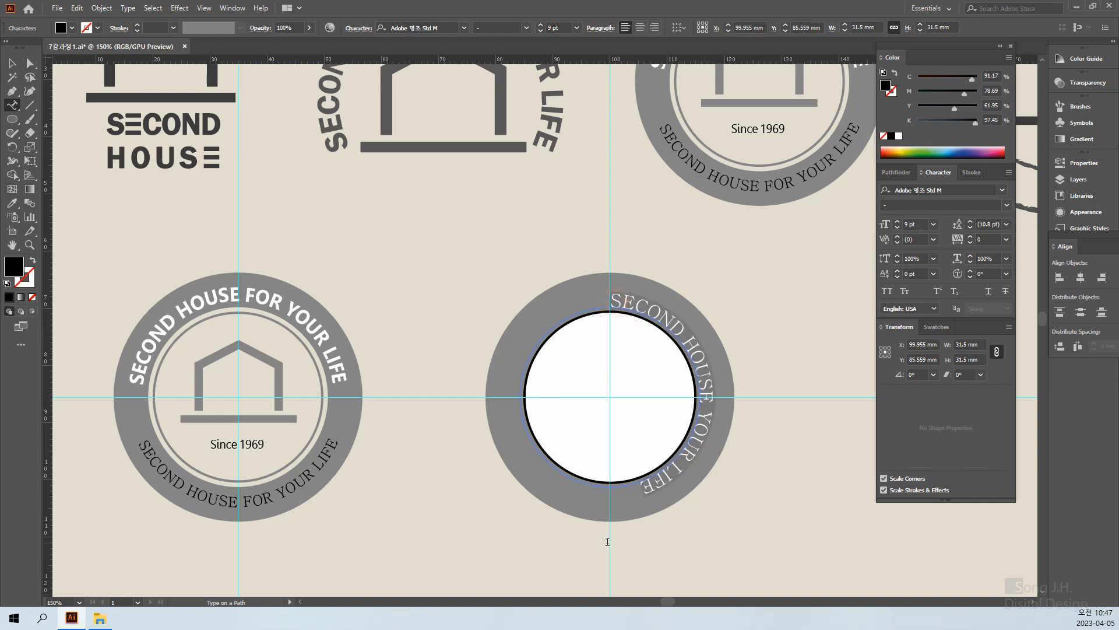
pyautogui.click(637, 27)
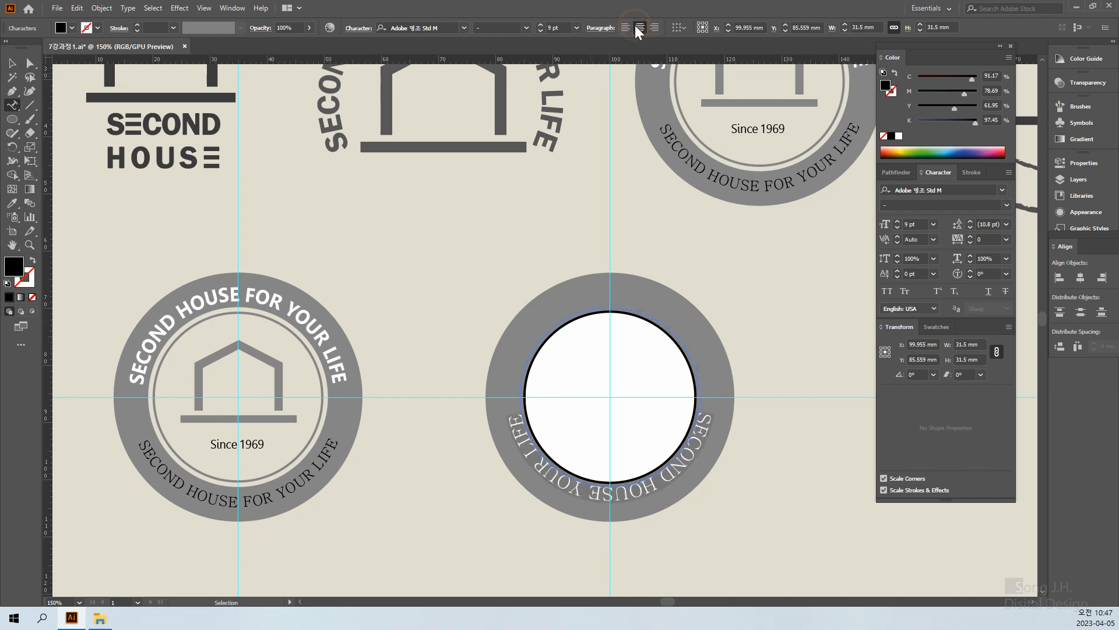
pyautogui.click(709, 515)
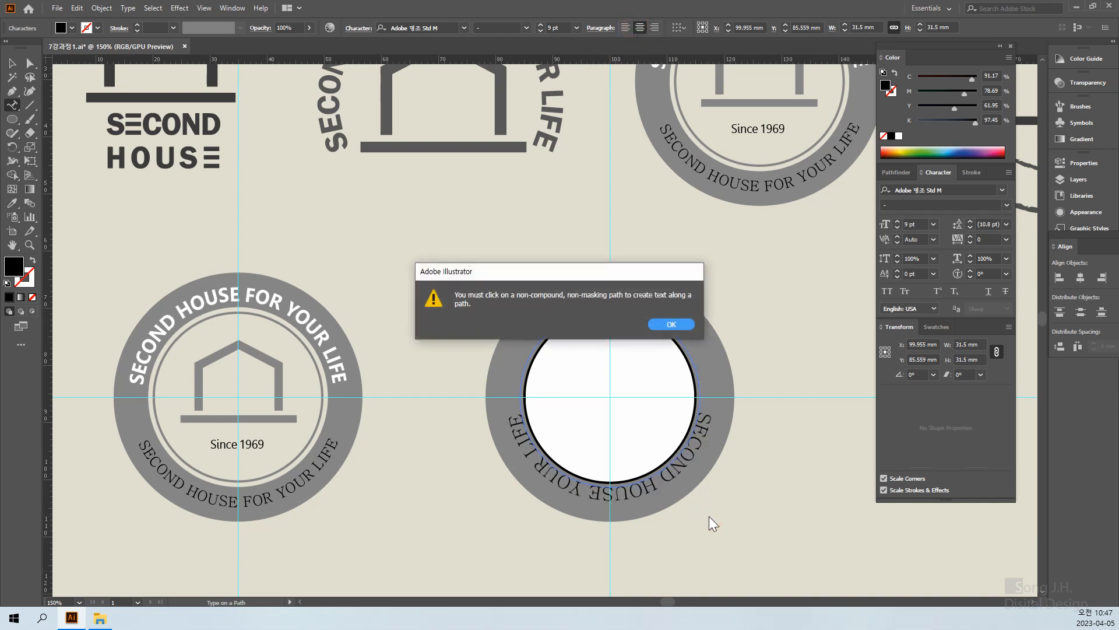
pyautogui.click(671, 324)
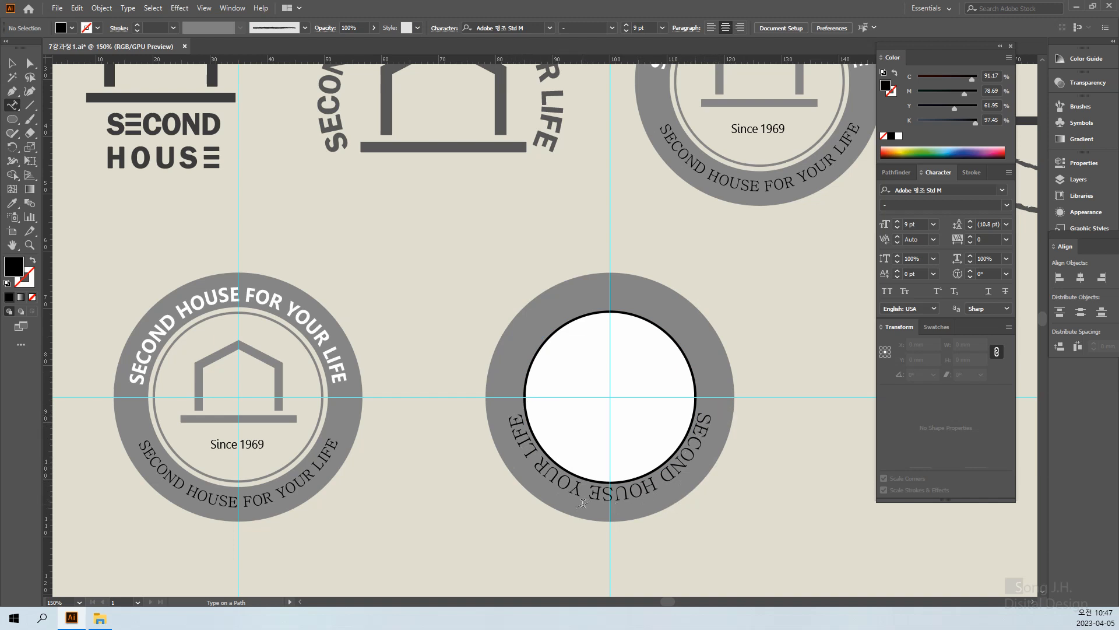
pyautogui.click(513, 420)
pyautogui.moveTo(513, 419); pyautogui.dragTo(754, 420)
pyautogui.click(750, 467)
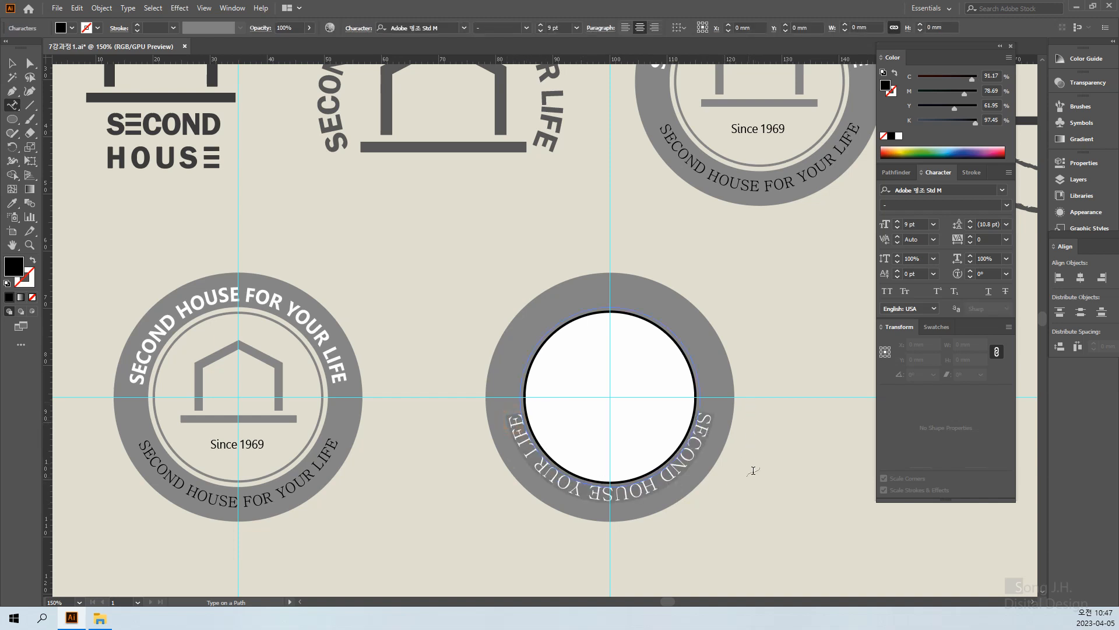
pyautogui.click(671, 324)
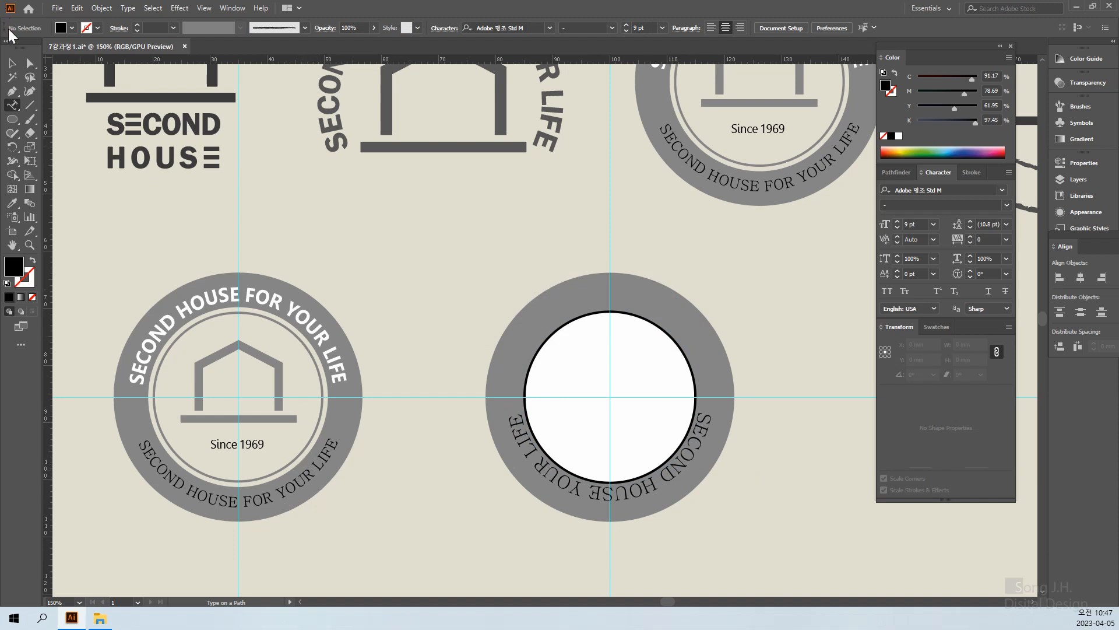
# Step: Create a copy of the circular text rotated 180° about the circle's center, and deselect it
pyautogui.click(11, 63)
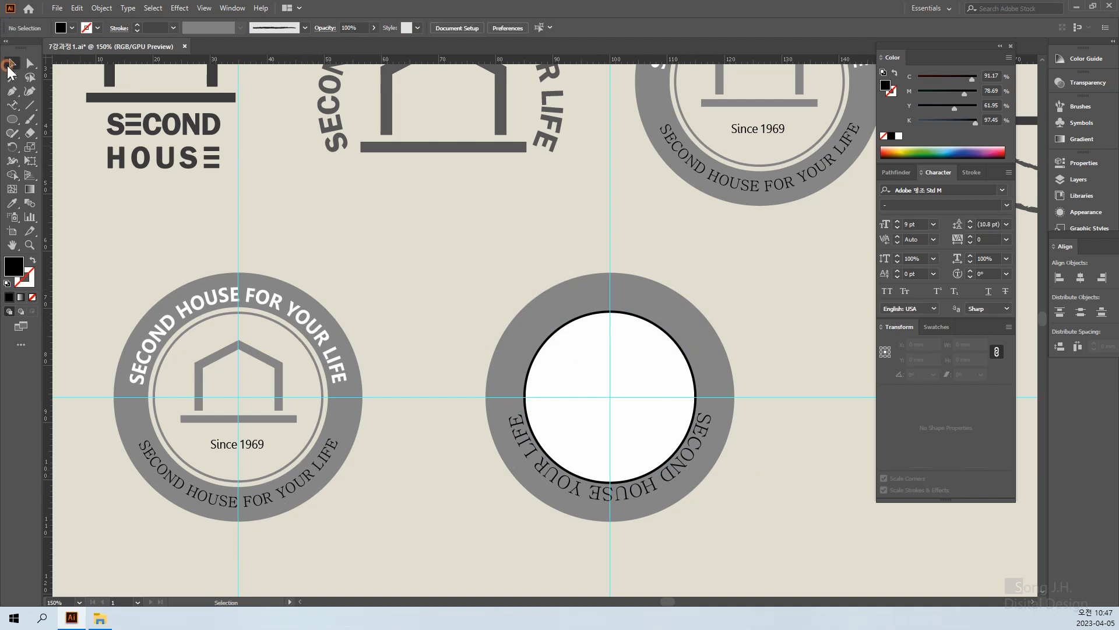
pyautogui.click(663, 475)
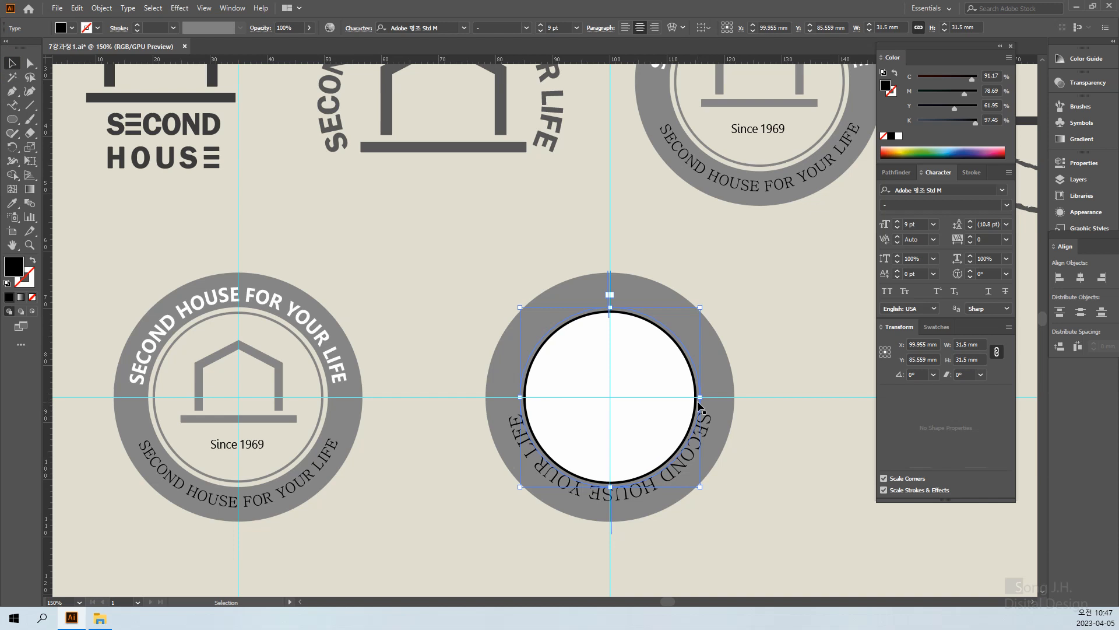
pyautogui.press('r')
pyautogui.moveTo(688, 356); pyautogui.dragTo(501, 416)
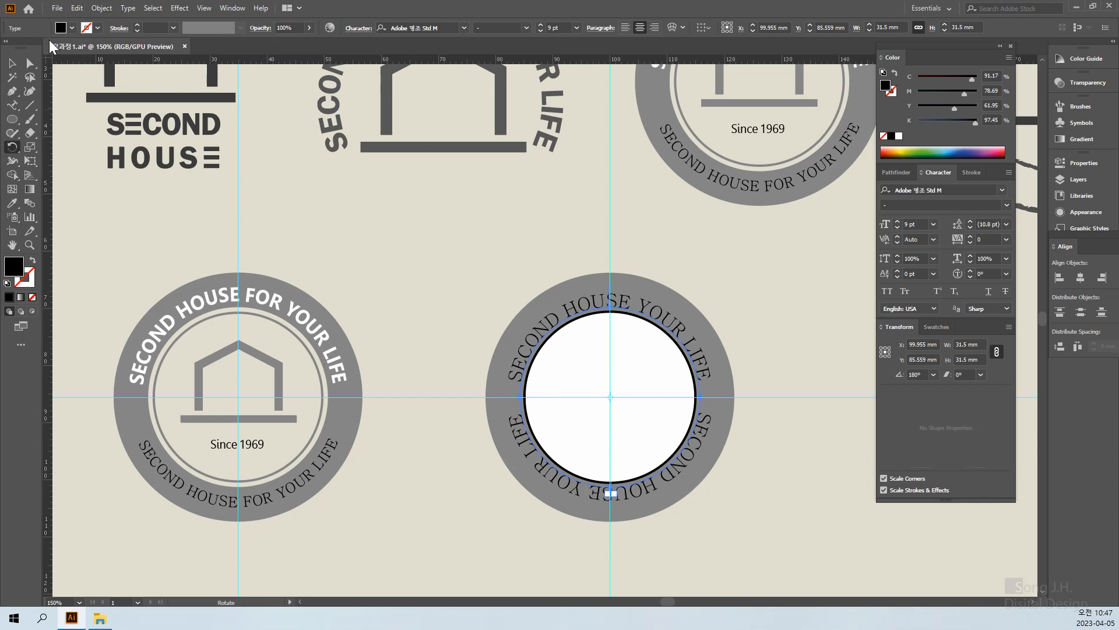
pyautogui.click(11, 64)
pyautogui.click(342, 250)
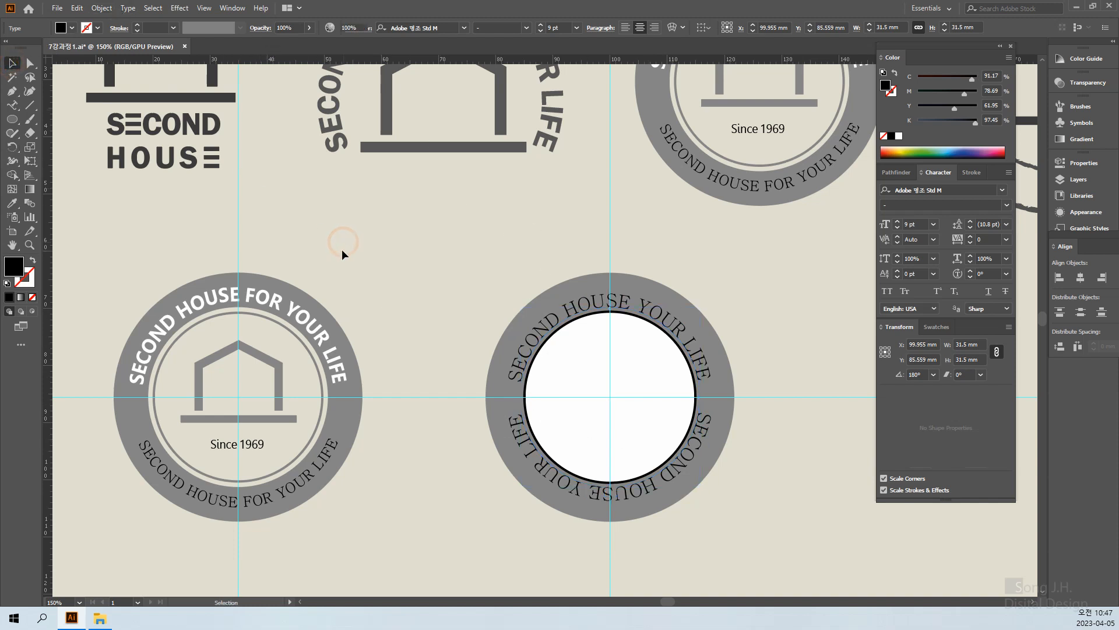
pyautogui.click(688, 541)
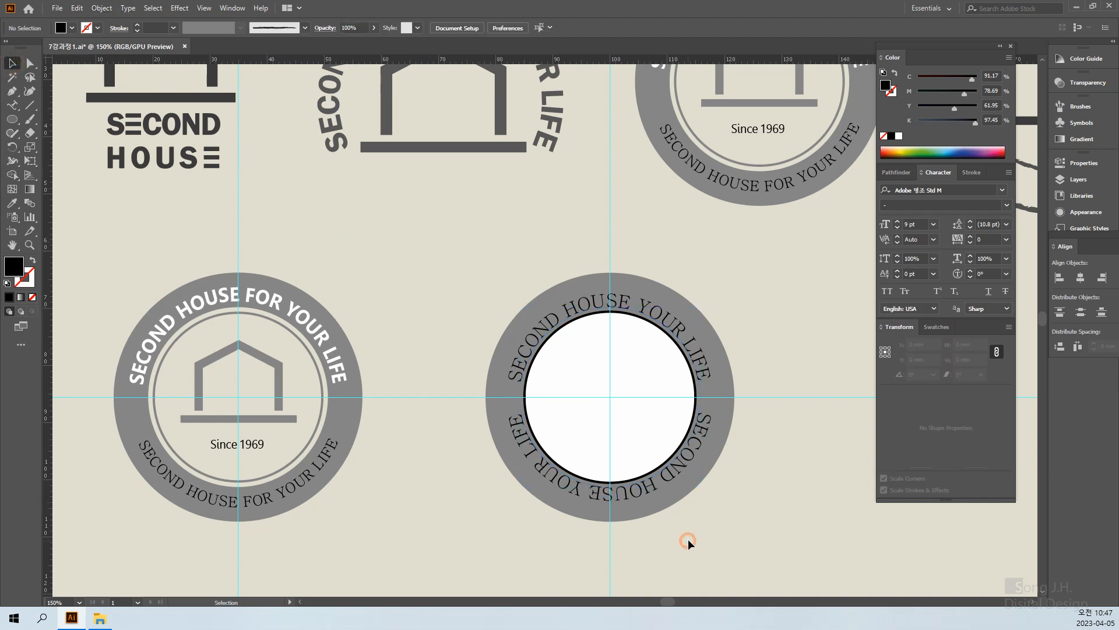
# Step: Select the circular text running along the upper half of the new badge
pyautogui.click(600, 307)
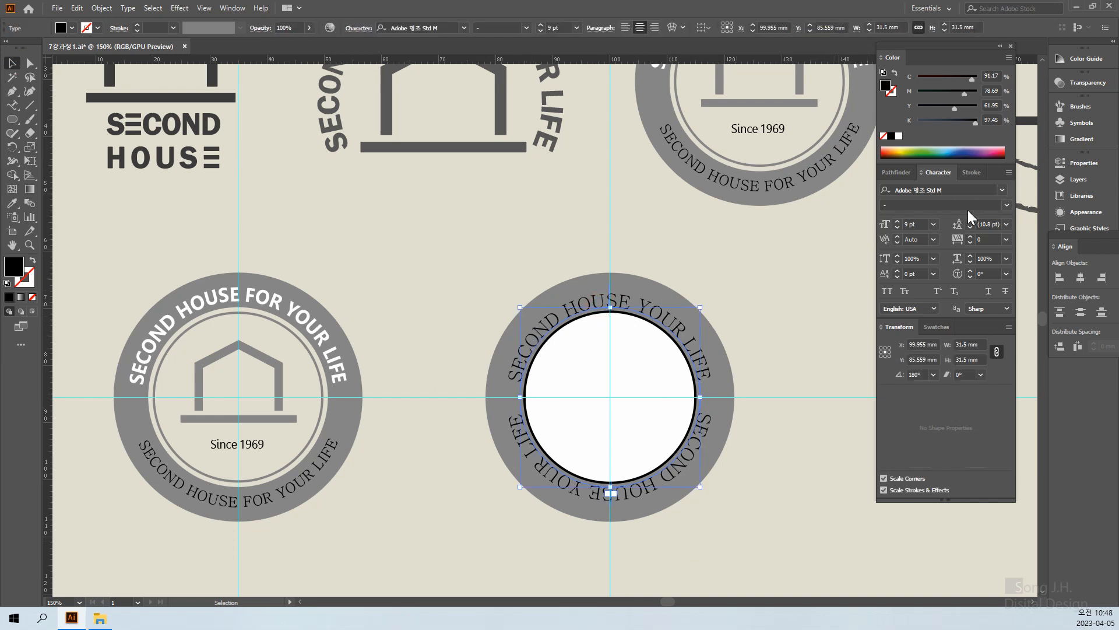
# Step: Browse through fonts for the upper curved text "SECOND HOUSE YOUR LIFE" and set it to Myanmar Text
pyautogui.click(953, 192)
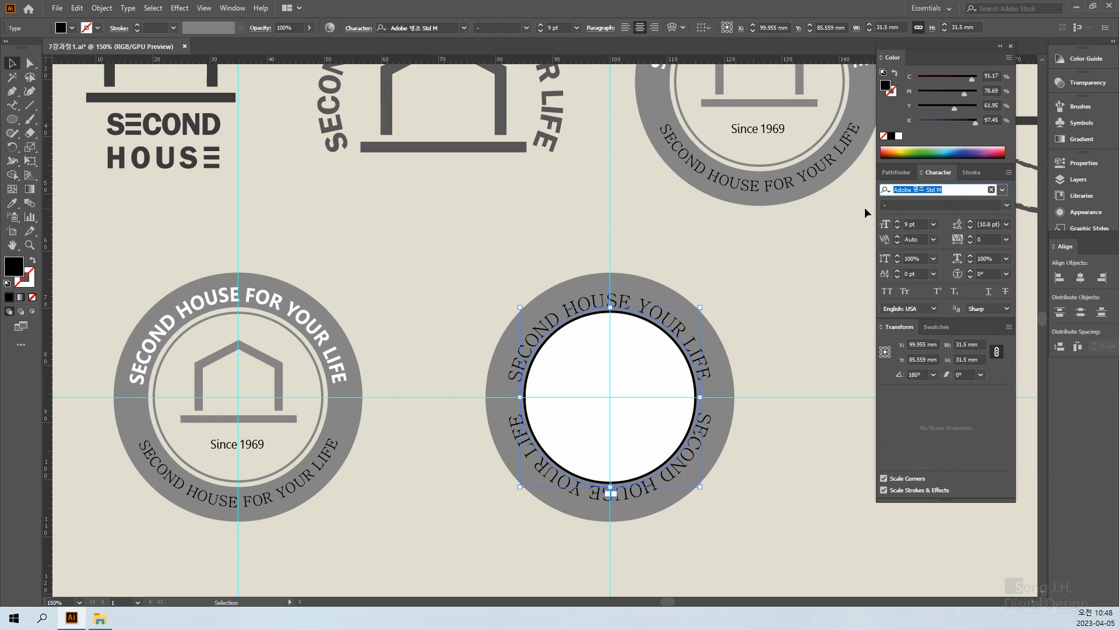
pyautogui.write('맑은 고딕')
pyautogui.press('Return')
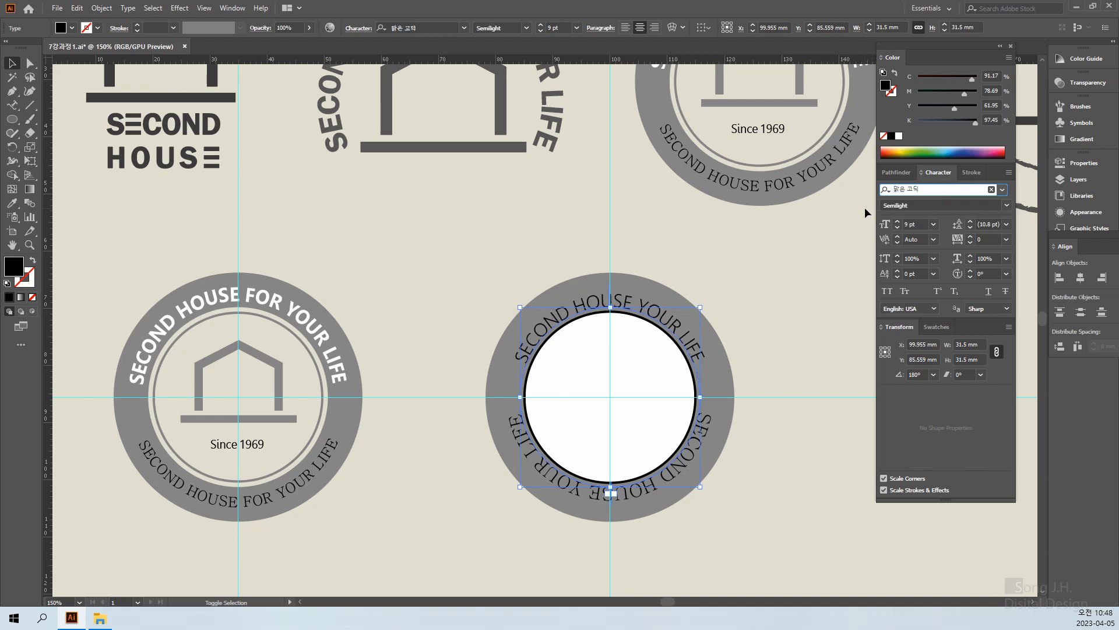
pyautogui.press('Up')
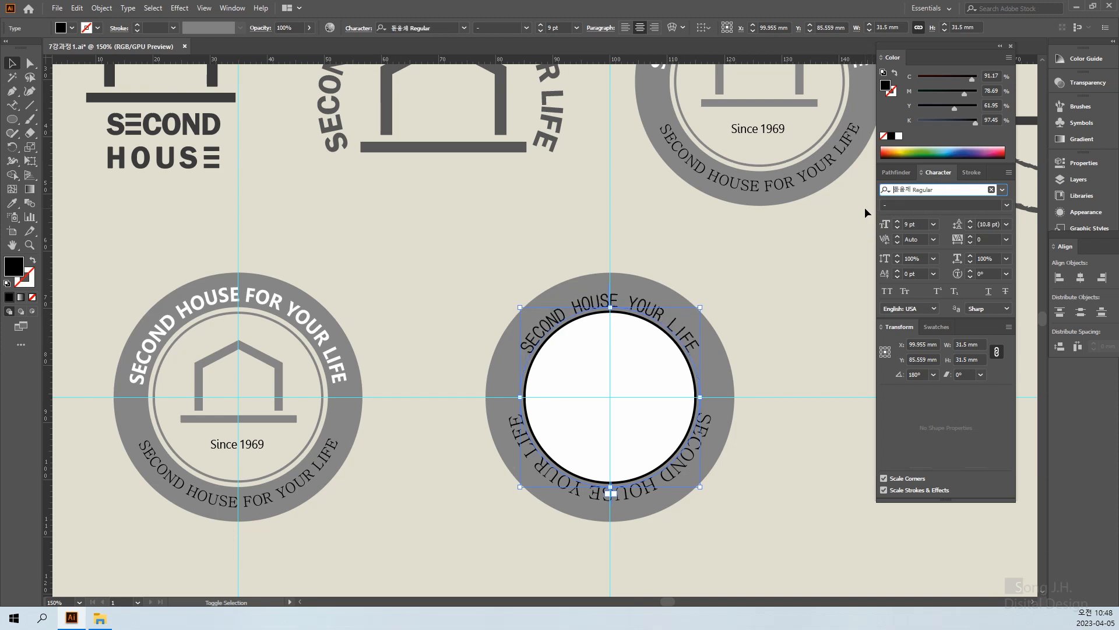
pyautogui.press('Up')
pyautogui.press('Up')
pyautogui.press('Up')
pyautogui.press('Up')
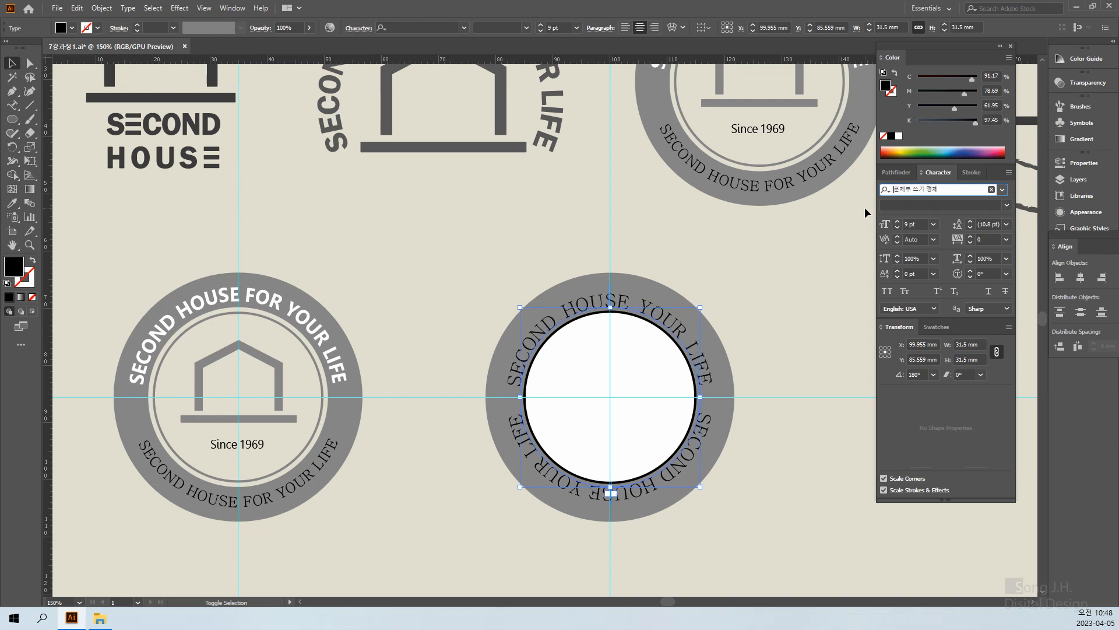
pyautogui.press('Up')
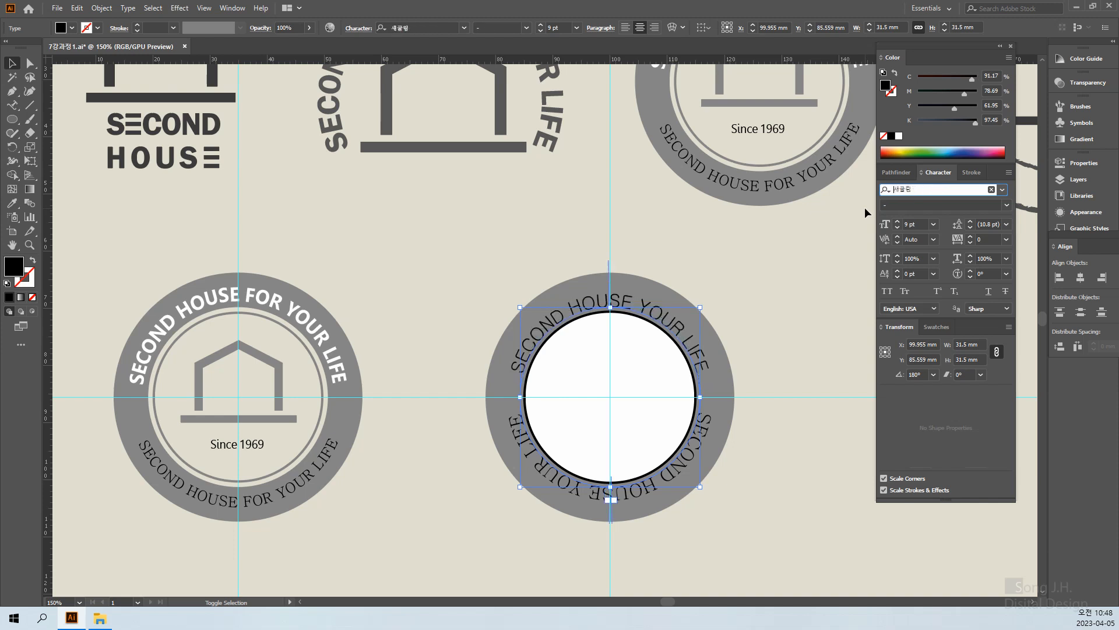
pyautogui.press('Up')
pyautogui.press('Up')
pyautogui.press('Up')
pyautogui.press('Up')
pyautogui.press('Up')
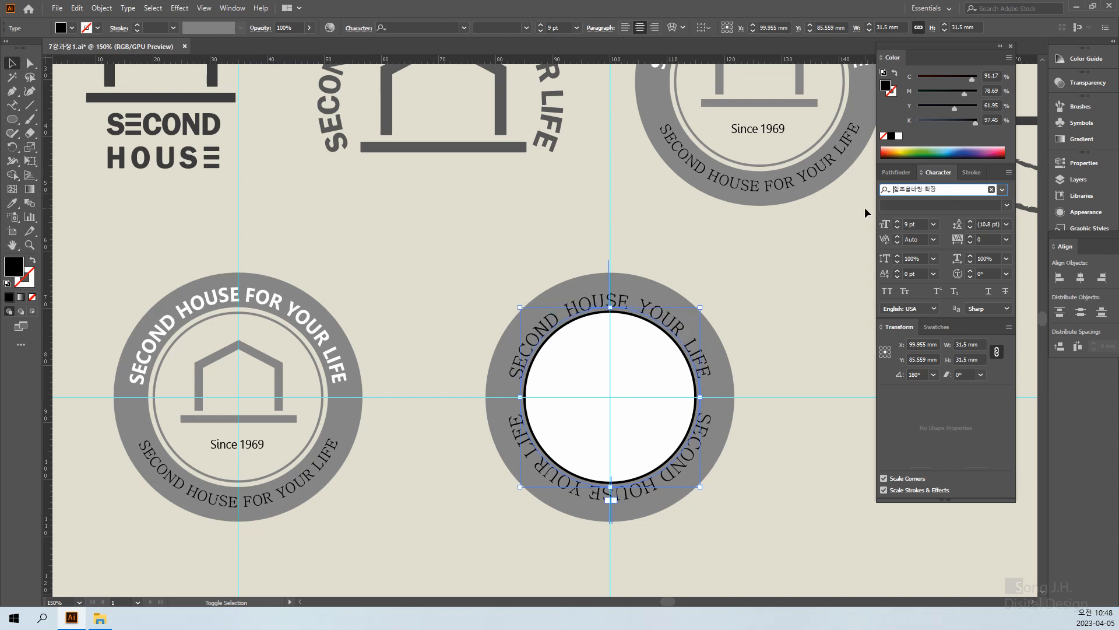
pyautogui.press('Up')
pyautogui.press('Up')
pyautogui.press('Up')
pyautogui.press('Up')
pyautogui.press('Up')
pyautogui.press('Up')
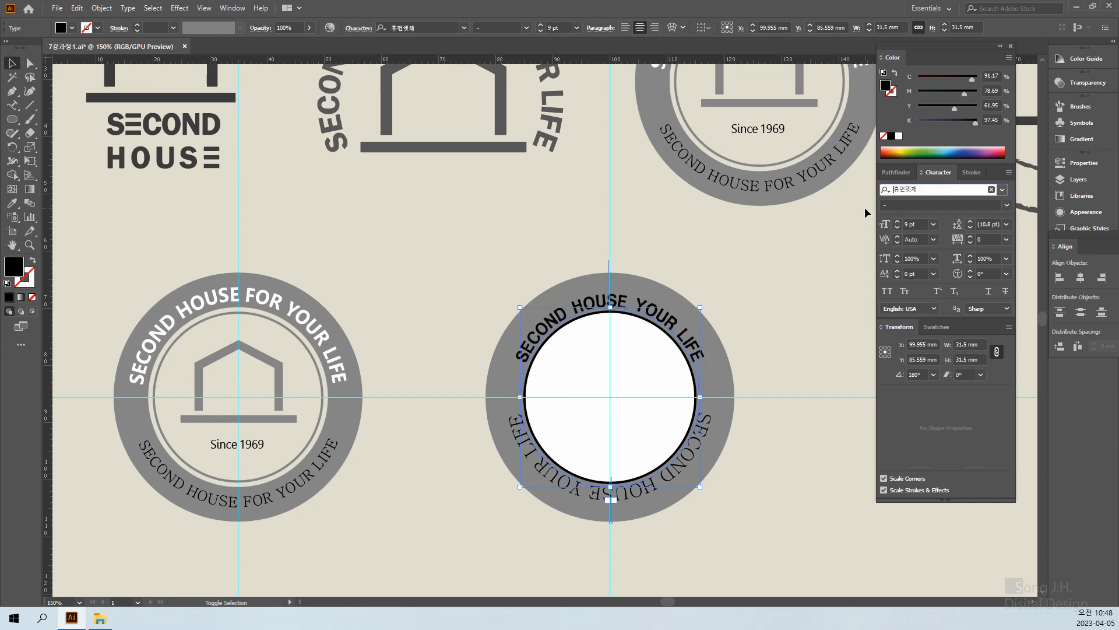
pyautogui.press('Up')
pyautogui.press('Up')
pyautogui.press('Up')
pyautogui.press('Up')
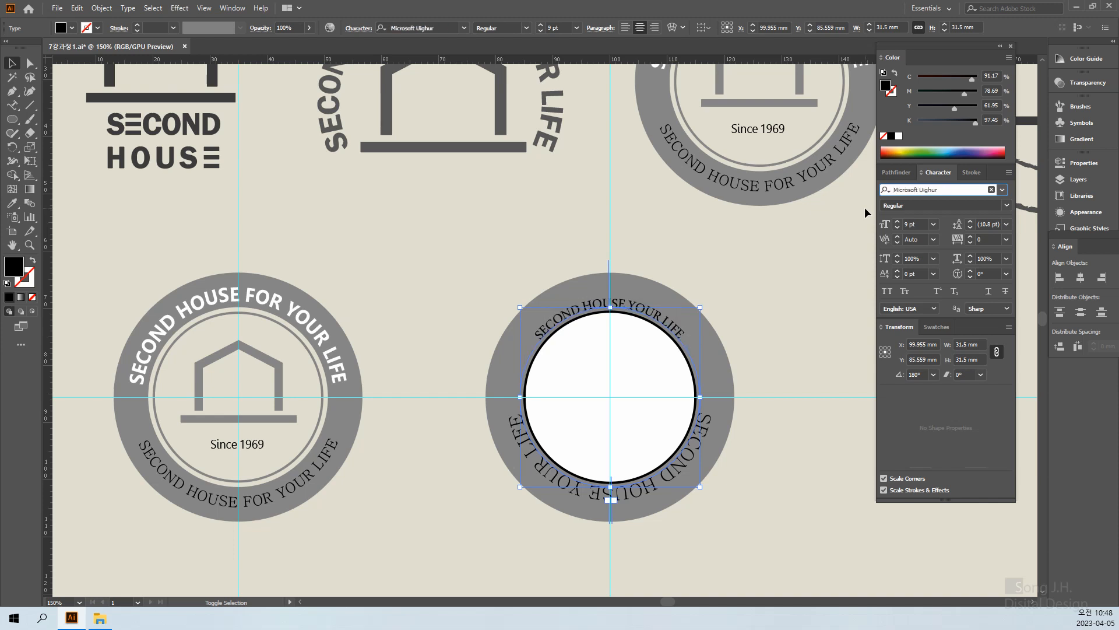
pyautogui.press('Up')
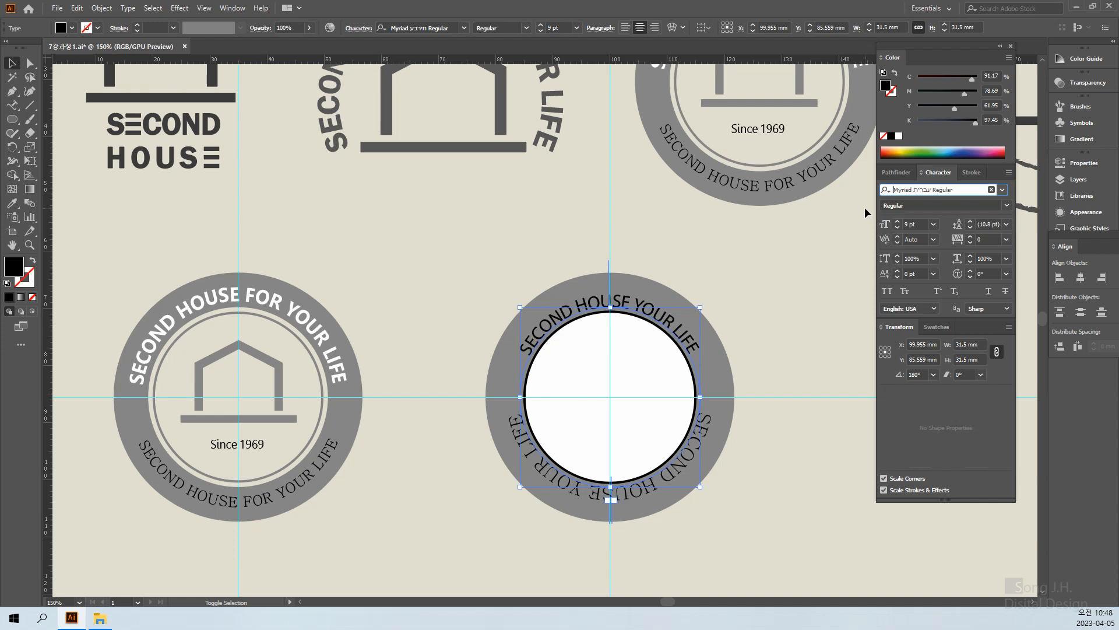
pyautogui.press('Up')
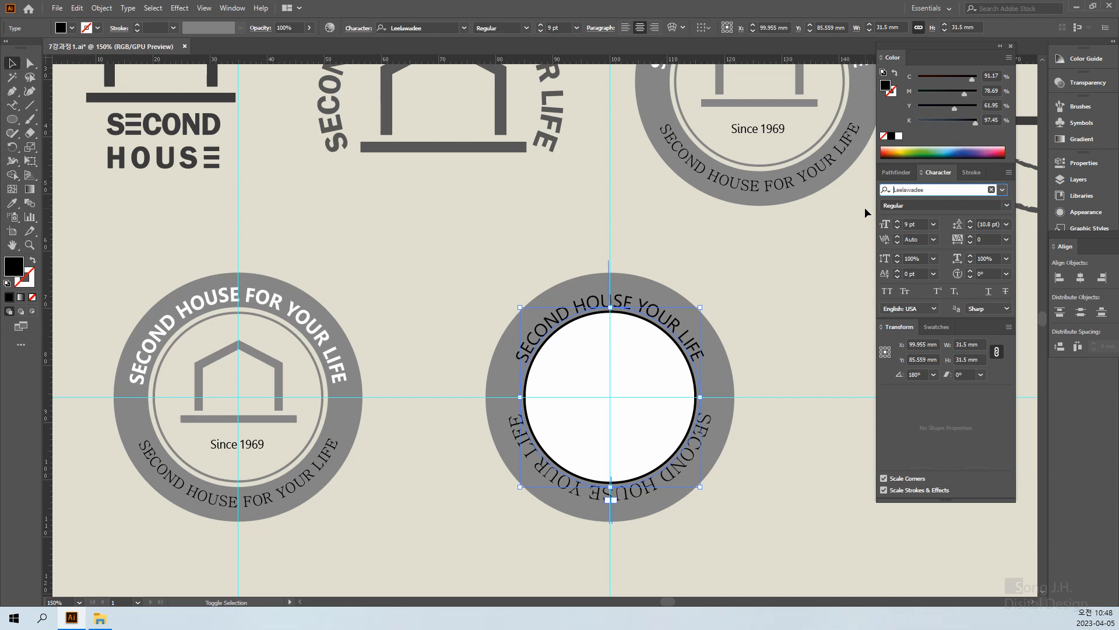
pyautogui.press('Down')
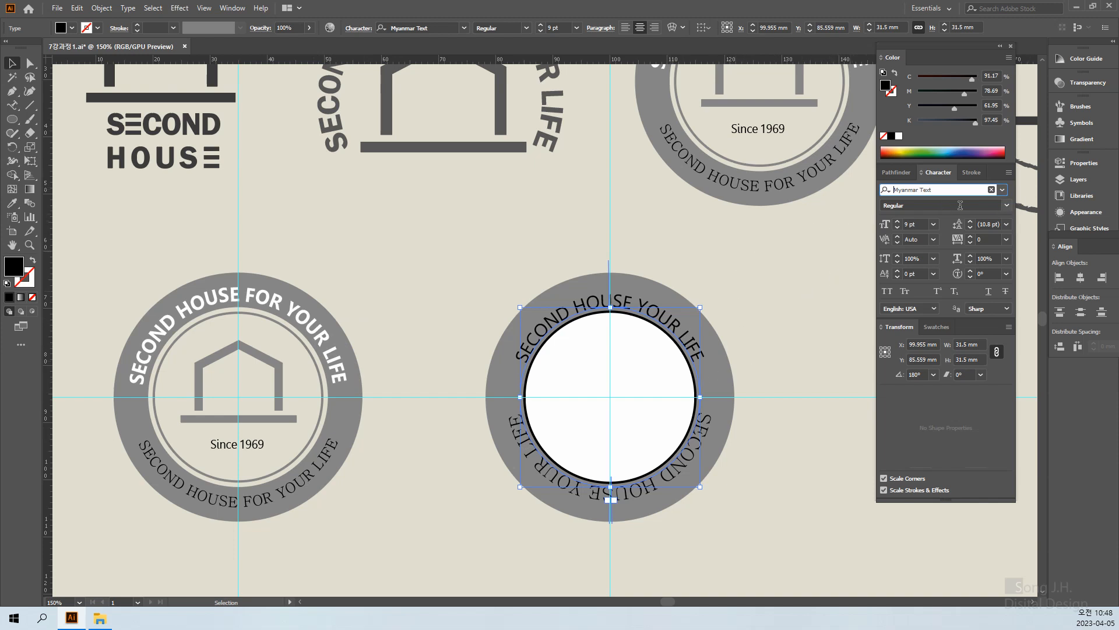
pyautogui.press('Return')
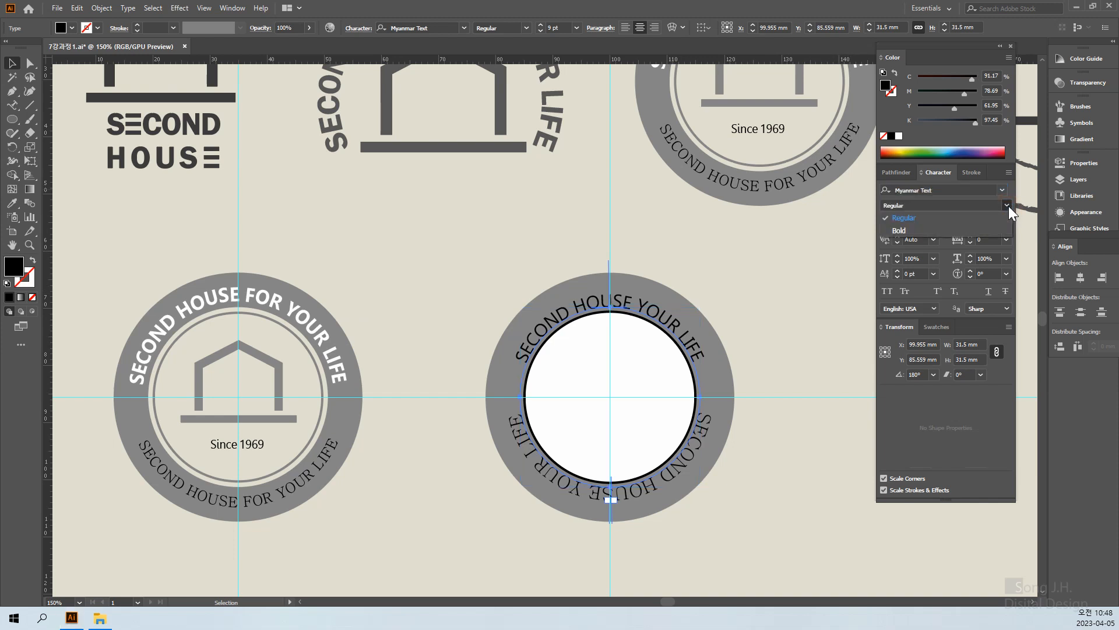
# Step: Make the upper curved text Bold, set its horizontal scale to 90%, and deselect it
pyautogui.click(1004, 206)
pyautogui.click(922, 230)
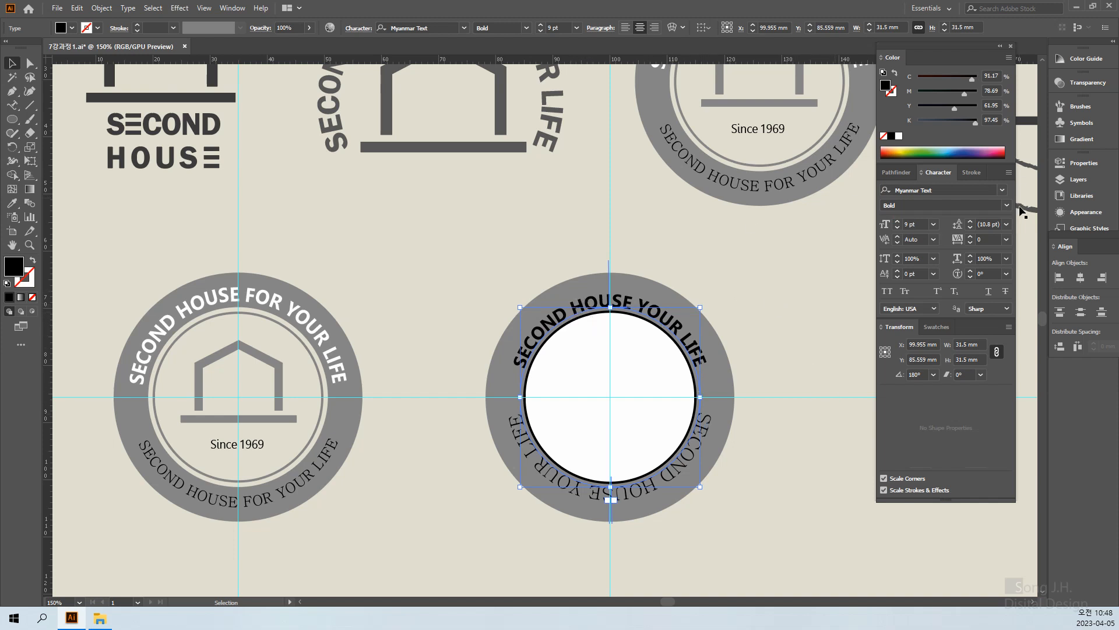
pyautogui.click(998, 260)
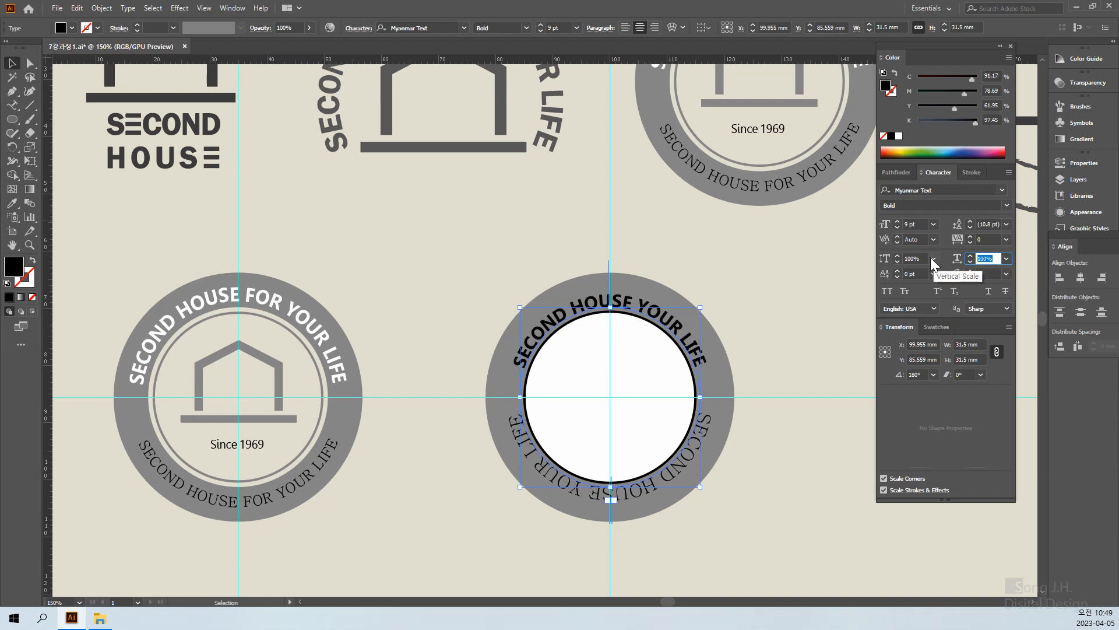
pyautogui.write('90')
pyautogui.press('Return')
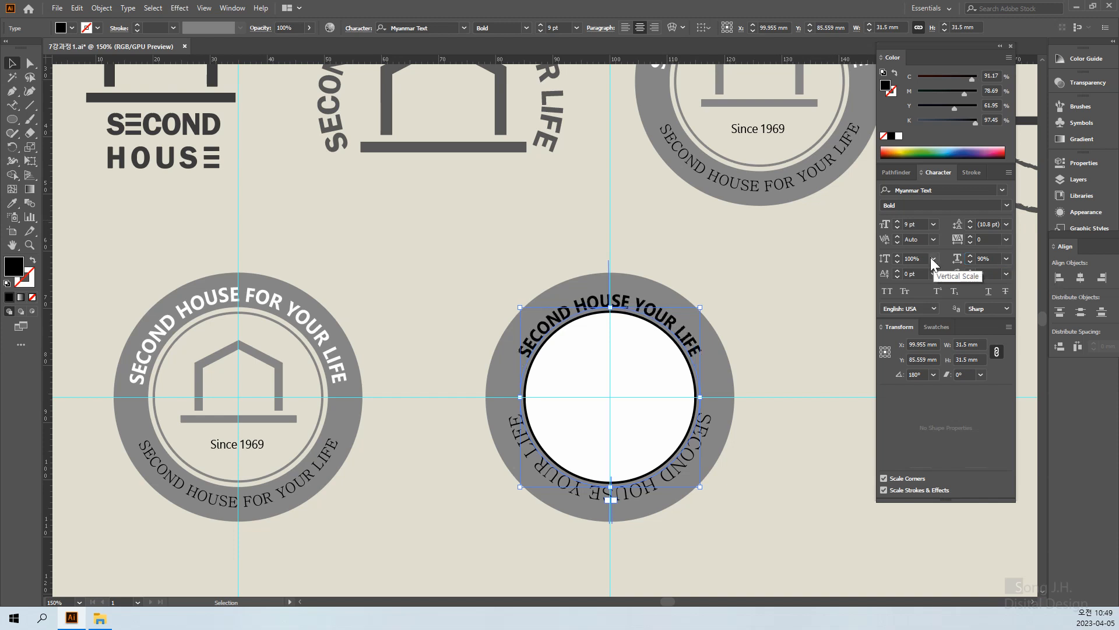
pyautogui.click(12, 65)
pyautogui.click(387, 286)
pyautogui.click(793, 394)
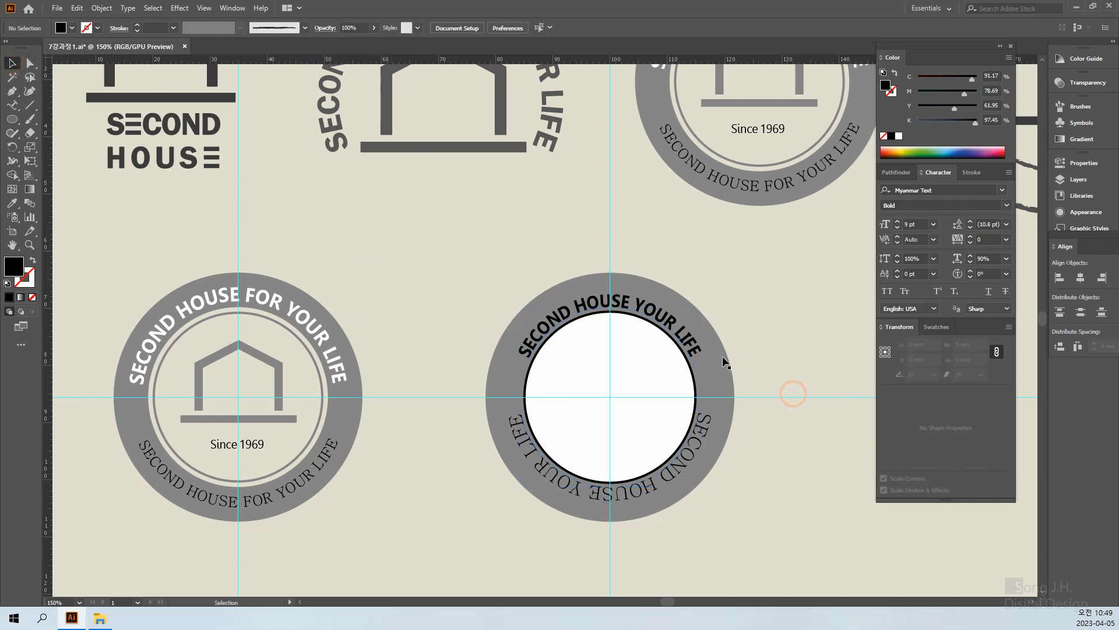
pyautogui.click(691, 348)
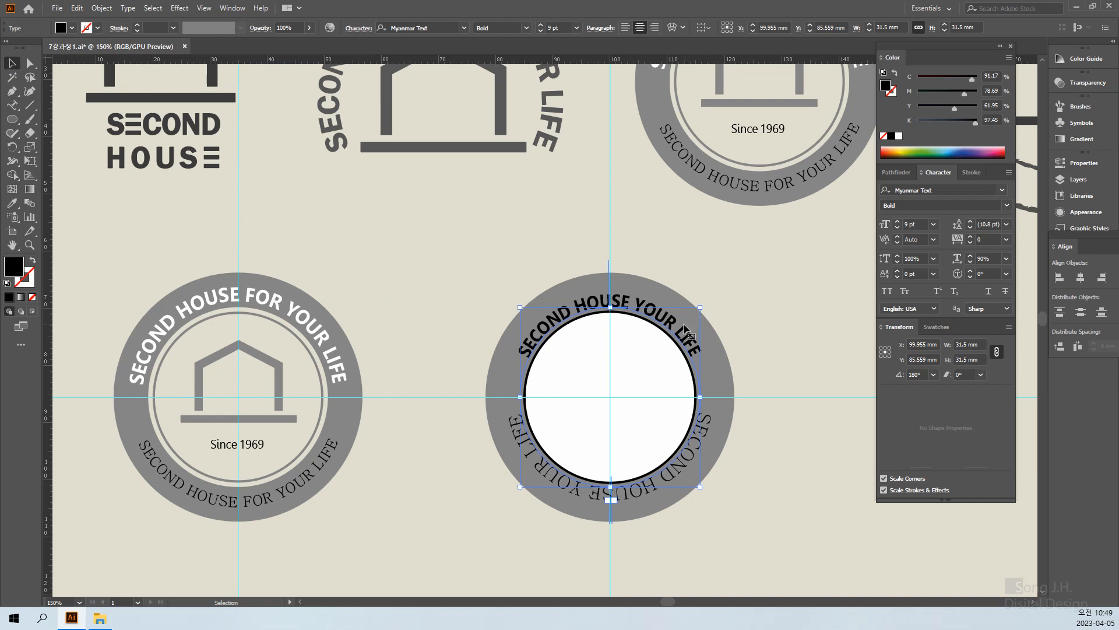
pyautogui.click(710, 438)
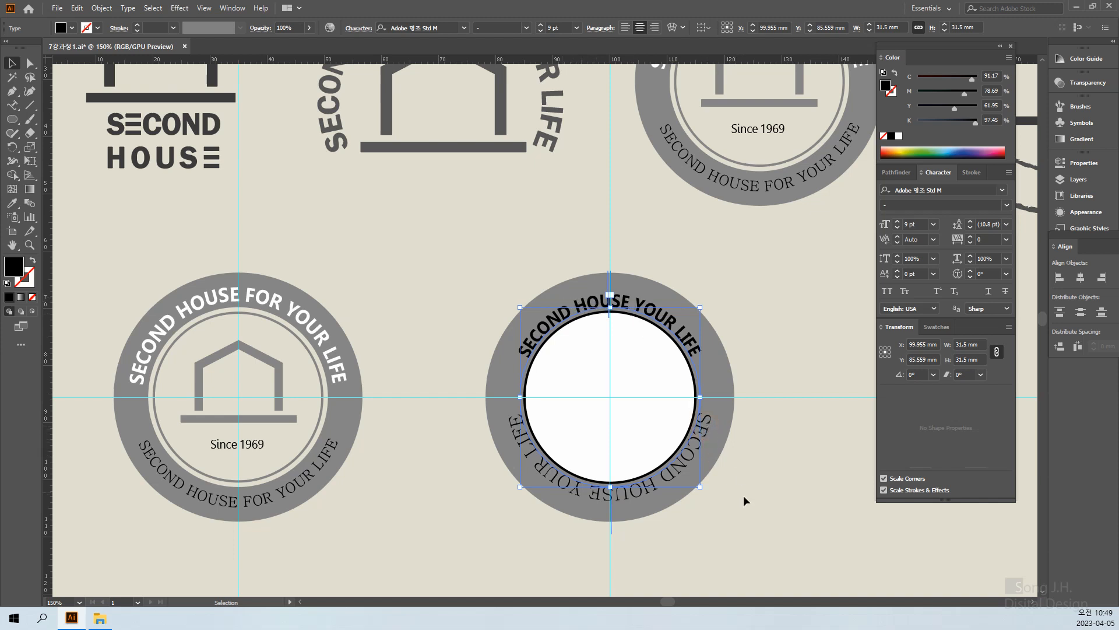
pyautogui.click(754, 511)
pyautogui.click(561, 488)
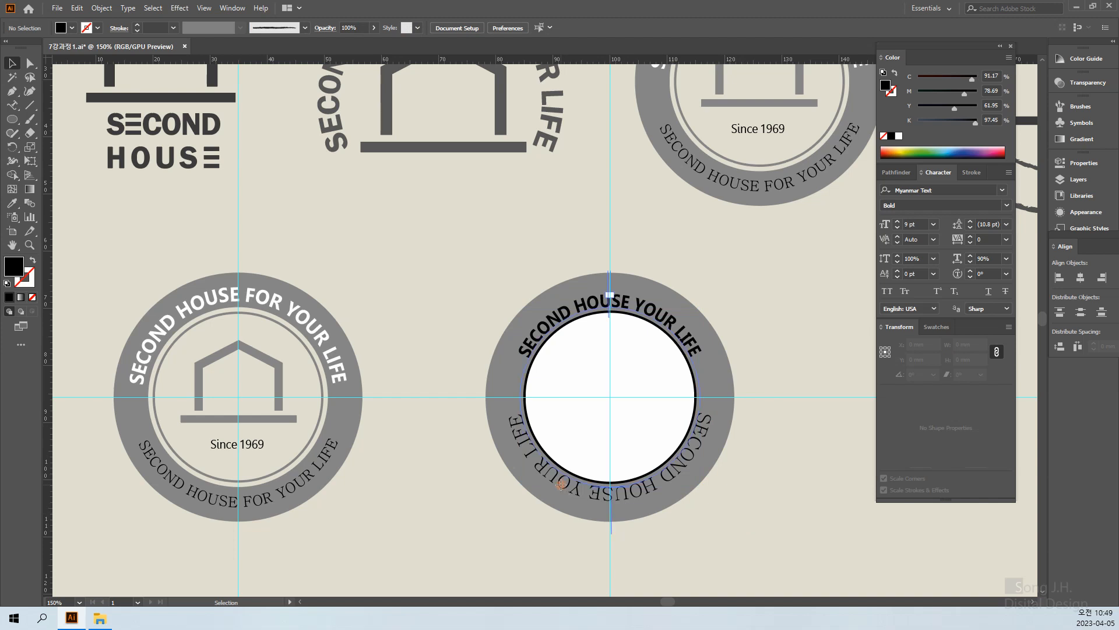
pyautogui.click(765, 504)
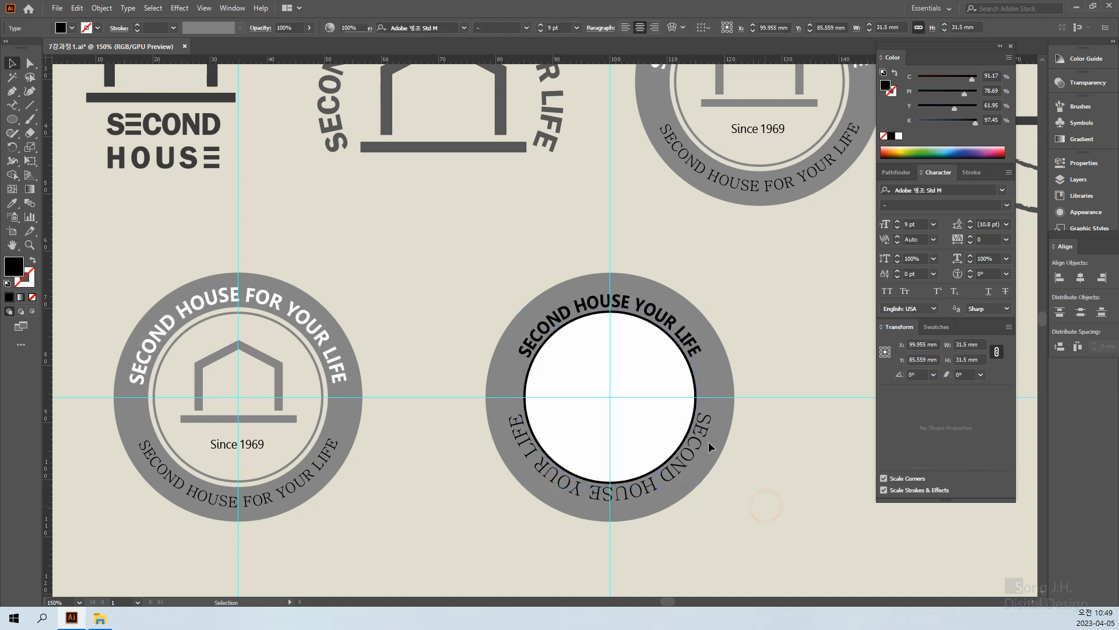
# Step: Browse through fonts for the whole lower curved text "SECOND HOUSE YOUR LIFE", set it to Microsoft Uighur, and deselect it
pyautogui.click(701, 442)
pyautogui.click(13, 106)
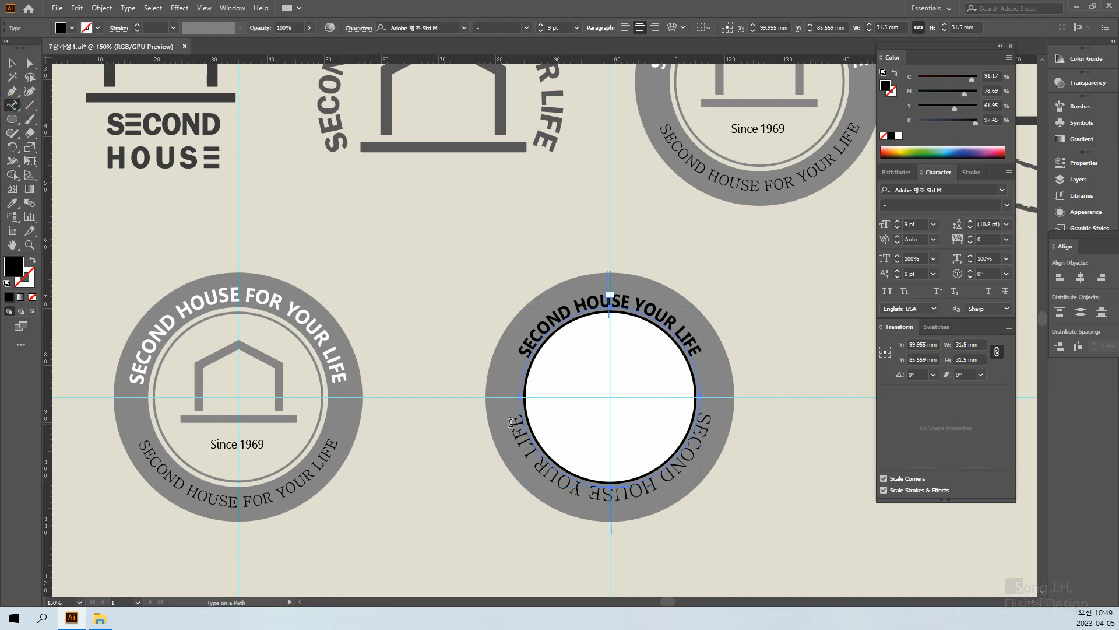
pyautogui.press('ctrl')
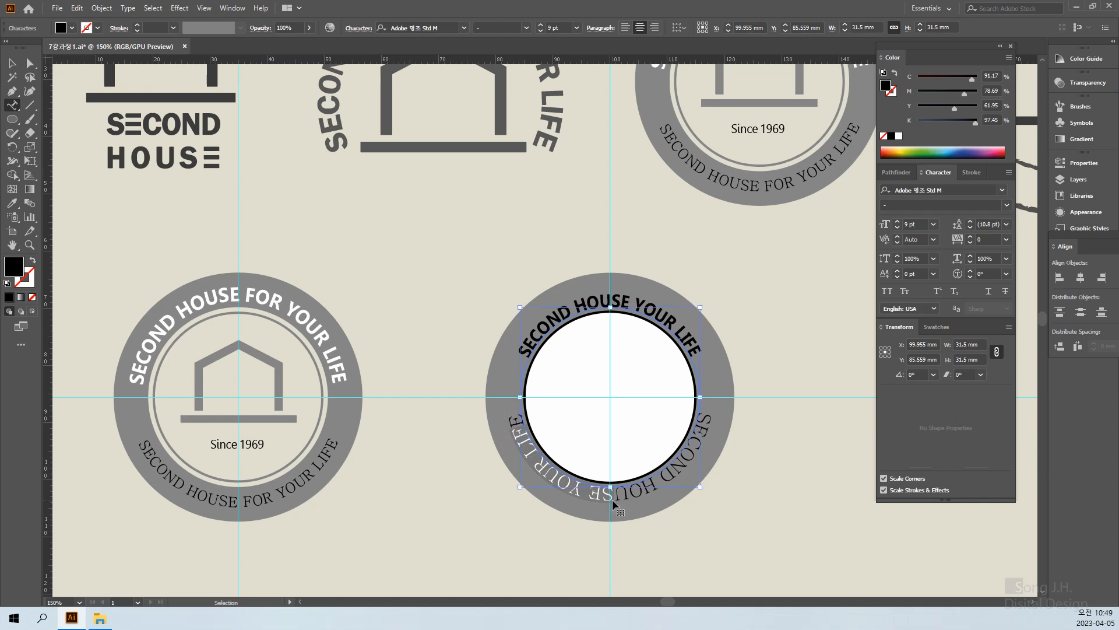
pyautogui.moveTo(612, 499); pyautogui.dragTo(613, 500)
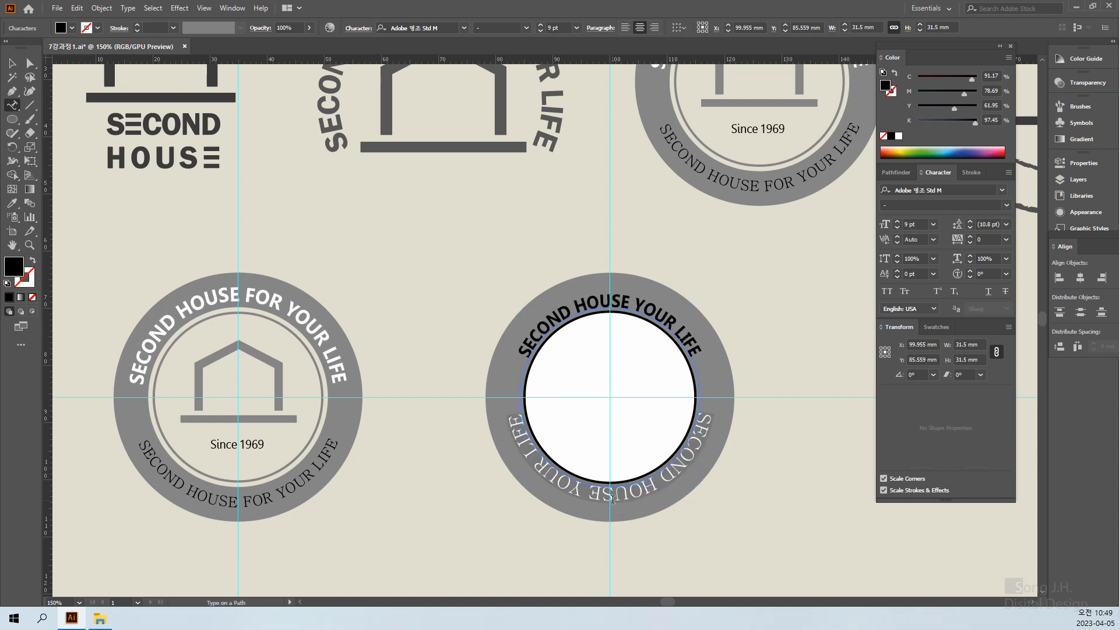
pyautogui.click(952, 191)
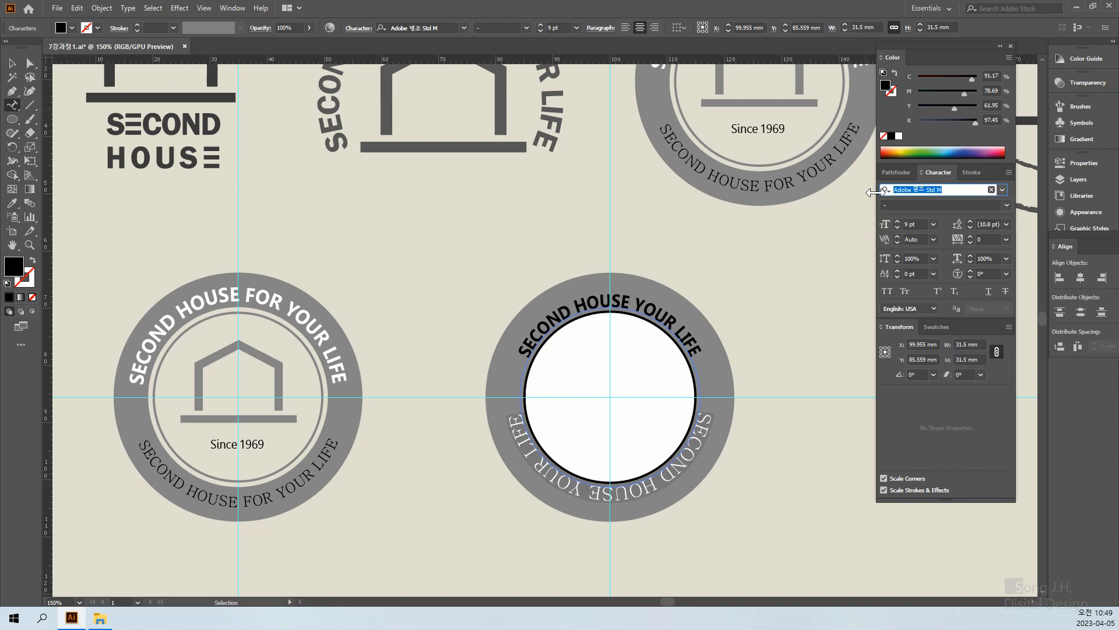
pyautogui.write('문체부 제목 돋움체')
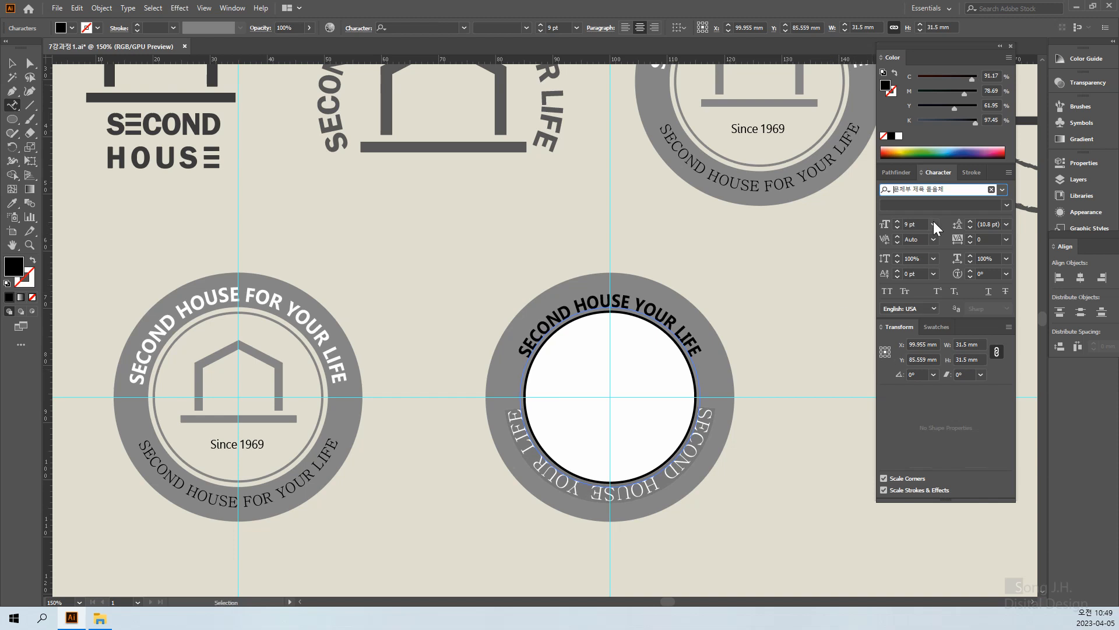
pyautogui.click(951, 189)
pyautogui.write('산돌광수B')
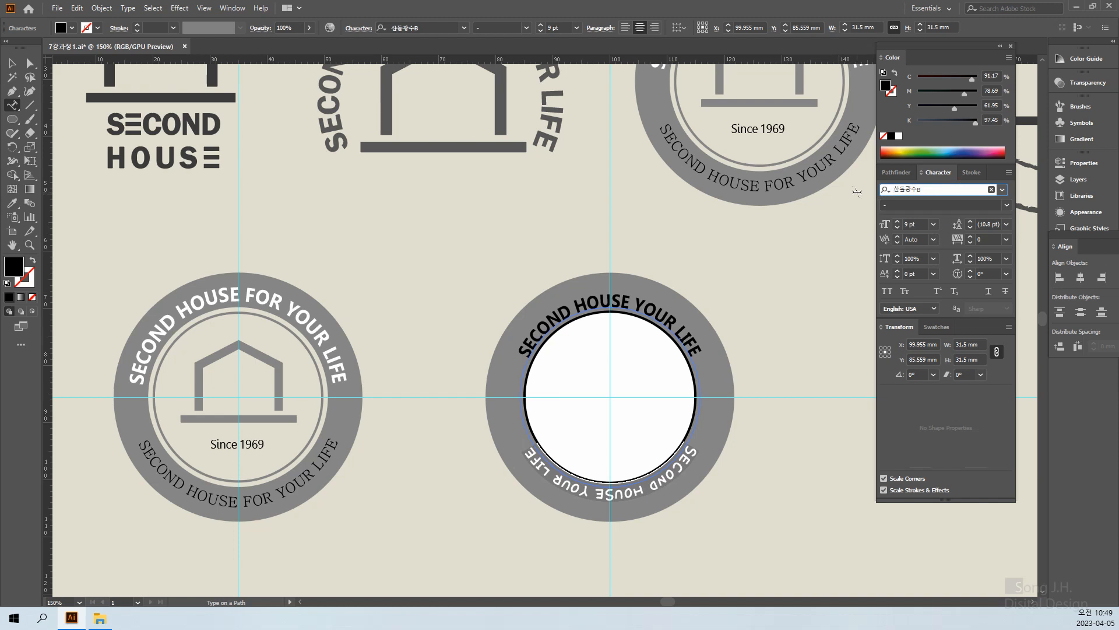
pyautogui.press('Down')
pyautogui.press('Down')
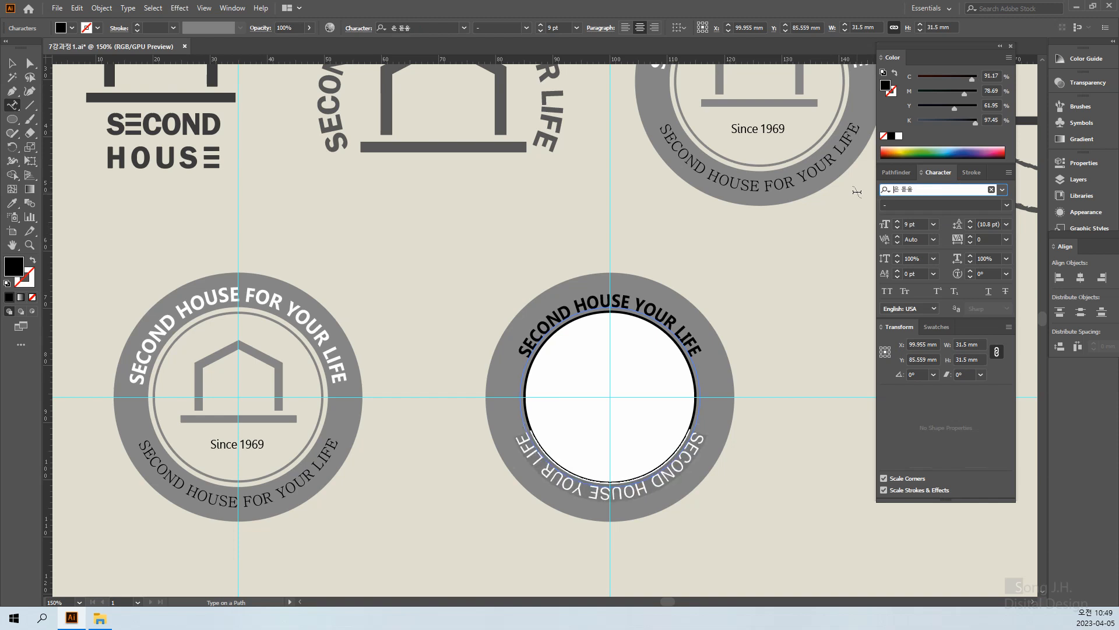
pyautogui.press('Down')
pyautogui.press('Down')
pyautogui.press('Down')
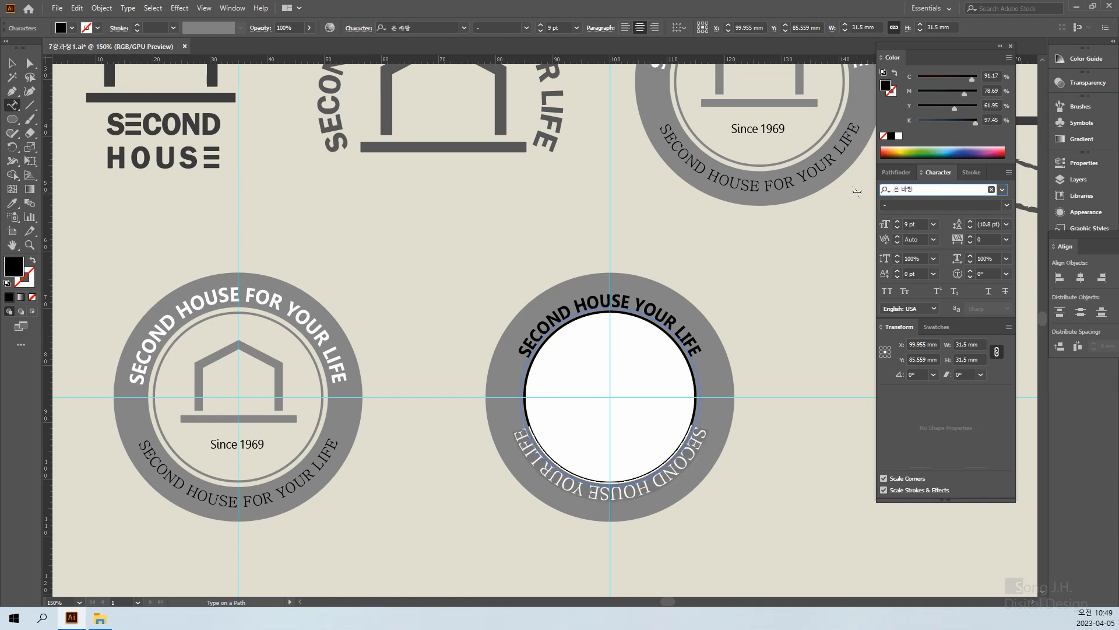
pyautogui.press('Down')
pyautogui.press('Down')
pyautogui.press('Down')
pyautogui.press('Down')
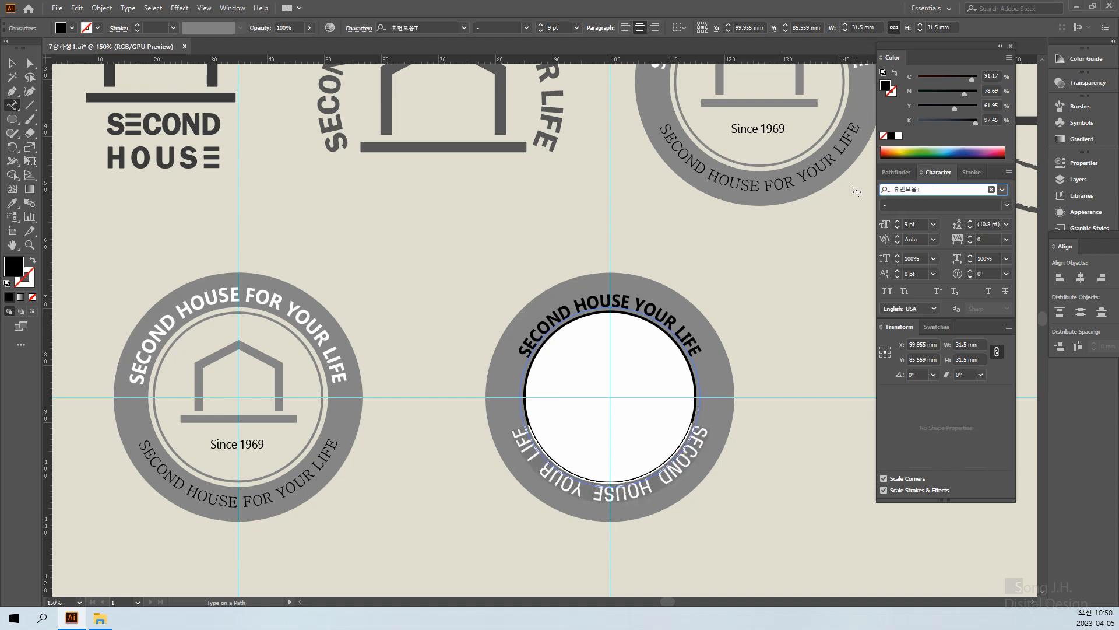
pyautogui.press('Down')
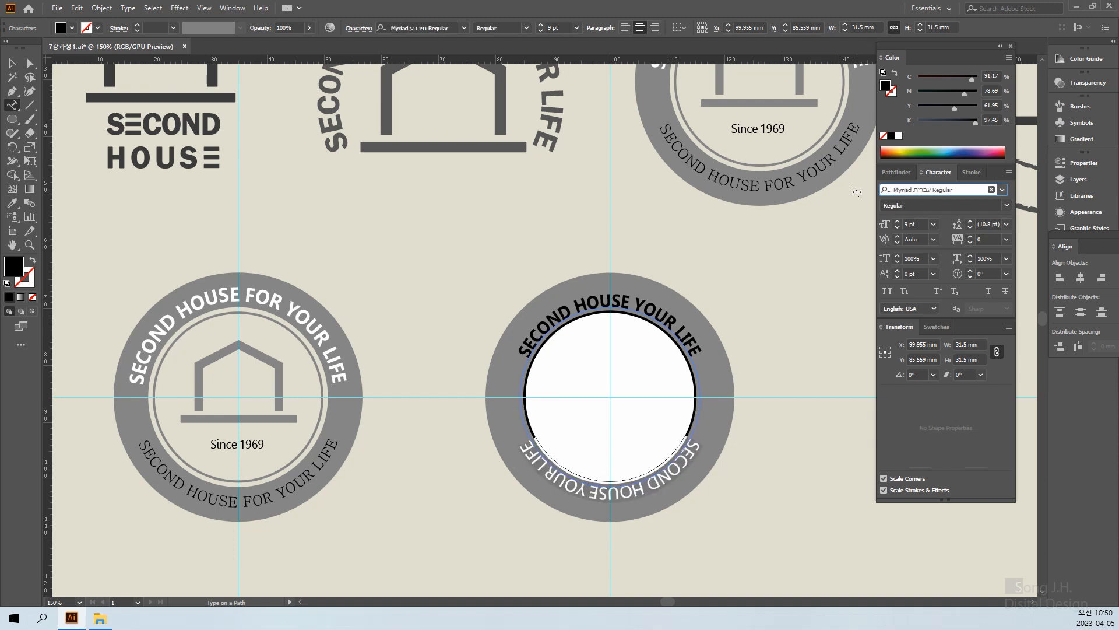
pyautogui.press('Down')
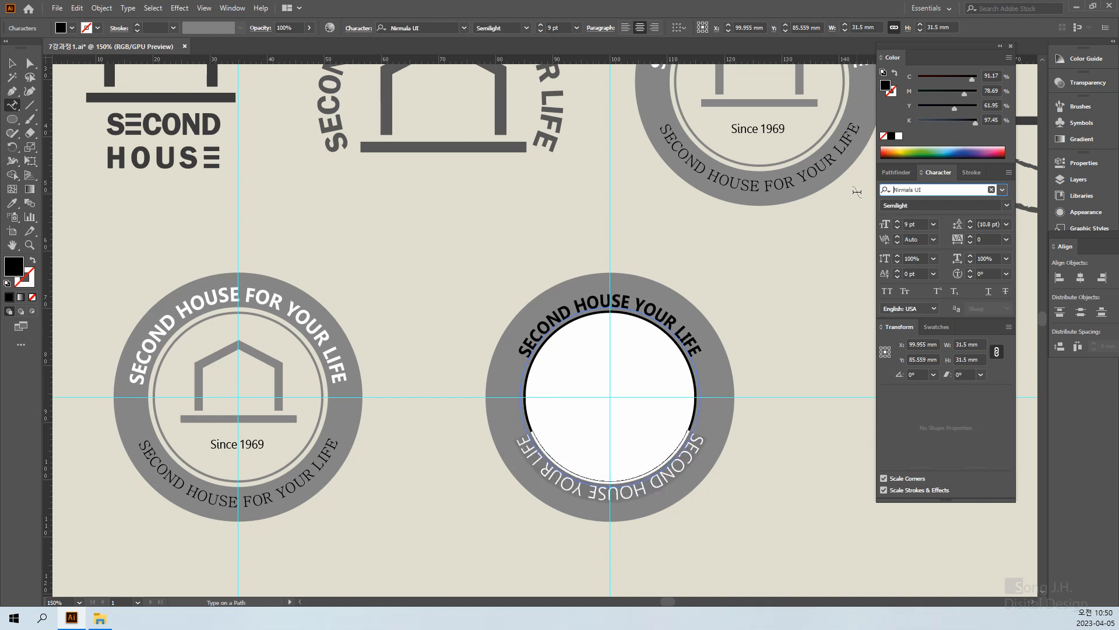
pyautogui.press('Down')
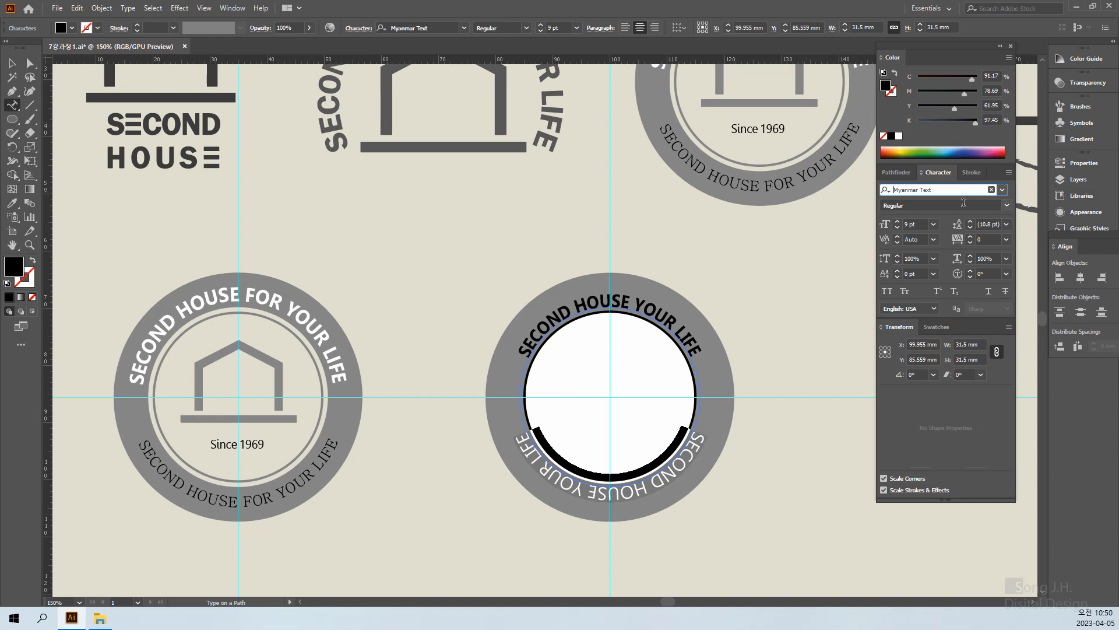
pyautogui.click(940, 186)
pyautogui.press('Up')
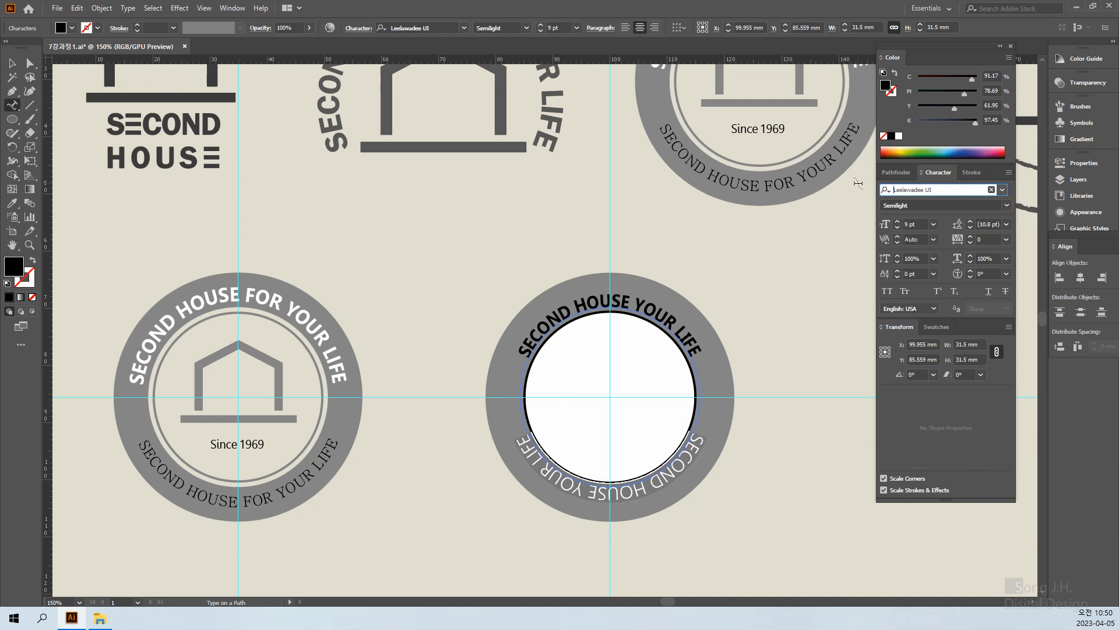
pyautogui.press('Down')
pyautogui.press('Down')
pyautogui.press('Down')
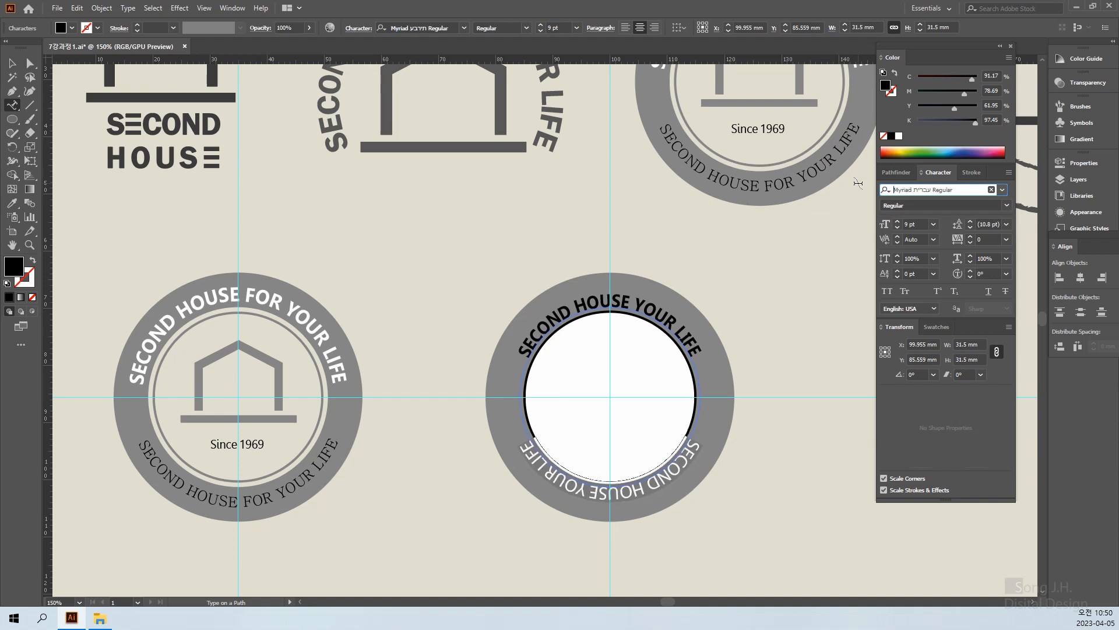
pyautogui.press('Up')
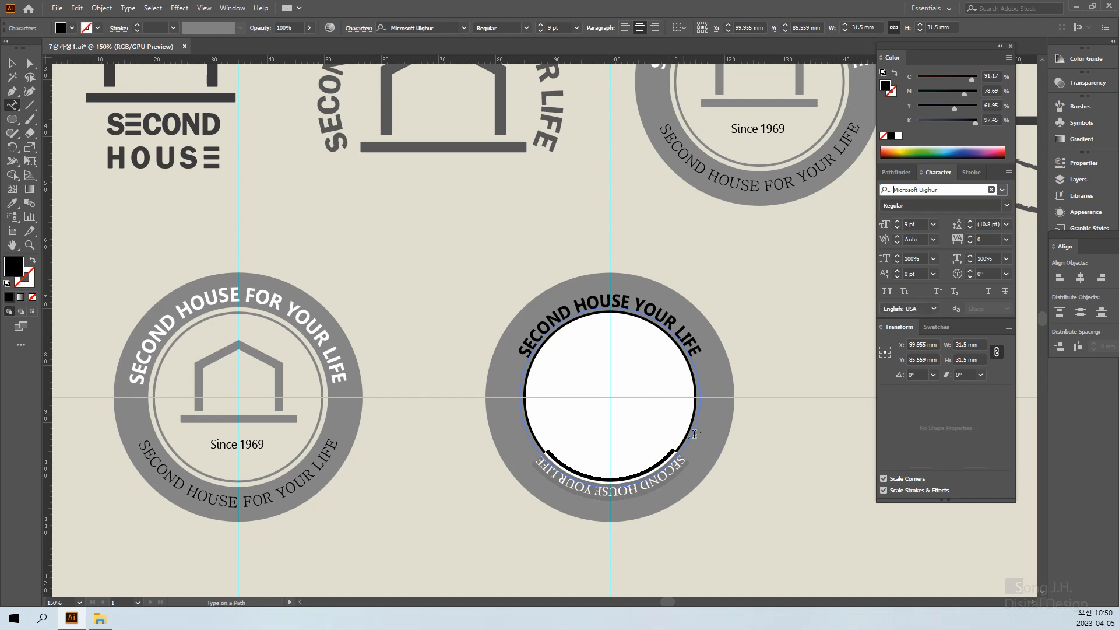
pyautogui.click(759, 494)
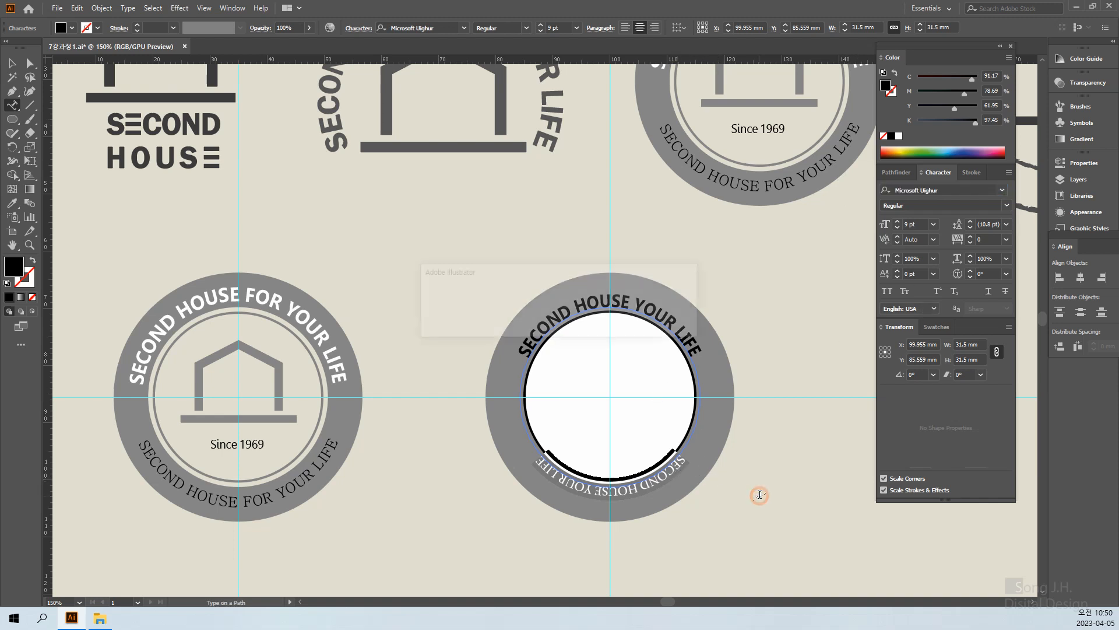
pyautogui.click(671, 325)
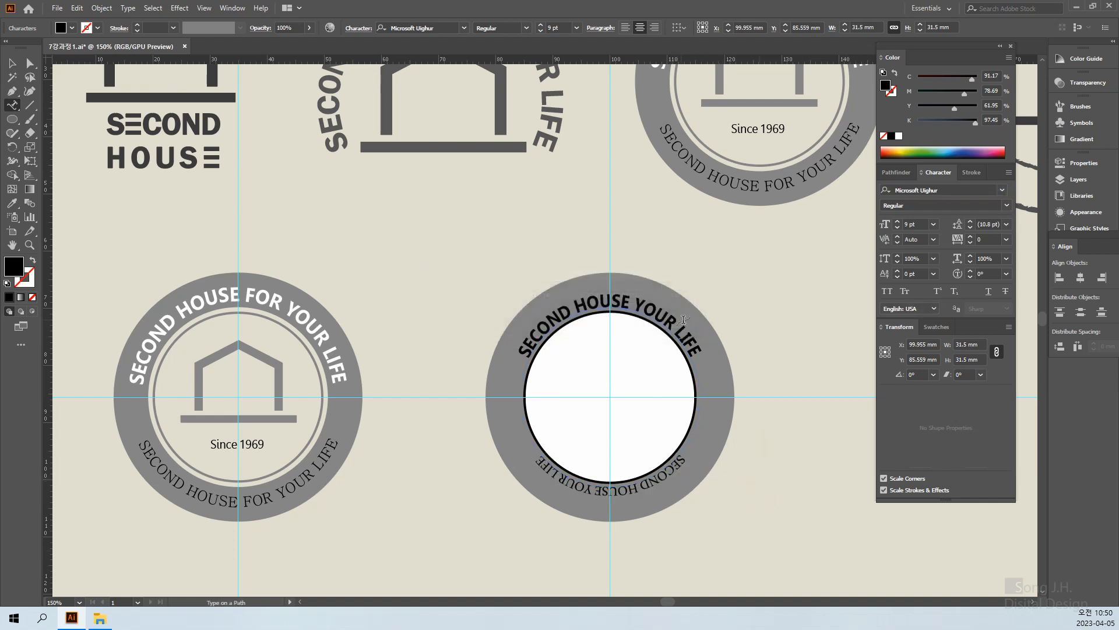
pyautogui.keyDown('ctrl'); pyautogui.click(347, 183); pyautogui.keyUp('ctrl')
pyautogui.press('v')
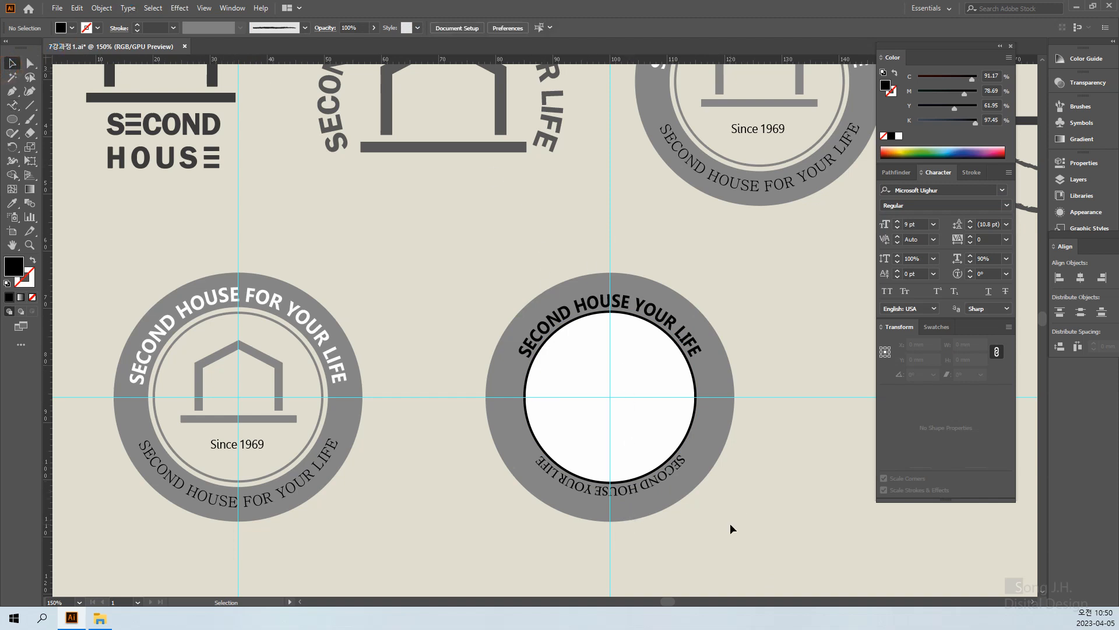
# Step: Select the upper and lower curved texts of the right badge in turn to examine their paths and type brackets
pyautogui.click(622, 297)
pyautogui.click(733, 456)
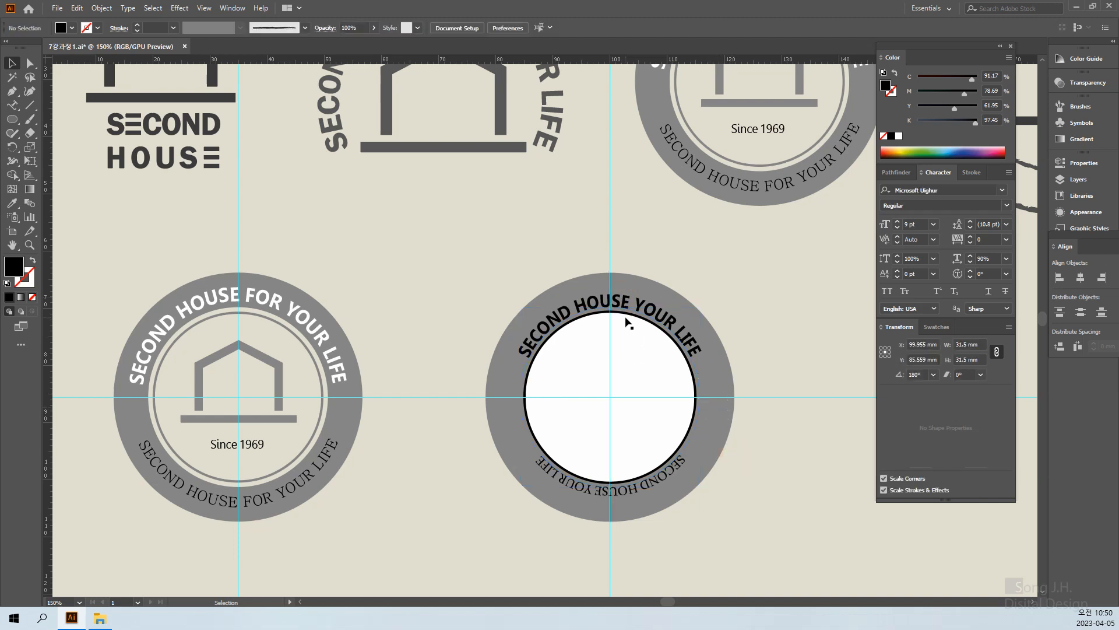
pyautogui.click(572, 487)
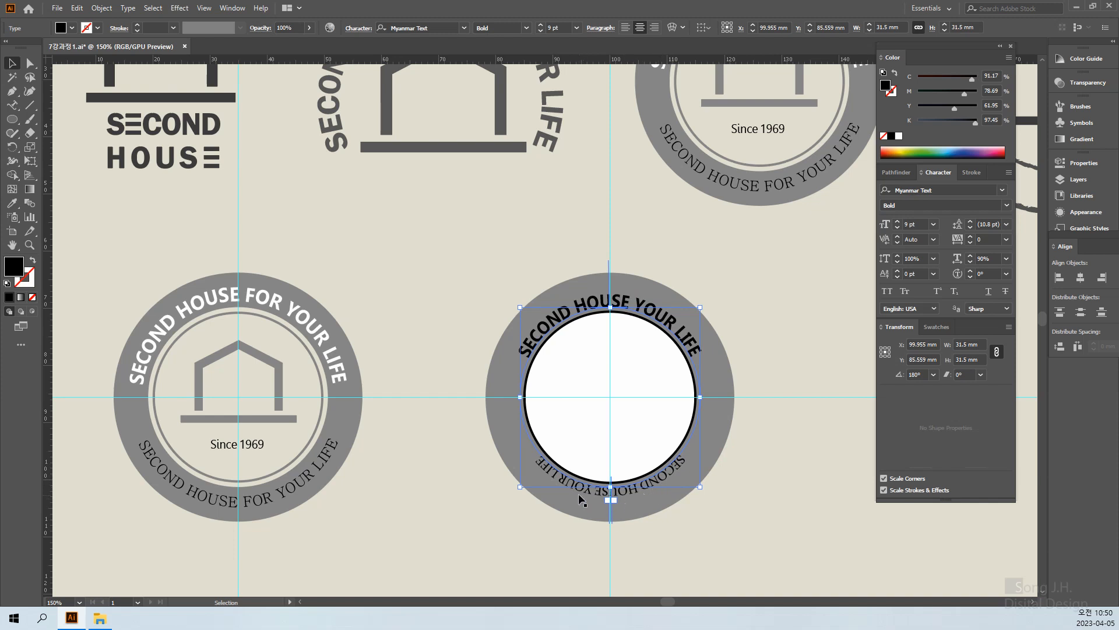
pyautogui.hotkey('ctrl', 'h')
pyautogui.hotkey('ctrl', 'h')
pyautogui.click(780, 519)
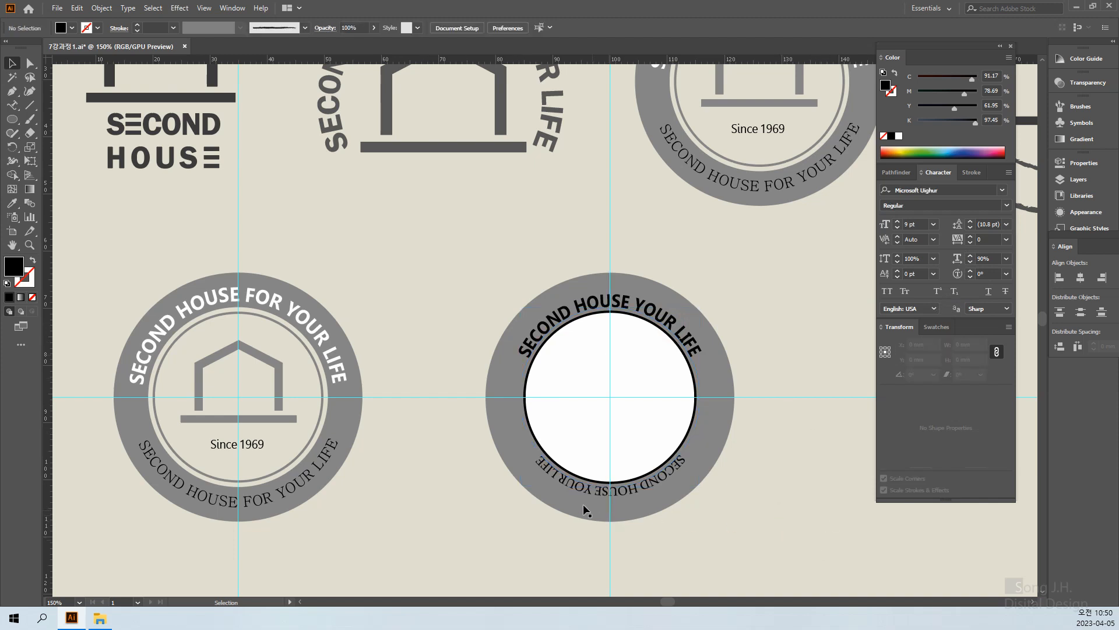
pyautogui.click(536, 463)
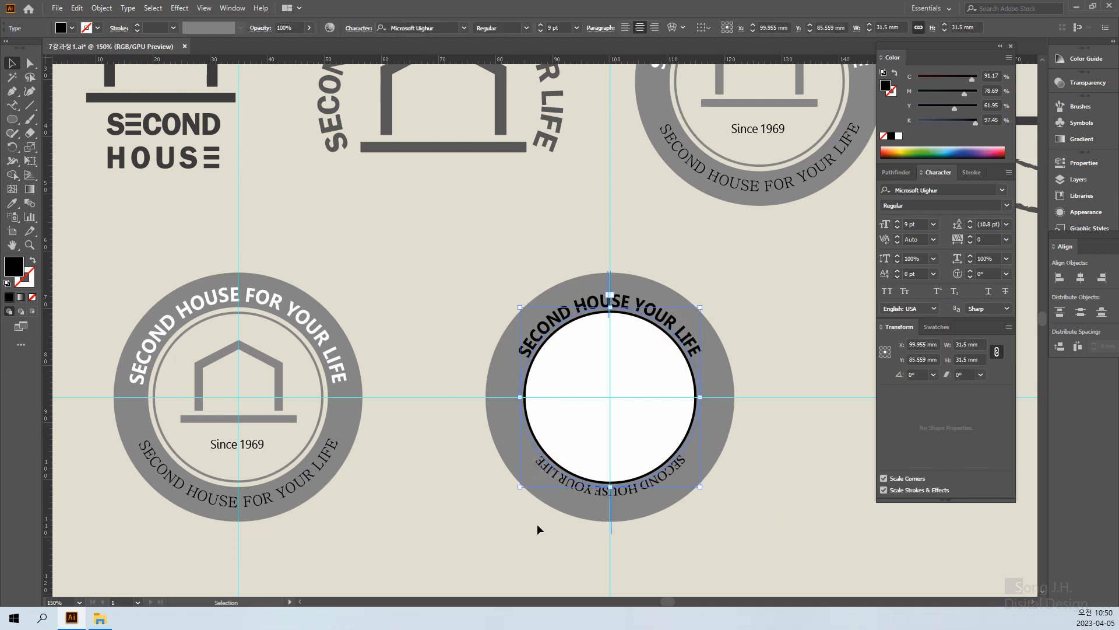
pyautogui.click(782, 537)
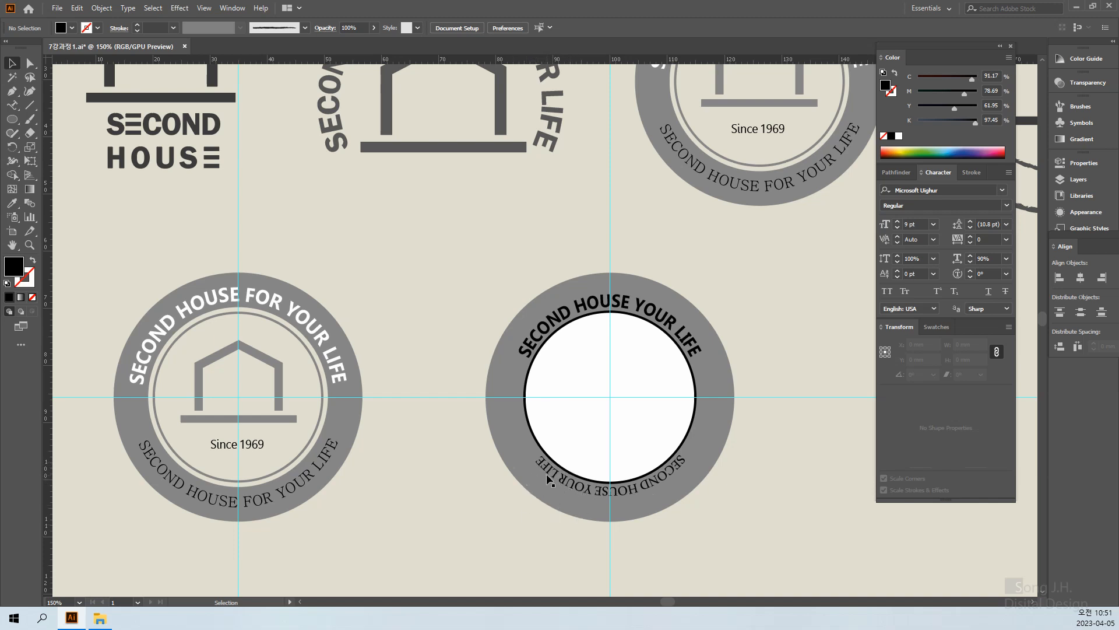
# Step: Flip the lower curved text to the inside of its path in the Type on a Path options, keeping the Rainbow effect and Baseline alignment
pyautogui.click(549, 475)
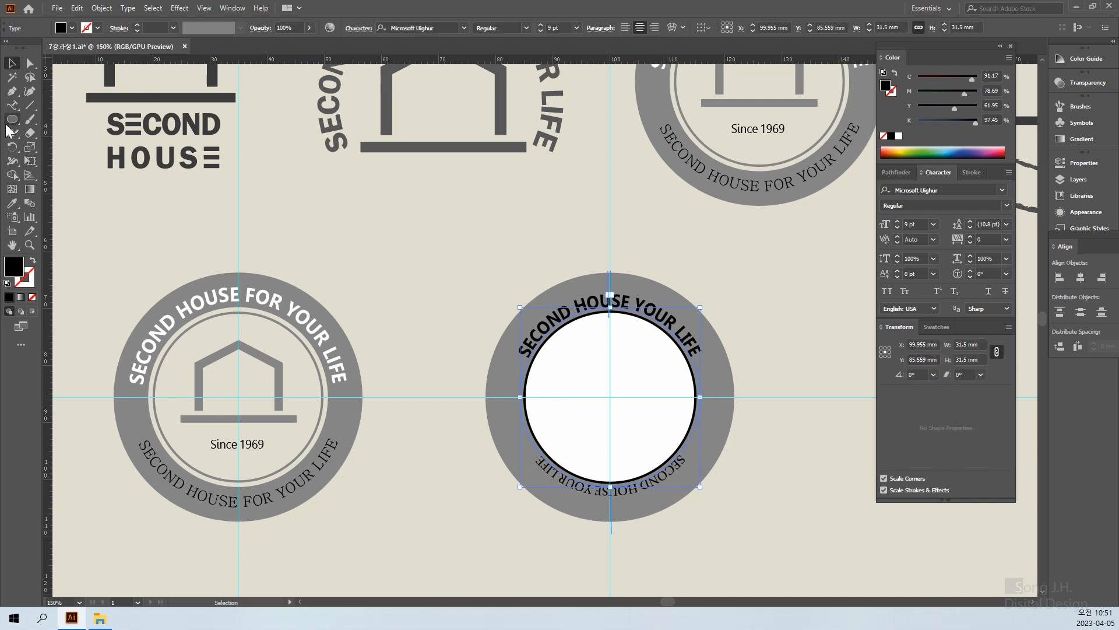
pyautogui.click(13, 106)
pyautogui.doubleClick(13, 106)
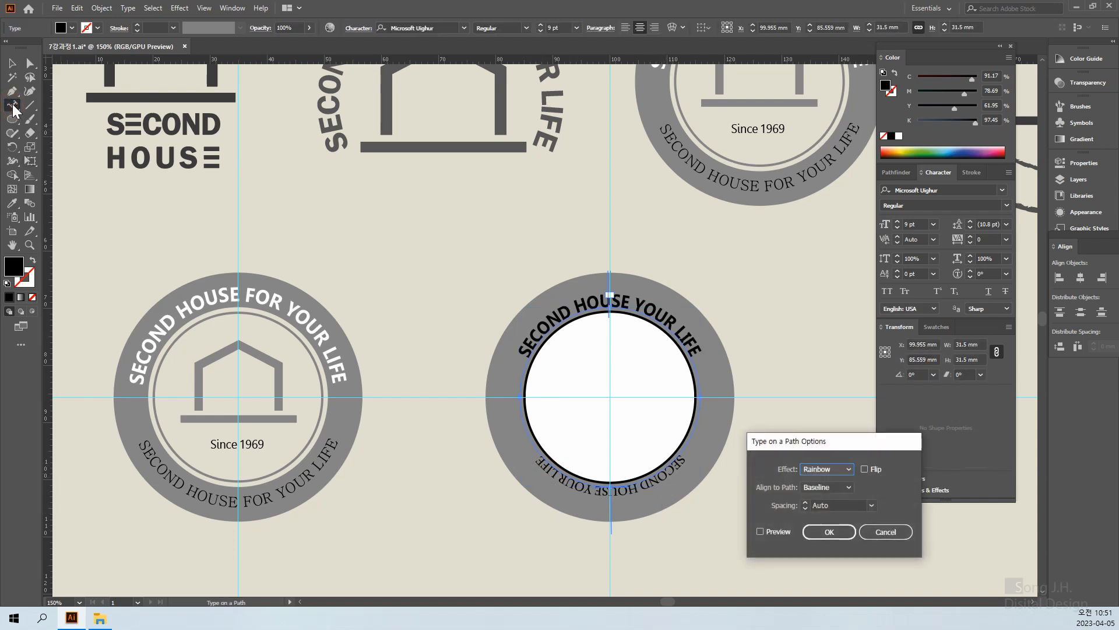
pyautogui.click(864, 468)
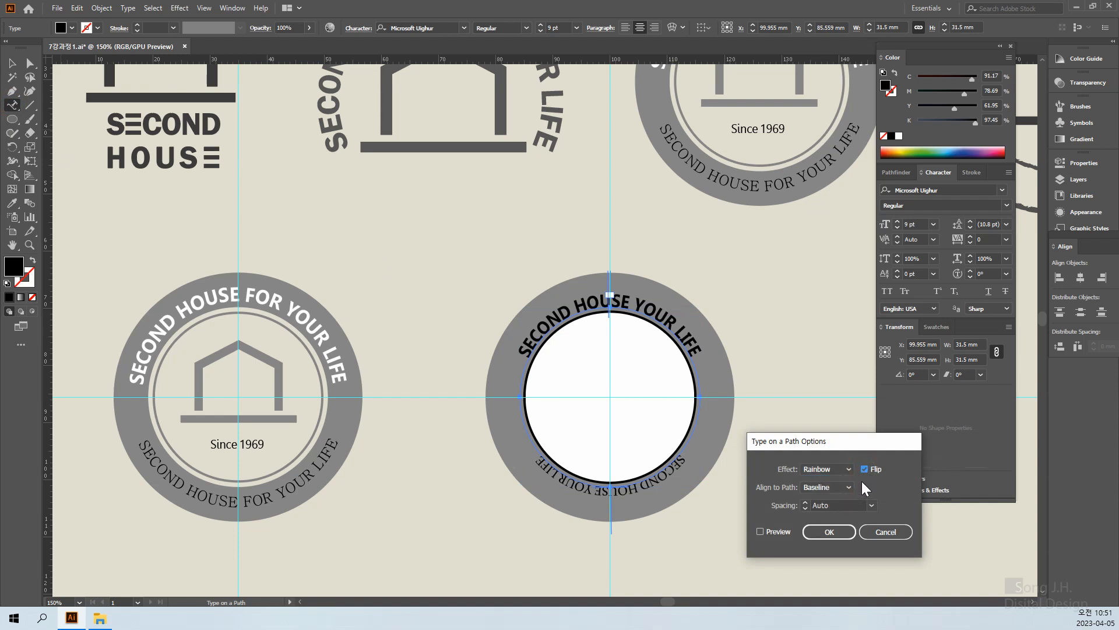
pyautogui.click(760, 531)
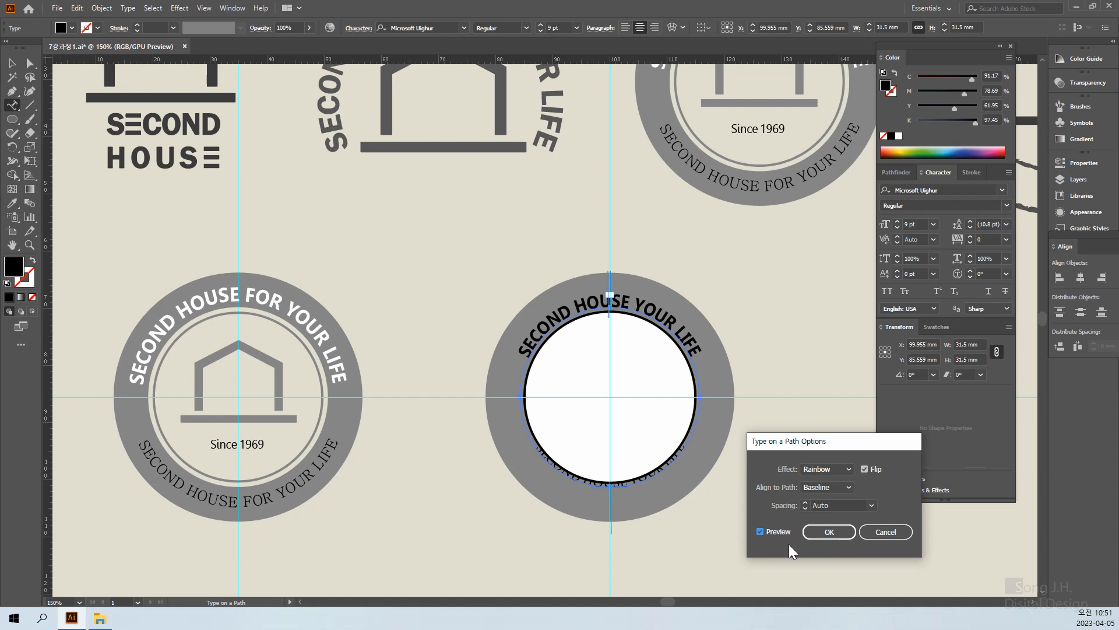
pyautogui.click(839, 533)
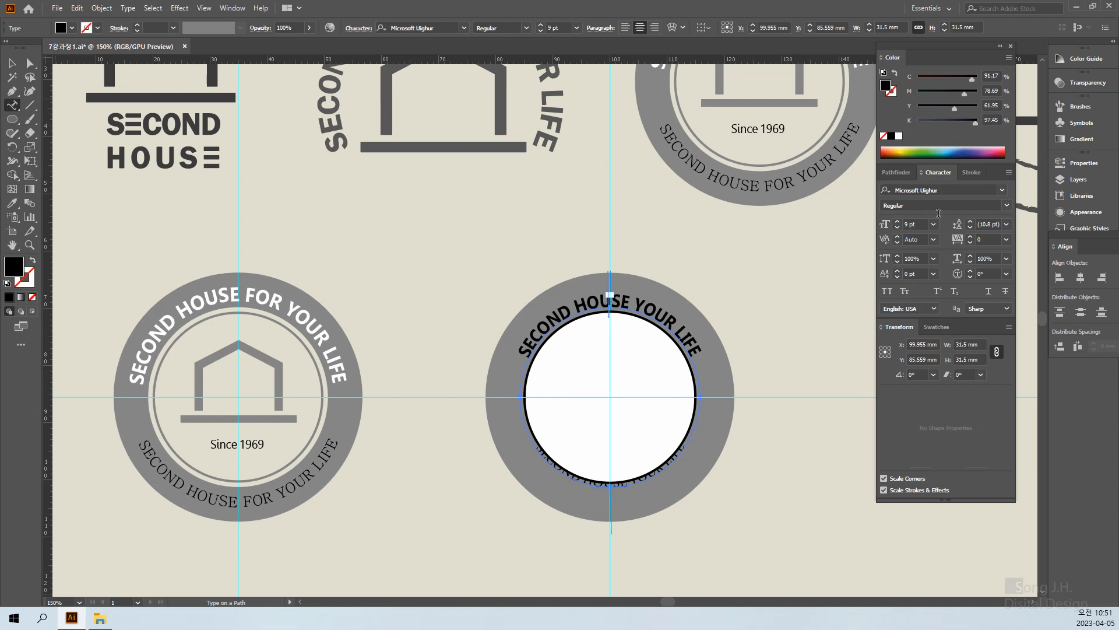
# Step: Set the baseline shift of the lower curved text to -7 pt
pyautogui.click(897, 270)
pyautogui.click(897, 271)
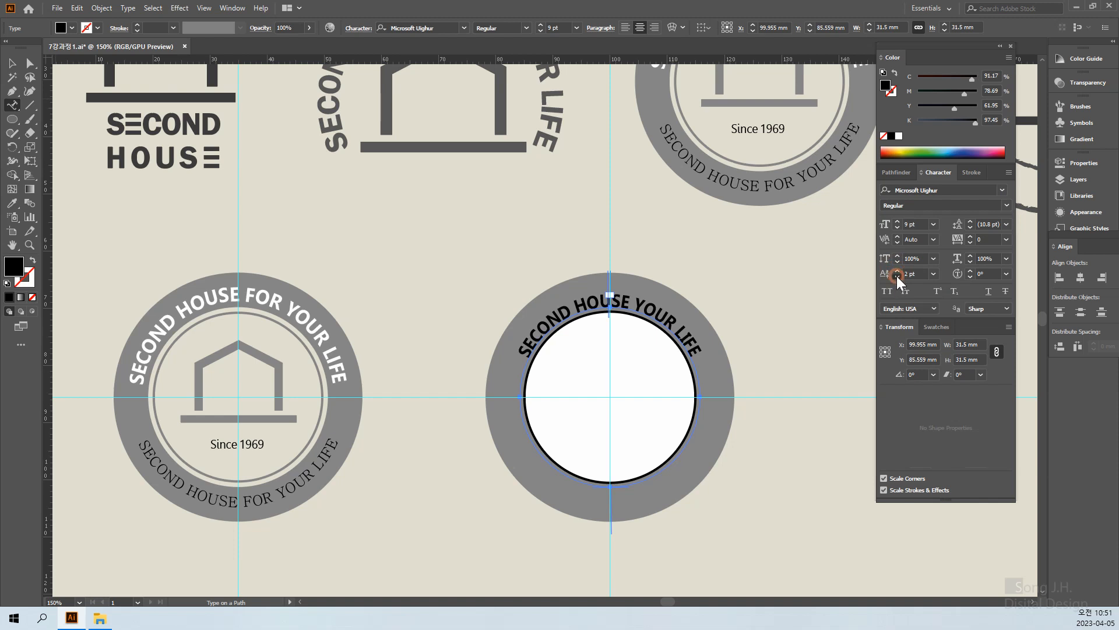
pyautogui.click(897, 275)
pyautogui.click(897, 276)
pyautogui.click(897, 275)
pyautogui.click(897, 275)
pyautogui.click(897, 275)
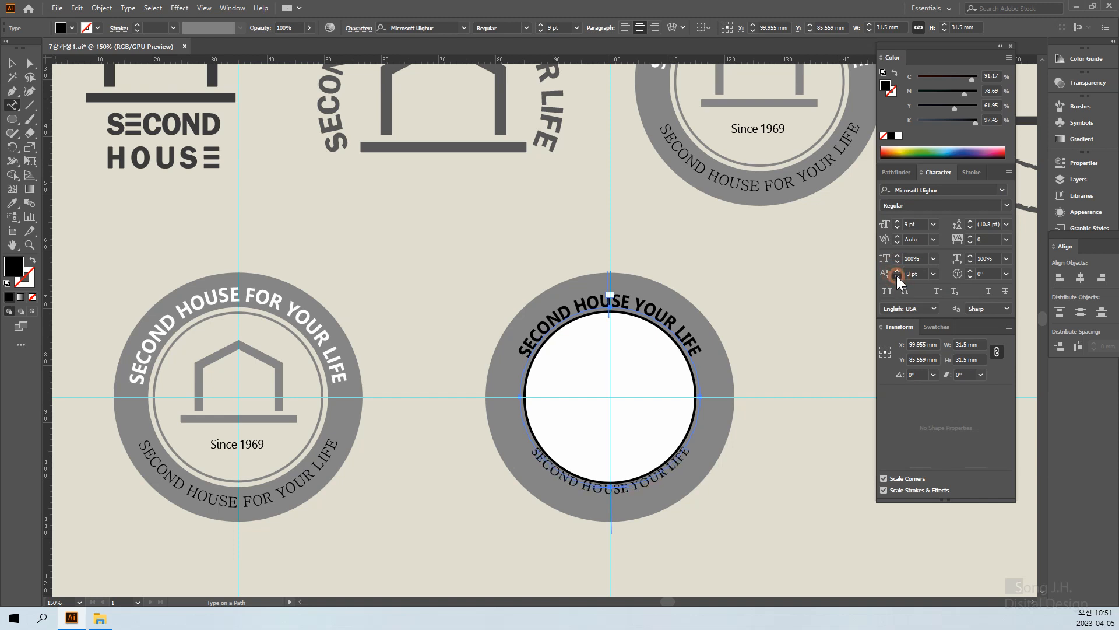
pyautogui.click(896, 275)
pyautogui.click(896, 275)
pyautogui.click(897, 275)
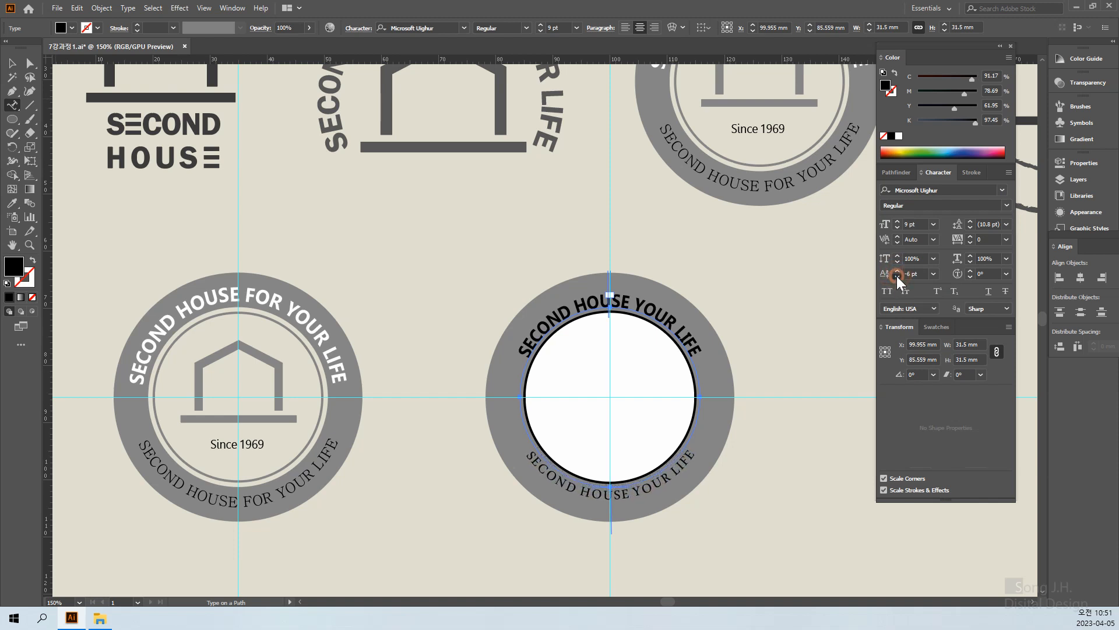
pyautogui.click(897, 275)
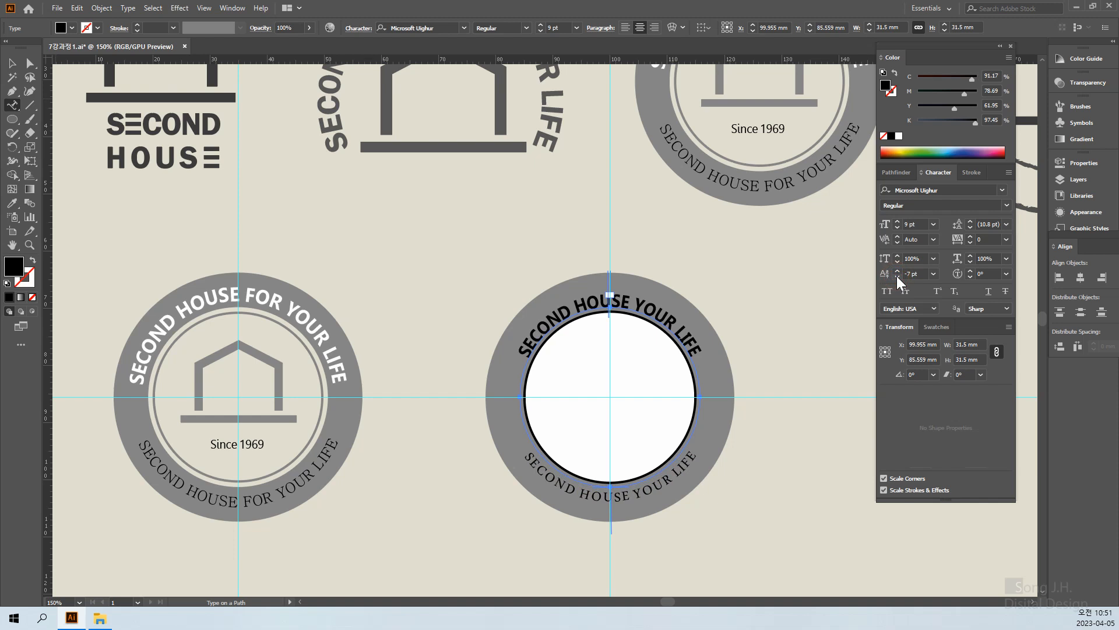
# Step: Set the baseline shift of the upper curved text "SECOND HOUSE YOUR LIFE" on the right badge to 1 pt and deselect it
pyautogui.click(12, 63)
pyautogui.click(645, 306)
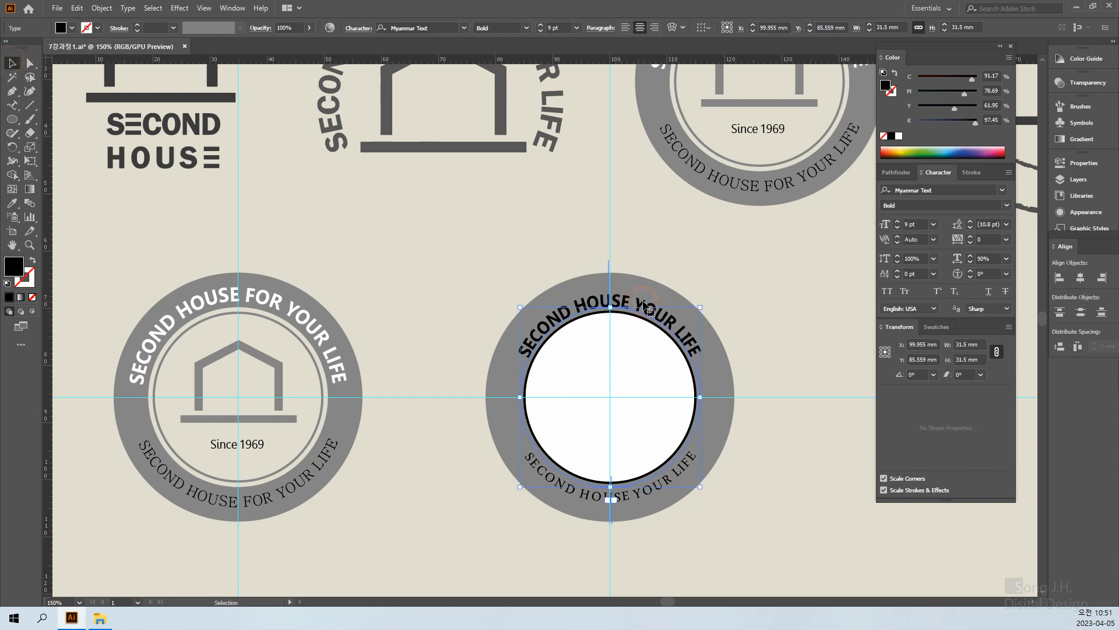
pyautogui.click(720, 351)
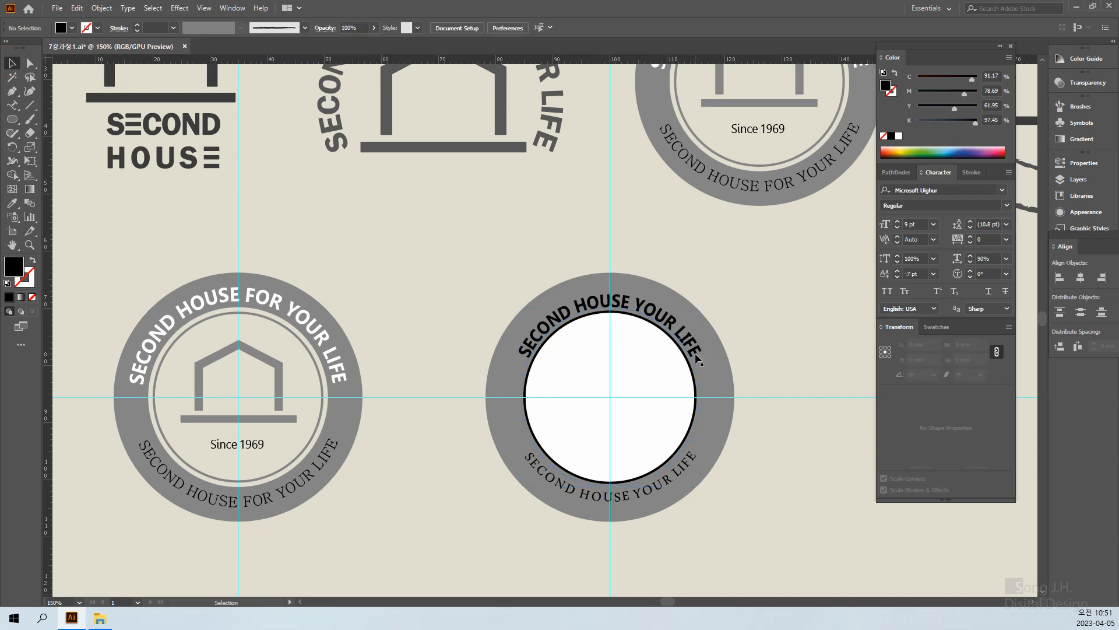
pyautogui.click(697, 357)
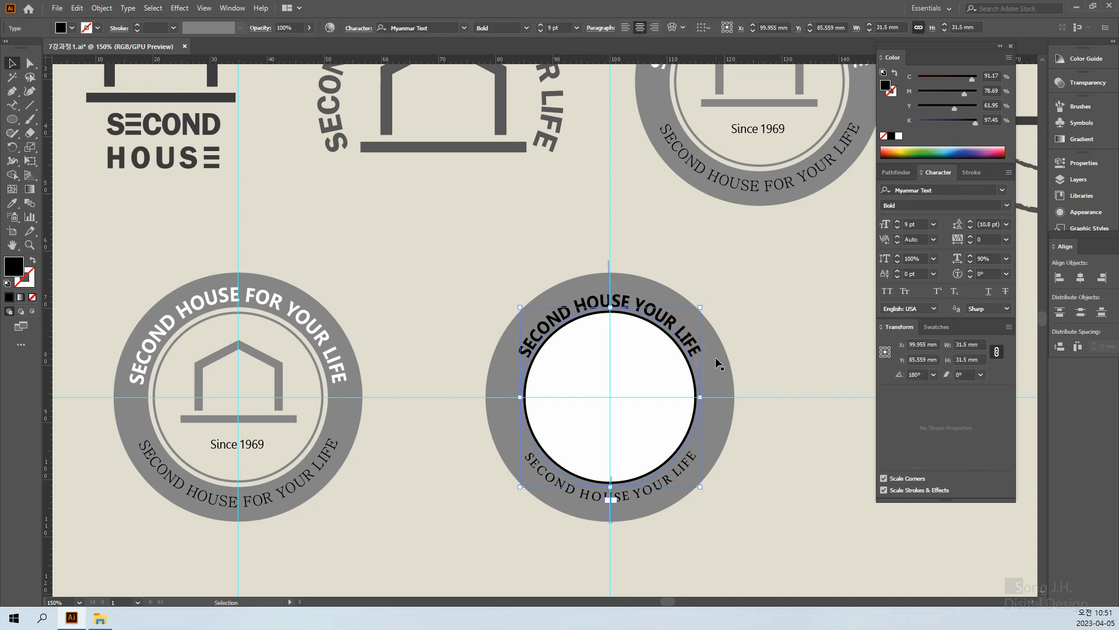
pyautogui.click(897, 270)
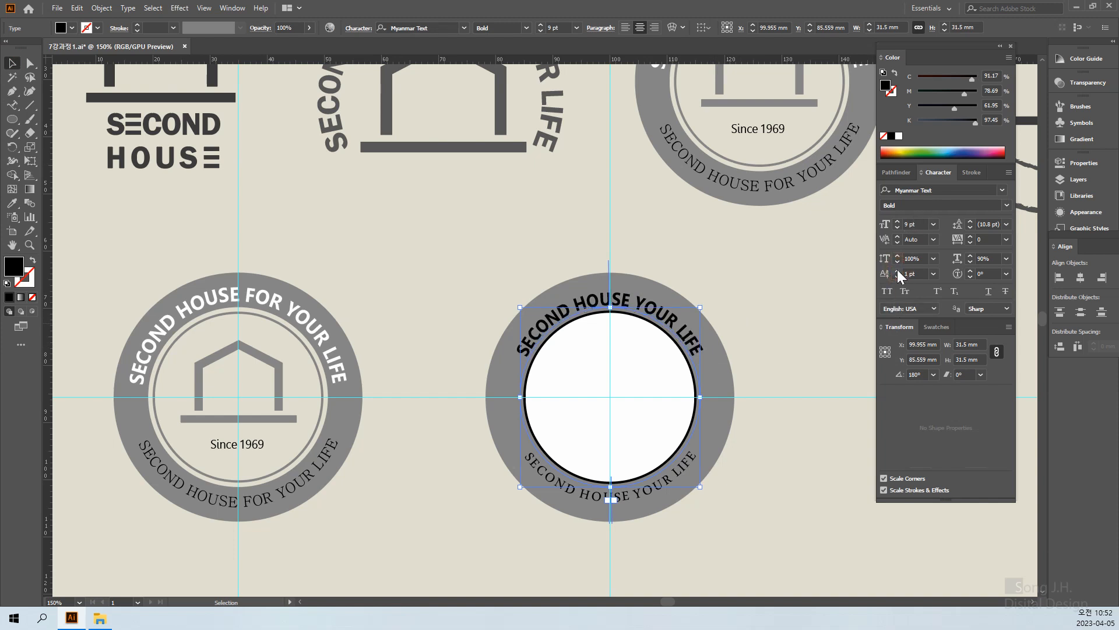
pyautogui.click(897, 270)
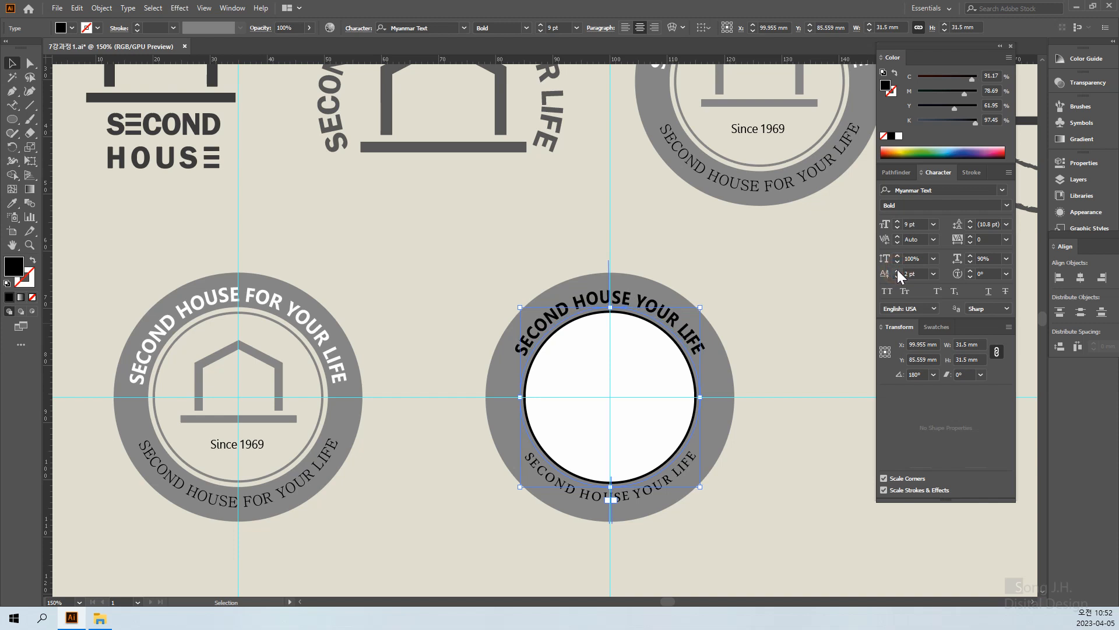
pyautogui.click(896, 276)
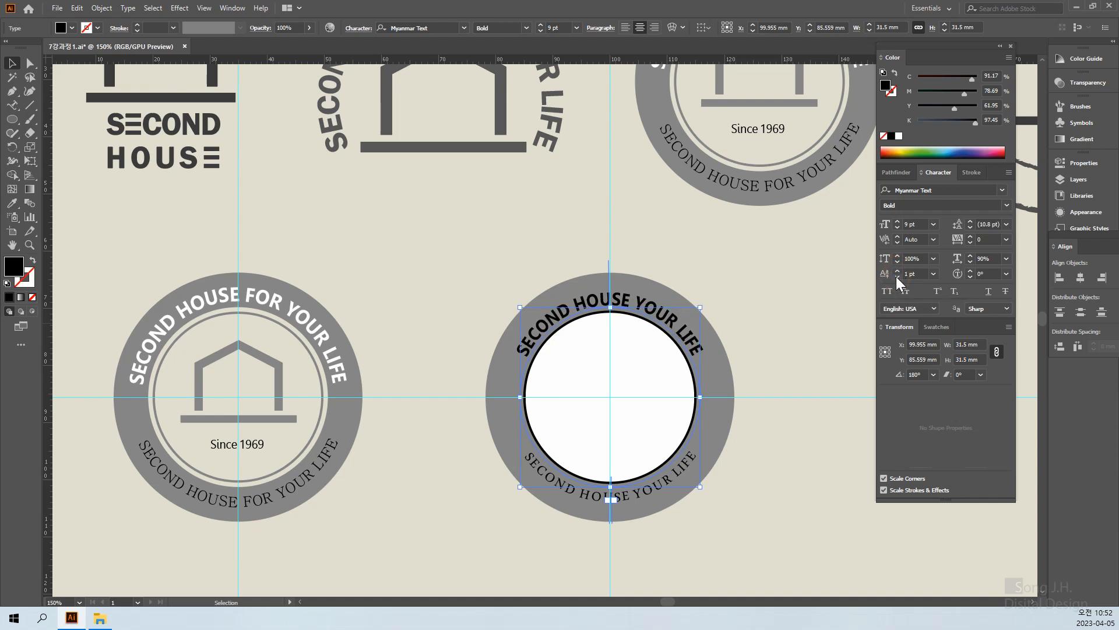
pyautogui.click(776, 328)
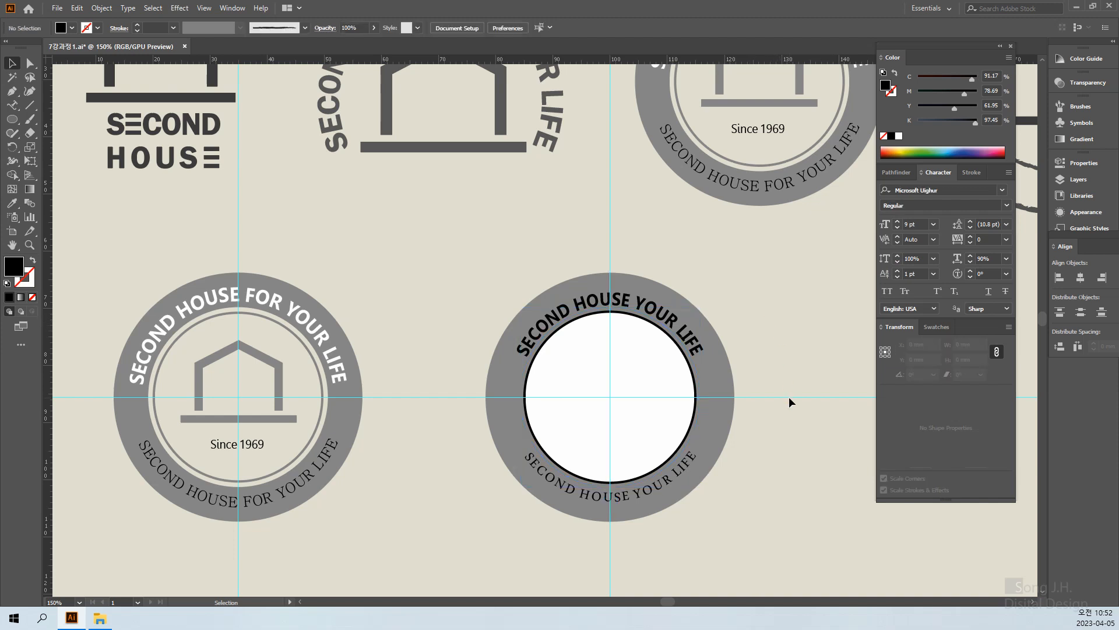
# Step: Raise the baseline shift of the right badge's upper curved text to 2 pt and deselect it
pyautogui.click(664, 484)
pyautogui.click(801, 359)
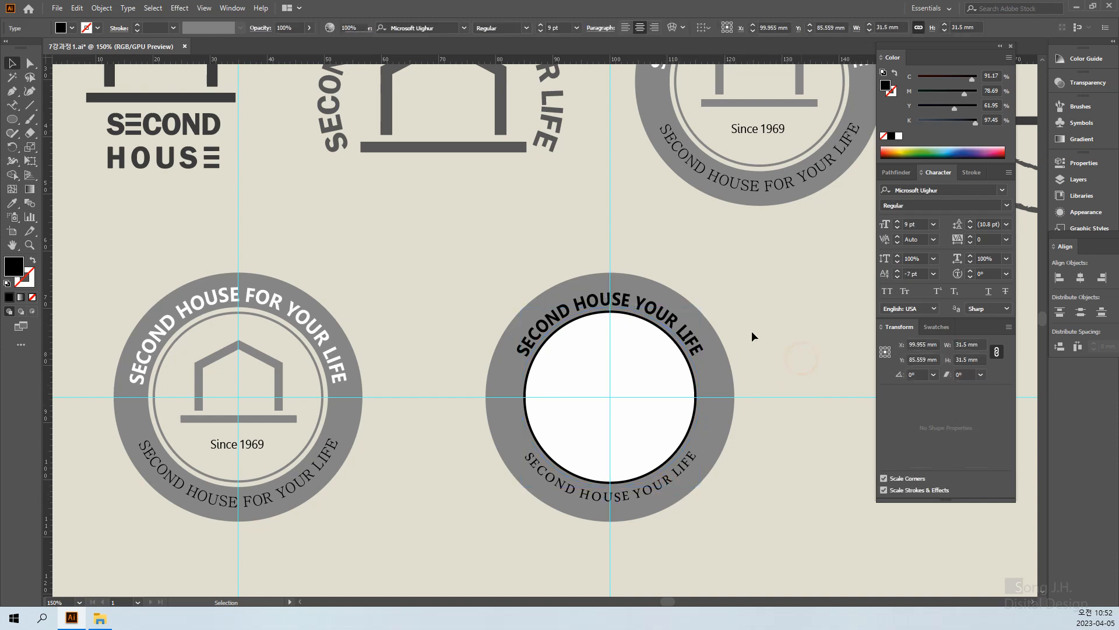
pyautogui.click(667, 317)
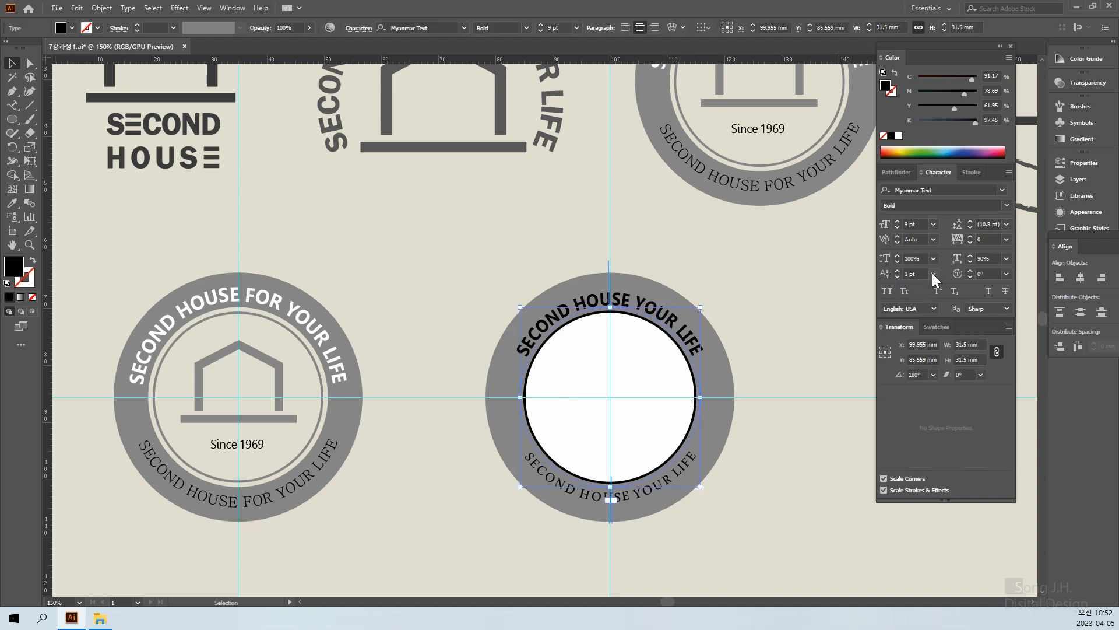
pyautogui.click(897, 271)
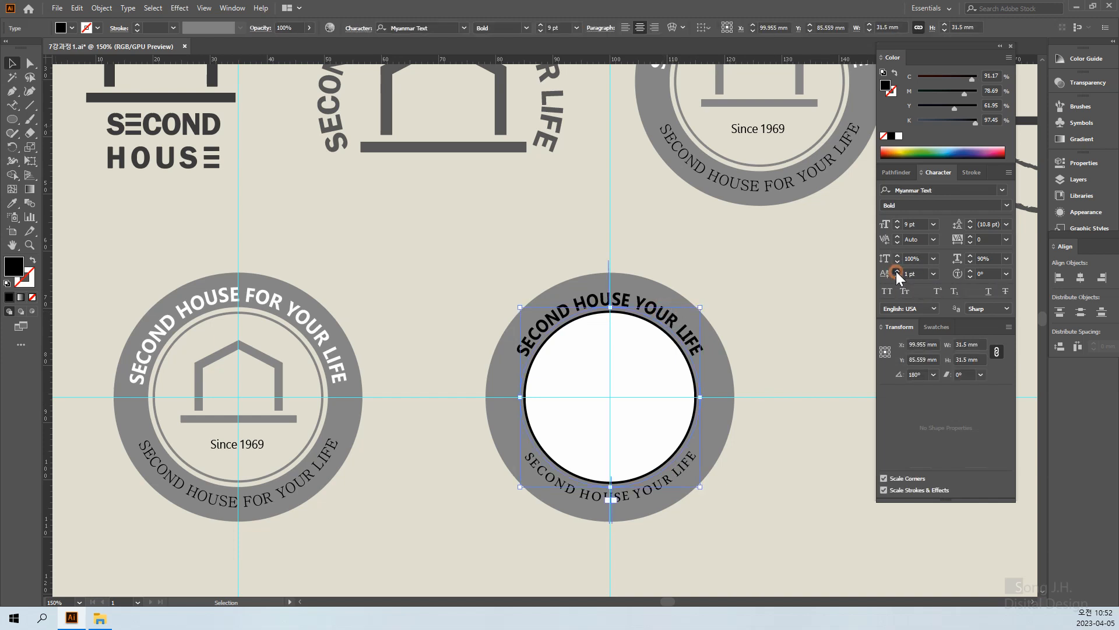
pyautogui.click(816, 297)
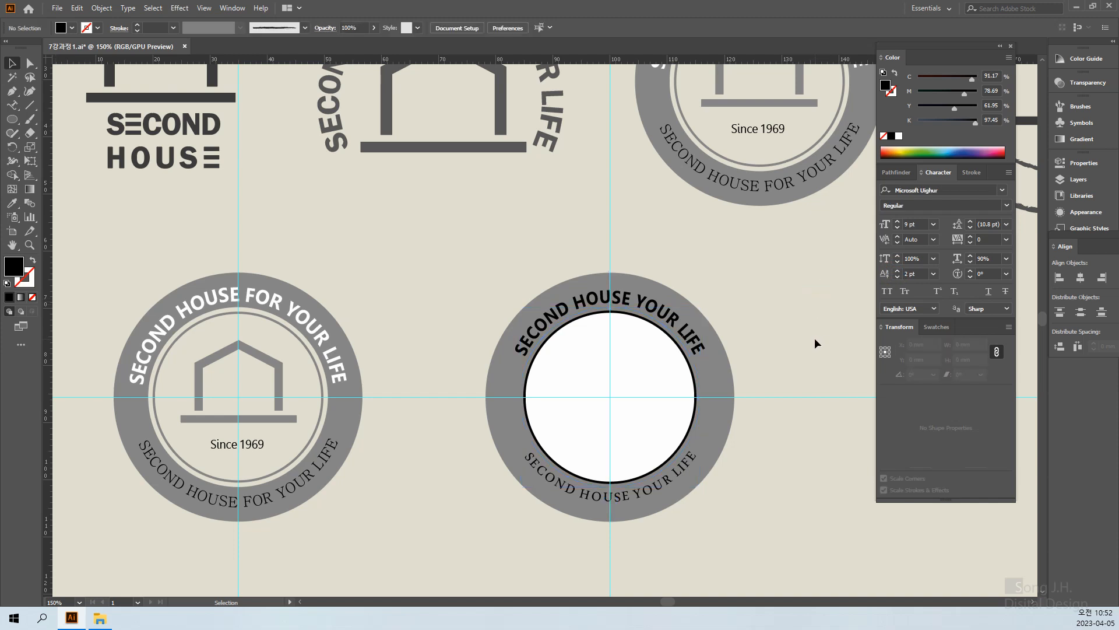
# Step: Set the baseline shift of the right badge's upper curved text to 1.5 pt and deselect it
pyautogui.click(690, 333)
pyautogui.click(813, 301)
pyautogui.click(693, 319)
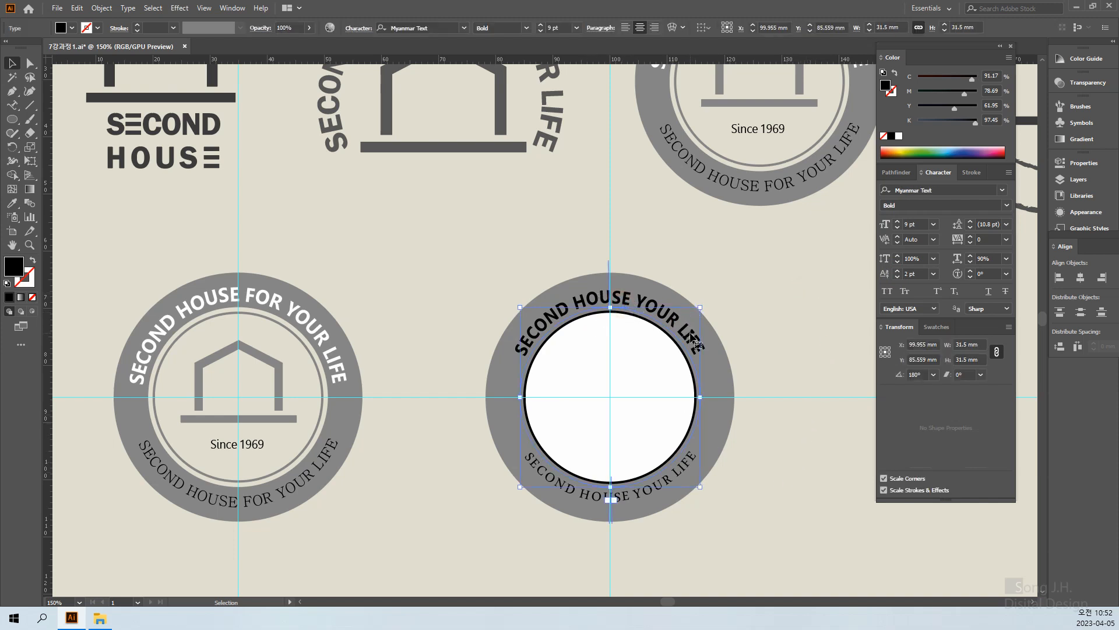
pyautogui.click(920, 275)
pyautogui.write('1.5')
pyautogui.press('Return')
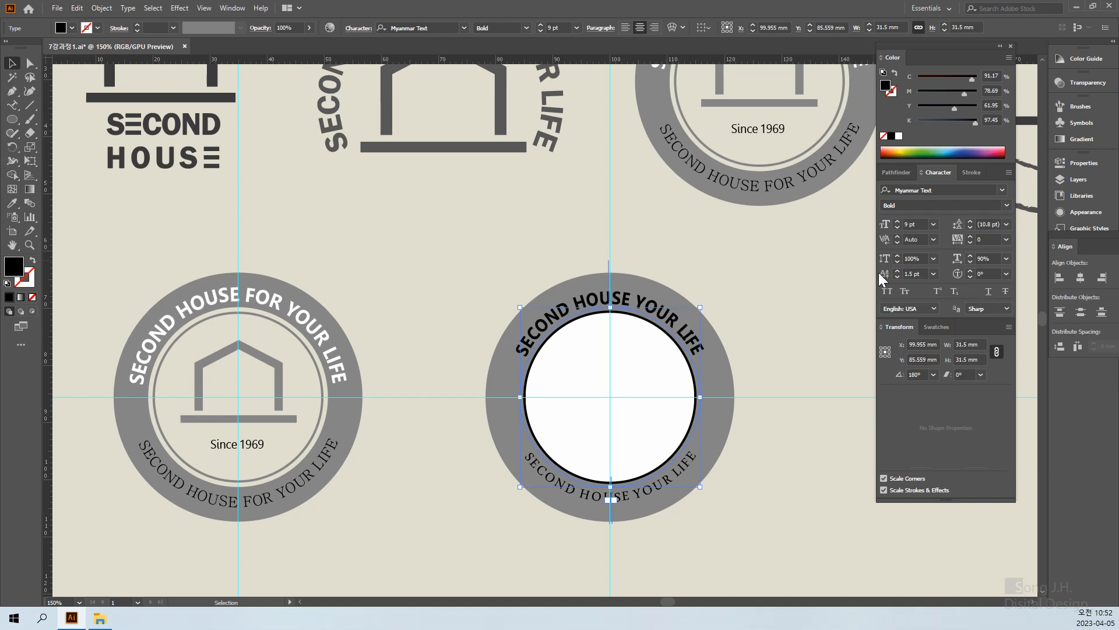
pyautogui.click(811, 350)
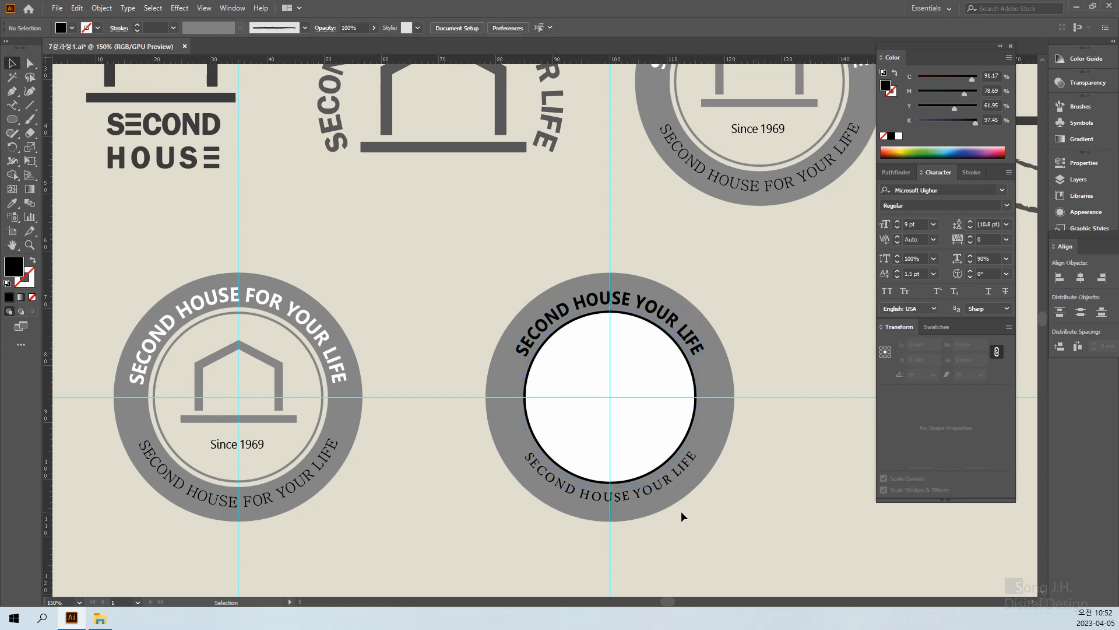
# Step: Set the baseline shift of the right badge's lower curved text to -6 pt and deselect it
pyautogui.click(648, 490)
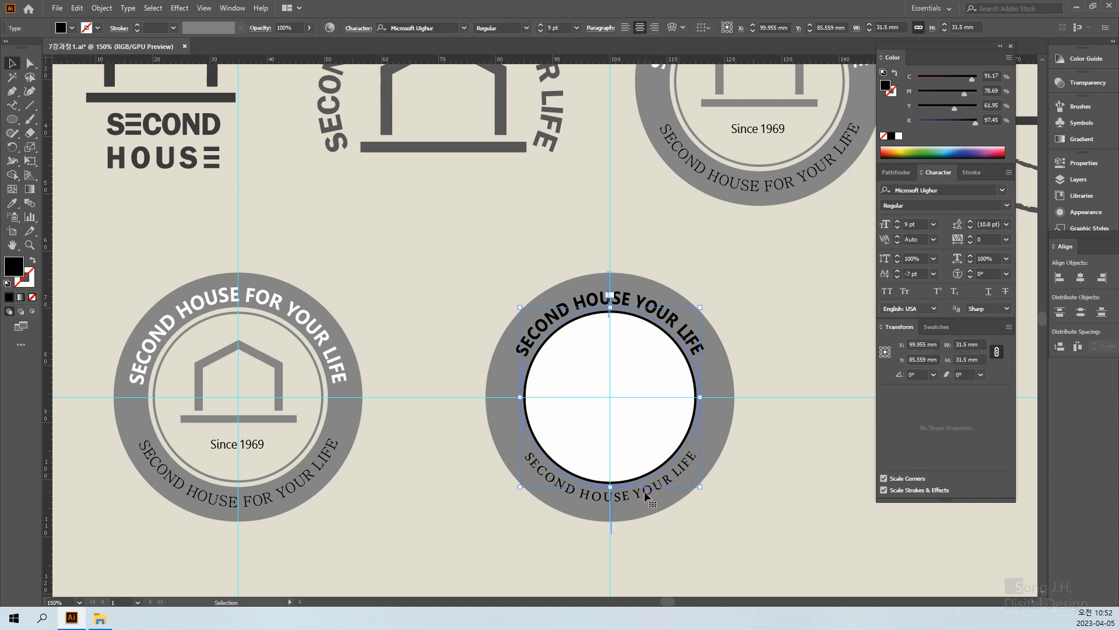
pyautogui.click(897, 275)
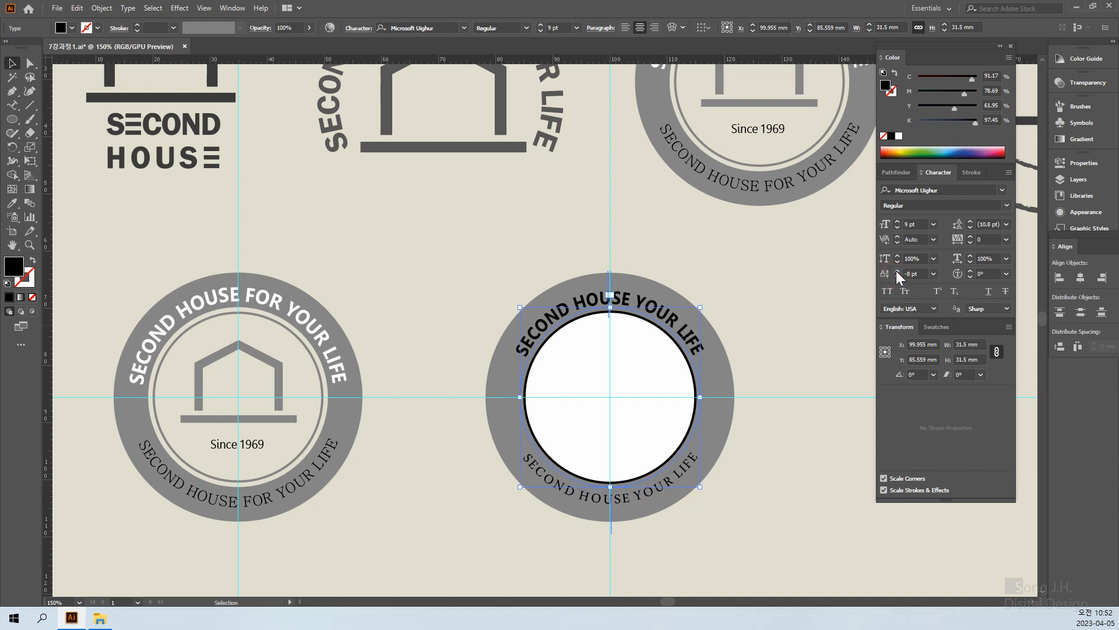
pyautogui.click(897, 270)
pyautogui.click(897, 270)
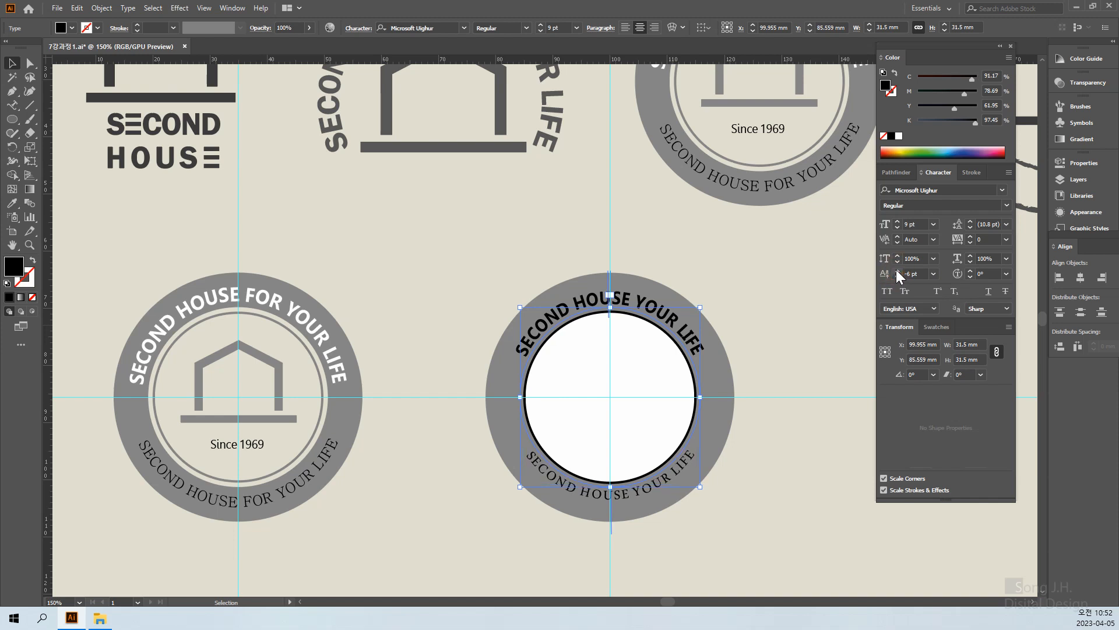
pyautogui.click(755, 533)
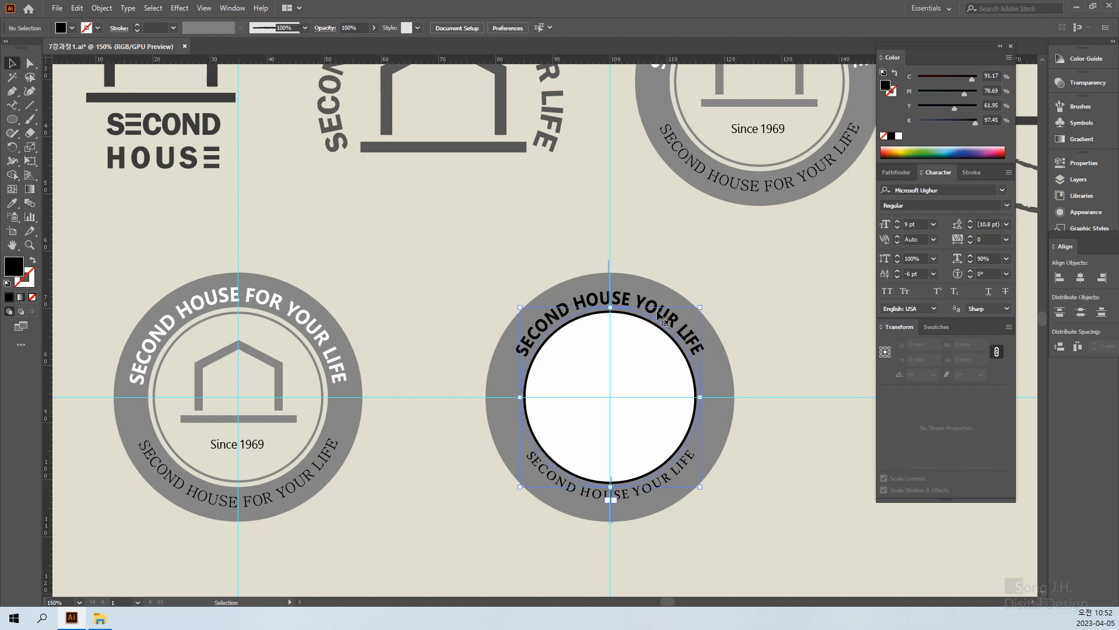
# Step: Open the Type on a Path options for the right badge's upper curved text and turn on the preview
pyautogui.click(657, 310)
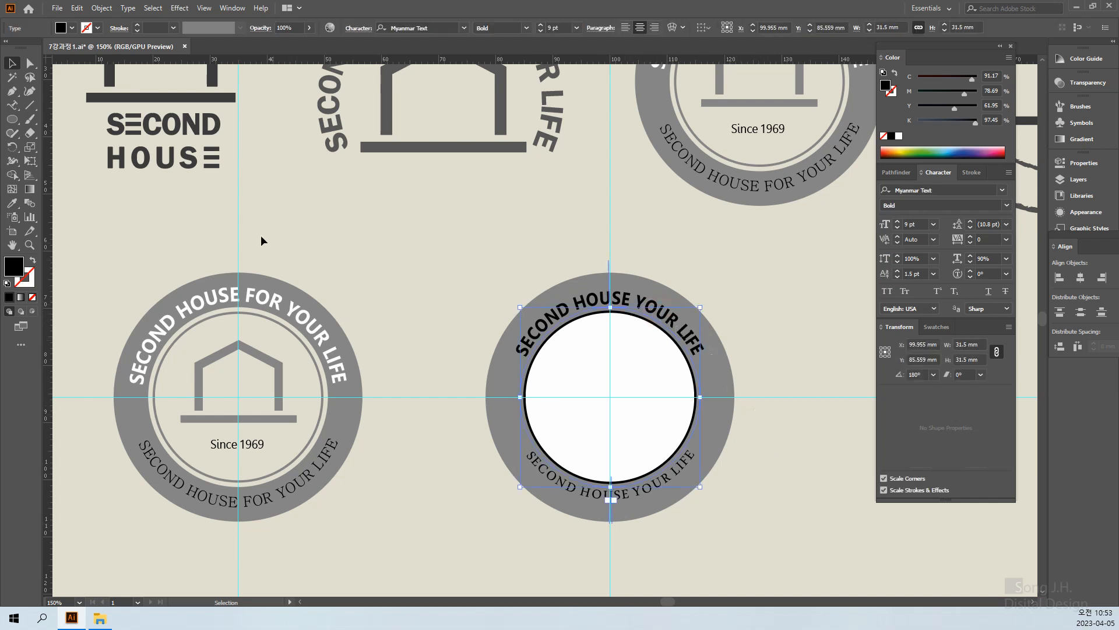
pyautogui.click(12, 106)
pyautogui.doubleClick(11, 107)
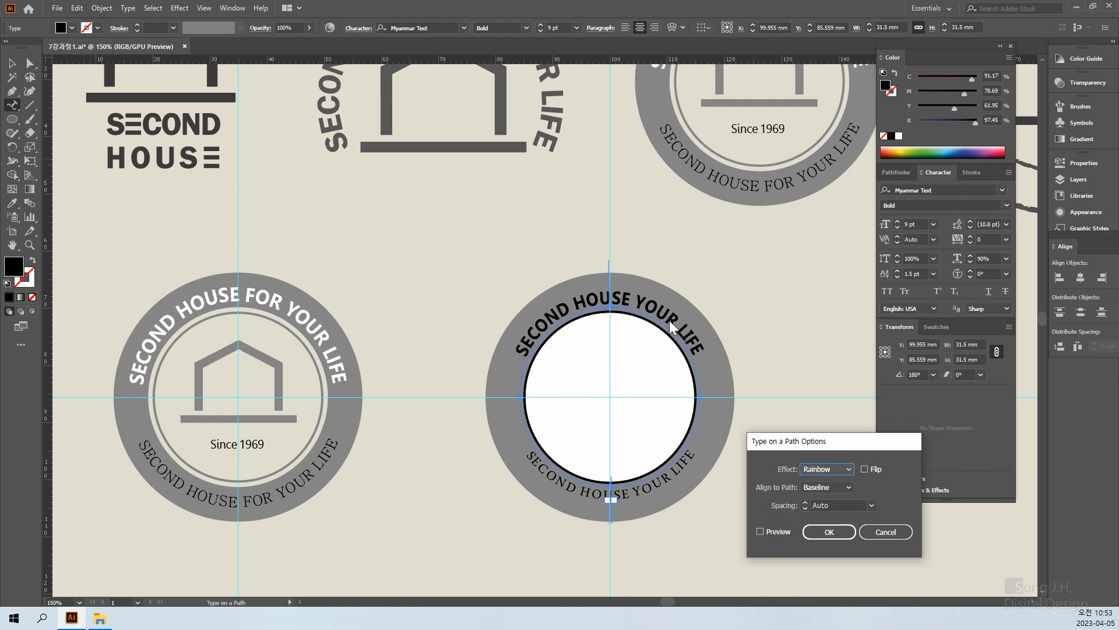
pyautogui.click(761, 531)
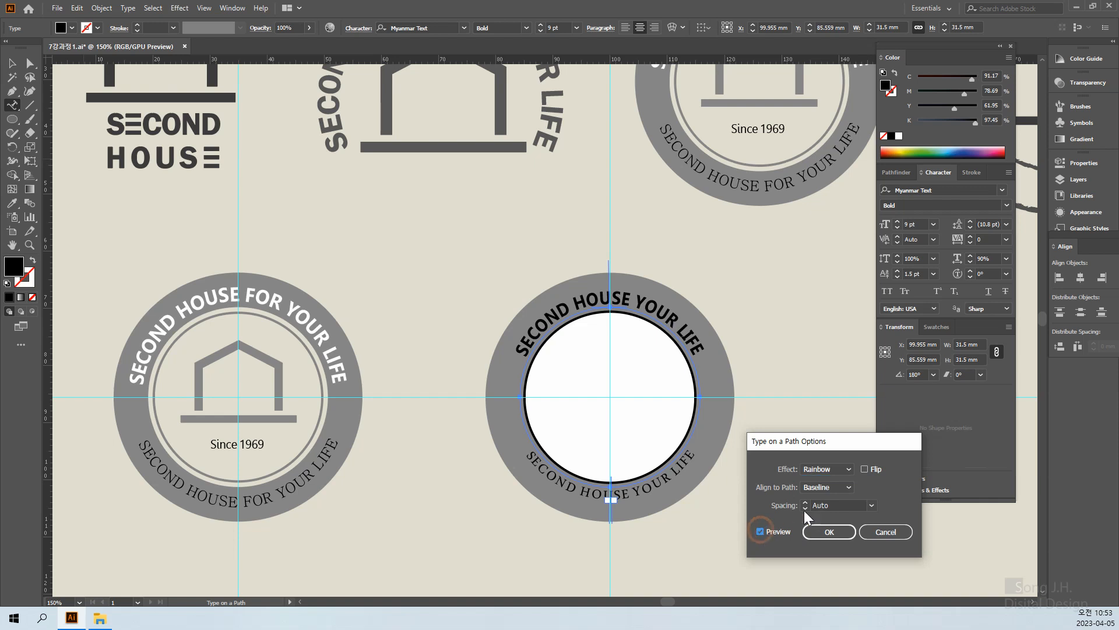
# Step: Try path spacing values between 40 pt and -10 pt on the upper curved text, including 12, 20 and 30 pt
pyautogui.click(871, 505)
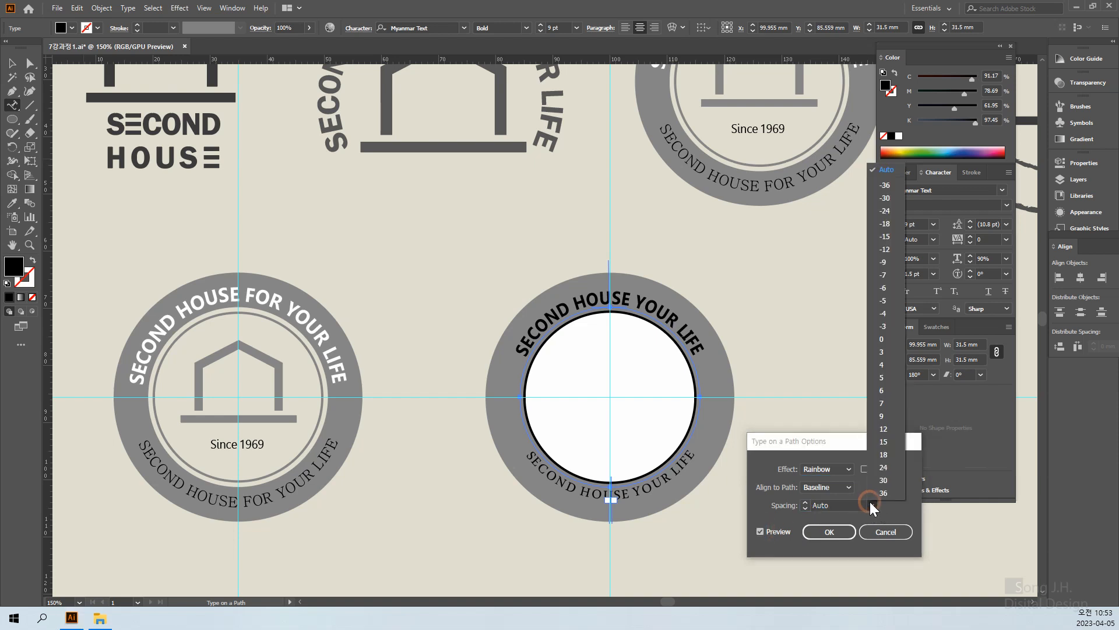
pyautogui.click(886, 431)
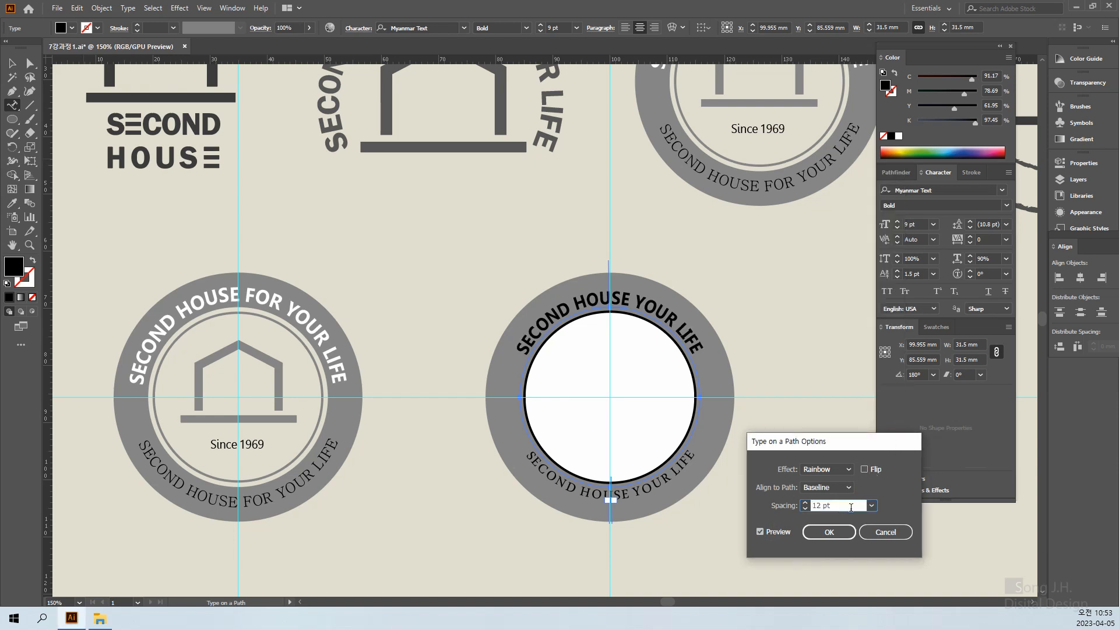
pyautogui.moveTo(848, 504); pyautogui.dragTo(781, 510)
pyautogui.hotkey('shift', 'Up')
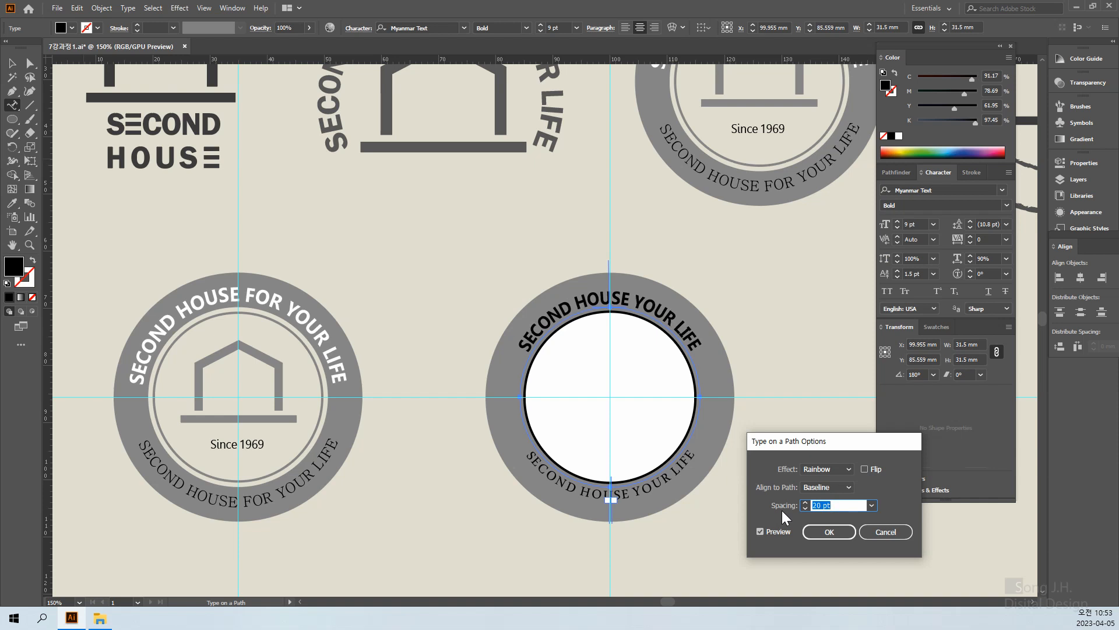
pyautogui.hotkey('shift', 'Up')
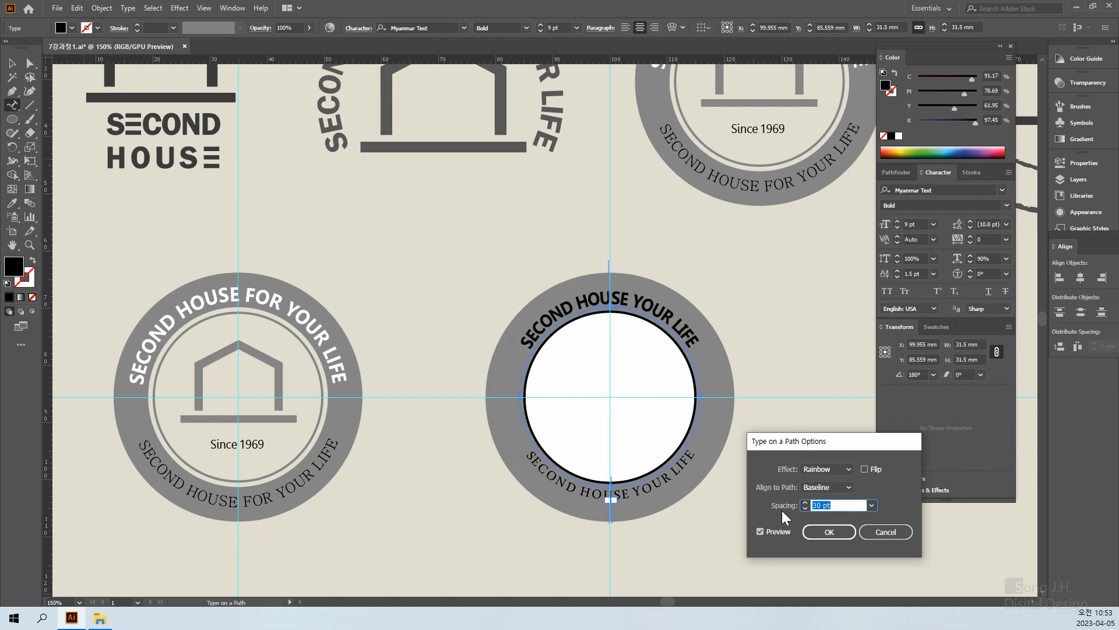
pyautogui.hotkey('shift', 'Up')
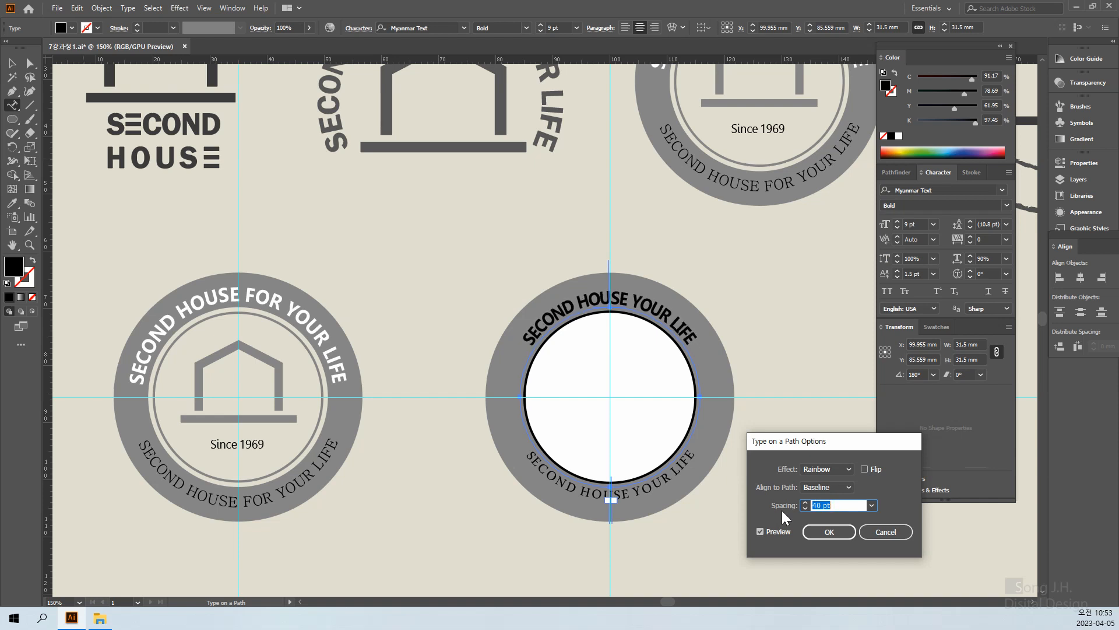
pyautogui.hotkey('shift', 'Down')
pyautogui.hotkey('shift', 'Down')
pyautogui.hotkey('shift', 'Down')
pyautogui.hotkey('shift', 'Down')
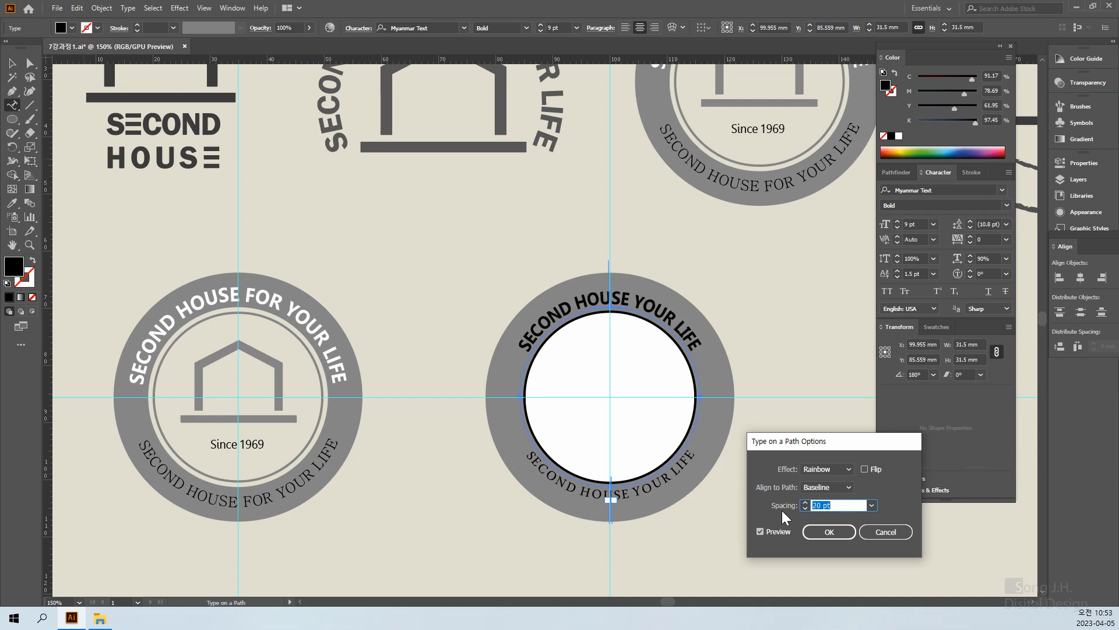
pyautogui.hotkey('shift', 'Down')
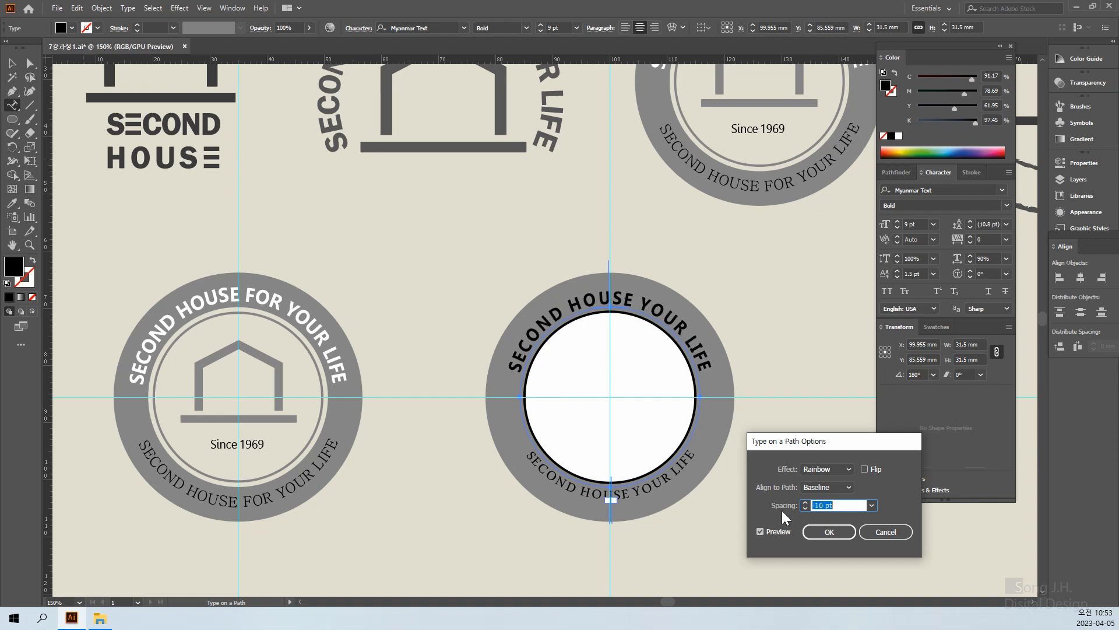
pyautogui.hotkey('shift', 'Down')
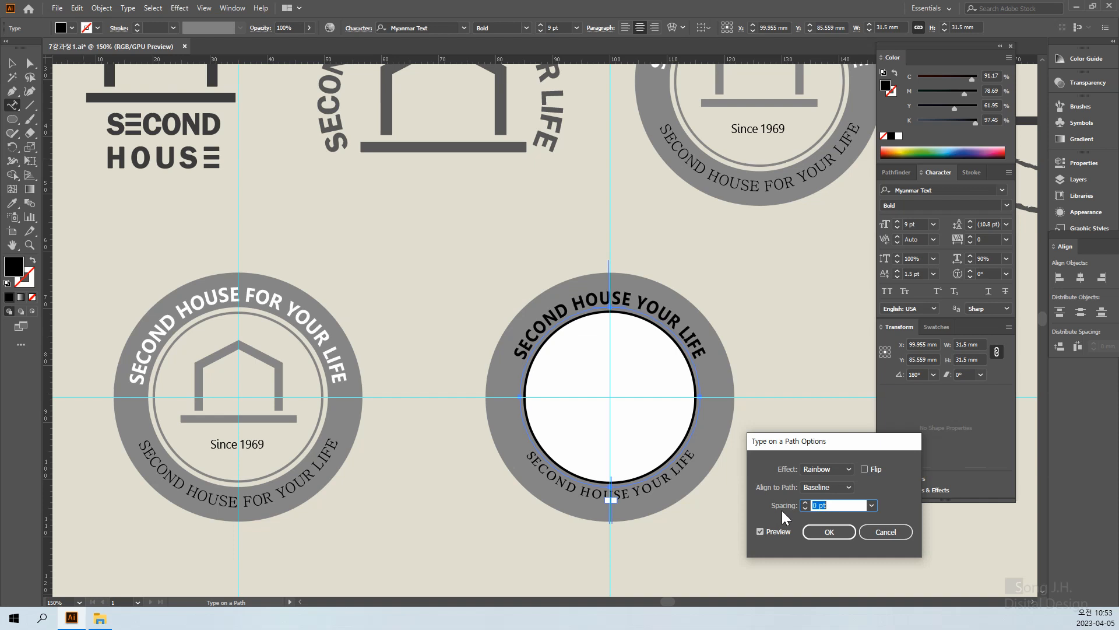
# Step: Apply a path spacing of -10 pt to the upper curved text and deselect it
pyautogui.hotkey('shift', 'Up')
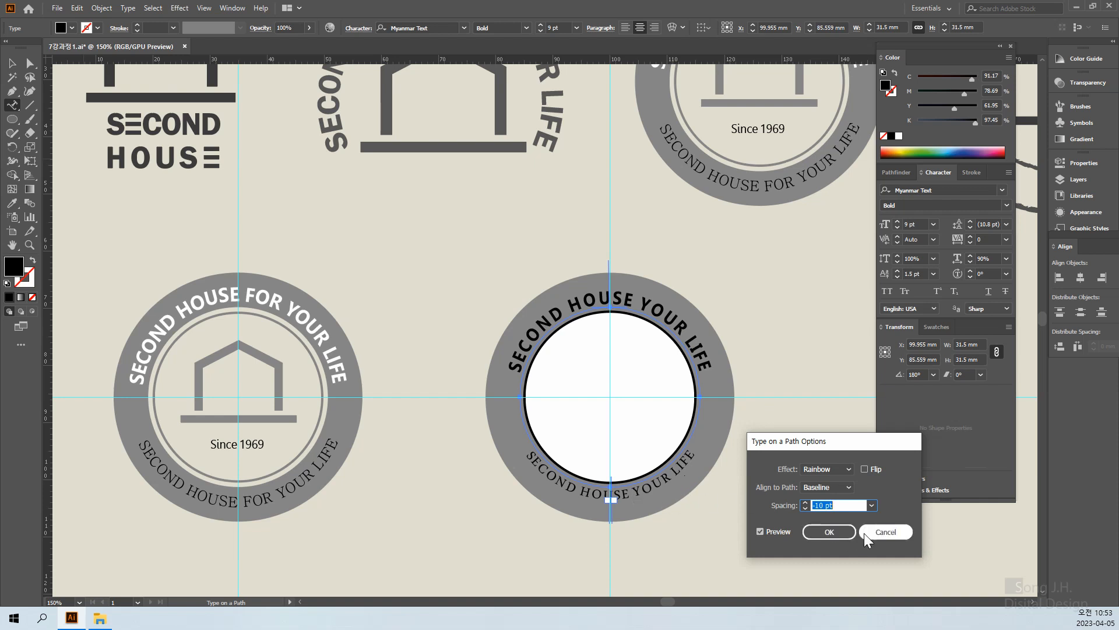
pyautogui.click(834, 532)
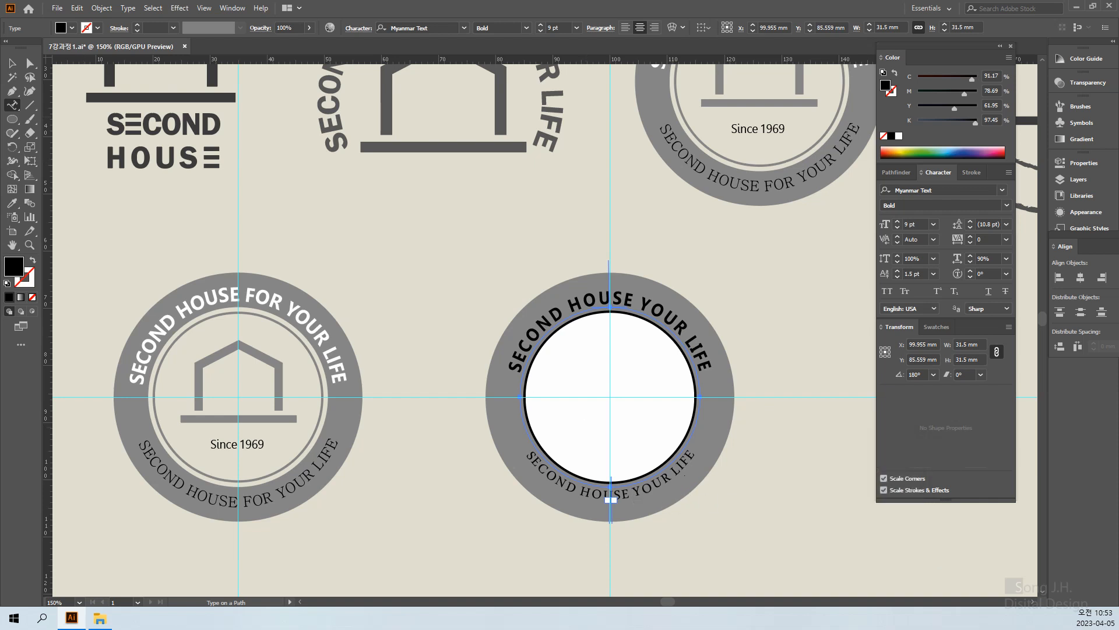
pyautogui.click(12, 62)
pyautogui.click(373, 257)
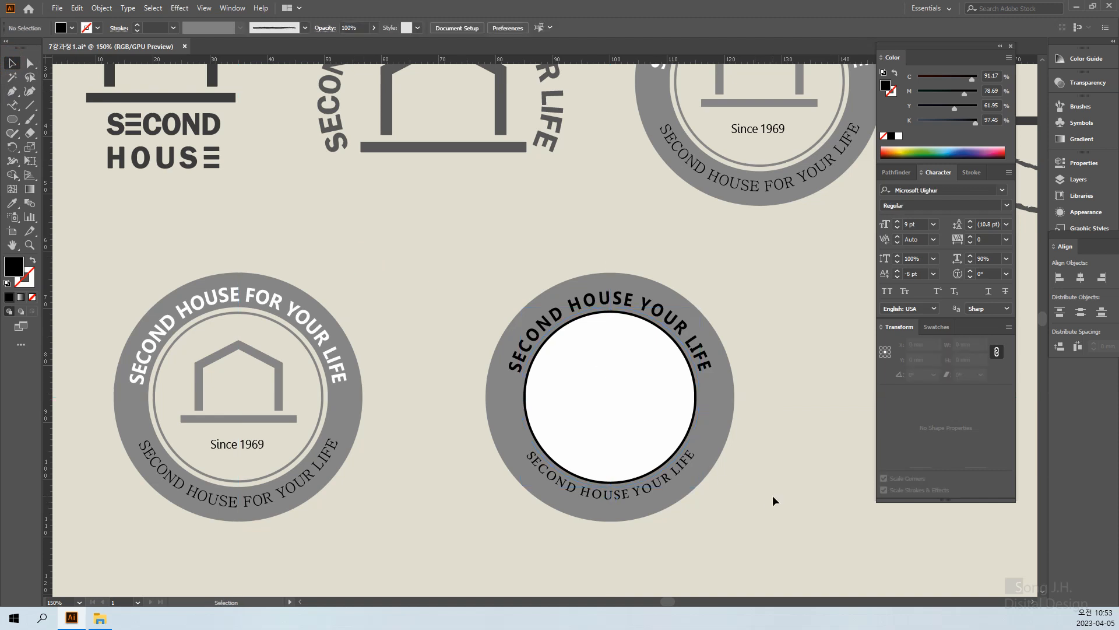
# Step: Examine the right badge's white inner circle and gray outer circle by selecting each in turn
pyautogui.click(575, 392)
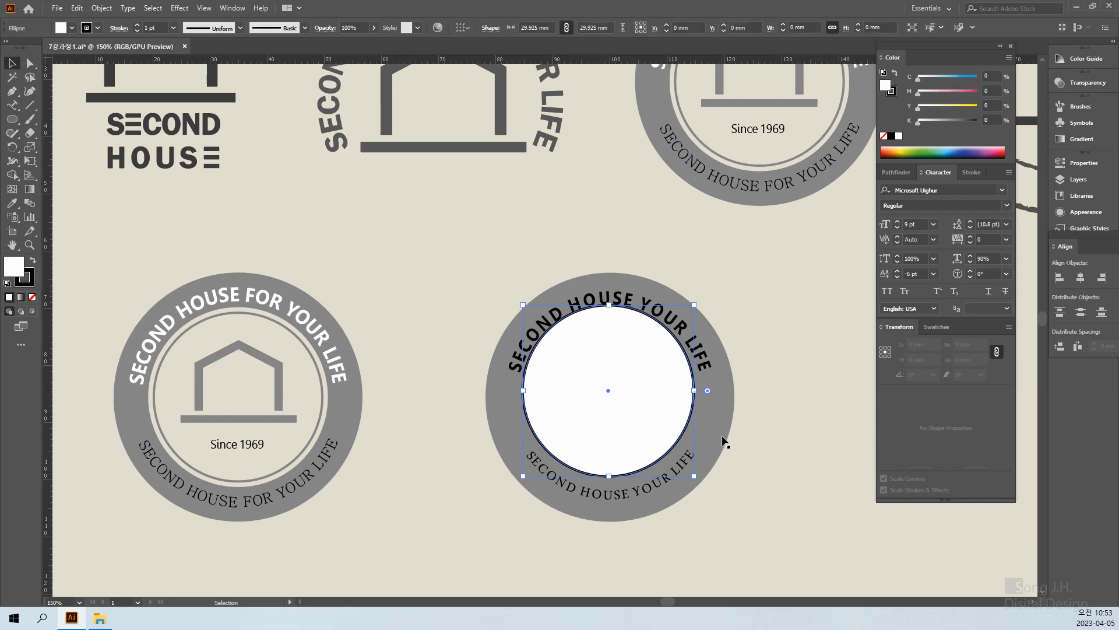
pyautogui.click(762, 461)
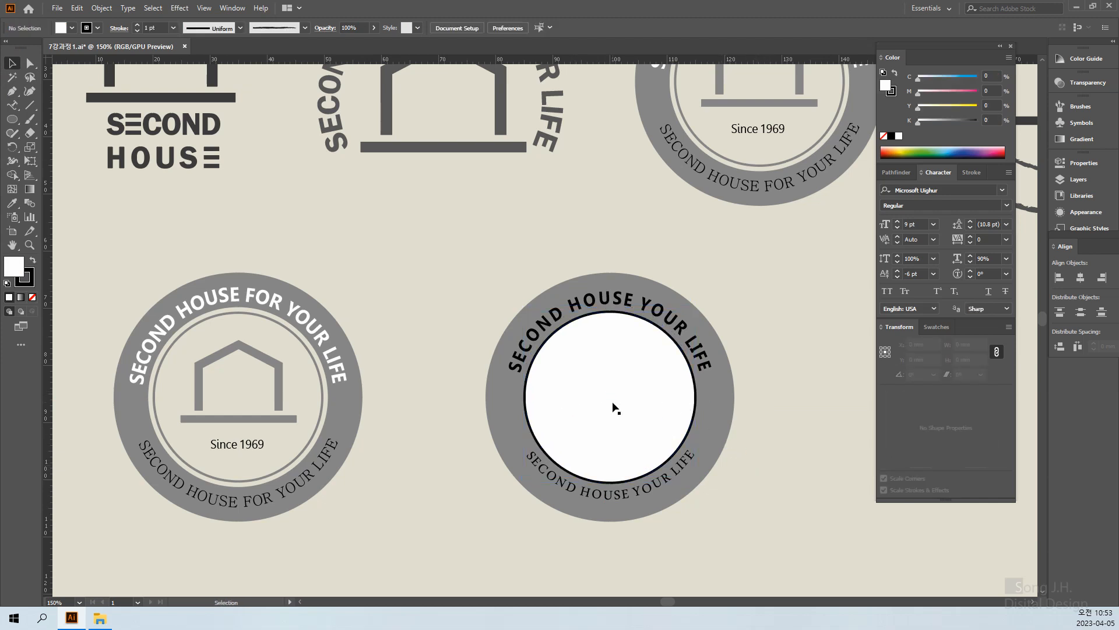
pyautogui.click(612, 402)
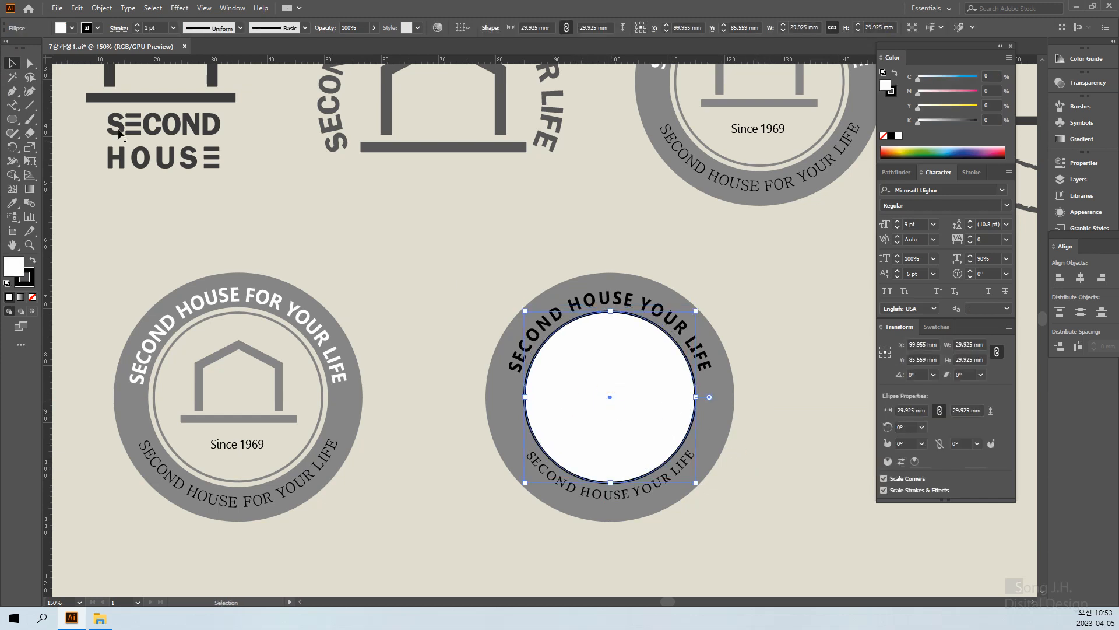
pyautogui.keyDown('shift'); pyautogui.click(714, 445); pyautogui.keyUp('shift')
pyautogui.click(603, 415)
pyautogui.click(757, 431)
pyautogui.click(668, 411)
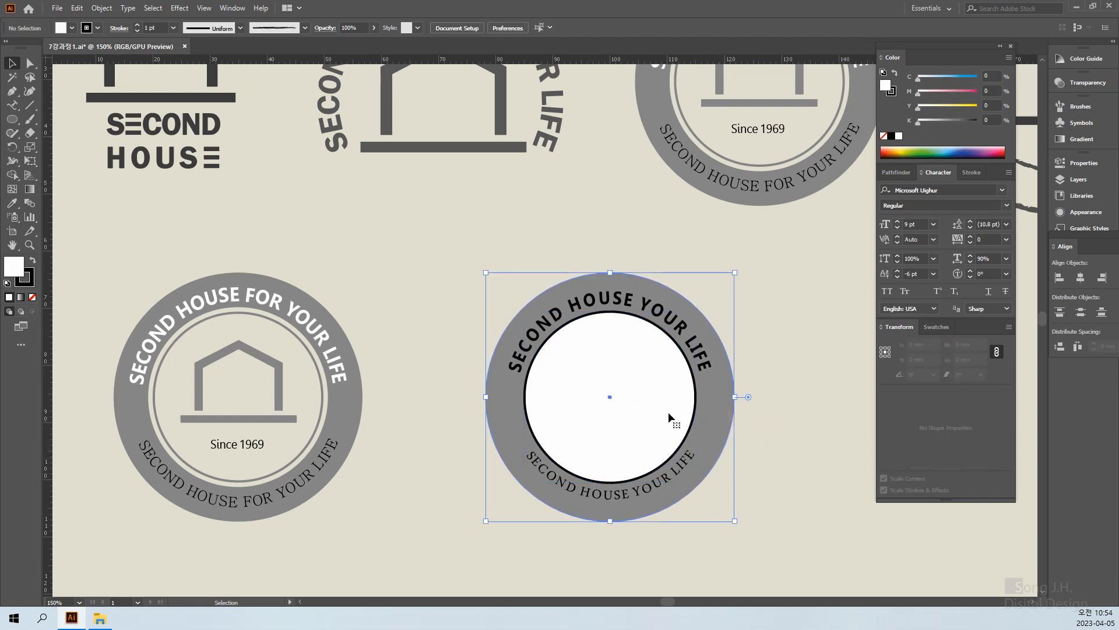
pyautogui.click(787, 455)
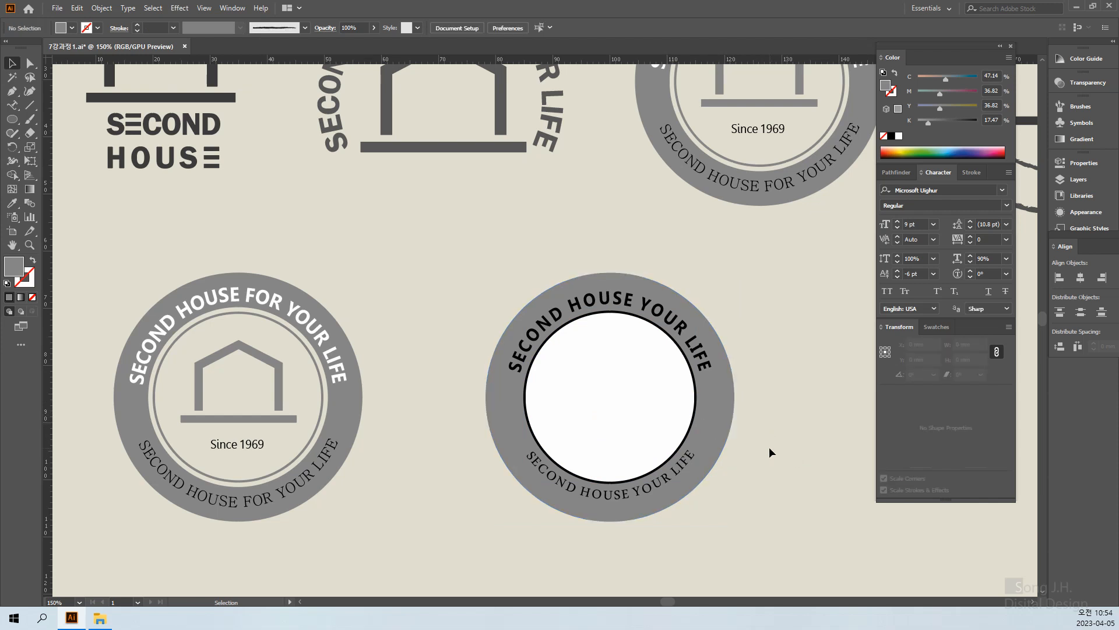
pyautogui.click(610, 408)
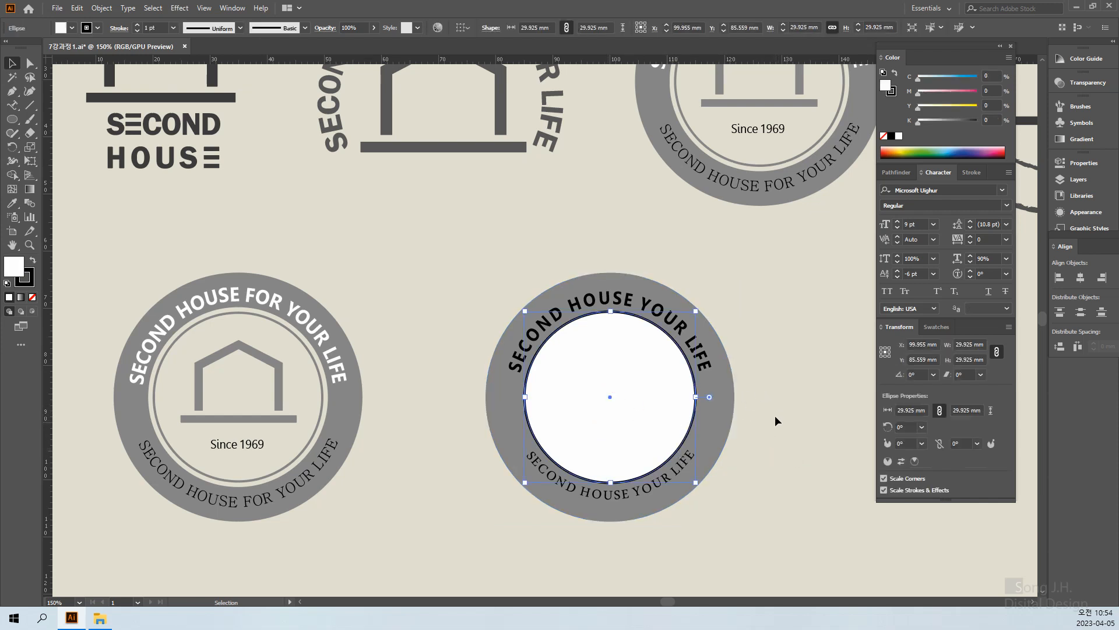
pyautogui.click(779, 446)
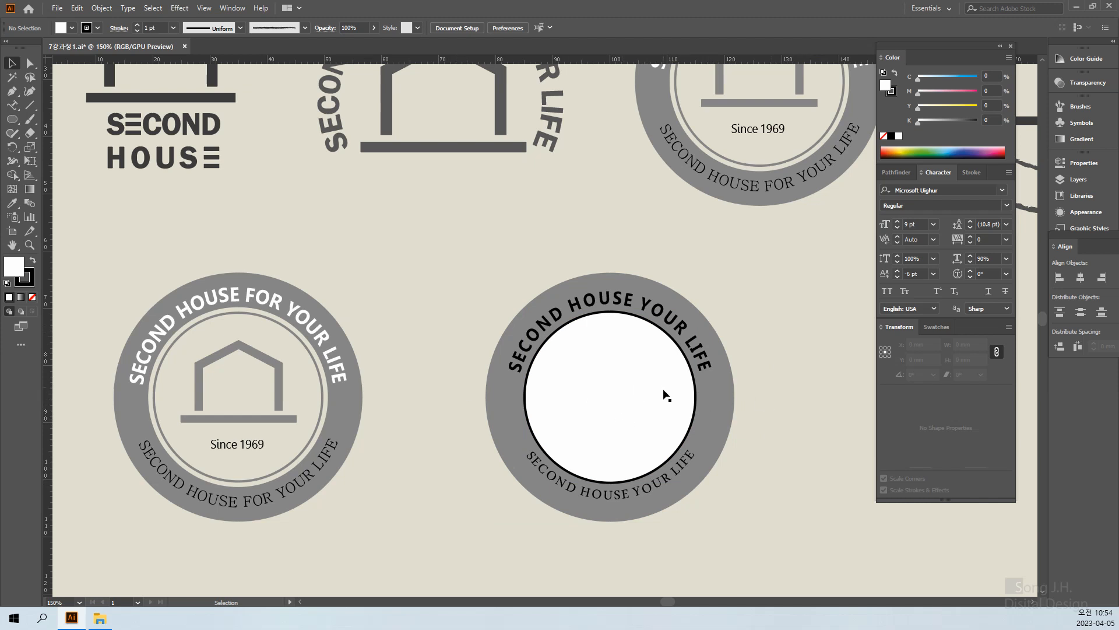
pyautogui.click(612, 430)
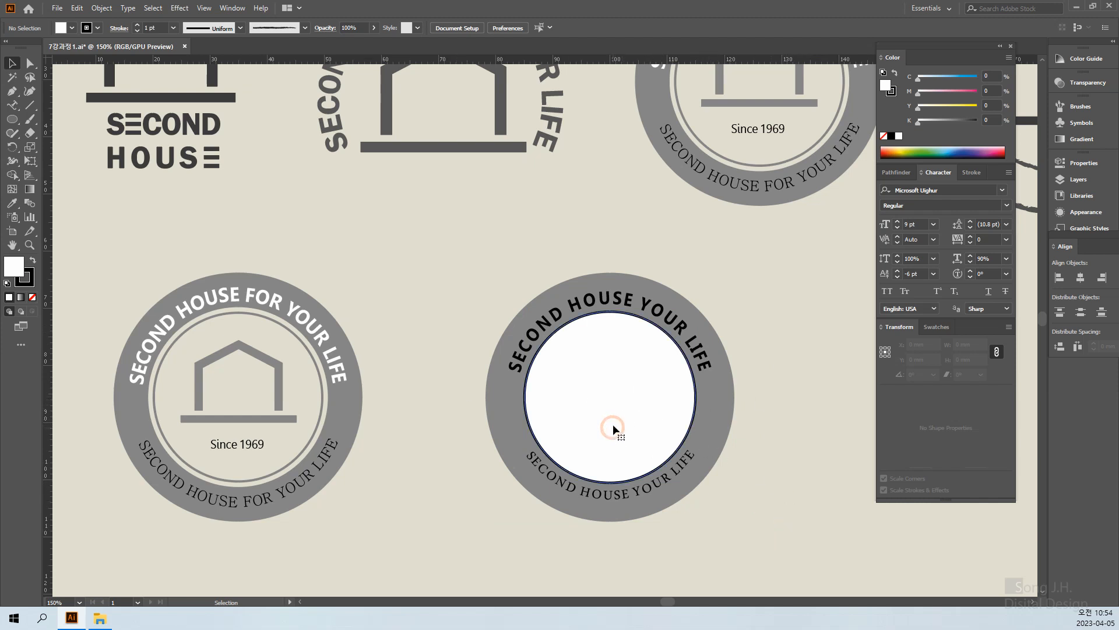
pyautogui.click(717, 430)
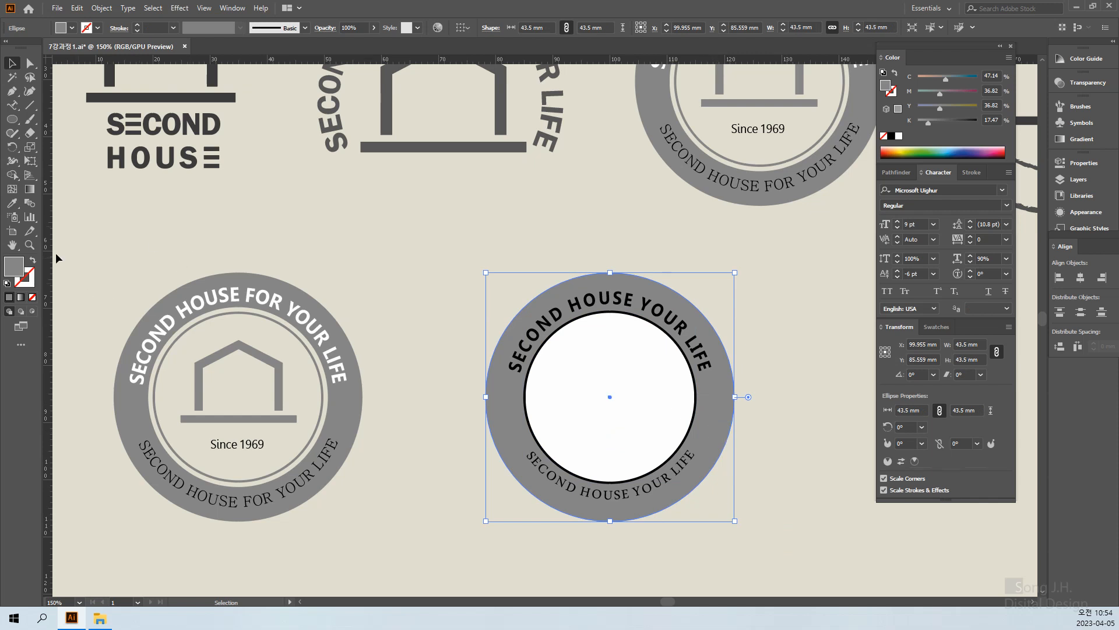
pyautogui.click(600, 403)
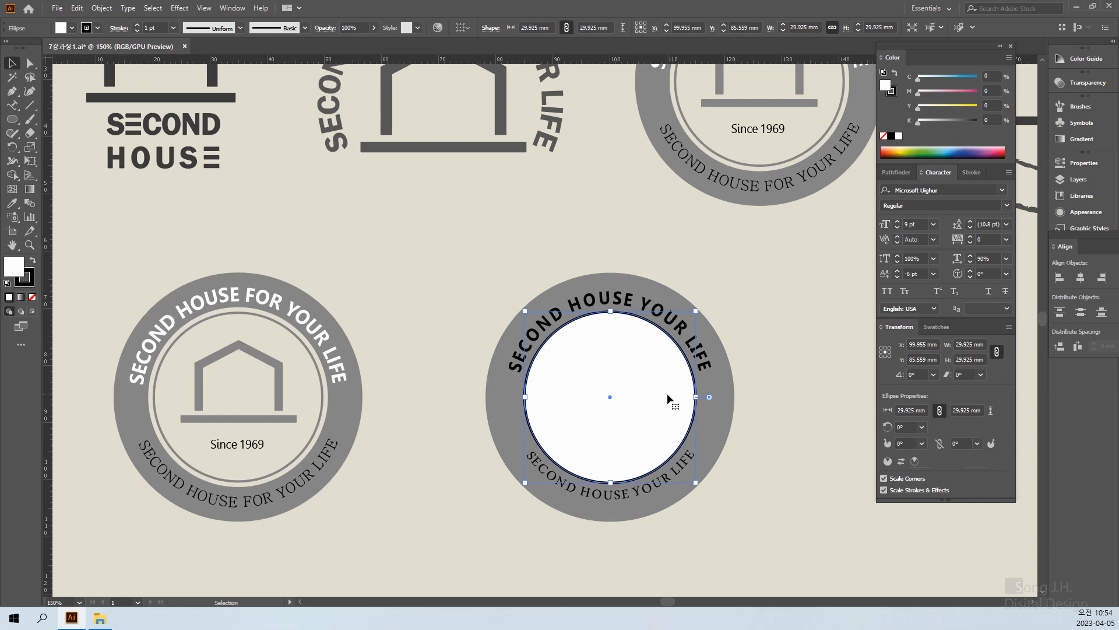
pyautogui.click(802, 481)
# Step: Open the Offset Path options for the right badge's white inner circle and turn on the preview
pyautogui.click(648, 408)
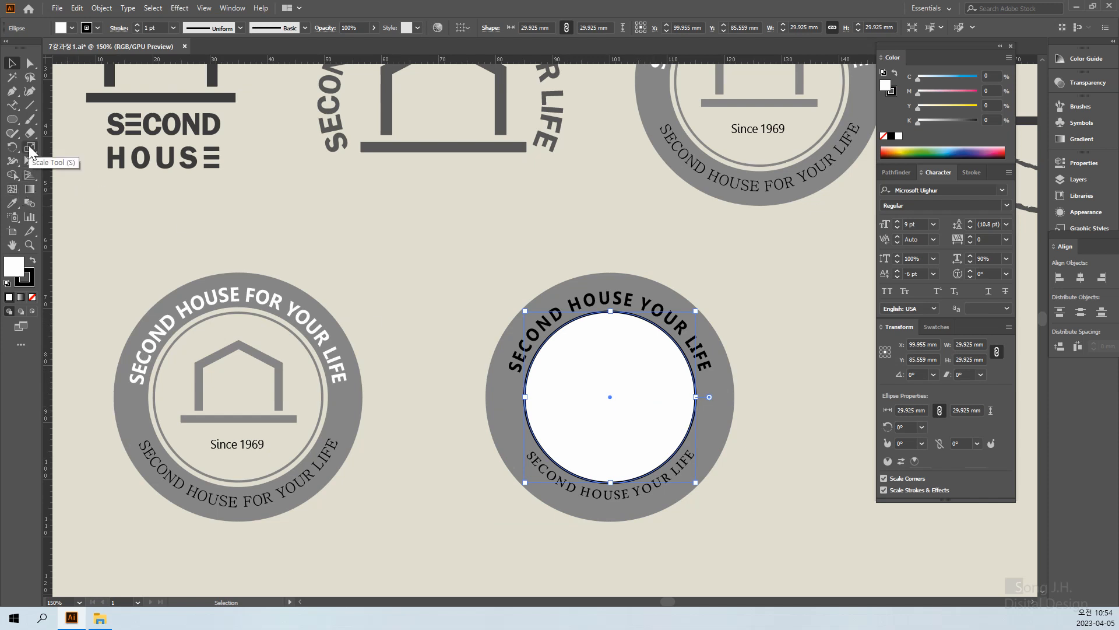
pyautogui.click(102, 8)
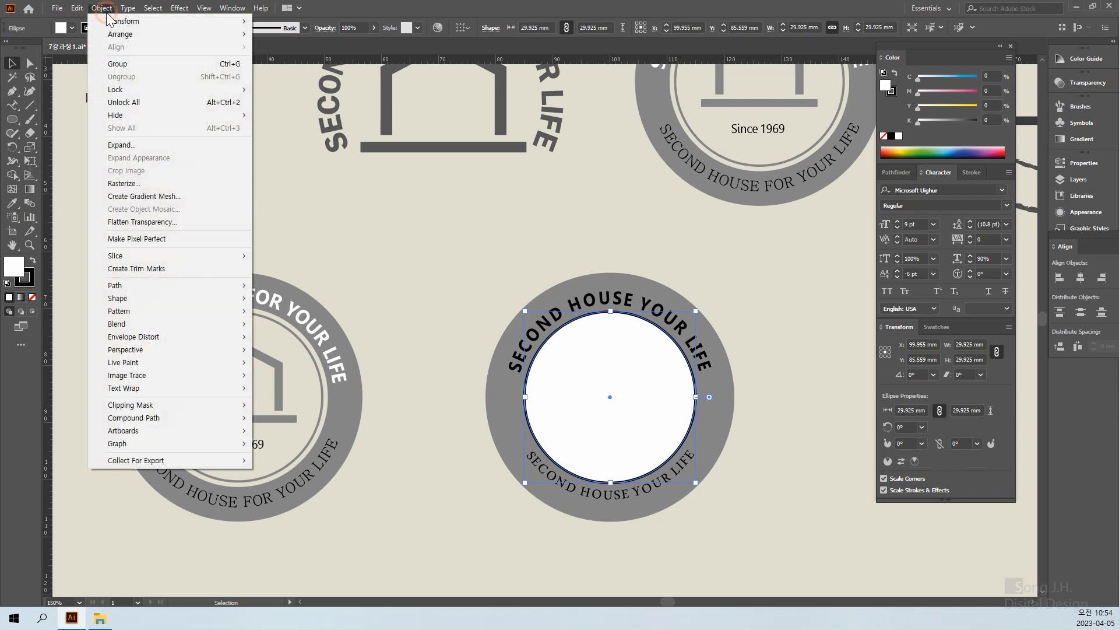
pyautogui.moveTo(143, 289)
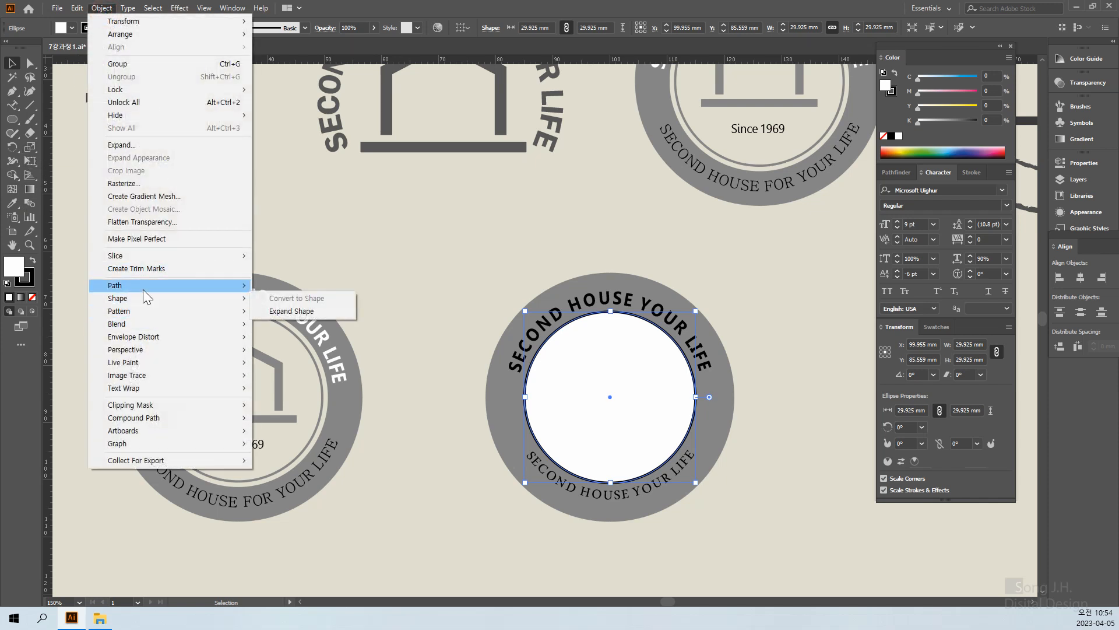
pyautogui.click(313, 327)
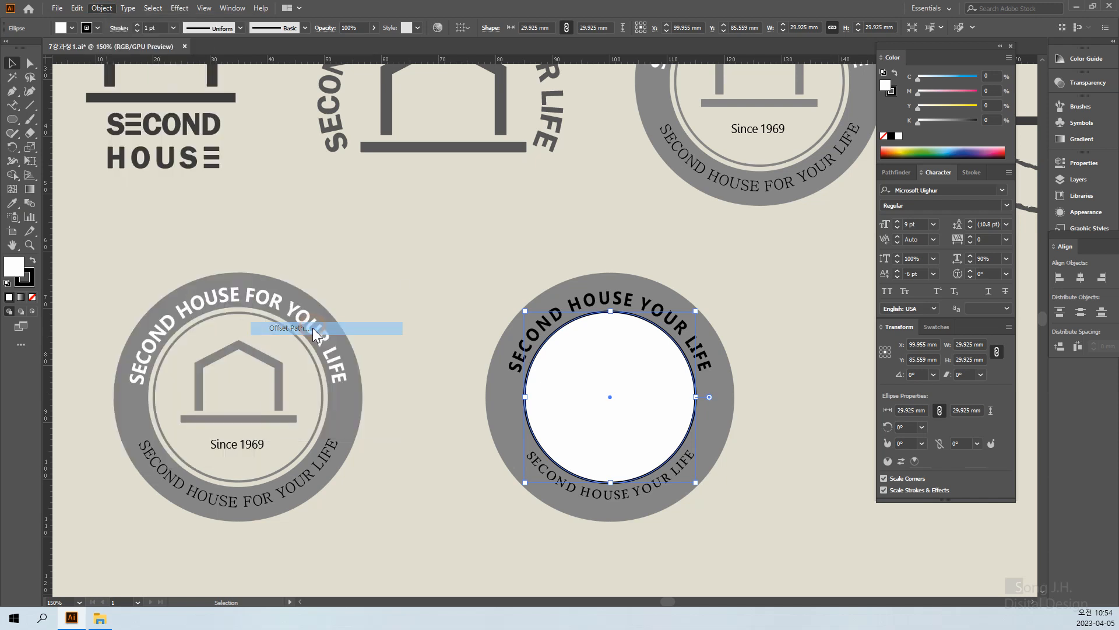
pyautogui.moveTo(723, 296); pyautogui.dragTo(817, 299)
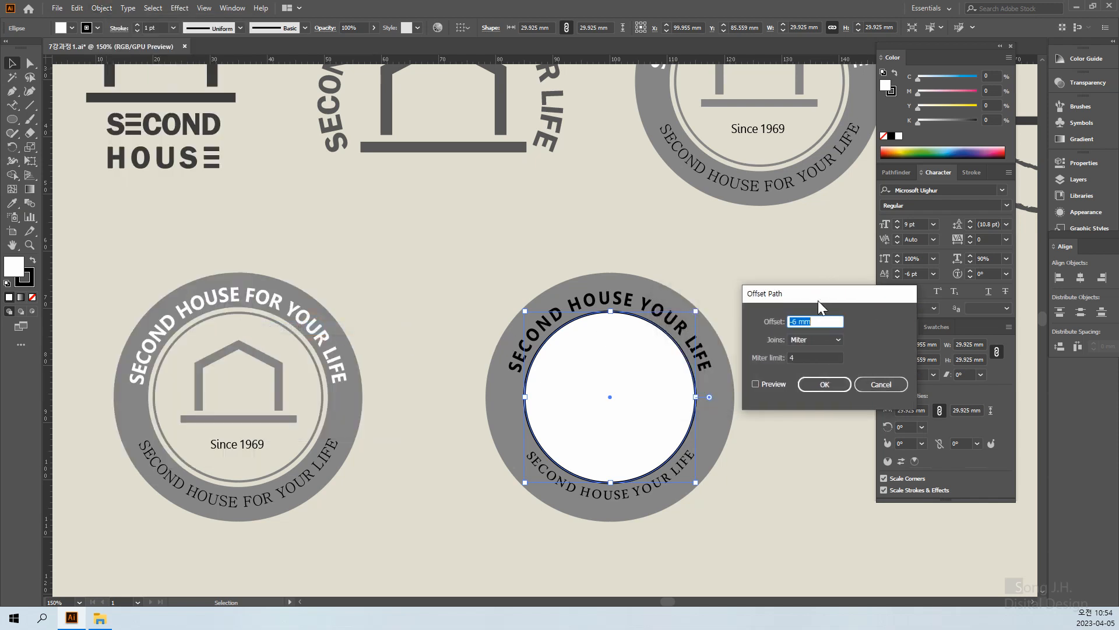
pyautogui.click(756, 383)
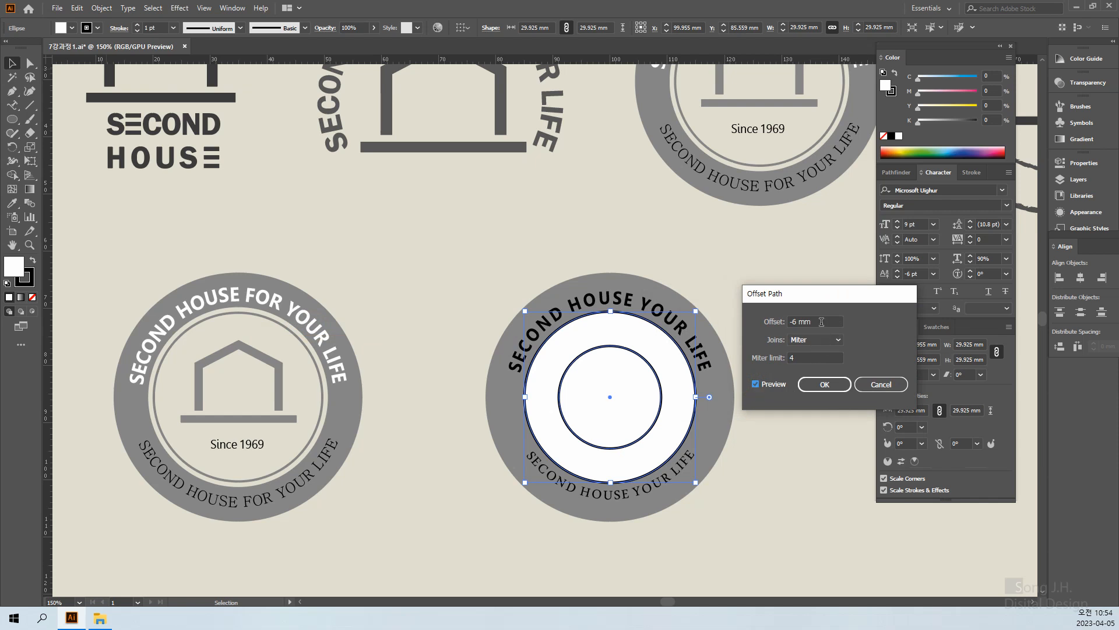
# Step: Offset the right badge's white inner circle by -1 mm and deselect the result
pyautogui.moveTo(821, 322); pyautogui.dragTo(775, 326)
pyautogui.write('1')
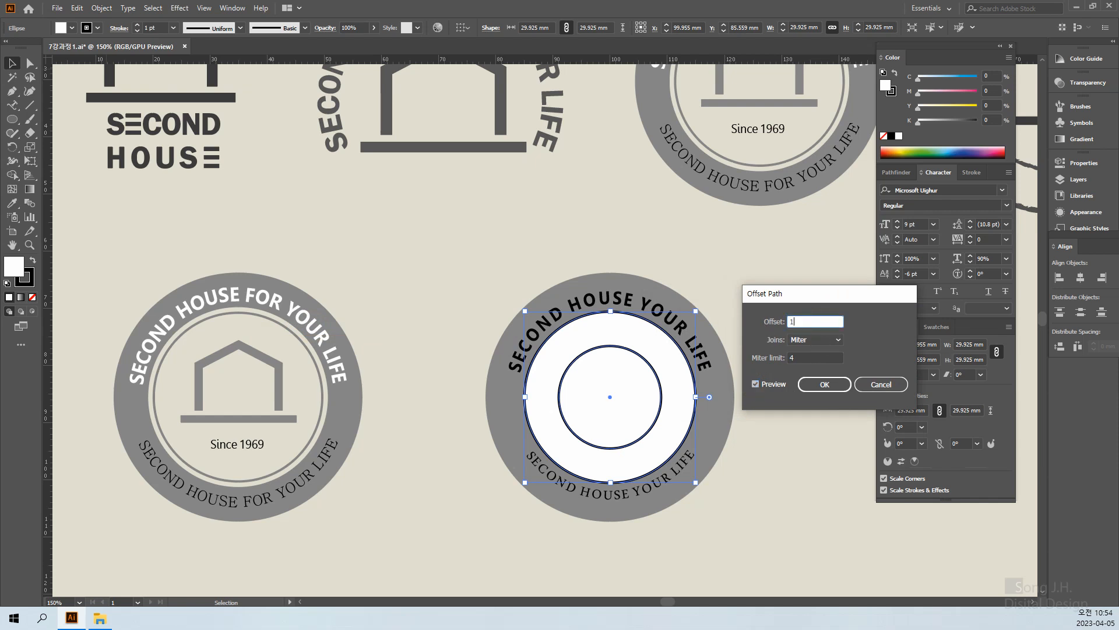
pyautogui.press('BackSpace')
pyautogui.click(755, 383)
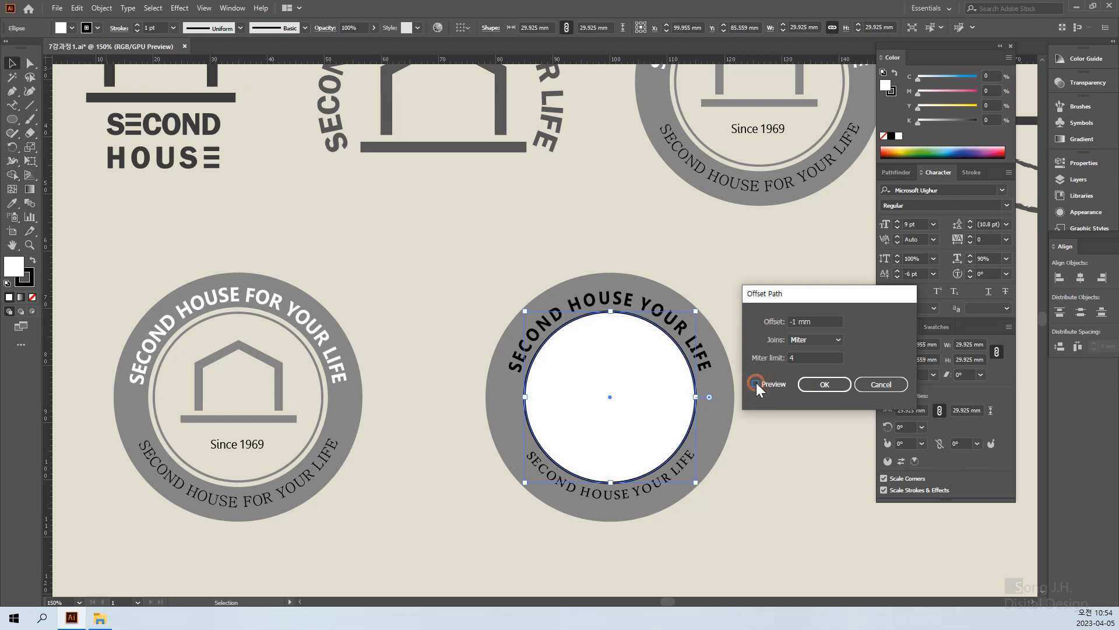
pyautogui.click(755, 384)
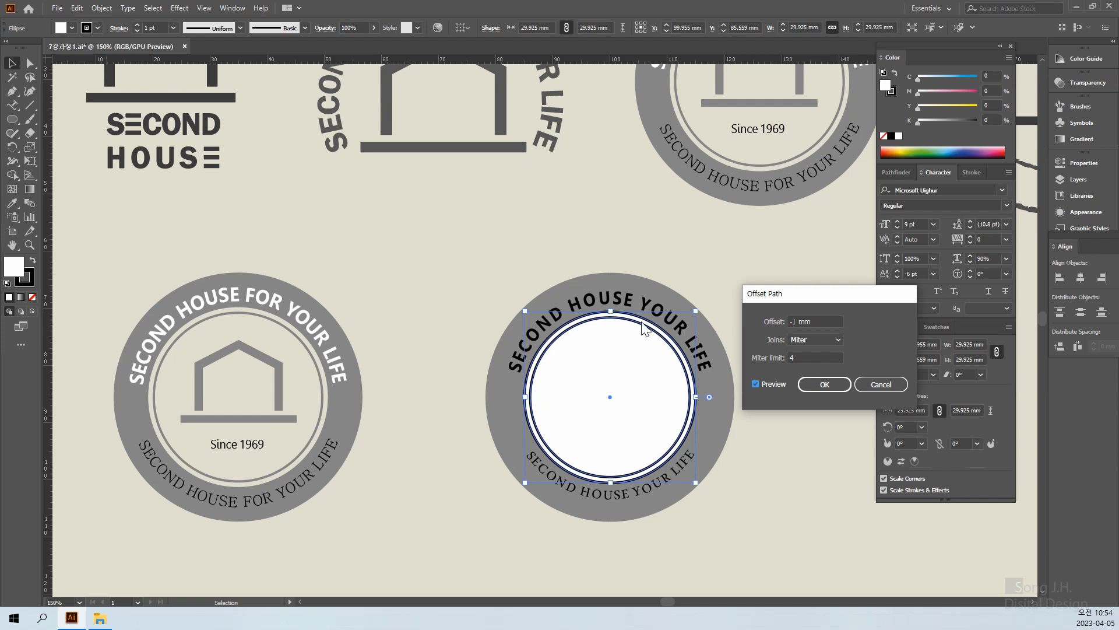
pyautogui.click(824, 387)
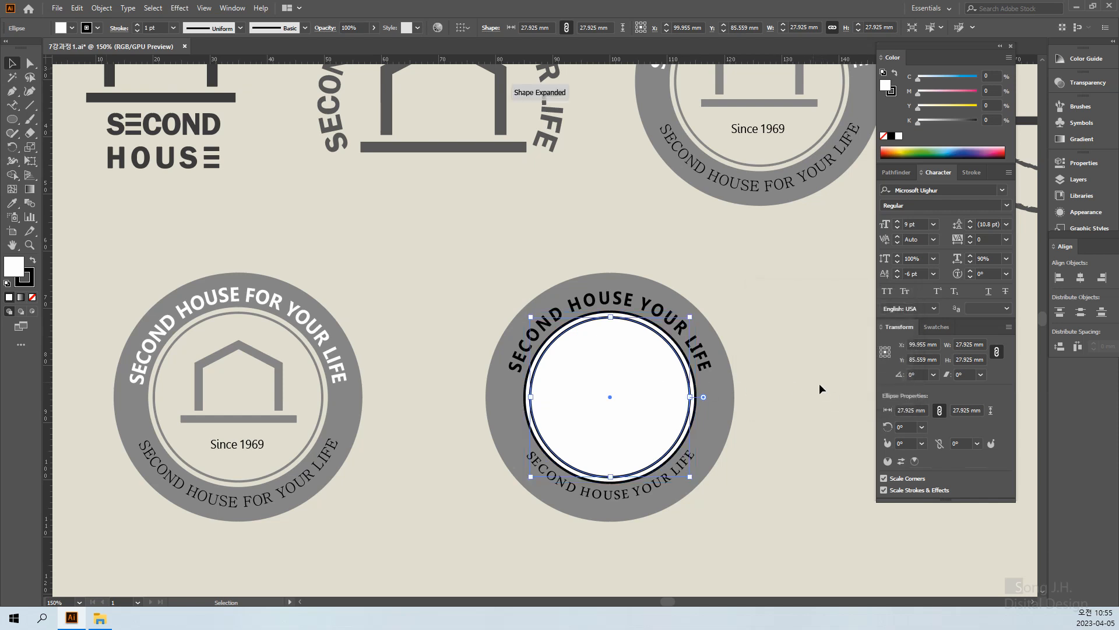
pyautogui.click(830, 389)
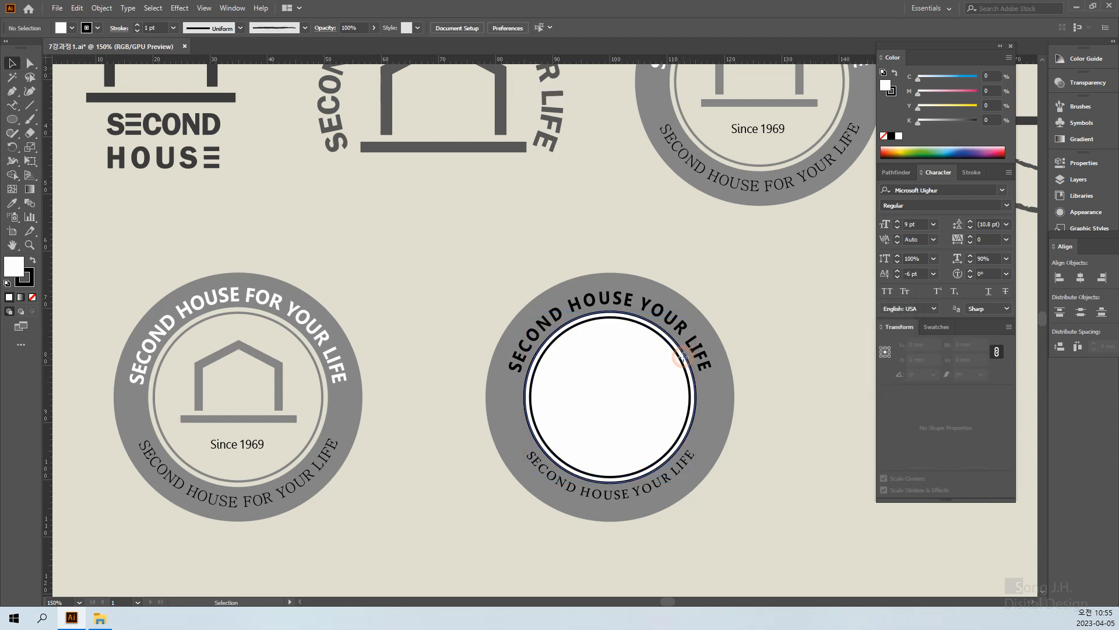
# Step: Remove the fill from the right badge's smaller offset circle, leaving only its black outline
pyautogui.click(683, 356)
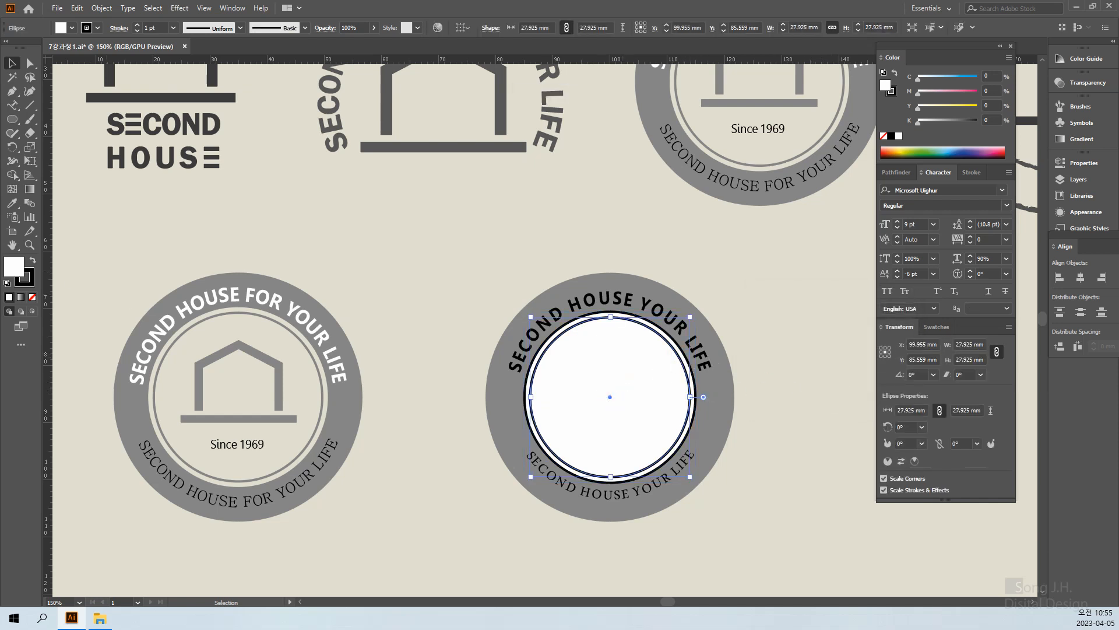
pyautogui.click(32, 297)
pyautogui.click(709, 373)
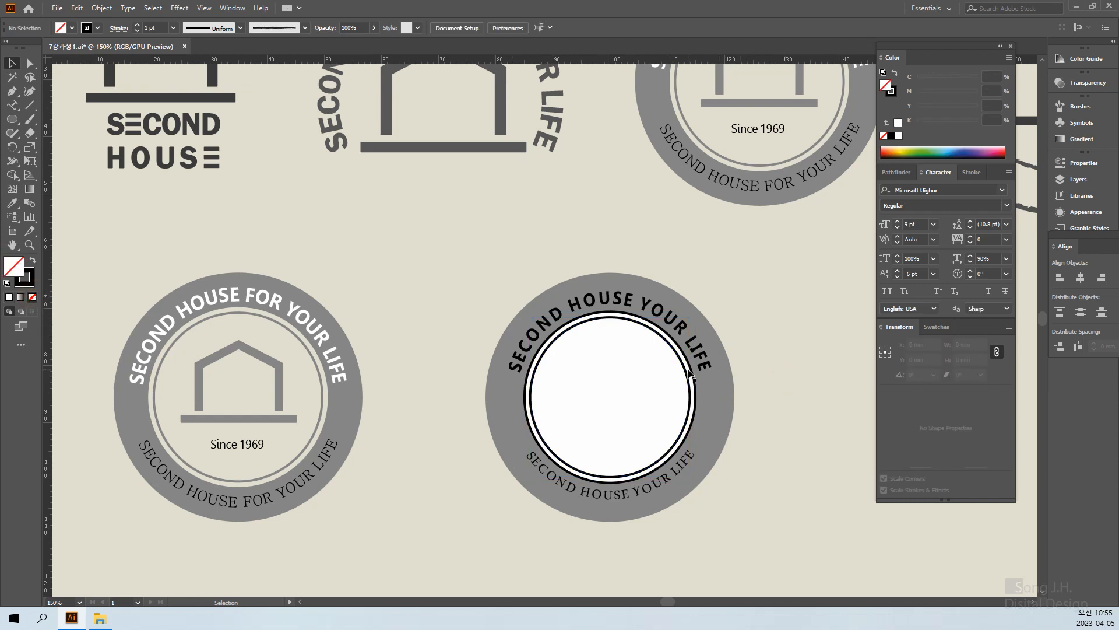
# Step: Remove the stroke from the larger white inner circle of the right badge and deselect it
pyautogui.click(690, 376)
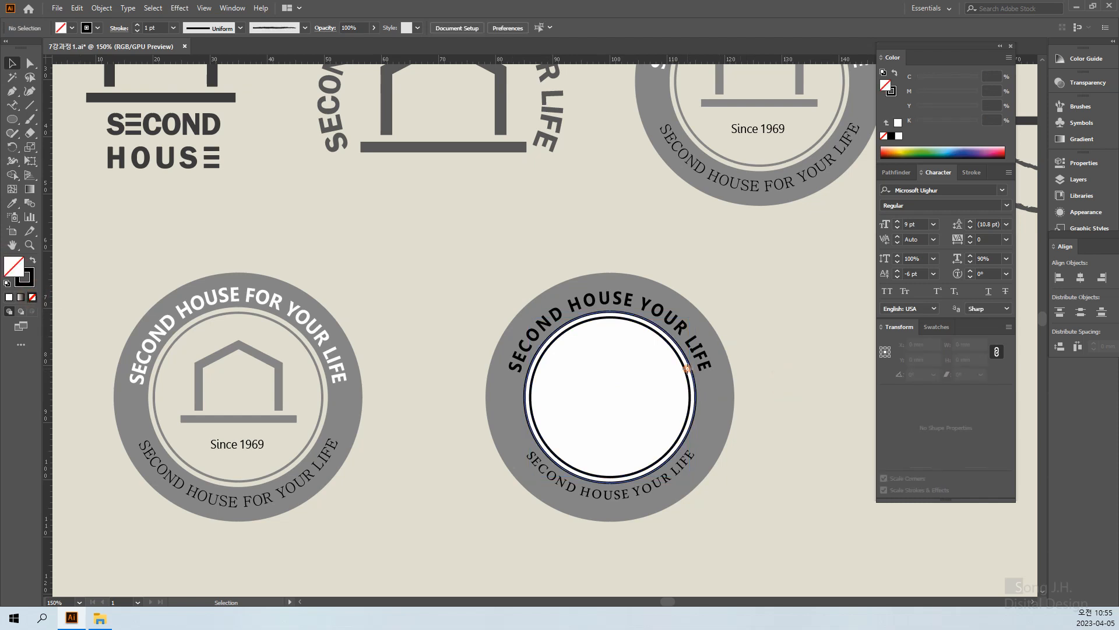
pyautogui.click(24, 278)
pyautogui.click(32, 297)
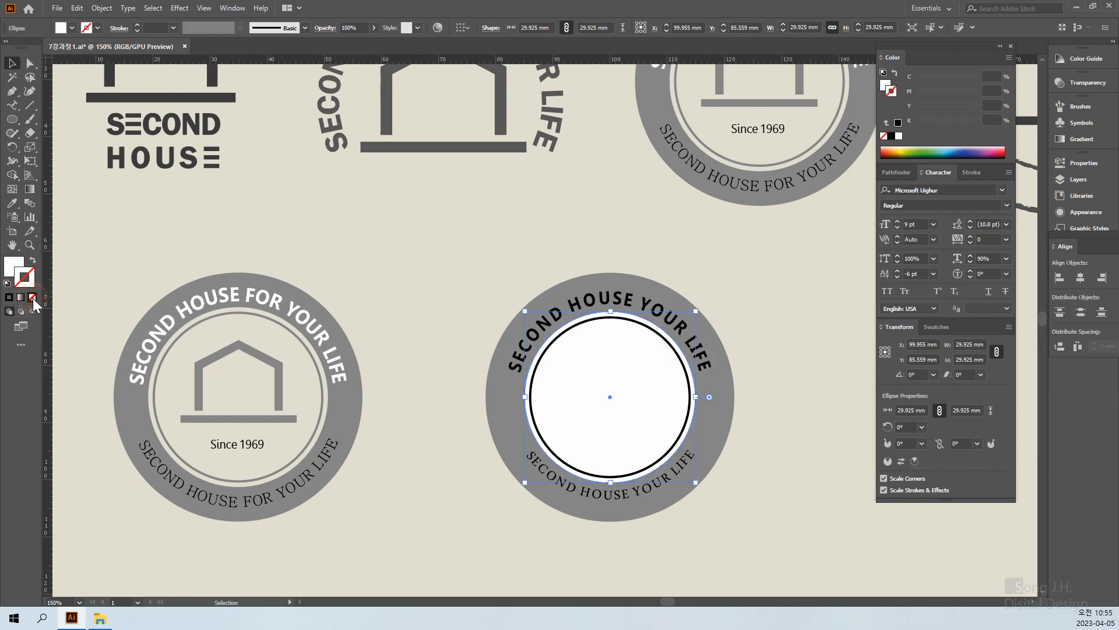
pyautogui.click(428, 247)
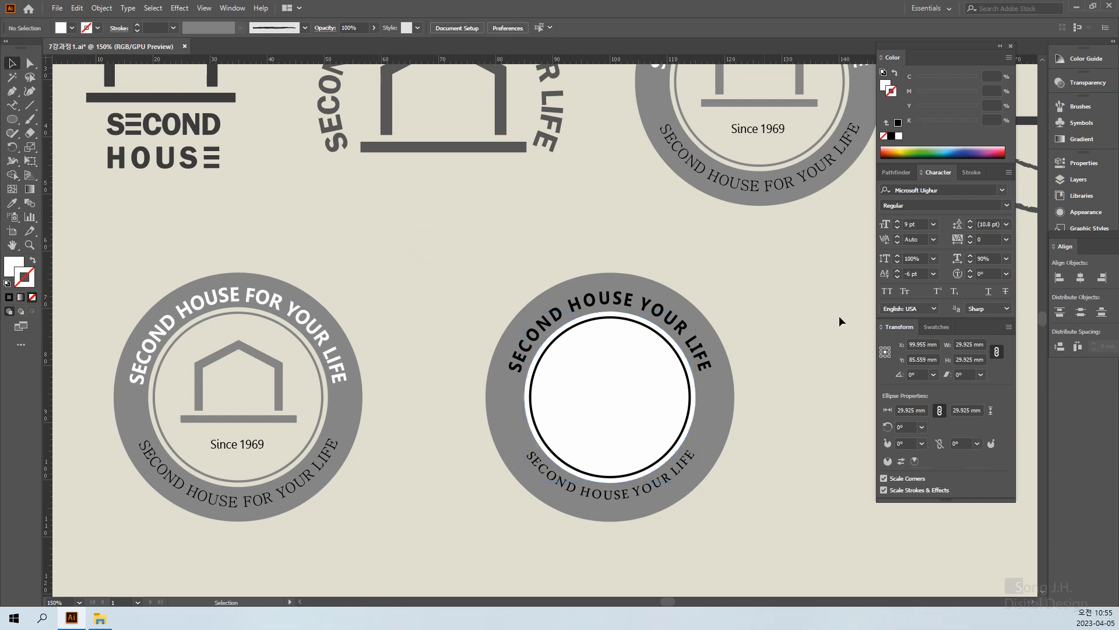
# Step: Cut the white inner circle out of the right badge's gray circle with Minus Front
pyautogui.click(708, 407)
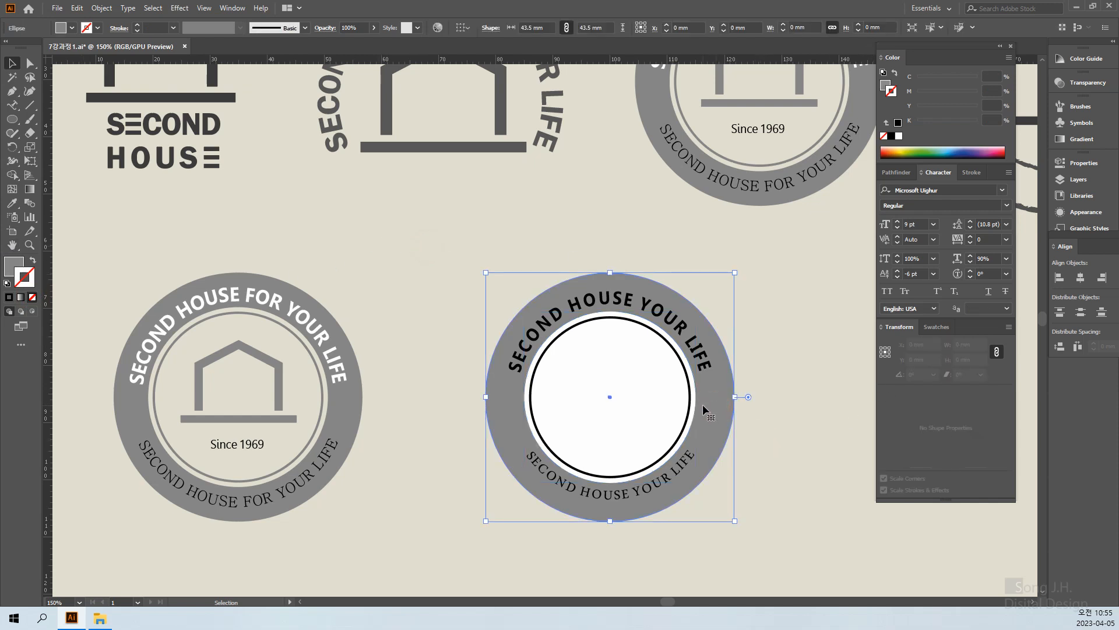
pyautogui.keyDown('shift'); pyautogui.click(692, 414); pyautogui.keyUp('shift')
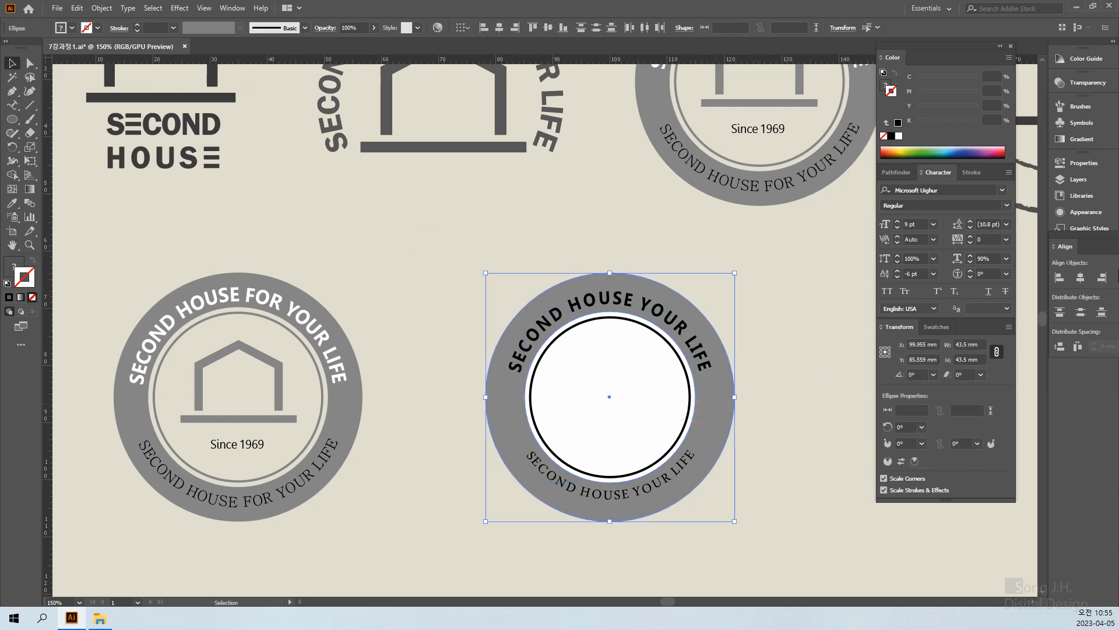
pyautogui.click(887, 173)
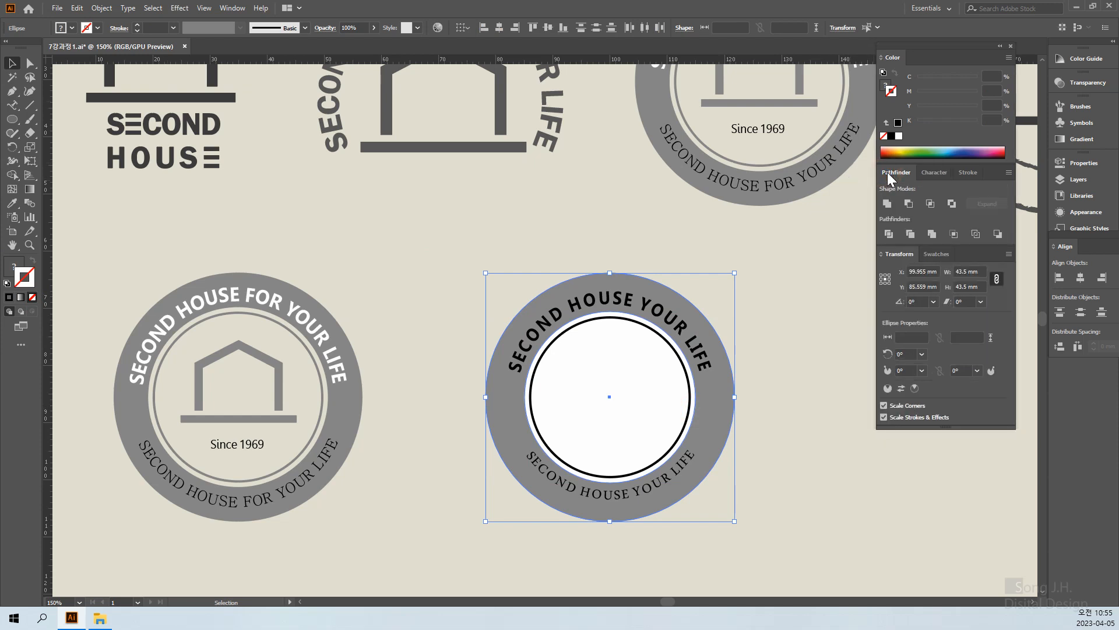
pyautogui.click(907, 202)
pyautogui.click(789, 359)
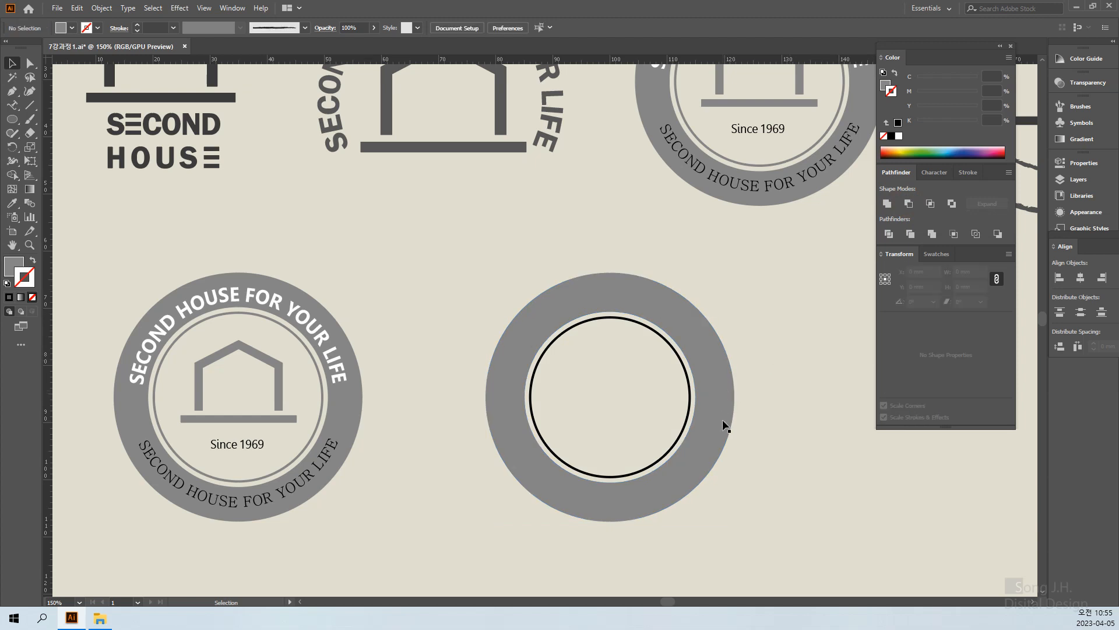
# Step: Send the right badge's gray ring to the back, behind the curved texts, and deselect it
pyautogui.click(719, 418)
pyautogui.hotkey('ctrl', 'shift', '[')
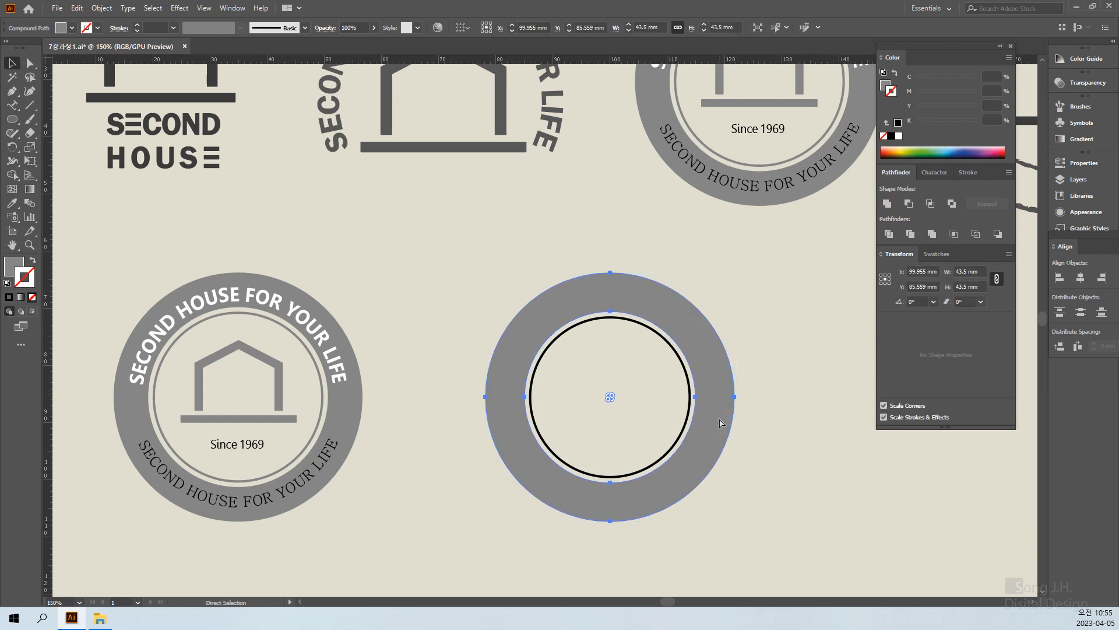
pyautogui.click(862, 498)
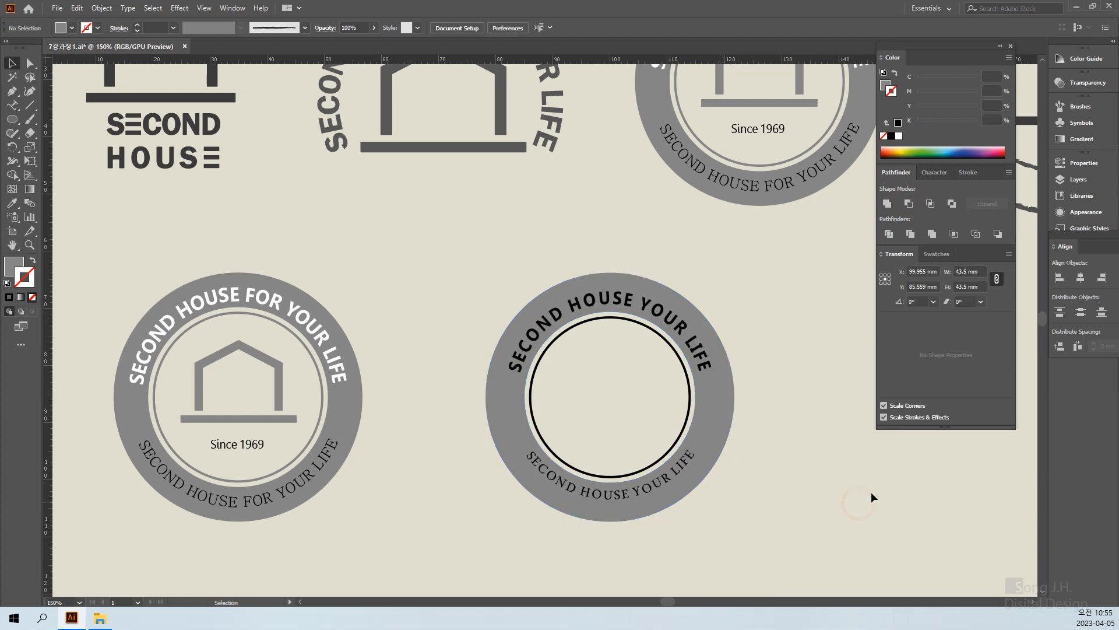
pyautogui.press('a')
pyautogui.click(774, 418)
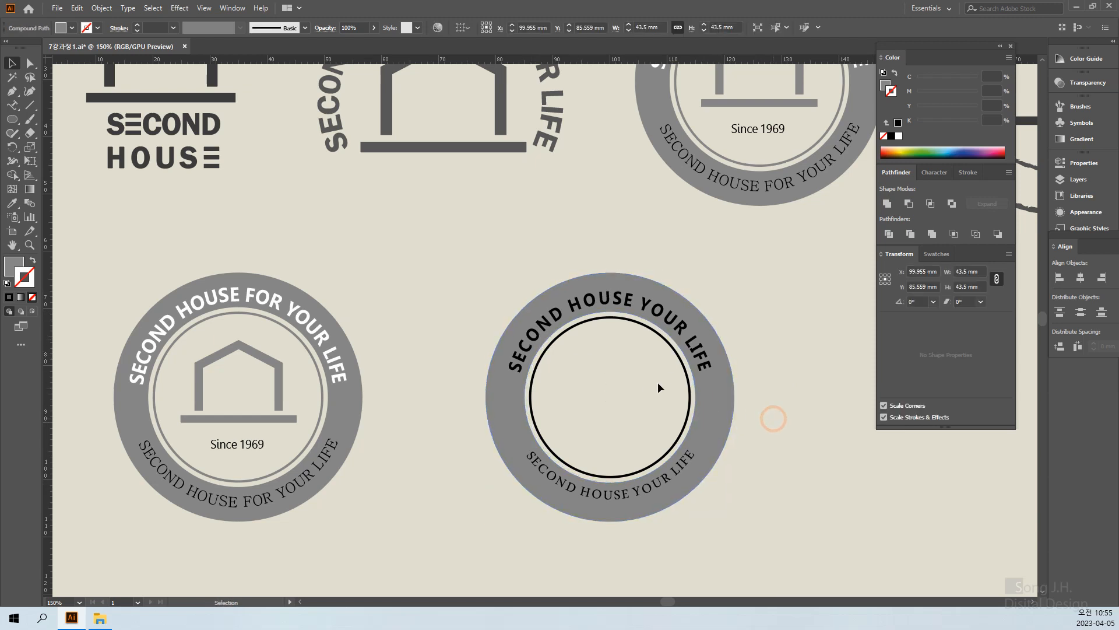
pyautogui.press('v')
pyautogui.click(694, 347)
pyautogui.click(760, 389)
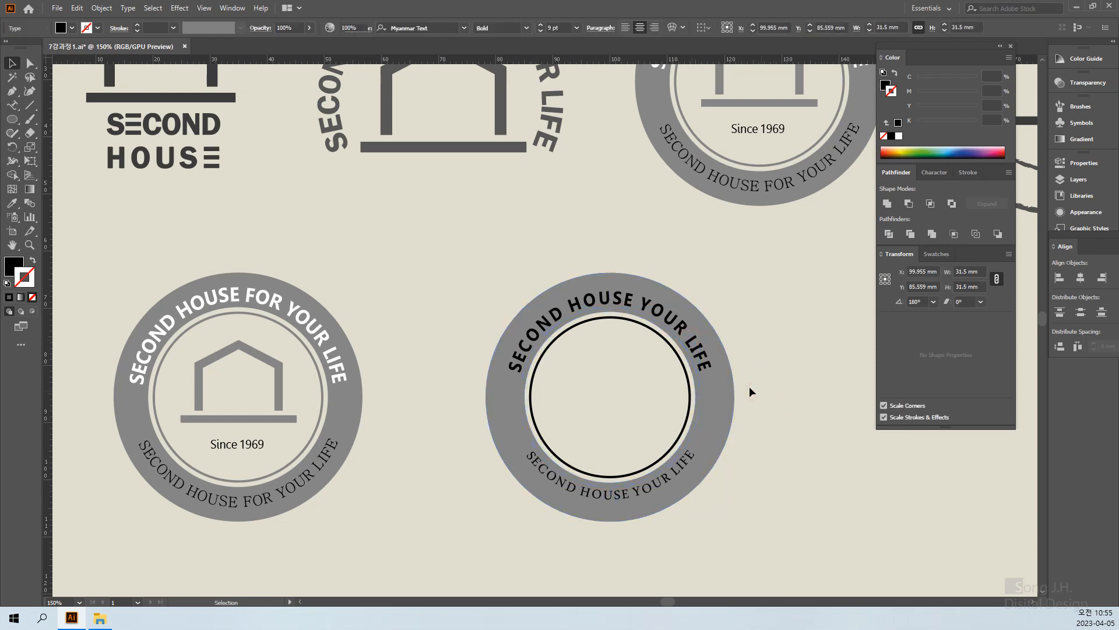
pyautogui.click(698, 368)
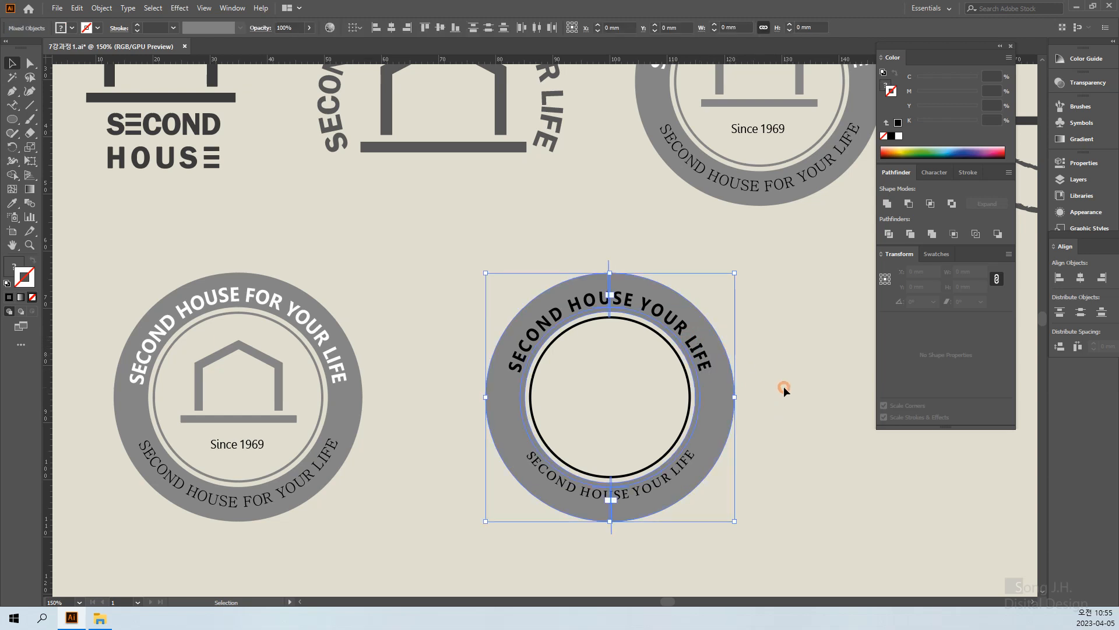
# Step: Set the stroke weight of the right badge's inner circle outline to 0.75 pt and deselect it
pyautogui.click(783, 386)
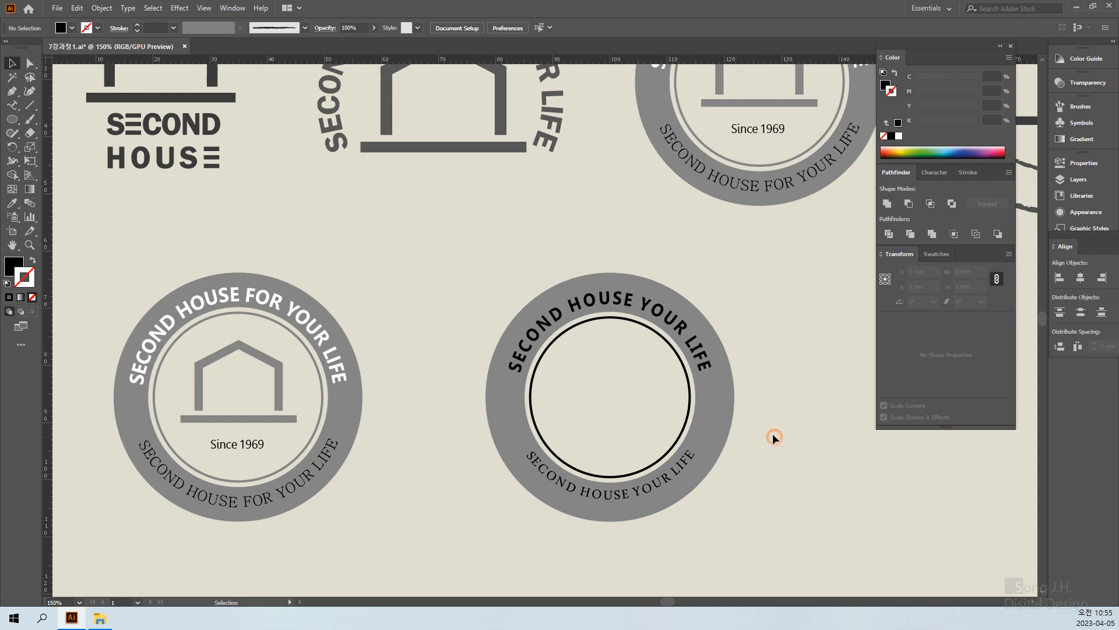
pyautogui.click(687, 378)
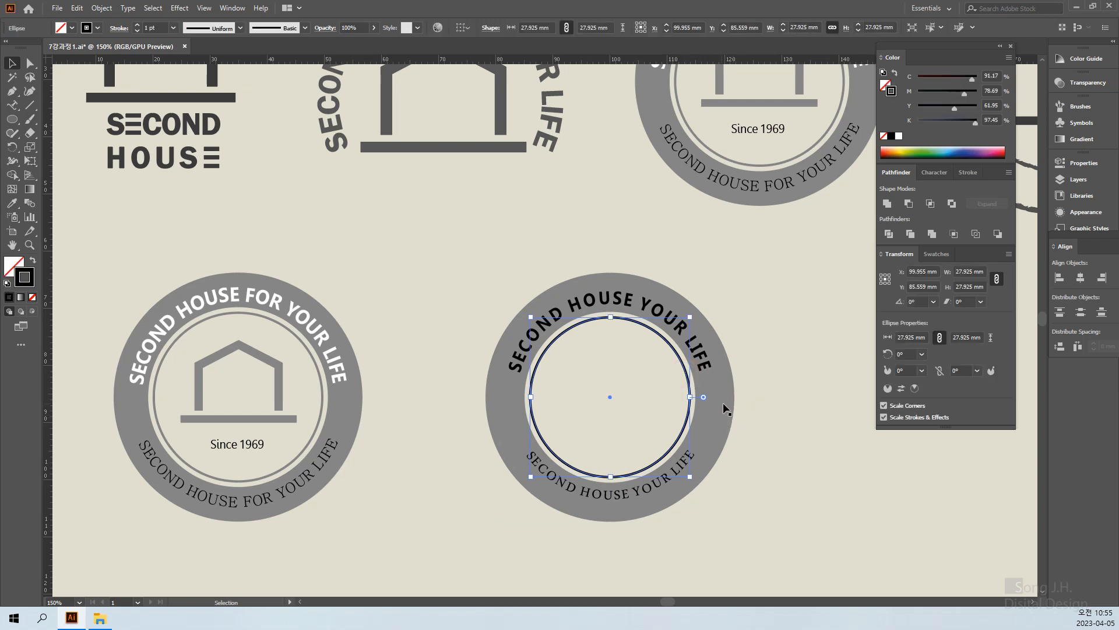
pyautogui.click(798, 463)
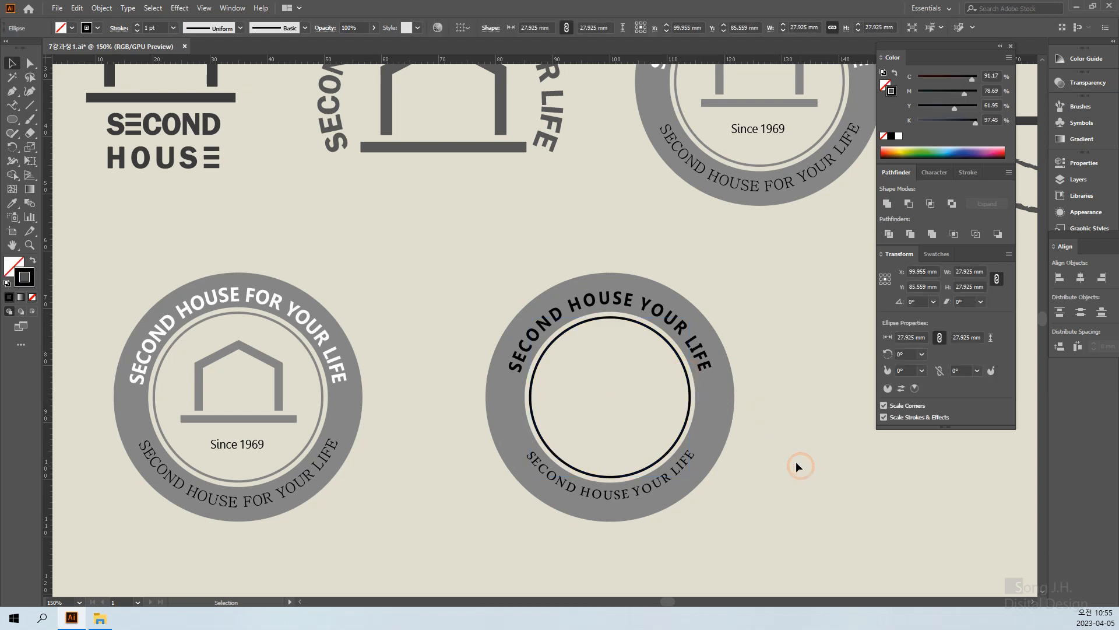
pyautogui.click(691, 400)
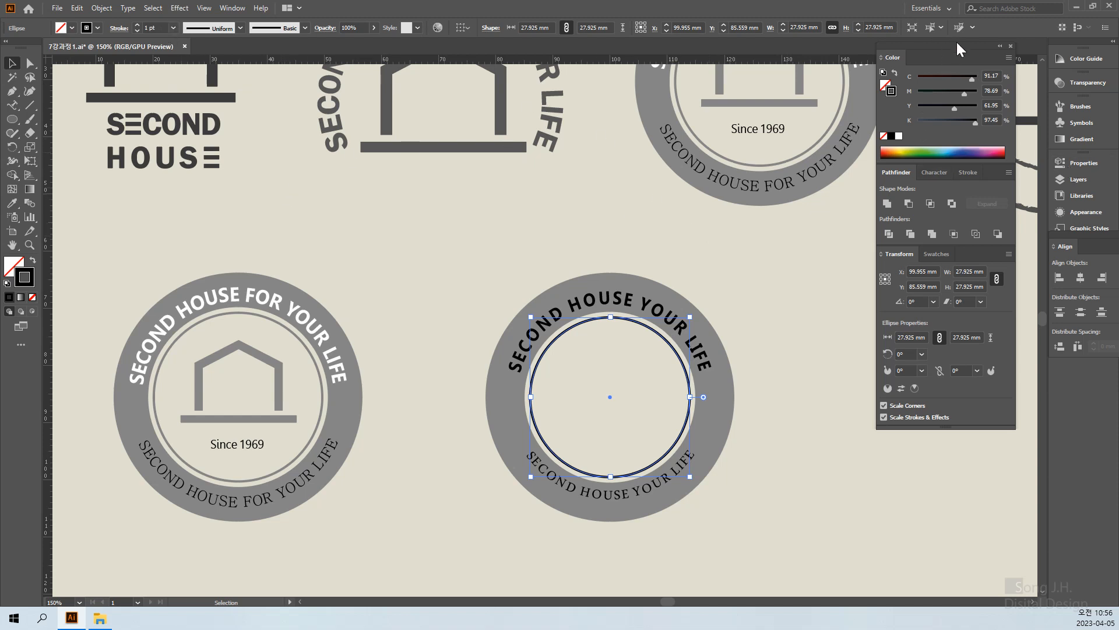
pyautogui.click(968, 172)
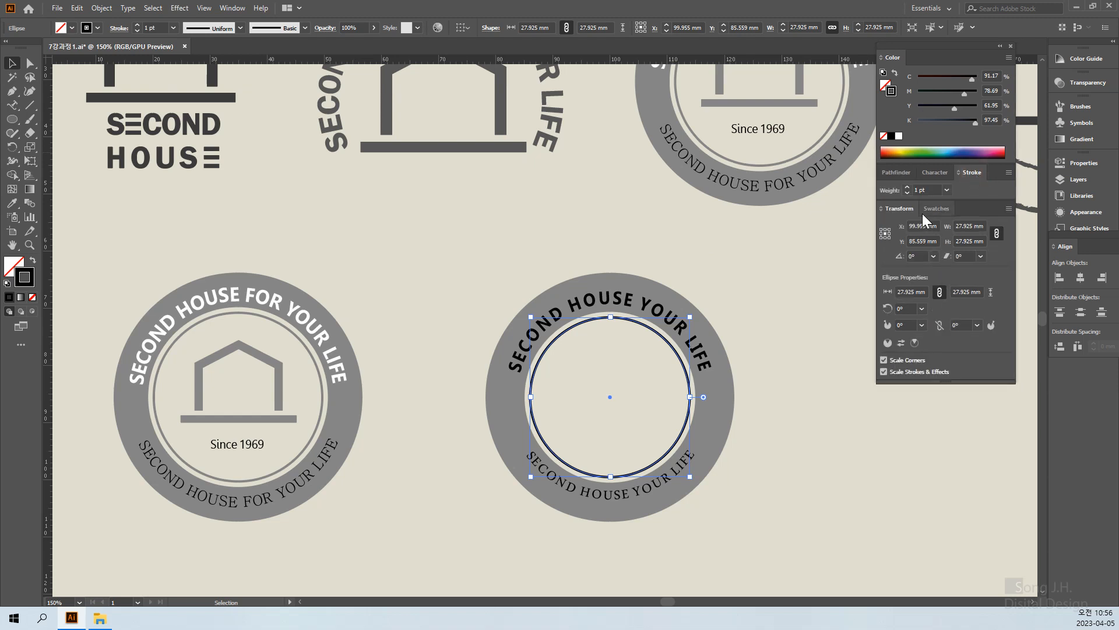
pyautogui.click(796, 355)
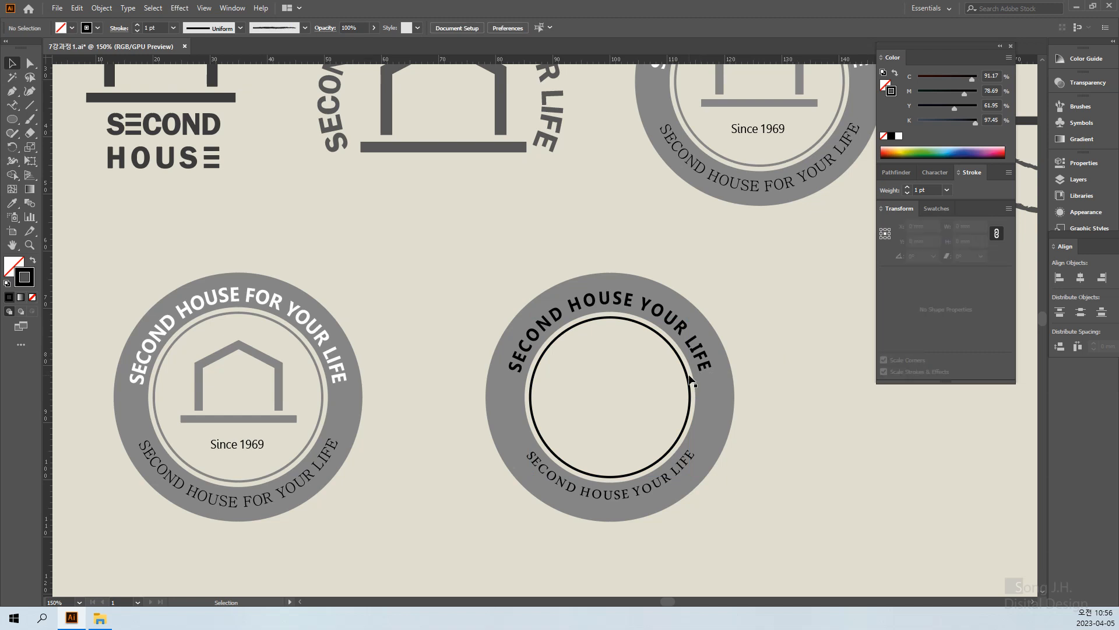
pyautogui.click(690, 387)
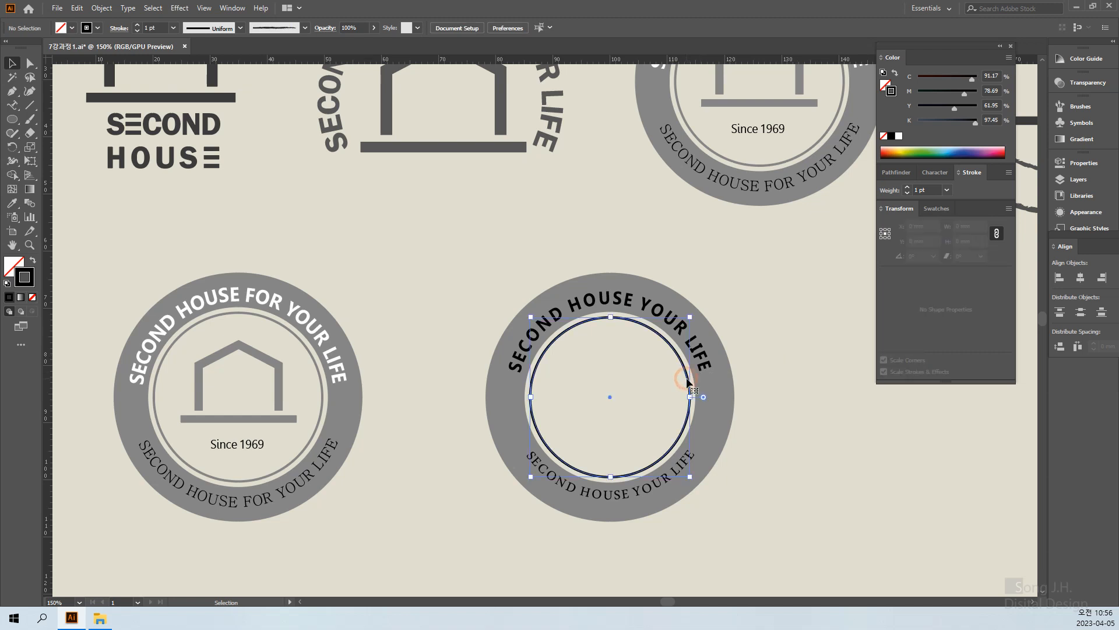
pyautogui.click(946, 190)
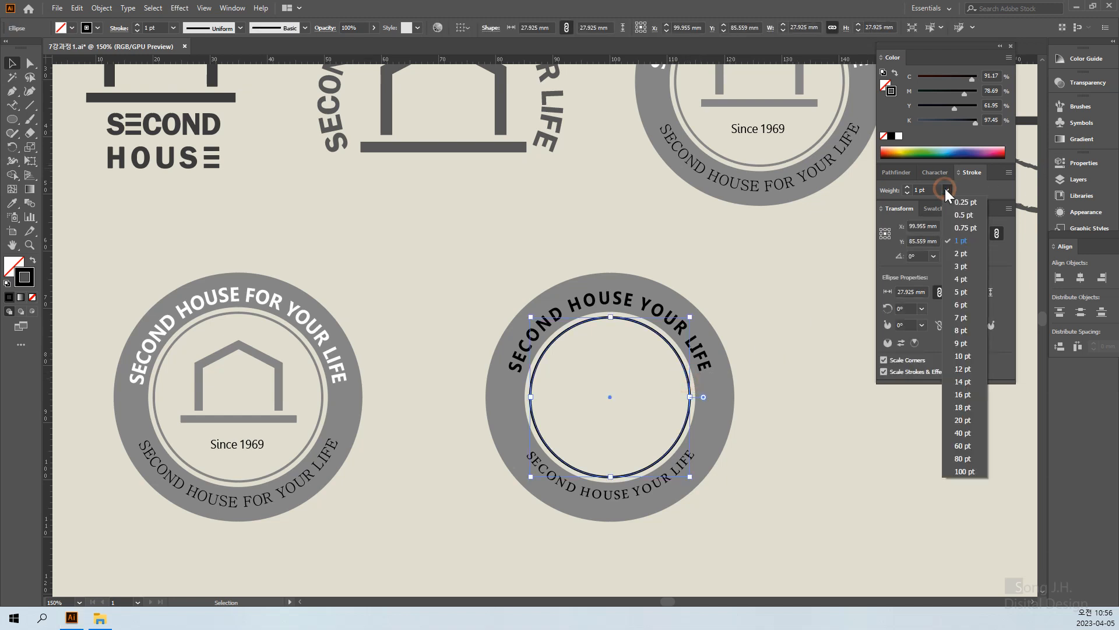
pyautogui.click(963, 229)
pyautogui.click(871, 470)
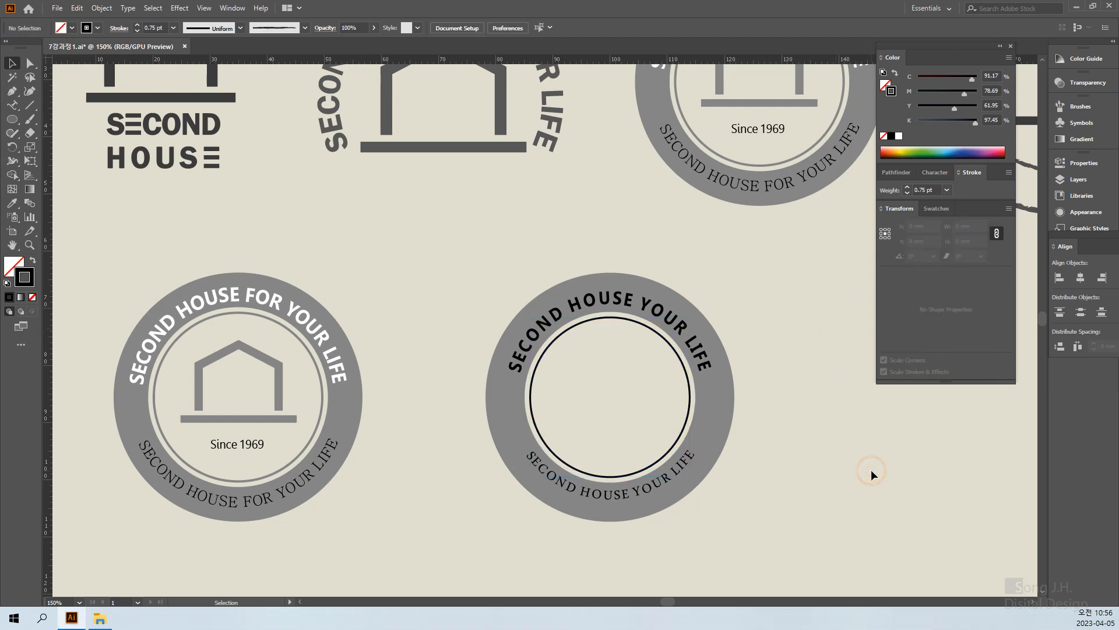
# Step: Set the stroke weight of the right badge's inner circle outline to 0.9 pt and deselect it
pyautogui.click(688, 383)
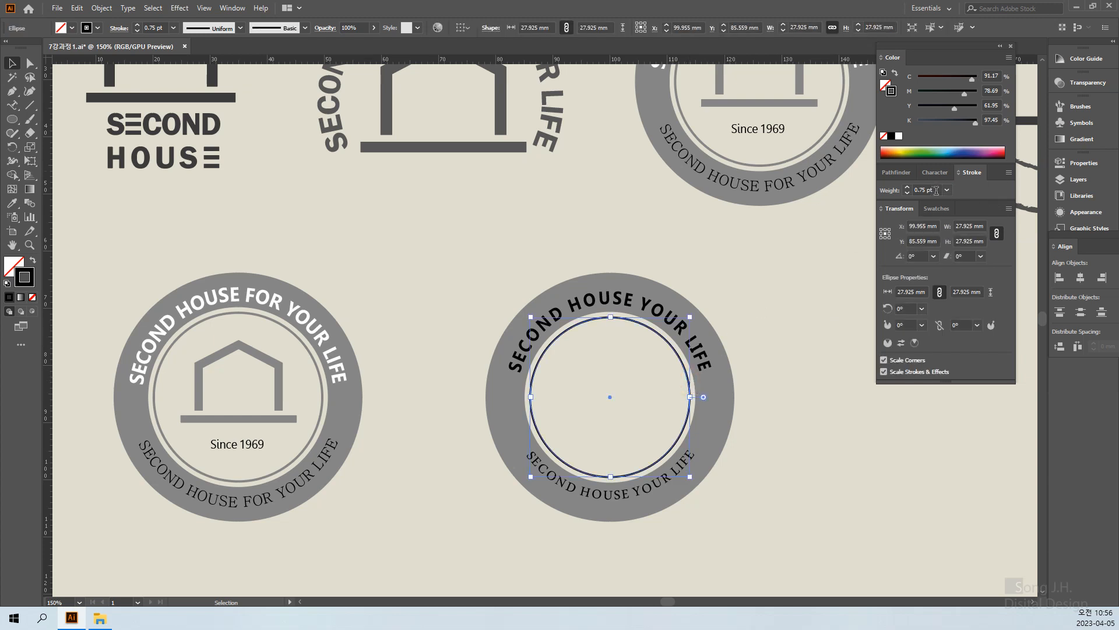
pyautogui.click(887, 194)
pyautogui.write('.9')
pyautogui.press('Return')
pyautogui.click(751, 324)
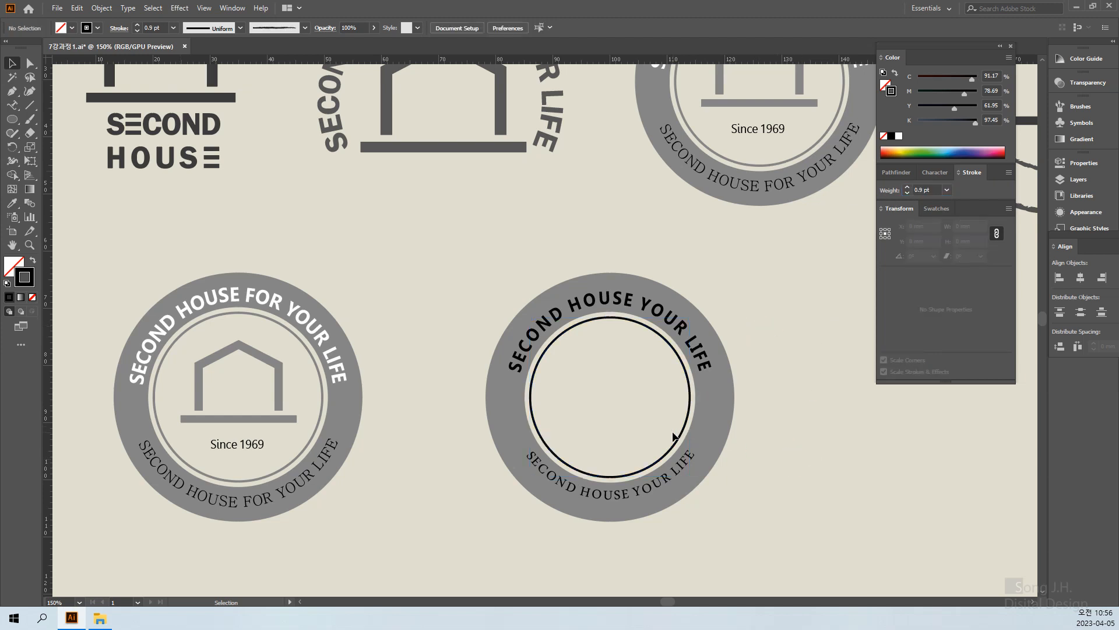
# Step: Convert the right badge's inner circle stroke into a filled shape with Outline Stroke and deselect it
pyautogui.click(678, 444)
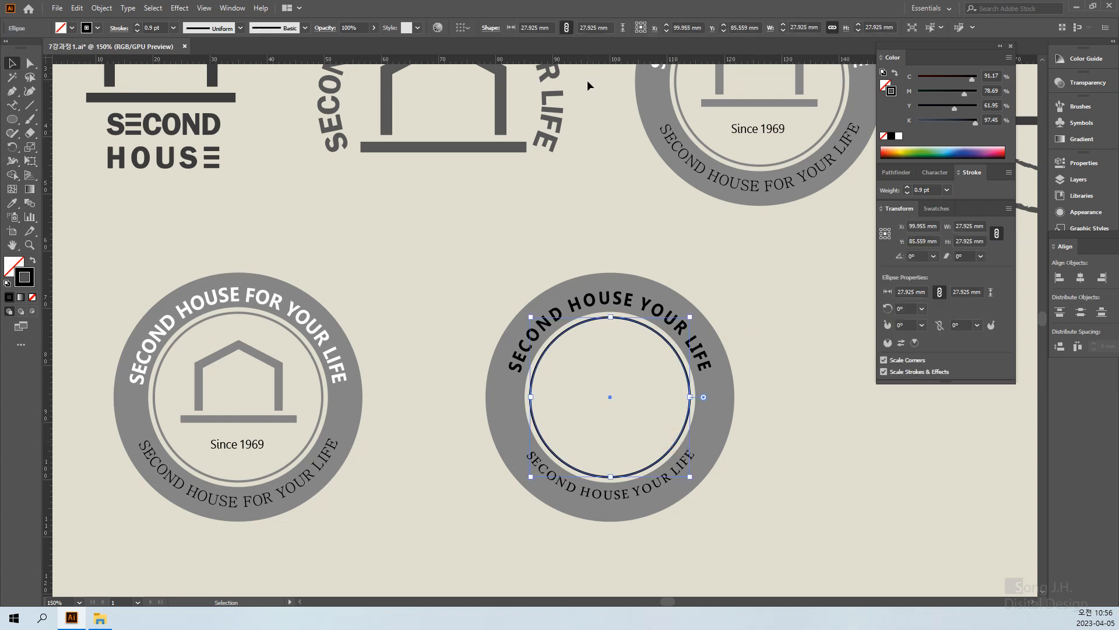
pyautogui.click(101, 8)
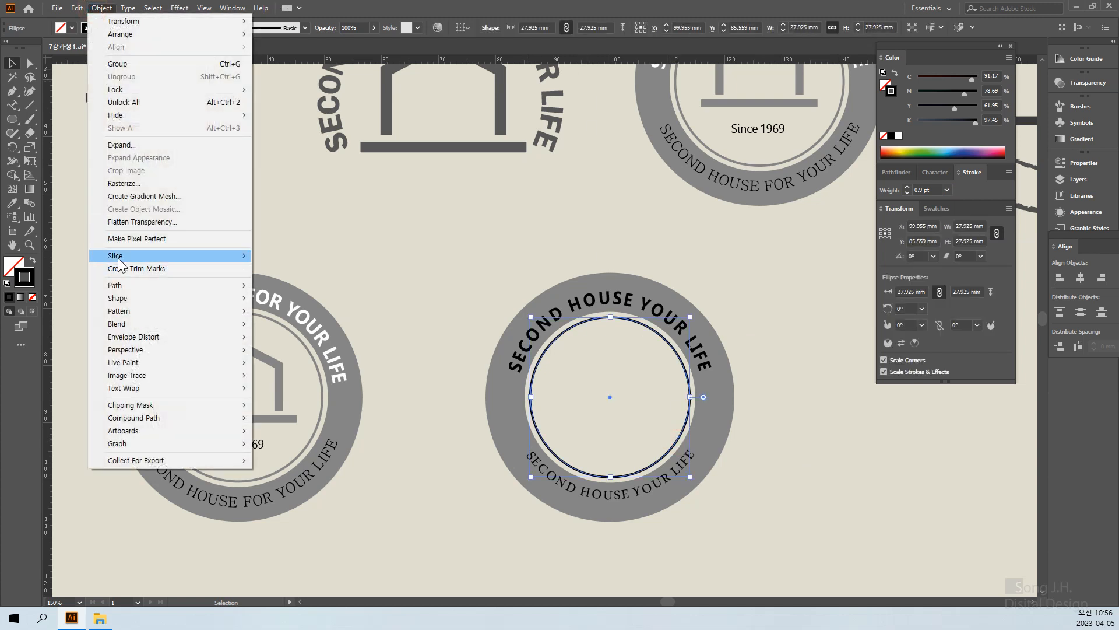
pyautogui.moveTo(122, 285)
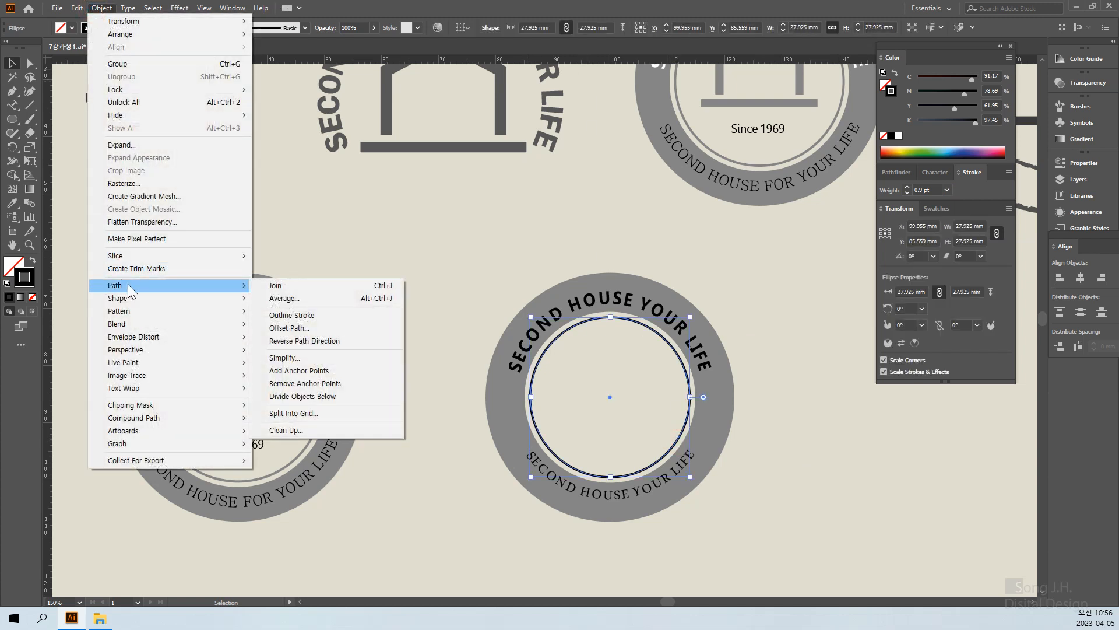
pyautogui.click(311, 316)
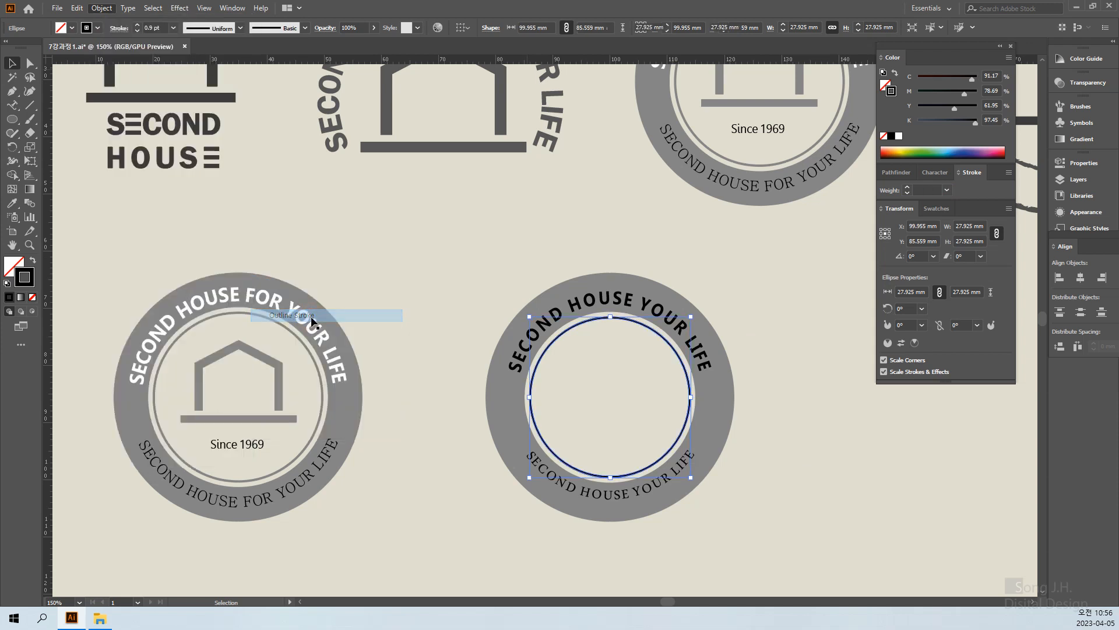
pyautogui.click(399, 281)
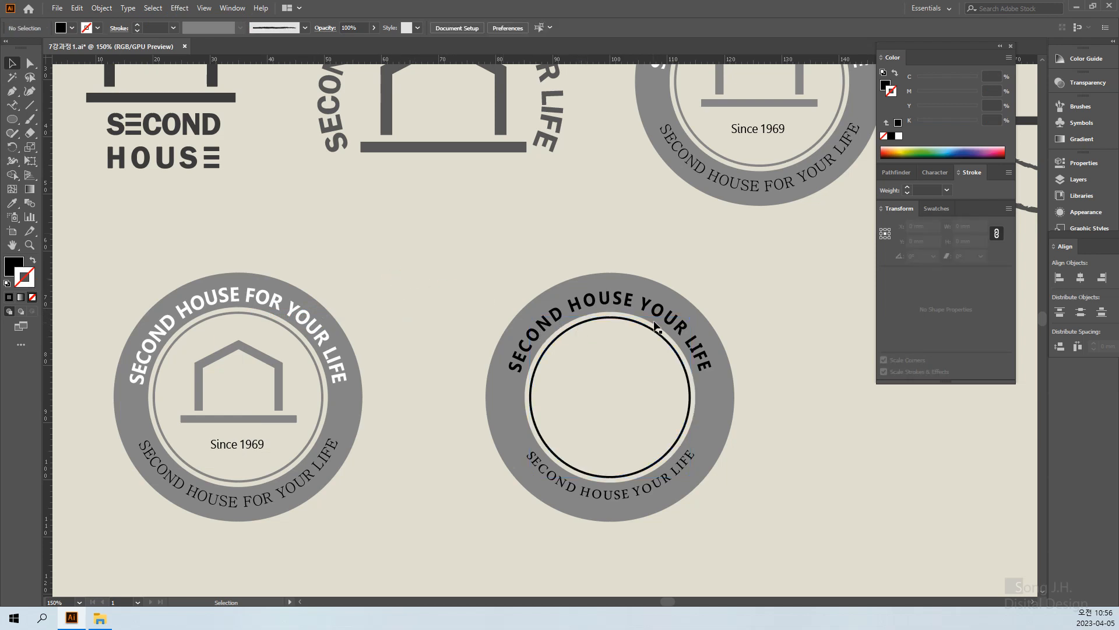
# Step: Recolor the right badge's thin inner ring with the gray sampled by the Eyedropper from the badge's outer ring, then deselect it
pyautogui.click(580, 318)
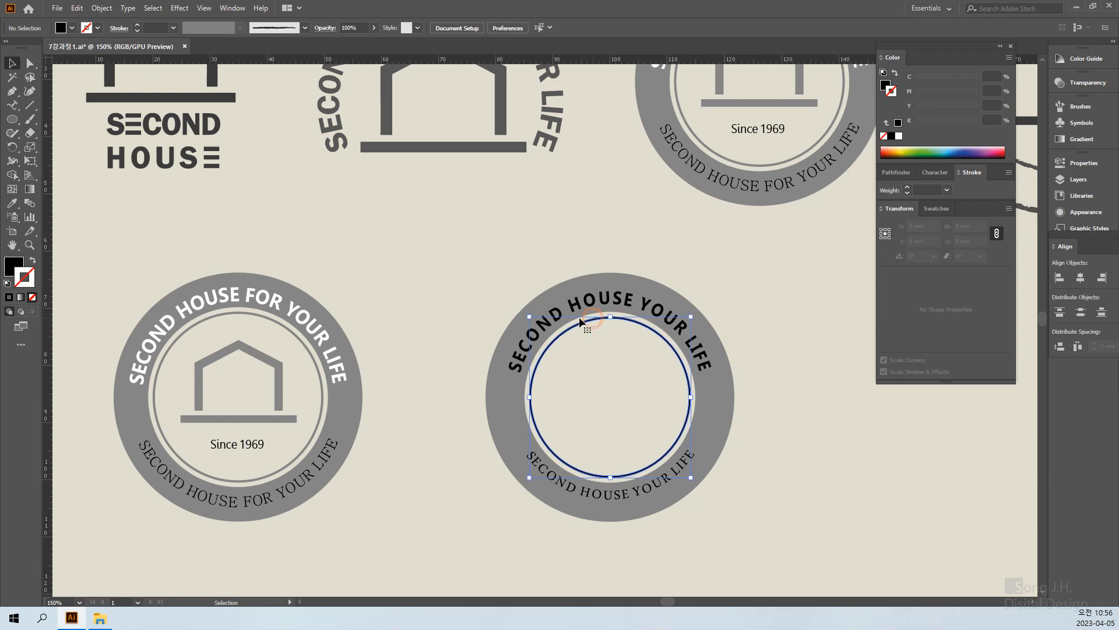
pyautogui.click(11, 264)
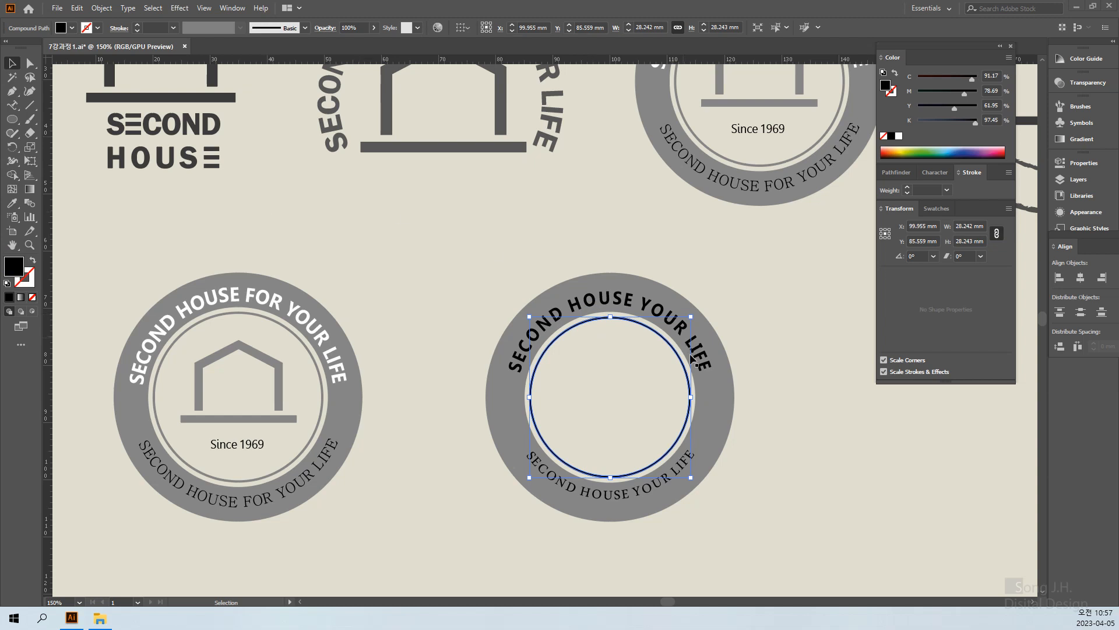
pyautogui.click(12, 203)
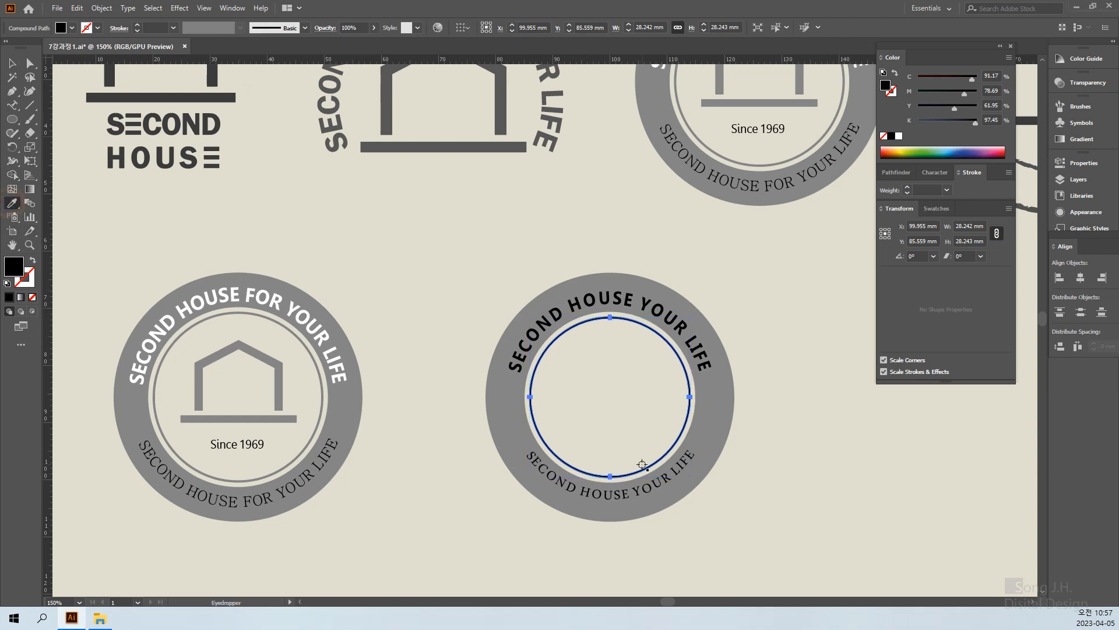
pyautogui.click(719, 432)
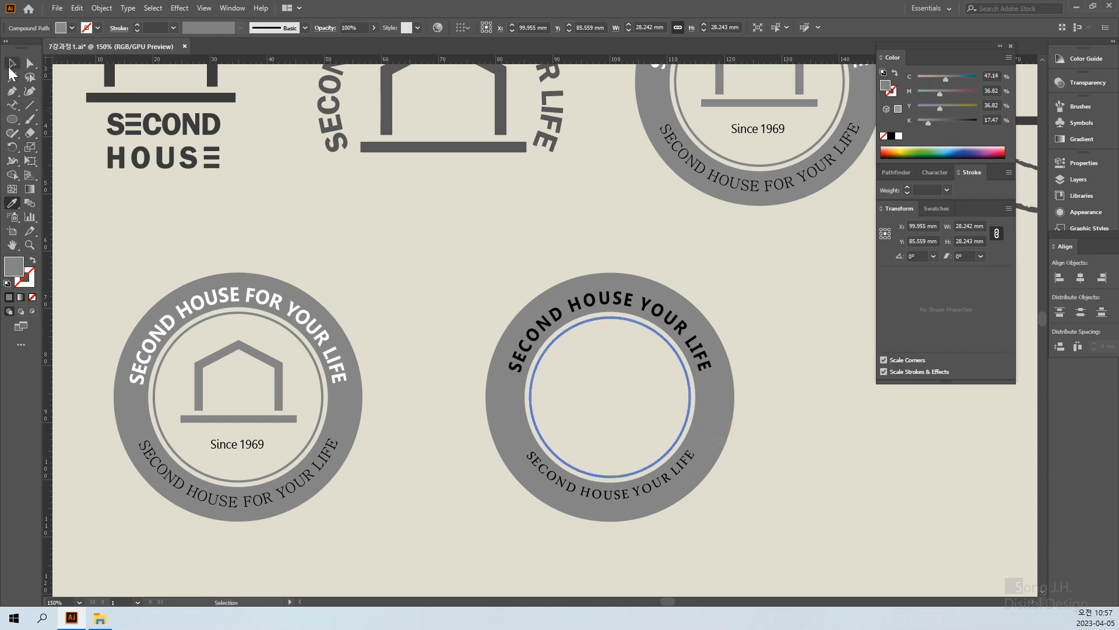
pyautogui.click(12, 63)
pyautogui.click(583, 578)
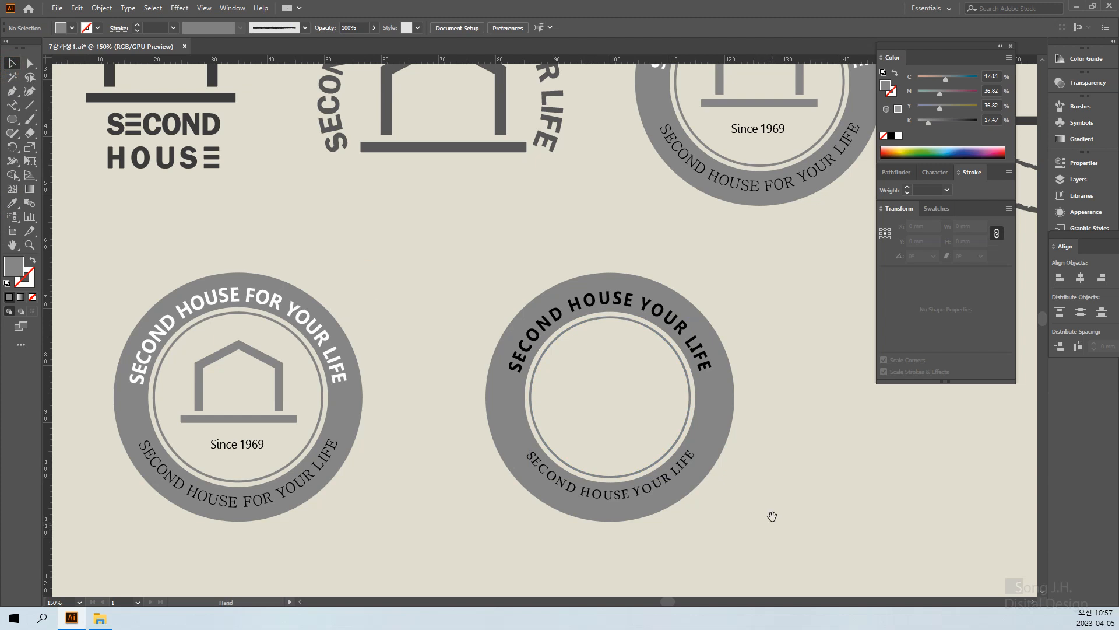
# Step: Duplicate the dark house icon from above the straight SECOND HOUSE lettering into the right badge's inner circle
pyautogui.moveTo(758, 540); pyautogui.dragTo(741, 510)
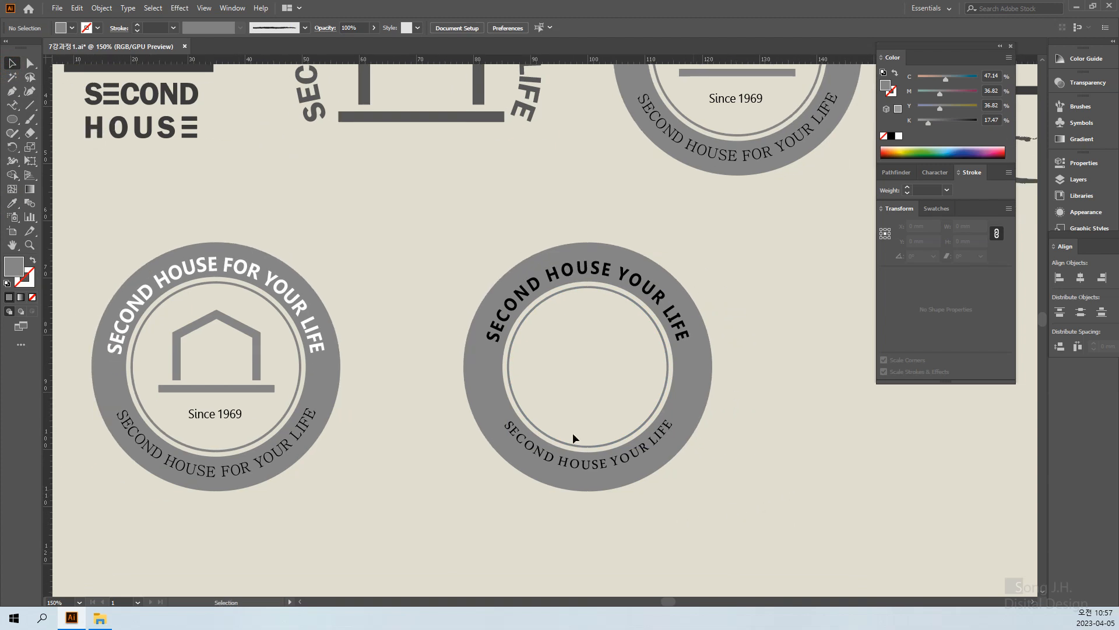
pyautogui.moveTo(209, 108); pyautogui.dragTo(220, 180)
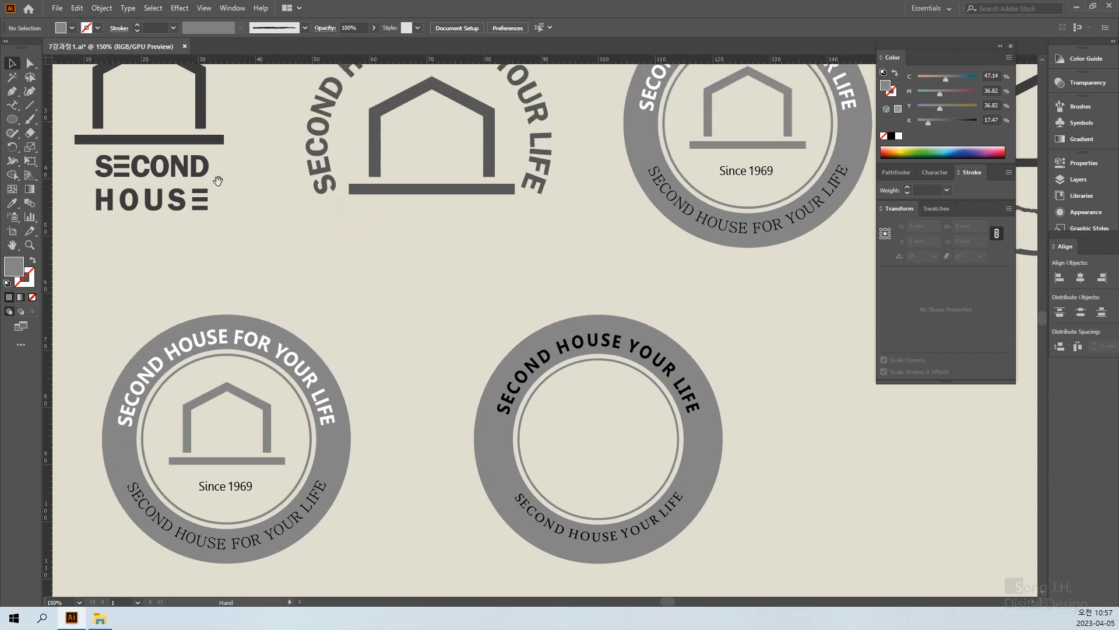
pyautogui.click(203, 142)
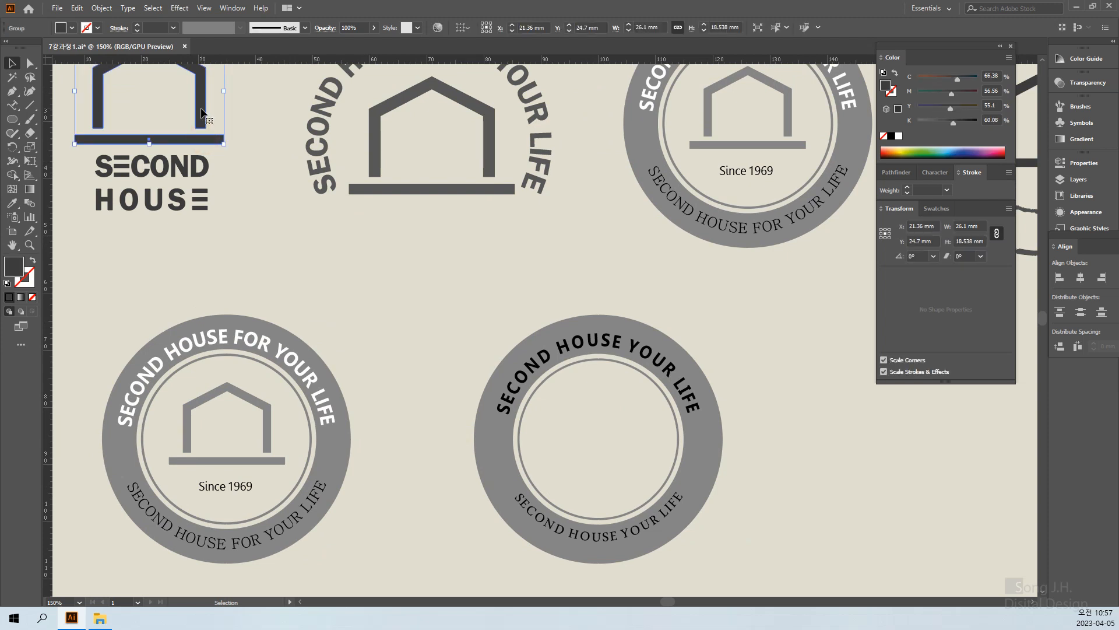
pyautogui.moveTo(201, 112); pyautogui.dragTo(649, 443)
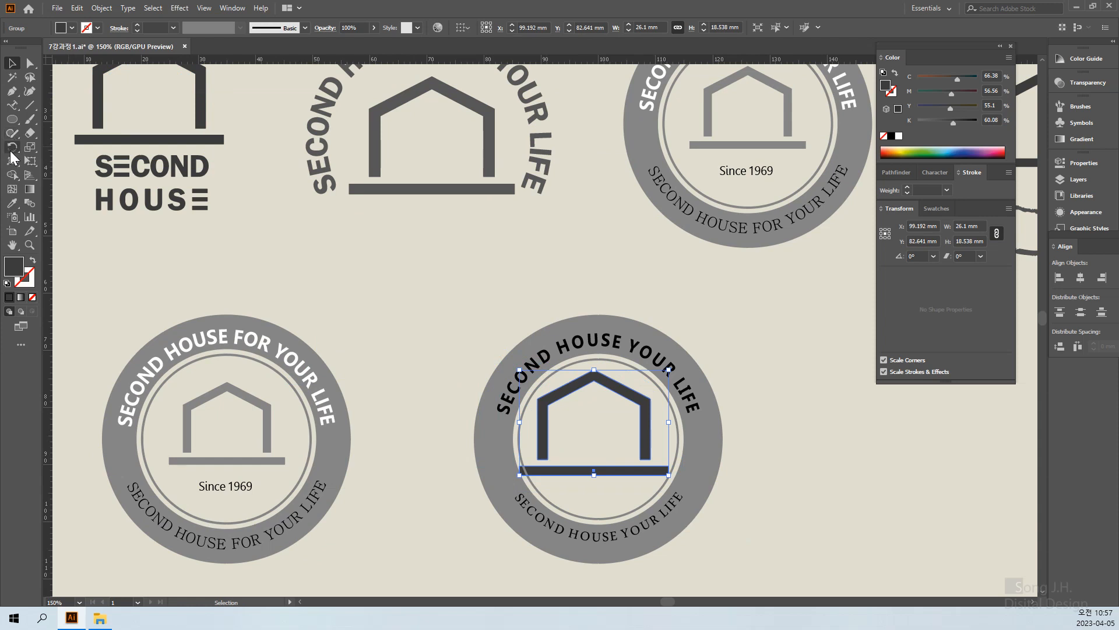
# Step: Scale the copied house icon in the right badge uniformly to 70%
pyautogui.doubleClick(29, 146)
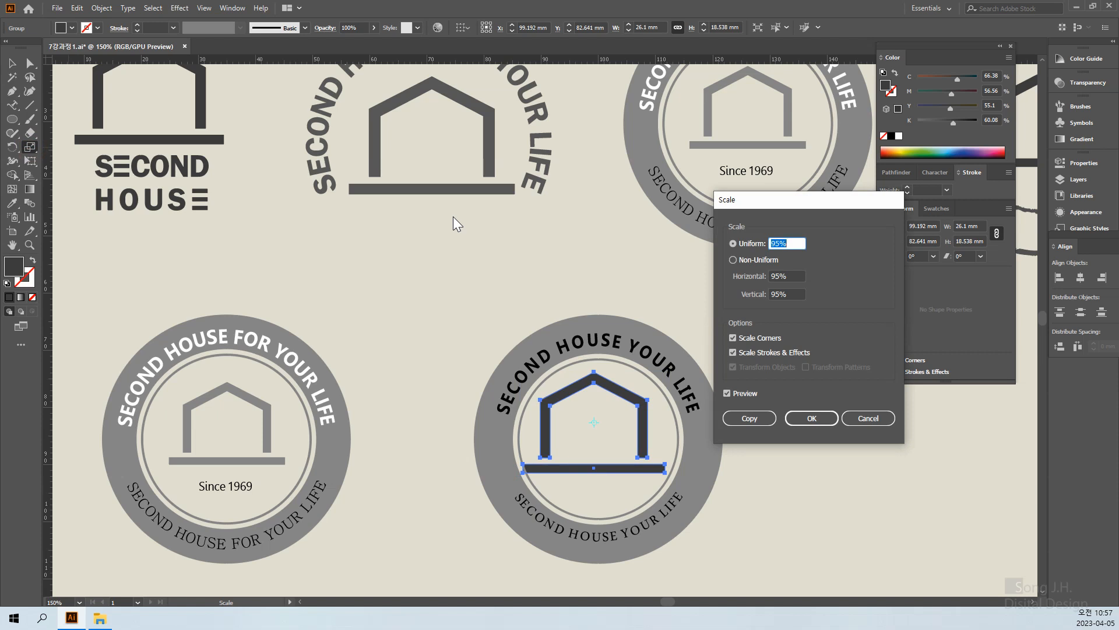
pyautogui.write('70')
pyautogui.press('Return')
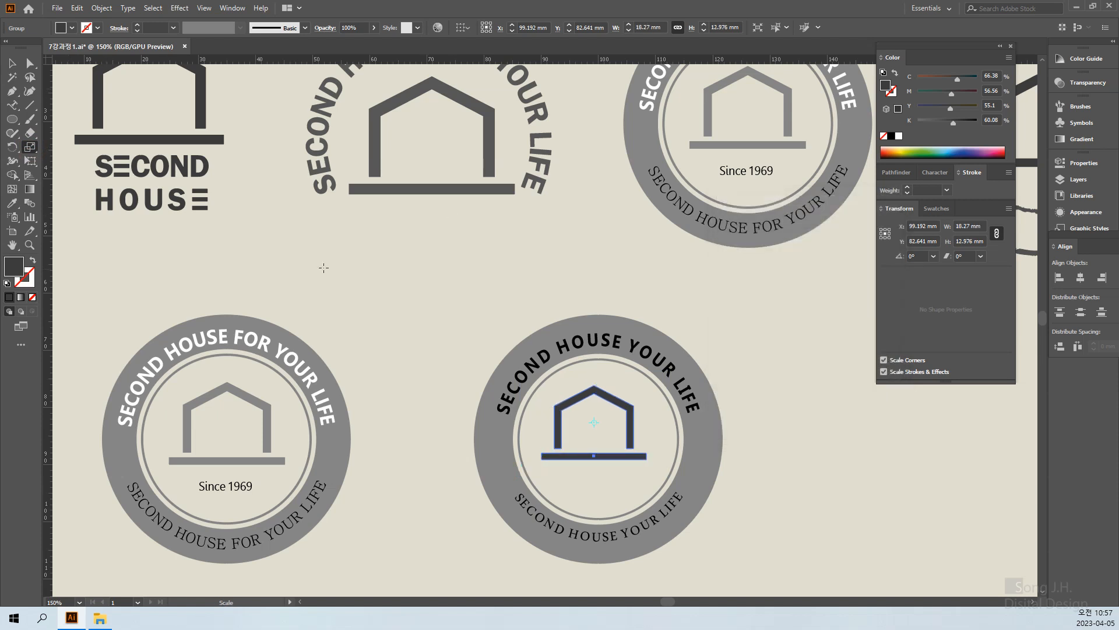
pyautogui.click(12, 63)
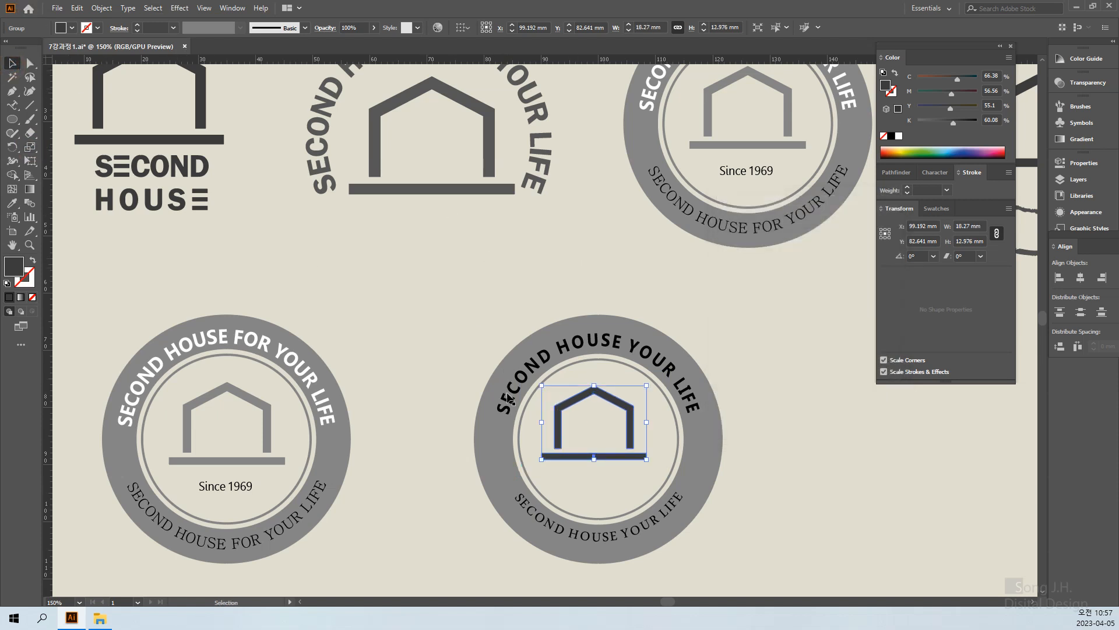
# Step: Reposition the scaled house icon so it sits horizontally centered inside the right badge's inner circle, then deselect it
pyautogui.click(450, 539)
pyautogui.moveTo(631, 407); pyautogui.dragTo(638, 416)
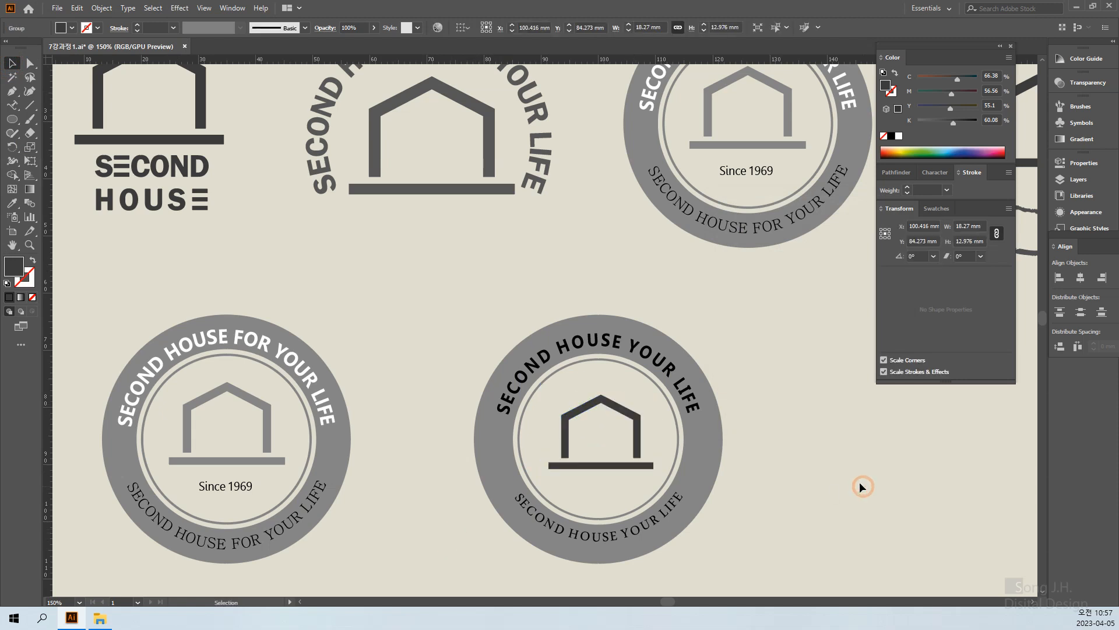
pyautogui.click(862, 487)
pyautogui.scroll(-2, 821, 440)
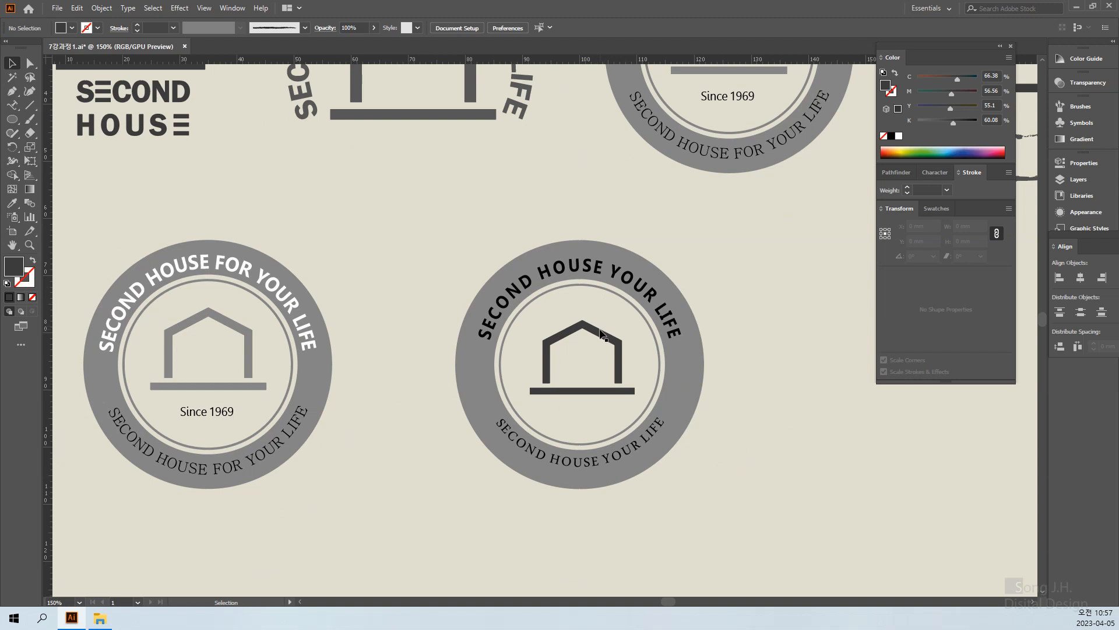
pyautogui.hotkey('ctrl', 'z')
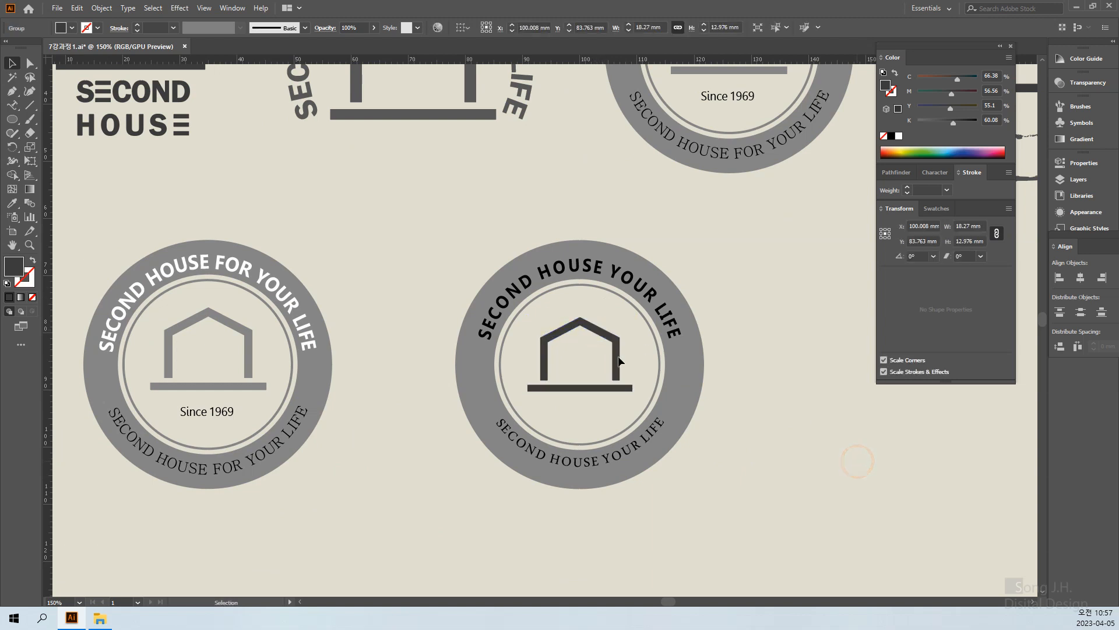
pyautogui.click(618, 352)
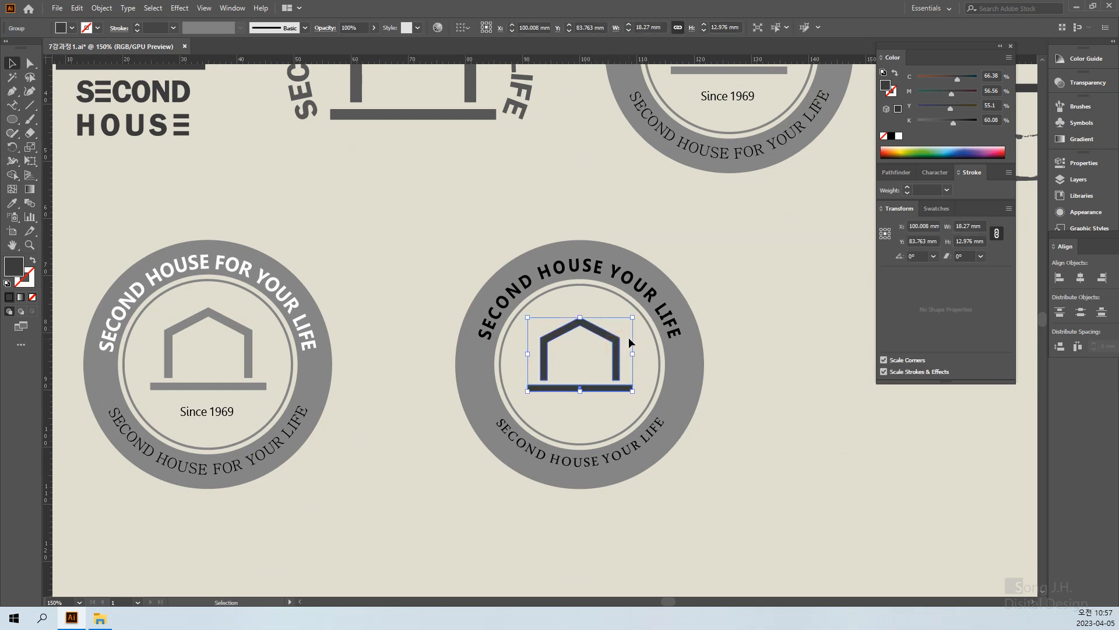
pyautogui.click(757, 456)
pyautogui.moveTo(764, 496); pyautogui.dragTo(734, 475)
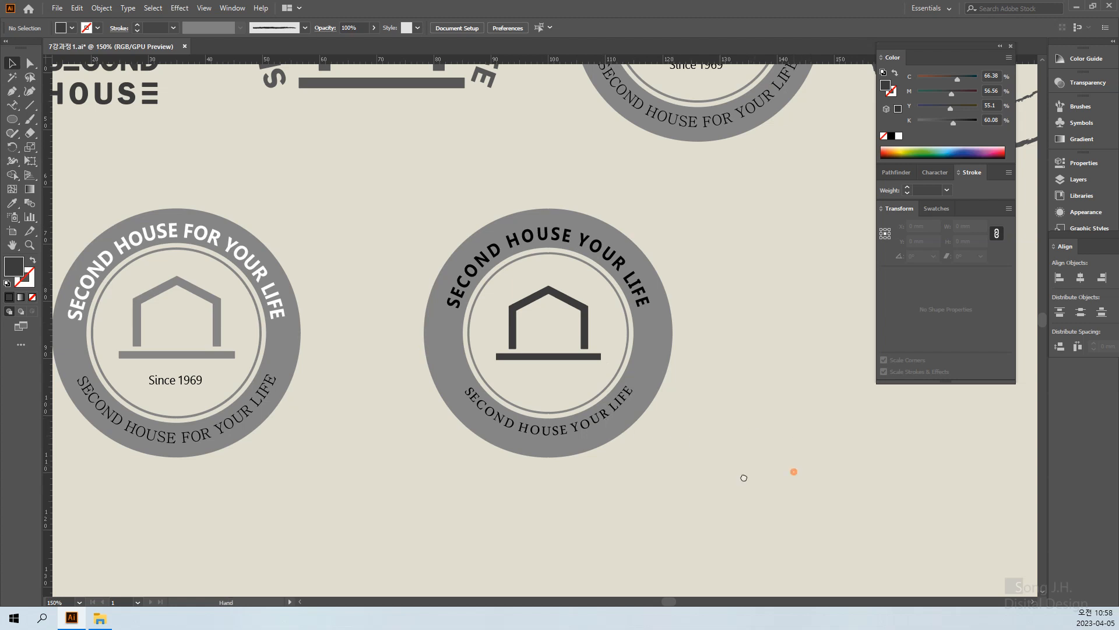
pyautogui.moveTo(794, 470); pyautogui.dragTo(666, 478)
pyautogui.hotkey('ctrl', '1')
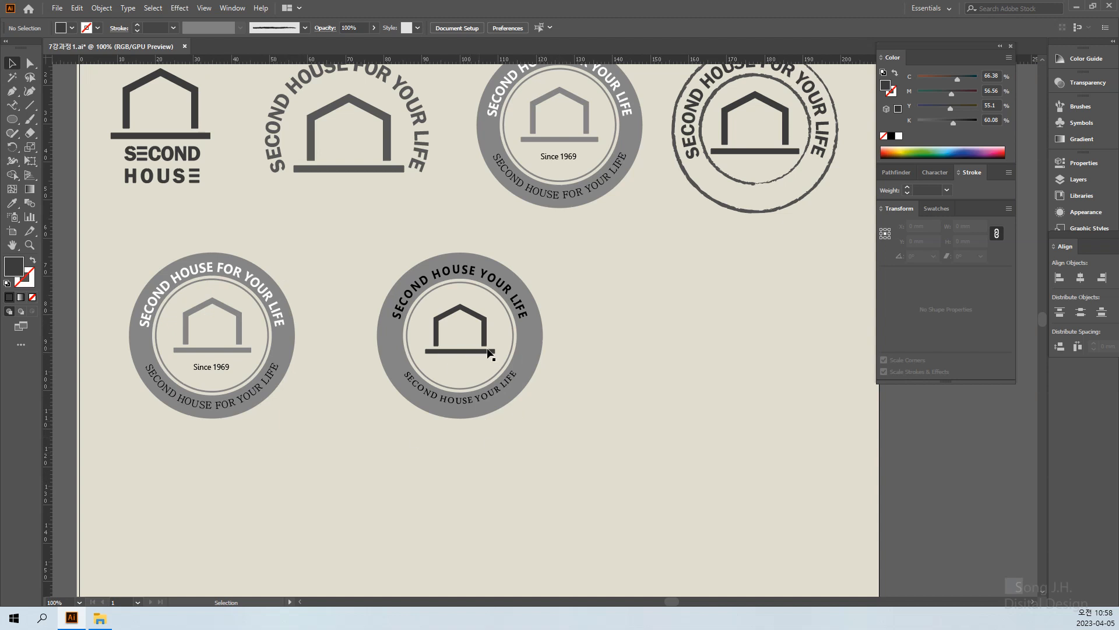
pyautogui.press('a')
pyautogui.scroll(1, 703, 368)
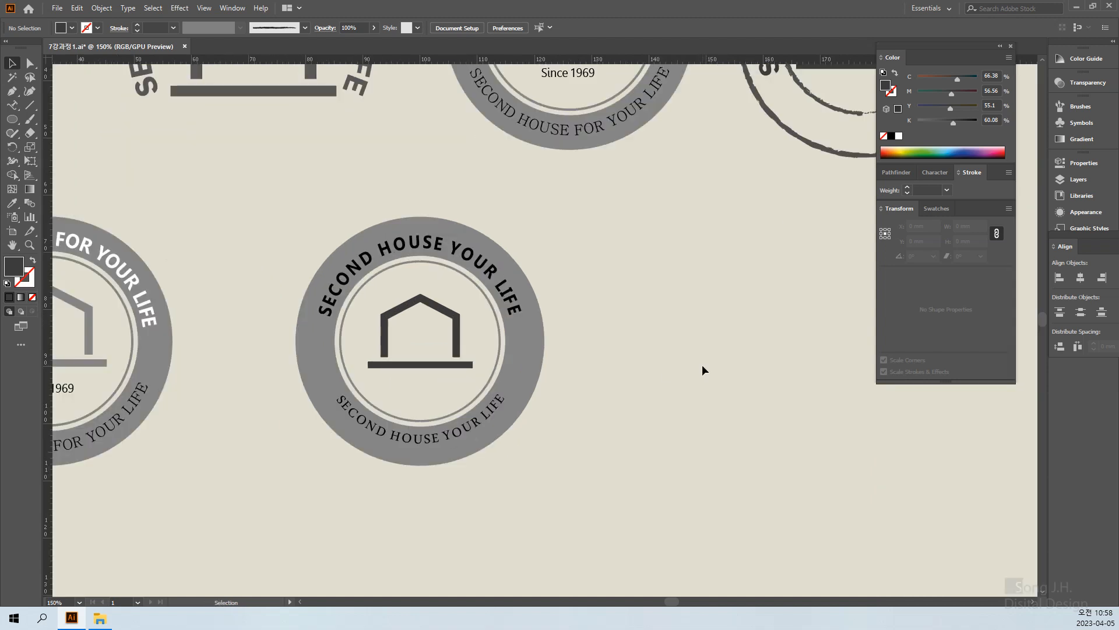
# Step: Recolor the house icon in the right badge with the gray sampled by the Eyedropper from its outer ring, then deselect it
pyautogui.scroll(2, 501, 289)
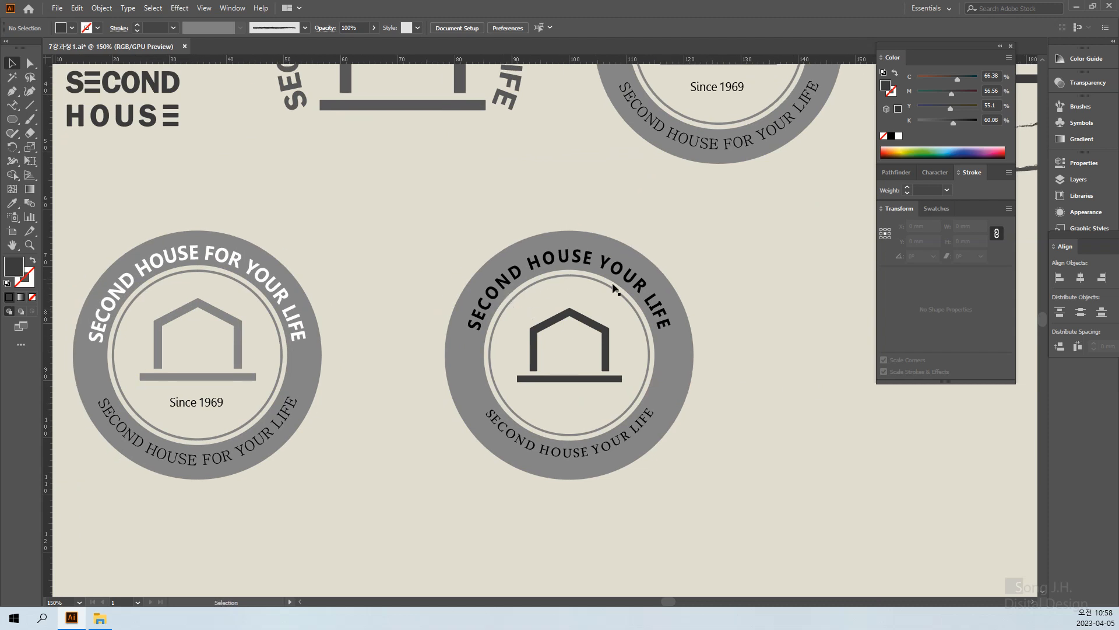
pyautogui.click(680, 367)
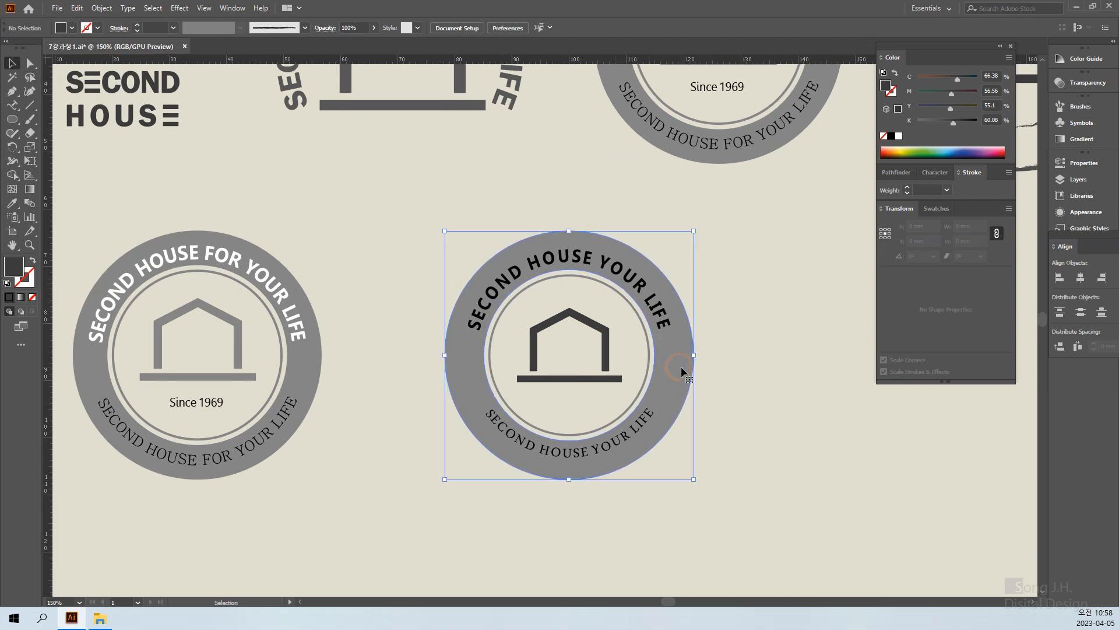
pyautogui.click(605, 357)
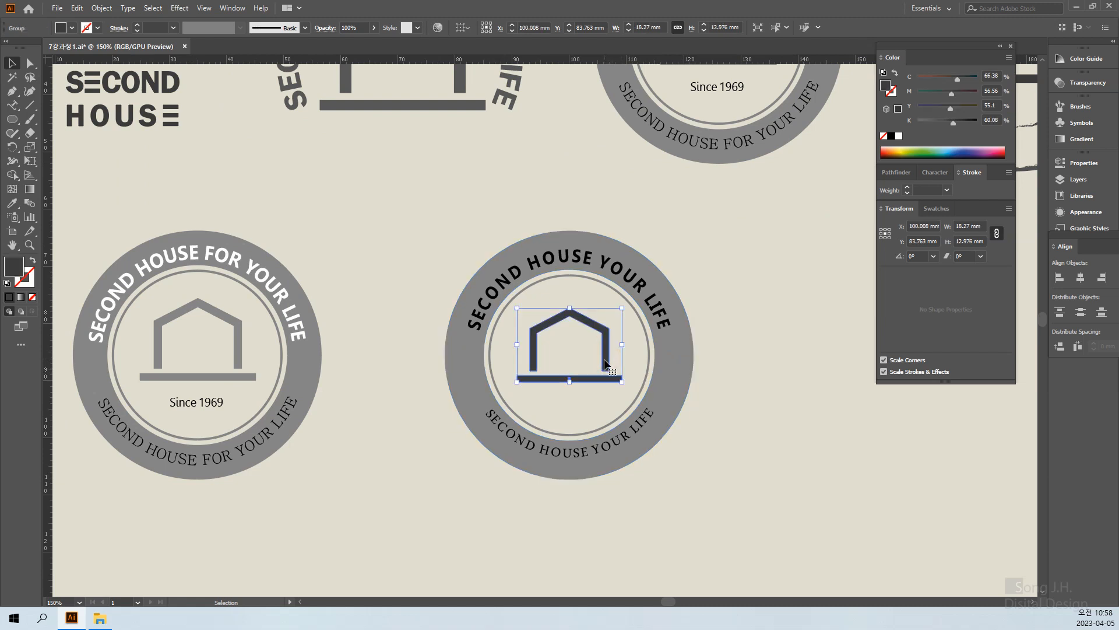
pyautogui.click(12, 204)
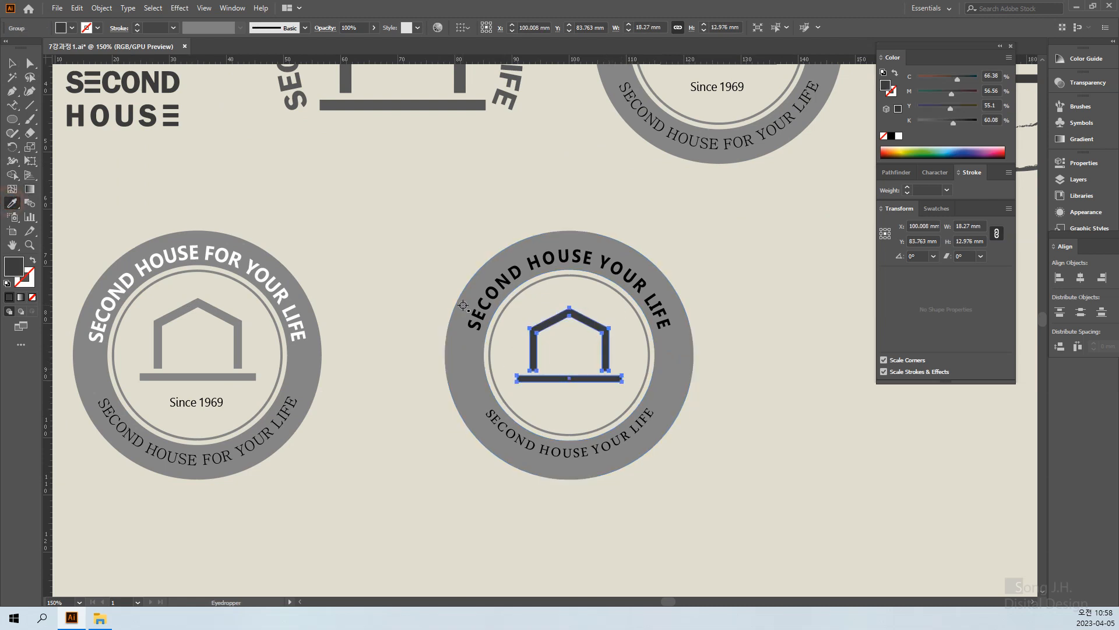
pyautogui.click(674, 386)
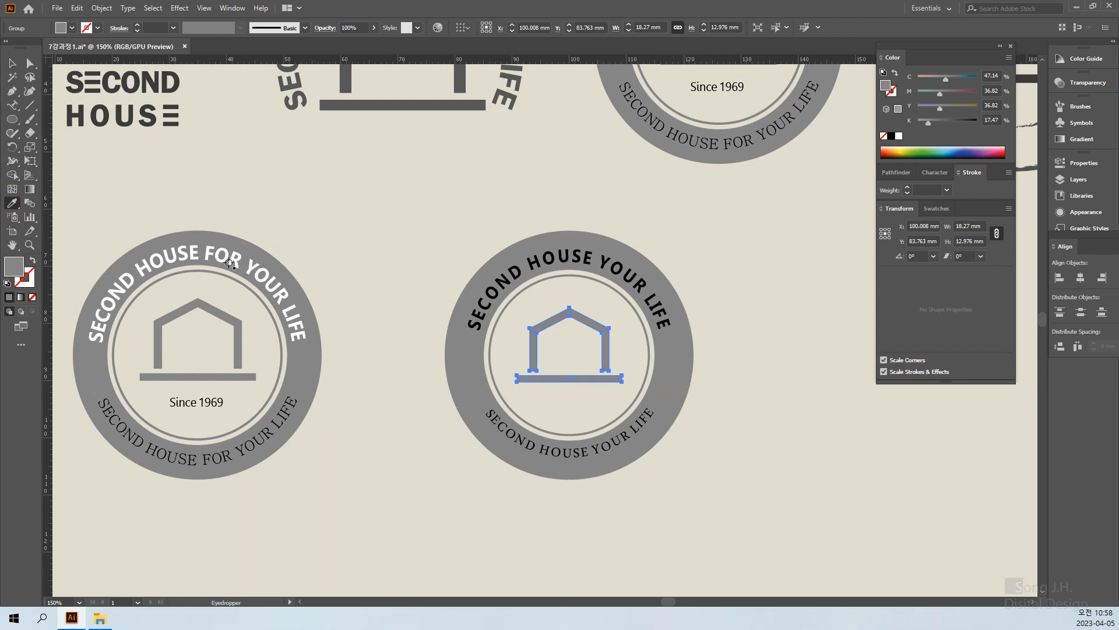
pyautogui.click(12, 63)
pyautogui.click(361, 205)
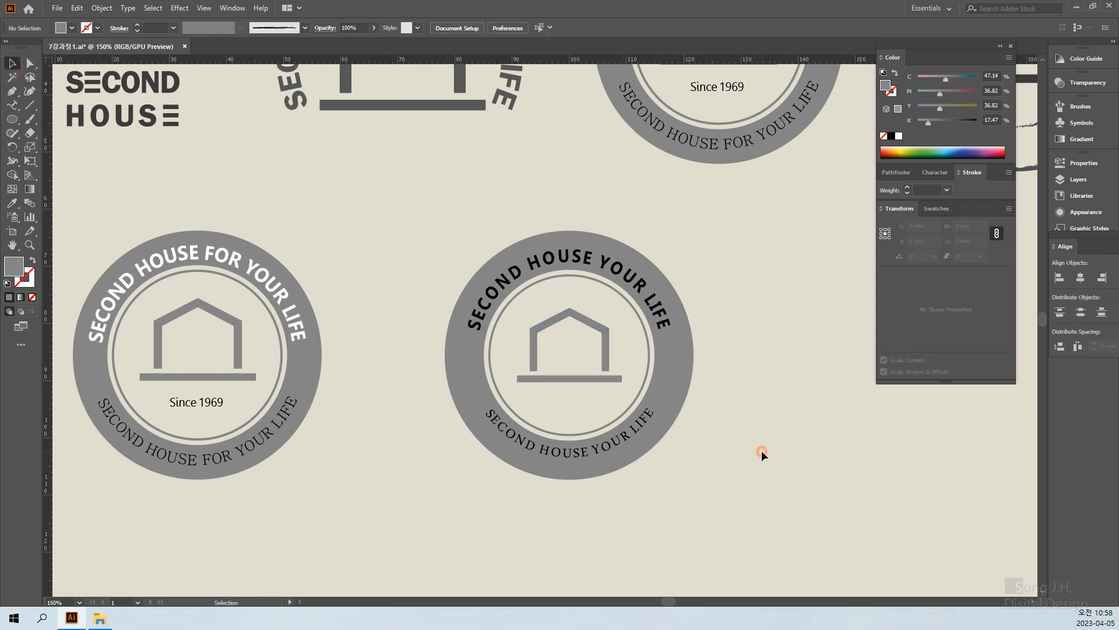
# Step: Duplicate the Since 1969 text from the left badge to below the house icon in the right badge, then deselect it
pyautogui.hotkey('ctrl', '-')
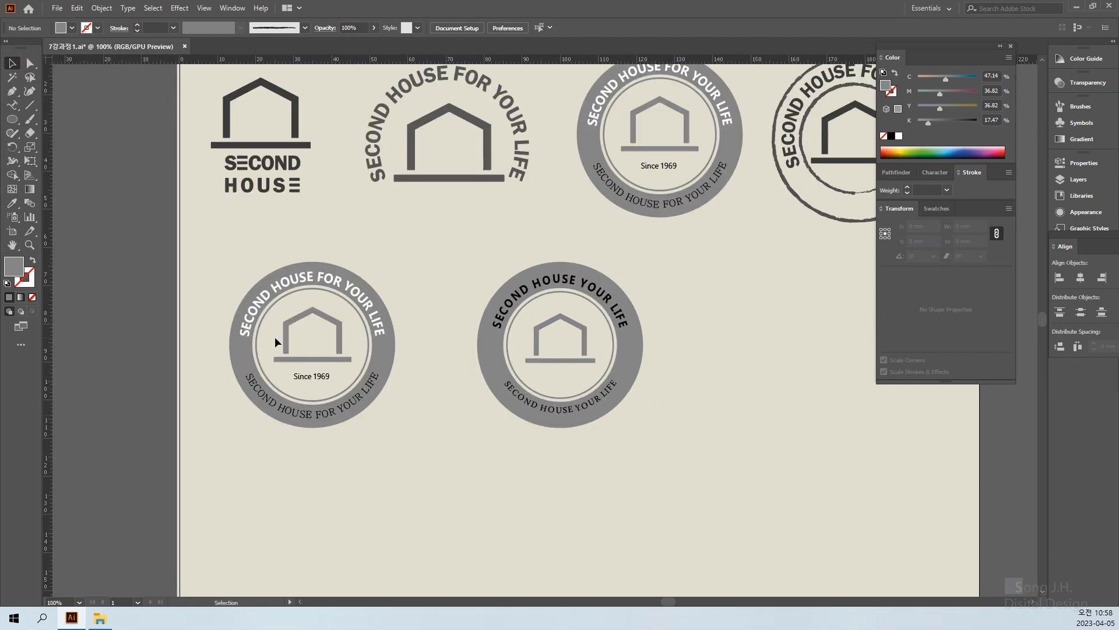
pyautogui.click(328, 378)
pyautogui.moveTo(326, 380); pyautogui.dragTo(575, 379)
pyautogui.click(796, 443)
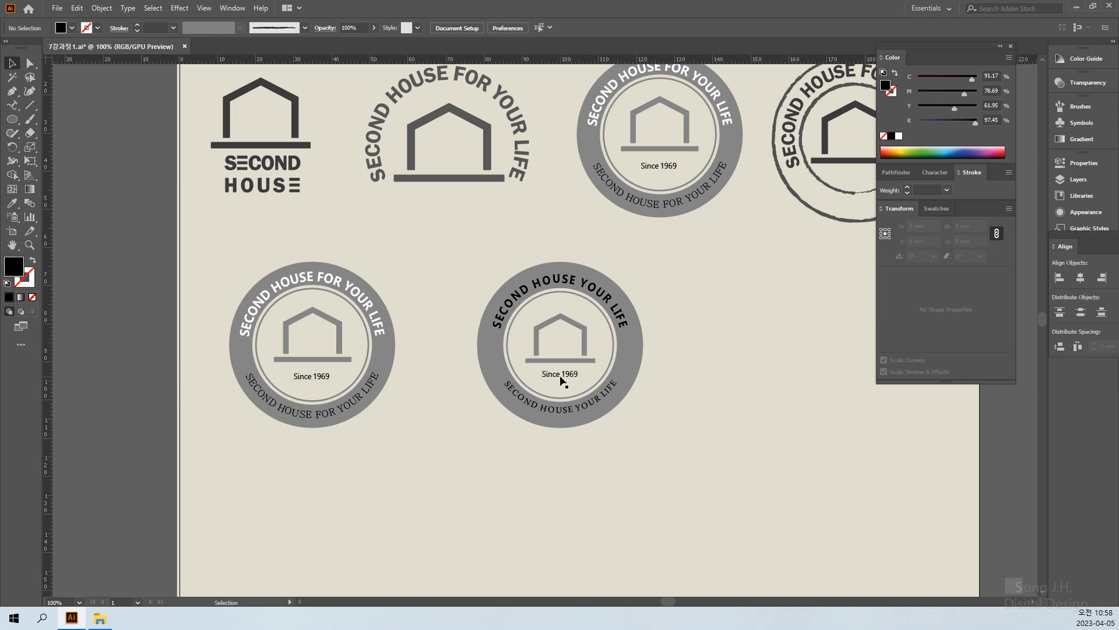
pyautogui.click(736, 409)
# Step: Select all parts of the right badge and move them together about 5.5 mm toward the left badge
pyautogui.click(524, 298)
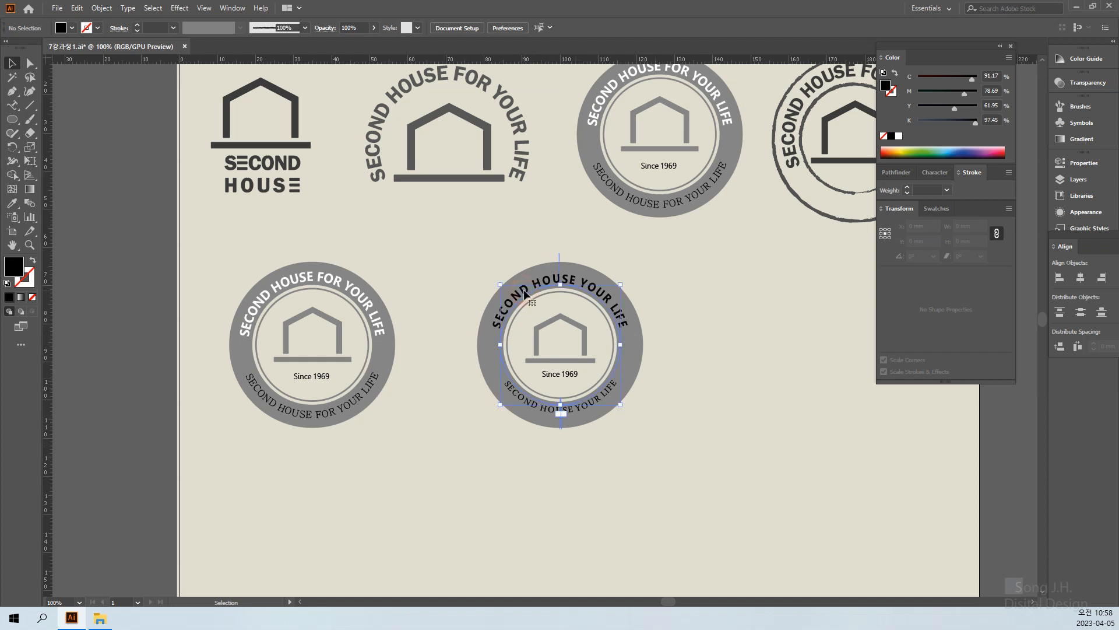
pyautogui.click(724, 354)
pyautogui.press('space')
pyautogui.moveTo(711, 415); pyautogui.dragTo(677, 422)
pyautogui.moveTo(382, 253); pyautogui.dragTo(628, 452)
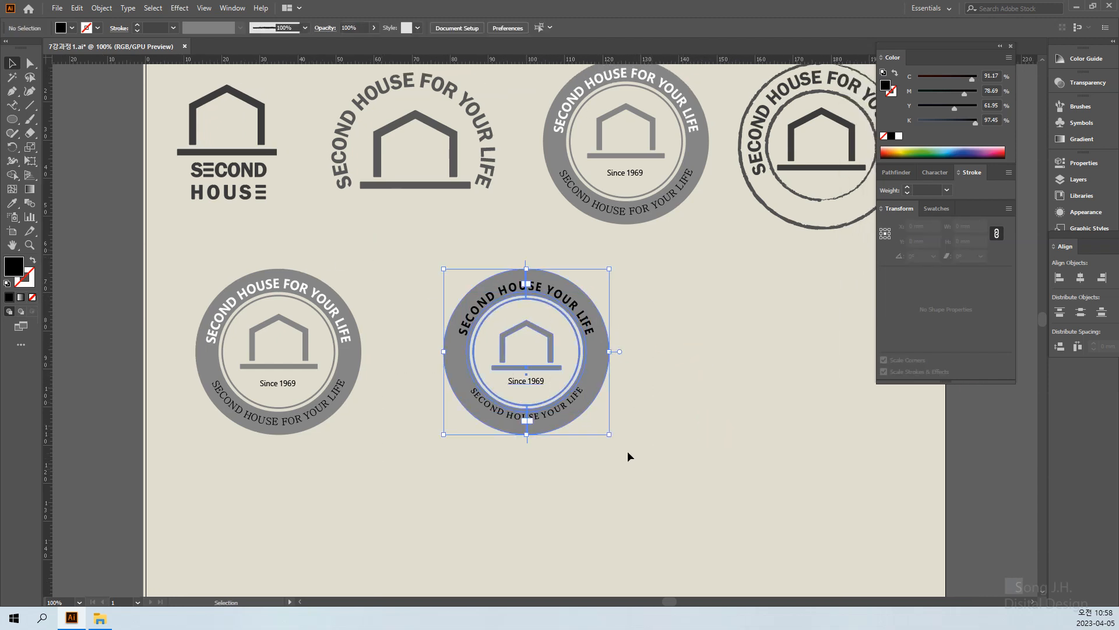
pyautogui.click(591, 379)
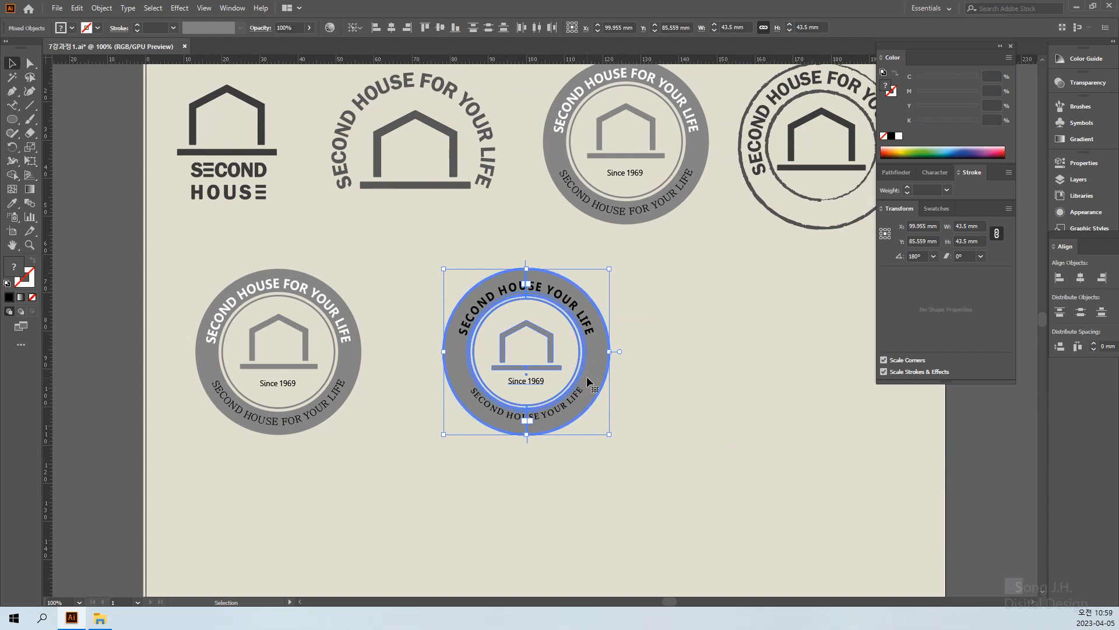
pyautogui.moveTo(587, 377); pyautogui.dragTo(568, 376)
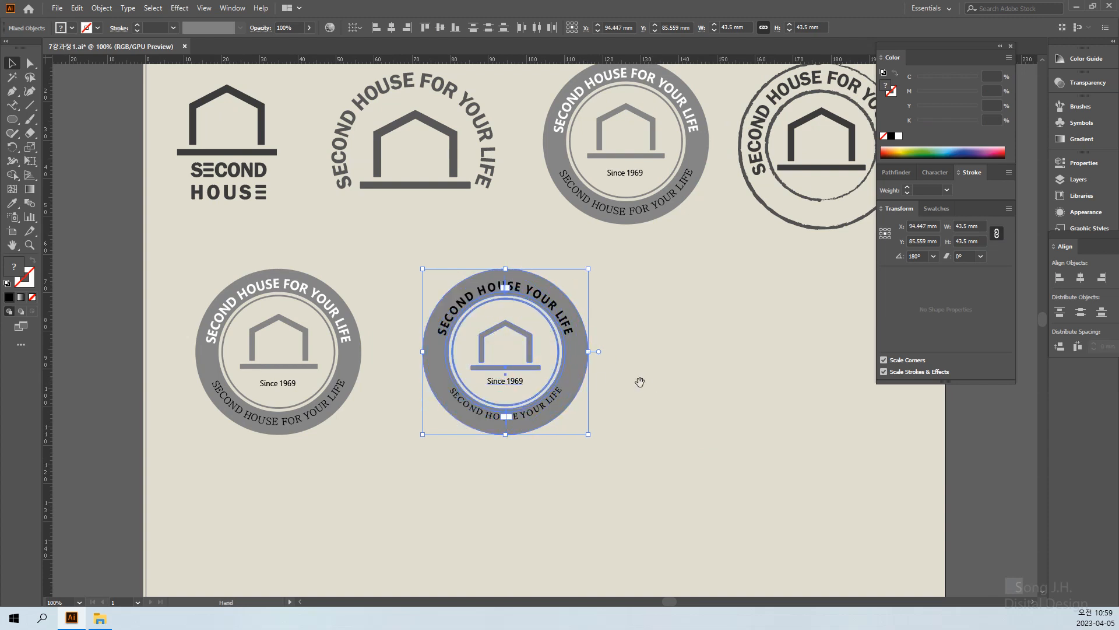
# Step: Duplicate the complete SECOND HOUSE YOUR LIFE badge about 50 mm to its right, then deselect the copy
pyautogui.click(757, 430)
pyautogui.moveTo(406, 253); pyautogui.dragTo(653, 464)
pyautogui.moveTo(552, 402); pyautogui.dragTo(744, 400)
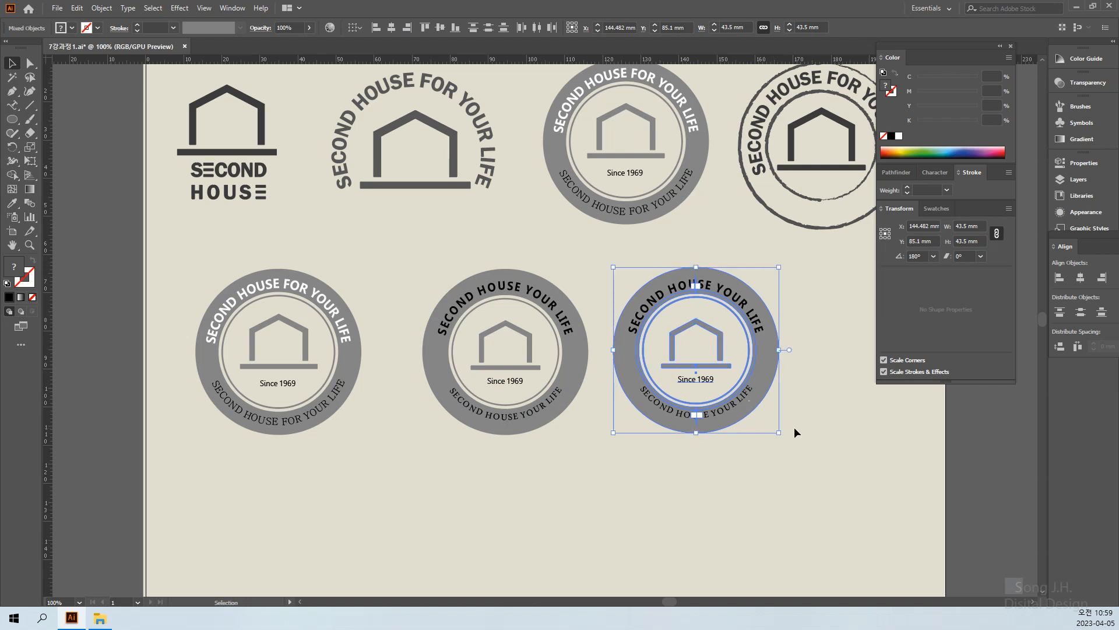
pyautogui.click(795, 428)
pyautogui.moveTo(826, 402); pyautogui.dragTo(714, 412)
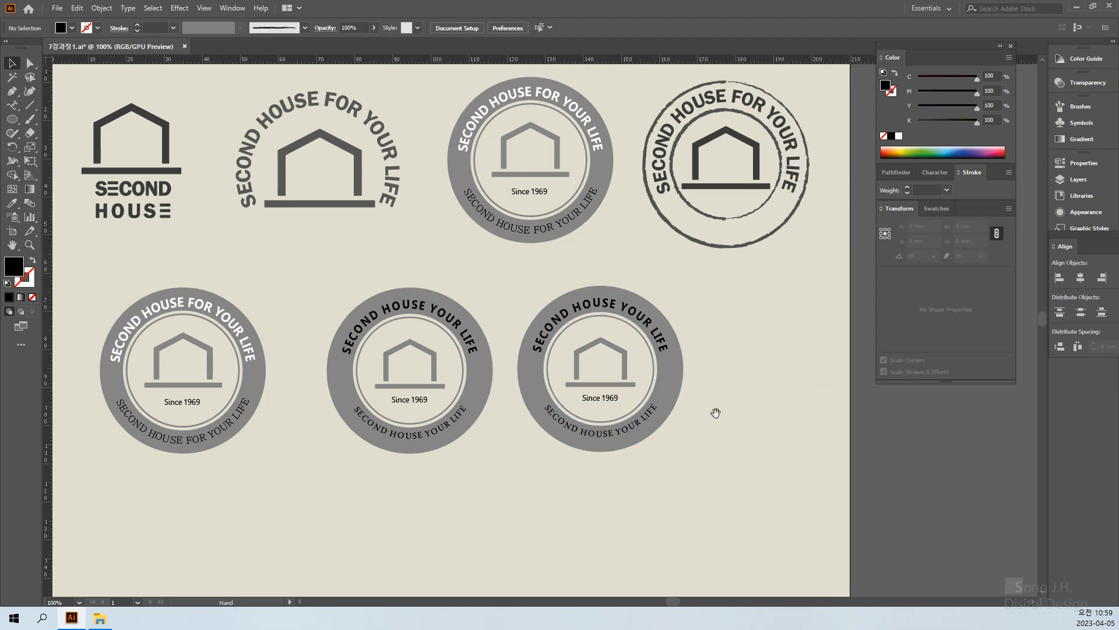
# Step: Convert the bold upper curved text of the duplicated badge to outlines with Create Outlines, then deselect it
pyautogui.click(577, 309)
pyautogui.moveTo(527, 287); pyautogui.dragTo(712, 472)
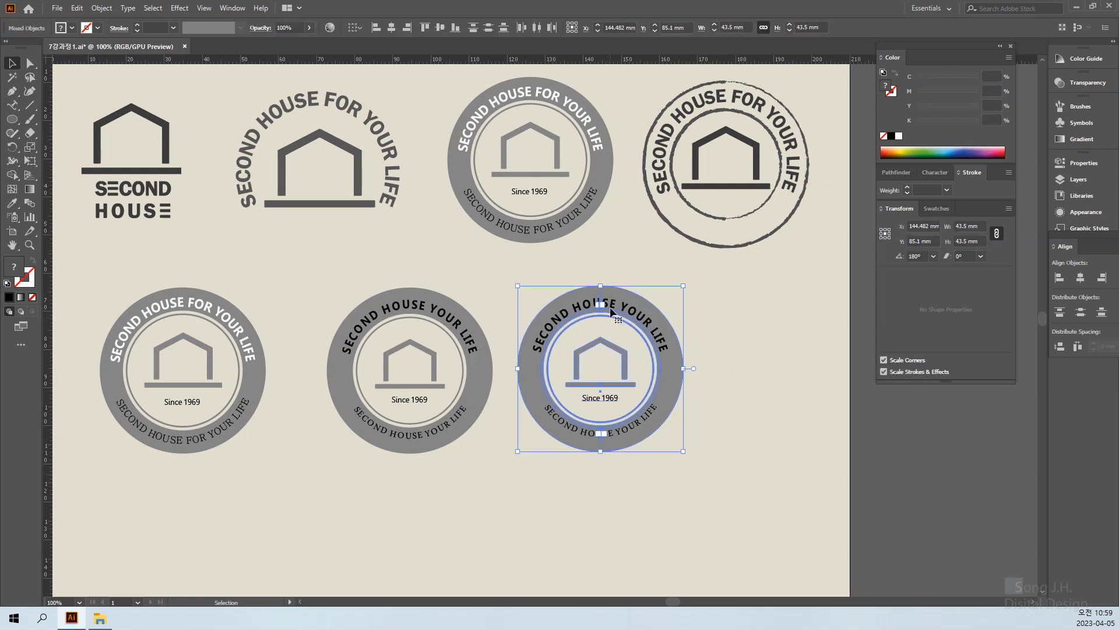
pyautogui.rightClick(613, 304)
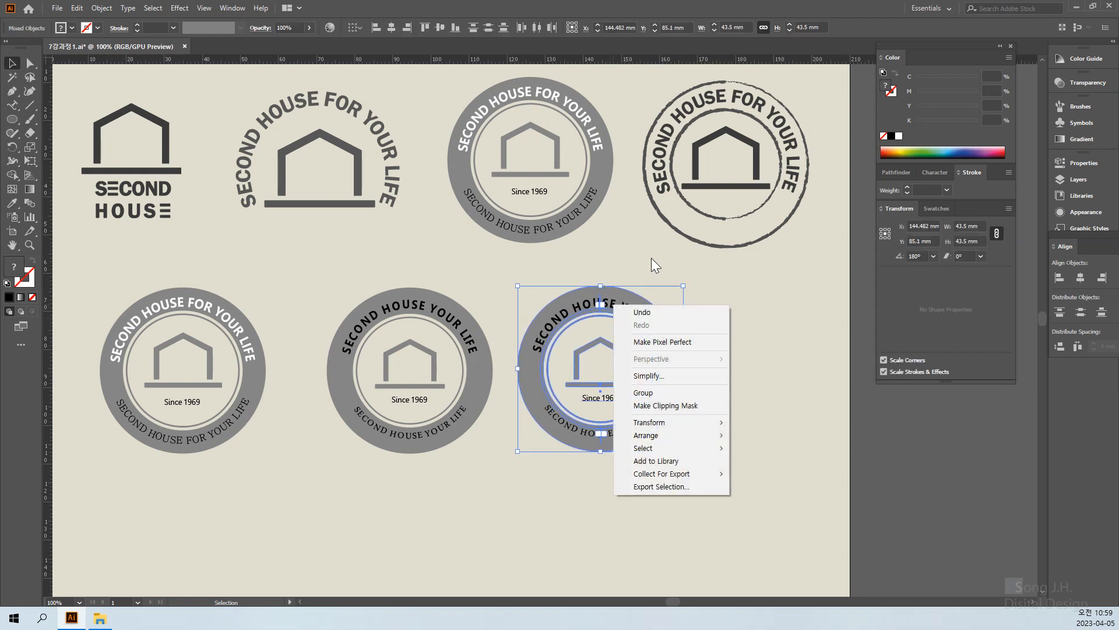
pyautogui.click(651, 258)
pyautogui.click(587, 304)
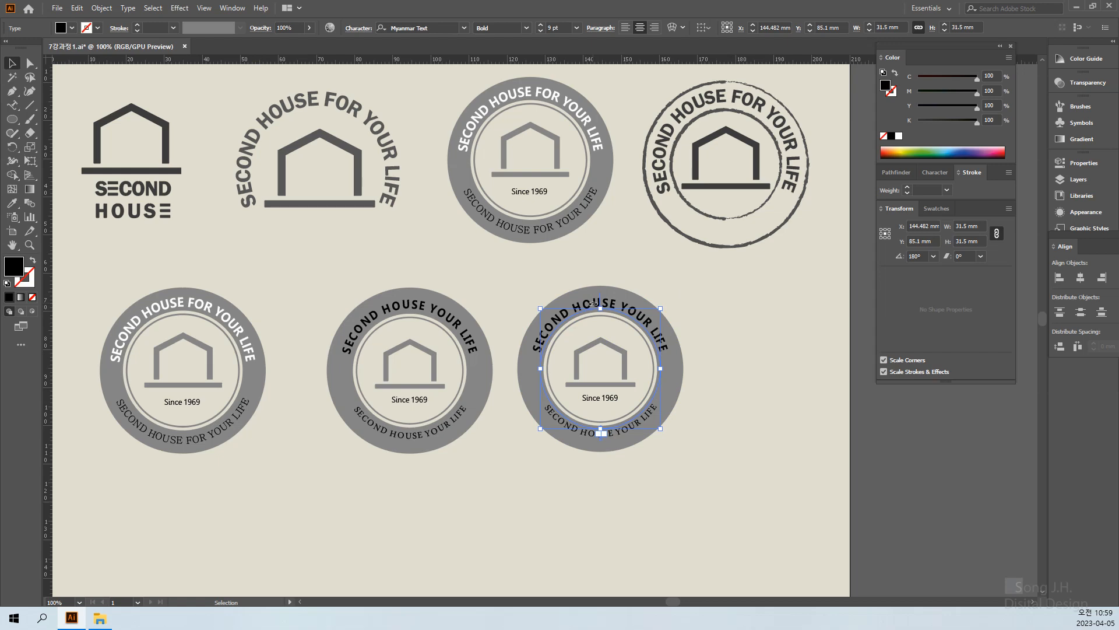
pyautogui.click(101, 8)
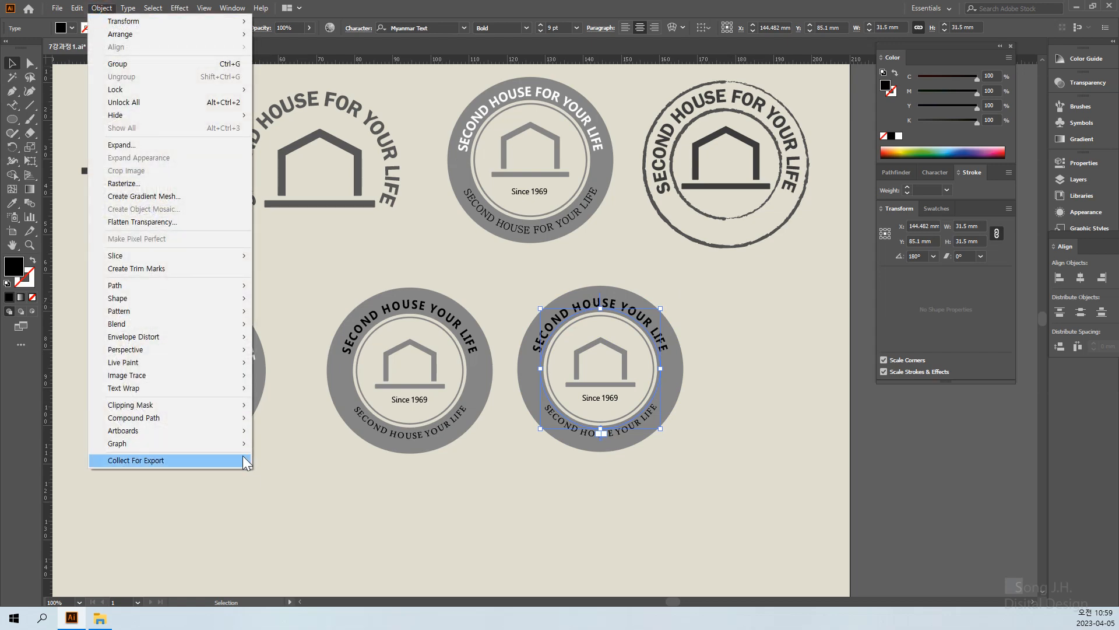
pyautogui.moveTo(211, 330)
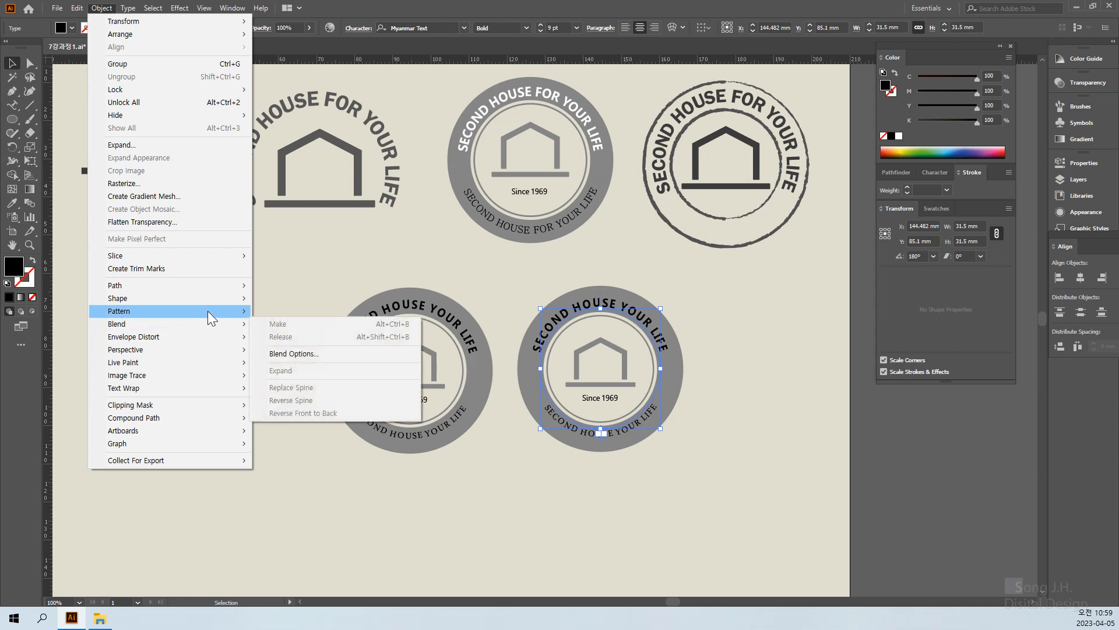
pyautogui.moveTo(204, 290)
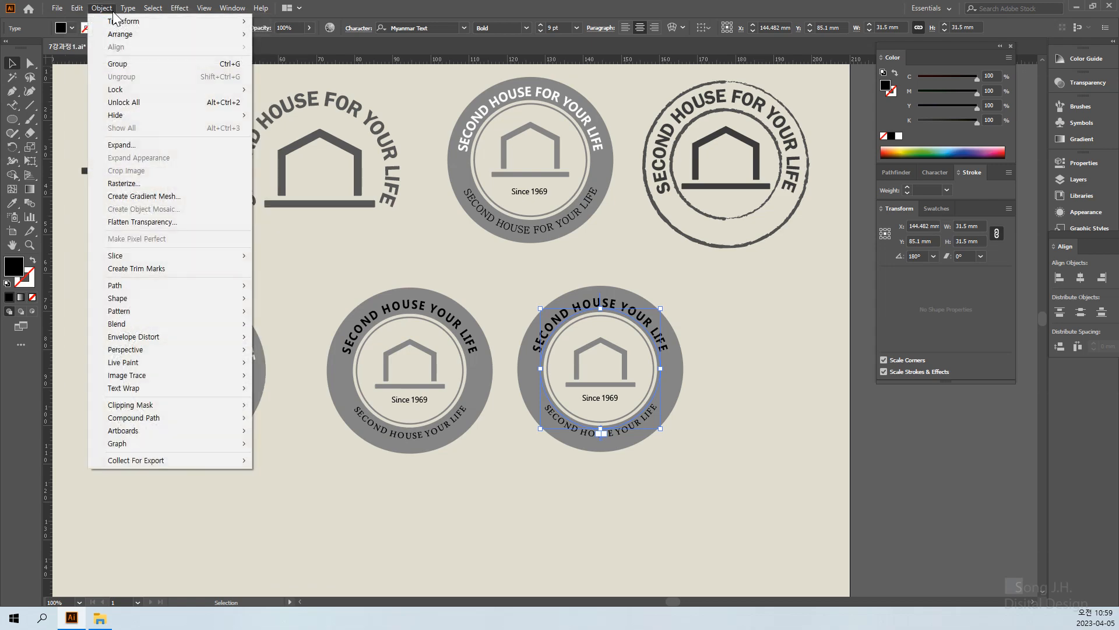
pyautogui.moveTo(128, 8)
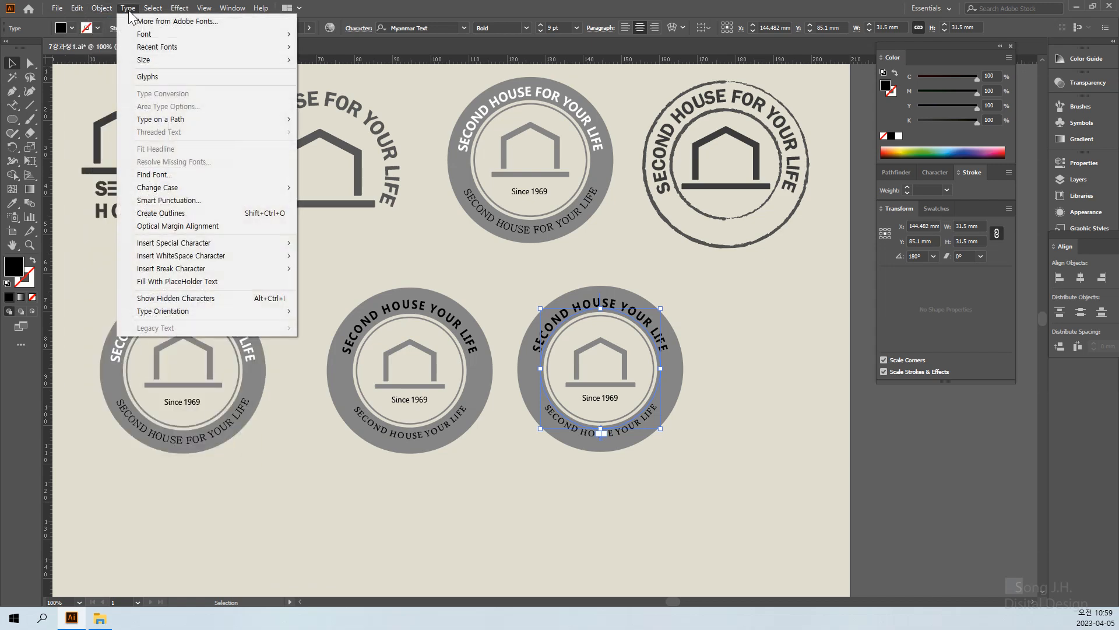
pyautogui.click(162, 213)
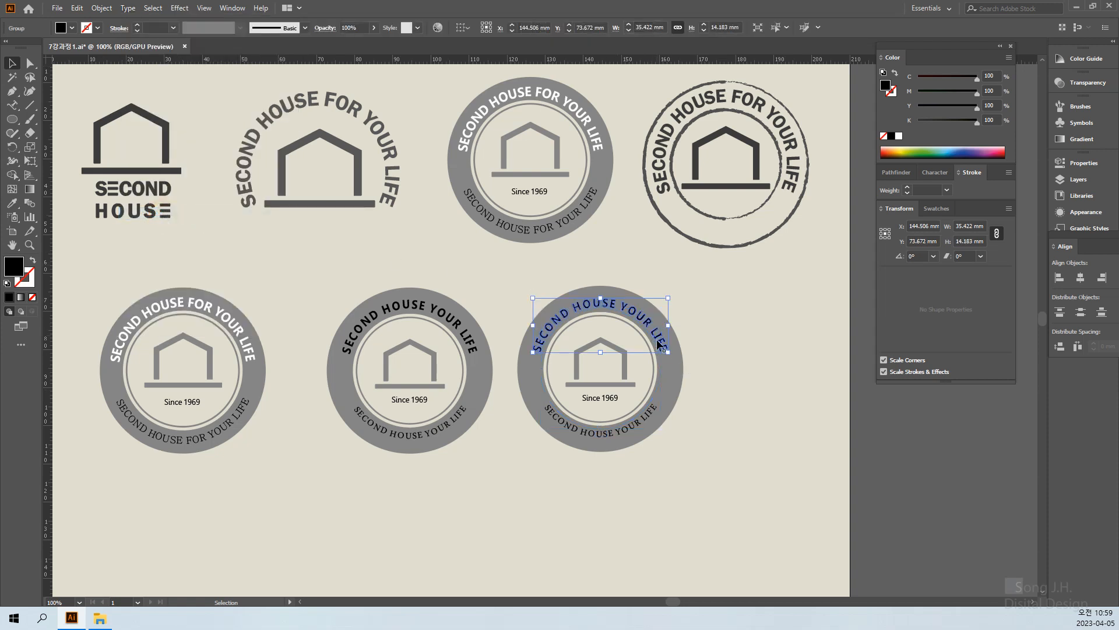
pyautogui.click(763, 437)
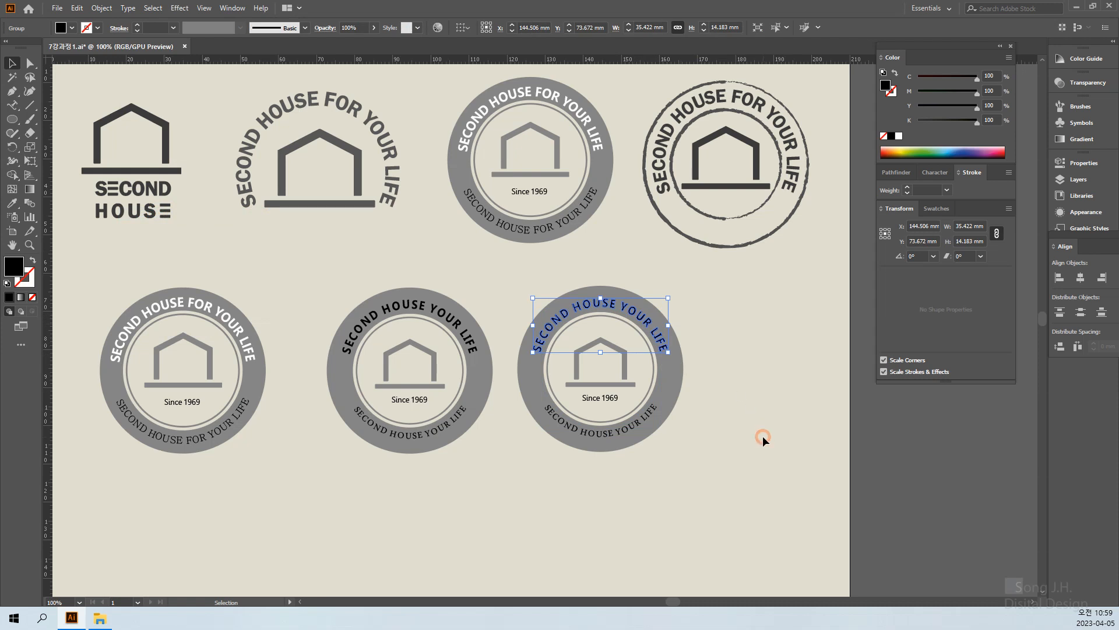
# Step: Convert the lower curved text of the duplicated badge to outlines with Create Outlines, then deselect it
pyautogui.click(591, 440)
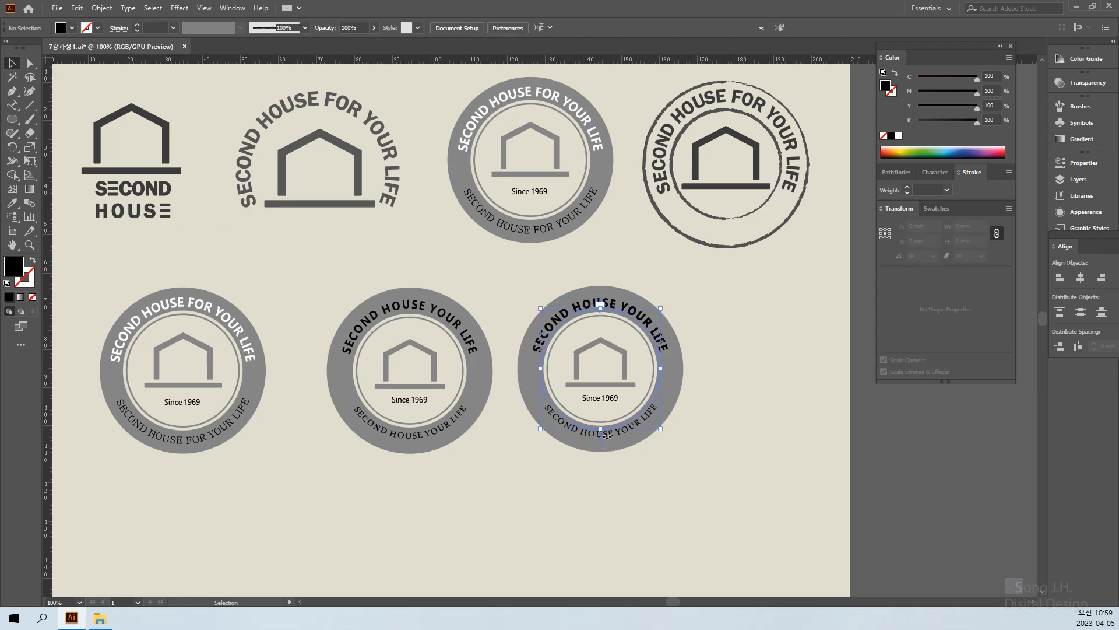
pyautogui.click(151, 8)
pyautogui.moveTo(128, 8)
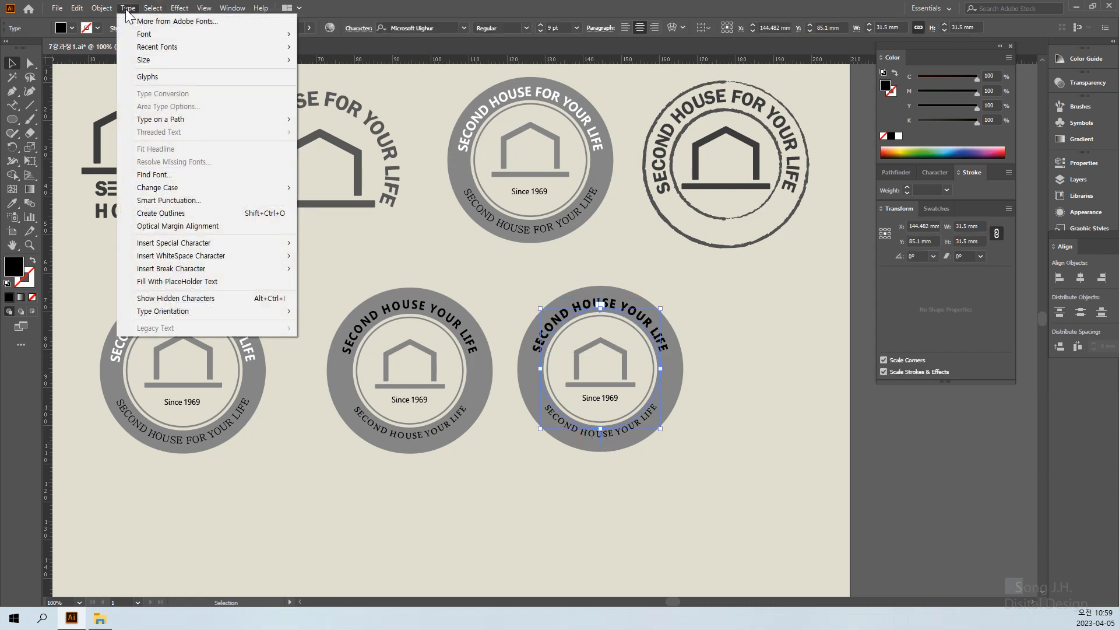
pyautogui.click(162, 214)
pyautogui.click(740, 446)
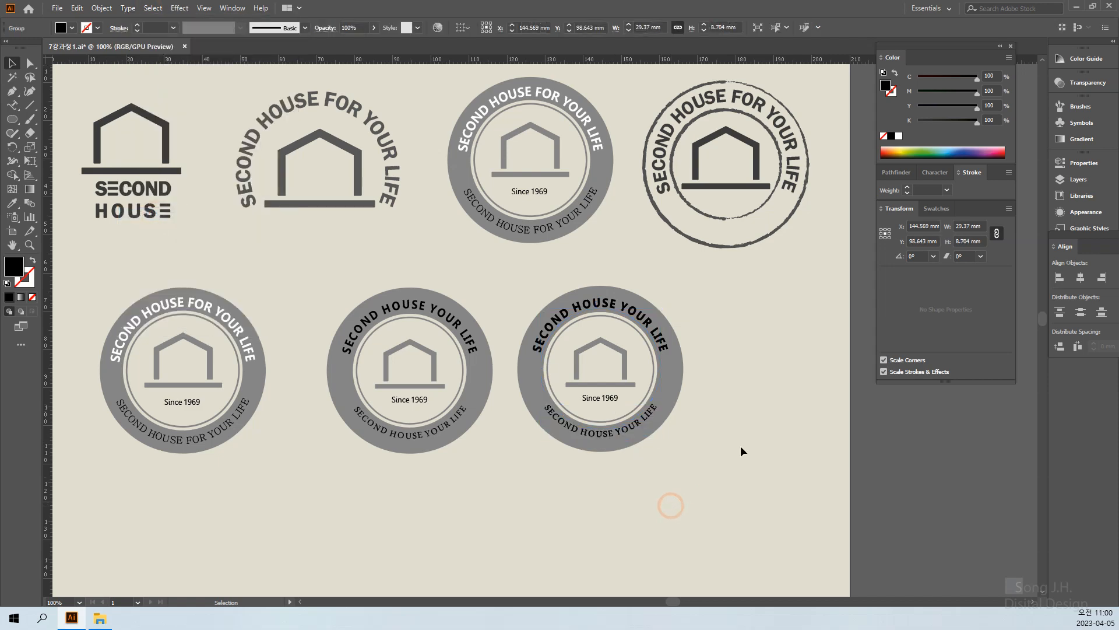
# Step: Examine the outlined curved texts of the duplicated badge and compare them with the live text of the middle badge
pyautogui.press('a')
pyautogui.scroll(1, 748, 426)
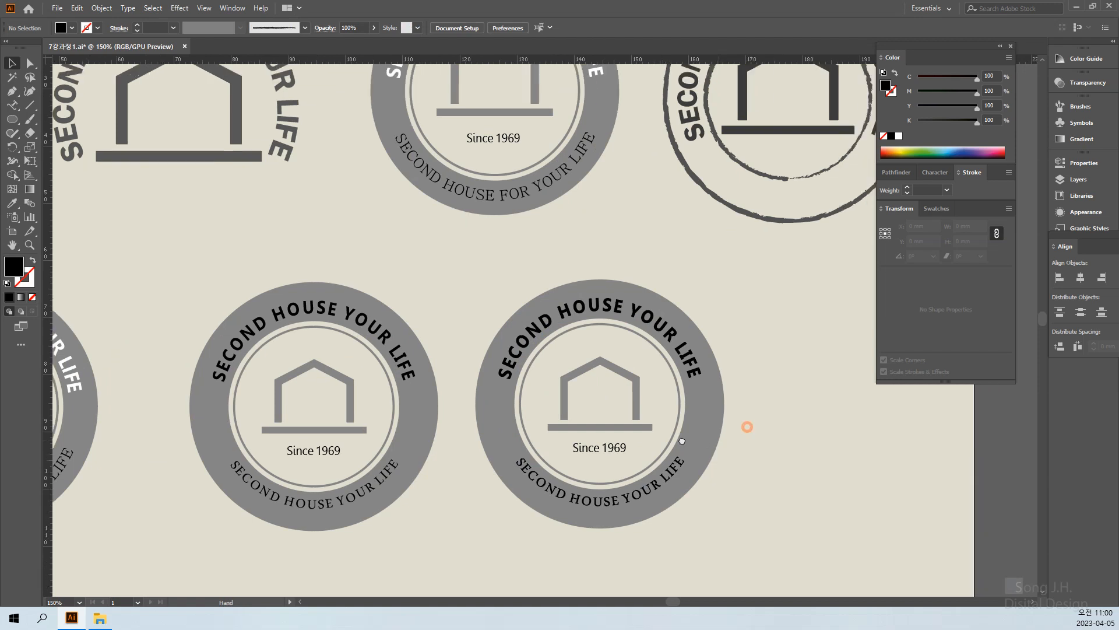
pyautogui.click(620, 344)
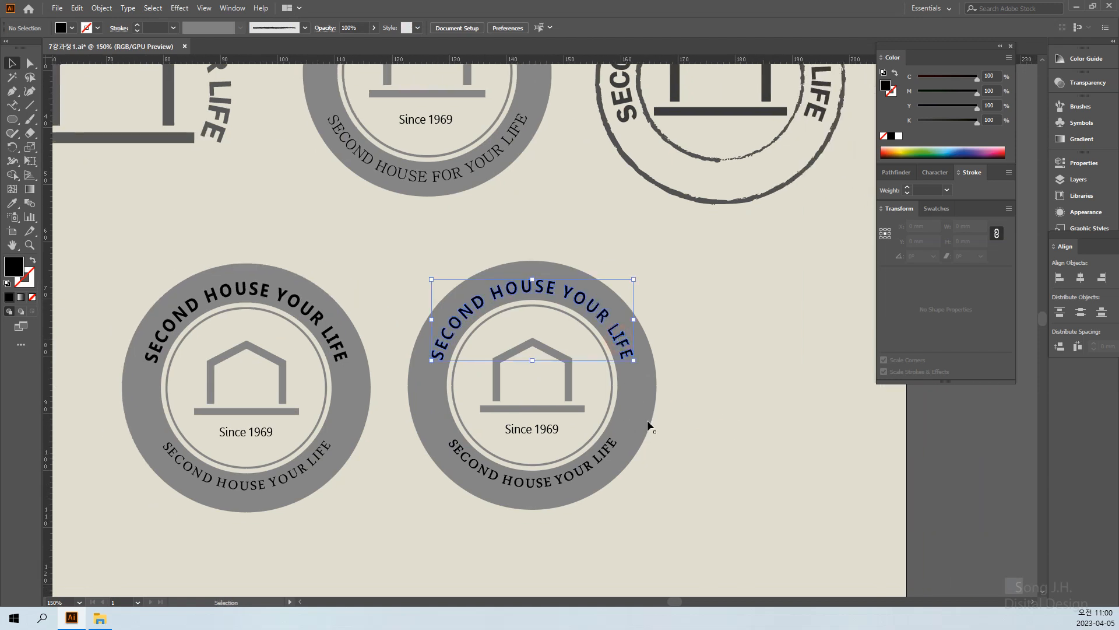
pyautogui.click(578, 474)
pyautogui.click(690, 494)
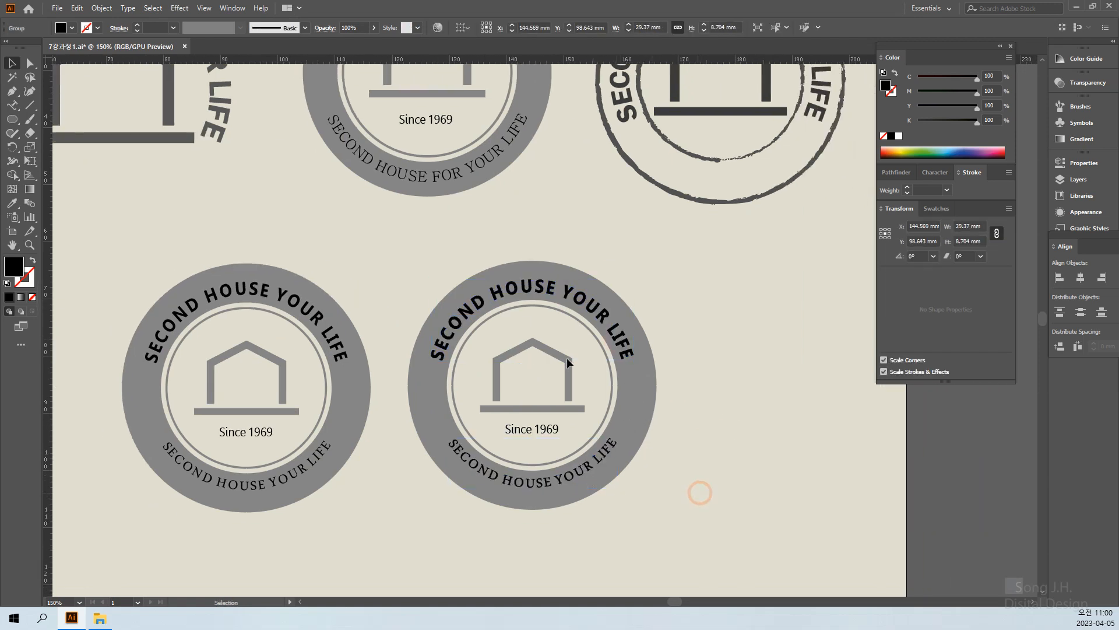
pyautogui.click(552, 292)
pyautogui.click(723, 436)
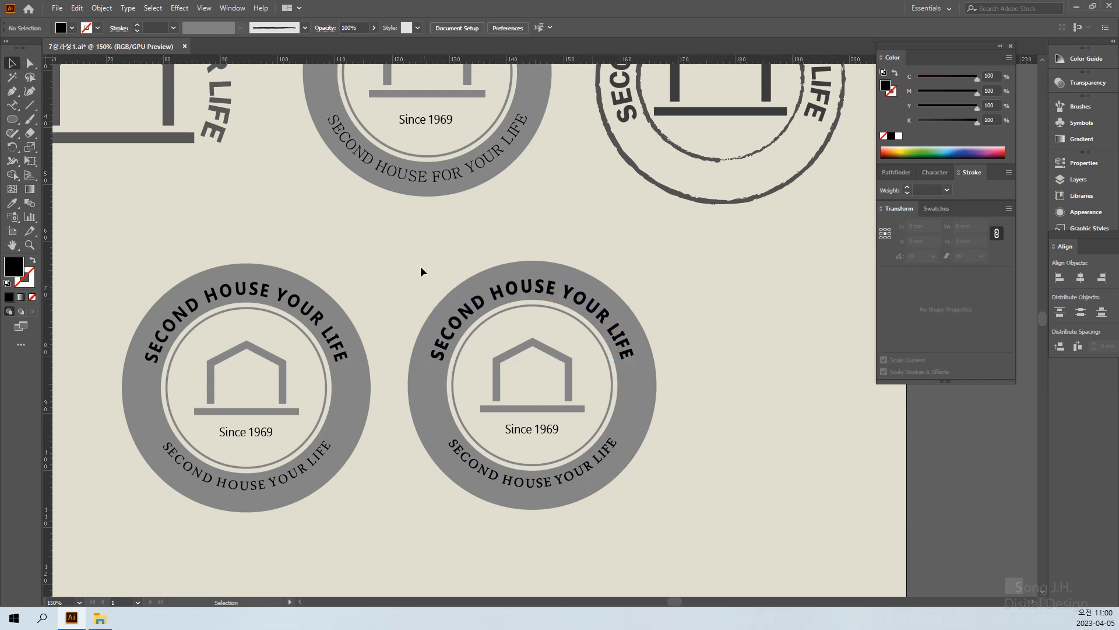
pyautogui.moveTo(387, 231); pyautogui.dragTo(715, 508)
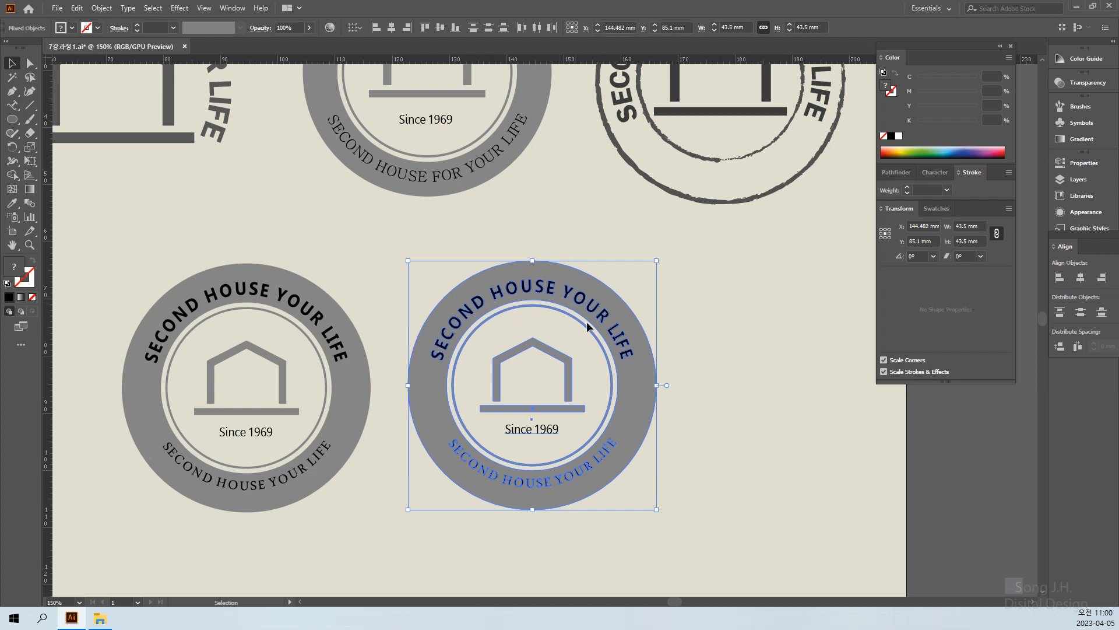
pyautogui.click(744, 478)
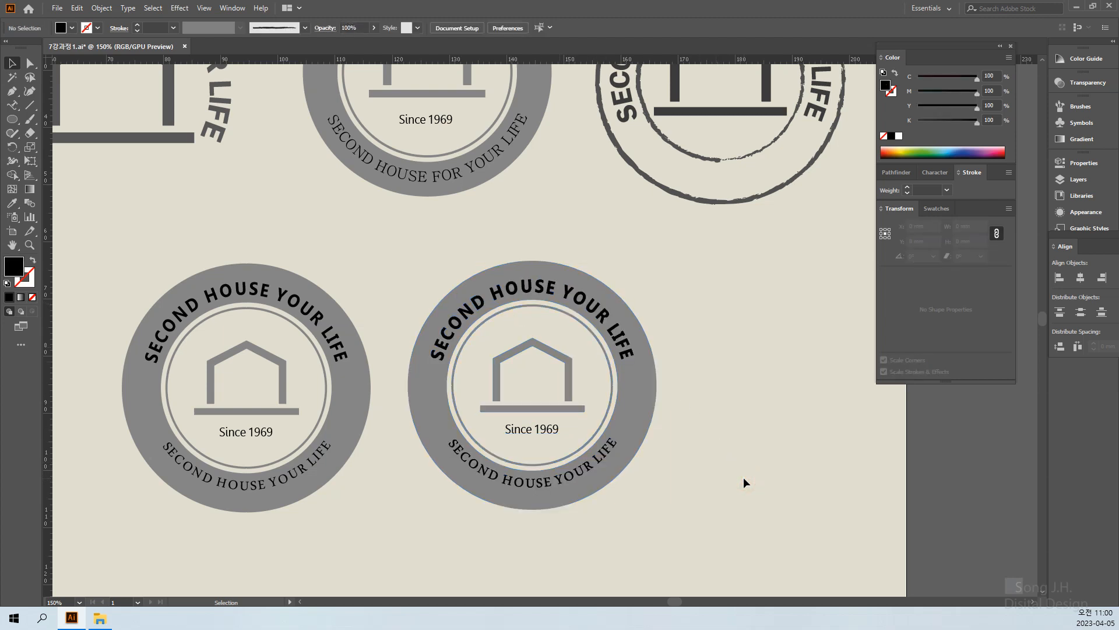
pyautogui.click(284, 298)
pyautogui.click(394, 515)
pyautogui.moveTo(690, 483); pyautogui.dragTo(646, 511)
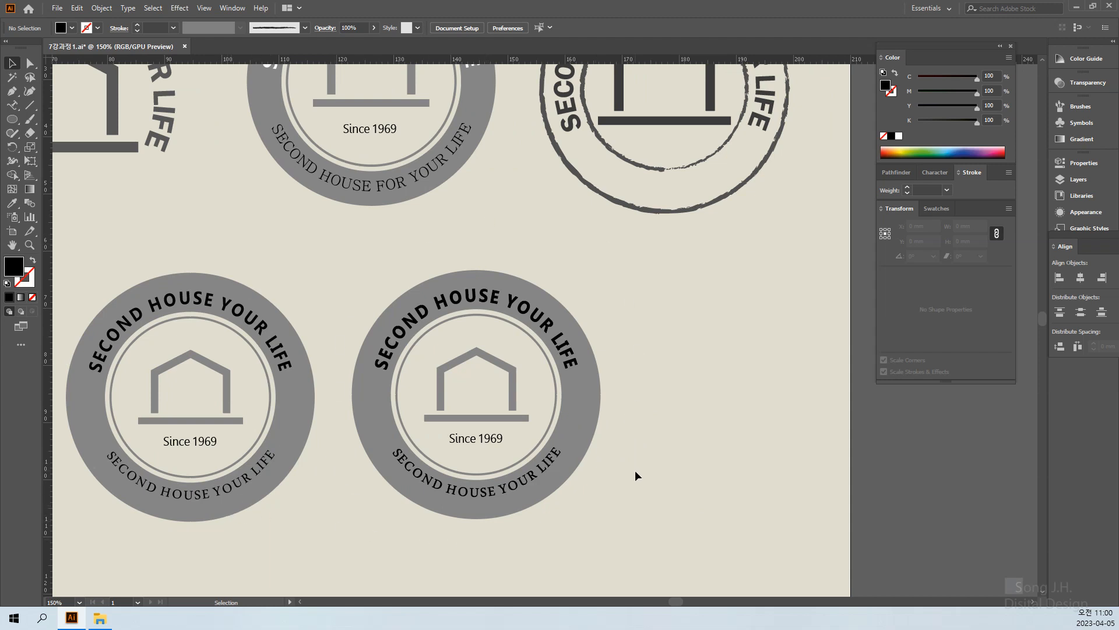
pyautogui.hotkey('ctrl', '-')
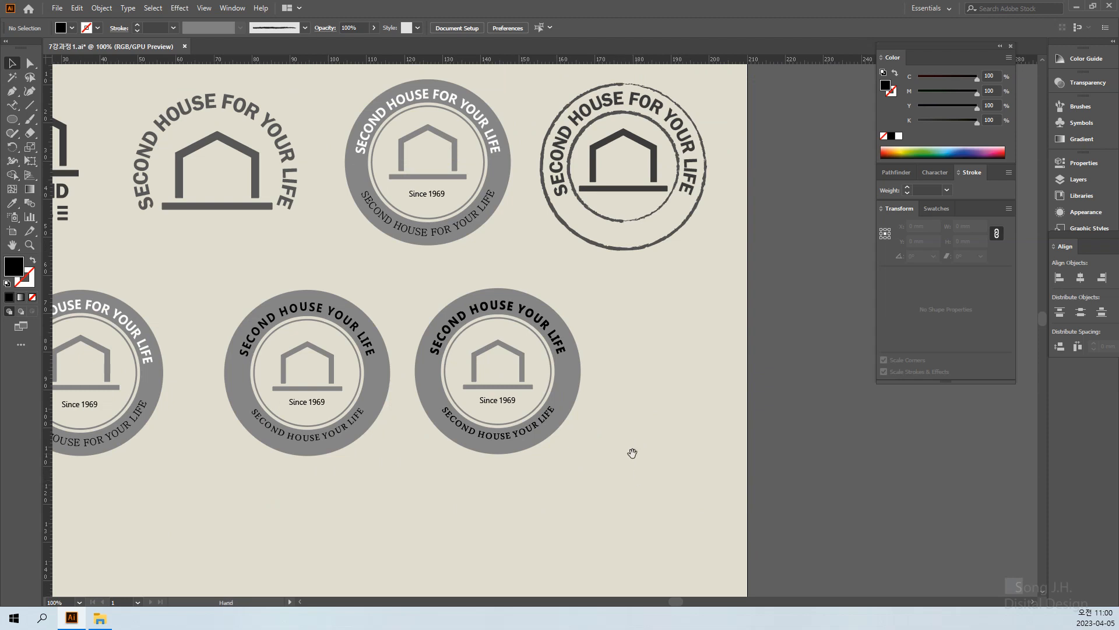
pyautogui.moveTo(632, 453); pyautogui.dragTo(760, 435)
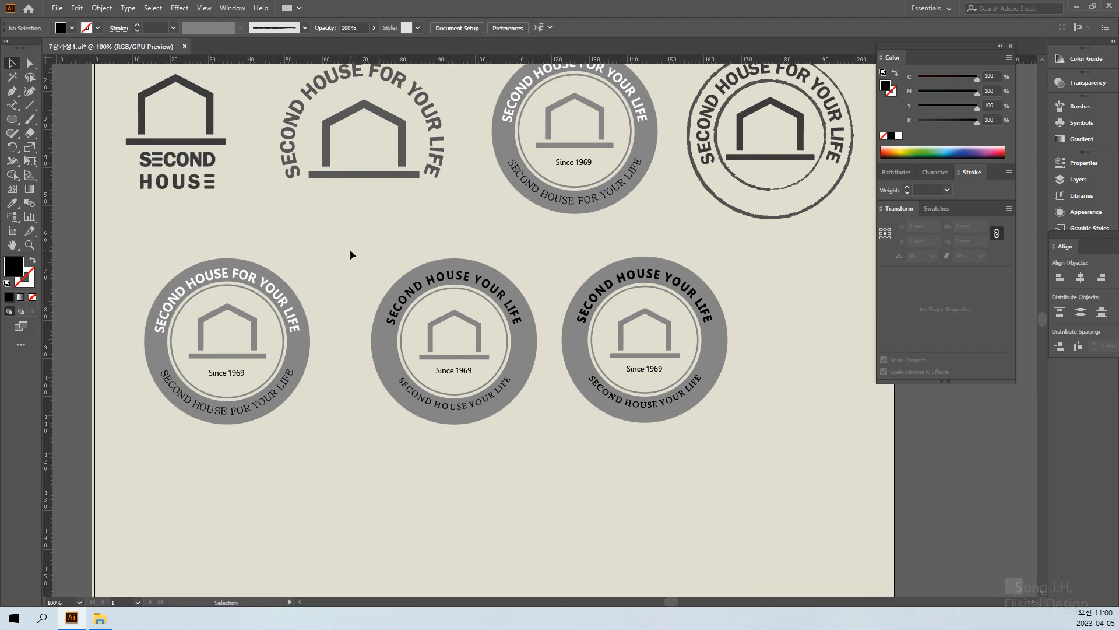
# Step: Delete the leftmost badge with the white upper text from the lower row
pyautogui.moveTo(349, 250); pyautogui.dragTo(547, 442)
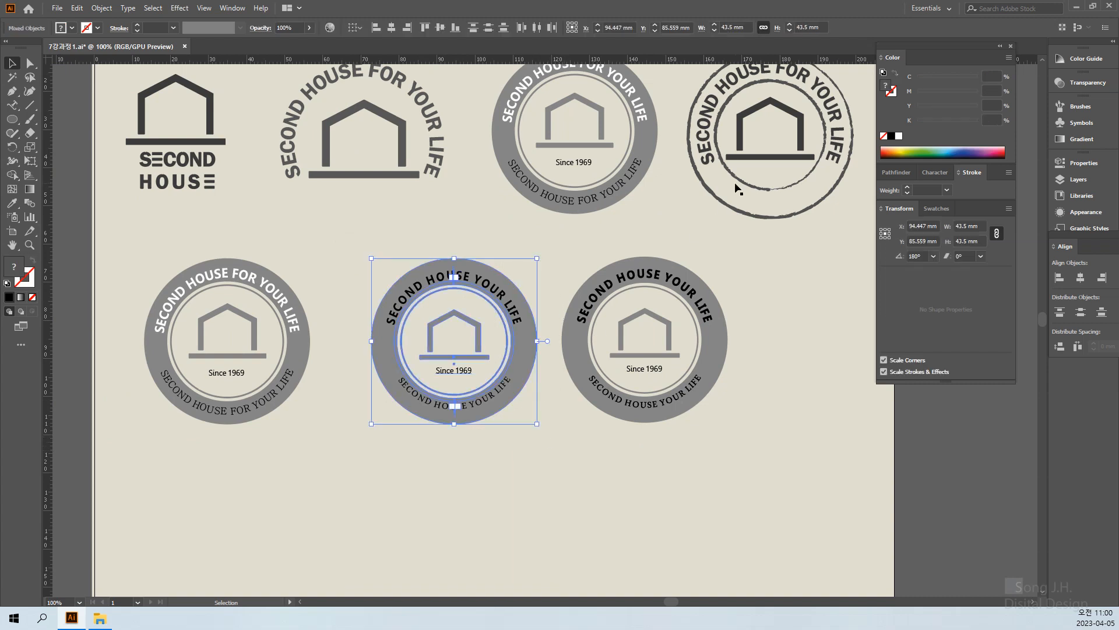
pyautogui.click(779, 344)
pyautogui.moveTo(751, 326); pyautogui.dragTo(732, 273)
pyautogui.moveTo(315, 181); pyautogui.dragTo(513, 364)
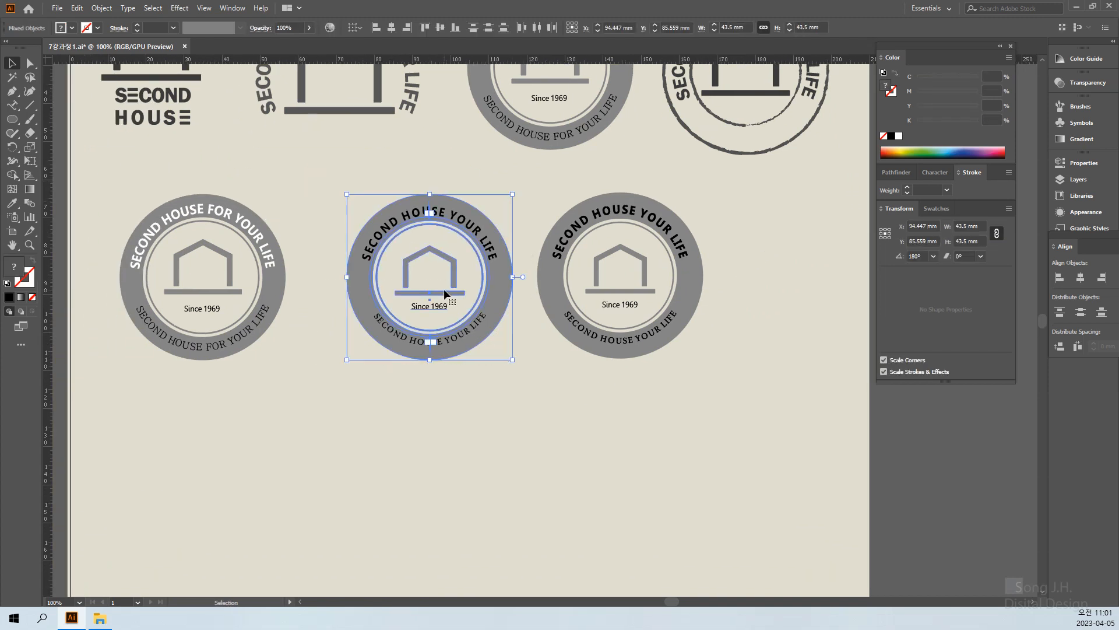
pyautogui.click(484, 413)
pyautogui.moveTo(104, 179); pyautogui.dragTo(325, 397)
pyautogui.press('Delete')
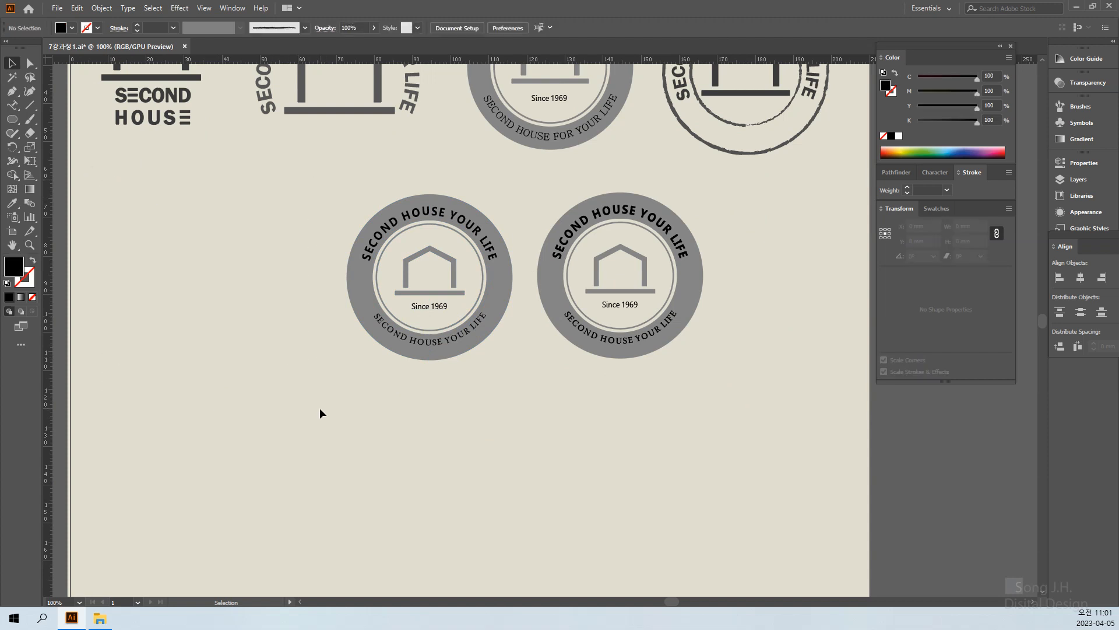
# Step: Move the two remaining lower-row badges together about 65 mm to the left, then deselect them
pyautogui.moveTo(261, 151); pyautogui.dragTo(775, 405)
pyautogui.click(750, 443)
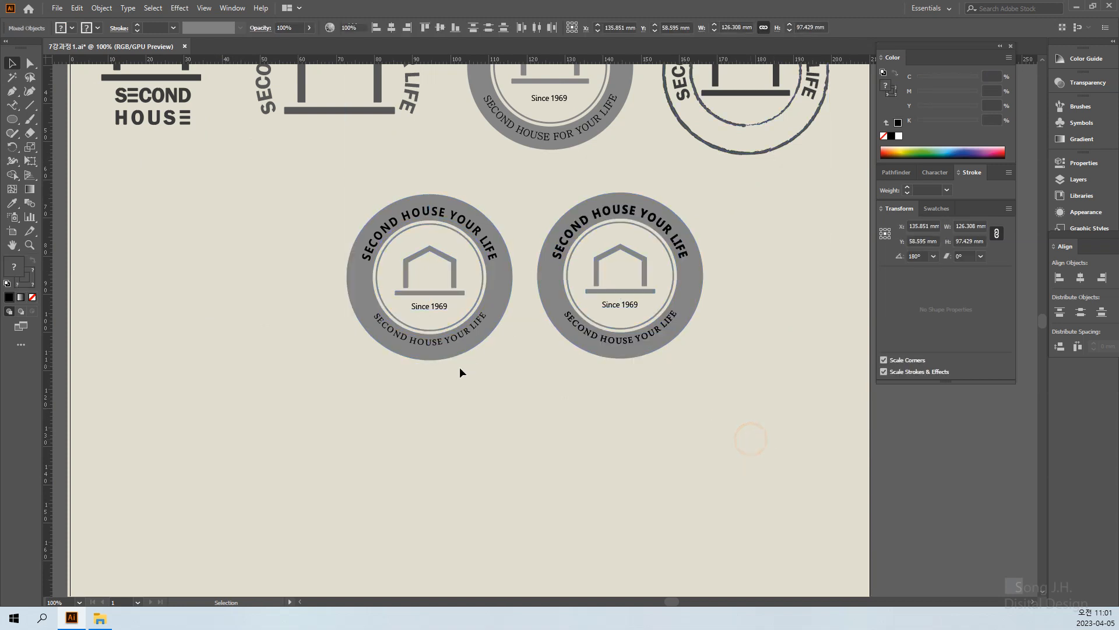
pyautogui.moveTo(330, 392); pyautogui.dragTo(749, 196)
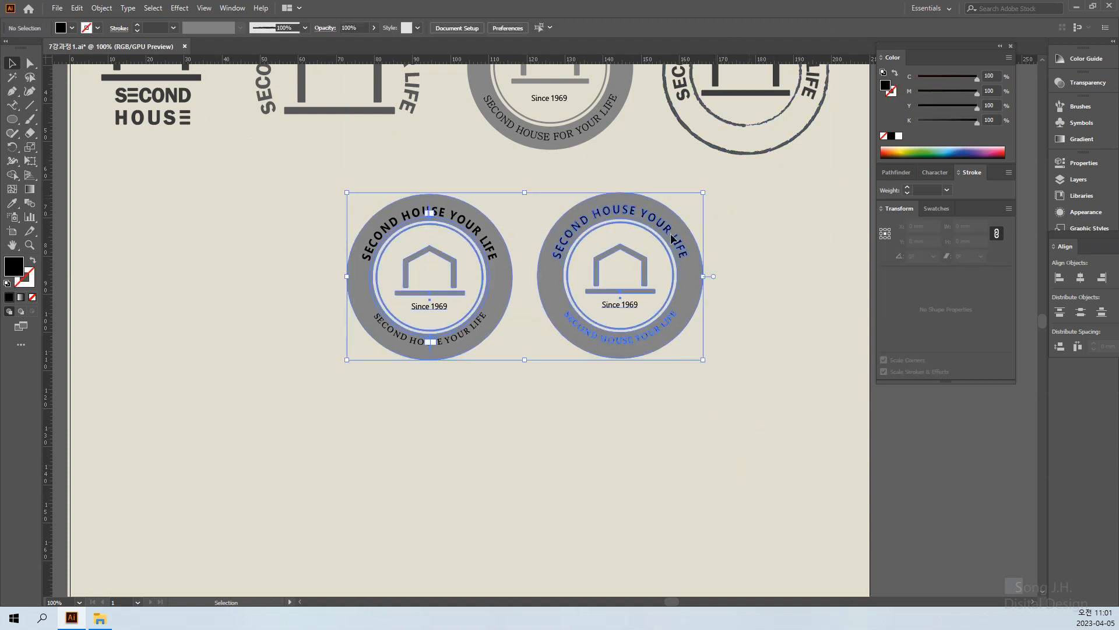
pyautogui.moveTo(671, 252); pyautogui.dragTo(423, 268)
pyautogui.click(601, 396)
pyautogui.scroll(3, 653, 379)
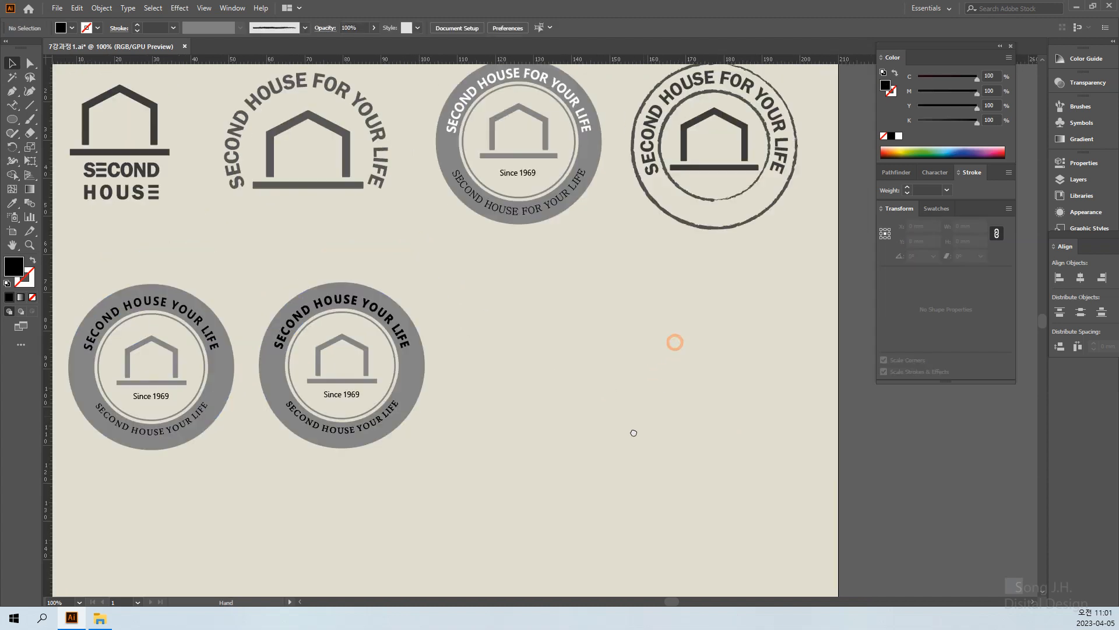
pyautogui.moveTo(343, 427); pyautogui.dragTo(460, 463)
pyautogui.moveTo(385, 411); pyautogui.dragTo(768, 402)
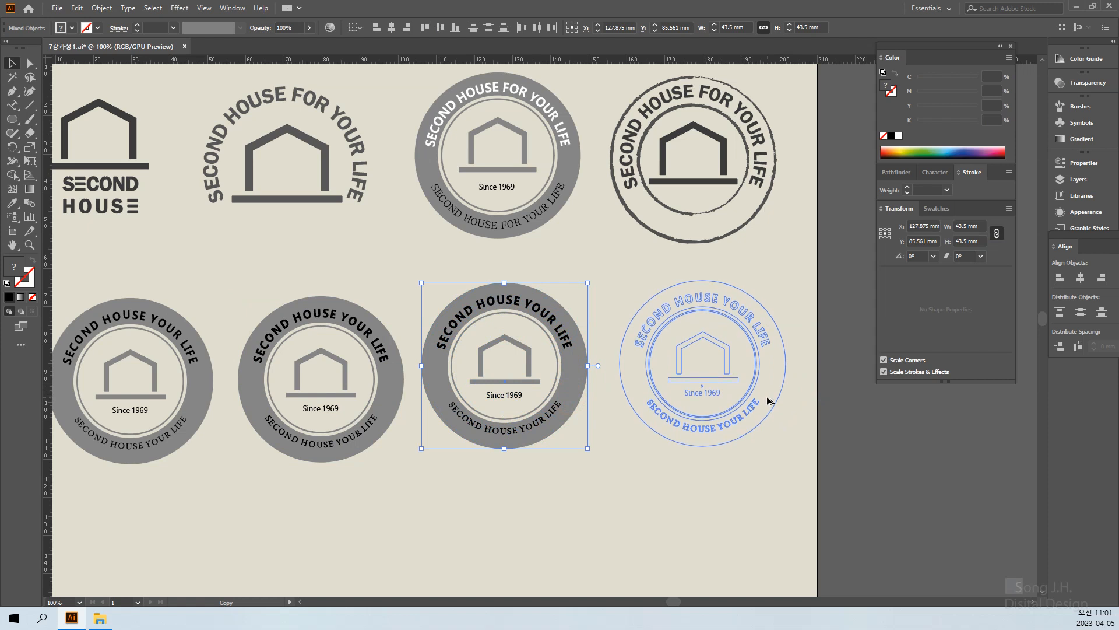
pyautogui.click(728, 479)
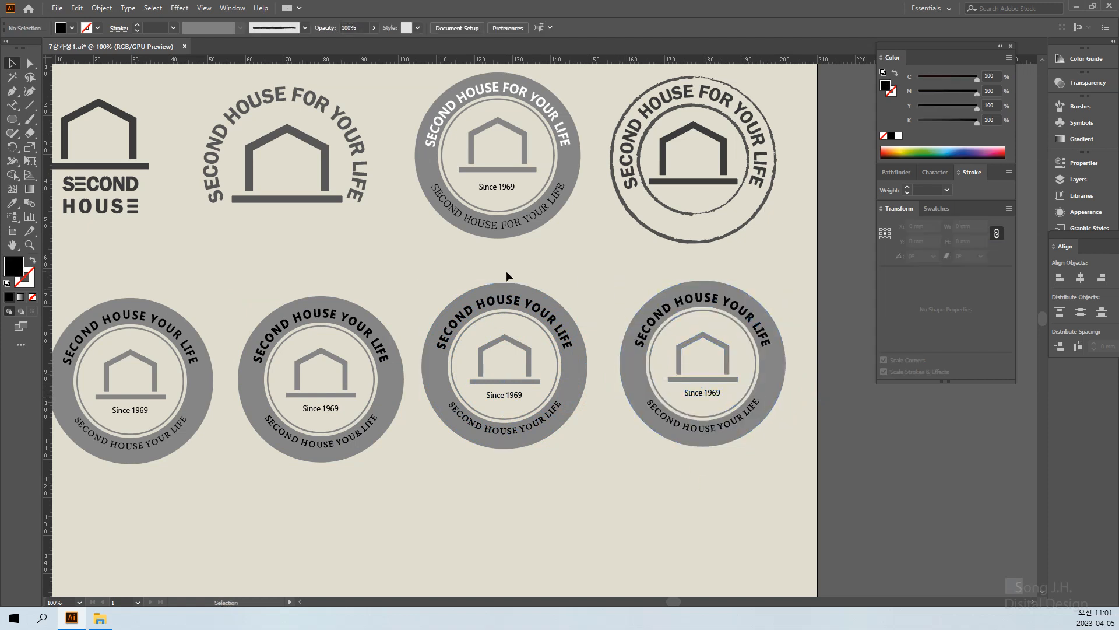
pyautogui.moveTo(414, 267); pyautogui.dragTo(816, 494)
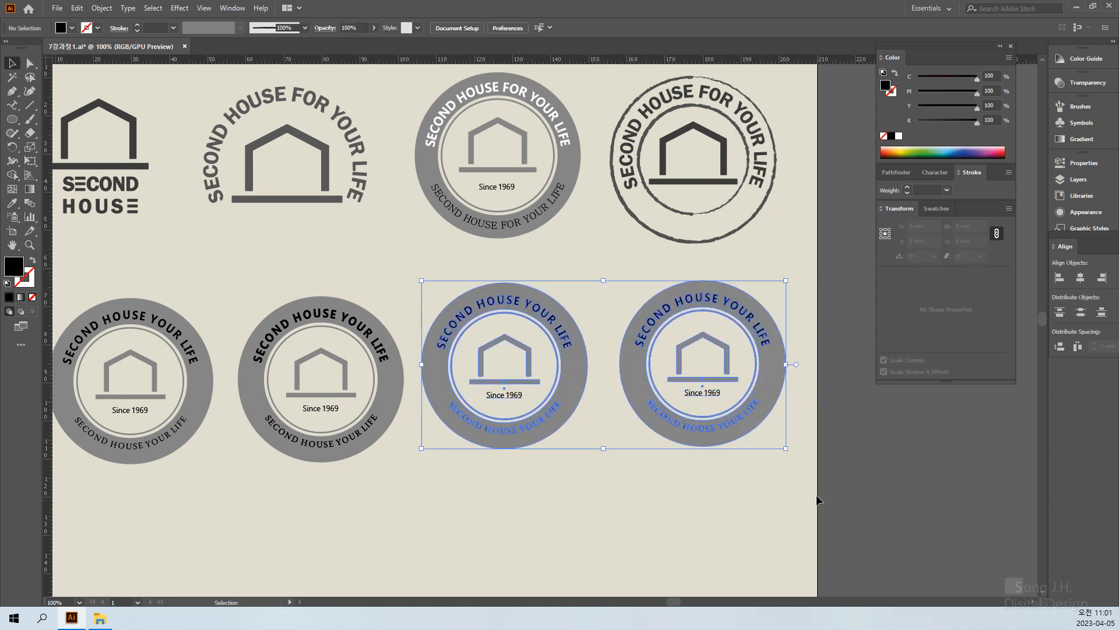
pyautogui.press('Delete')
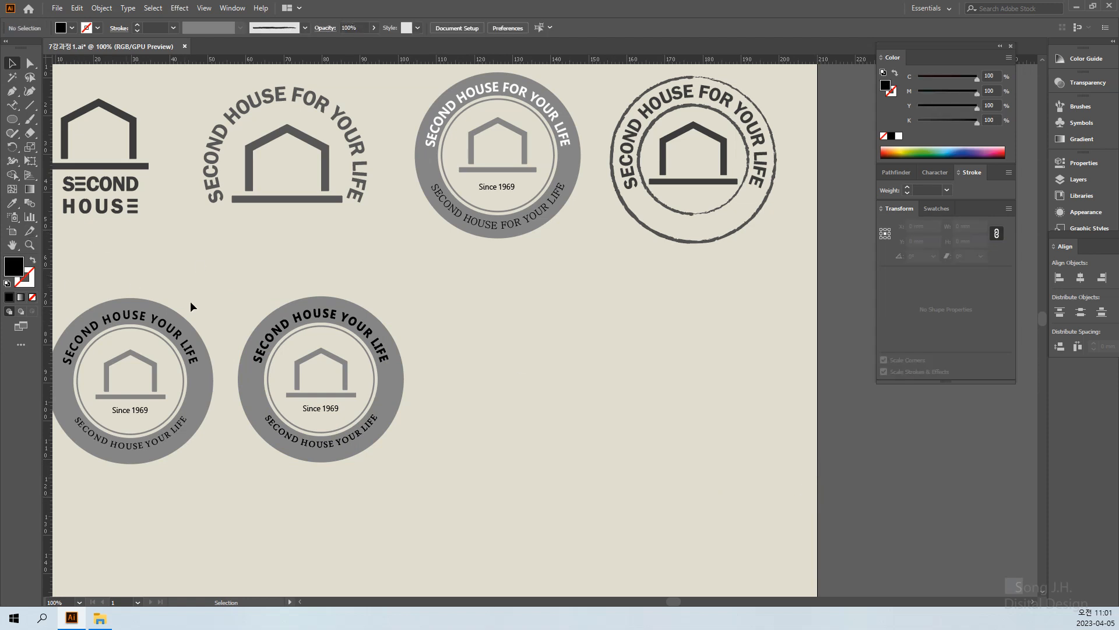
# Step: Duplicate the live-text badge twice in the empty space on the right of the lower row, then deselect the copies
pyautogui.moveTo(239, 452); pyautogui.dragTo(270, 410)
pyautogui.moveTo(61, 243); pyautogui.dragTo(247, 410)
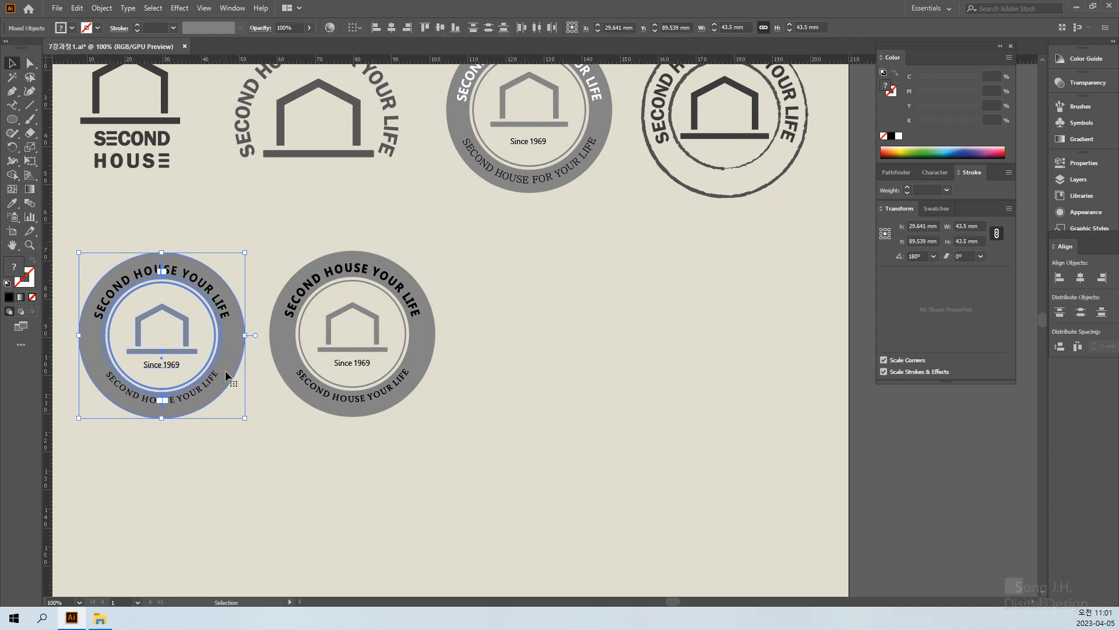
pyautogui.moveTo(225, 372); pyautogui.dragTo(809, 367)
pyautogui.click(732, 500)
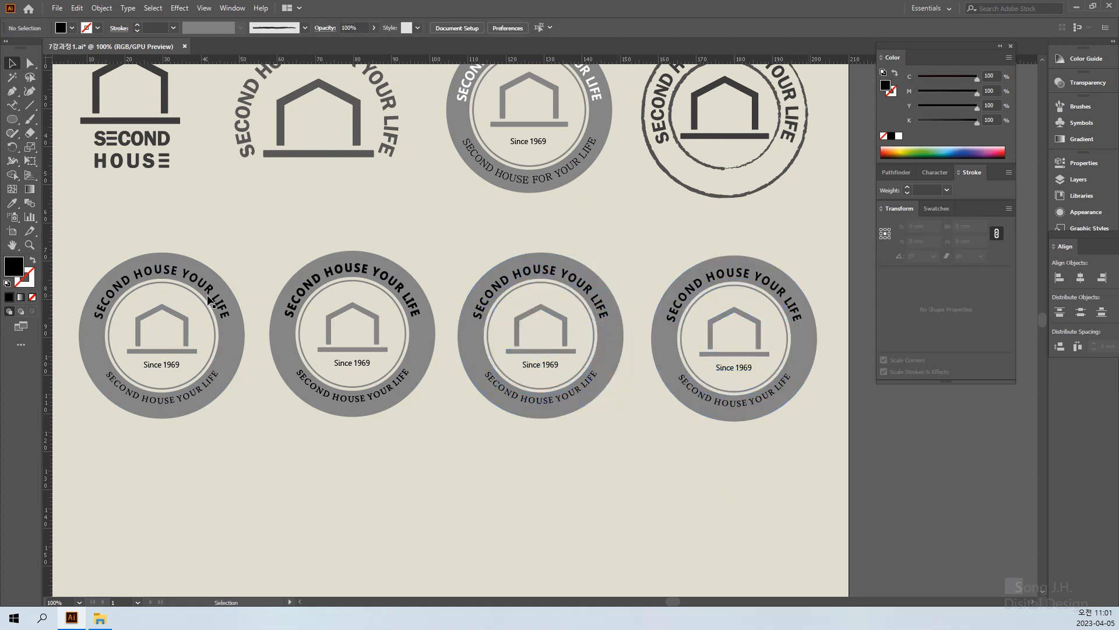
# Step: Delete the outlined-text badge beside the original and move the two new copies about 31 mm to the left
pyautogui.moveTo(221, 211); pyautogui.dragTo(422, 419)
pyautogui.click(392, 445)
pyautogui.moveTo(292, 240); pyautogui.dragTo(407, 425)
pyautogui.press('Delete')
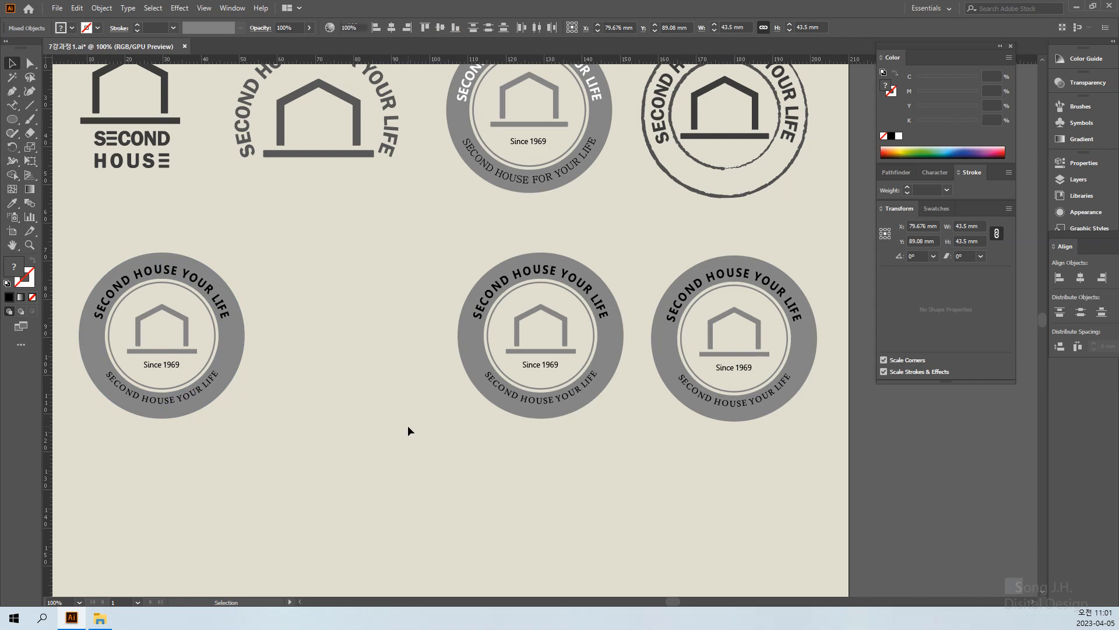
pyautogui.moveTo(409, 223); pyautogui.dragTo(639, 400)
pyautogui.click(763, 478)
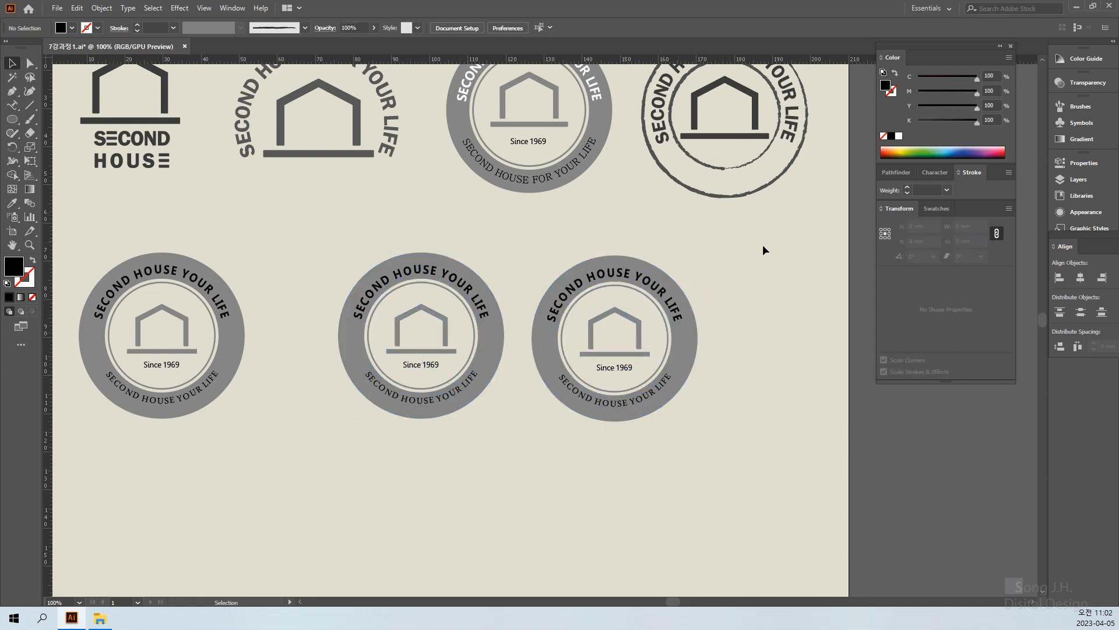
# Step: Delete the thin inner ring of the middle badge in the lower row, leaving its wide gray ring
pyautogui.moveTo(715, 250); pyautogui.dragTo(717, 345)
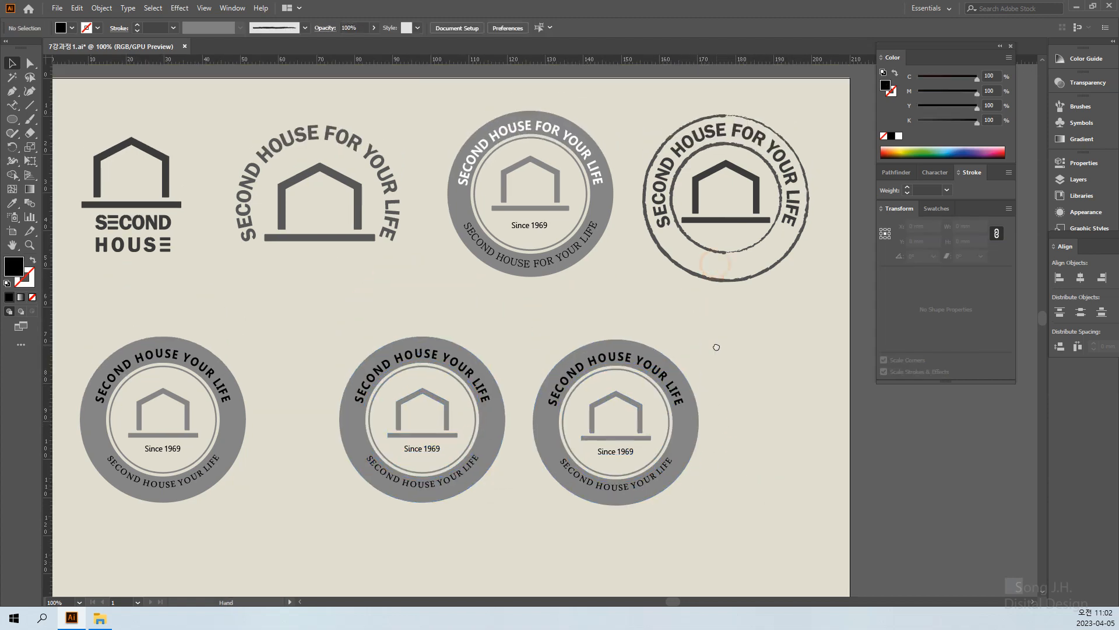
pyautogui.click(702, 244)
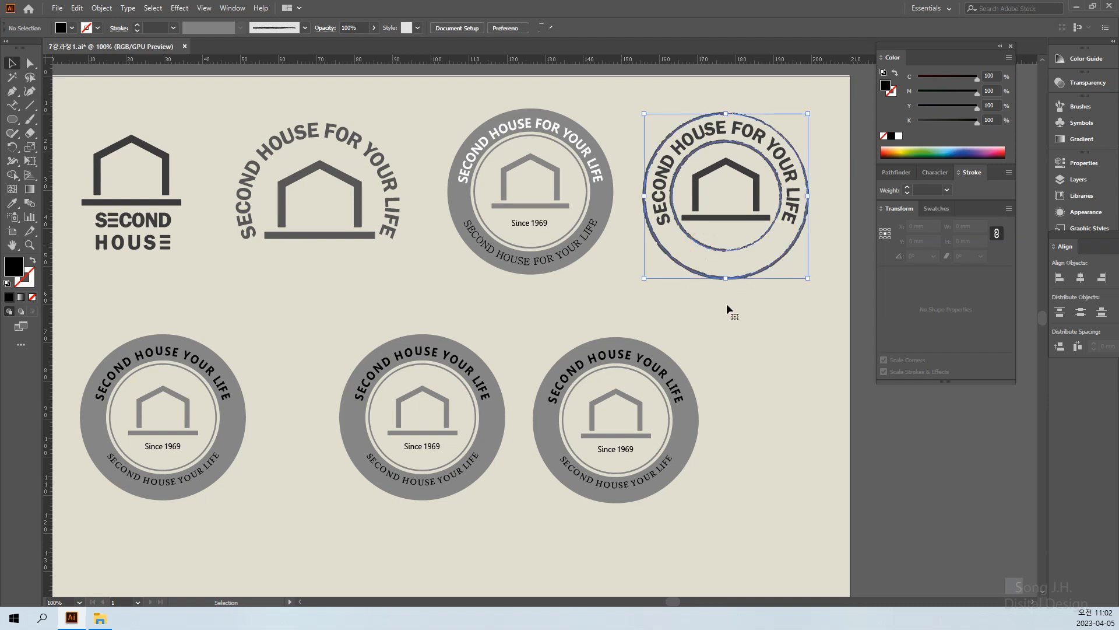
pyautogui.click(751, 407)
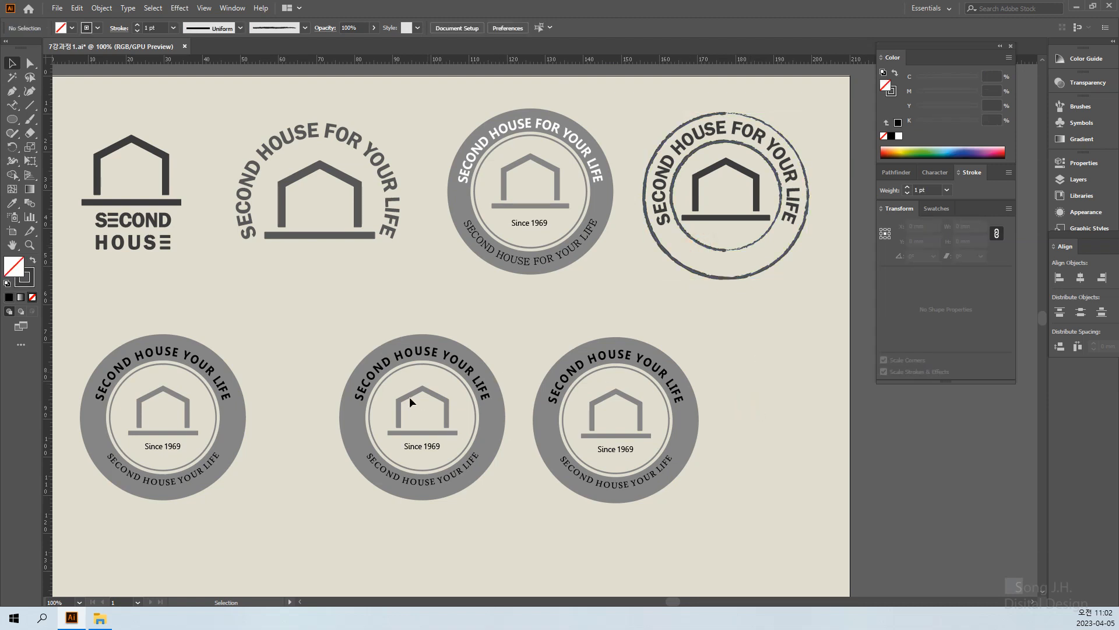
pyautogui.click(489, 428)
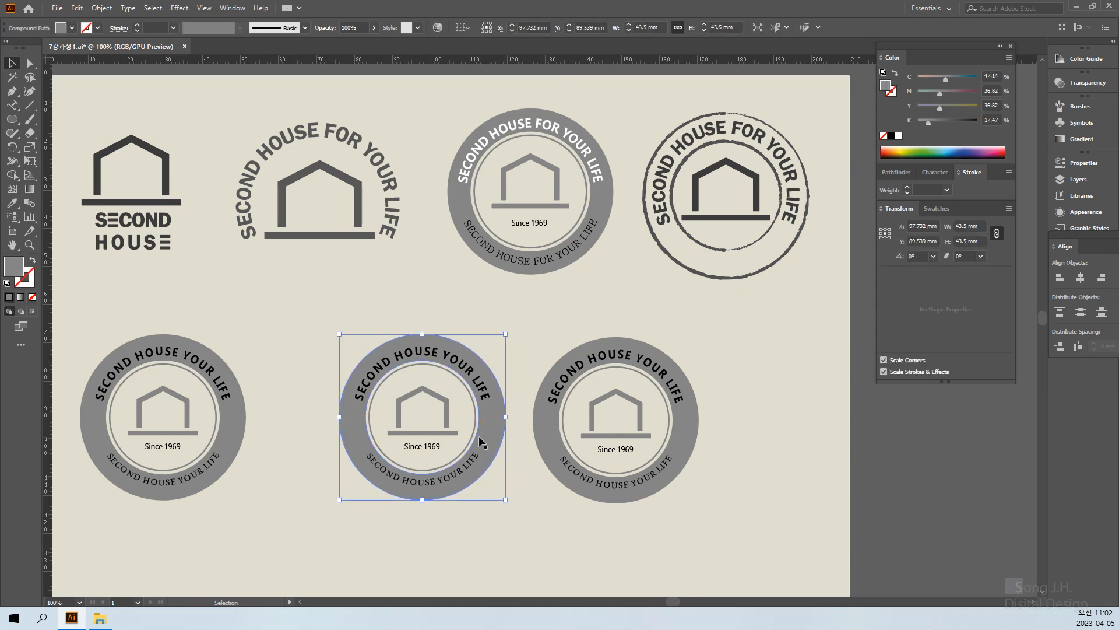
pyautogui.click(473, 434)
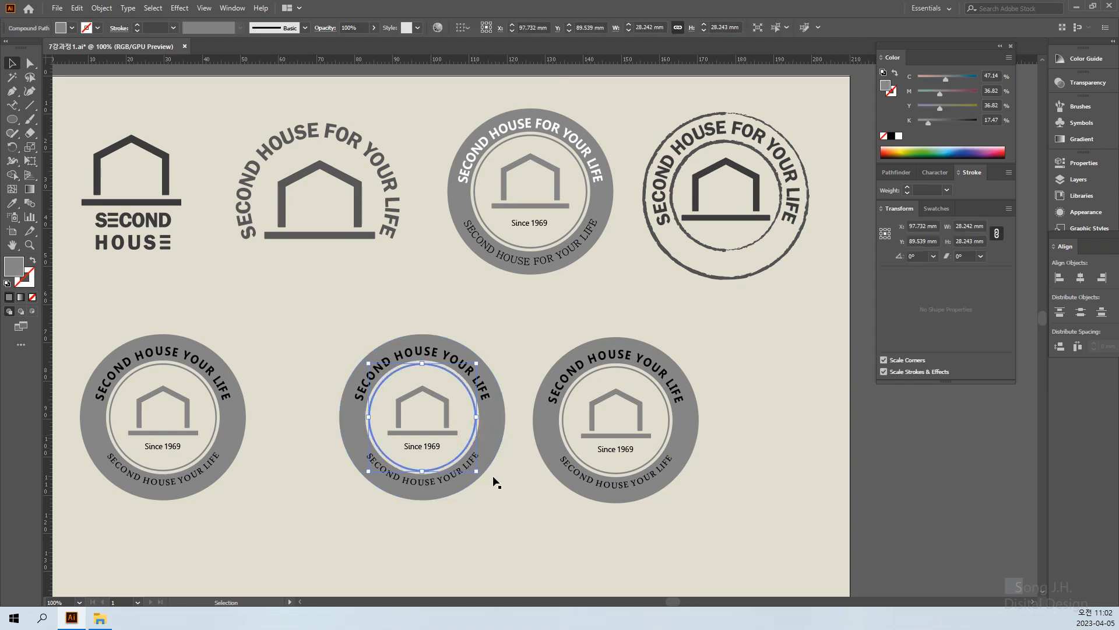
pyautogui.click(638, 574)
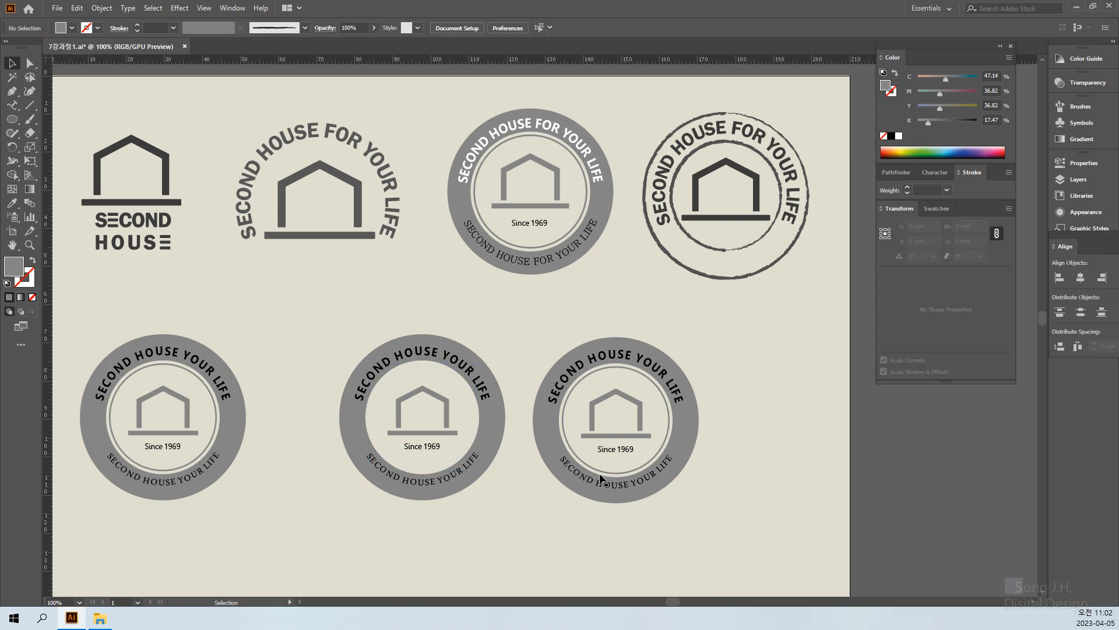
# Step: Swap fill and stroke on the middle badge's wide gray ring to get 1 pt gray outlines with no fill
pyautogui.click(490, 434)
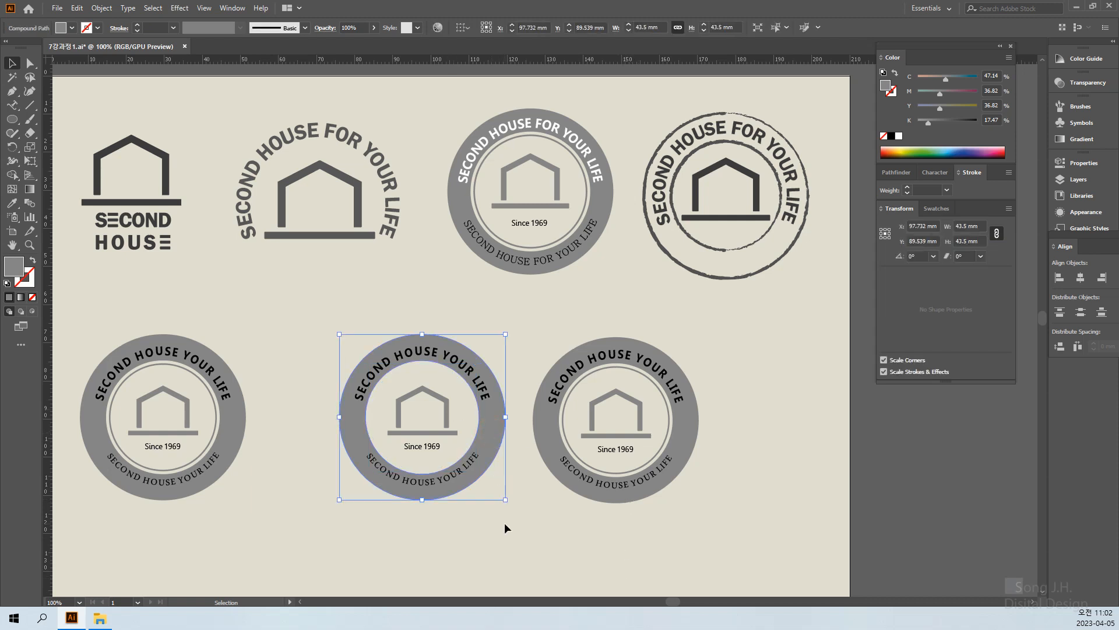
pyautogui.click(33, 260)
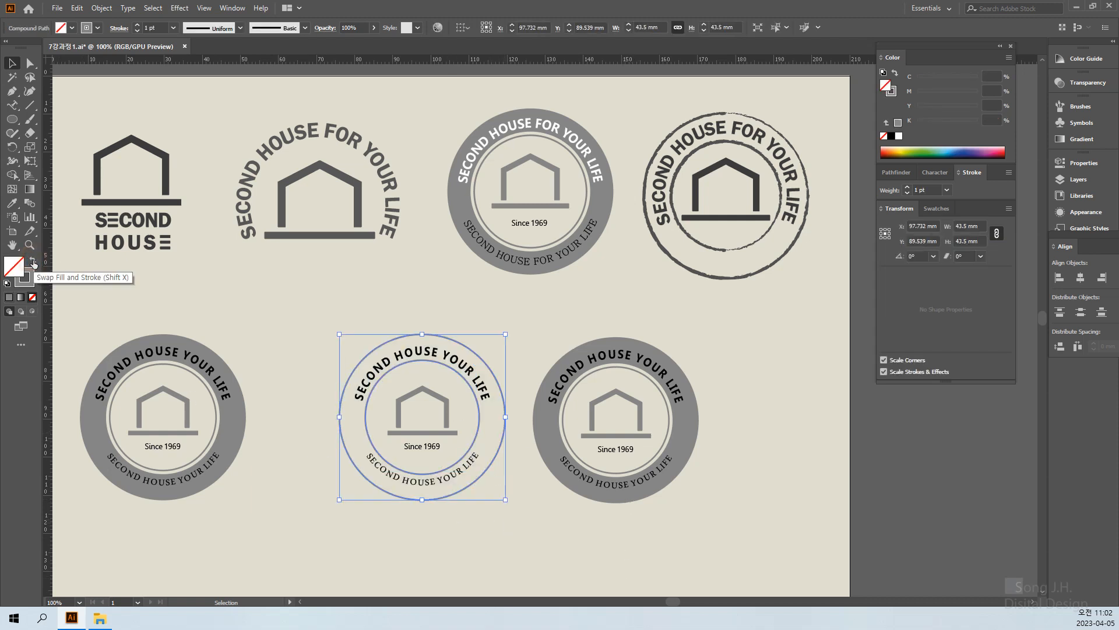
pyautogui.click(481, 512)
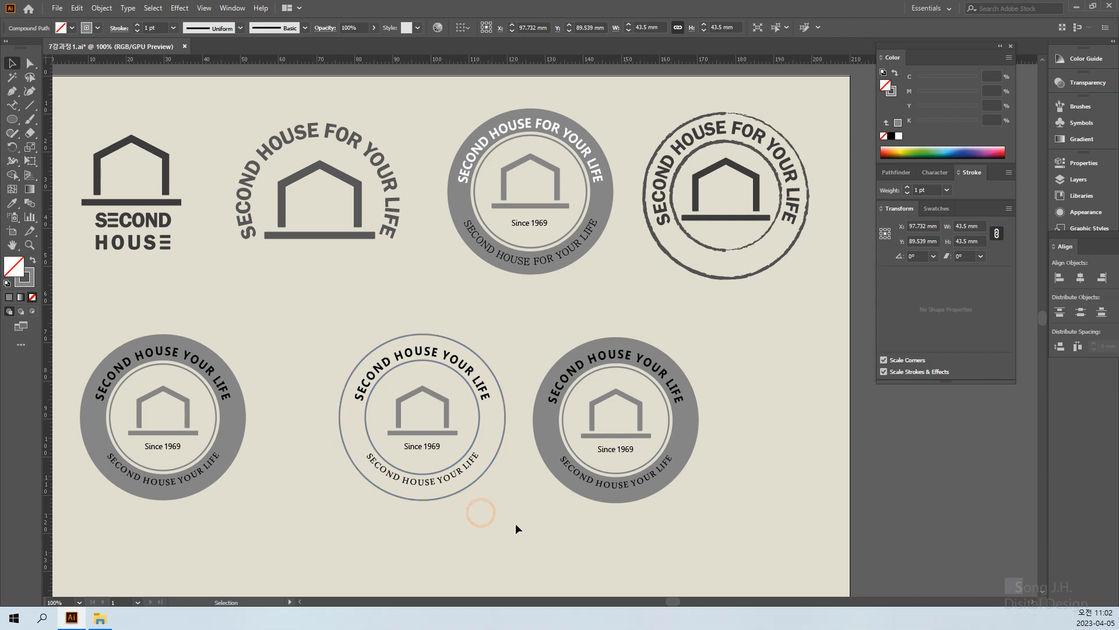
# Step: Try a black fill on the middle badge's wide ring and reset it to no fill
pyautogui.click(478, 418)
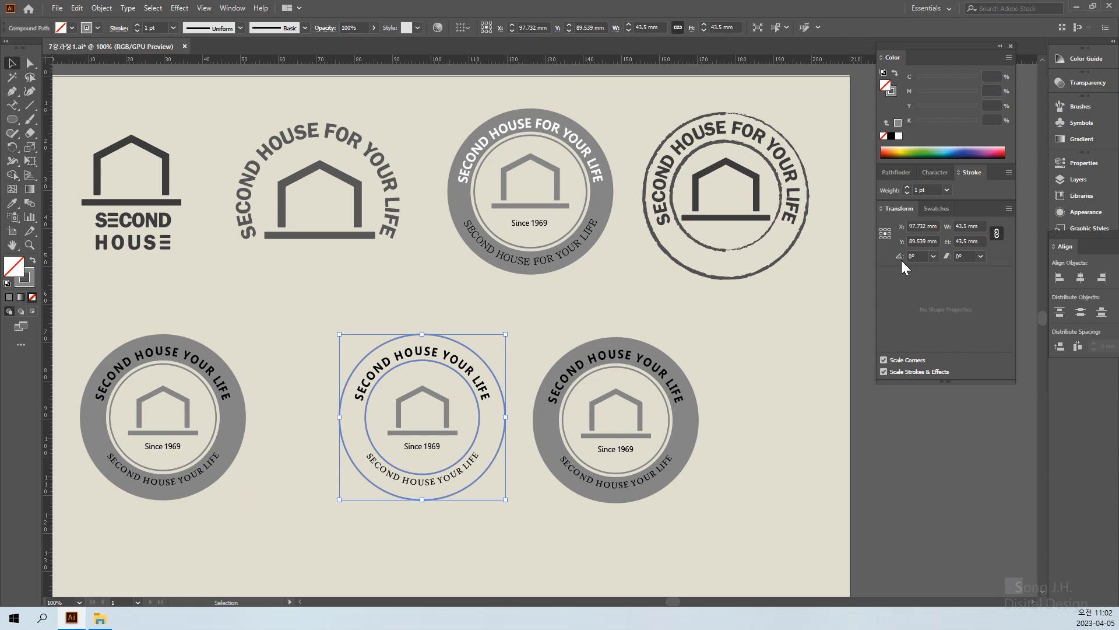
pyautogui.click(891, 137)
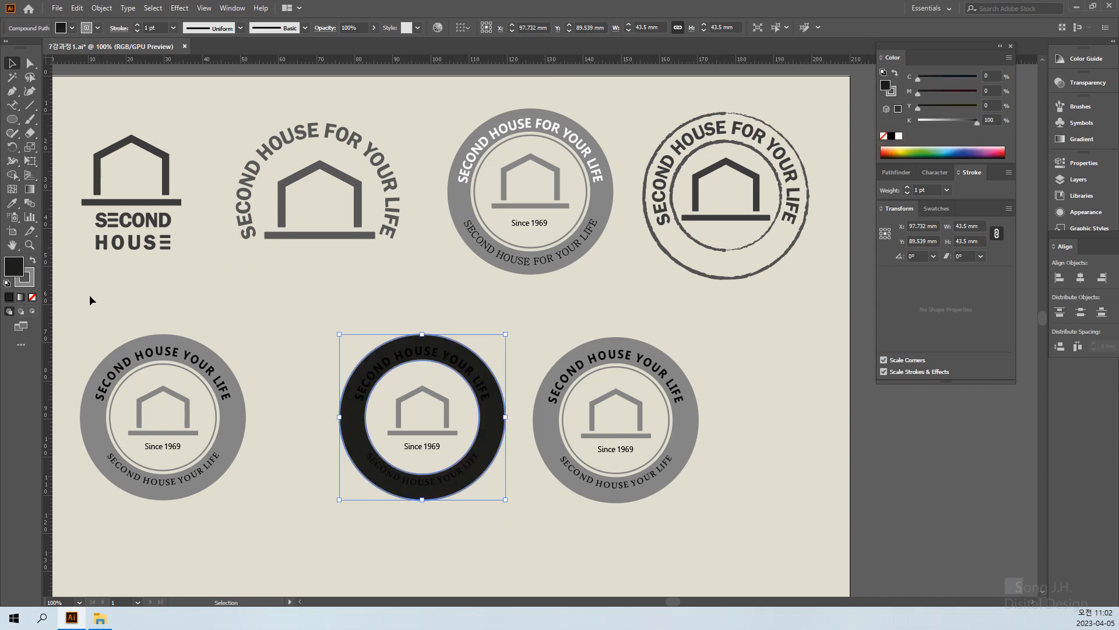
pyautogui.press('/')
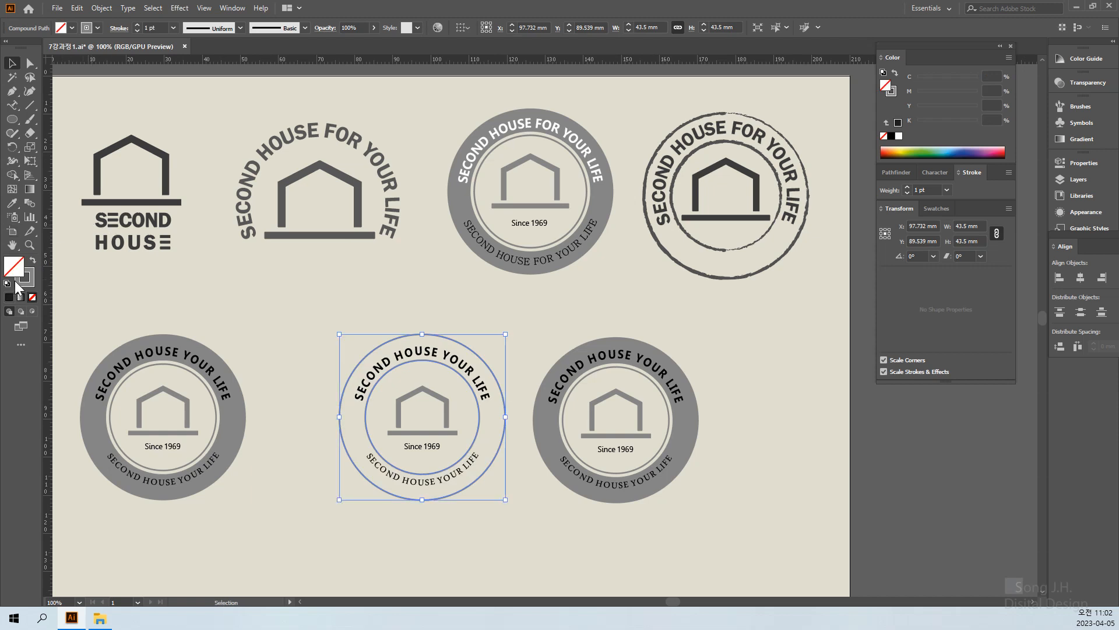
# Step: Make the ring's stroke active, and open the Artistic_Calligraphic brush library, placing it below the Transform settings
pyautogui.click(19, 279)
pyautogui.click(11, 267)
pyautogui.click(28, 278)
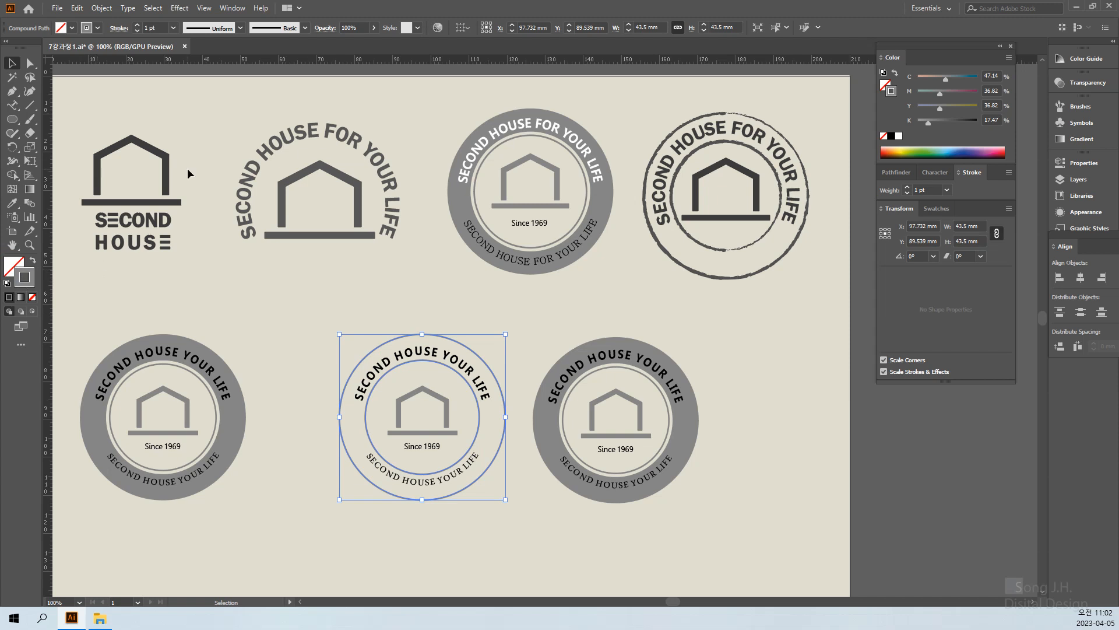
pyautogui.click(238, 9)
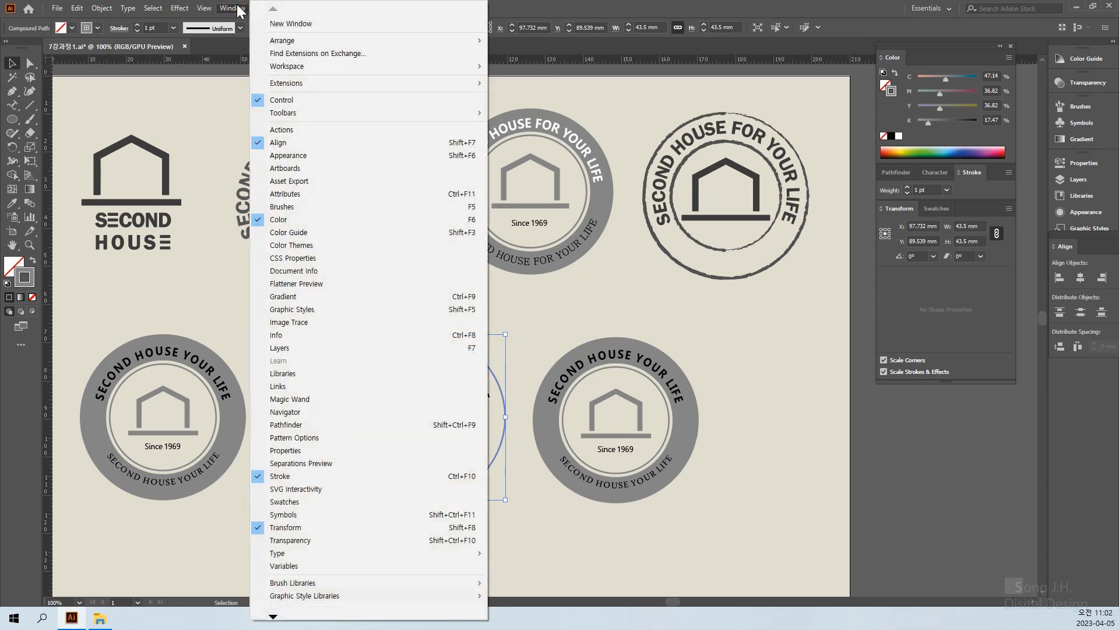
pyautogui.click(238, 10)
pyautogui.click(238, 10)
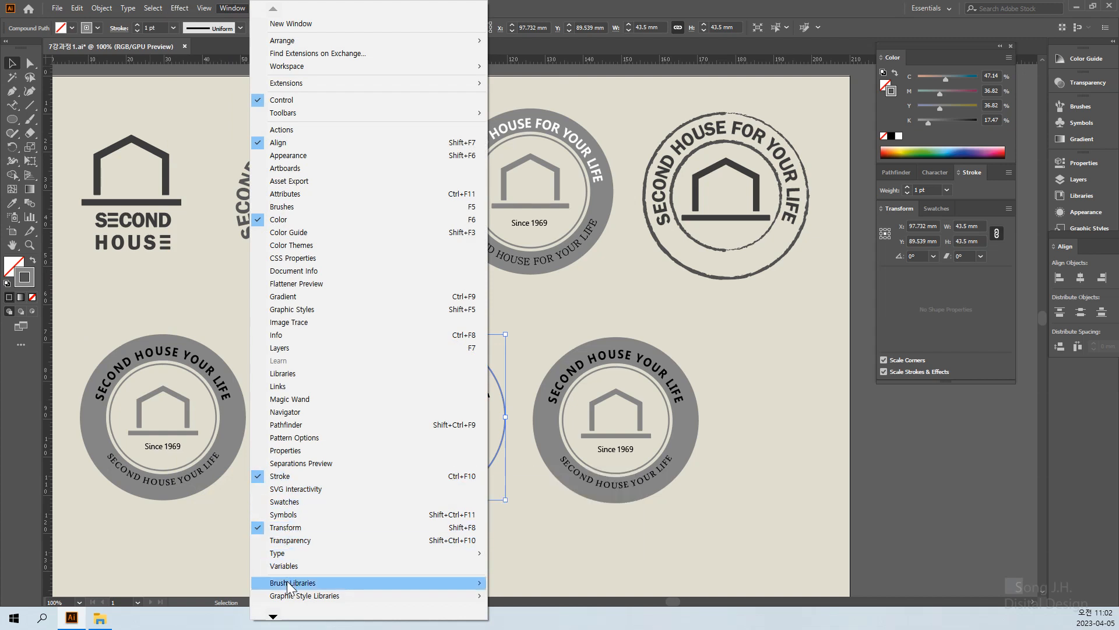
pyautogui.moveTo(287, 580)
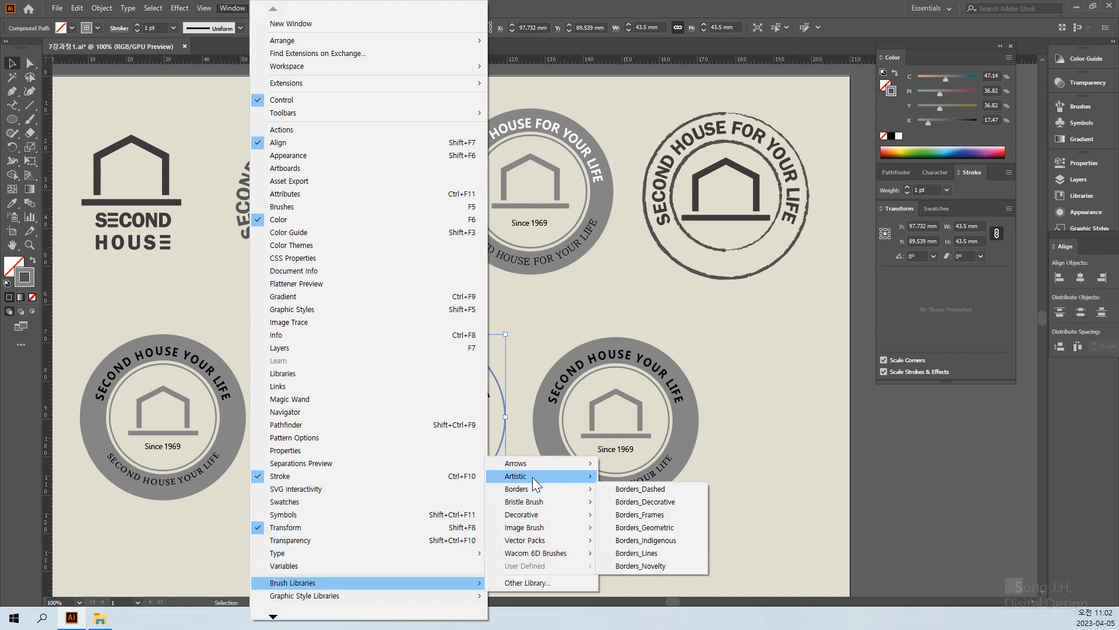
pyautogui.moveTo(533, 477)
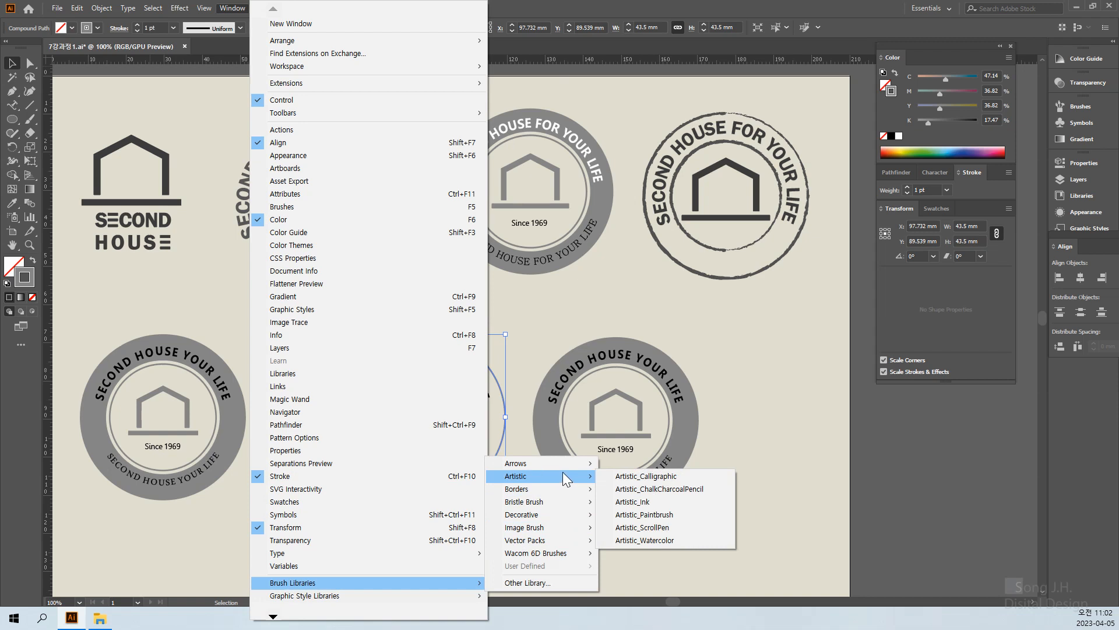
pyautogui.click(632, 474)
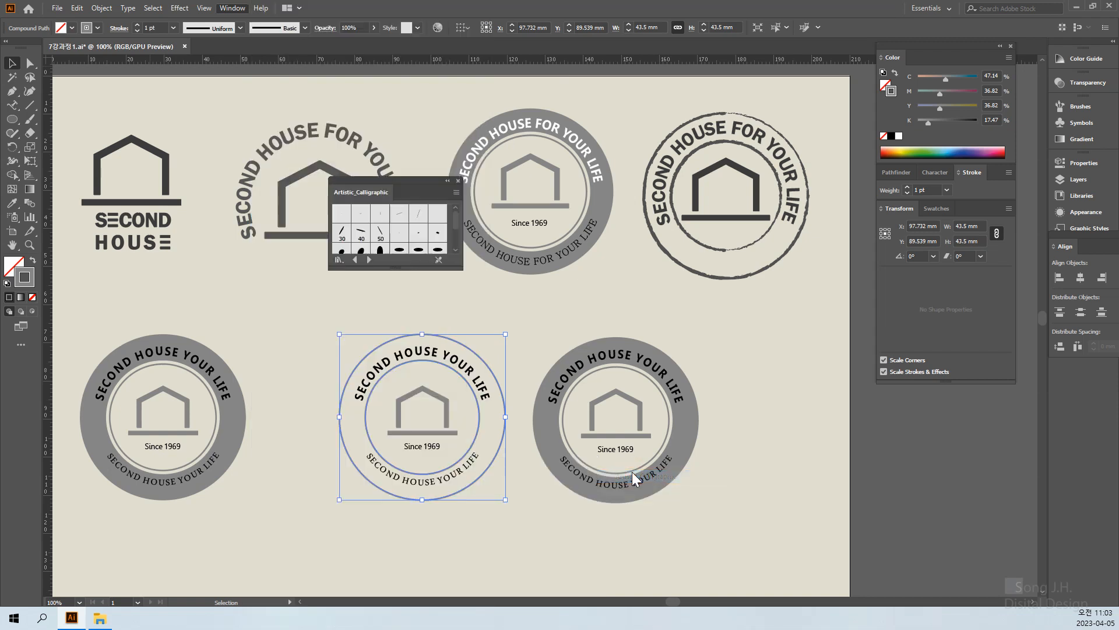
pyautogui.moveTo(425, 189)
pyautogui.mouseDown()
pyautogui.moveTo(461, 218)
pyautogui.moveTo(978, 404)
pyautogui.mouseUp()
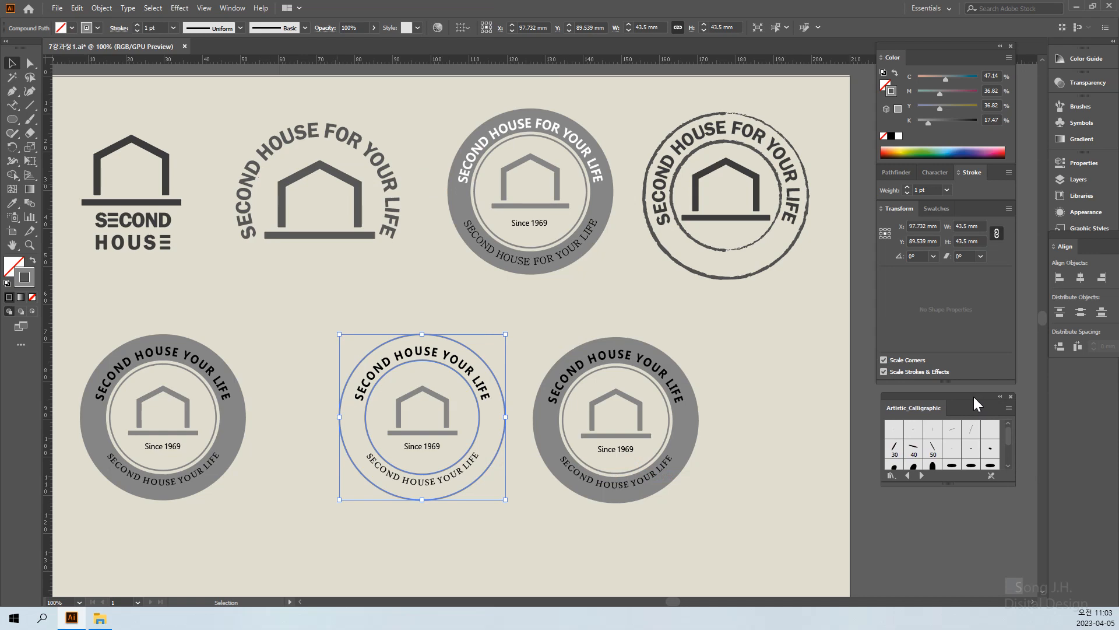
# Step: Open the Artistic_ChalkCharcoalPencil brush library beside the calligraphic one and enlarge the brush library area
pyautogui.click(228, 8)
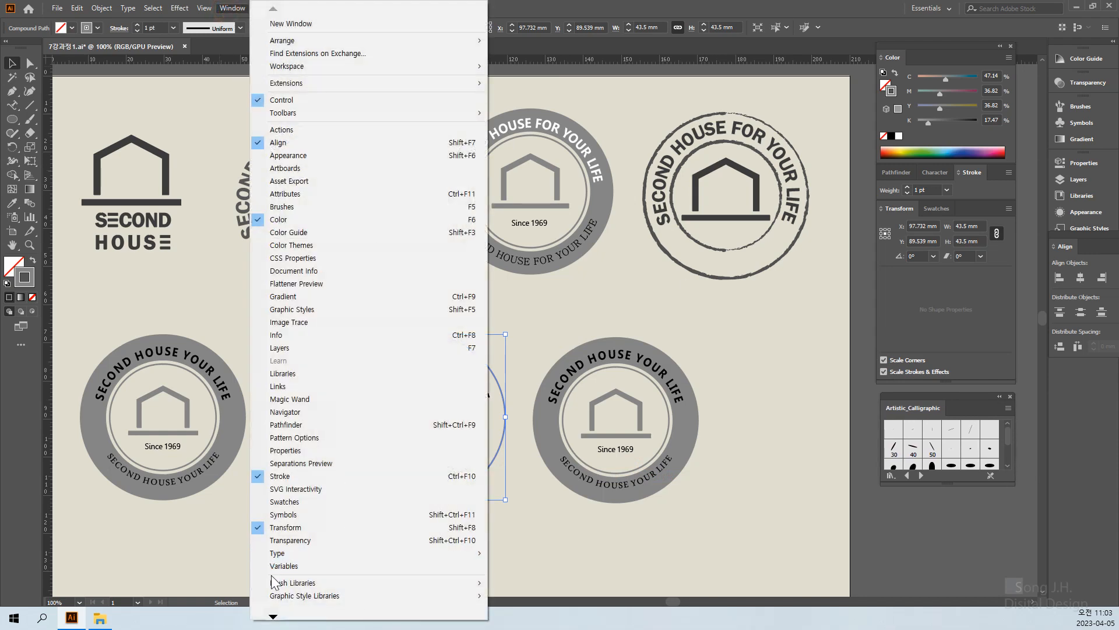
pyautogui.moveTo(280, 583)
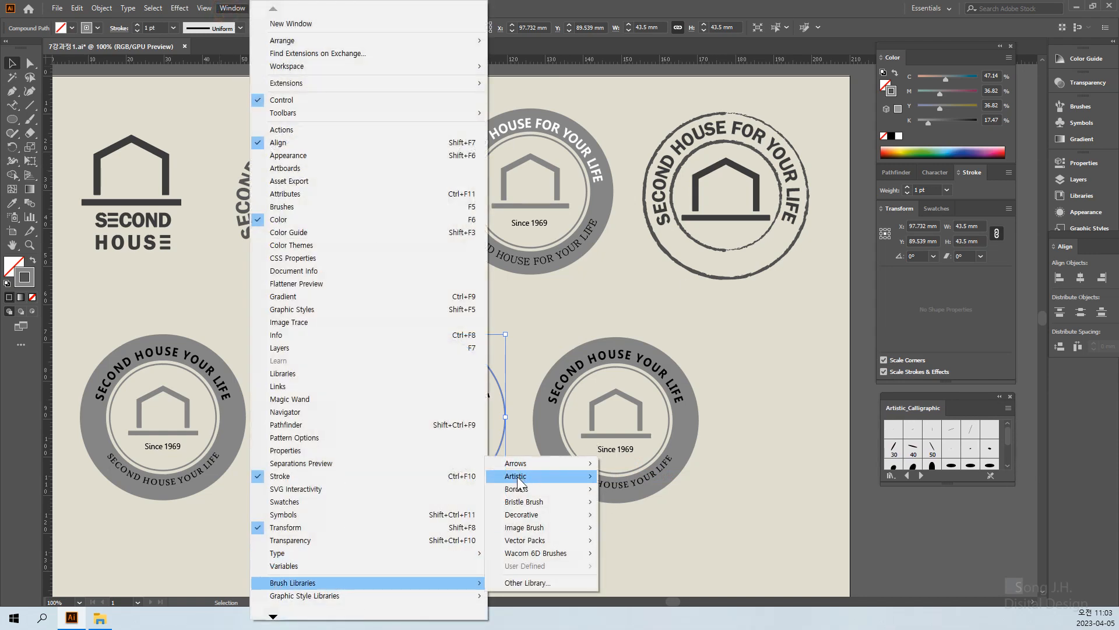
pyautogui.moveTo(542, 477)
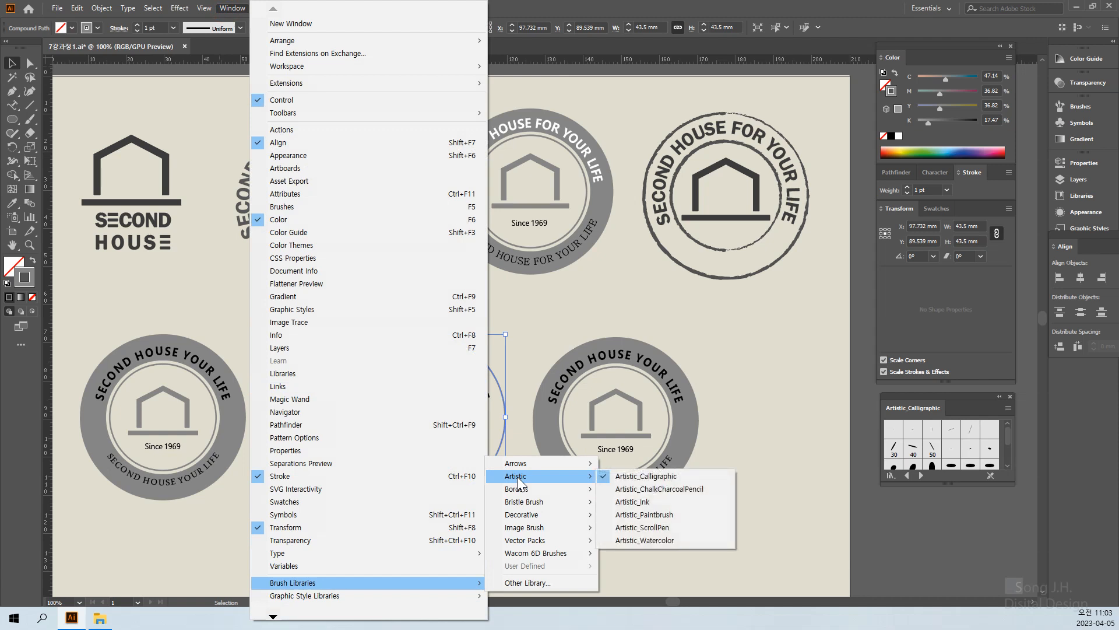
pyautogui.click(677, 489)
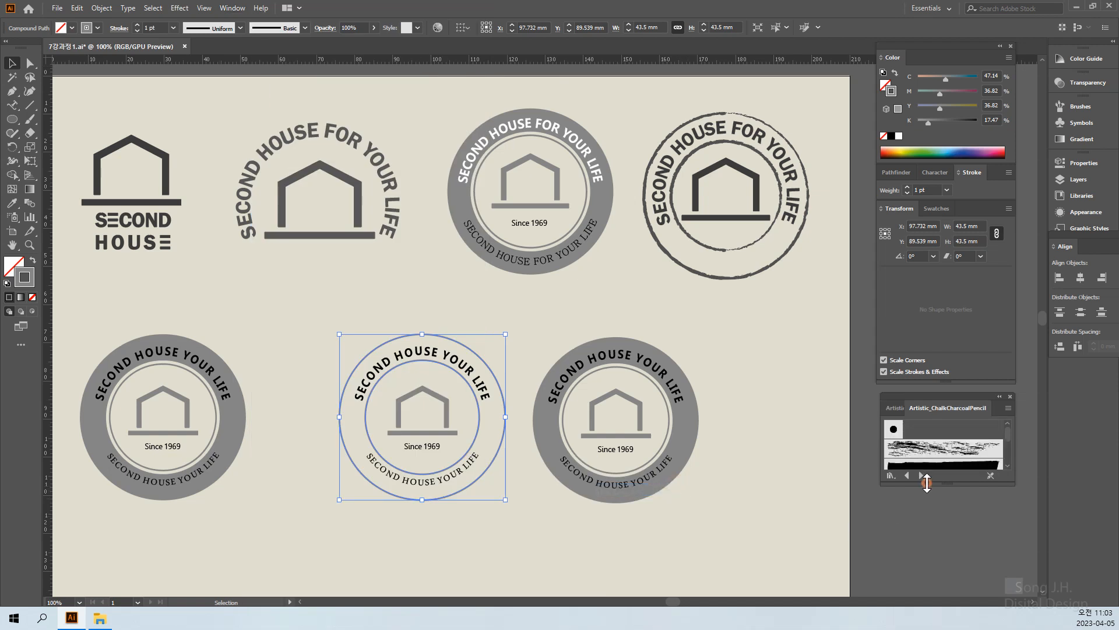
pyautogui.moveTo(926, 483); pyautogui.dragTo(927, 617)
# Step: Try the 50, 30, 5 and 3 pt. Flat calligraphic brushes on the middle badge's ring outlines
pyautogui.click(894, 408)
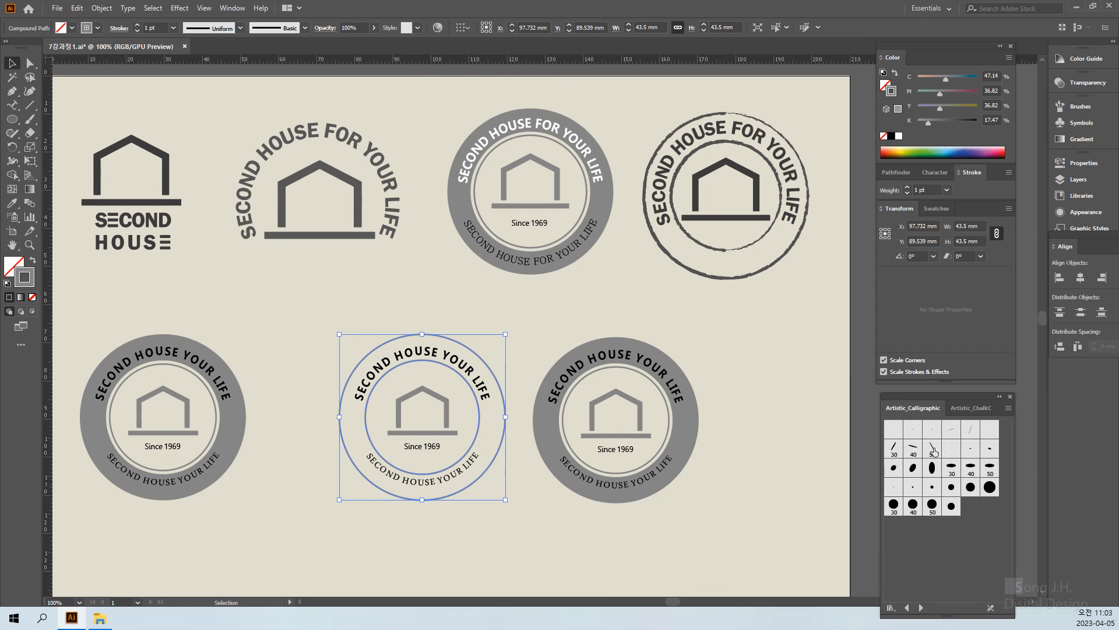
pyautogui.click(932, 449)
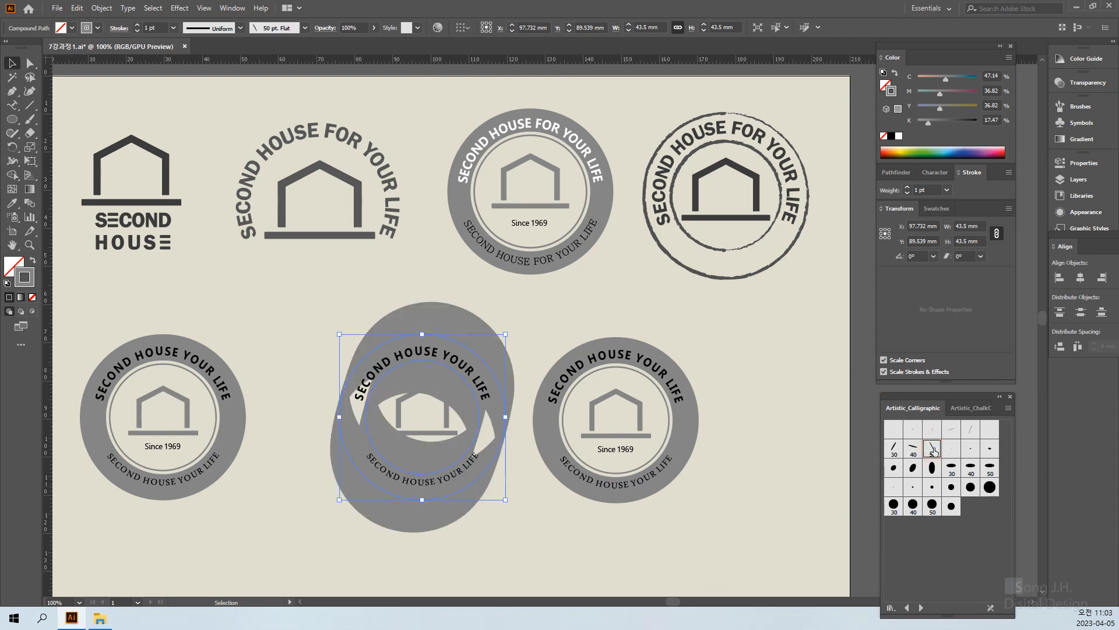
pyautogui.click(893, 449)
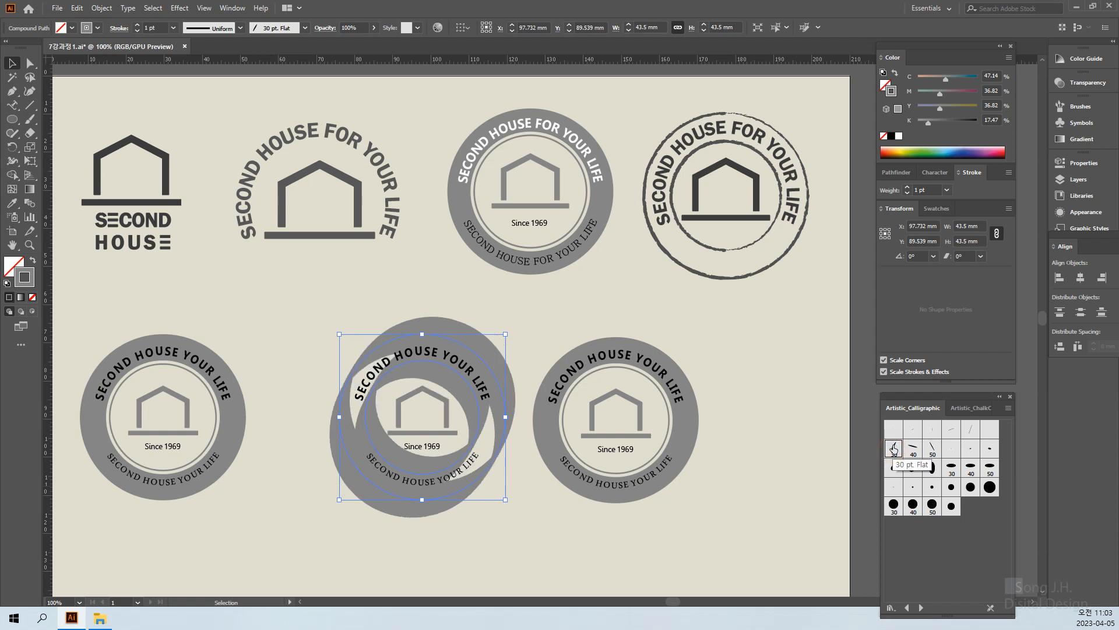
pyautogui.click(932, 429)
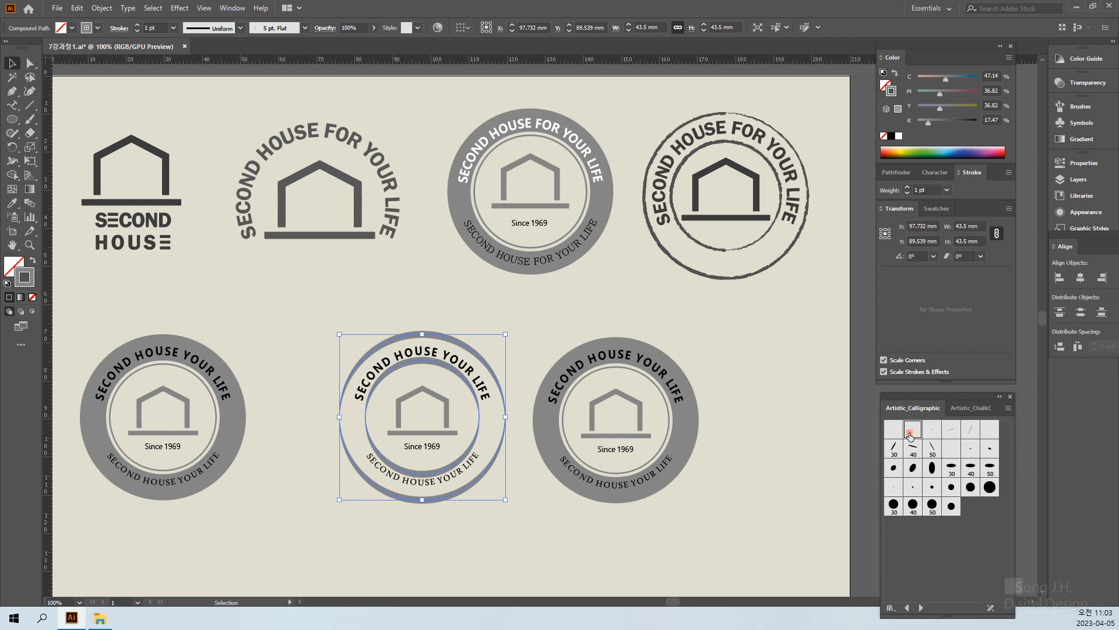
pyautogui.click(912, 429)
pyautogui.click(562, 543)
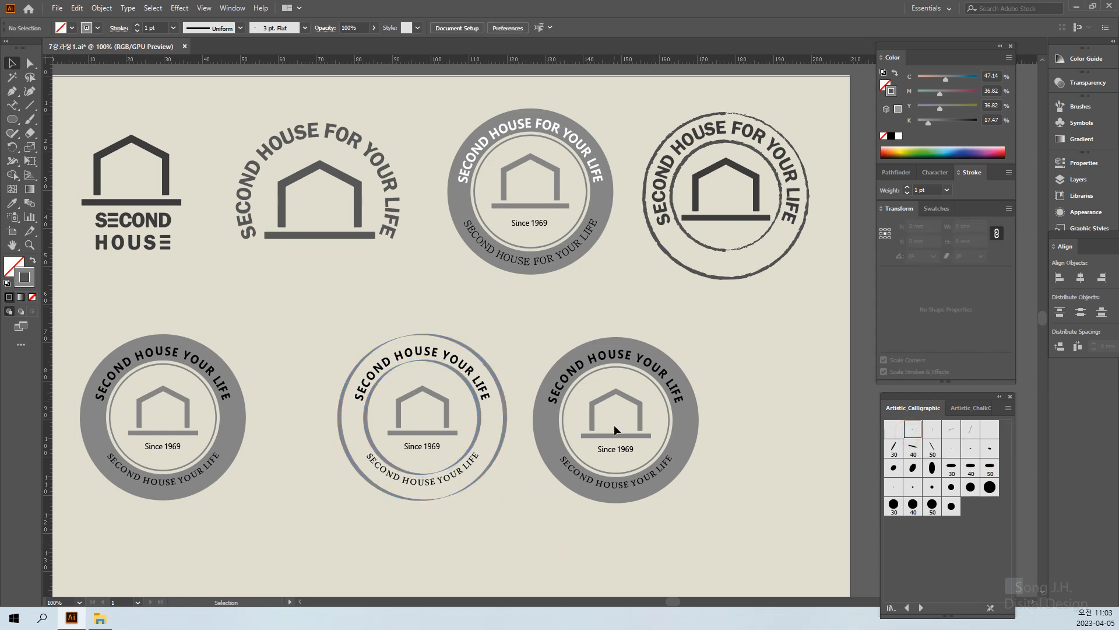
pyautogui.click(501, 484)
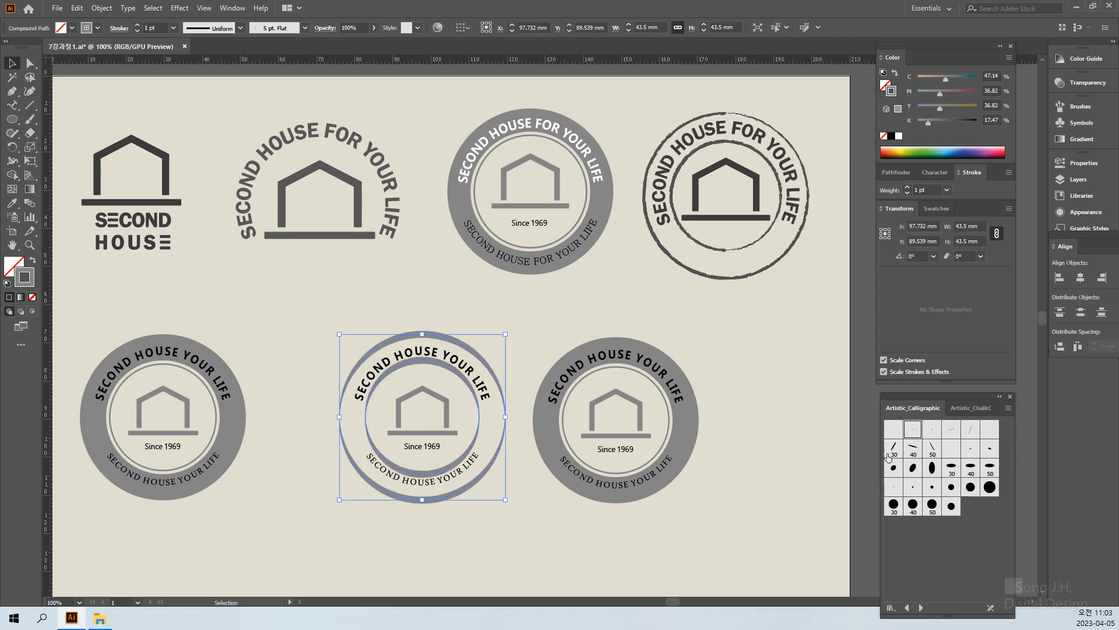
# Step: Try the Charcoal - Feather brush on the middle badge's ring outlines
pyautogui.click(958, 408)
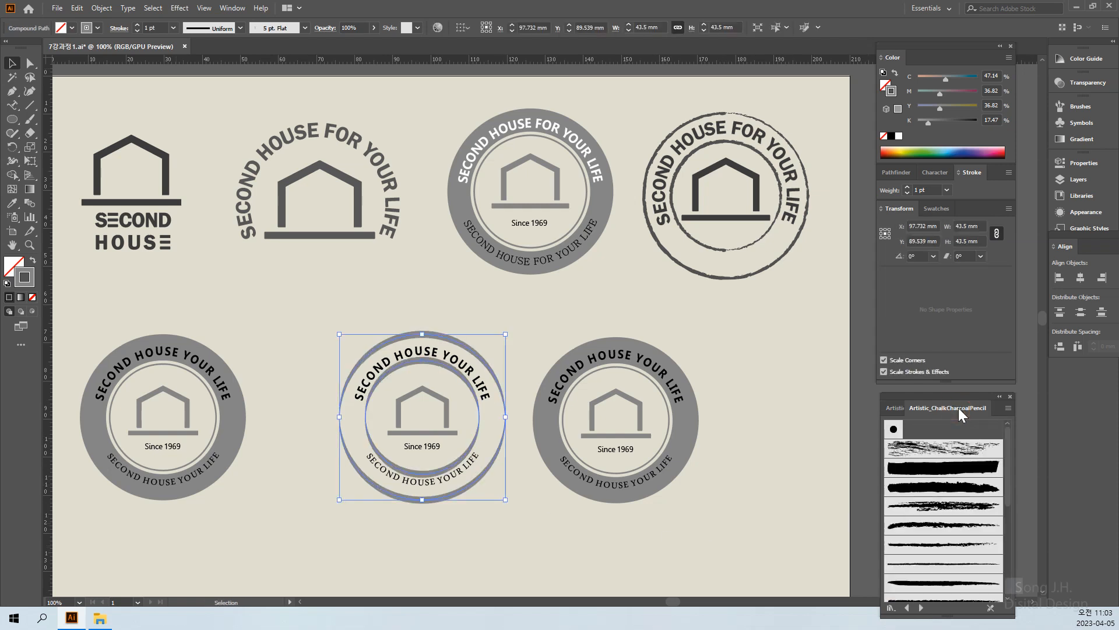
pyautogui.click(937, 543)
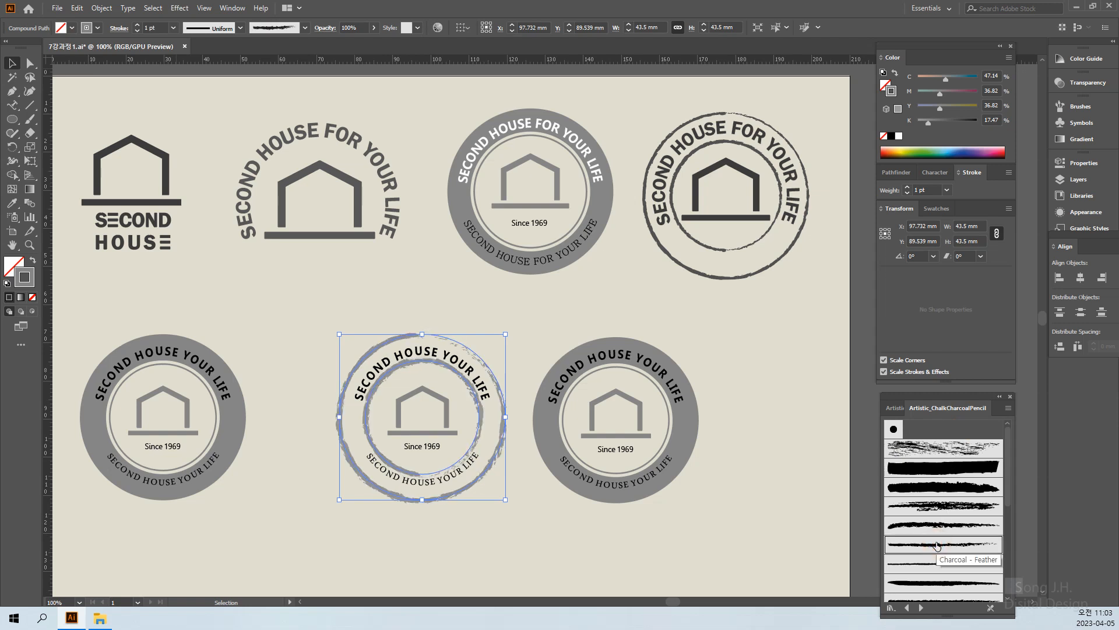
pyautogui.click(648, 536)
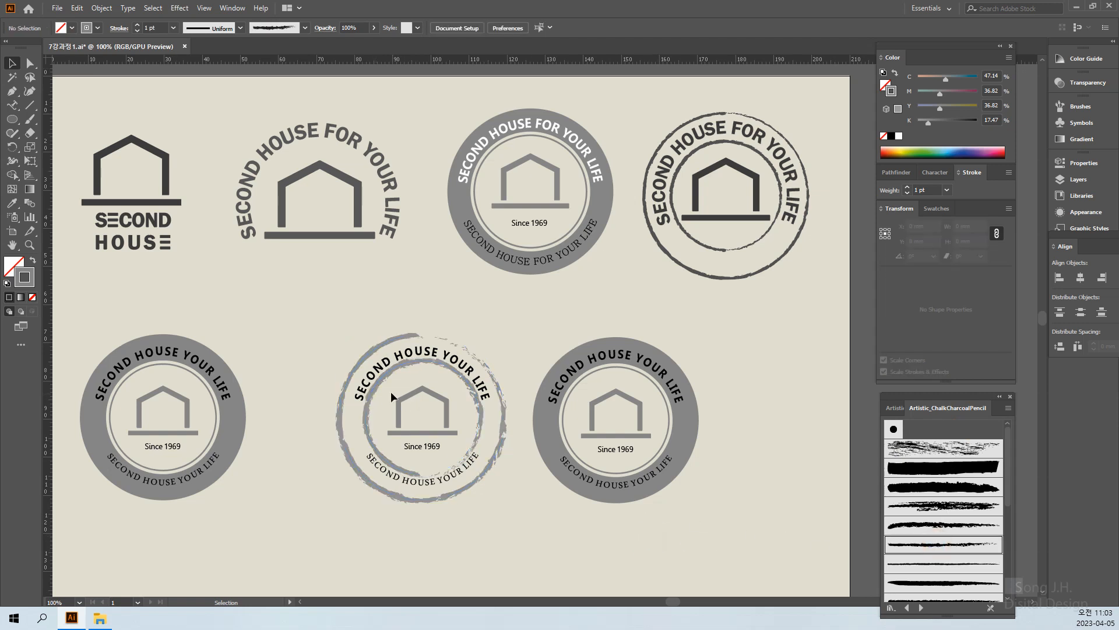
# Step: Try a thin charcoal brush on the middle badge's upper curved text, checking its fill and stroke against the stamp-style badge
pyautogui.click(381, 380)
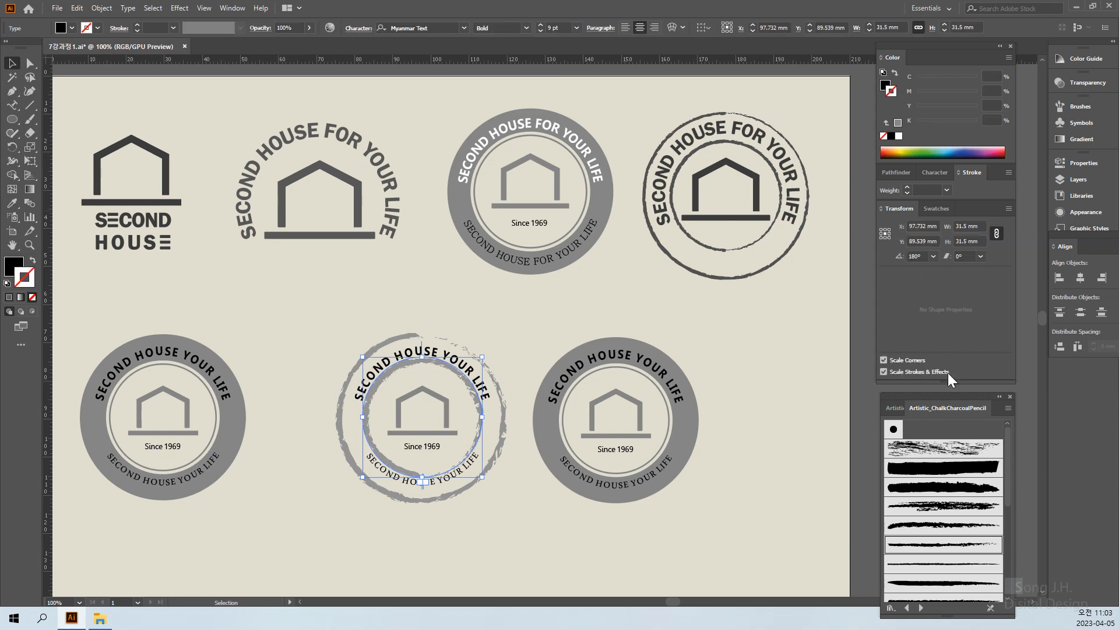
pyautogui.click(952, 563)
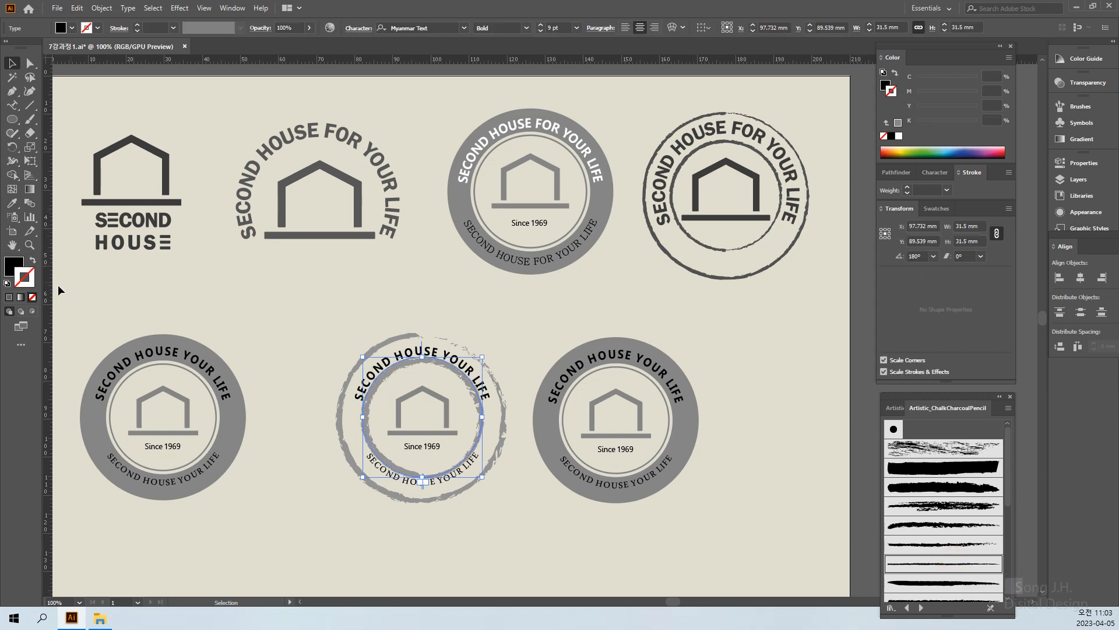
pyautogui.click(11, 269)
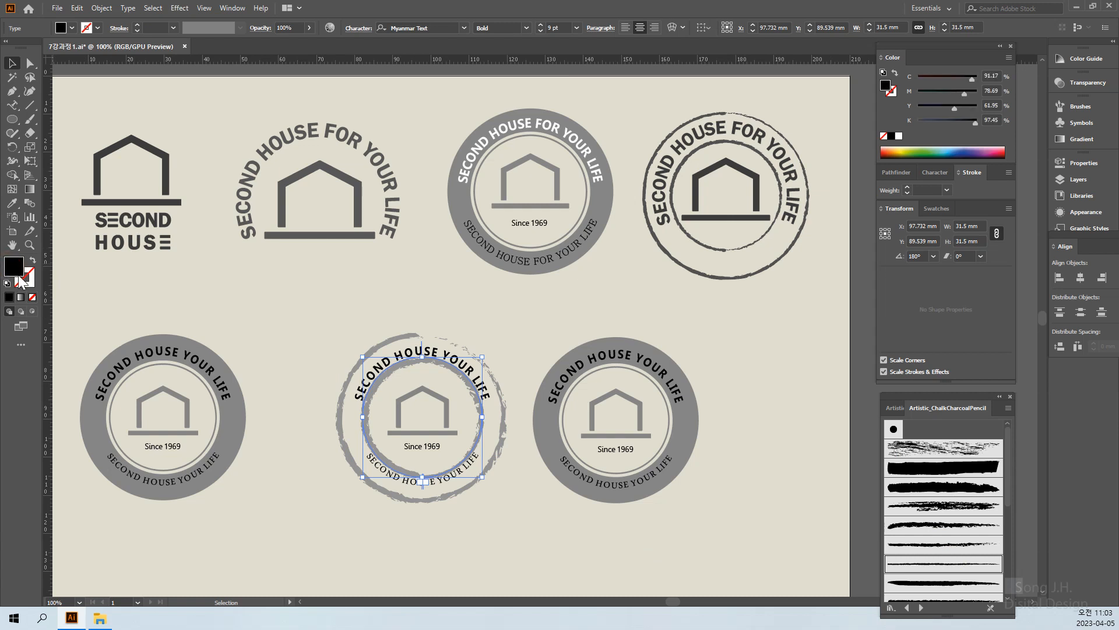
pyautogui.click(27, 280)
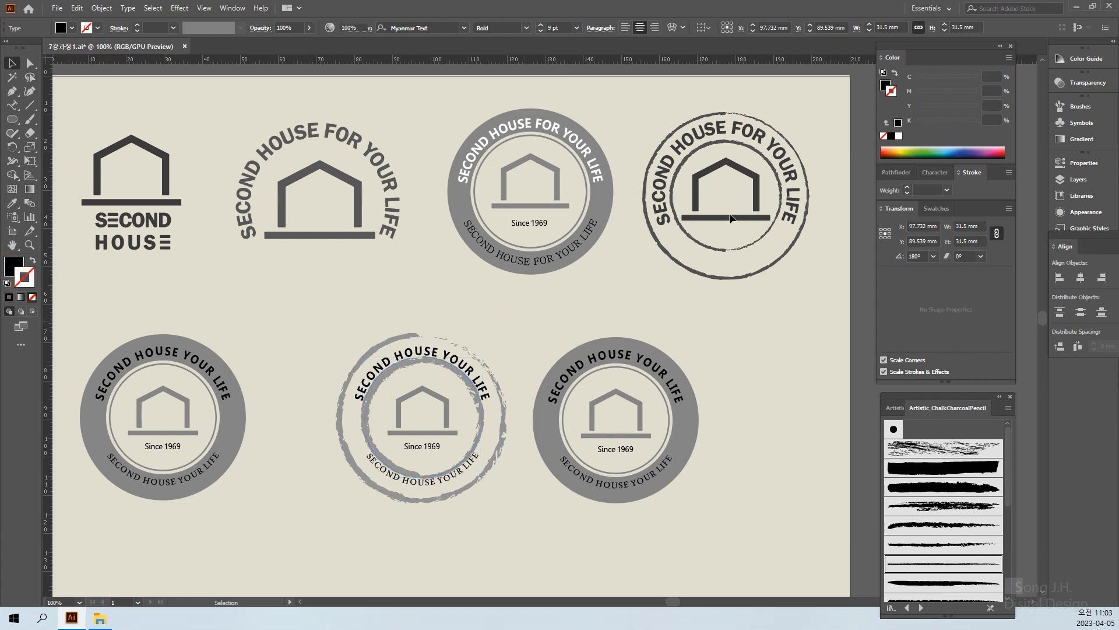
pyautogui.click(670, 257)
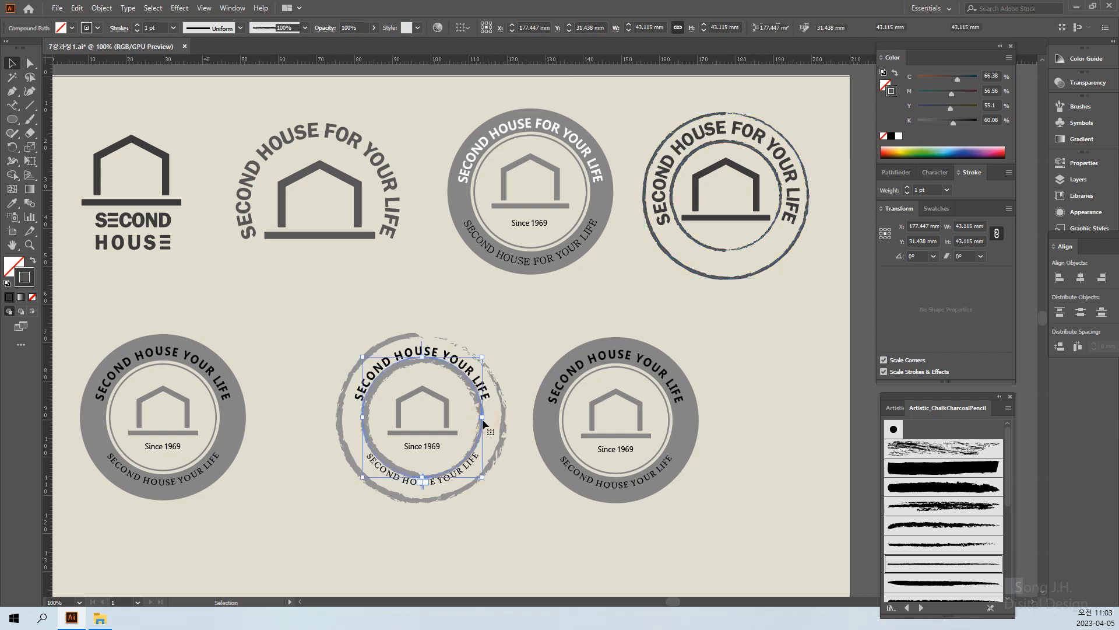
pyautogui.click(483, 419)
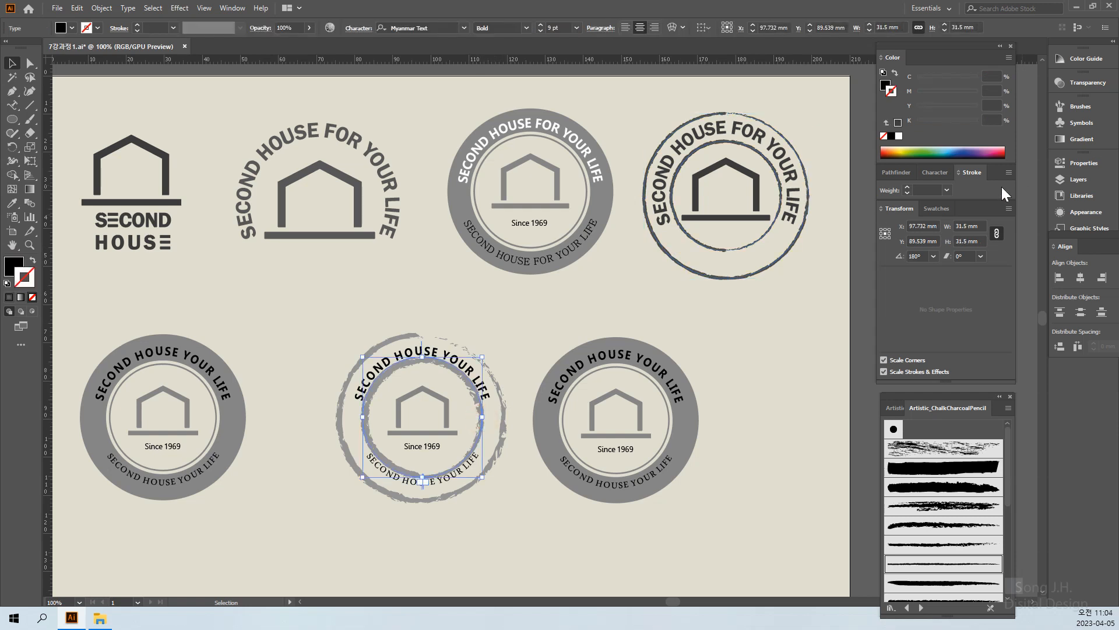
# Step: Color the middle badge's brushed ring outlines black
pyautogui.click(503, 399)
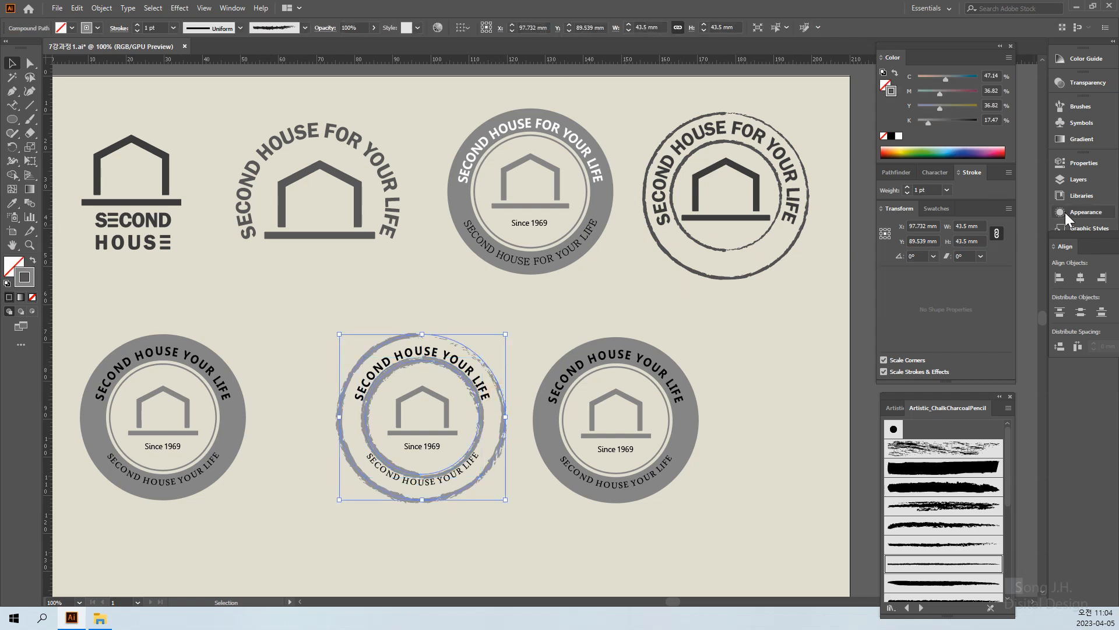
pyautogui.click(891, 137)
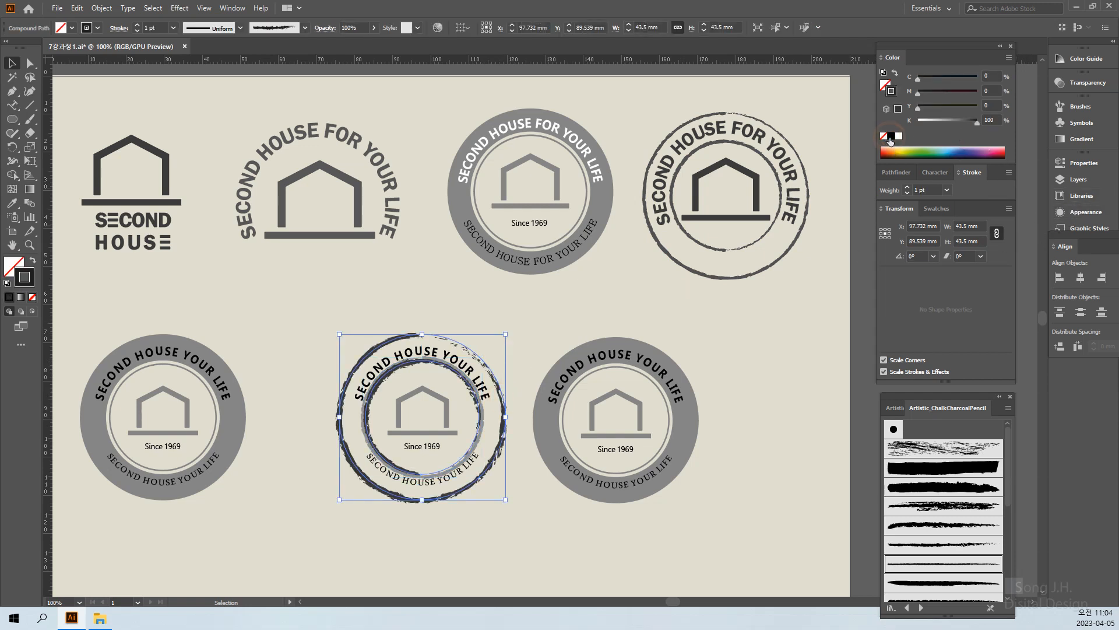
pyautogui.click(787, 456)
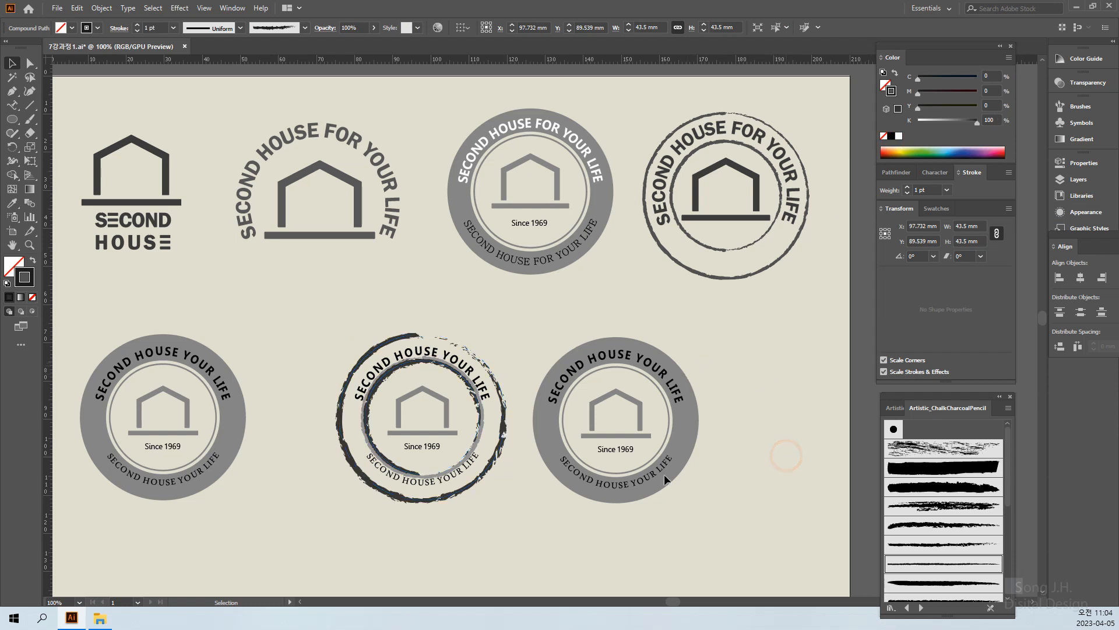
# Step: Try removing the fill from the middle badge's upper curved text, undo it and deselect the text
pyautogui.click(482, 416)
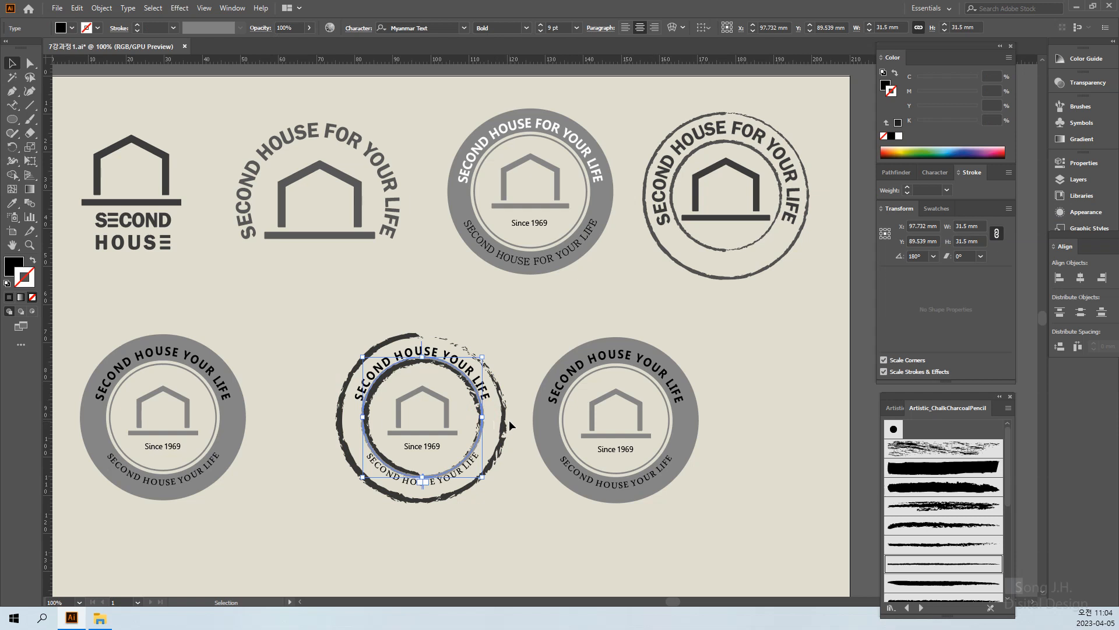
pyautogui.click(13, 265)
pyautogui.click(32, 297)
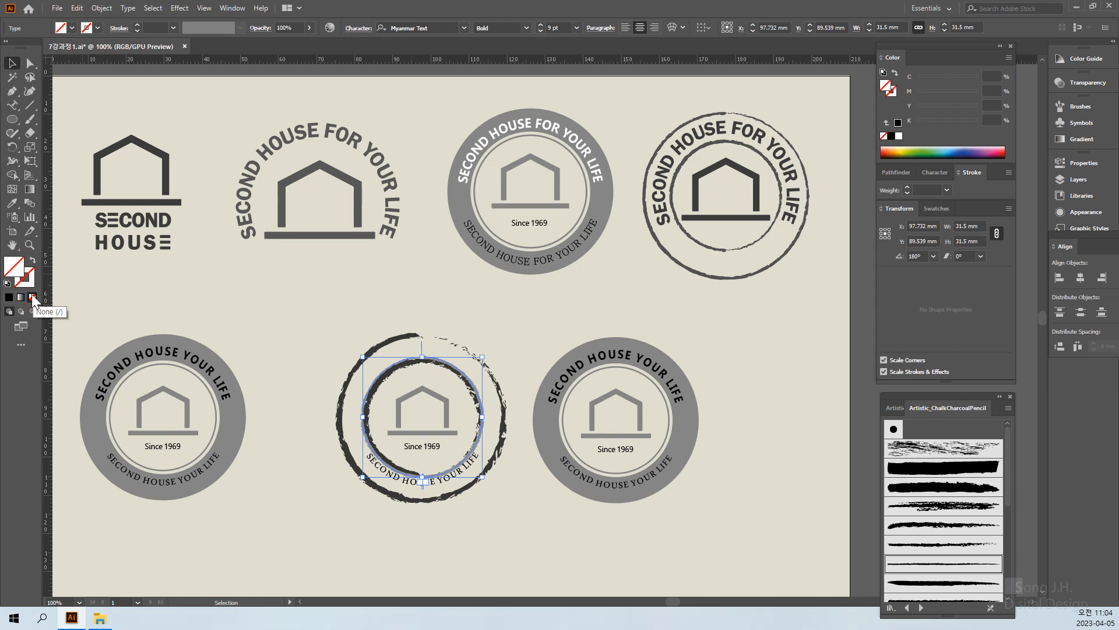
pyautogui.hotkey('ctrl', 'z')
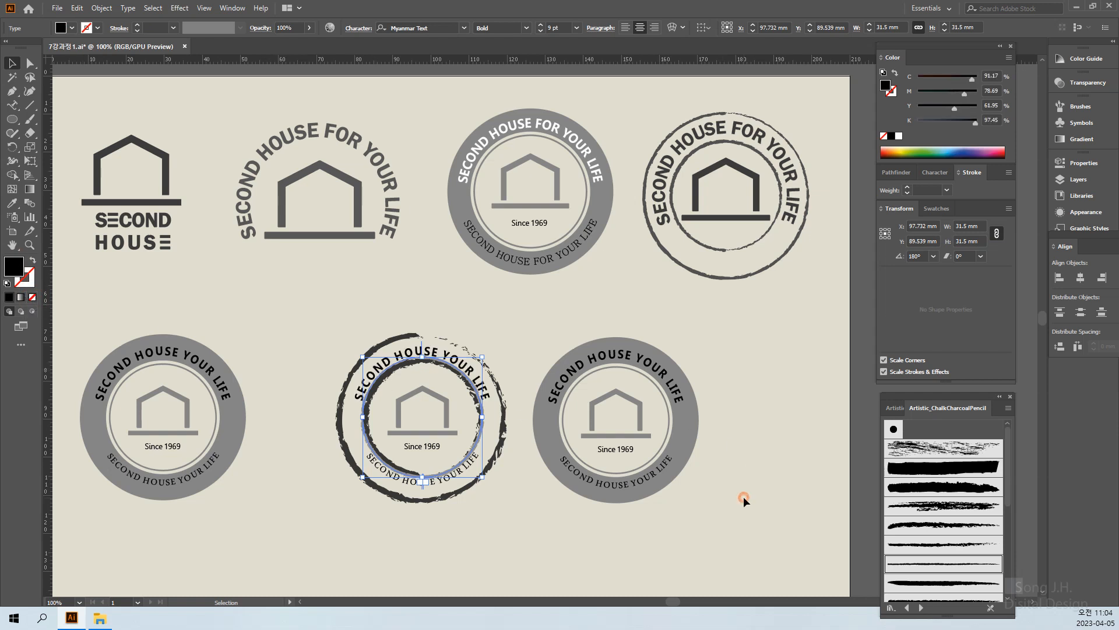
pyautogui.click(743, 495)
pyautogui.click(535, 556)
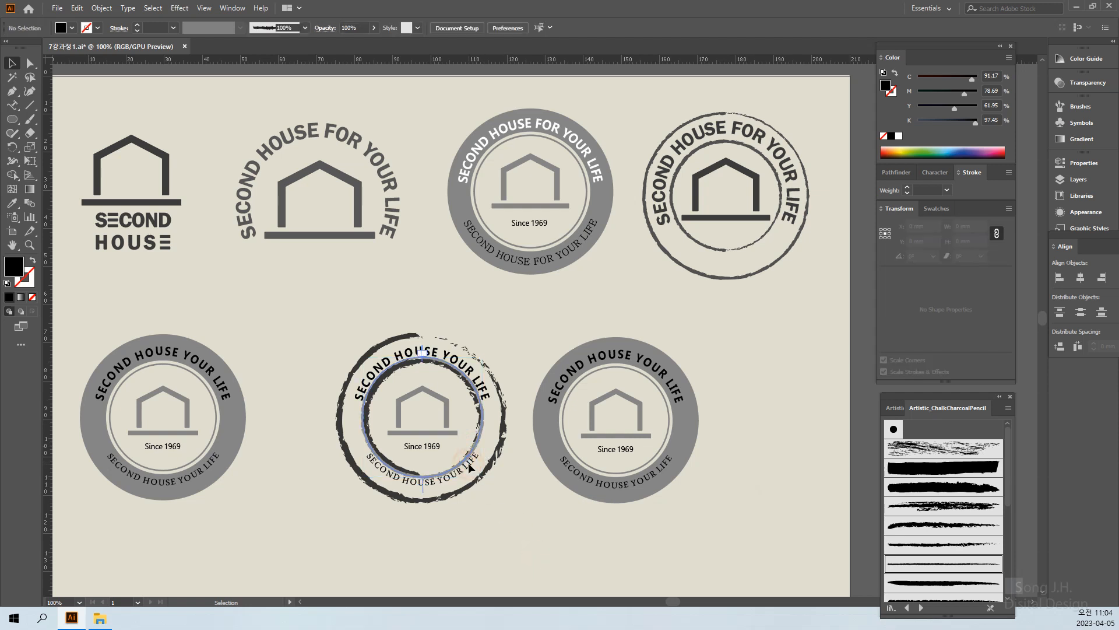
# Step: Undo the black color and the brush trials on the middle badge, back to its plain gray 1 pt ring outlines
pyautogui.click(471, 466)
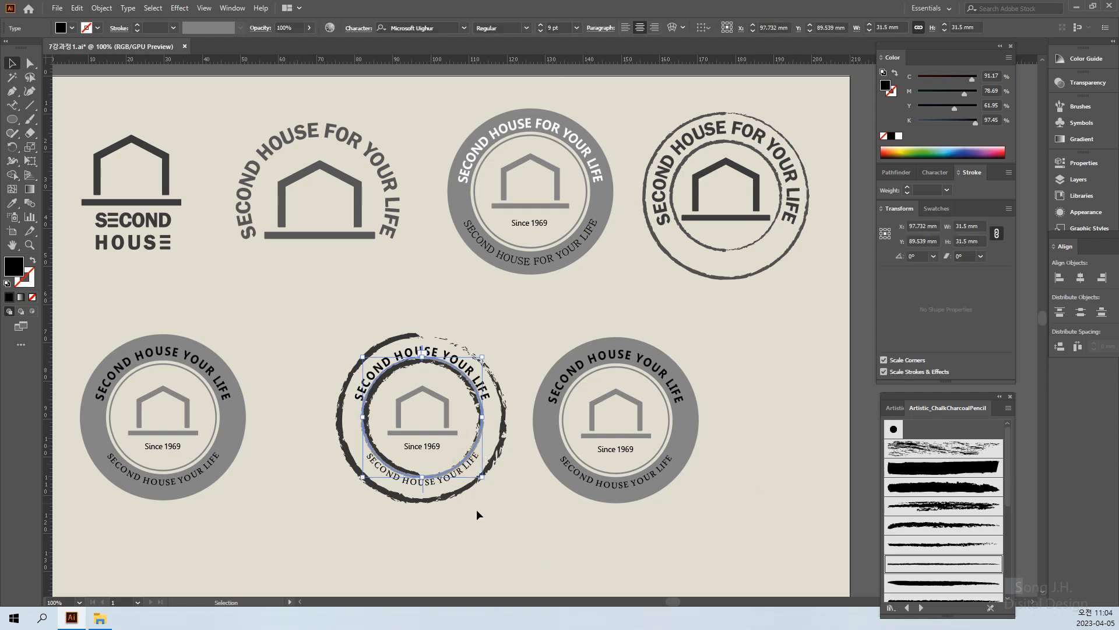
pyautogui.click(516, 553)
pyautogui.moveTo(471, 542); pyautogui.dragTo(570, 497)
pyautogui.scroll(1, 569, 497)
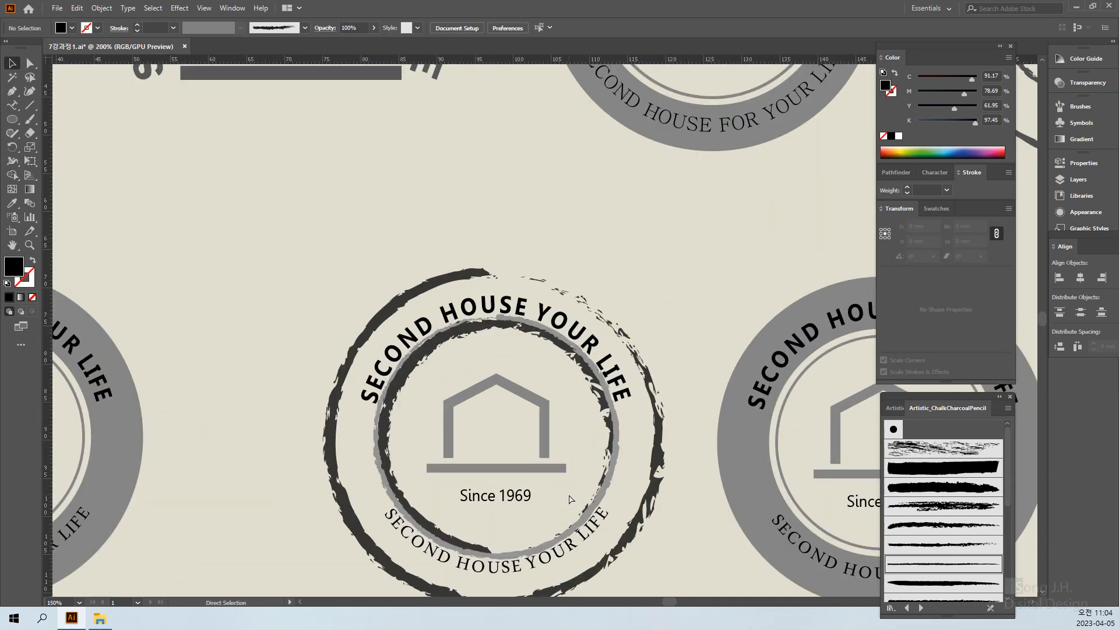
pyautogui.scroll(-3, 551, 466)
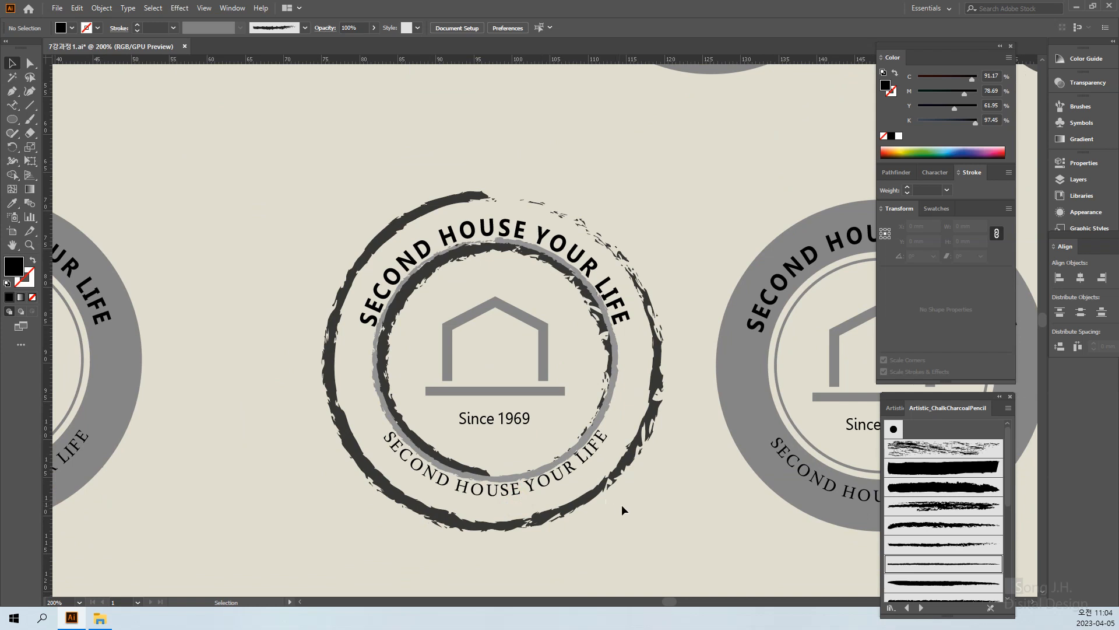
pyautogui.press('a')
pyautogui.hotkey('ctrl', 'z')
pyautogui.hotkey('ctrl', 'z')
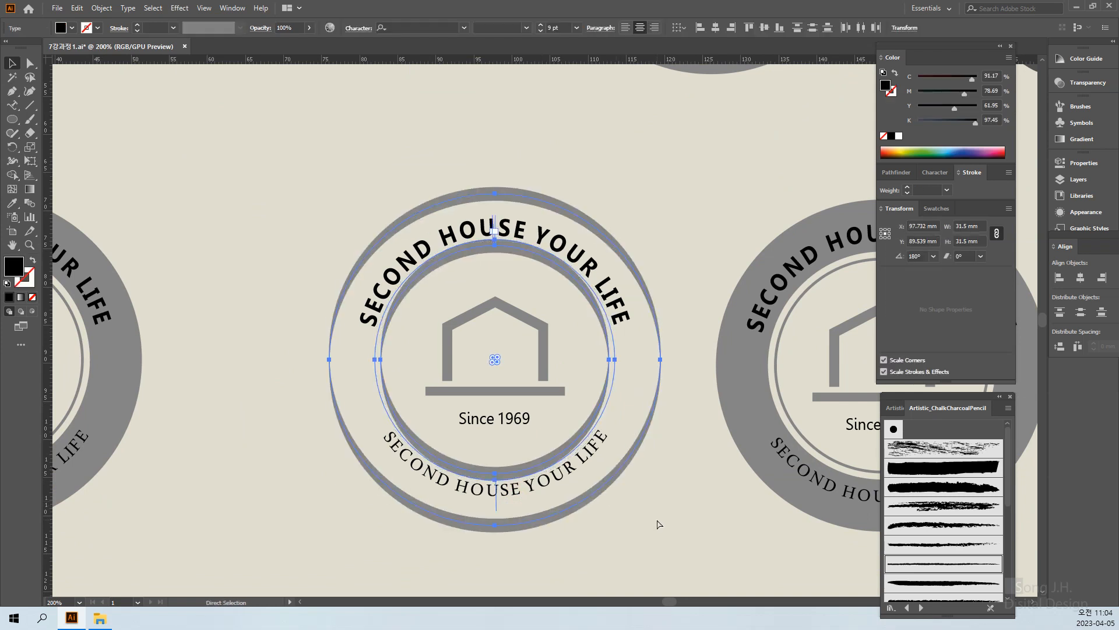
pyautogui.press('v')
pyautogui.hotkey('ctrl', 'z')
pyautogui.hotkey('ctrl', 'z')
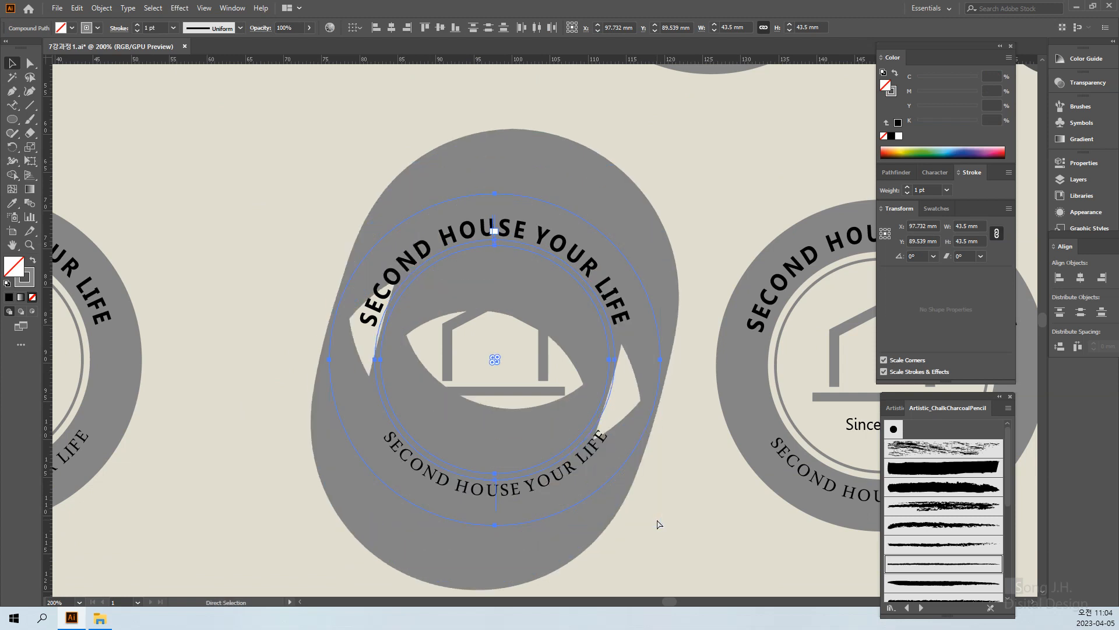
pyautogui.hotkey('ctrl', 'z')
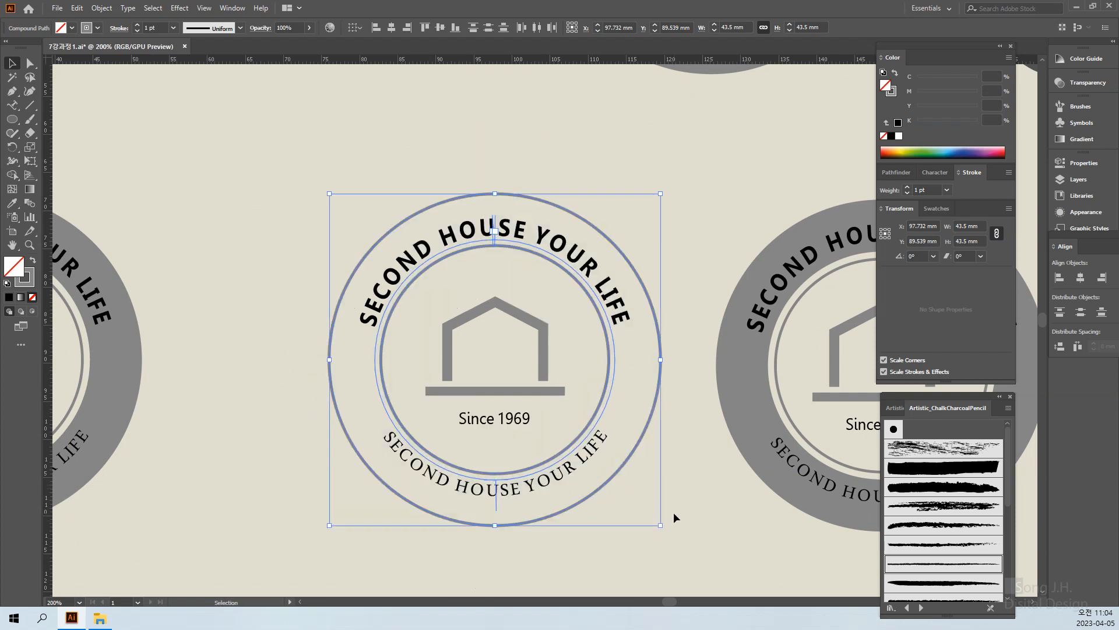
# Step: Color the middle badge's two ring outlines dark gray with a stroke of 90% K and 0% C, M and Y
pyautogui.click(674, 512)
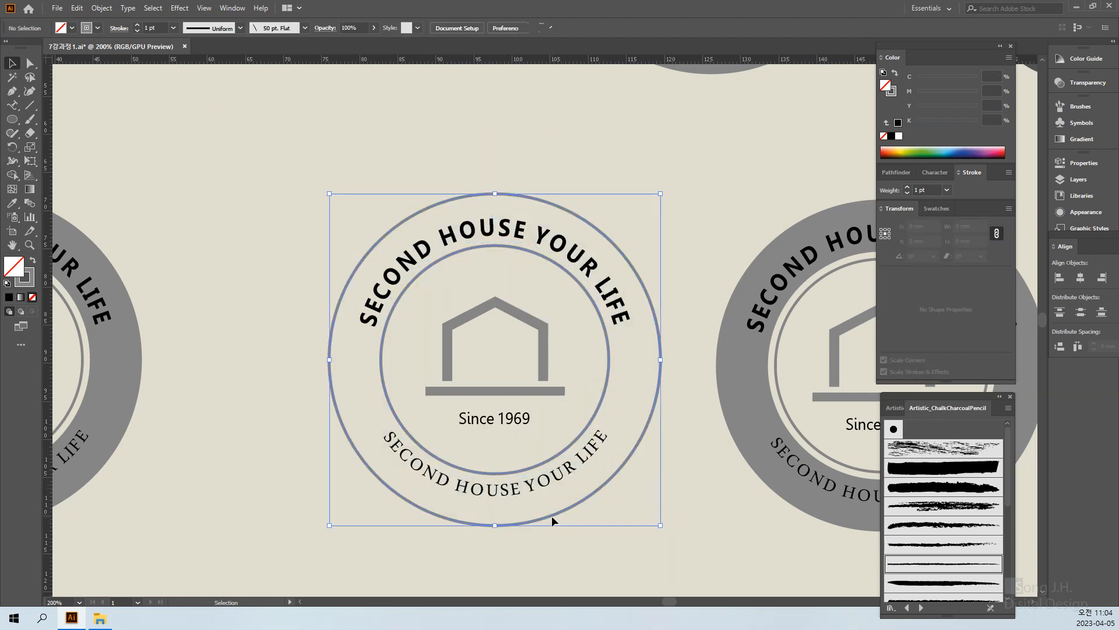
pyautogui.click(552, 515)
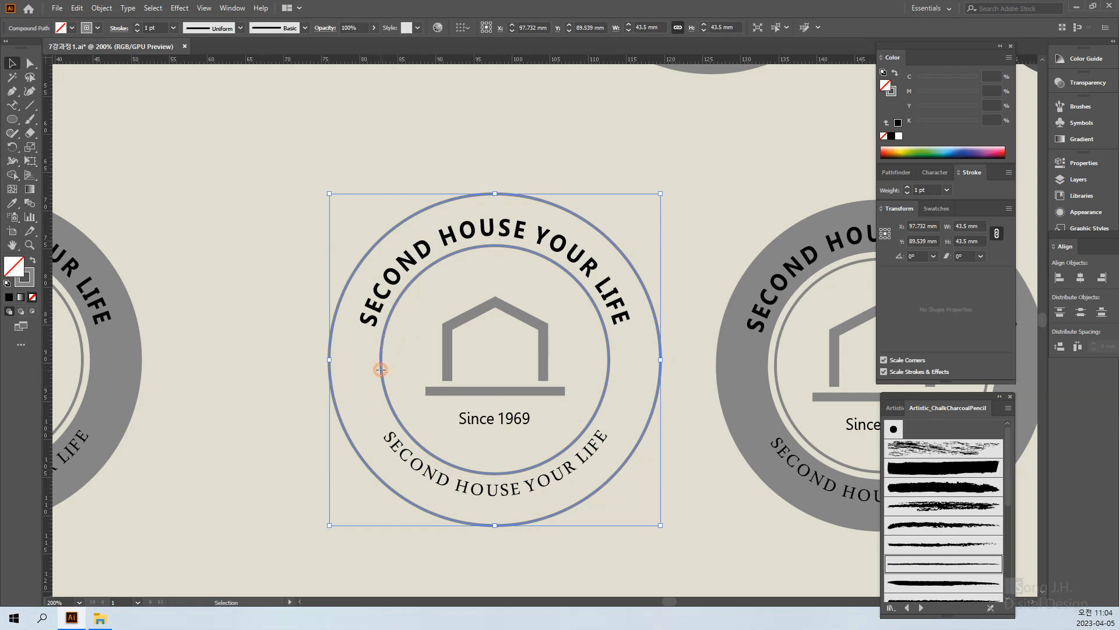
pyautogui.click(690, 505)
pyautogui.click(495, 487)
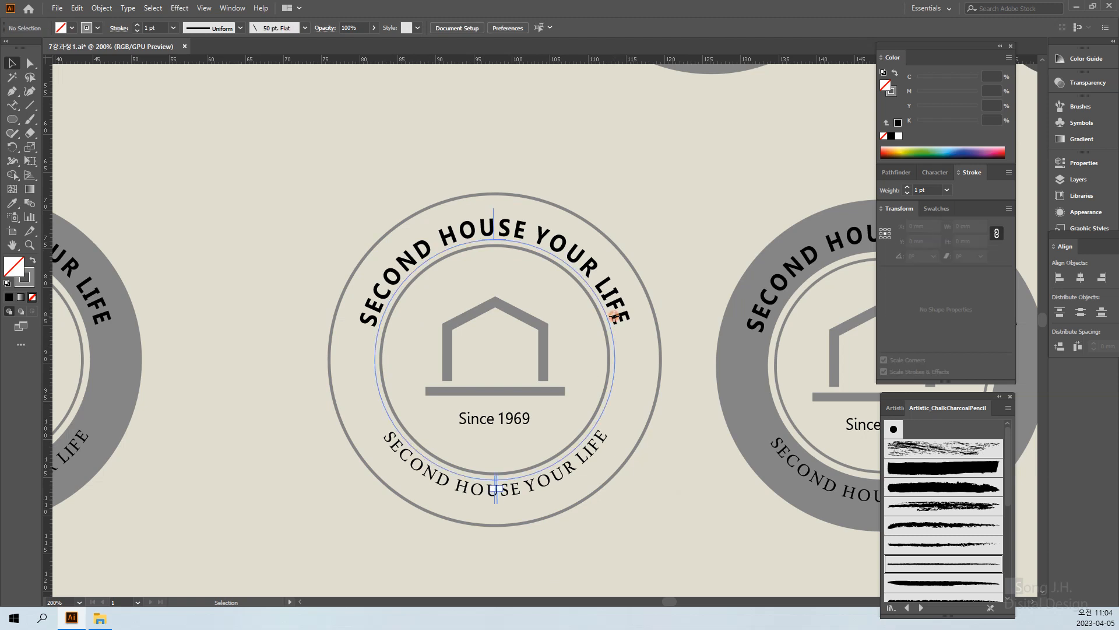
pyautogui.click(652, 429)
pyautogui.click(648, 418)
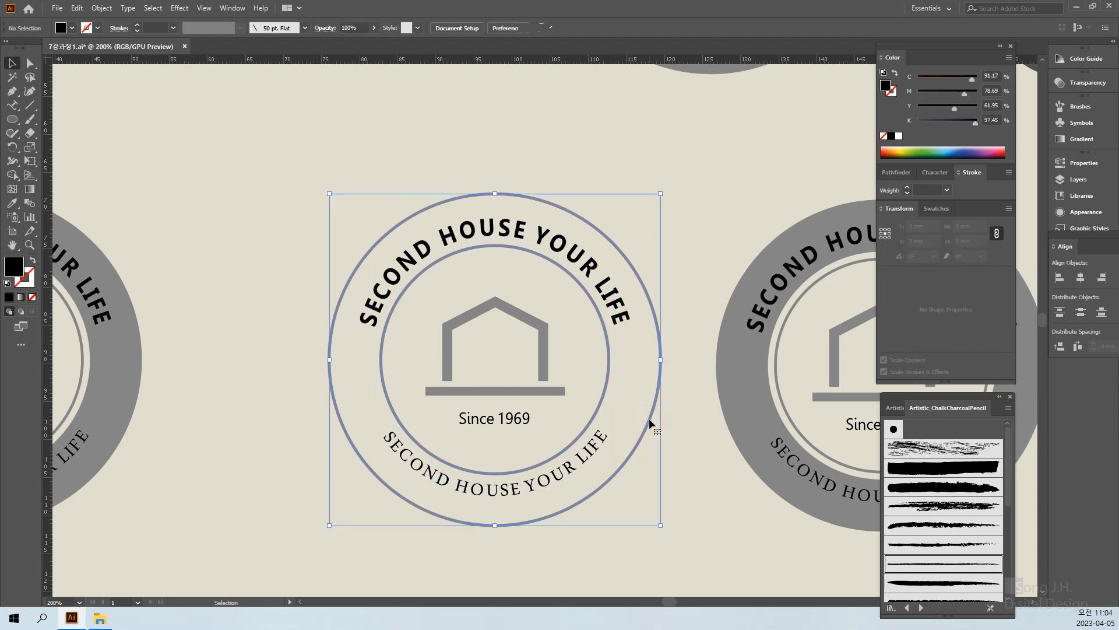
pyautogui.click(29, 283)
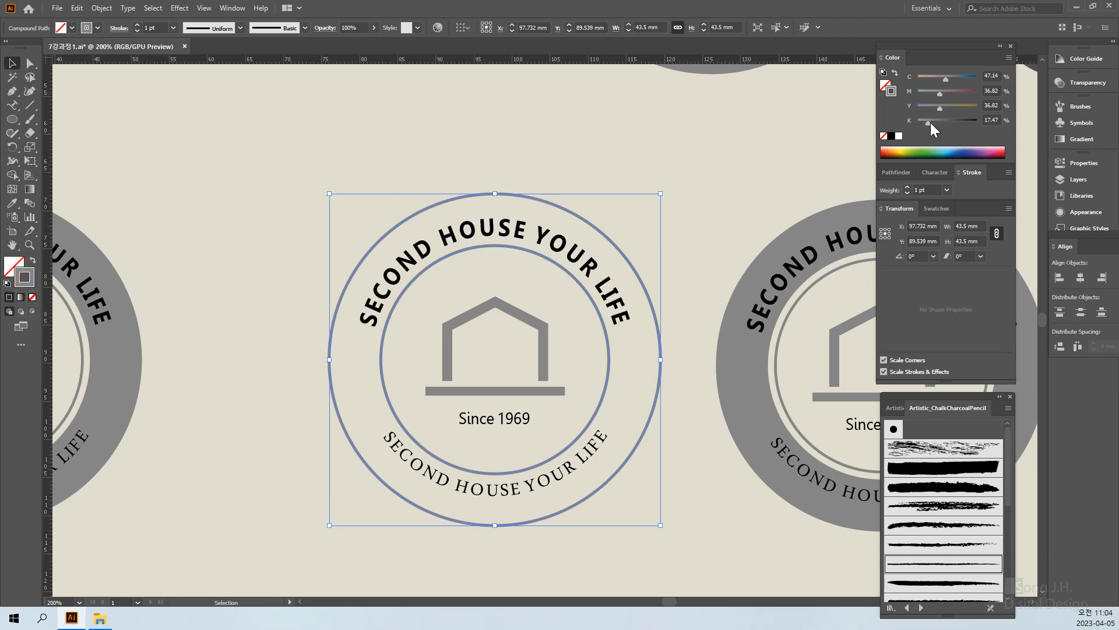
pyautogui.click(893, 137)
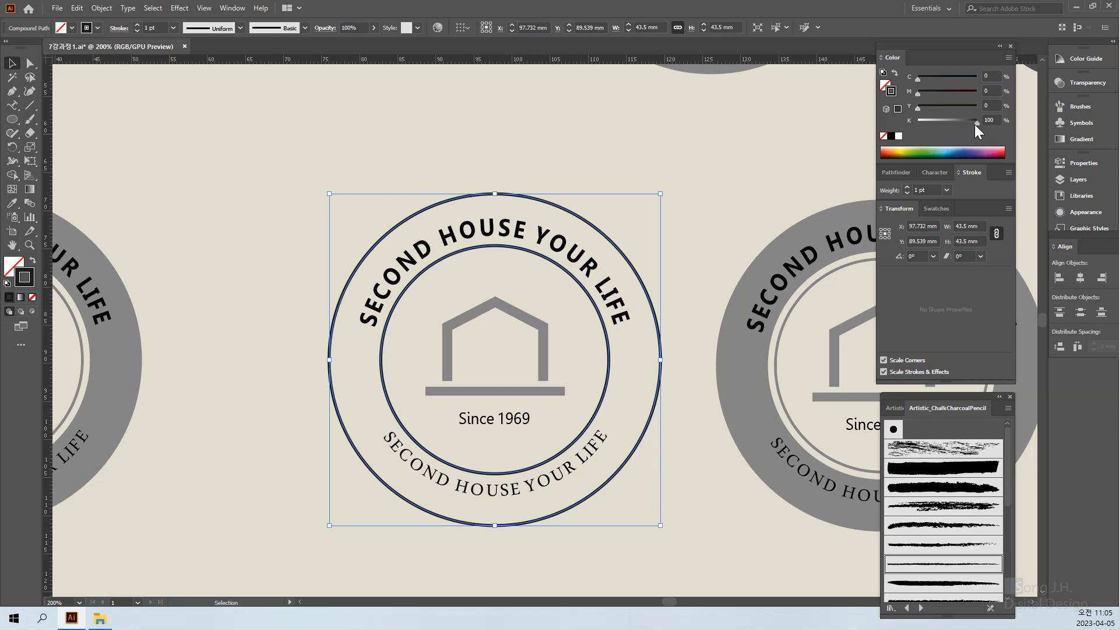
pyautogui.doubleClick(997, 119)
pyautogui.write('90')
pyautogui.press('Return')
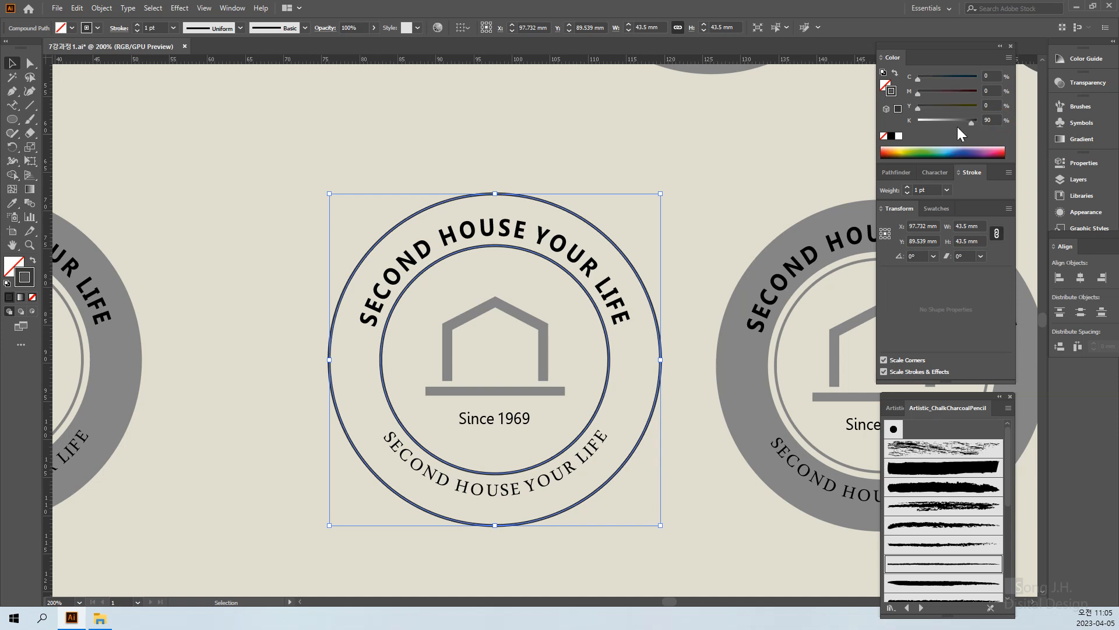
# Step: Try the Charcoal - Feather brush on the middle badge's ring outlines and apply the thinner charcoal brush listed below it instead
pyautogui.click(672, 211)
pyautogui.click(599, 229)
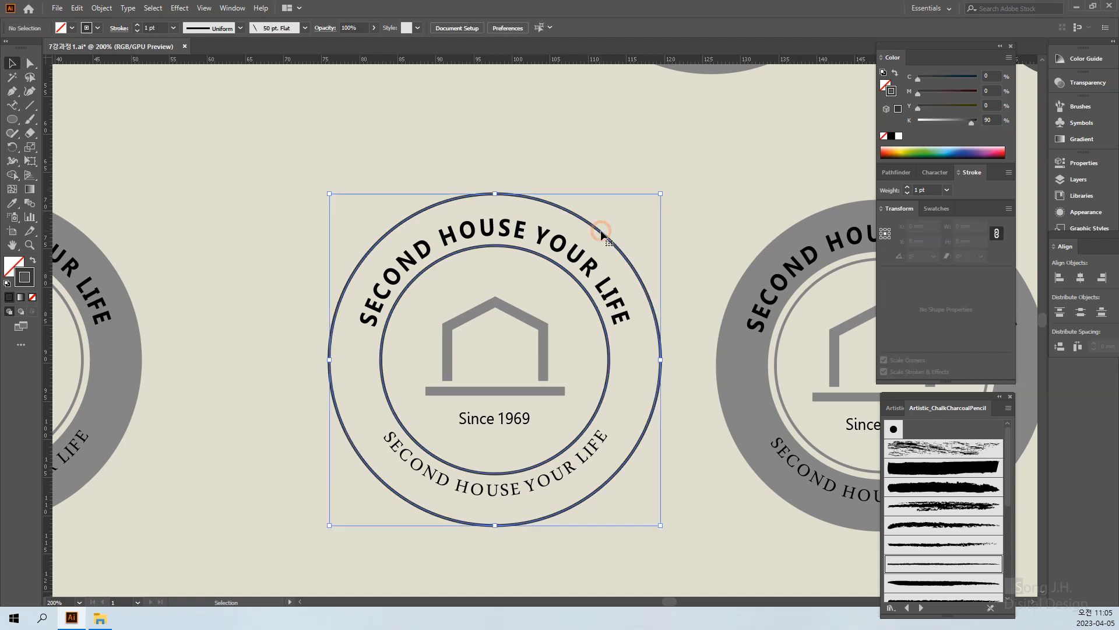
pyautogui.click(939, 547)
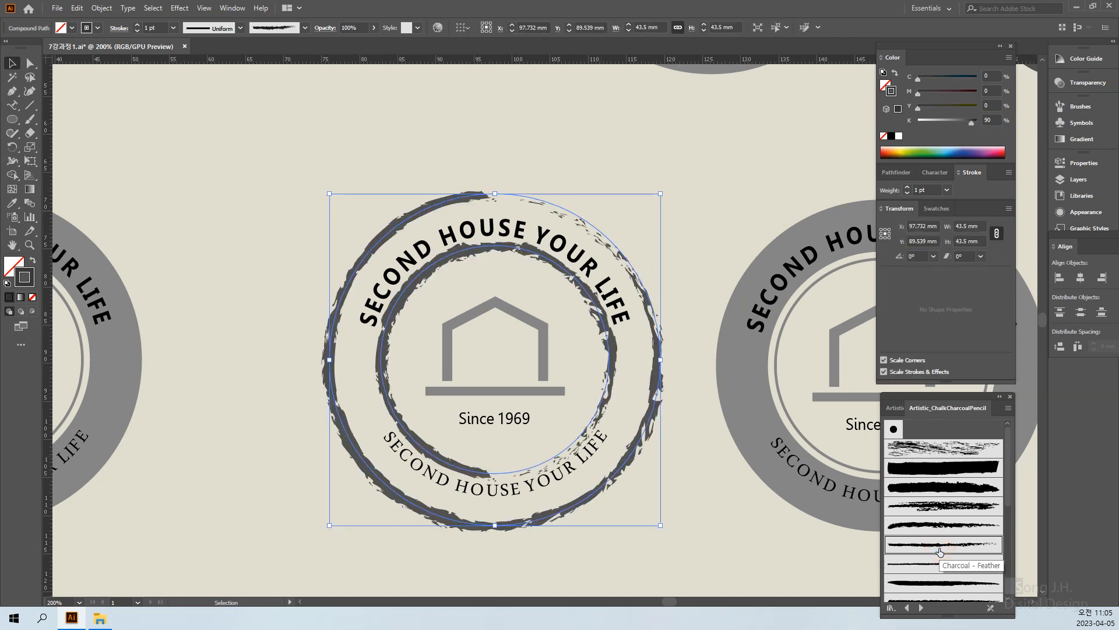
pyautogui.click(943, 565)
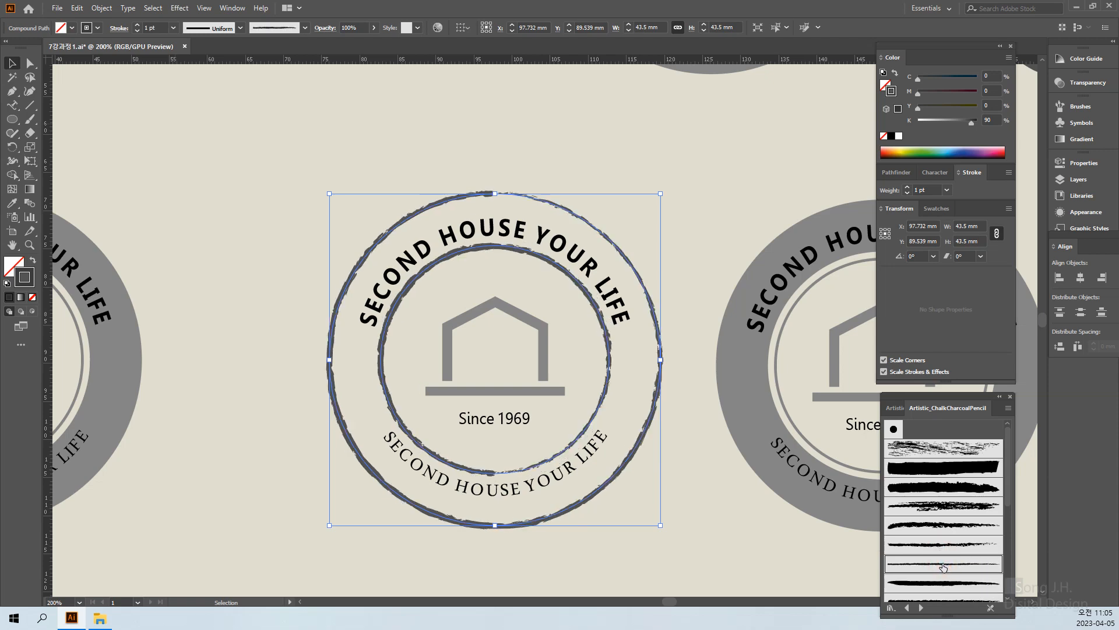
pyautogui.click(711, 509)
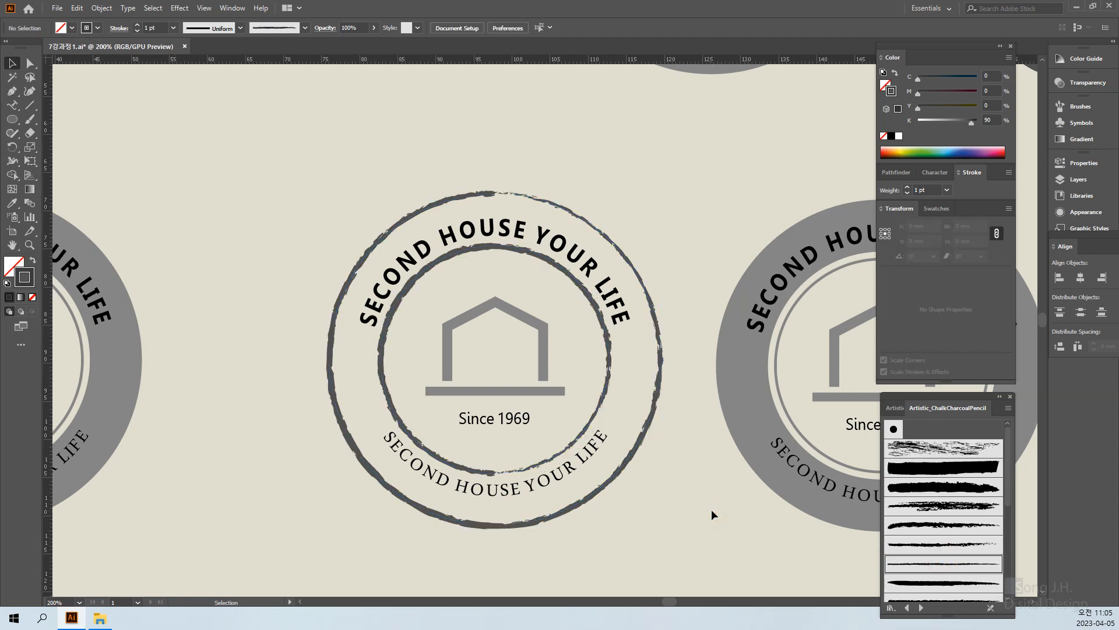
# Step: Set the font size of the middle badge's upper curved text to 11 pt
pyautogui.hotkey('ctrl', '1')
pyautogui.moveTo(735, 474); pyautogui.dragTo(673, 507)
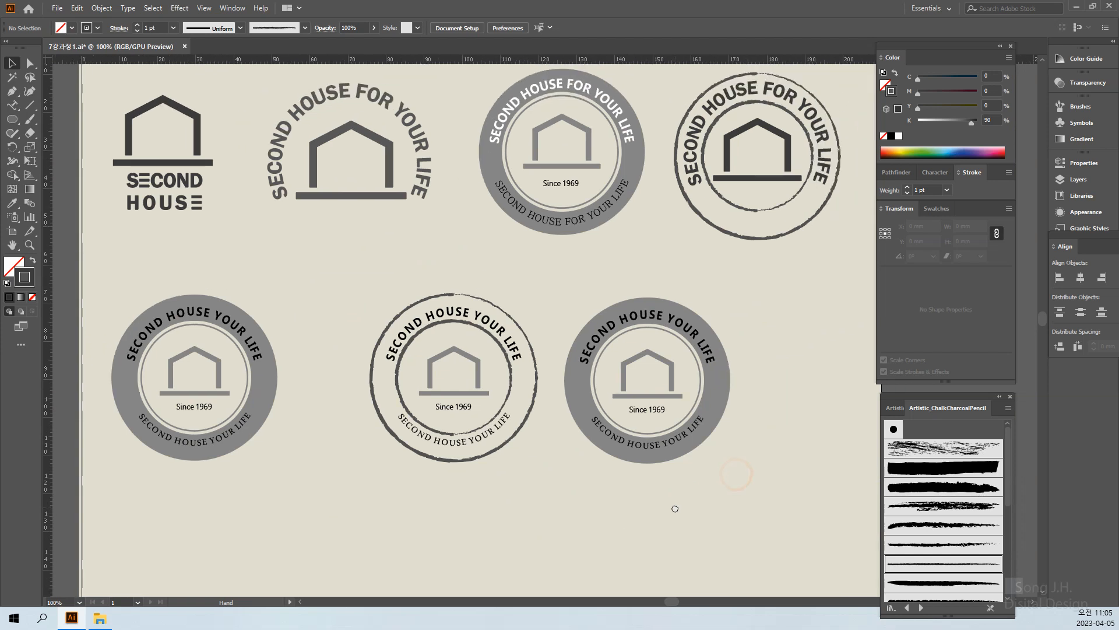
pyautogui.click(431, 319)
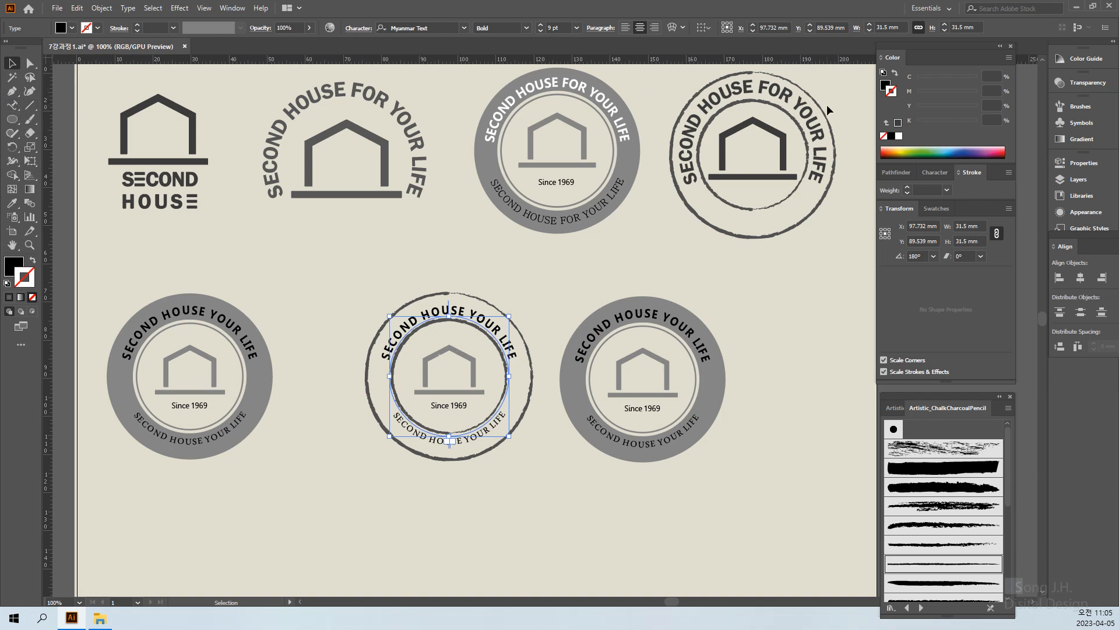
pyautogui.click(929, 171)
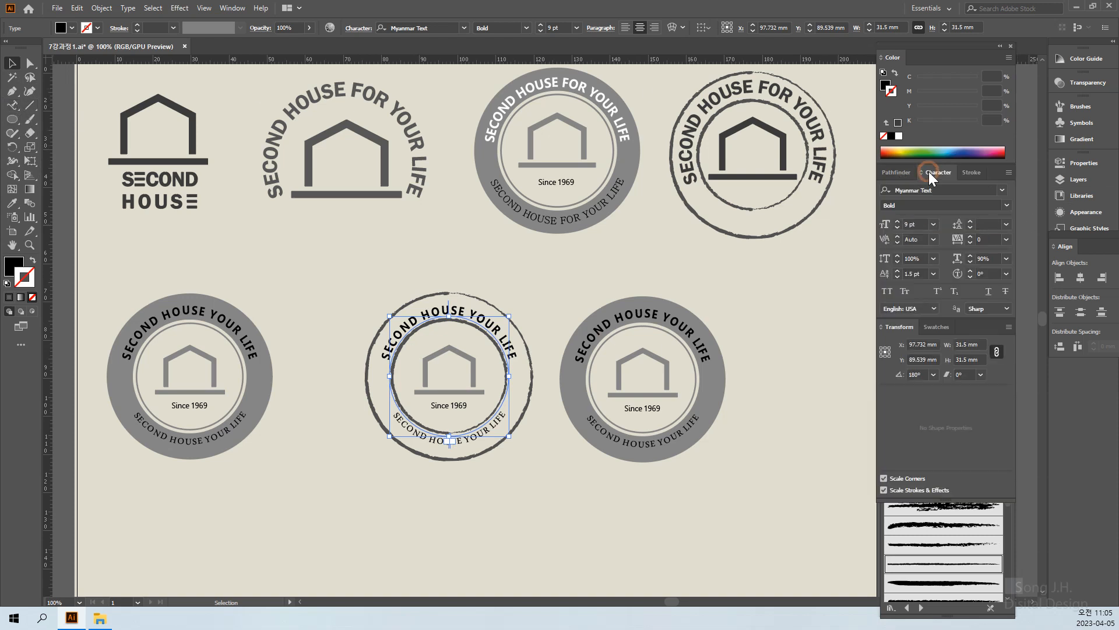
pyautogui.click(895, 221)
pyautogui.click(896, 222)
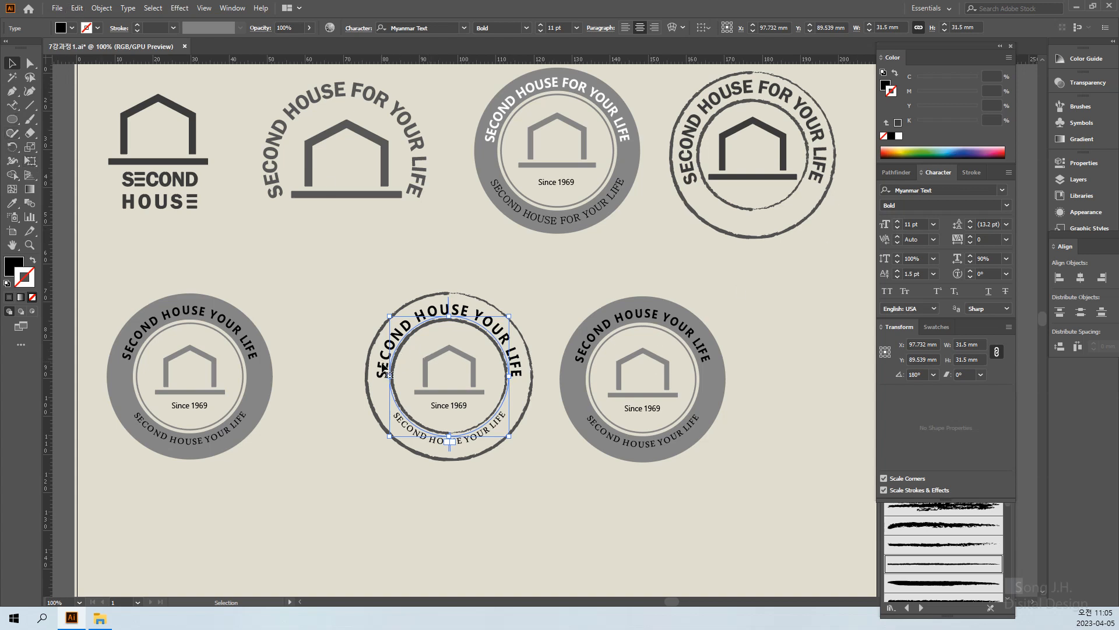
# Step: Open the path type options for the middle badge's upper text, enable the preview and try spacings of -9 pt and -5 pt
pyautogui.click(13, 105)
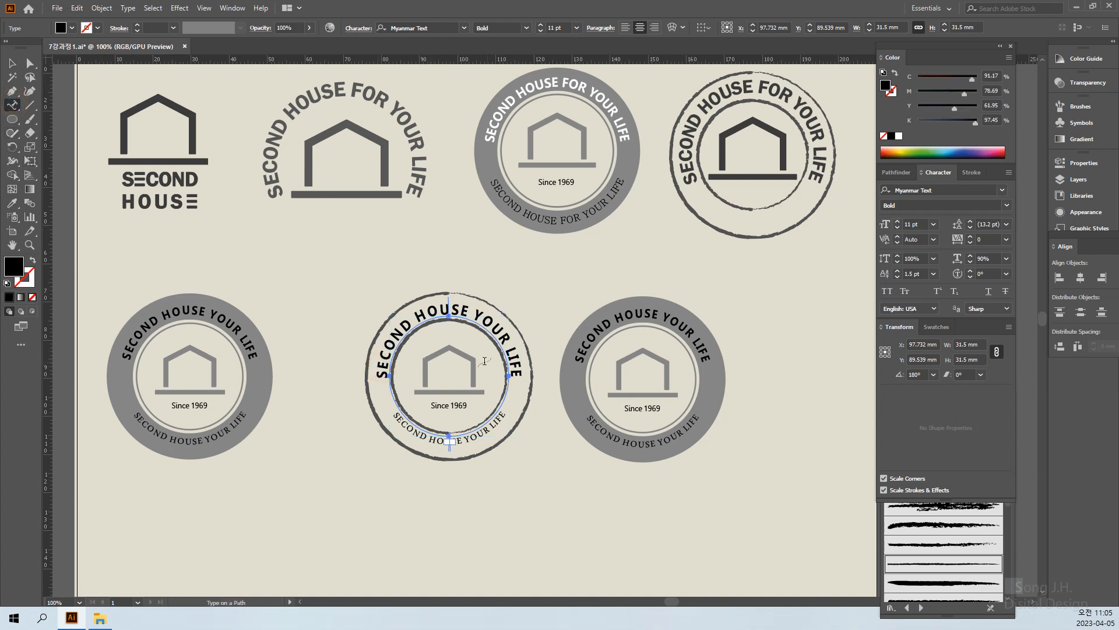
pyautogui.doubleClick(13, 105)
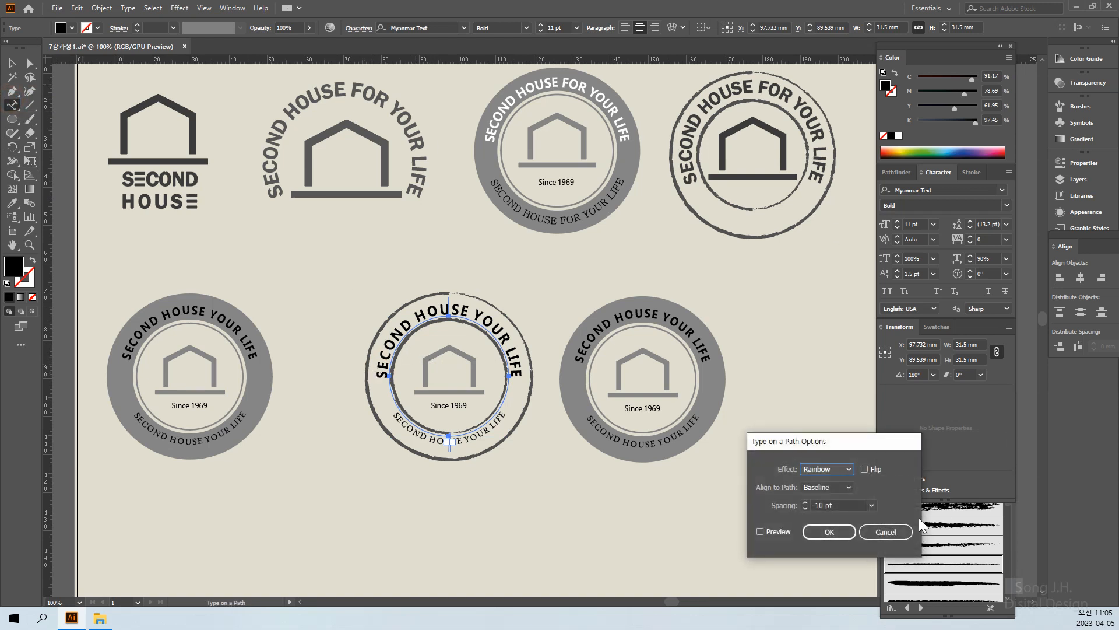
pyautogui.click(871, 505)
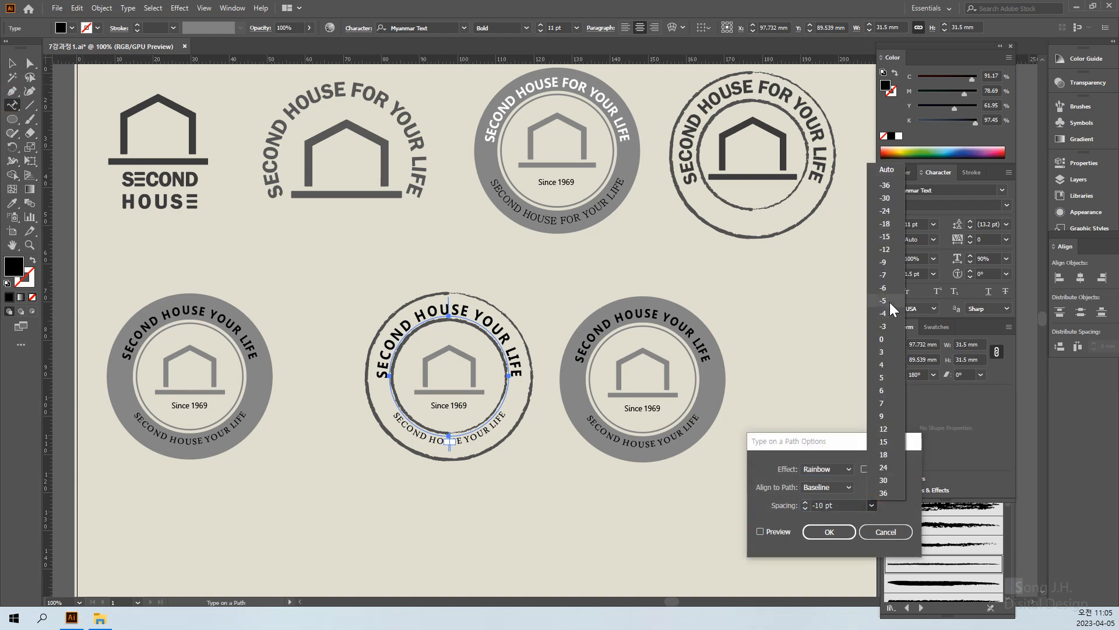
pyautogui.click(885, 263)
pyautogui.click(758, 532)
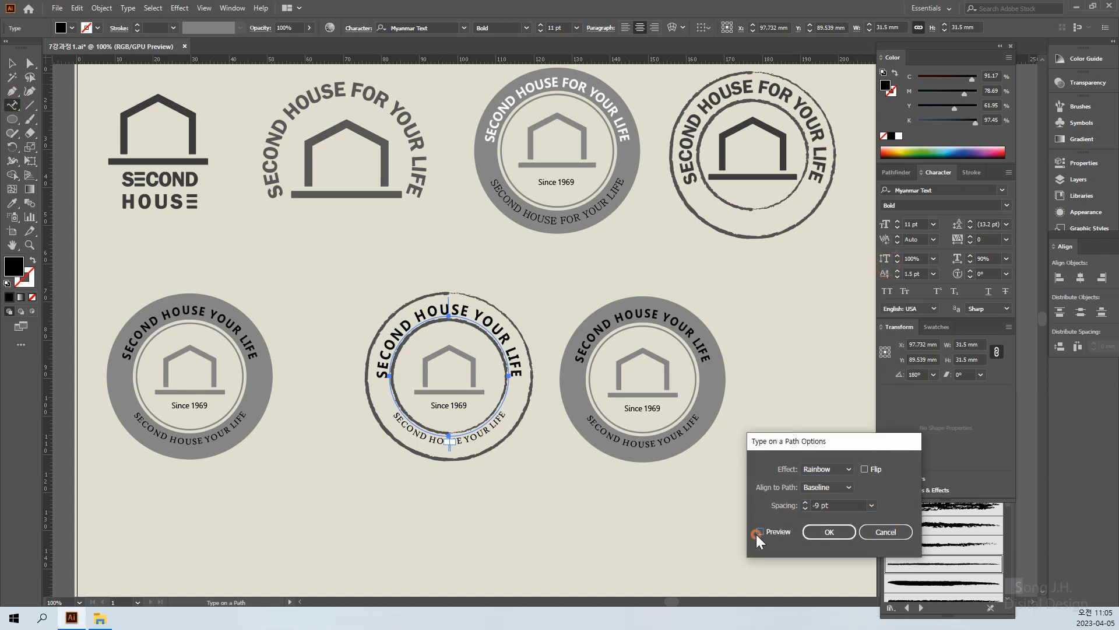
pyautogui.click(871, 506)
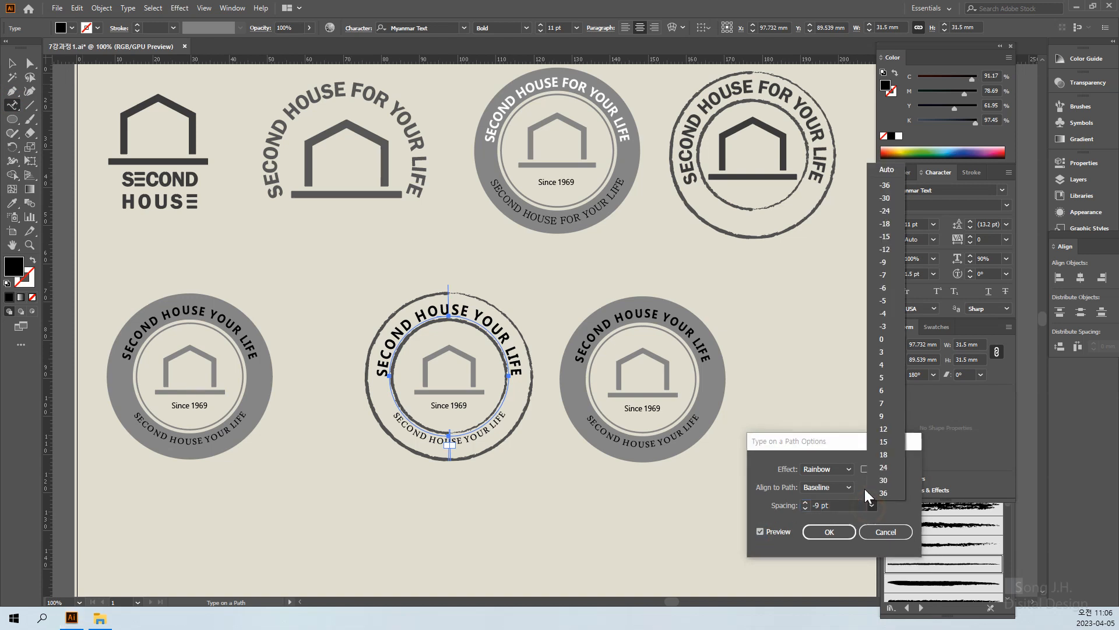
pyautogui.click(888, 295)
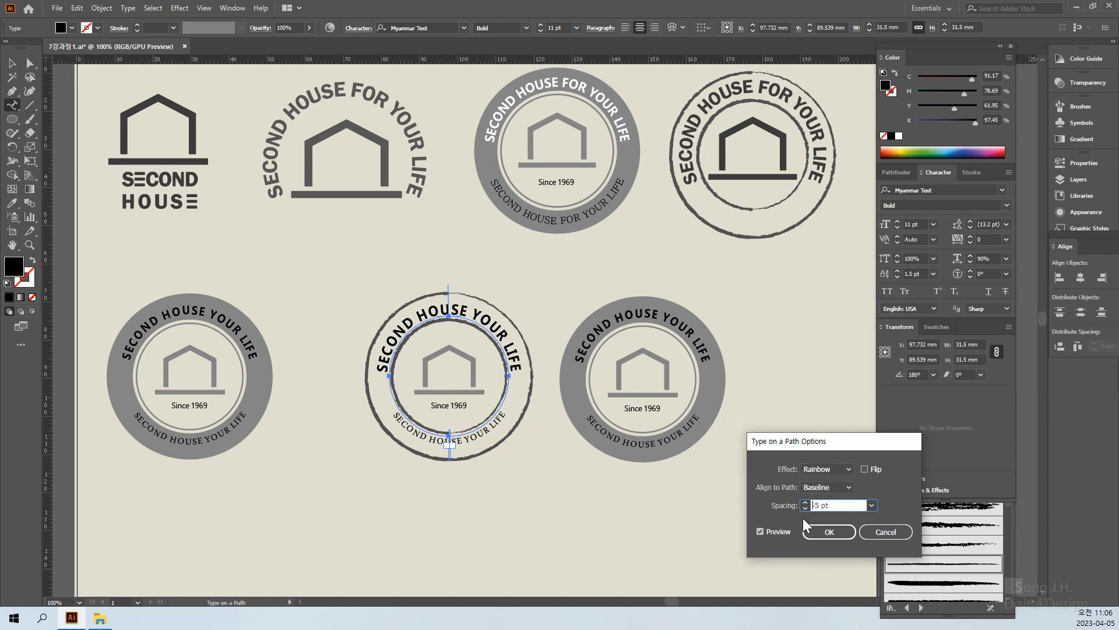
# Step: Compare path type spacings of 0, -10 and -20 pt in the preview of the middle badge's upper text
pyautogui.moveTo(829, 502); pyautogui.dragTo(784, 505)
pyautogui.write('0')
pyautogui.press('Tab')
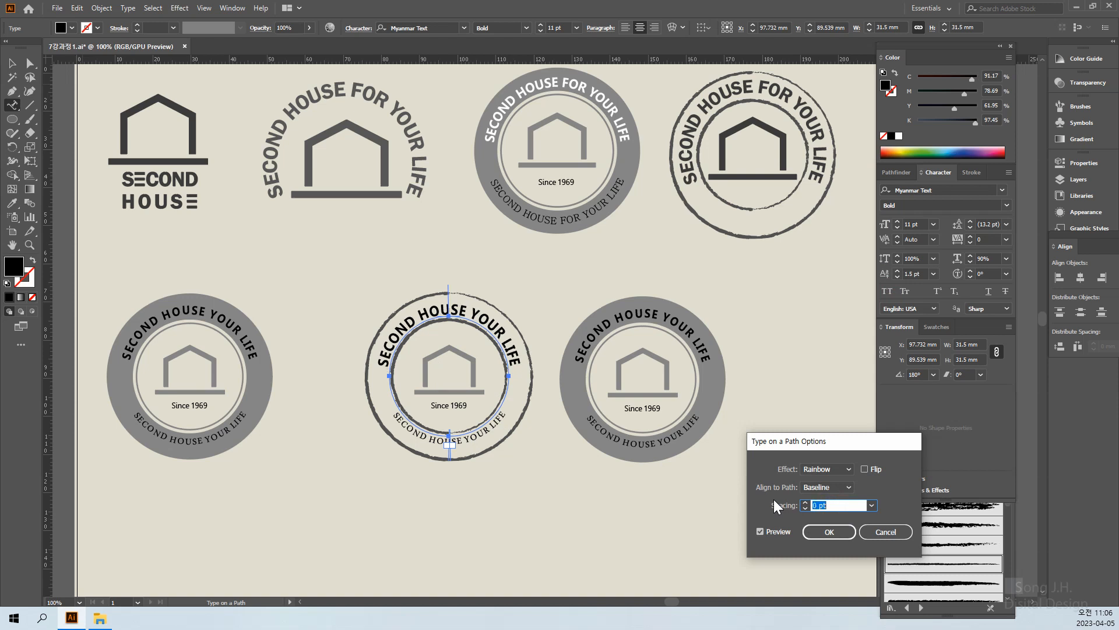
pyautogui.write('-10')
pyautogui.press('Tab')
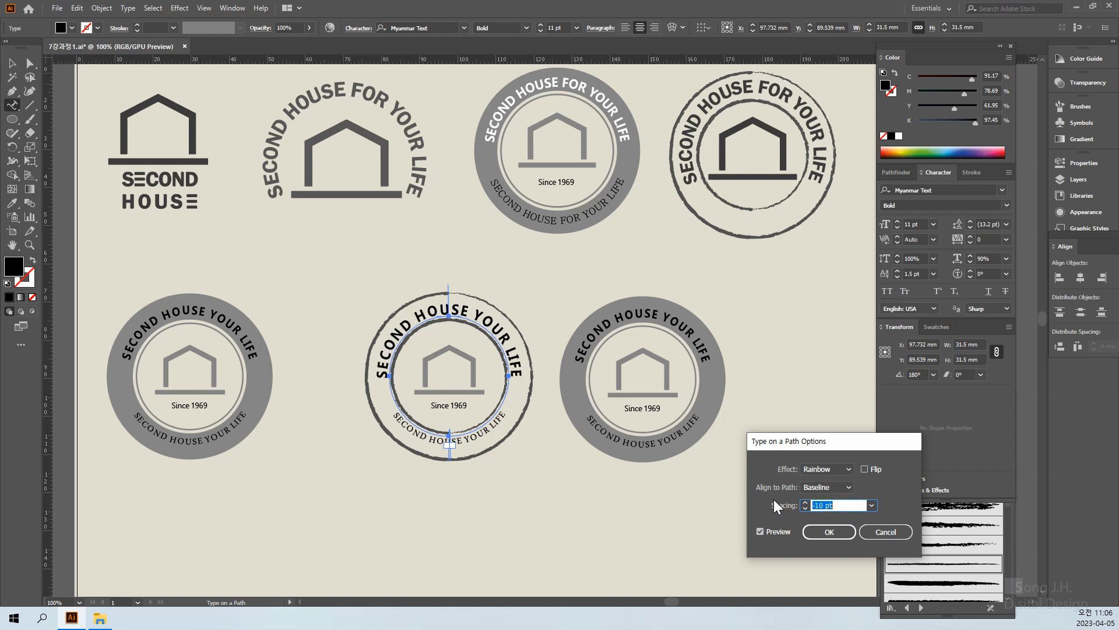
pyautogui.write('-20')
pyautogui.press('Tab')
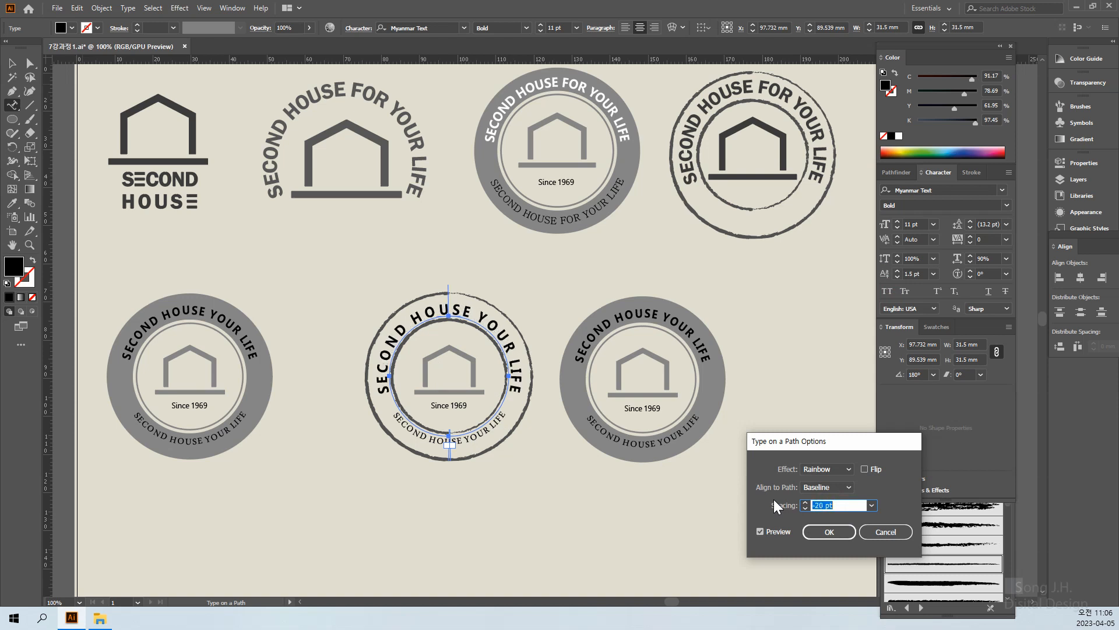
pyautogui.write('-10')
pyautogui.press('Tab')
pyautogui.write('0')
pyautogui.press('Tab')
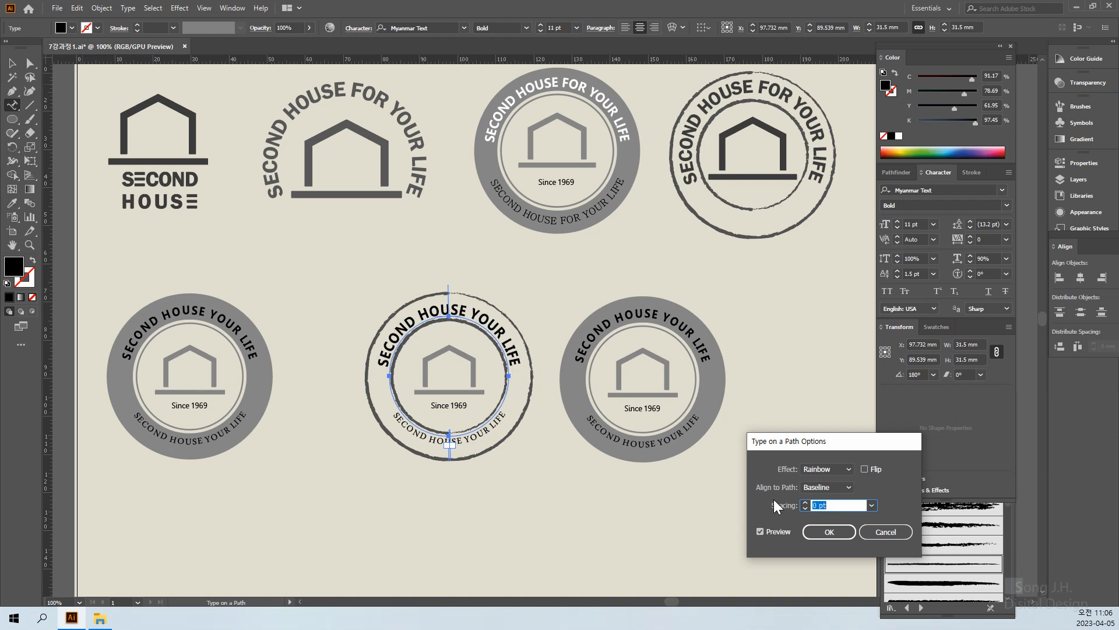
pyautogui.write('-10')
pyautogui.press('Tab')
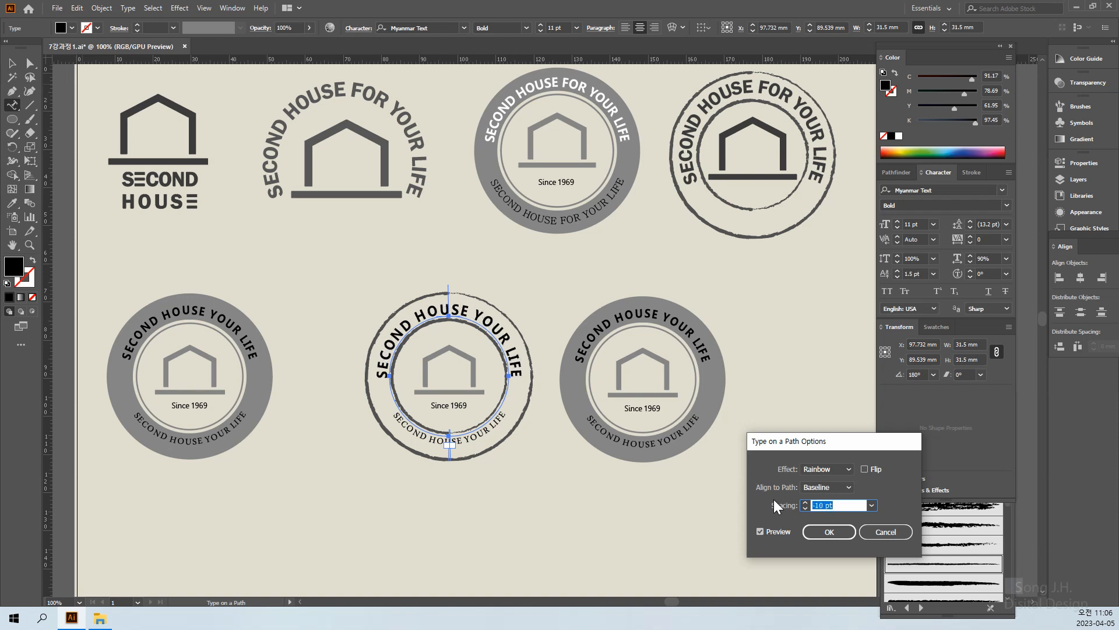
# Step: Set the upper curved text's path spacing to 0 pt, accept the options and deselect the text
pyautogui.write('0')
pyautogui.press('Tab')
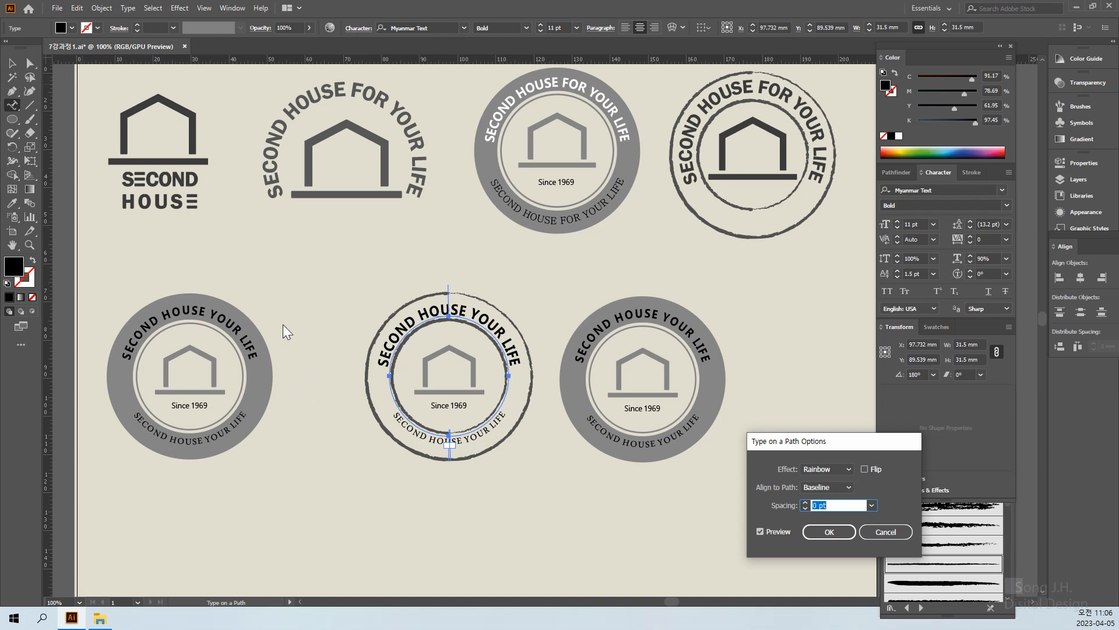
pyautogui.click(16, 64)
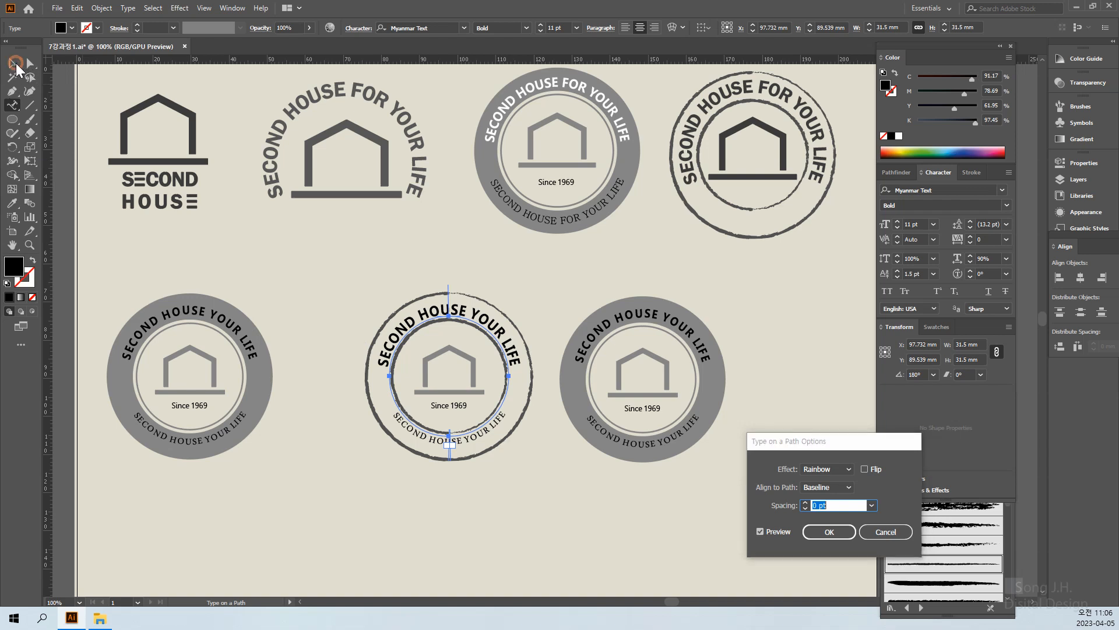
pyautogui.click(313, 264)
pyautogui.click(565, 514)
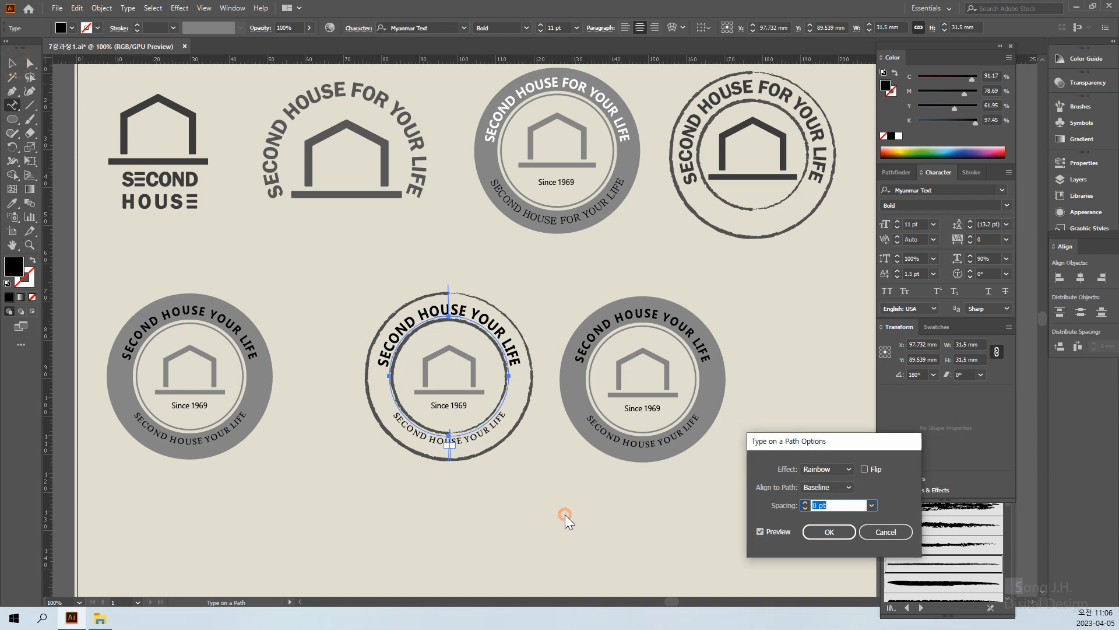
pyautogui.click(828, 531)
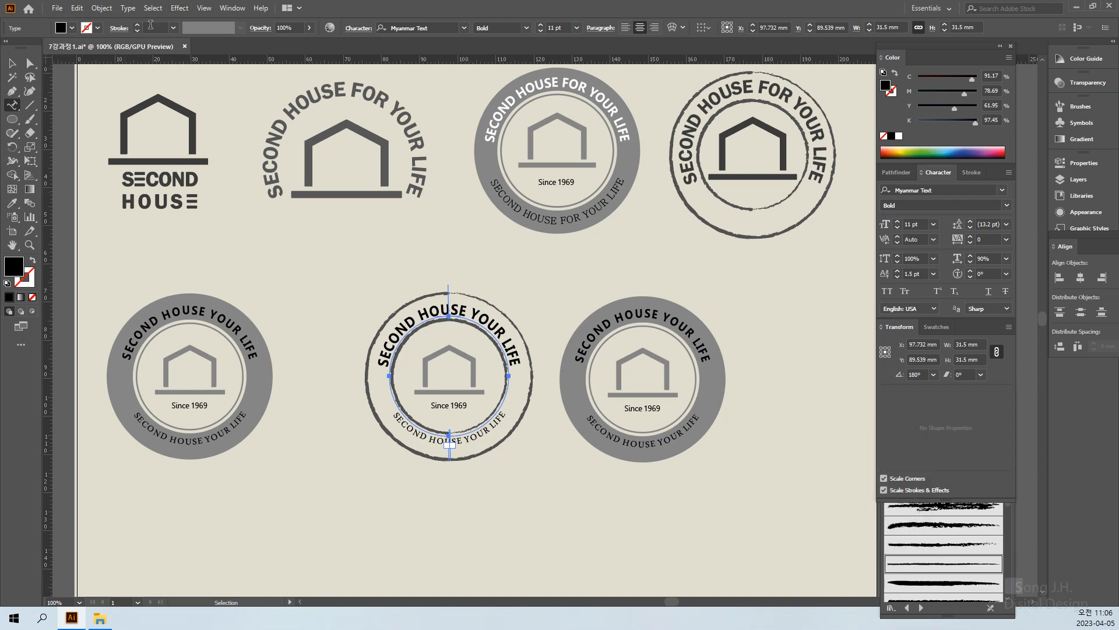
pyautogui.click(12, 63)
pyautogui.click(508, 464)
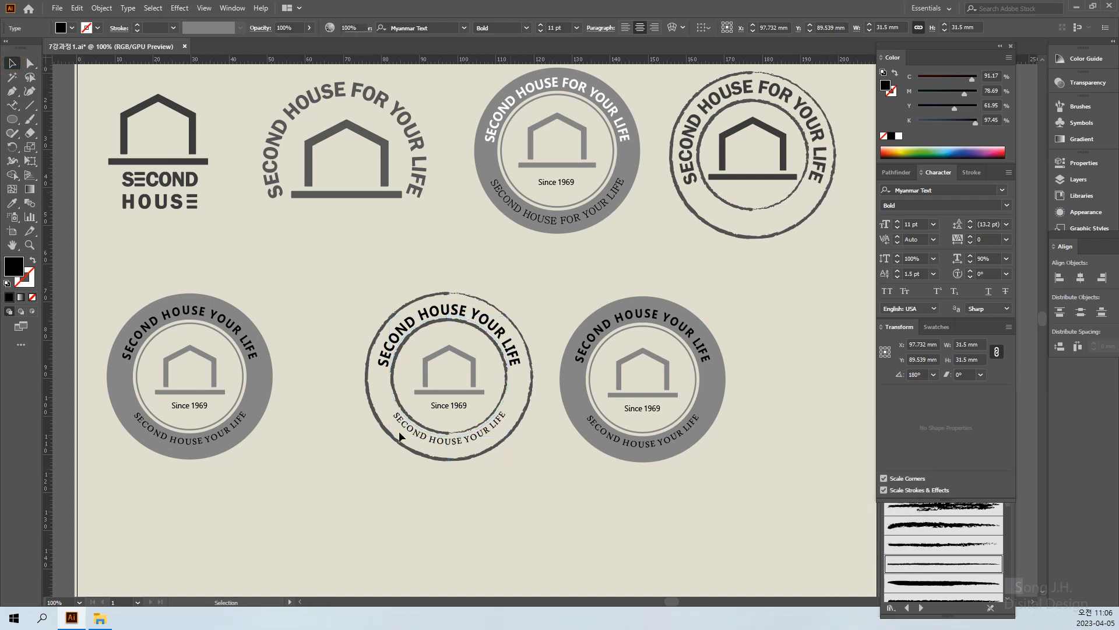
# Step: Insert the word FOR before YOUR in the upper curved text of the brushed-outline badge in the lower row
pyautogui.click(402, 434)
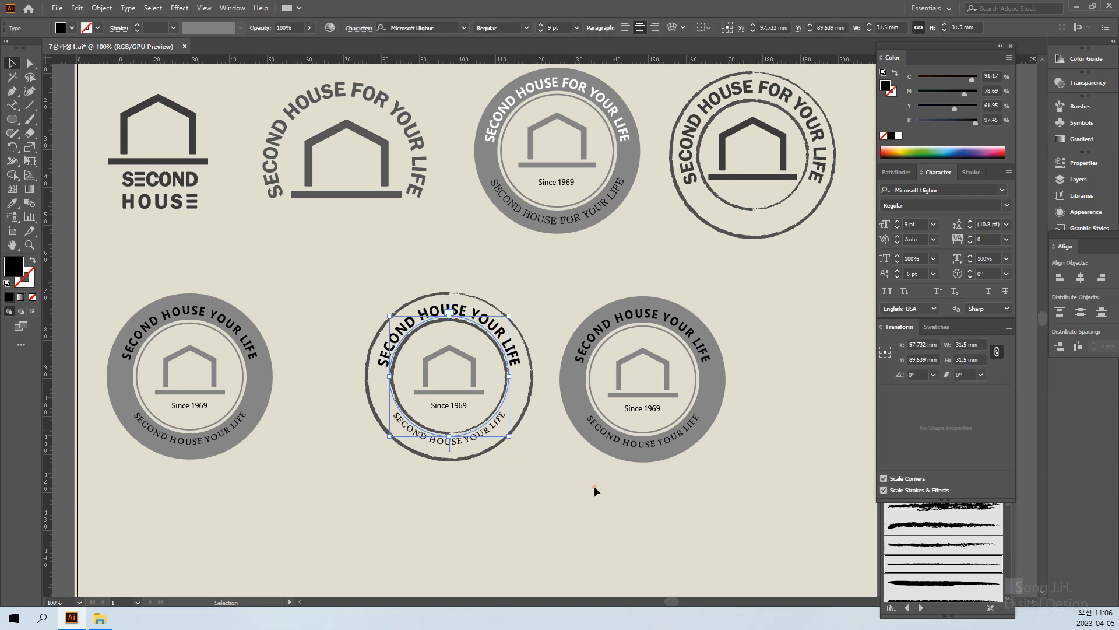
pyautogui.click(532, 440)
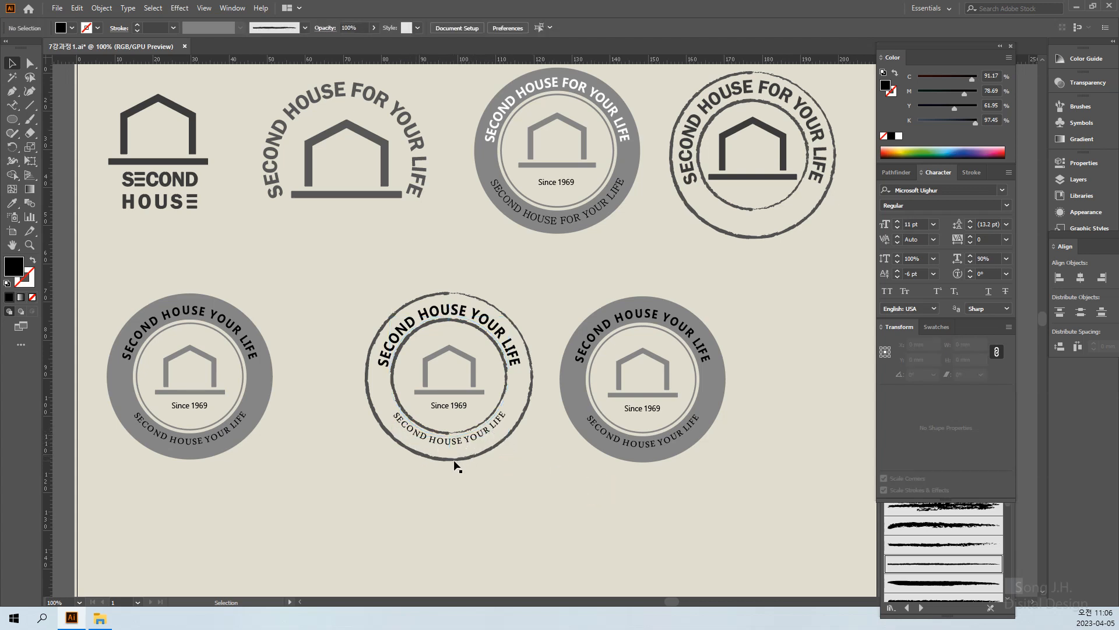
pyautogui.click(490, 326)
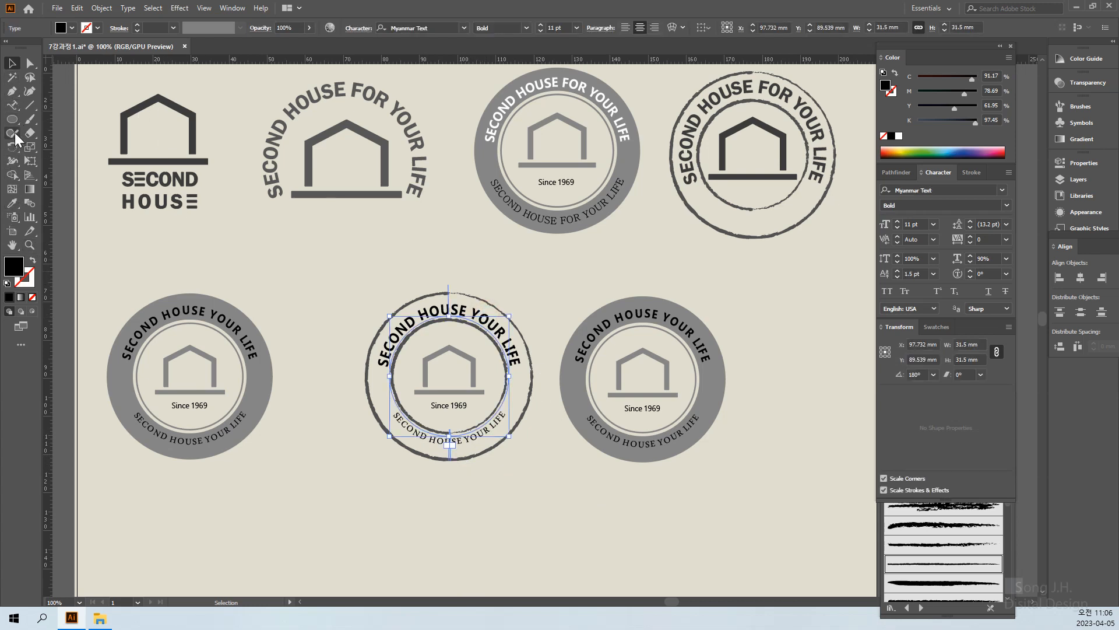
pyautogui.click(12, 105)
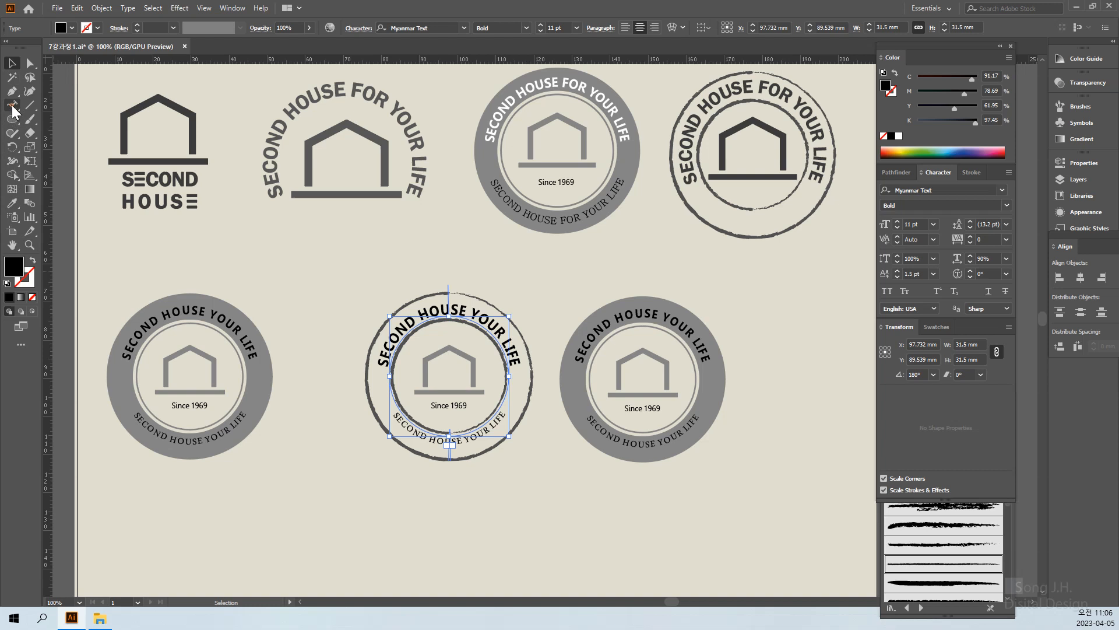
pyautogui.click(470, 316)
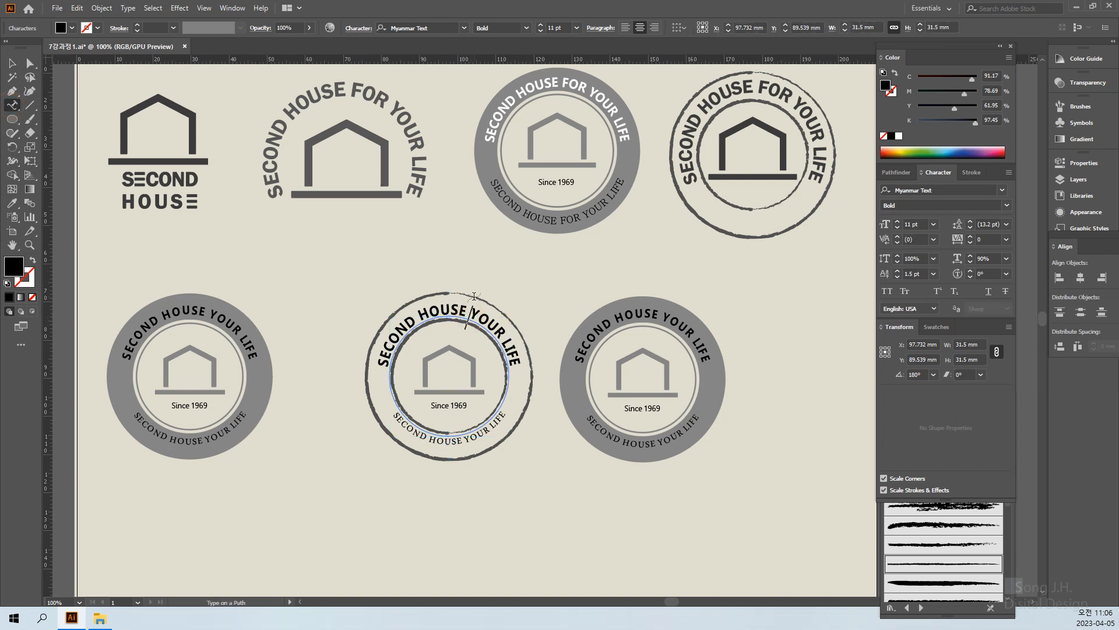
pyautogui.write('FO')
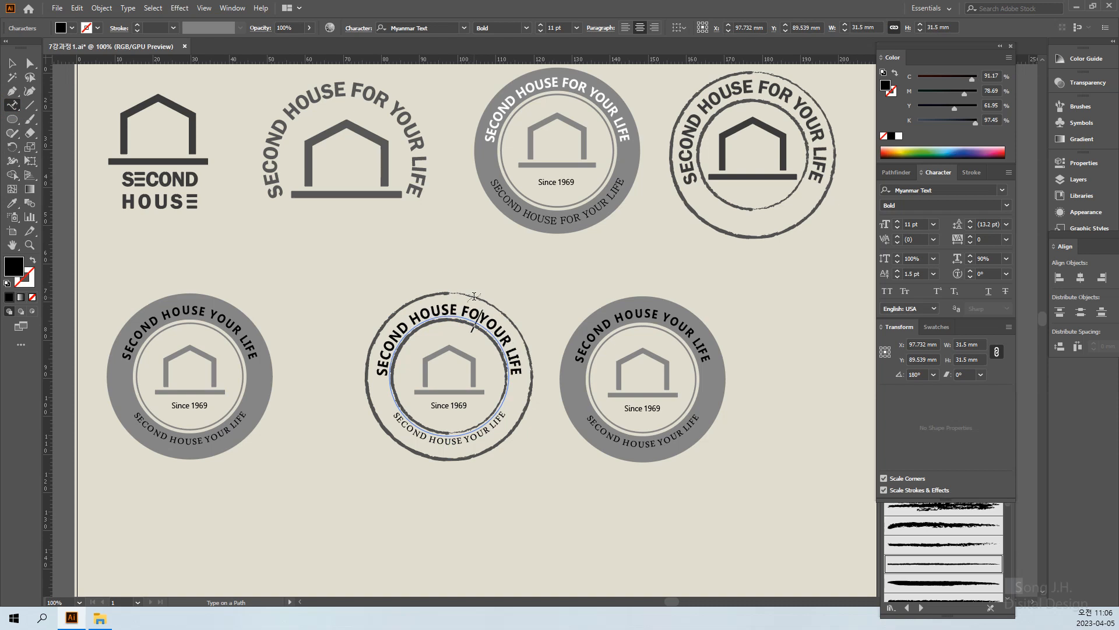
pyautogui.write('R')
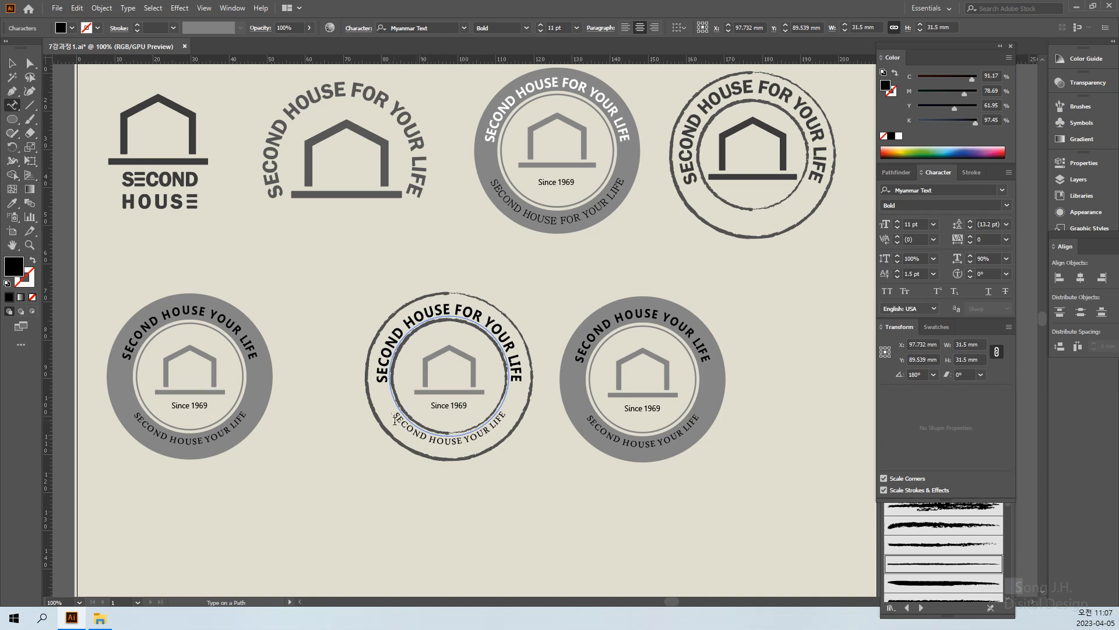
# Step: Insert the word FOR before YOUR in the same badge's lower curved text and deselect it
pyautogui.click(465, 440)
pyautogui.write('F')
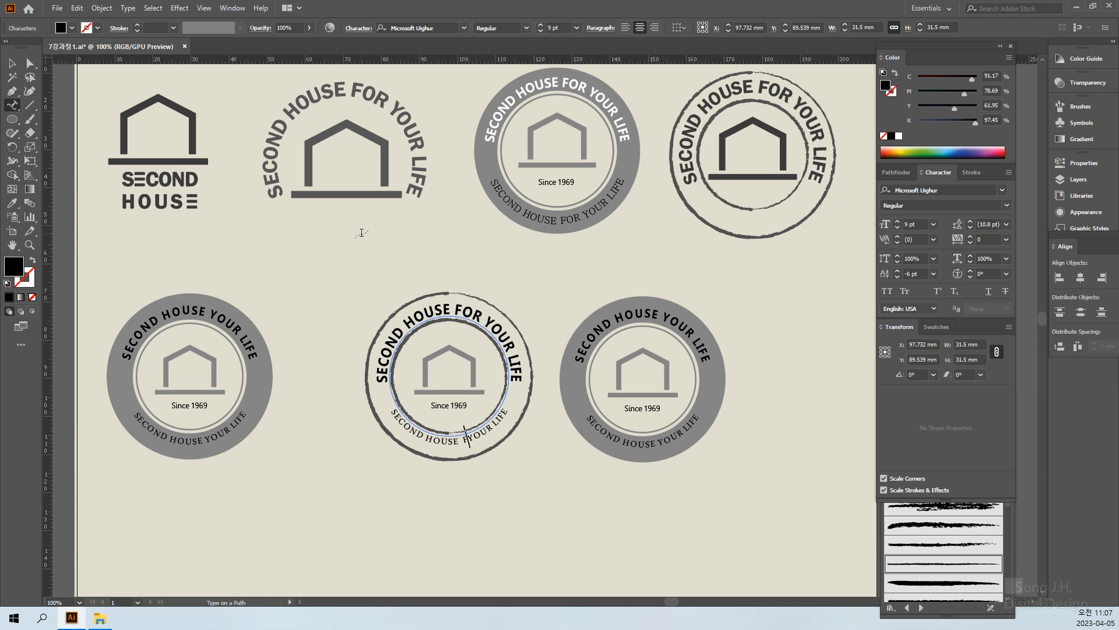
pyautogui.write('OR')
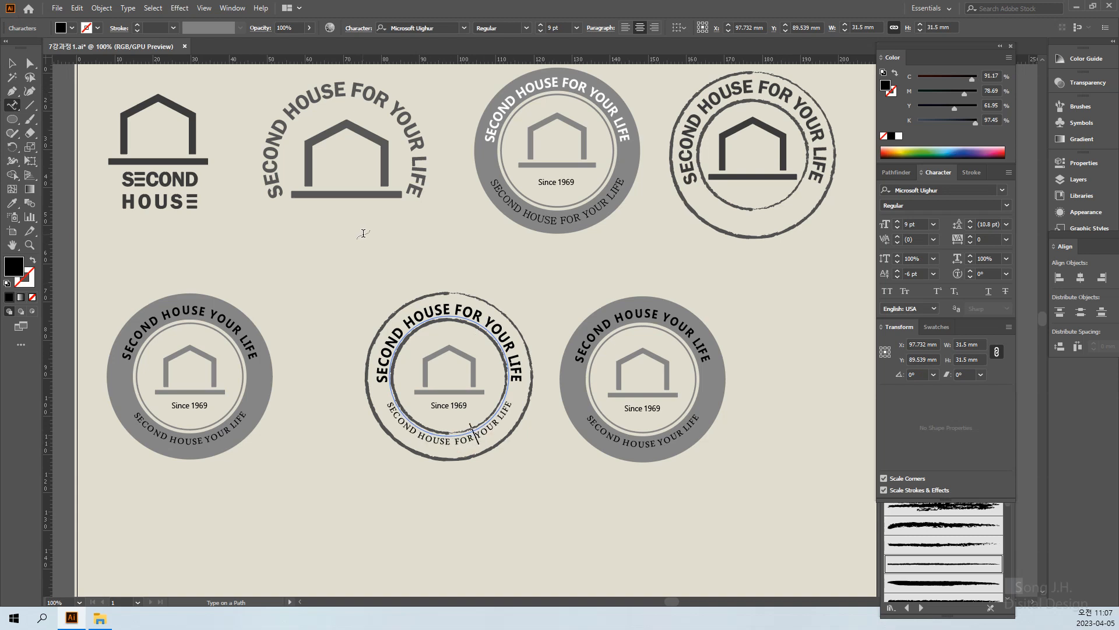
pyautogui.click(10, 62)
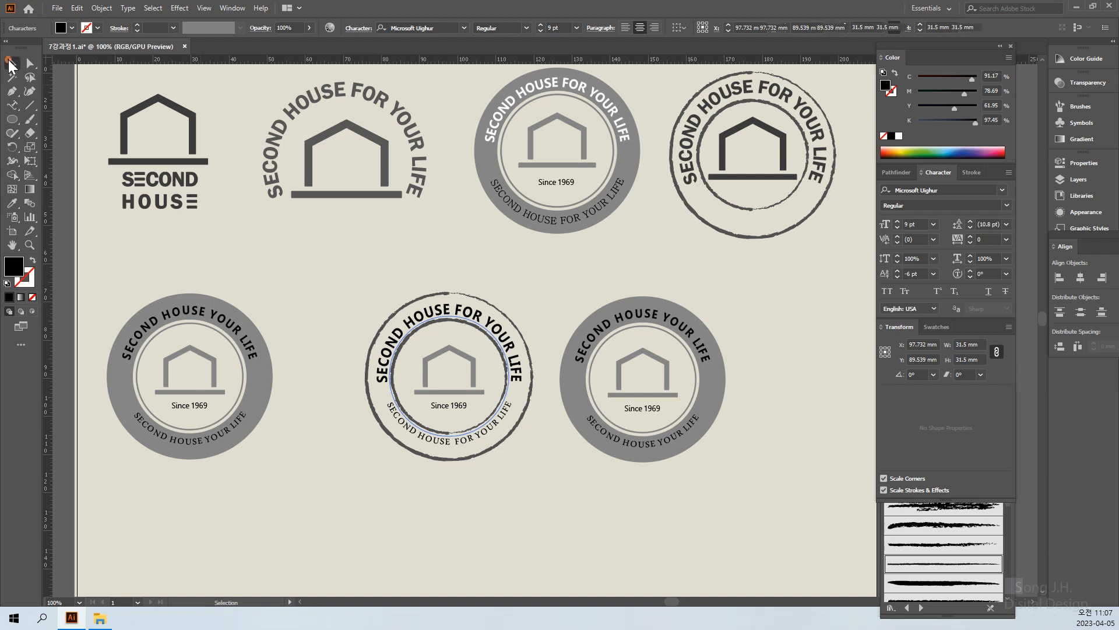
pyautogui.click(283, 279)
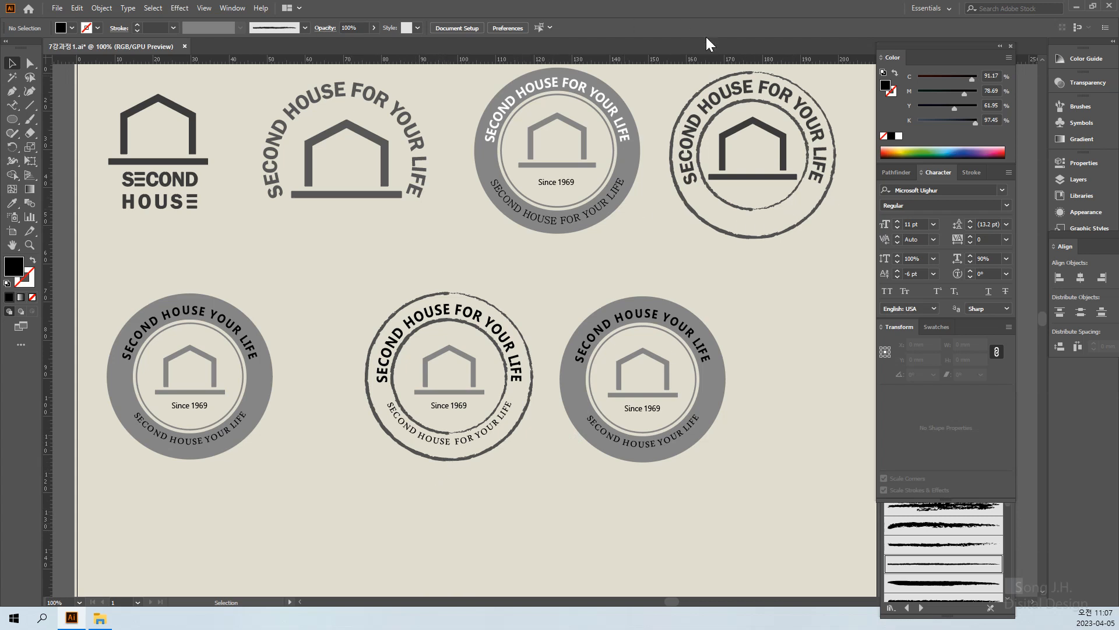
# Step: Delete the Since 1969 text from the lower row's brushed-outline badge and nudge its house icon down about 0.35 mm
pyautogui.click(475, 392)
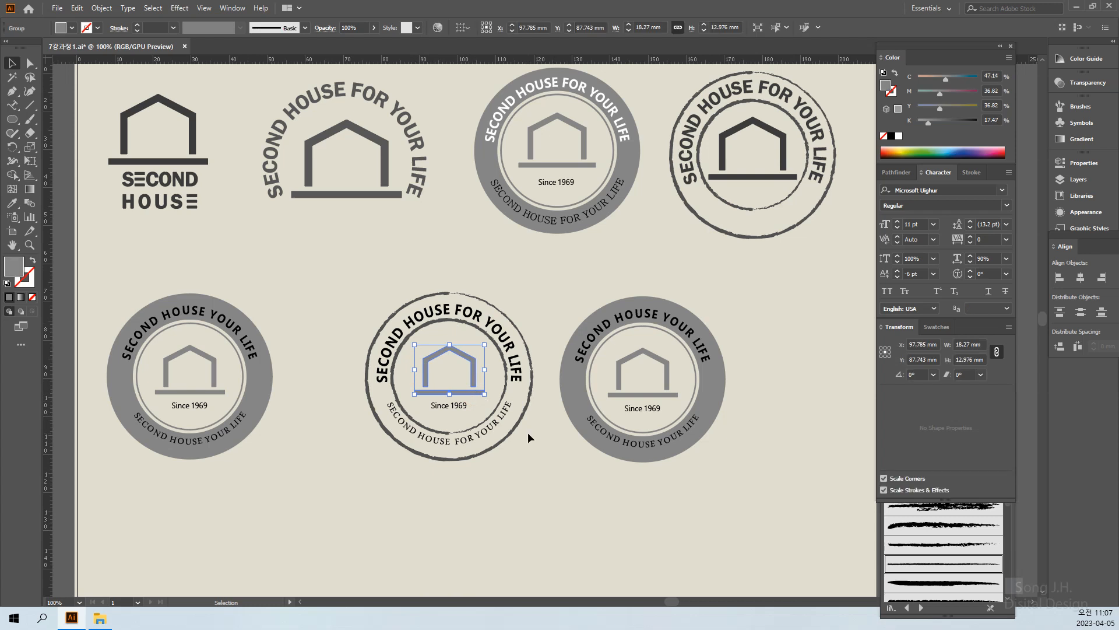
pyautogui.click(544, 483)
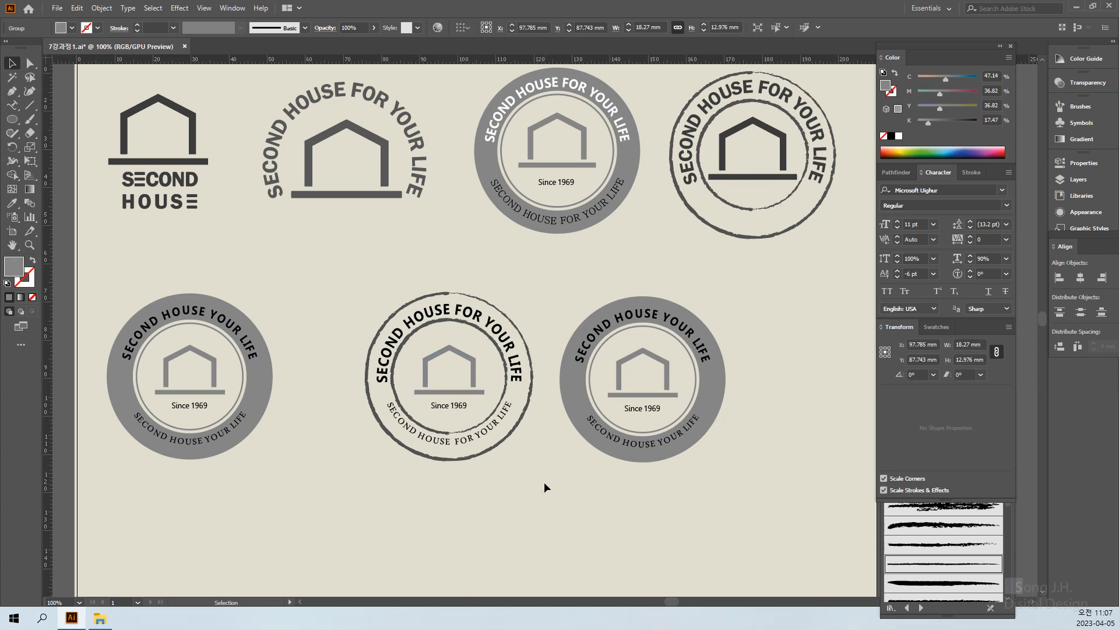
pyautogui.click(447, 409)
pyautogui.hotkey('ctrl', 'shift', 'a')
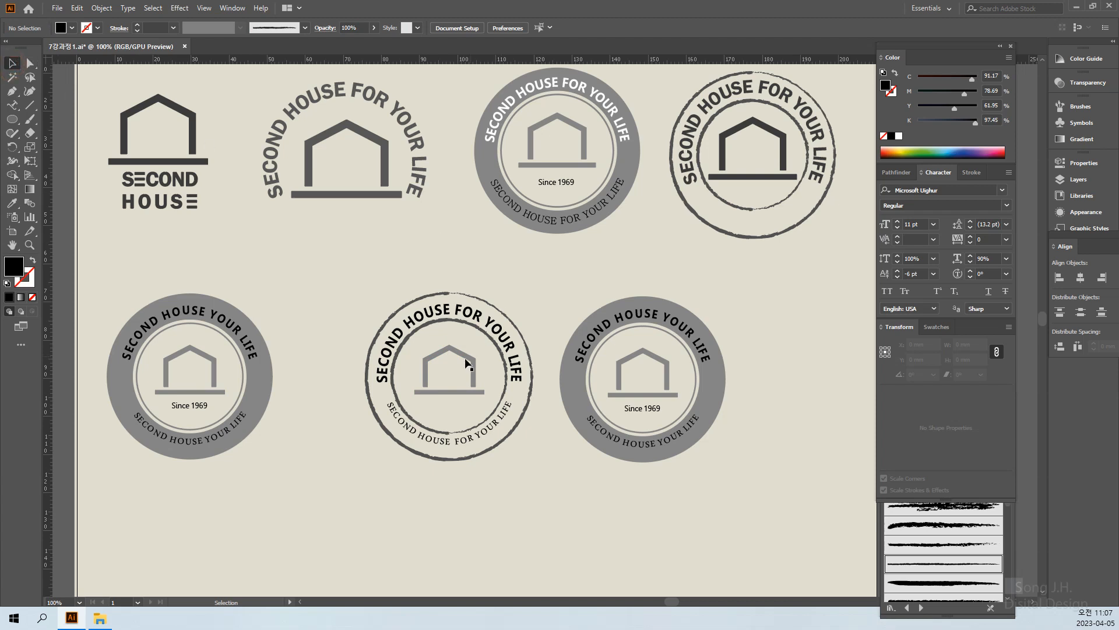
pyautogui.click(467, 389)
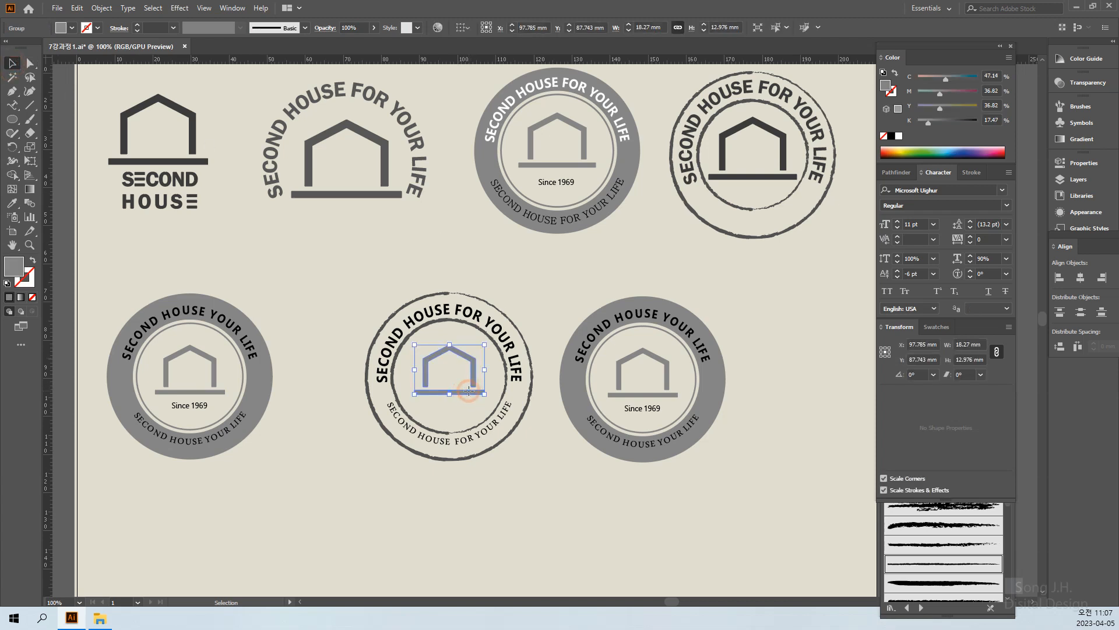
pyautogui.press('Down')
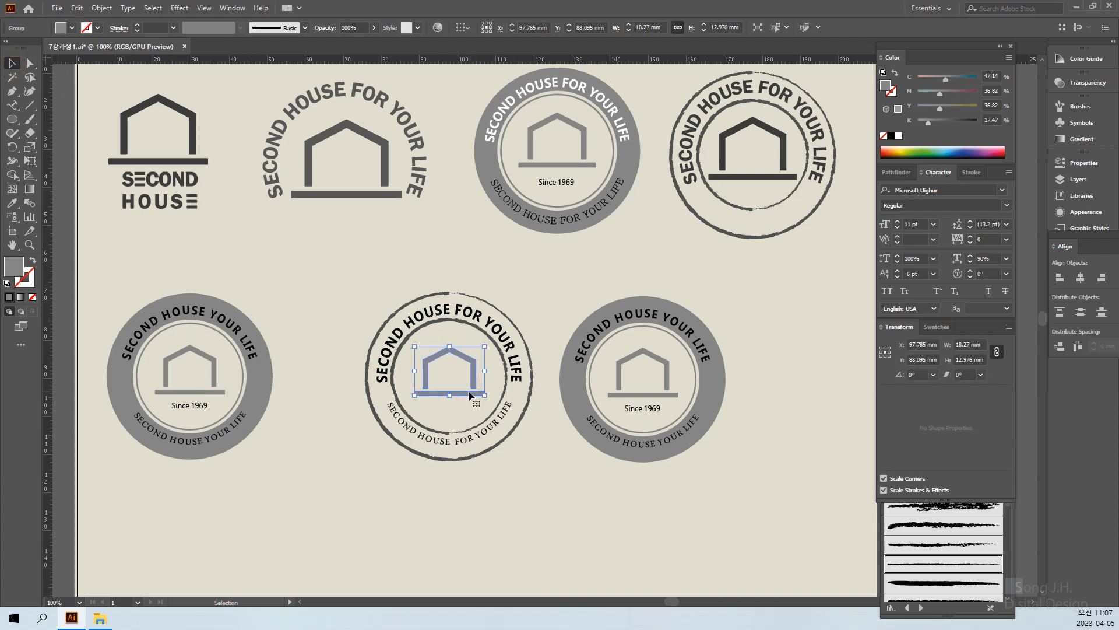
pyautogui.click(568, 500)
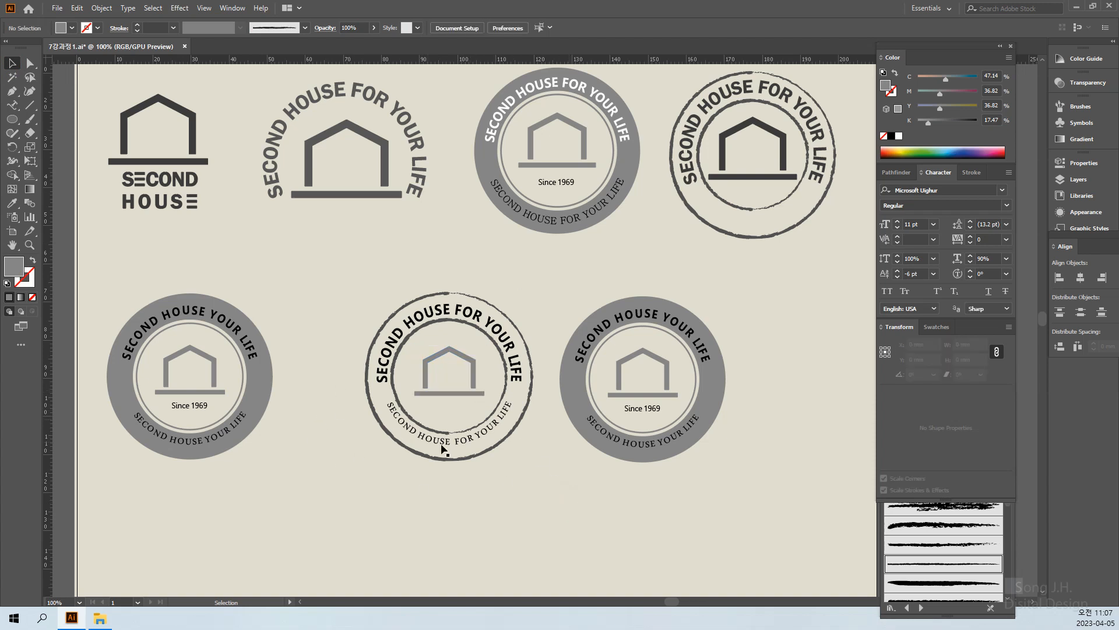
pyautogui.moveTo(644, 490); pyautogui.dragTo(583, 500)
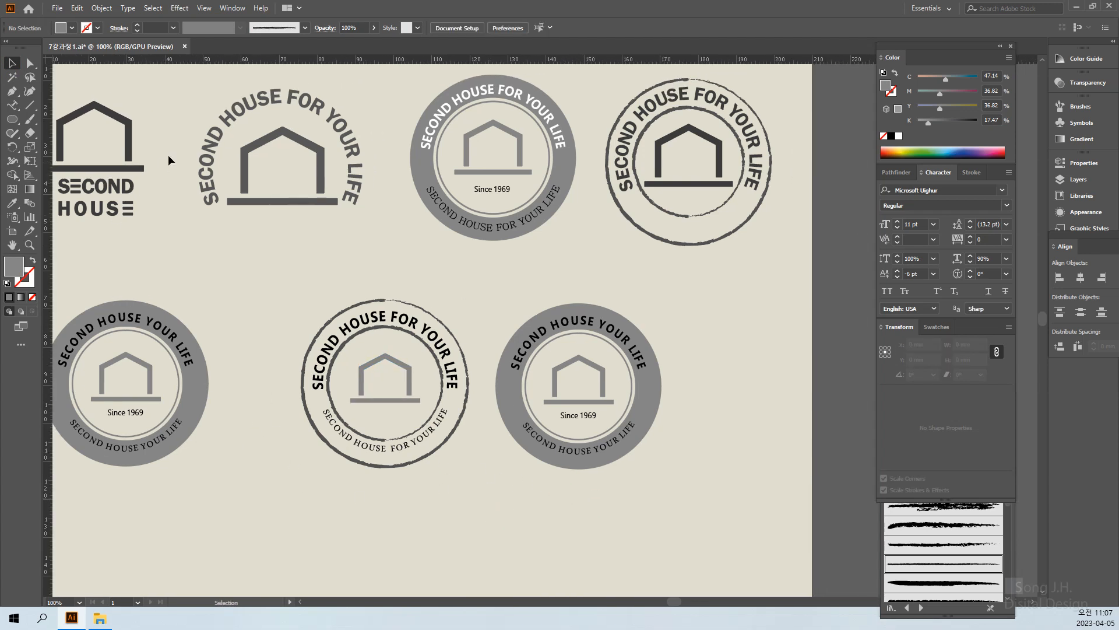
pyautogui.moveTo(508, 499); pyautogui.dragTo(455, 510)
pyautogui.moveTo(205, 286); pyautogui.dragTo(609, 500)
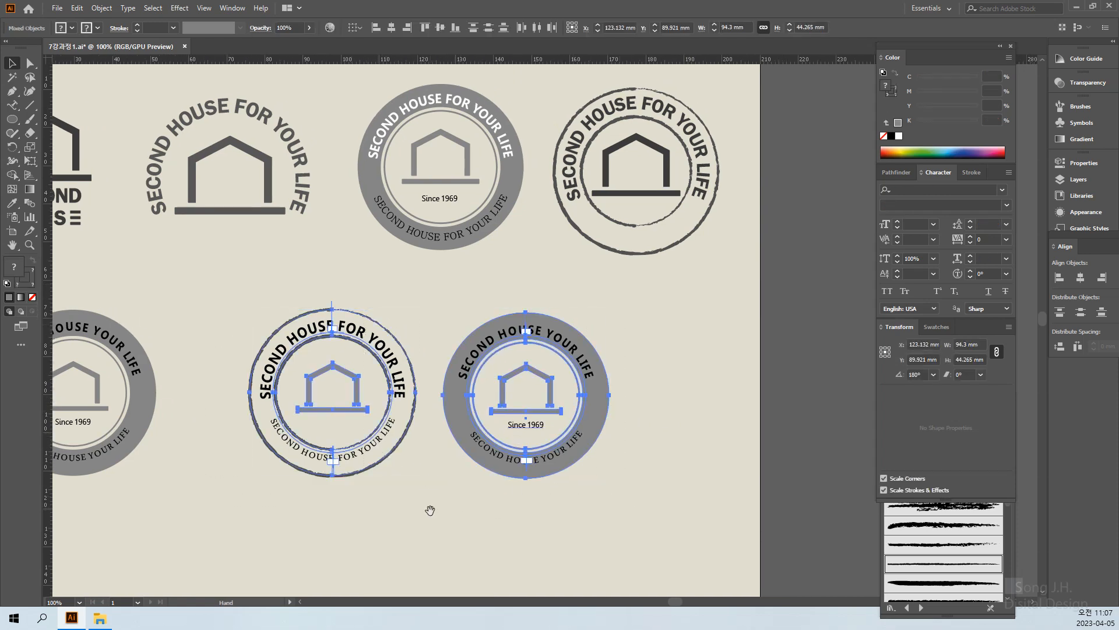
pyautogui.moveTo(430, 512); pyautogui.dragTo(604, 517)
pyautogui.press('m')
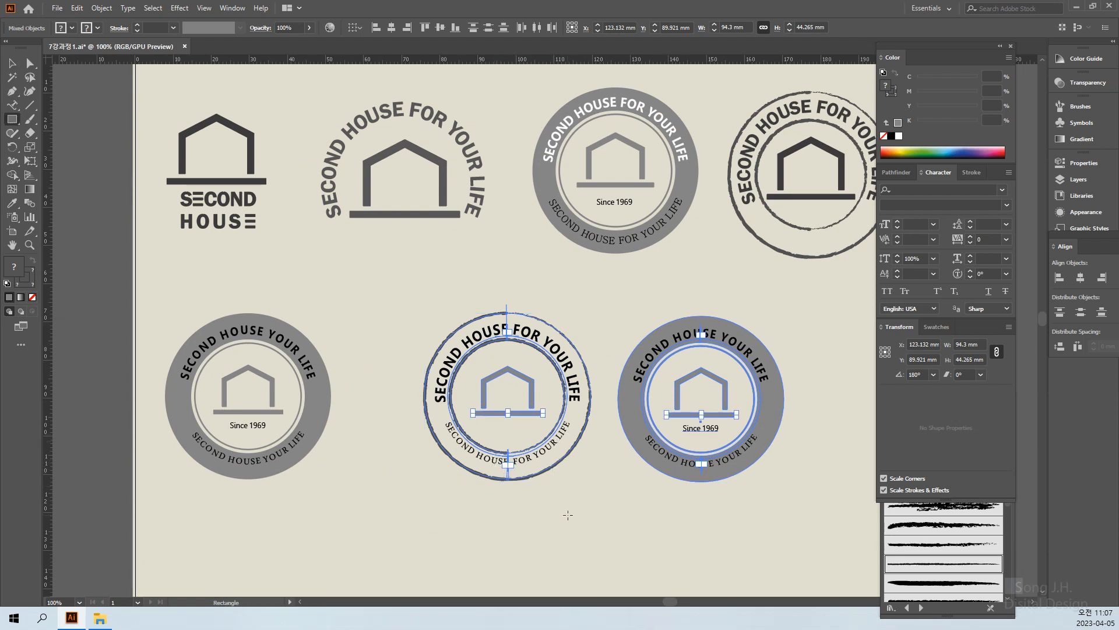
pyautogui.click(12, 63)
pyautogui.click(287, 262)
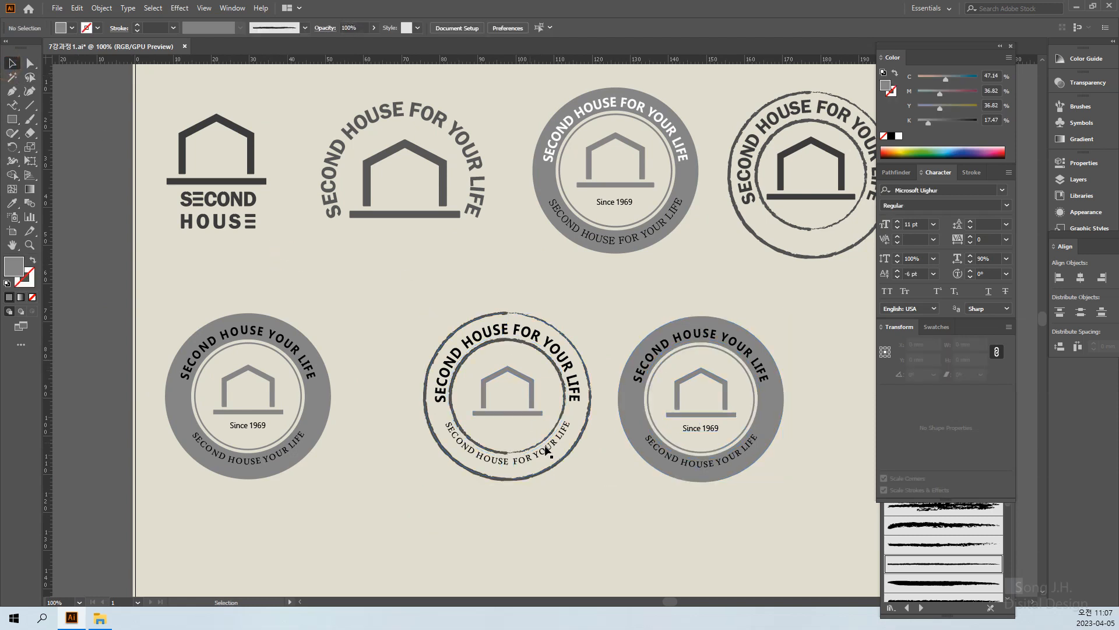
# Step: Move the lower row's brushed-outline badge and the grey badge beside it together about 17 mm left, closer to the first badge
pyautogui.moveTo(752, 527); pyautogui.dragTo(436, 309)
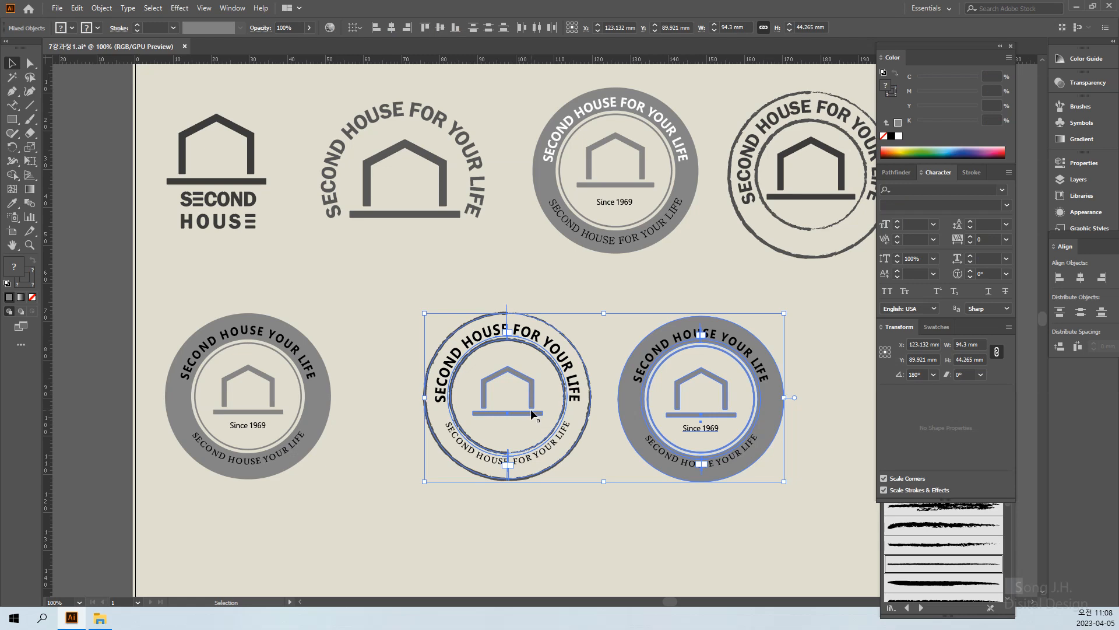
pyautogui.moveTo(531, 408); pyautogui.dragTo(463, 407)
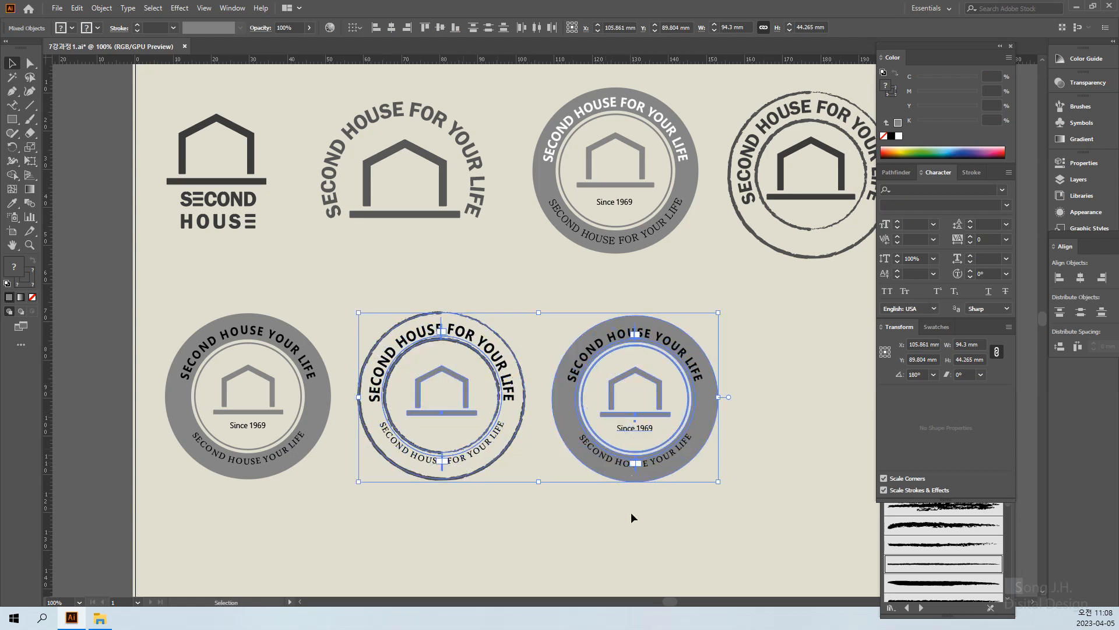
pyautogui.click(616, 532)
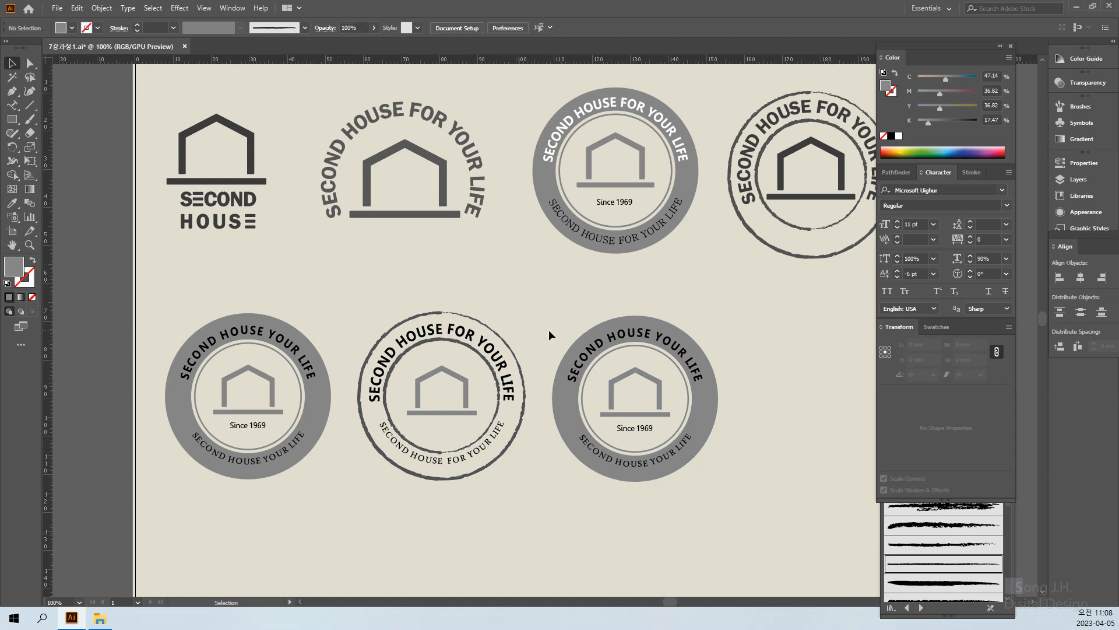
pyautogui.moveTo(348, 298); pyautogui.dragTo(534, 480)
pyautogui.moveTo(684, 469); pyautogui.dragTo(548, 485)
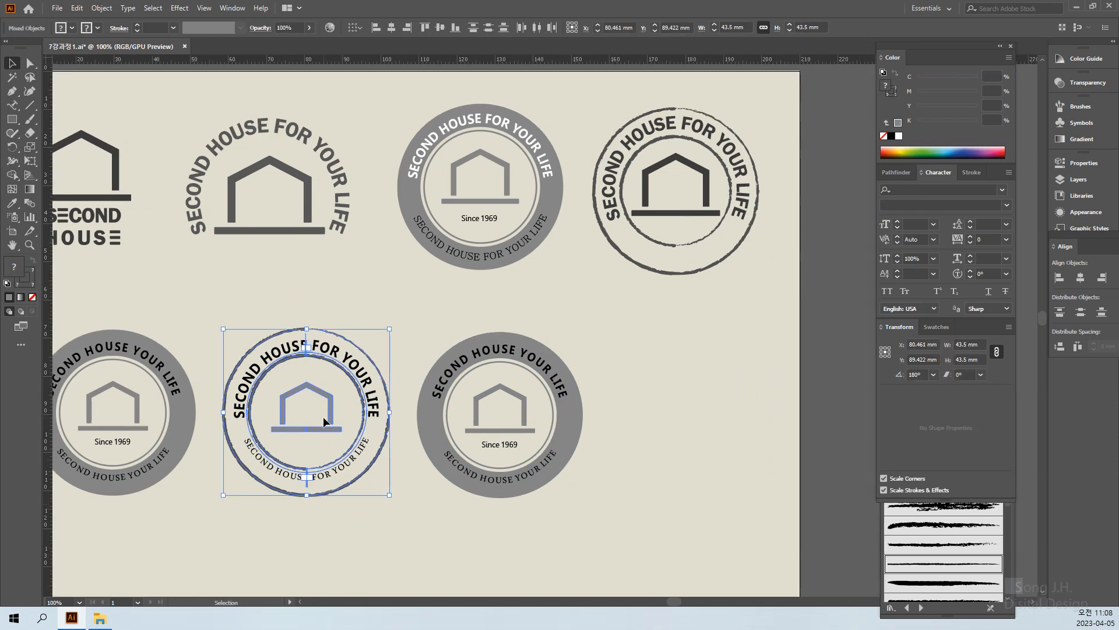
pyautogui.click(443, 540)
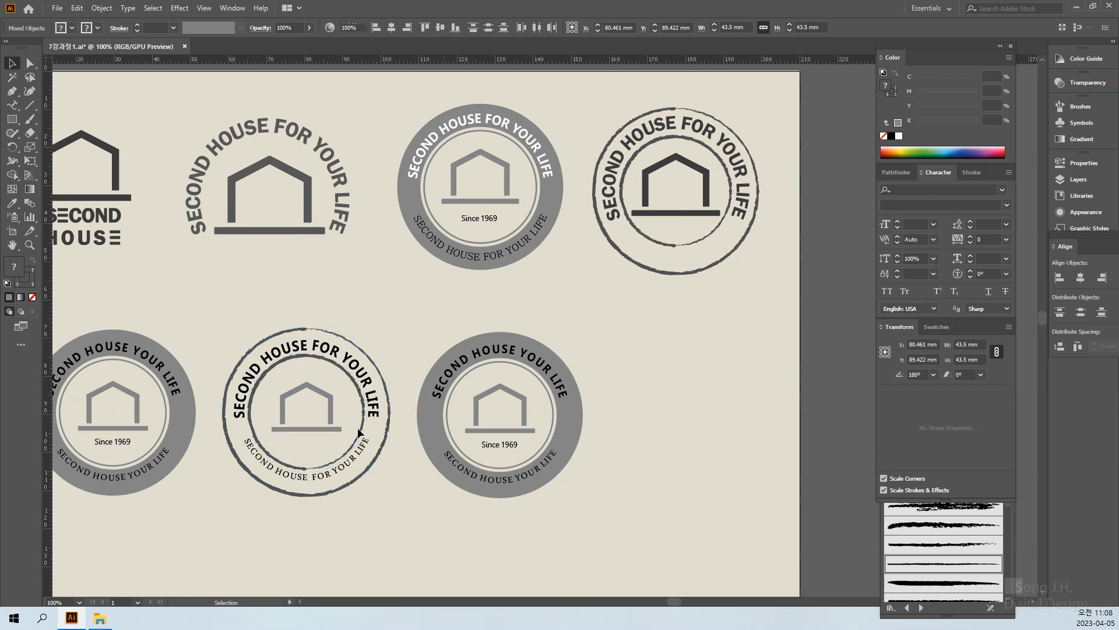
# Step: Copy the lower brushed-outline badge's house icon and upper curved text to the empty space at the right end of the row
pyautogui.click(323, 421)
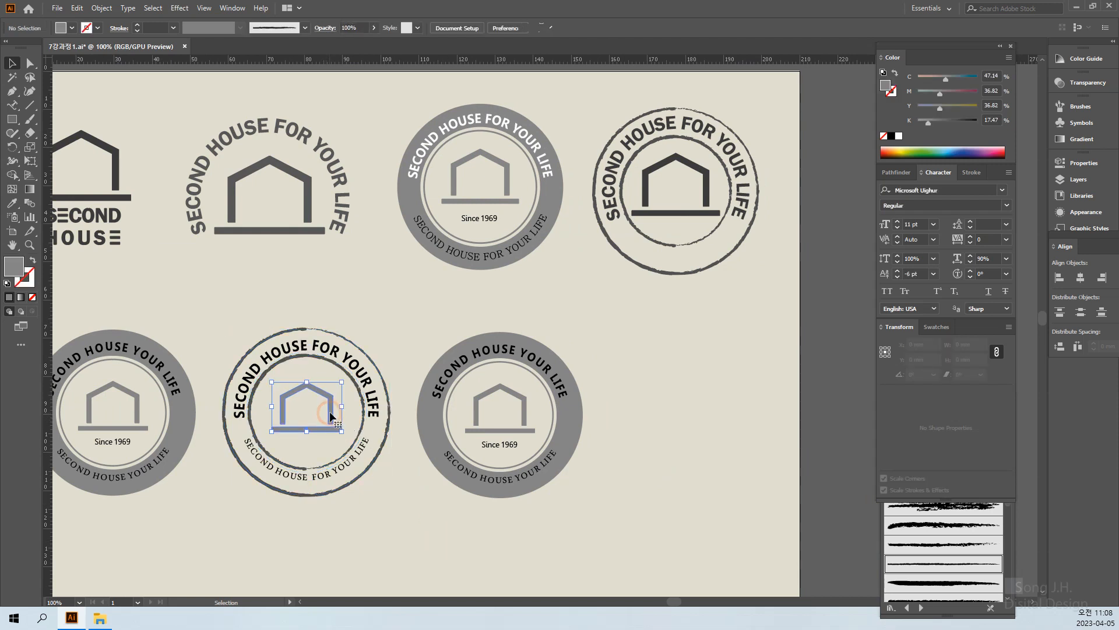
pyautogui.keyDown('shift'); pyautogui.click(356, 400); pyautogui.keyUp('shift')
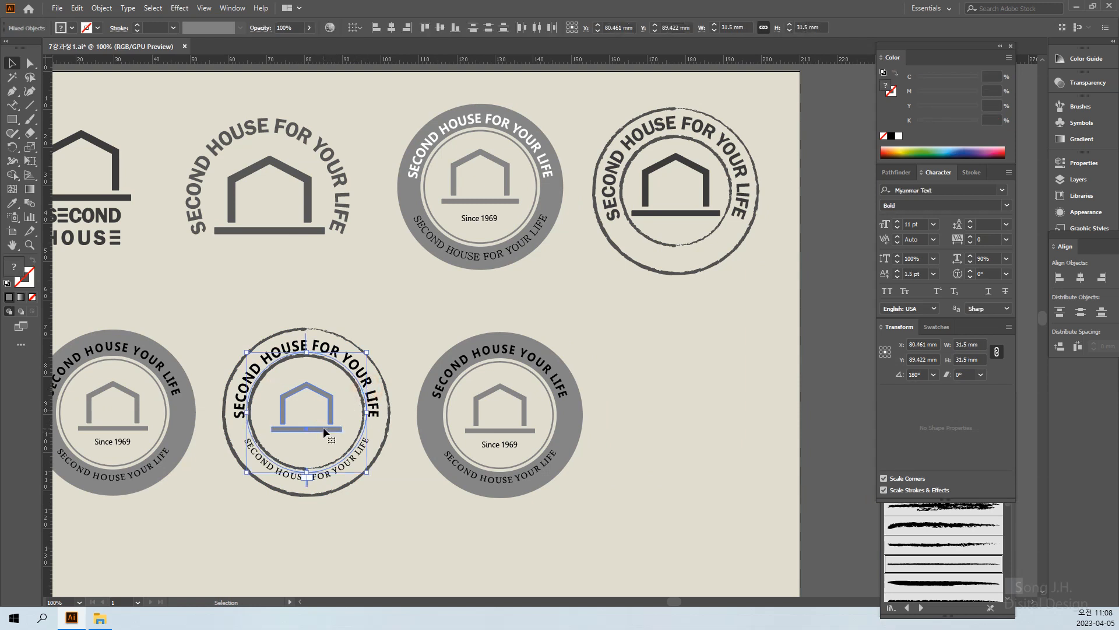
pyautogui.moveTo(323, 426); pyautogui.dragTo(697, 440)
pyautogui.click(705, 522)
# Step: Set the font size of the copied curved text to 12 pt
pyautogui.moveTo(761, 475); pyautogui.dragTo(716, 487)
pyautogui.click(693, 422)
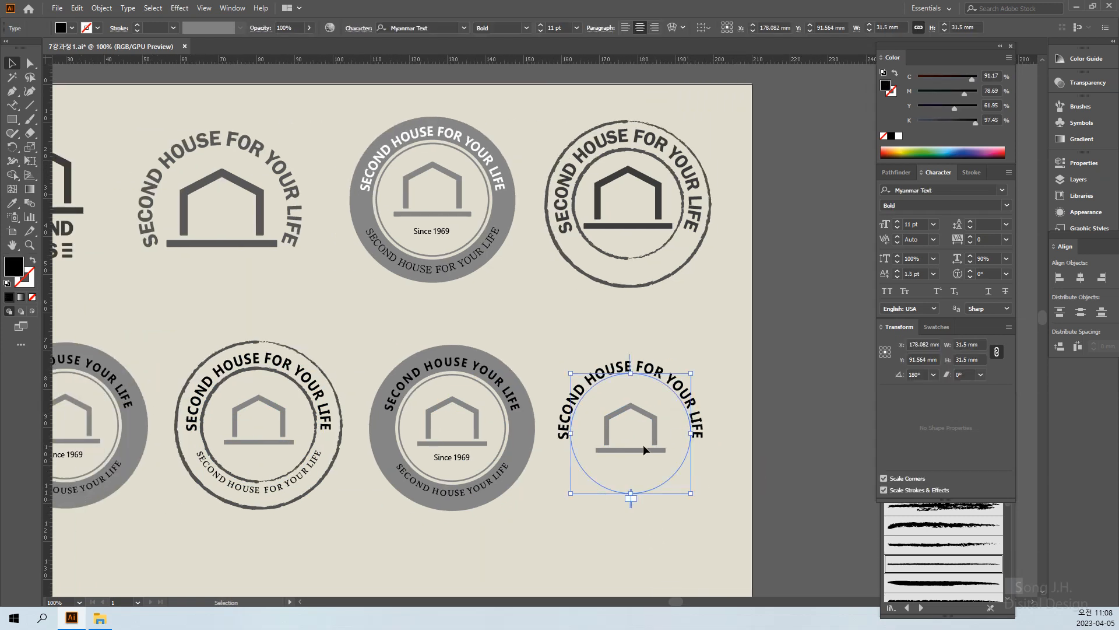
pyautogui.click(898, 222)
pyautogui.click(897, 221)
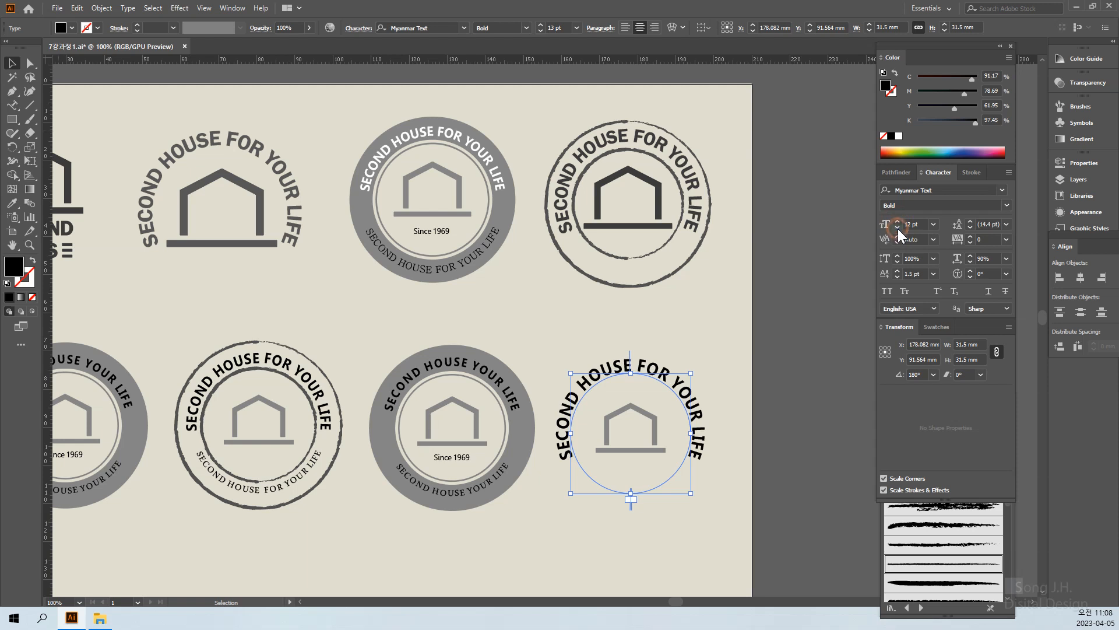
pyautogui.click(704, 526)
# Step: Scale the copied house icon uniformly to 110%
pyautogui.click(659, 449)
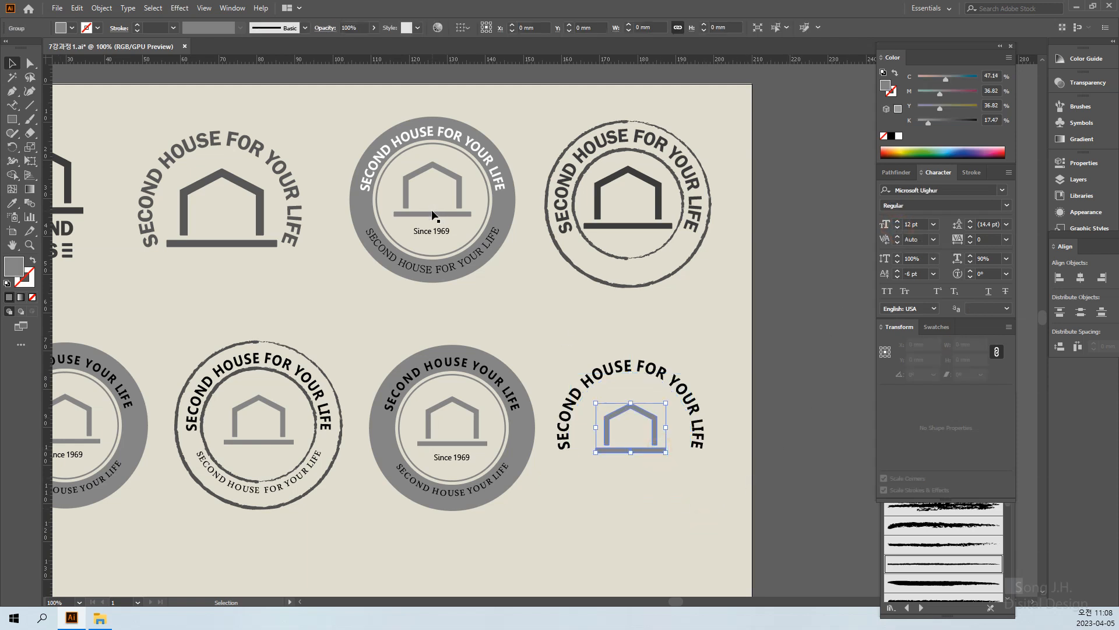
pyautogui.click(23, 150)
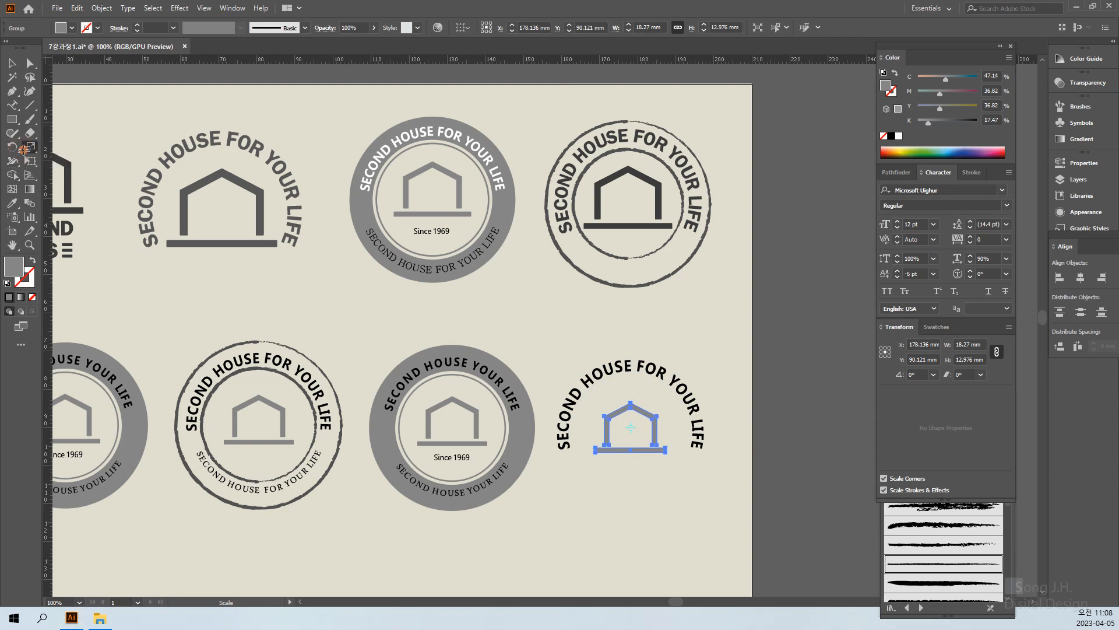
pyautogui.doubleClick(24, 149)
pyautogui.write('1')
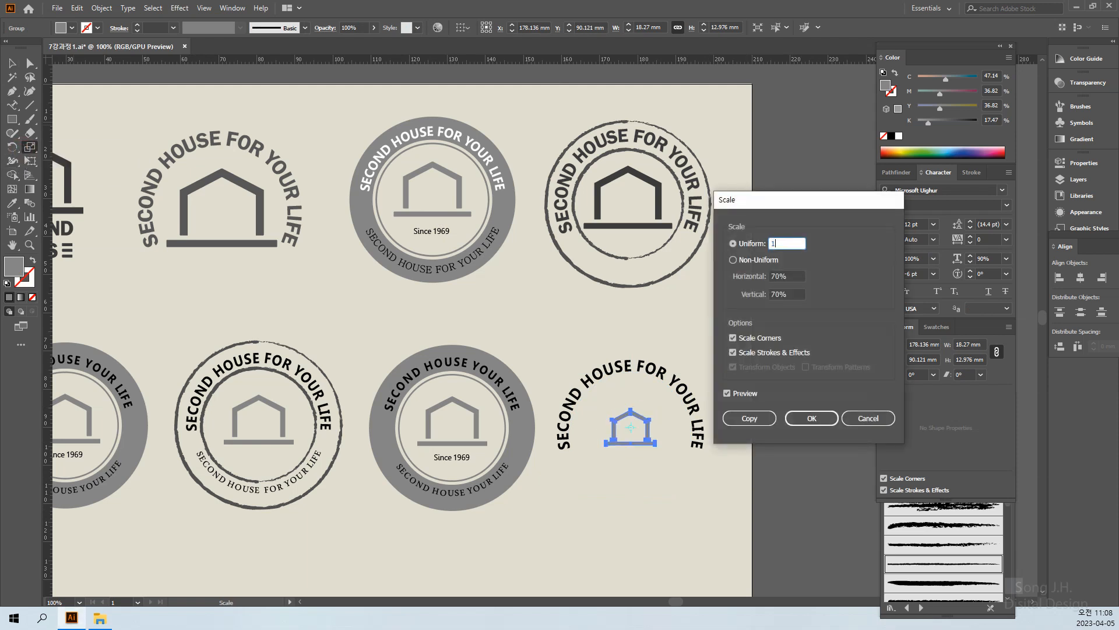
pyautogui.write('10')
pyautogui.press('Return')
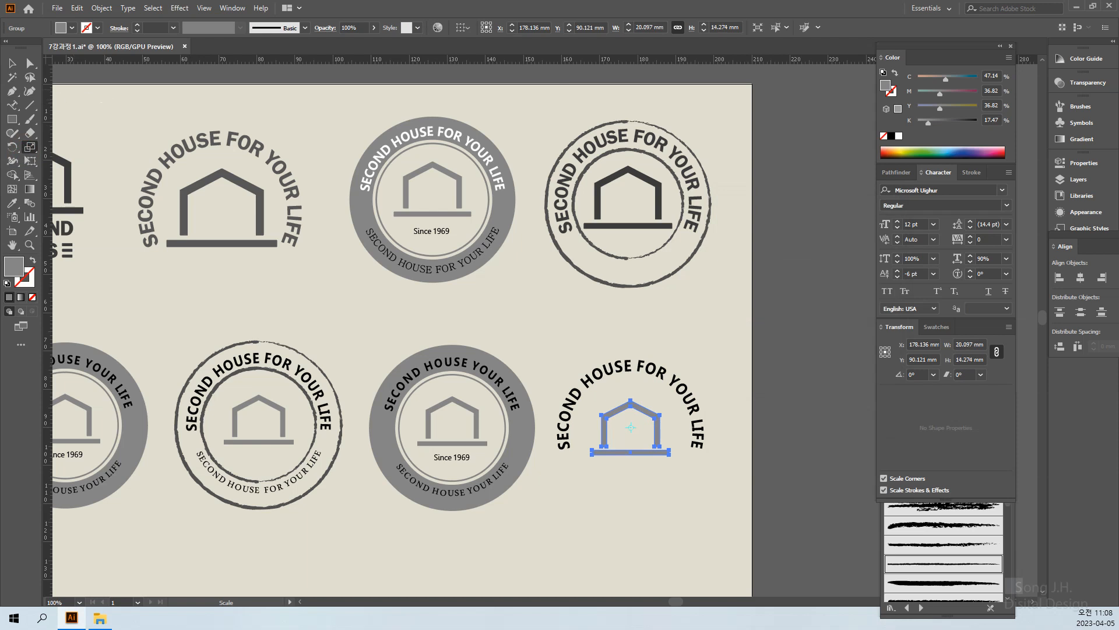
# Step: Enlarge the copied house icon further to about 27 mm wide and 19 mm high inside the curved text
pyautogui.press('ctrl')
pyautogui.click(27, 146)
pyautogui.moveTo(660, 414); pyautogui.dragTo(665, 404)
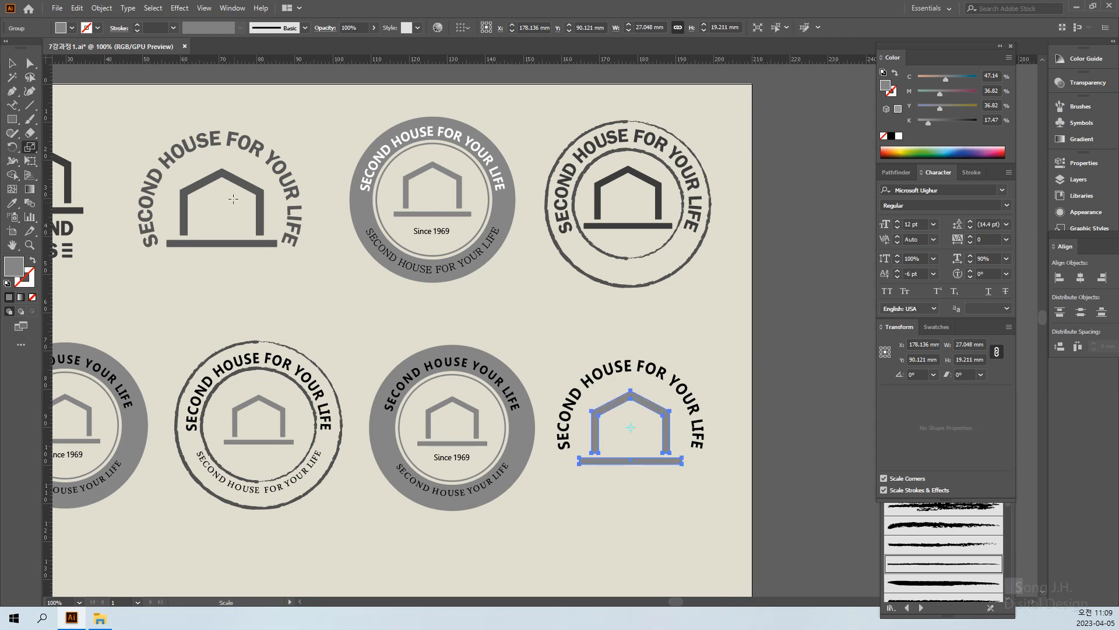
# Step: Nudge the enlarged house icon under the standalone curved text upward by about 1 mm
pyautogui.press('v')
pyautogui.click(10, 64)
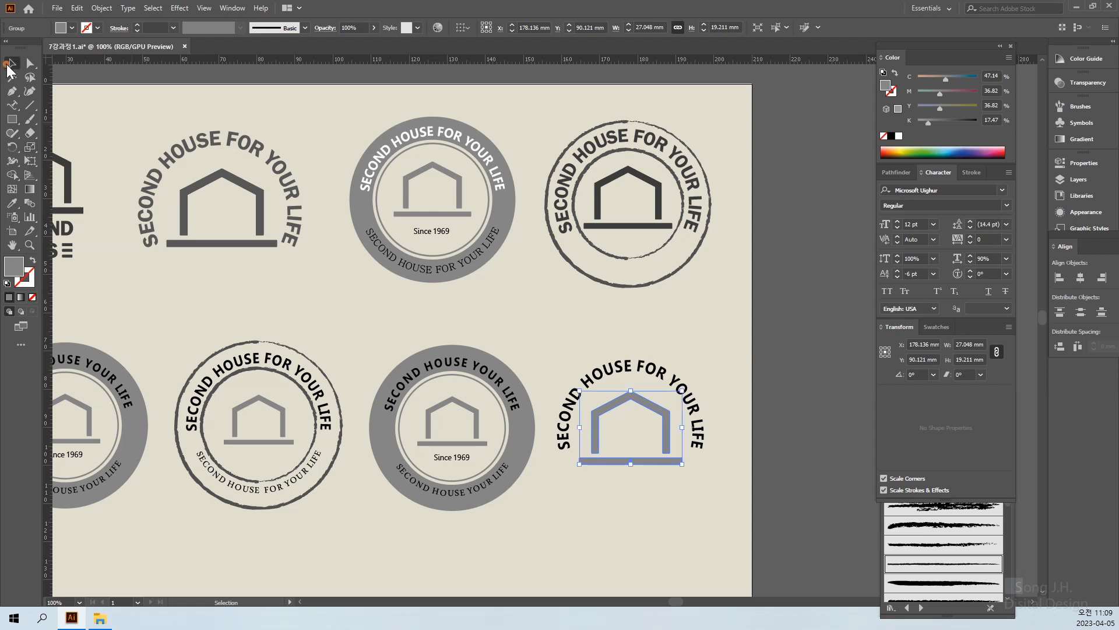
pyautogui.press('Up')
pyautogui.press('Up')
pyautogui.press('Up')
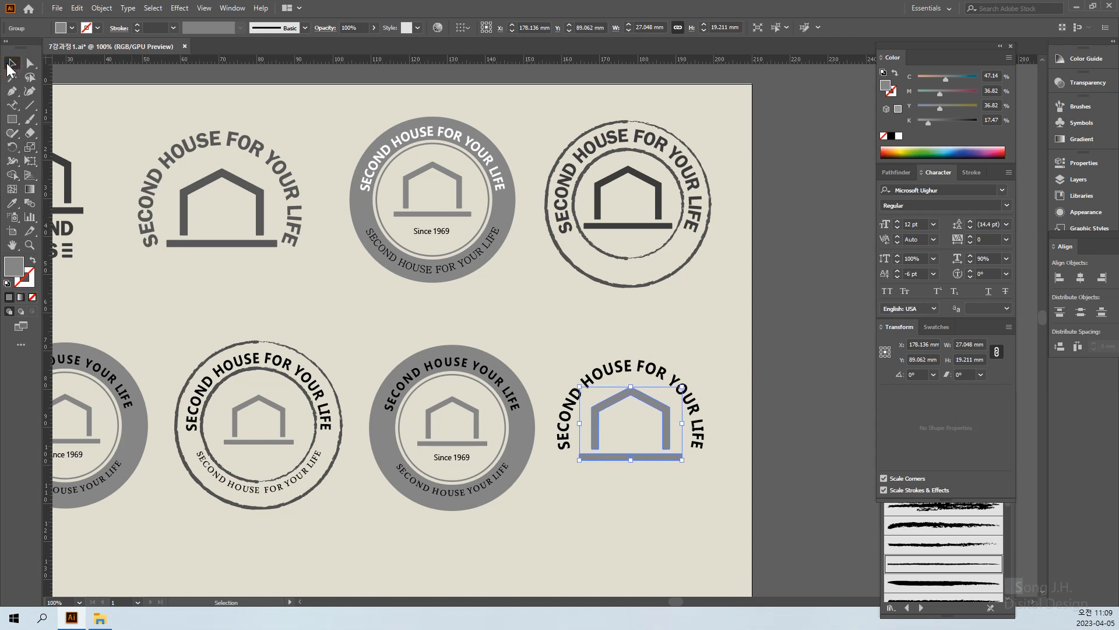
pyautogui.click(570, 502)
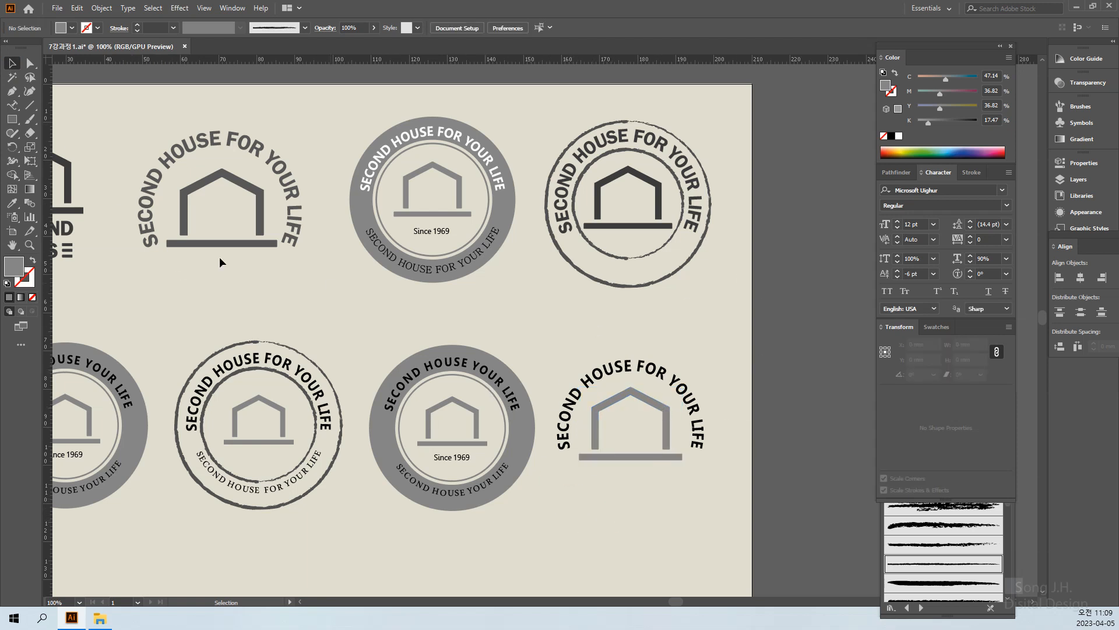
# Step: Scale the house icon under the standalone curved text down proportionally to about 23.5 mm wide and 16.7 mm high
pyautogui.click(665, 411)
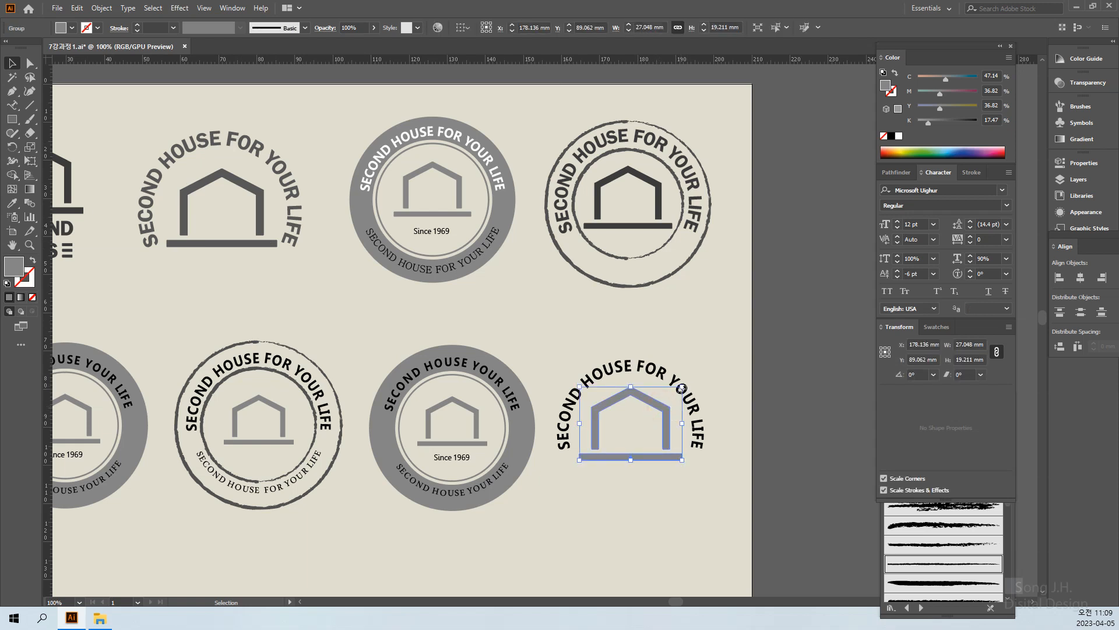
pyautogui.press('s')
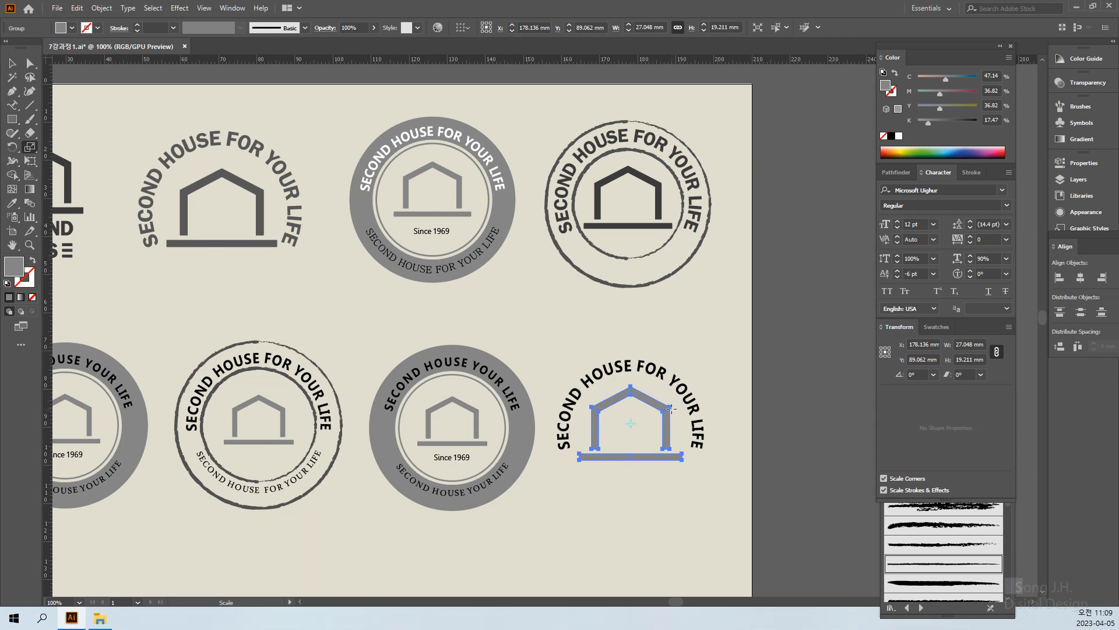
pyautogui.moveTo(671, 410); pyautogui.dragTo(671, 410)
pyautogui.moveTo(647, 397); pyautogui.dragTo(670, 411)
pyautogui.moveTo(670, 408); pyautogui.dragTo(667, 412)
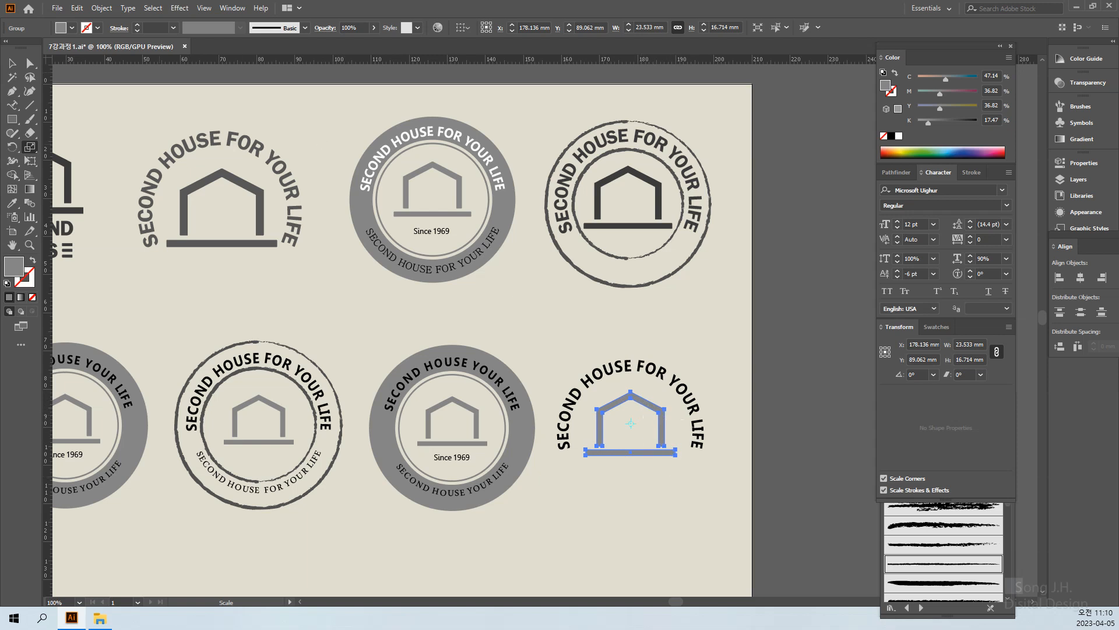
pyautogui.press('v')
pyautogui.click(600, 537)
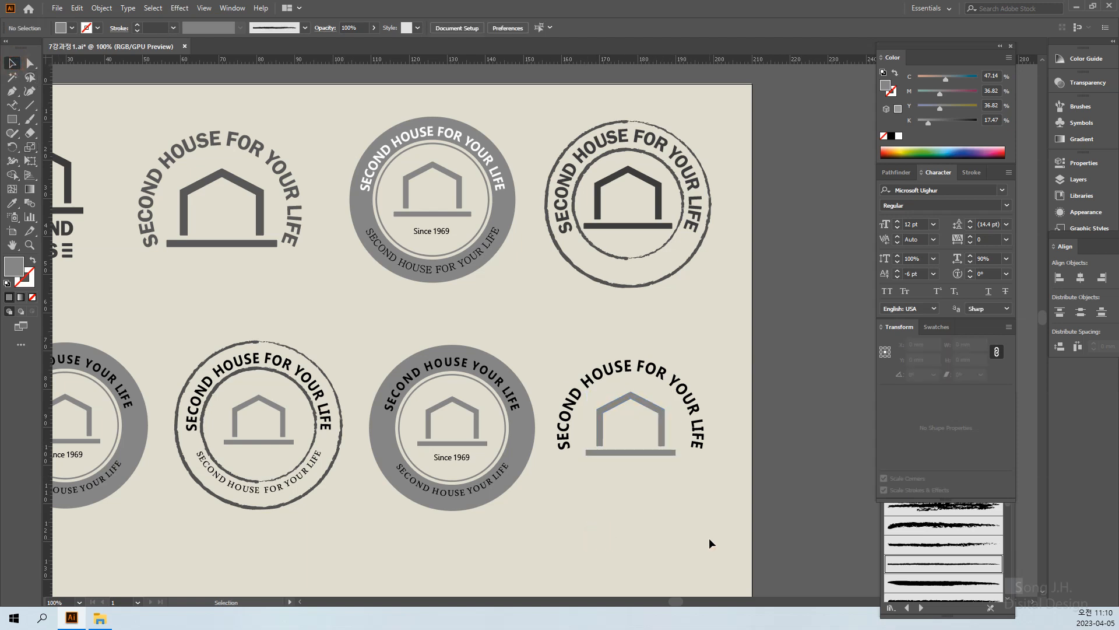
pyautogui.hotkey('ctrl', '-')
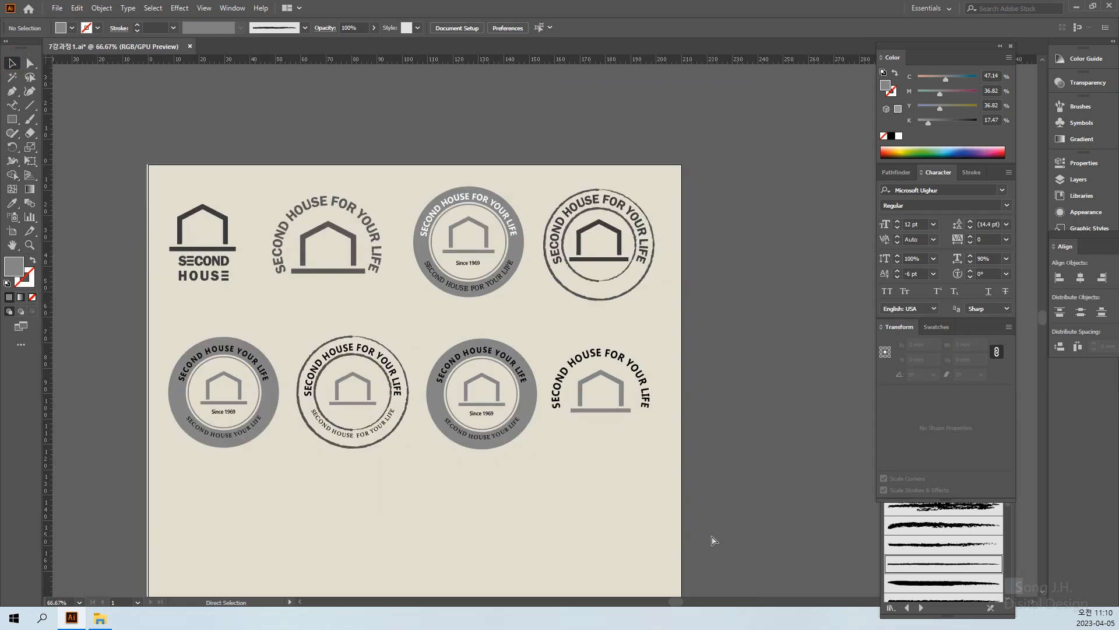
pyautogui.moveTo(562, 499); pyautogui.dragTo(632, 487)
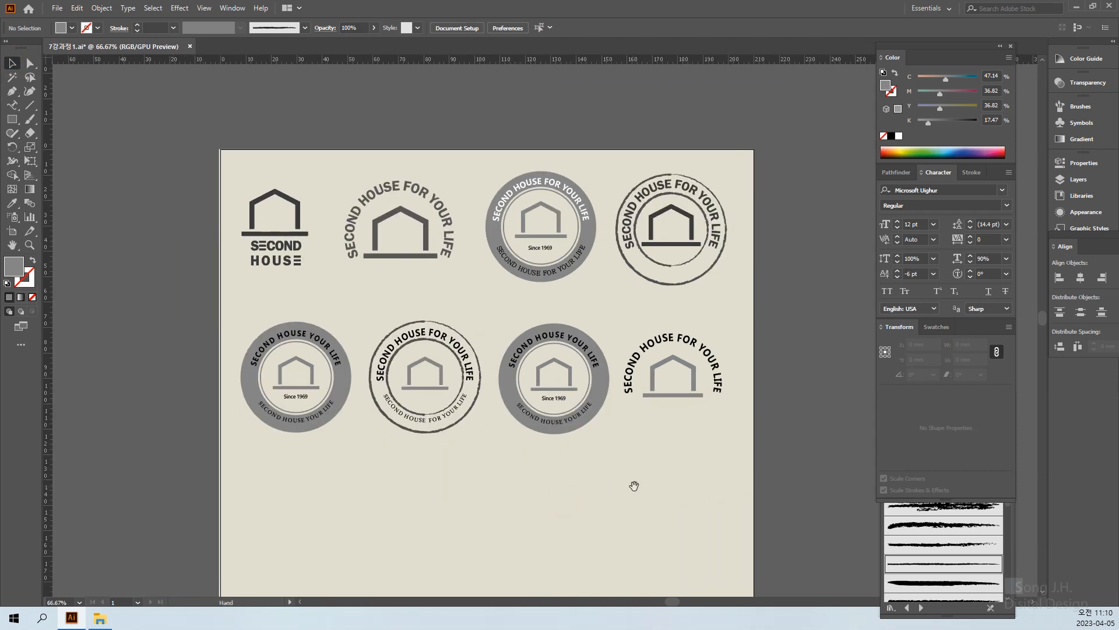